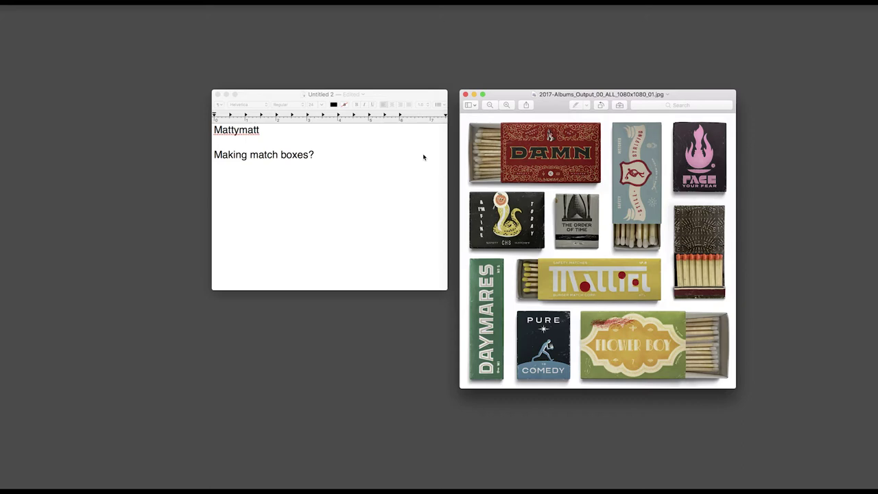
Discard the untitled TextEdit note without saving and close the matchbox reference image in Preview.
{"action": "left_click", "coordinate": [422, 157]}
{"action": "key", "text": "BackSpace"}
{"action": "key", "text": "super+s"}
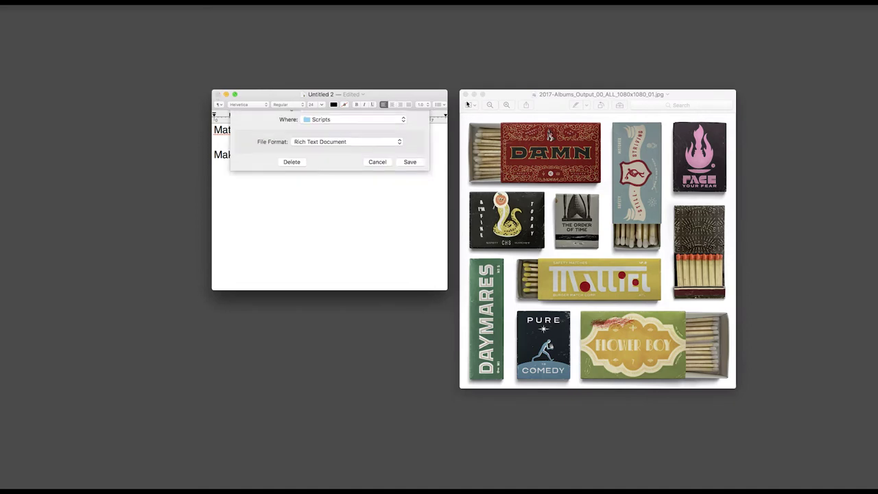
{"action": "left_click", "coordinate": [290, 234]}
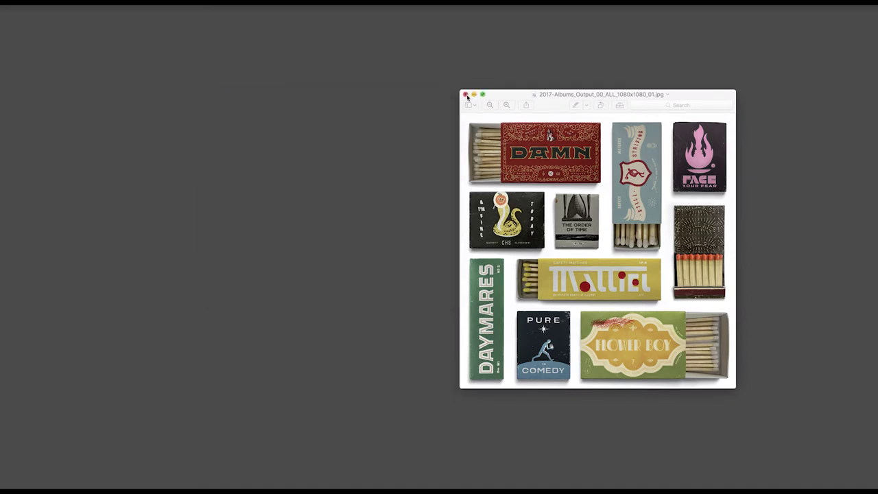
{"action": "left_click", "coordinate": [466, 97]}
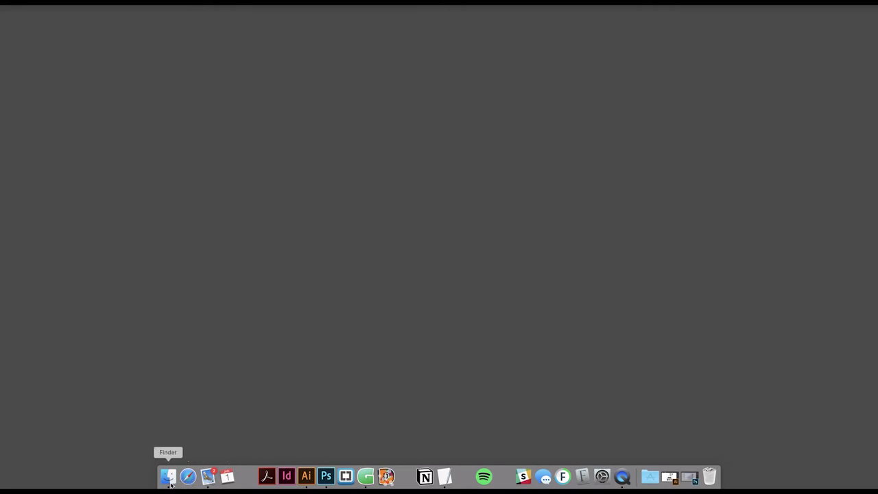
In a new Finder window, browse Dropbox to the Projects folder.
{"action": "key", "text": "super+n"}
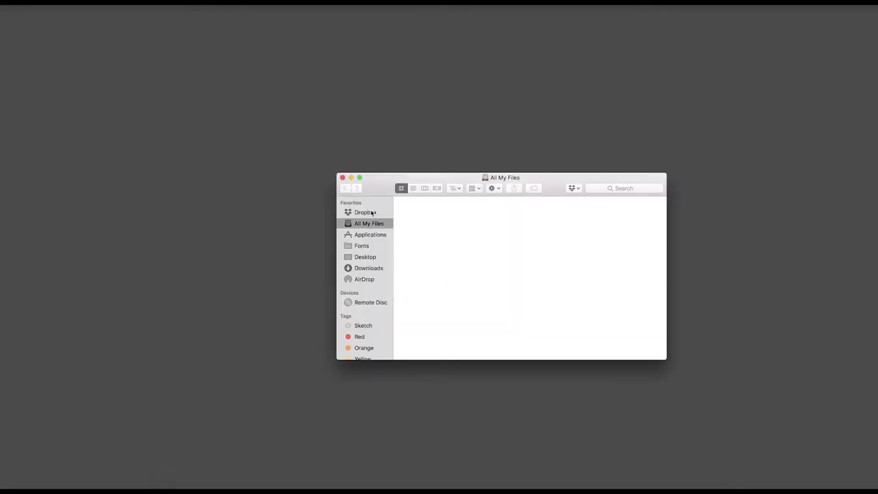
{"action": "left_click", "coordinate": [372, 212]}
{"action": "left_click", "coordinate": [442, 216]}
{"action": "left_click", "coordinate": [526, 231]}
{"action": "left_click", "coordinate": [526, 224]}
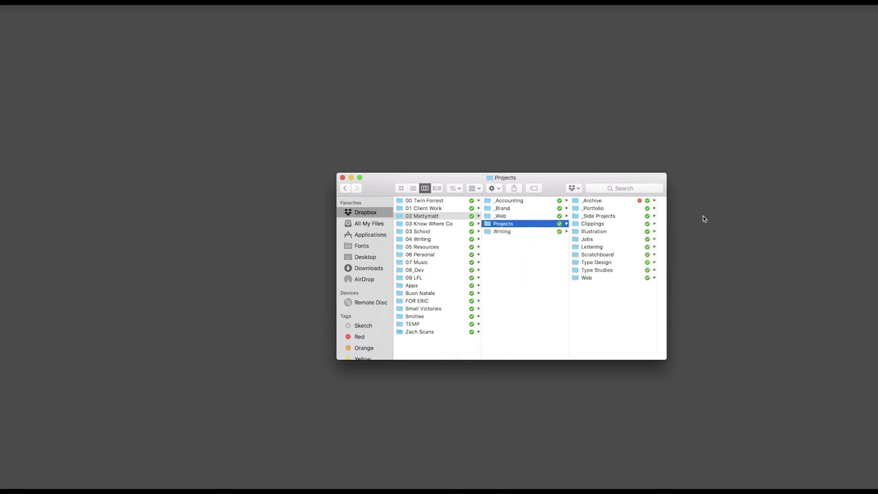
Navigate through Lettering to the 2017_12_Top 10 Albums project's Assets folder.
{"action": "key", "text": "Right"}
{"action": "key", "text": "Down"}
{"action": "key", "text": "Down"}
{"action": "key", "text": "Down"}
{"action": "key", "text": "Down"}
{"action": "key", "text": "Down"}
{"action": "key", "text": "Down"}
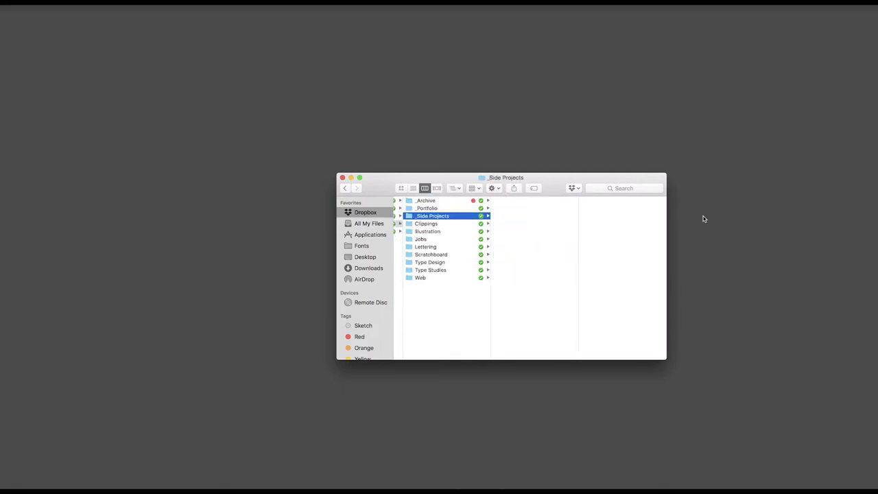
{"action": "key", "text": "Right"}
{"action": "key", "text": "alt+Down"}
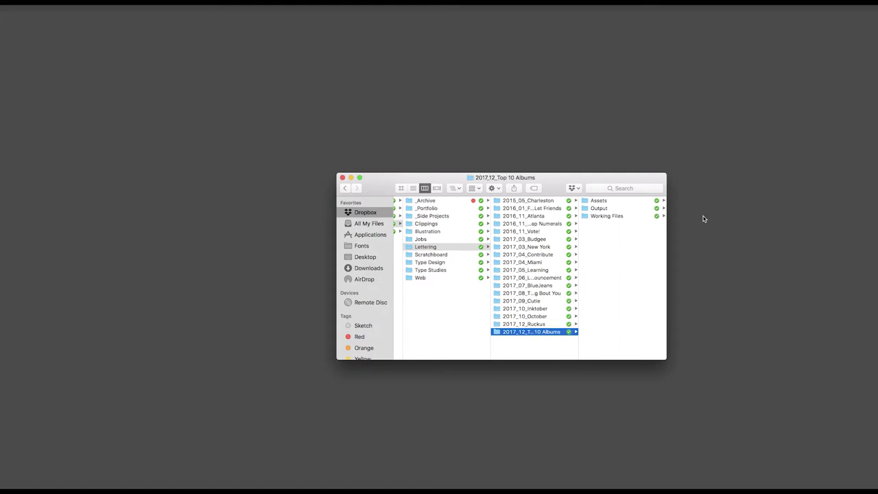
{"action": "key", "text": "Right"}
{"action": "key", "text": "Right"}
{"action": "key", "text": "Left"}
{"action": "key", "text": "Down"}
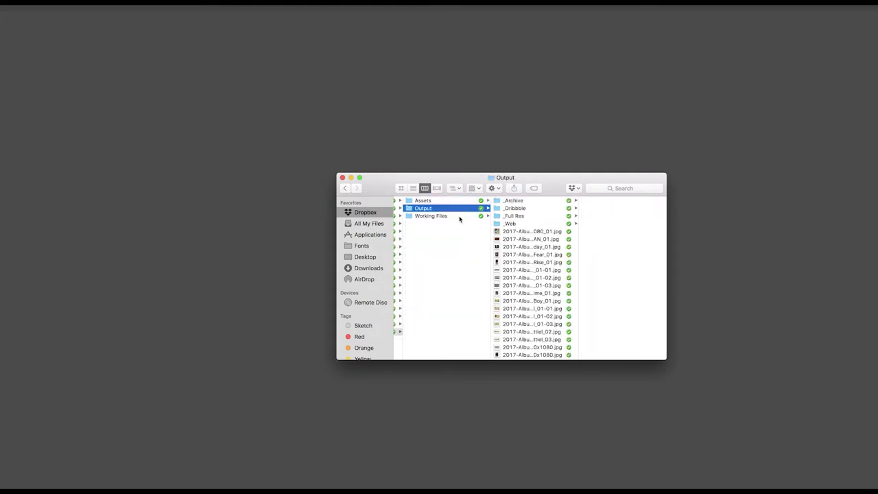
{"action": "left_click", "coordinate": [452, 216]}
{"action": "left_click", "coordinate": [458, 201]}
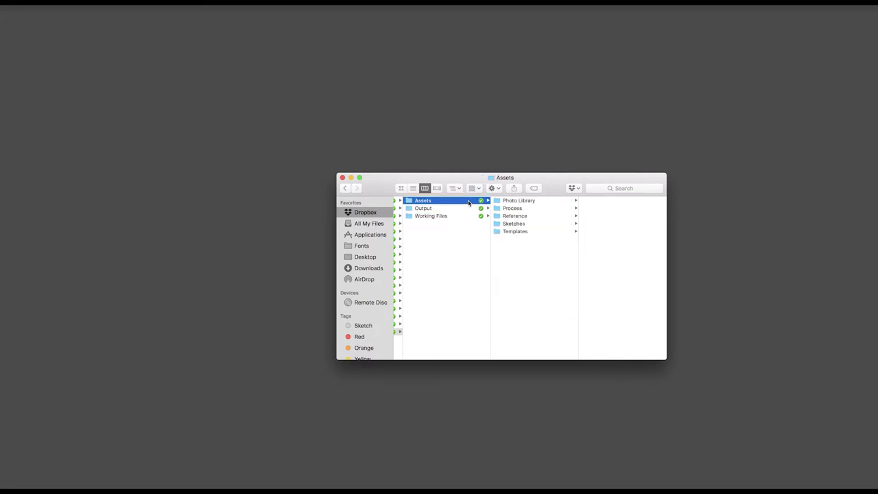
{"action": "left_click_drag", "start_coordinate": [539, 181], "coordinate": [508, 162]}
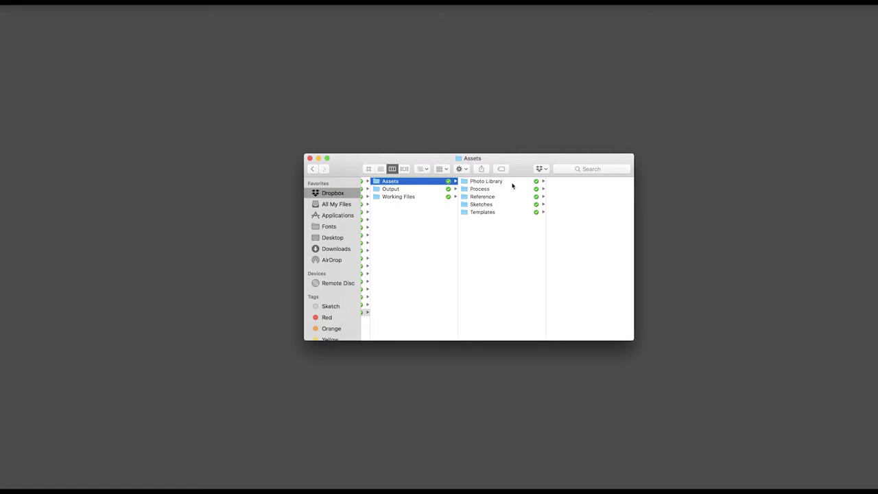
Restore the Illustrator window showing 2017-Albums_Working_01.ai with its matchbox label layouts.
{"action": "mouse_move", "coordinate": [388, 489]}
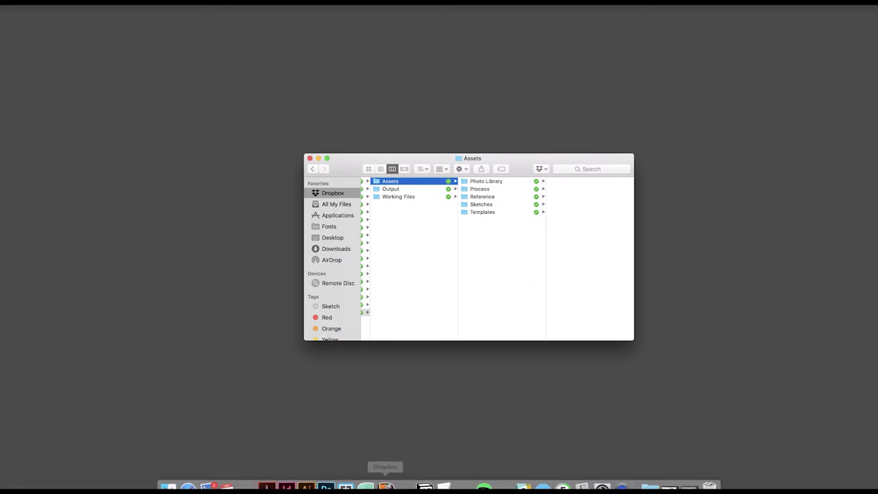
{"action": "left_click", "coordinate": [307, 477]}
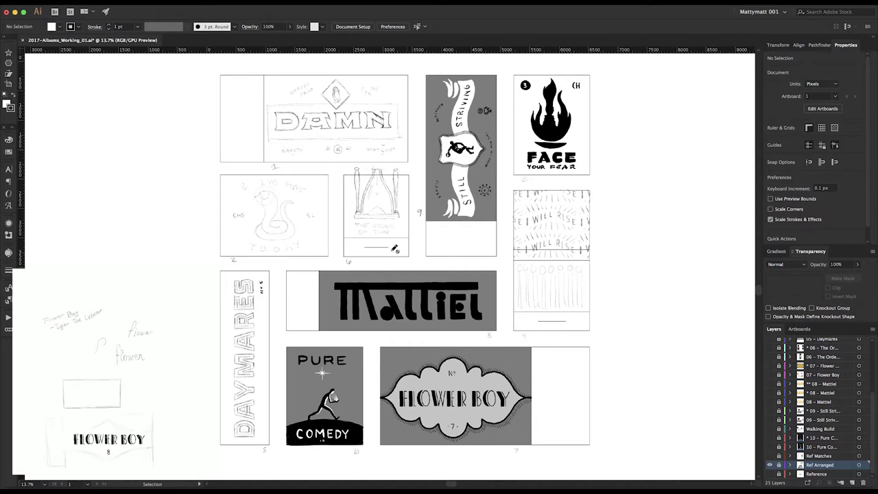
{"action": "mouse_move", "coordinate": [254, 488]}
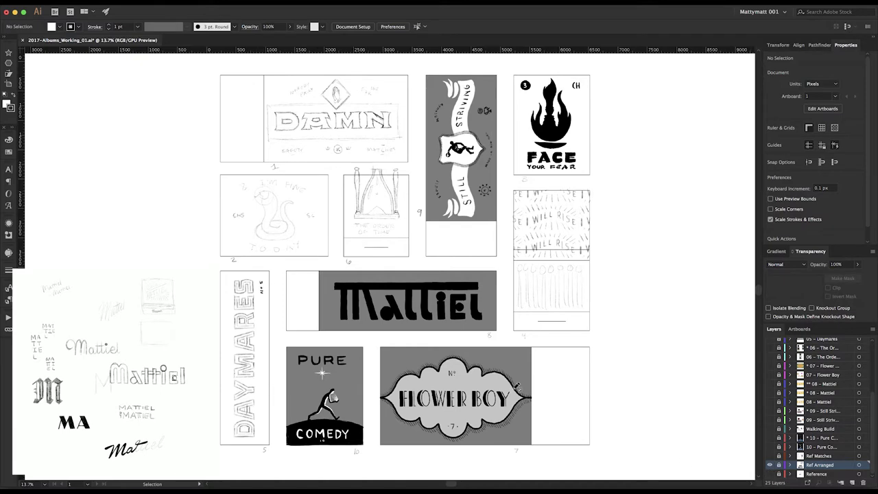
Hide the Ref Arranged layer, zoom out over all labels, and bring back the Assets folder window.
{"action": "left_click", "coordinate": [770, 465]}
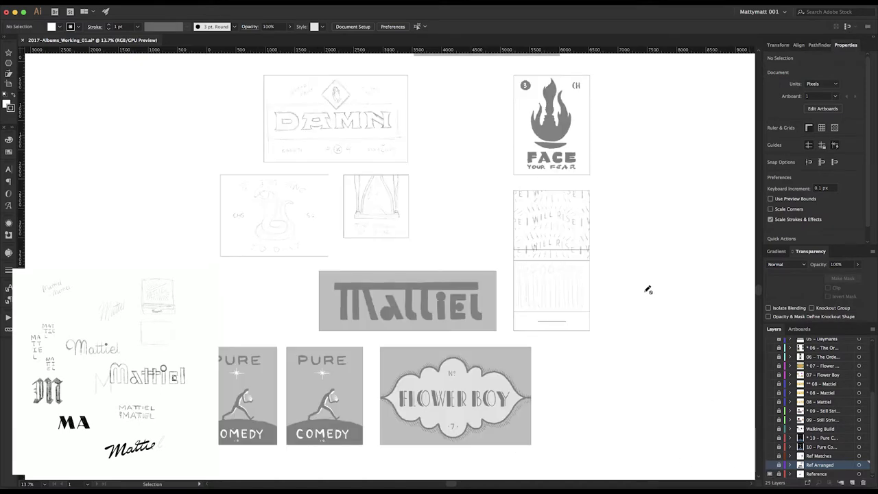
{"action": "key", "text": "super+minus"}
{"action": "key", "text": "super+minus"}
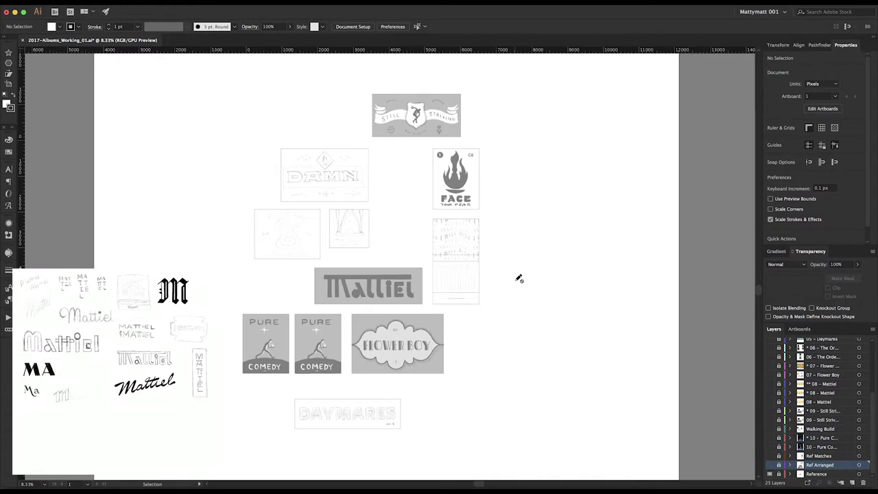
{"action": "scroll", "coordinate": [476, 304], "scroll_direction": "left", "scroll_amount": 2}
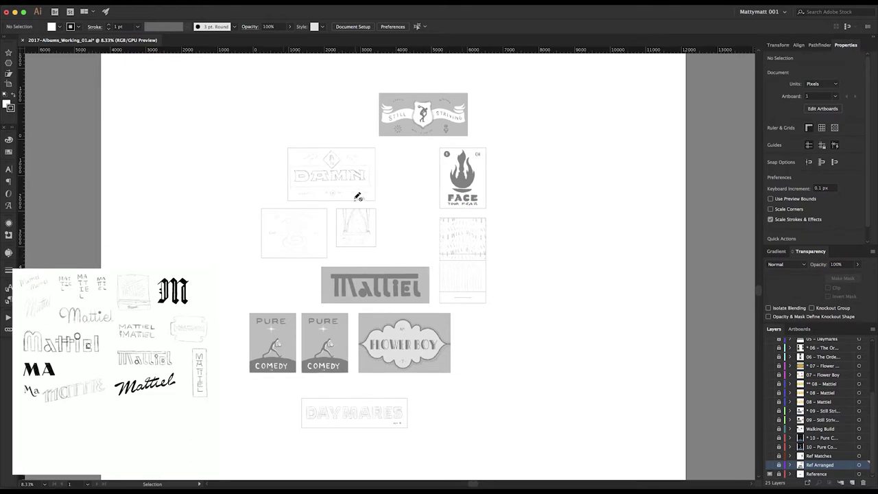
{"action": "mouse_move", "coordinate": [375, 477]}
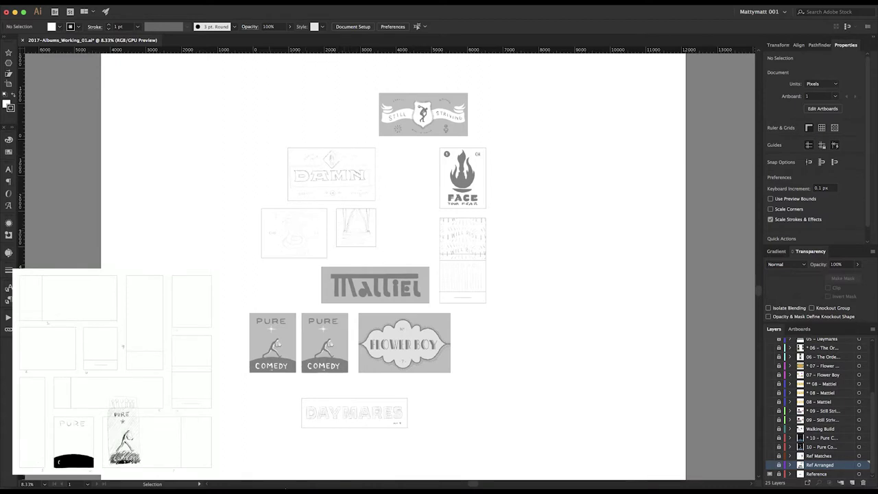
{"action": "left_click", "coordinate": [174, 476]}
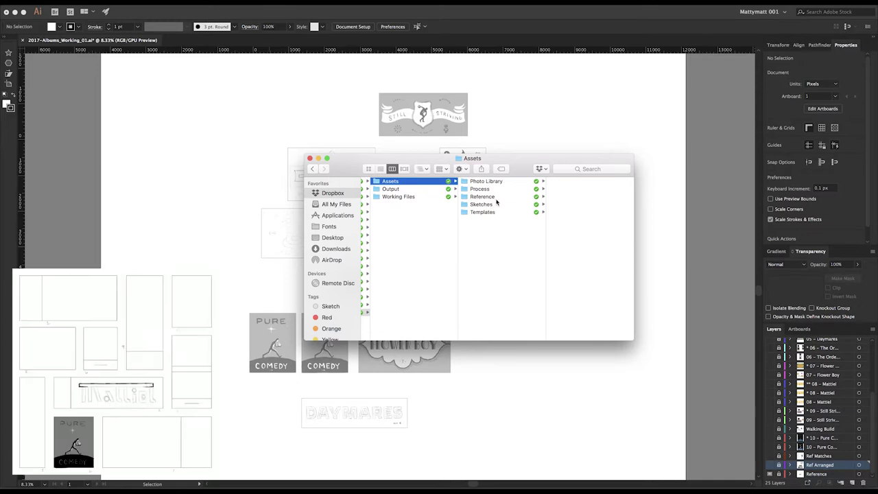
Quick Look the DAMN matchbox image in the Output folder, then close it and return to Illustrator.
{"action": "left_click", "coordinate": [423, 190]}
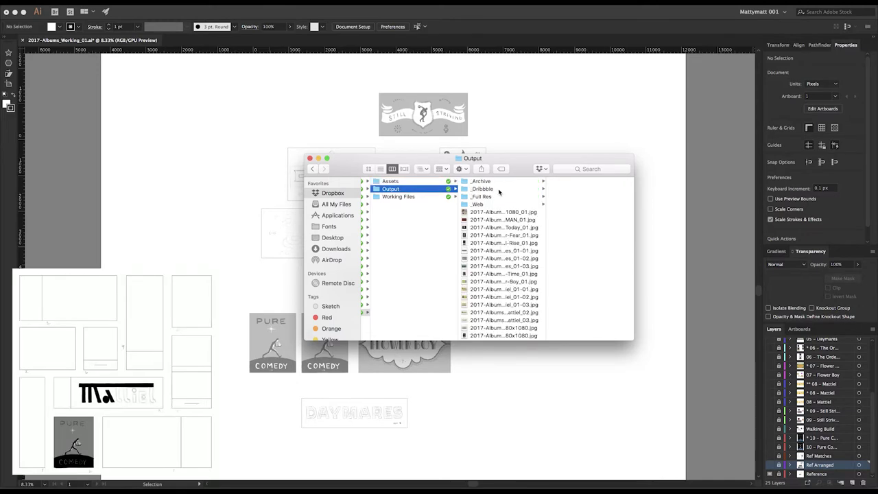
{"action": "left_click", "coordinate": [502, 220]}
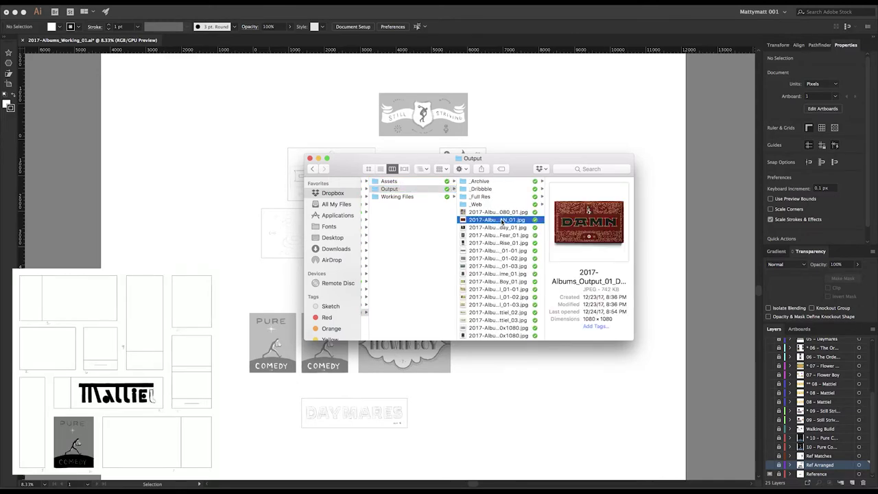
{"action": "key", "text": "space"}
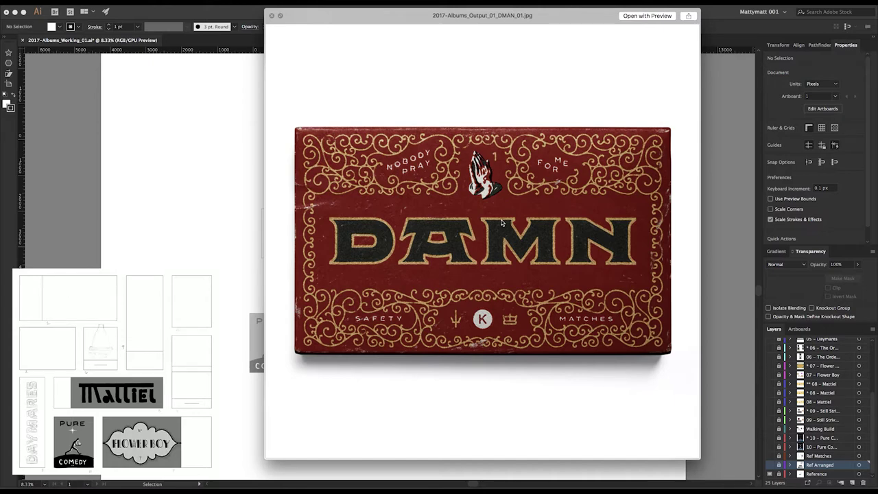
{"action": "key", "text": "space"}
{"action": "left_click", "coordinate": [573, 103]}
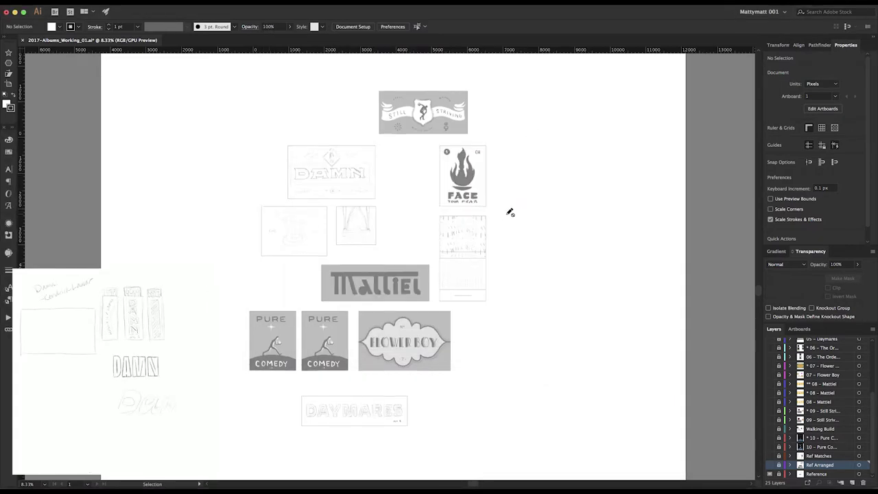
{"action": "scroll", "coordinate": [510, 212], "scroll_direction": "down", "scroll_amount": 2}
{"action": "scroll", "coordinate": [521, 240], "scroll_direction": "up", "scroll_amount": 3}
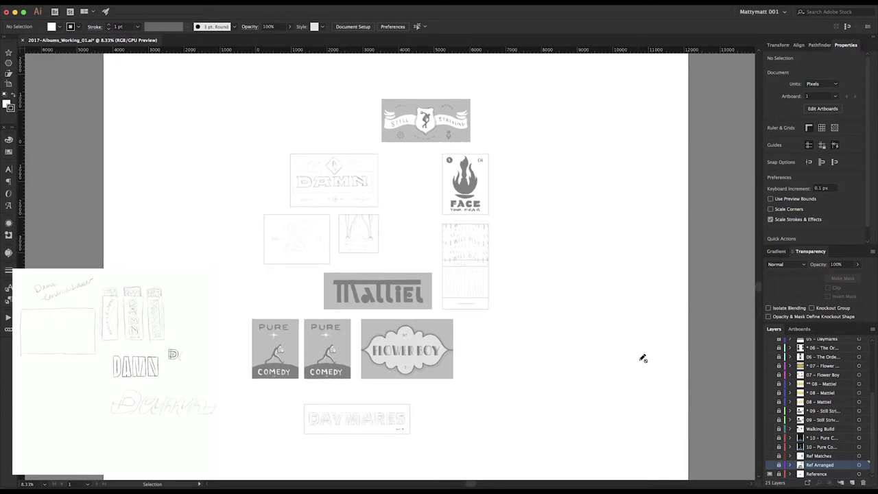
{"action": "scroll", "coordinate": [826, 405], "scroll_direction": "up", "scroll_amount": 2}
{"action": "scroll", "coordinate": [826, 405], "scroll_direction": "up", "scroll_amount": 5}
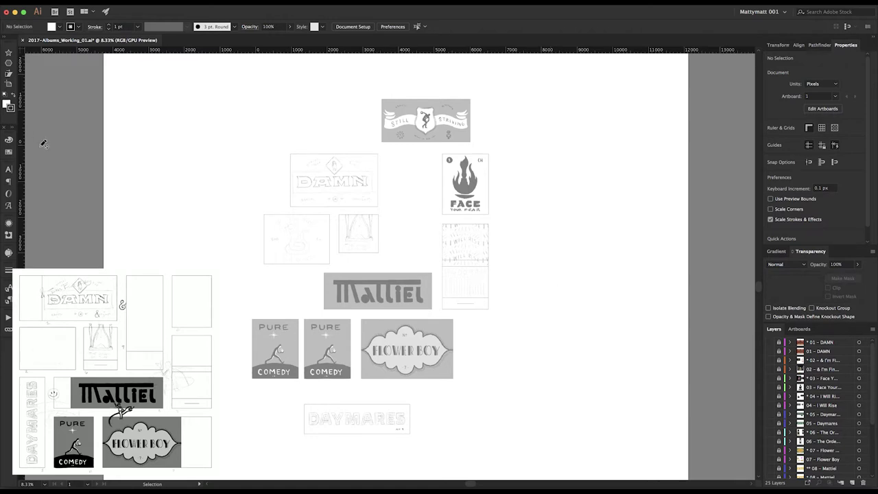
{"action": "left_click", "coordinate": [9, 65]}
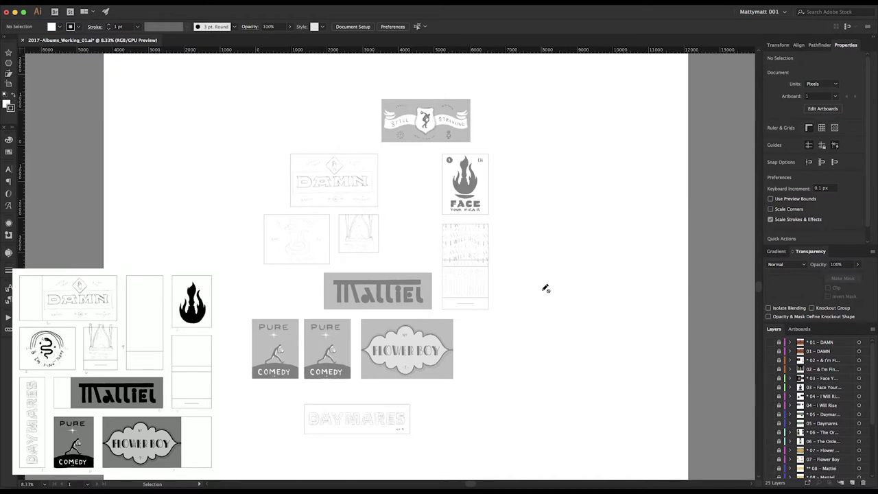
{"action": "scroll", "coordinate": [815, 396], "scroll_direction": "down", "scroll_amount": 5}
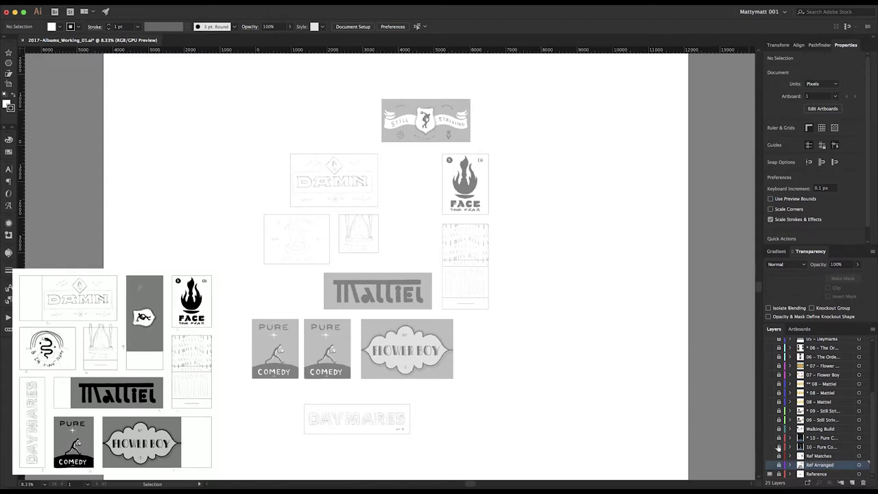
{"action": "scroll", "coordinate": [834, 381], "scroll_direction": "up", "scroll_amount": 1}
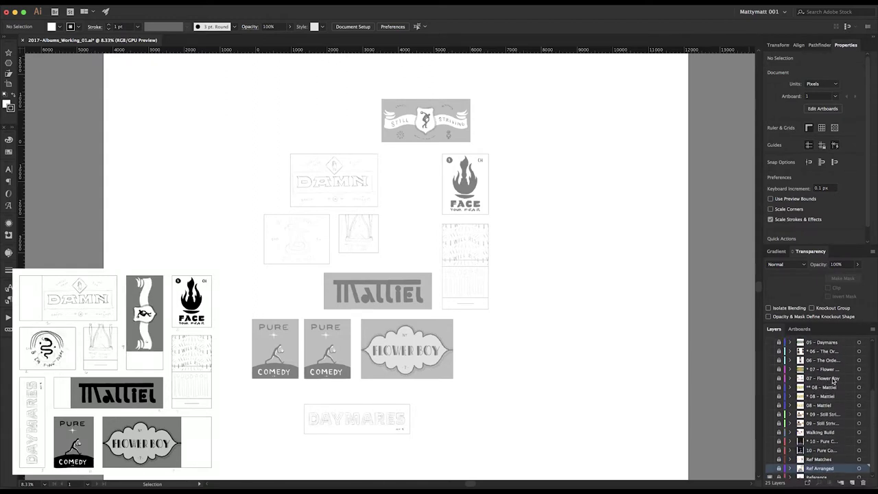
{"action": "scroll", "coordinate": [833, 382], "scroll_direction": "down", "scroll_amount": 1}
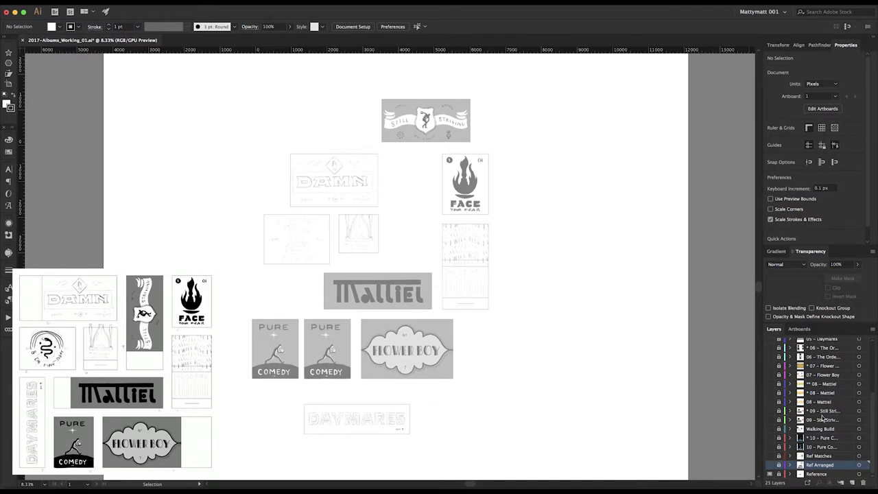
{"action": "scroll", "coordinate": [823, 420], "scroll_direction": "up", "scroll_amount": 5}
{"action": "scroll", "coordinate": [823, 418], "scroll_direction": "down", "scroll_amount": 5}
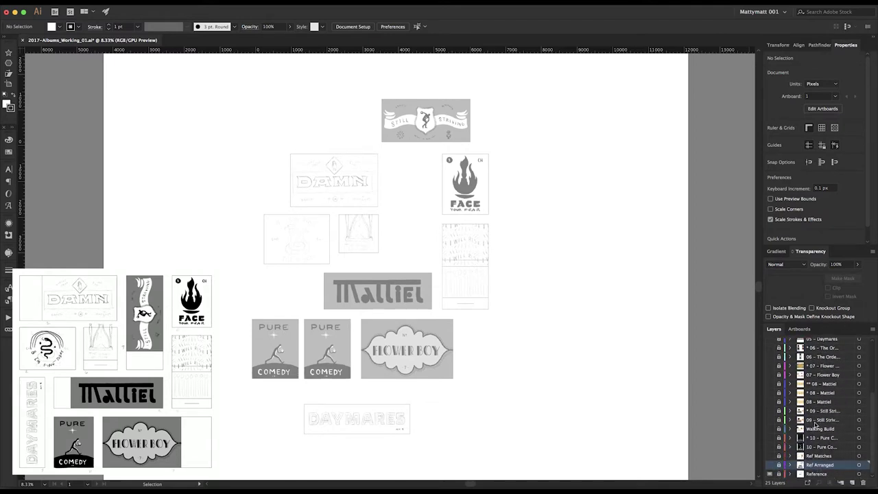
Show the Pure Comedy, Still Striving, Mattiel, Flower Boy and The Order of Time label layers.
{"action": "left_click", "coordinate": [771, 447]}
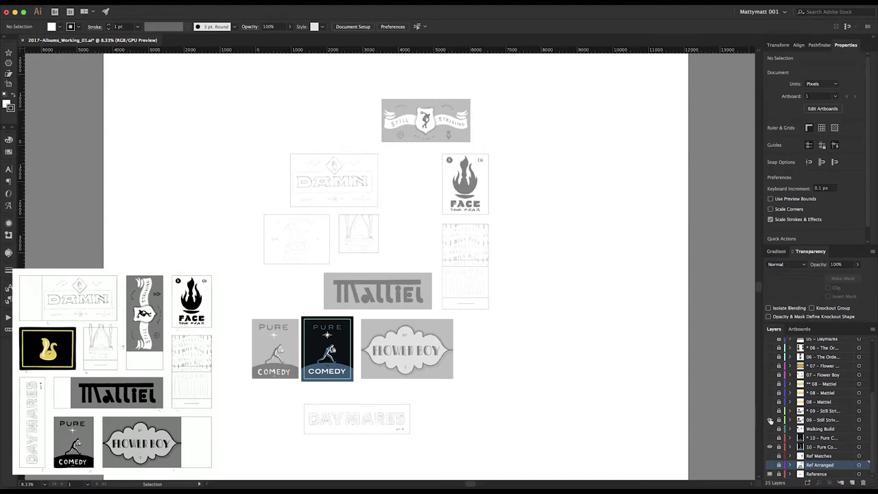
{"action": "left_click", "coordinate": [770, 420]}
{"action": "left_click", "coordinate": [771, 401]}
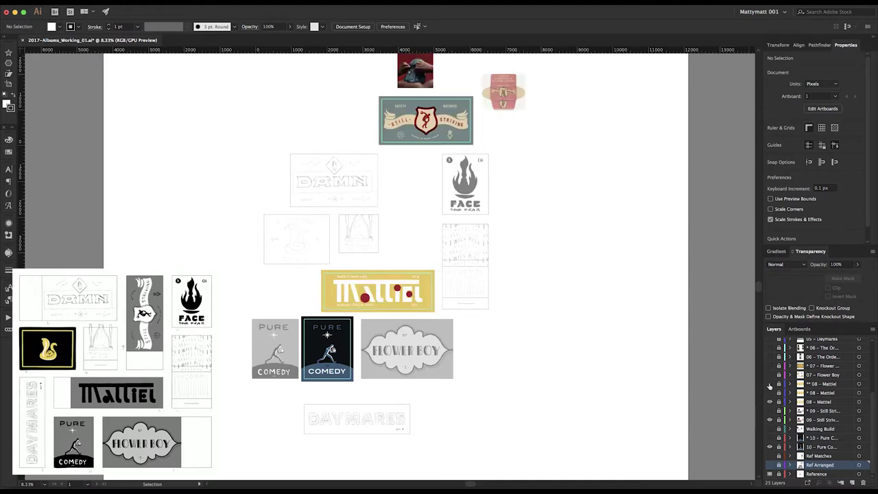
{"action": "left_click", "coordinate": [769, 385]}
{"action": "left_click", "coordinate": [770, 375]}
{"action": "left_click", "coordinate": [770, 357]}
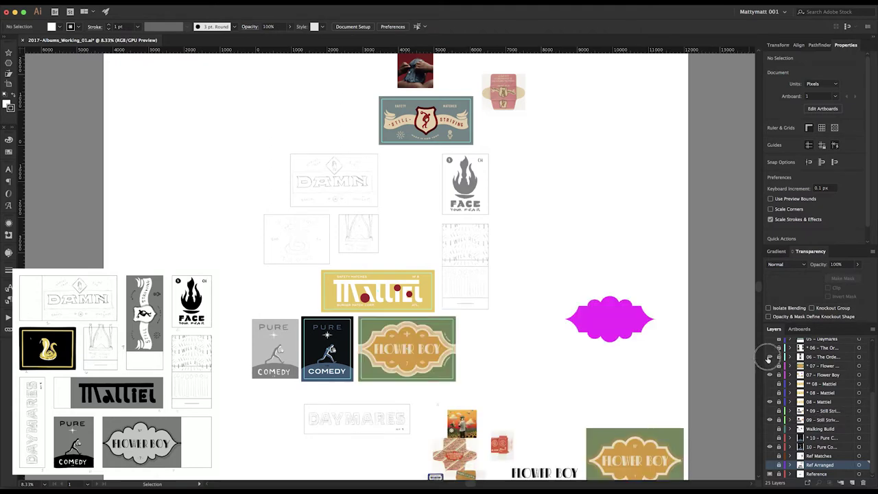
Show the Daymares, I Will Rise, Face Your Fear, swan and DAMN label layers.
{"action": "scroll", "coordinate": [770, 359], "scroll_direction": "up", "scroll_amount": 1}
{"action": "left_click", "coordinate": [770, 357]}
{"action": "scroll", "coordinate": [772, 359], "scroll_direction": "up", "scroll_amount": 3}
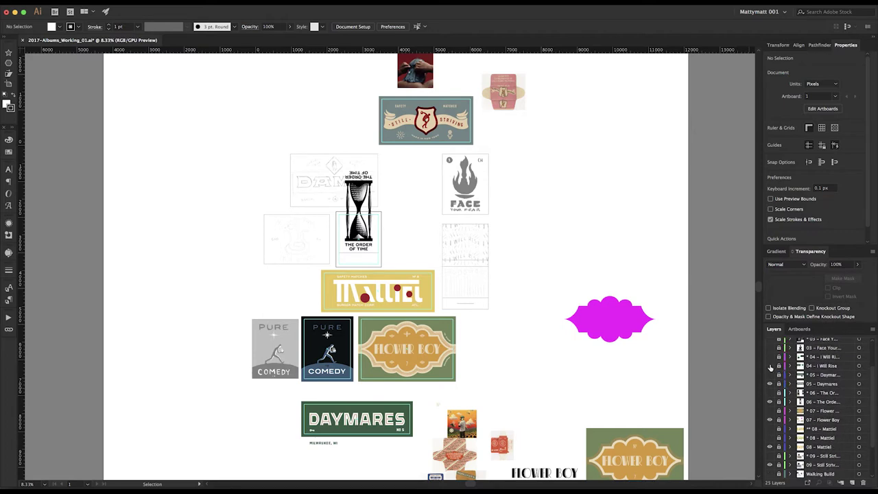
{"action": "left_click", "coordinate": [770, 366]}
{"action": "scroll", "coordinate": [770, 367], "scroll_direction": "up", "scroll_amount": 2}
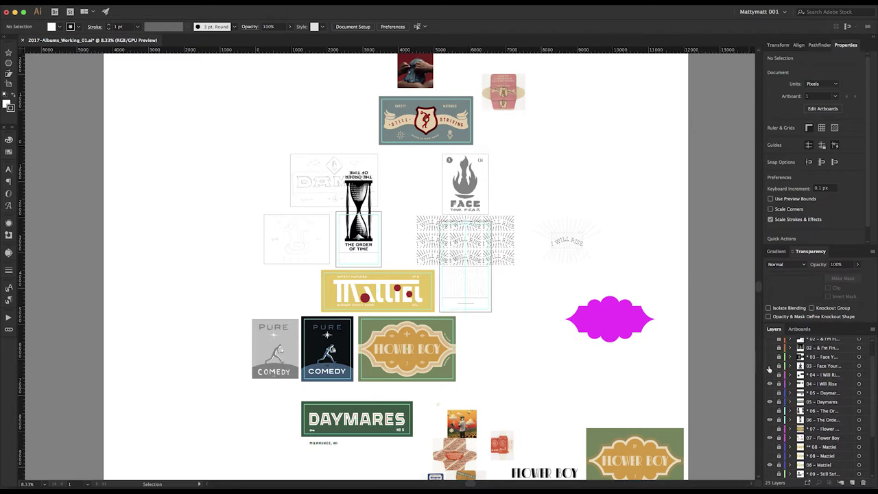
{"action": "left_click", "coordinate": [770, 366]}
{"action": "scroll", "coordinate": [770, 368], "scroll_direction": "up", "scroll_amount": 2}
{"action": "left_click", "coordinate": [770, 365]}
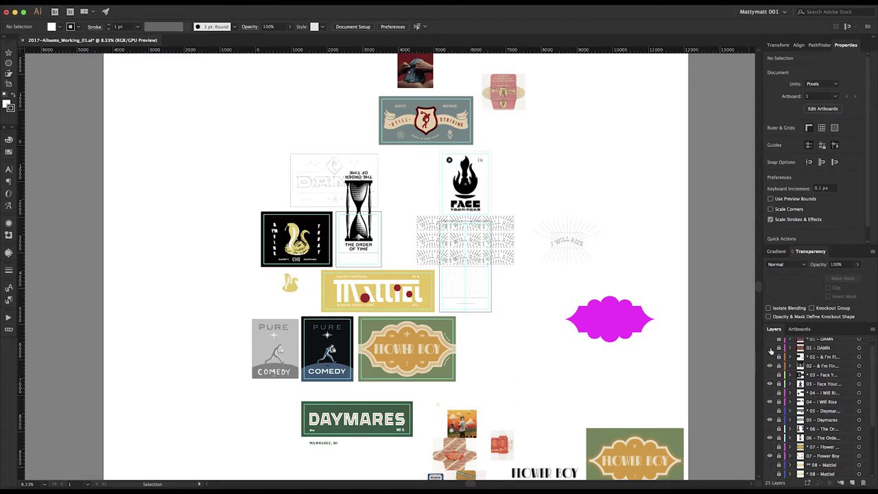
{"action": "left_click", "coordinate": [770, 348]}
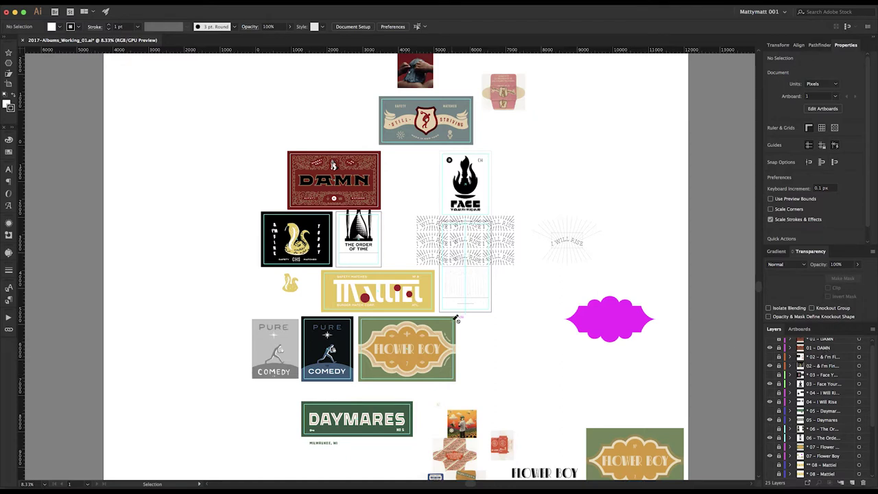
{"action": "key", "text": "z"}
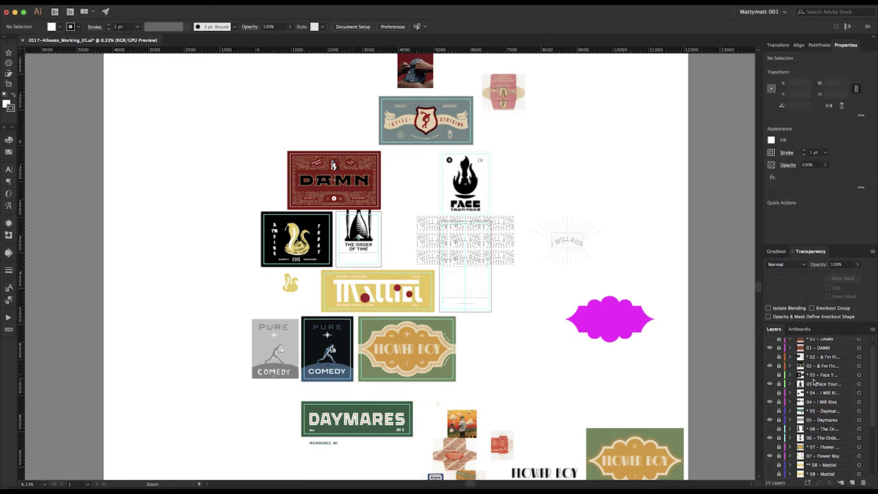
{"action": "scroll", "coordinate": [829, 413], "scroll_direction": "down", "scroll_amount": 1}
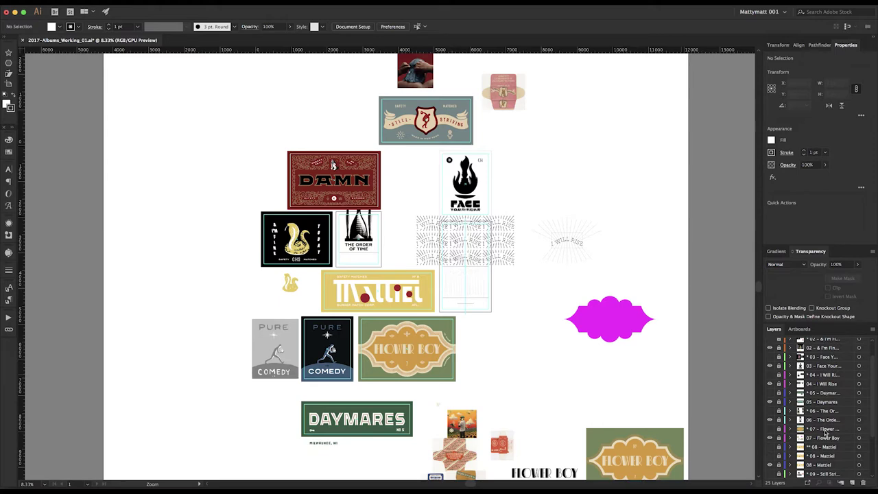
{"action": "left_click", "coordinate": [824, 438]}
{"action": "left_click_drag", "start_coordinate": [348, 317], "coordinate": [493, 386]}
{"action": "key", "text": "t"}
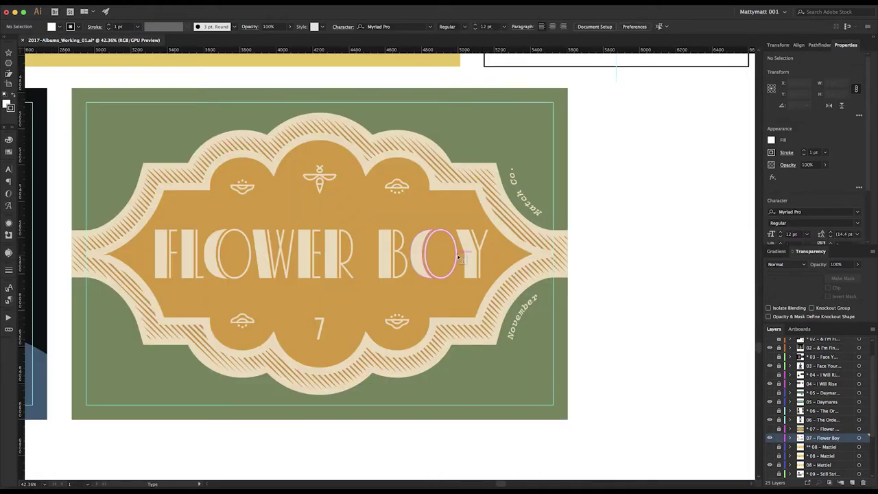
{"action": "key", "text": "v"}
{"action": "left_click", "coordinate": [533, 306]}
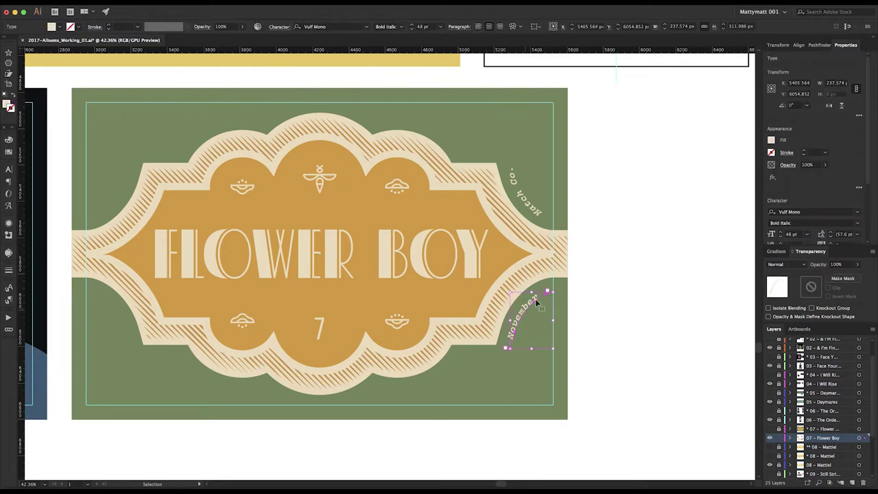
{"action": "left_click", "coordinate": [622, 278]}
{"action": "key", "text": "t"}
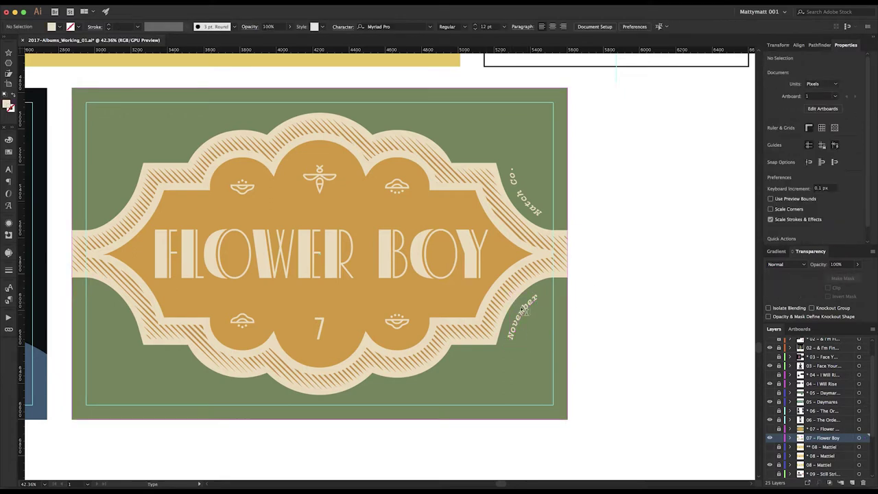
{"action": "left_click", "coordinate": [516, 315]}
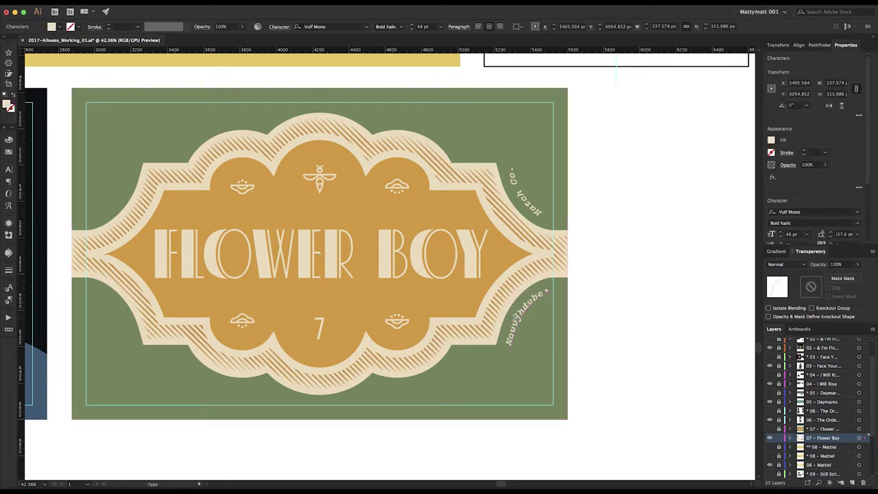
{"action": "key", "text": "super+z"}
{"action": "key", "text": "super+z"}
{"action": "key", "text": "Escape"}
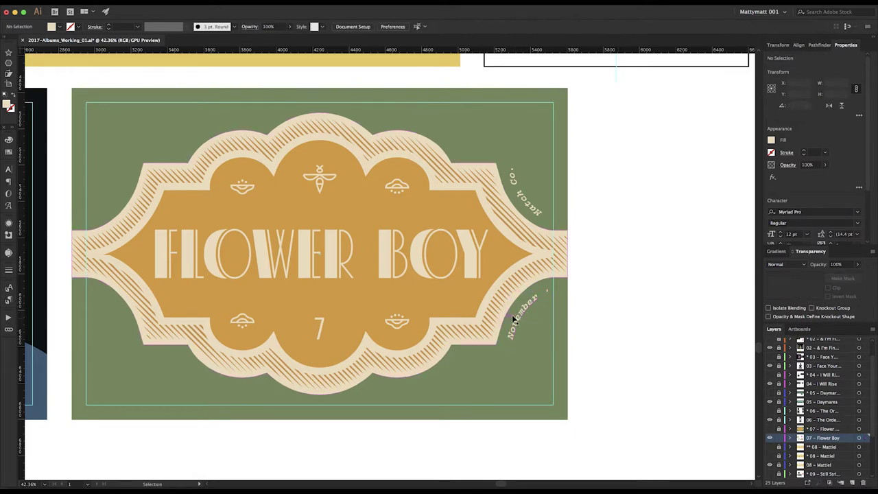
{"action": "left_click", "coordinate": [613, 286]}
{"action": "key", "text": "super+minus"}
{"action": "key", "text": "super+minus"}
{"action": "key", "text": "super+minus"}
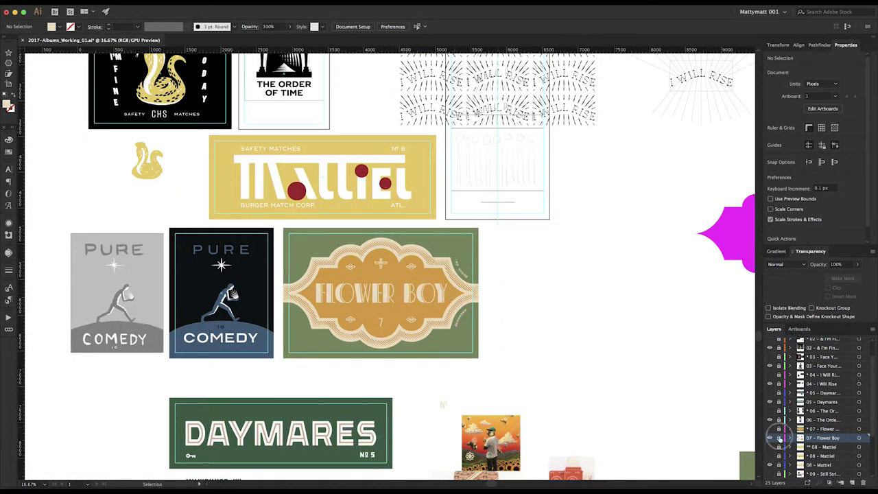
{"action": "scroll", "coordinate": [833, 393], "scroll_direction": "down", "scroll_amount": 3}
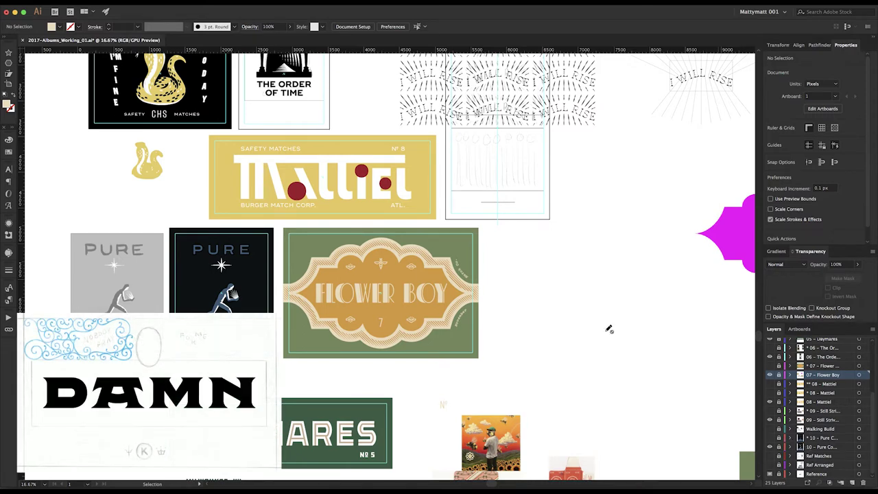
{"action": "scroll", "coordinate": [540, 337], "scroll_direction": "up", "scroll_amount": 1}
{"action": "scroll", "coordinate": [567, 273], "scroll_direction": "down", "scroll_amount": 3}
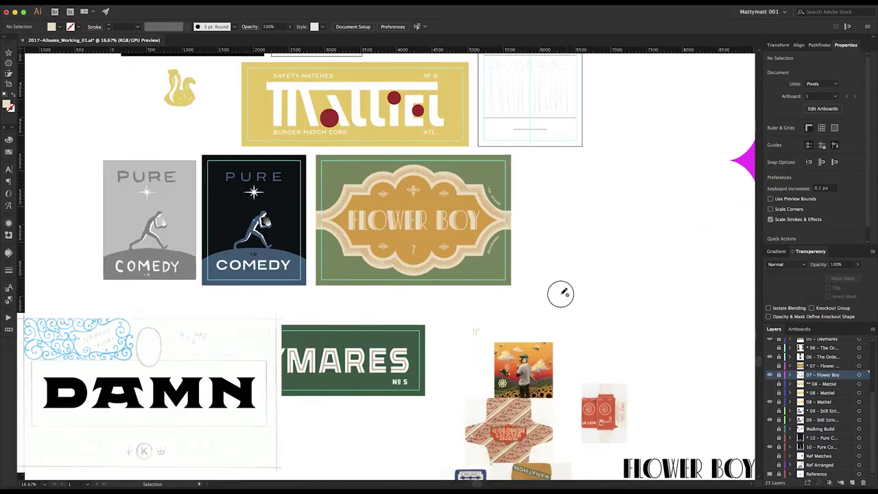
{"action": "scroll", "coordinate": [553, 333], "scroll_direction": "up", "scroll_amount": 6}
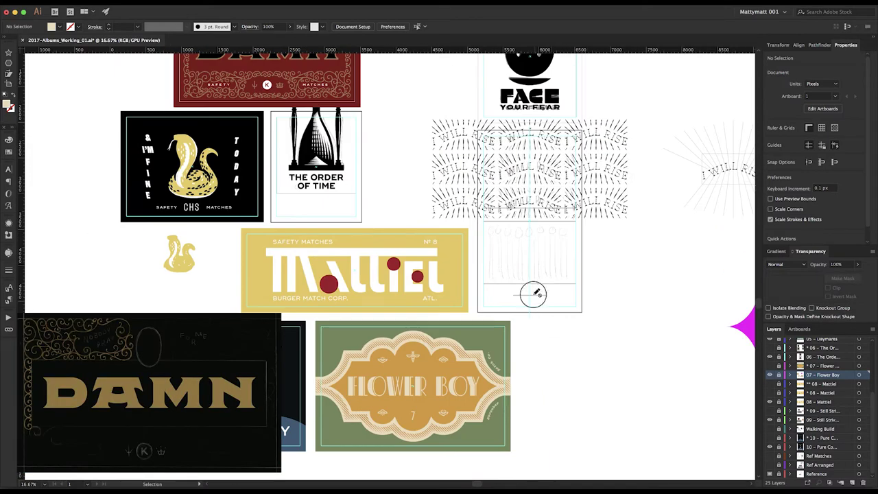
{"action": "scroll", "coordinate": [529, 284], "scroll_direction": "up", "scroll_amount": 3}
{"action": "scroll", "coordinate": [490, 309], "scroll_direction": "up", "scroll_amount": 4}
{"action": "scroll", "coordinate": [401, 318], "scroll_direction": "up", "scroll_amount": 4}
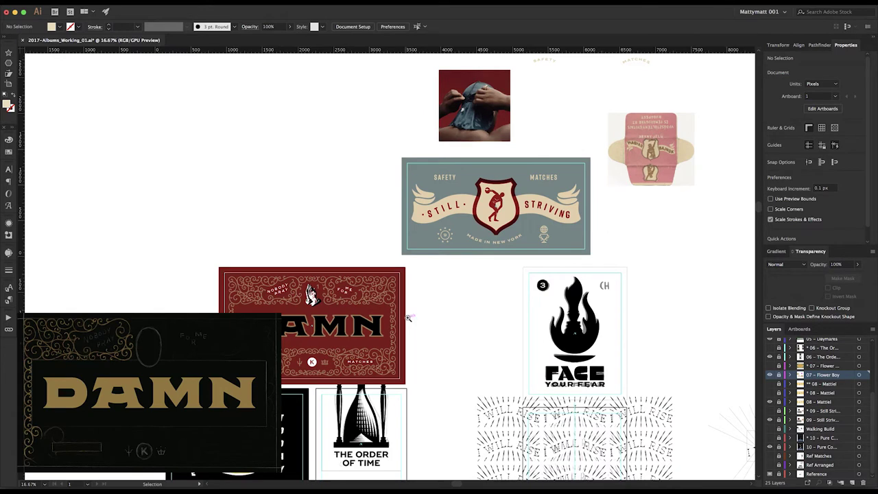
{"action": "key", "text": "z"}
{"action": "left_click_drag", "start_coordinate": [202, 256], "coordinate": [423, 399]}
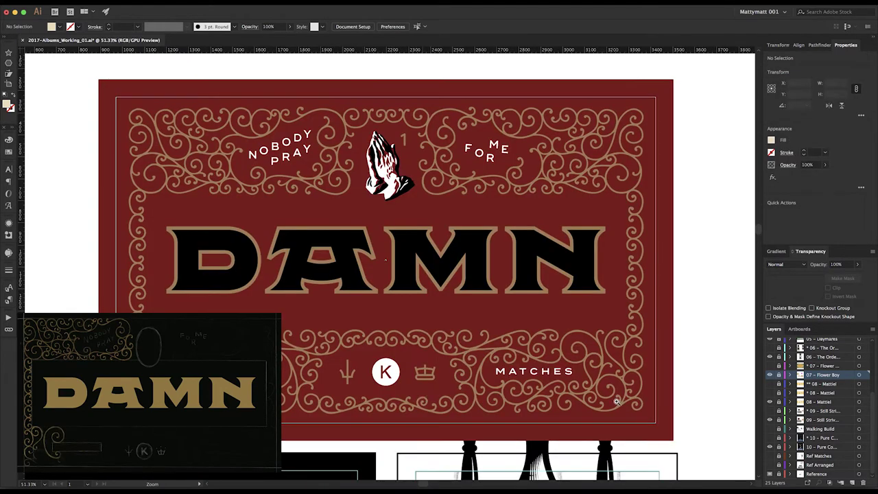
Make 01 – DAMN the active layer and select its red background rectangle.
{"action": "scroll", "coordinate": [783, 374], "scroll_direction": "up", "scroll_amount": 3}
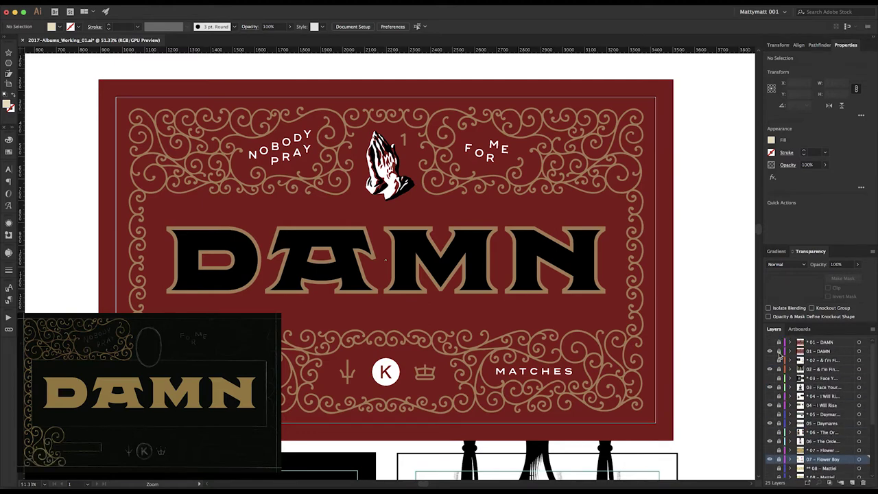
{"action": "key", "text": "v"}
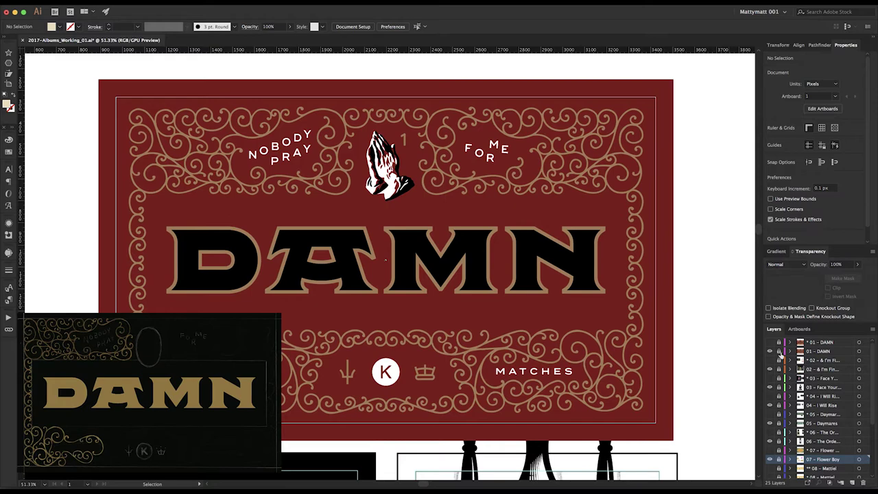
{"action": "left_click", "coordinate": [839, 353]}
{"action": "left_click", "coordinate": [669, 261]}
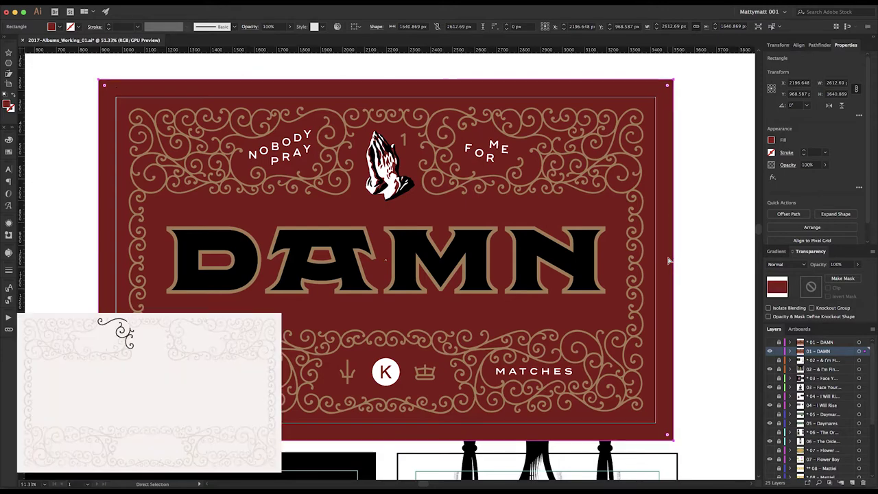
Zoom out over the artboard, then zoom in and centre the view on the DAMN label.
{"action": "key", "text": "super+minus"}
{"action": "key", "text": "super+minus"}
{"action": "key", "text": "super+minus"}
{"action": "key", "text": "super+minus"}
{"action": "key", "text": "super+minus"}
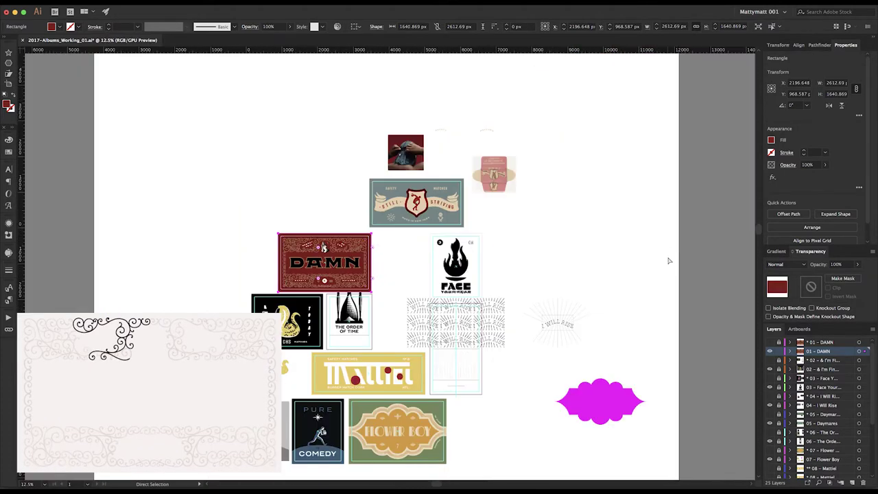
{"action": "key", "text": "super+minus"}
{"action": "key", "text": "super+minus"}
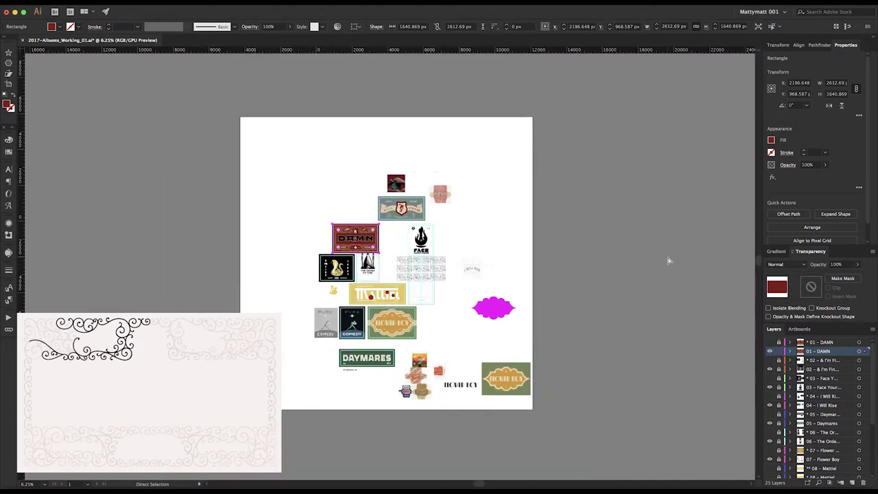
{"action": "key", "text": "z"}
{"action": "key", "text": "super+minus"}
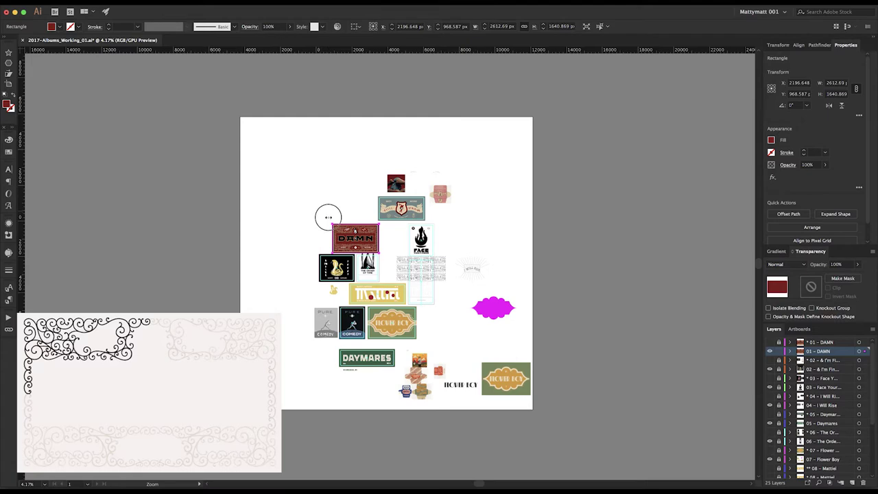
{"action": "left_click_drag", "start_coordinate": [392, 262], "coordinate": [322, 213]}
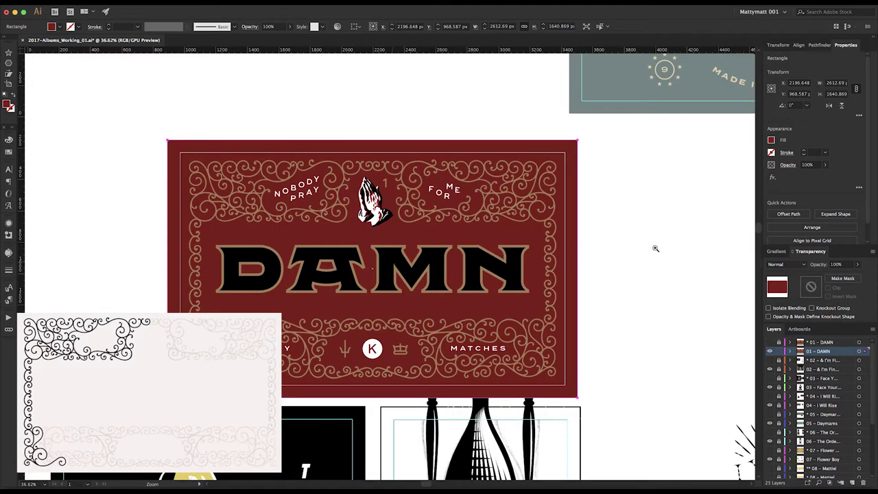
{"action": "key", "text": "v"}
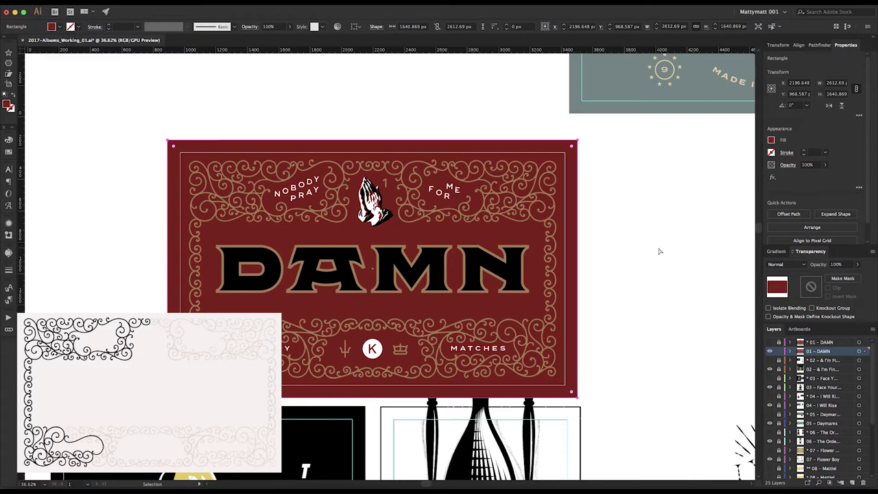
{"action": "key", "text": "super+equal"}
{"action": "left_click_drag", "start_coordinate": [562, 275], "coordinate": [581, 271]}
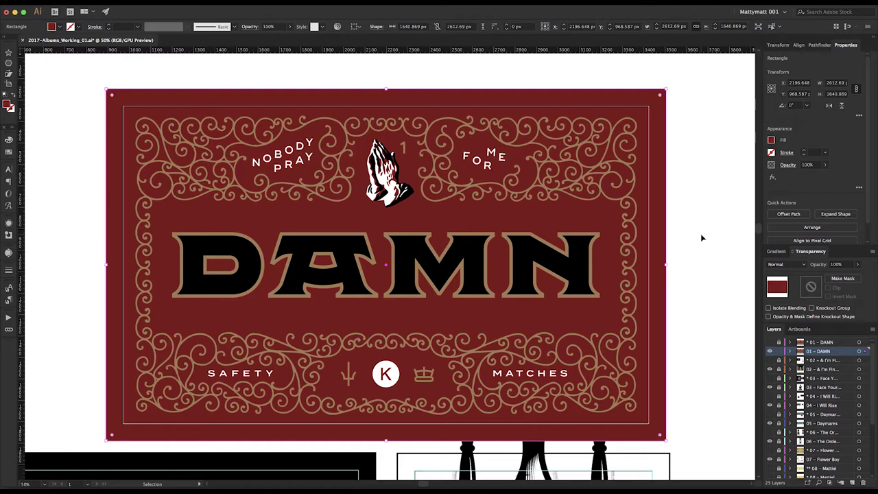
Lock the DAMN layer and Option-click eye icons until only 01 – DAMN stays visible.
{"action": "left_click", "coordinate": [780, 352]}
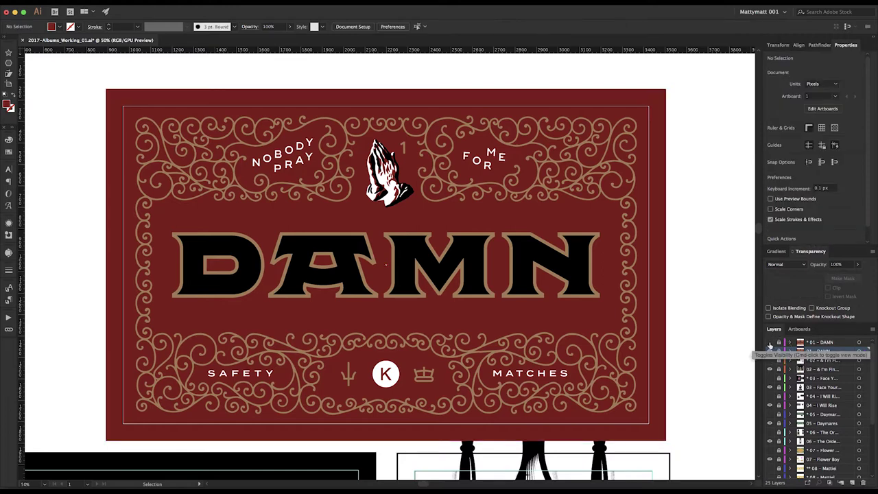
{"action": "left_click", "coordinate": [770, 347]}
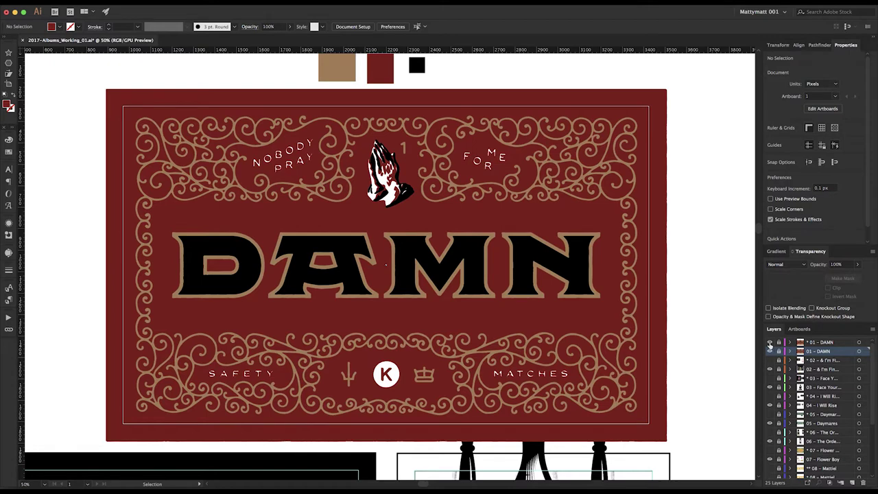
{"action": "left_click", "coordinate": [770, 352]}
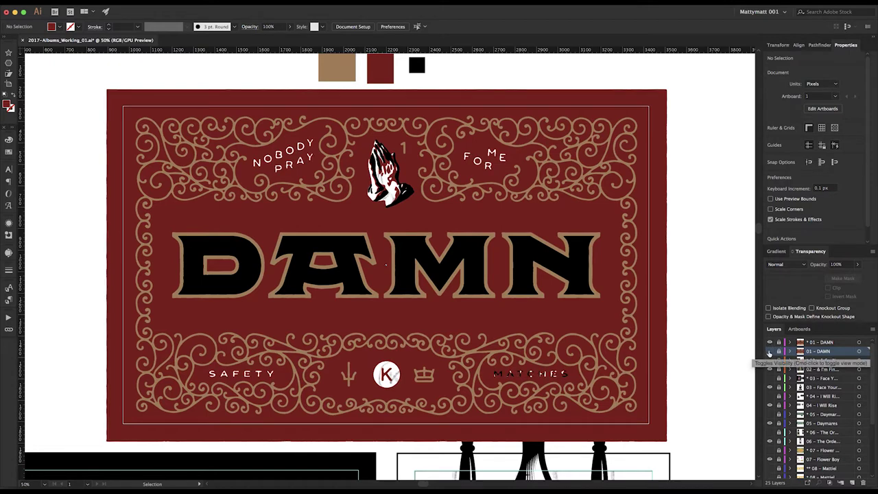
{"action": "left_click", "coordinate": [770, 370]}
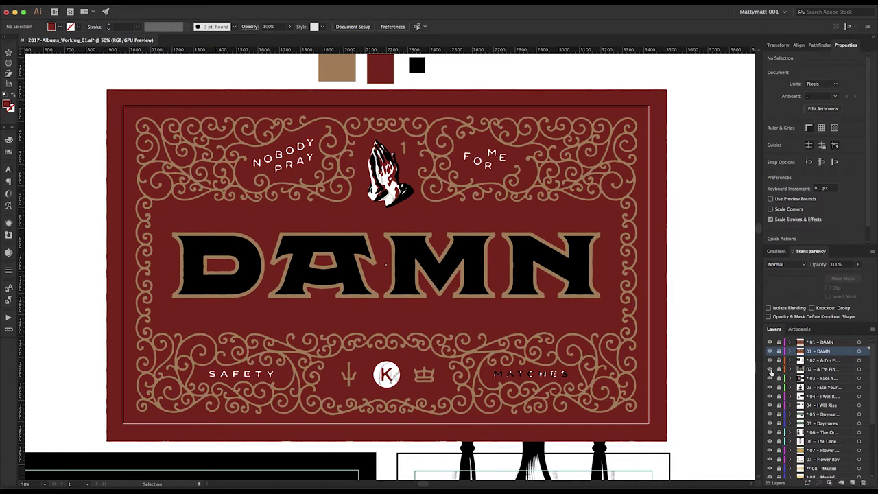
{"action": "left_click", "coordinate": [770, 370], "text": "alt"}
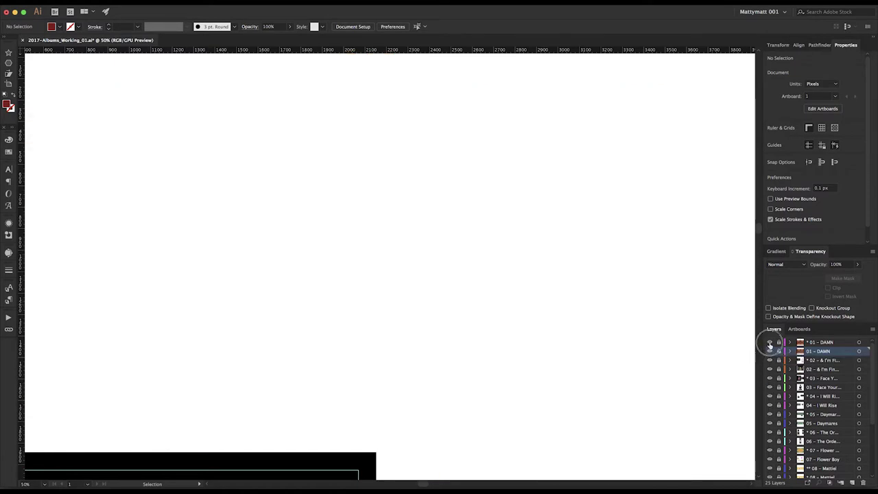
{"action": "left_click", "coordinate": [770, 343], "text": "alt"}
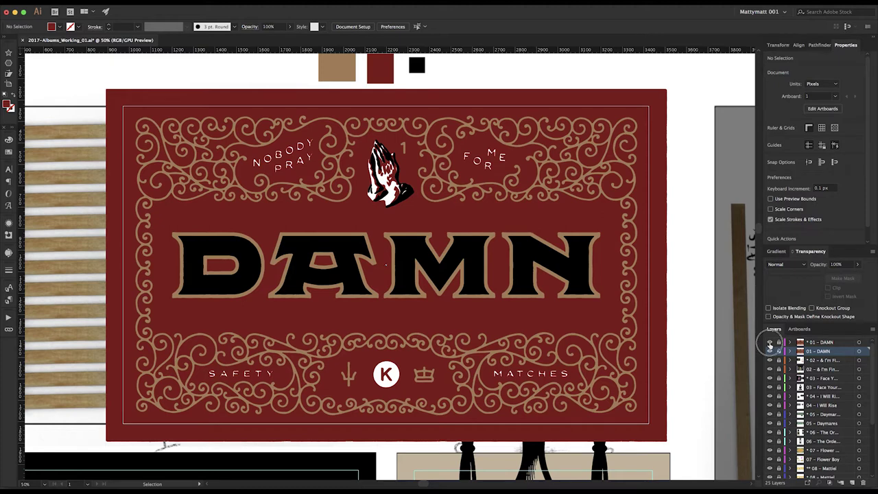
{"action": "left_click", "coordinate": [770, 344], "text": "alt"}
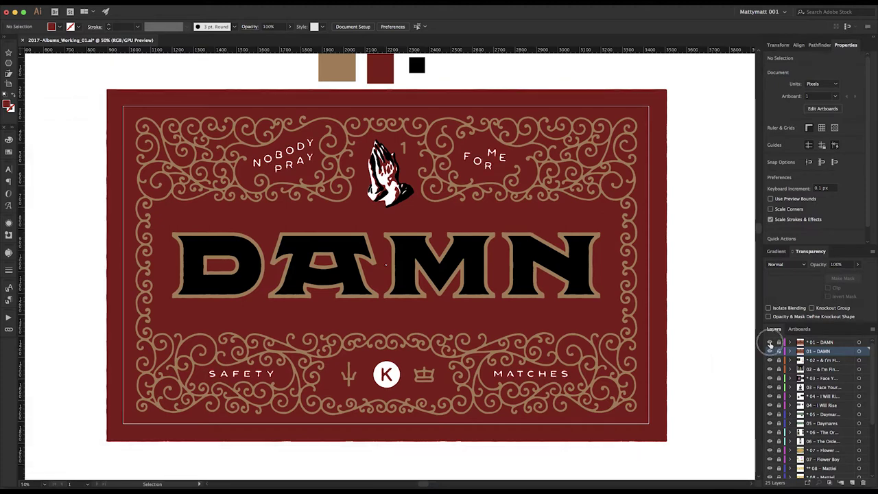
{"action": "left_click", "coordinate": [770, 343], "text": "alt"}
{"action": "left_click", "coordinate": [770, 343], "text": "alt"}
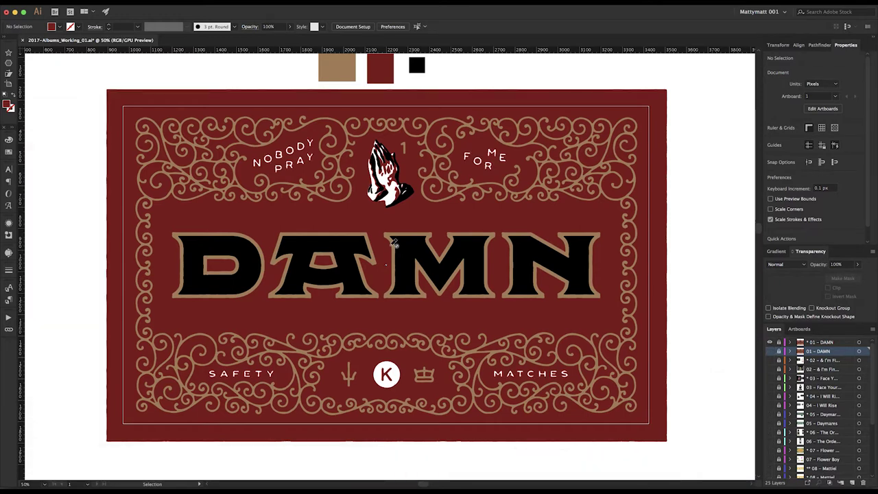
{"action": "scroll", "coordinate": [556, 247], "scroll_direction": "up", "scroll_amount": 1}
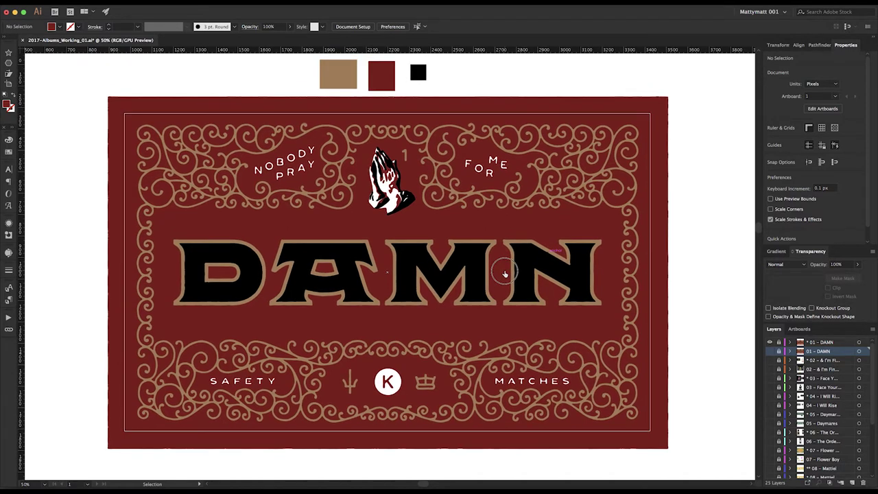
{"action": "key", "text": "z"}
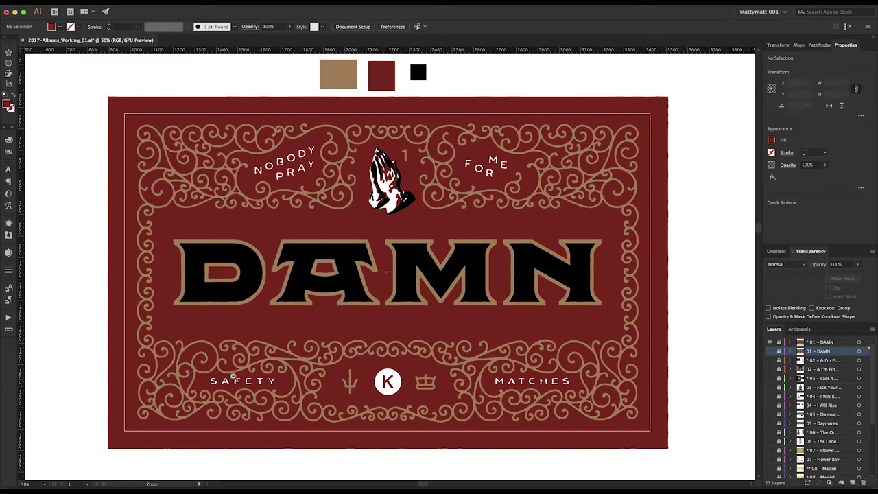
{"action": "left_click_drag", "start_coordinate": [447, 355], "coordinate": [514, 402]}
{"action": "left_click", "coordinate": [487, 281], "text": "alt"}
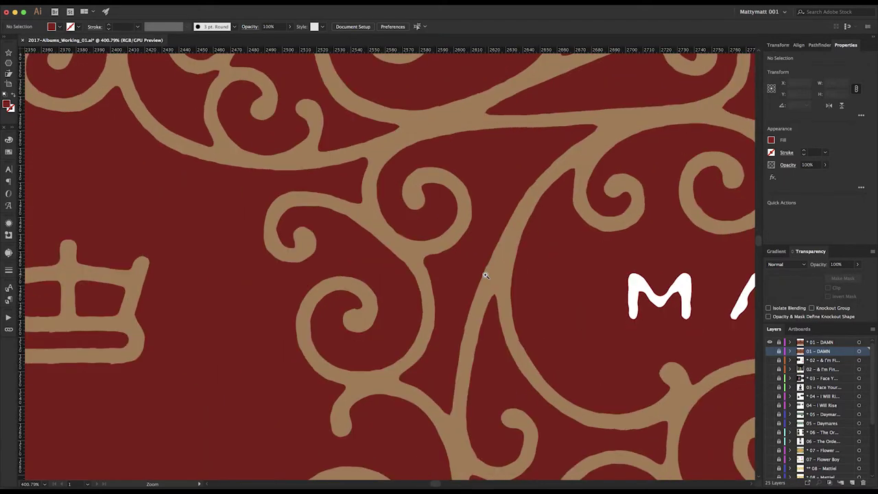
{"action": "left_click", "coordinate": [488, 275], "text": "alt"}
{"action": "left_click", "coordinate": [488, 274], "text": "alt"}
{"action": "left_click", "coordinate": [488, 273], "text": "alt"}
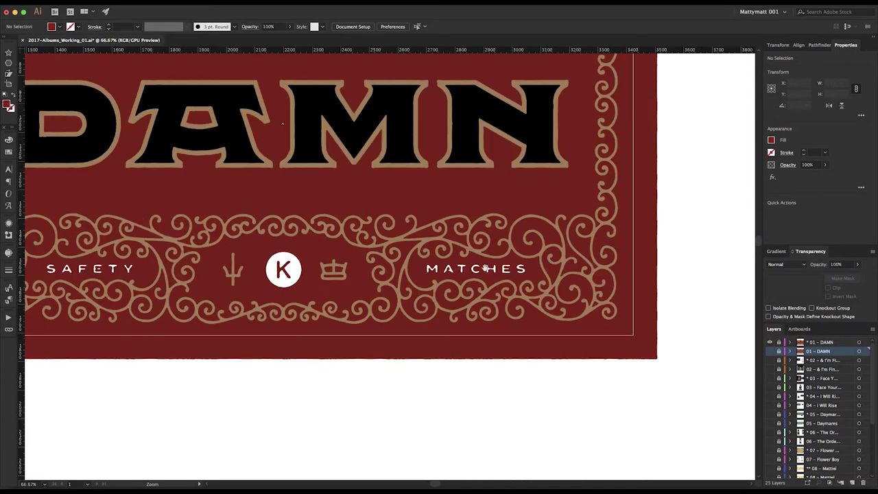
{"action": "left_click", "coordinate": [510, 290], "text": "alt"}
{"action": "left_click", "coordinate": [513, 294], "text": "alt"}
{"action": "left_click", "coordinate": [514, 294], "text": "alt"}
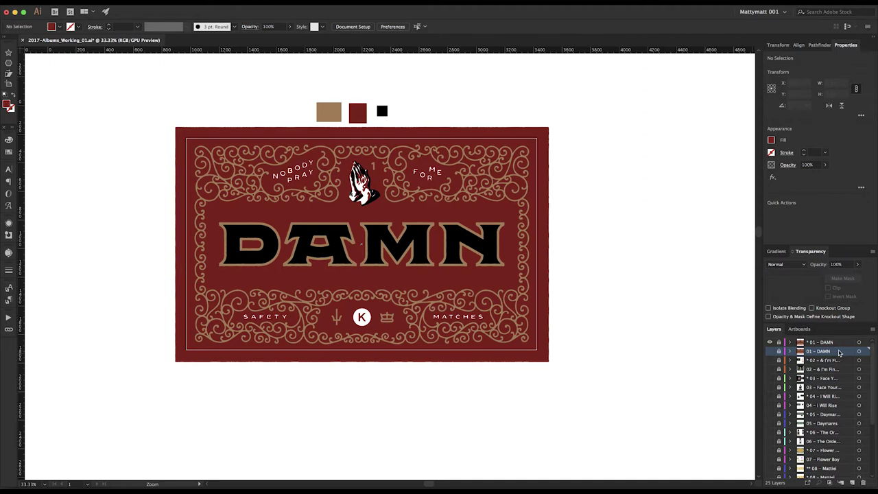
Duplicate the 01 – DAMN layer and rename the copy '** 01 – DAMN'.
{"action": "left_click_drag", "start_coordinate": [588, 355], "coordinate": [596, 315]}
{"action": "left_click_drag", "start_coordinate": [847, 354], "coordinate": [829, 354]}
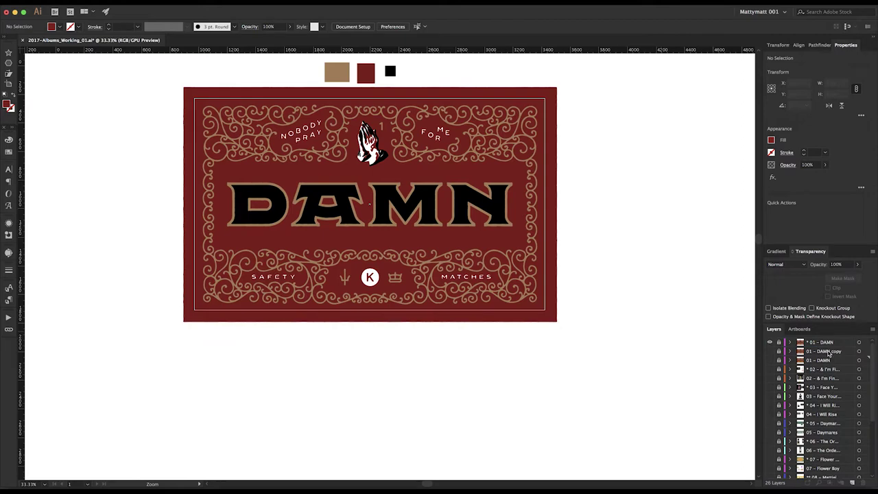
{"action": "double_click", "coordinate": [827, 351]}
{"action": "key", "text": "Home"}
{"action": "type", "text": "**"}
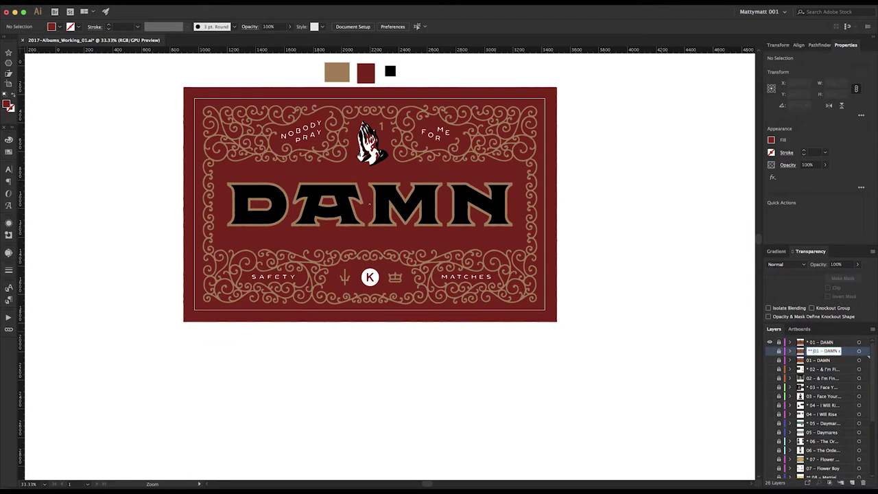
{"action": "key", "text": "End"}
{"action": "key", "text": "BackSpace"}
{"action": "key", "text": "BackSpace"}
{"action": "key", "text": "BackSpace"}
{"action": "key", "text": "BackSpace"}
{"action": "key", "text": "BackSpace"}
{"action": "key", "text": "Return"}
Show the ** 01 – DAMN copy, hide the original DAMN layer, and zoom in on the label.
{"action": "left_click", "coordinate": [559, 308]}
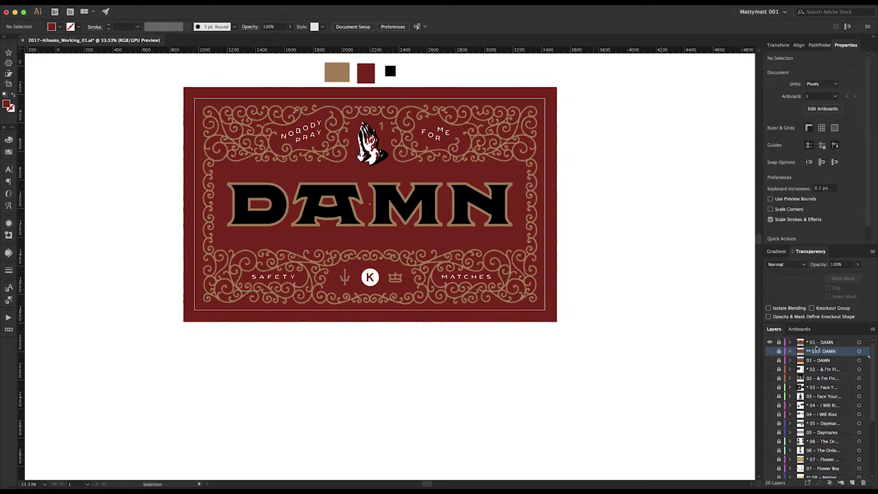
{"action": "left_click", "coordinate": [770, 351]}
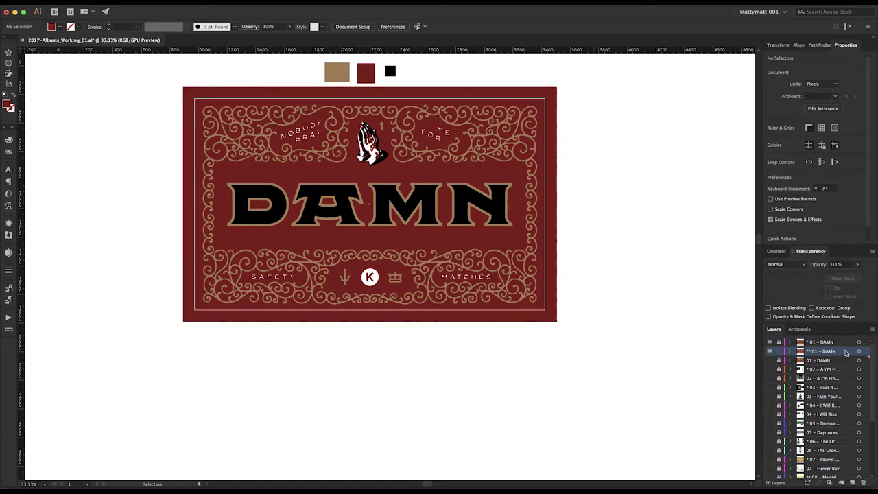
{"action": "left_click", "coordinate": [770, 342]}
{"action": "left_click_drag", "start_coordinate": [530, 255], "coordinate": [549, 285]}
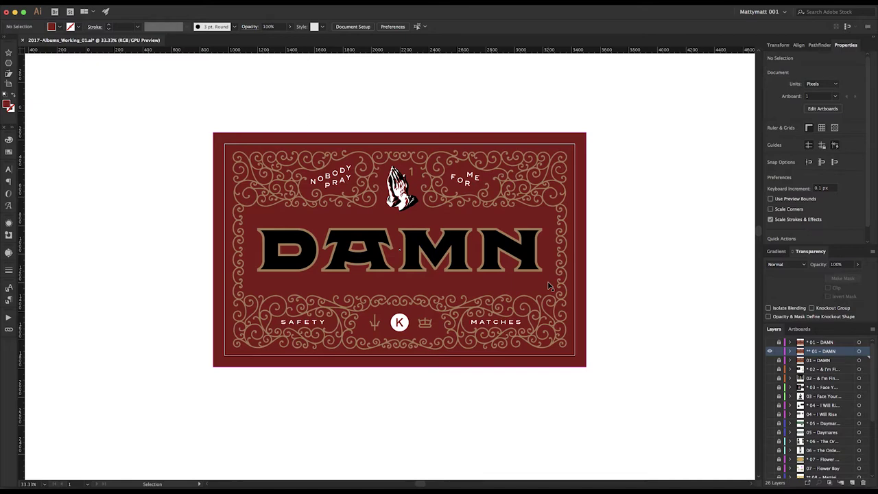
{"action": "key", "text": "super+equal"}
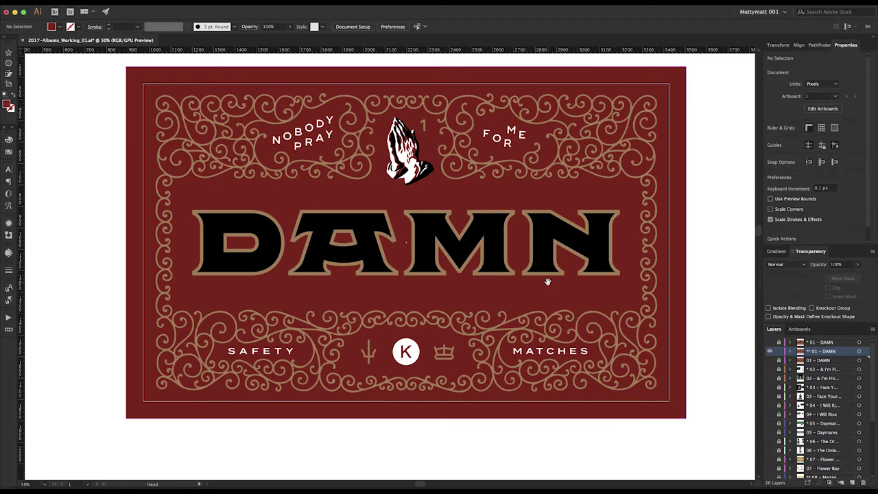
{"action": "left_click_drag", "start_coordinate": [500, 206], "coordinate": [494, 220]}
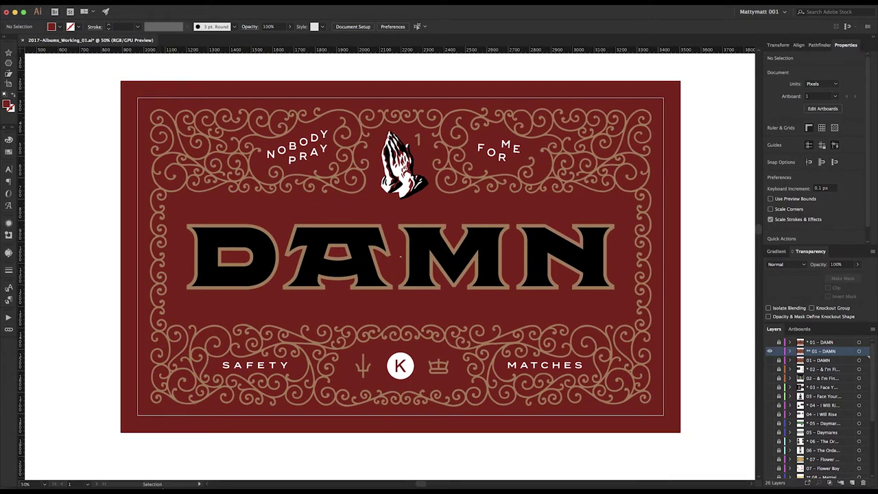
{"action": "left_click", "coordinate": [177, 476]}
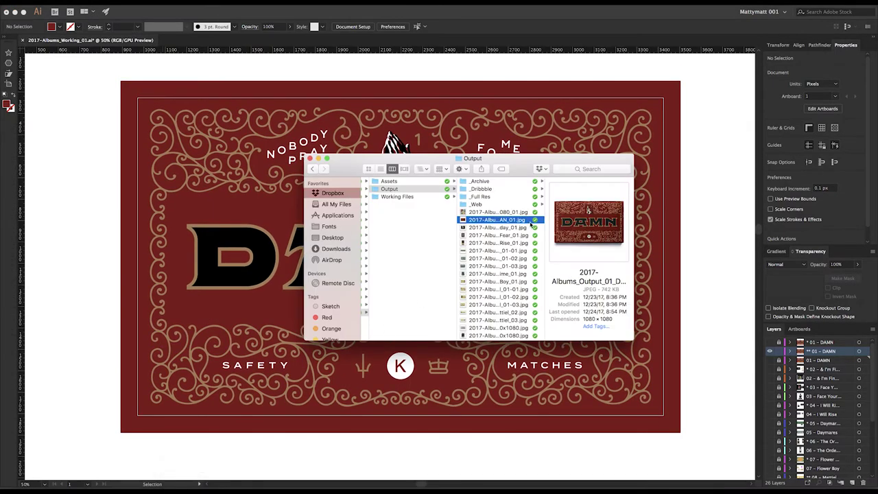
Quick Look the finished DAMN matchbox mockup JPEG, then close the preview.
{"action": "key", "text": "space"}
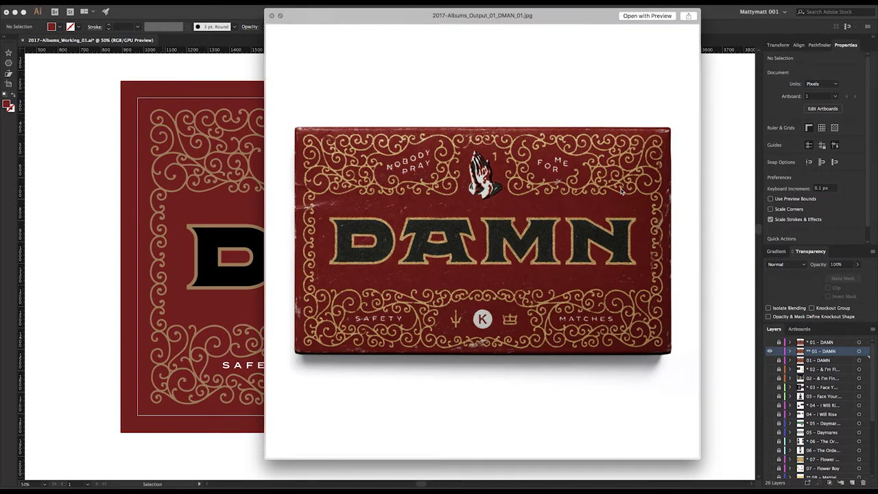
{"action": "left_click", "coordinate": [232, 78]}
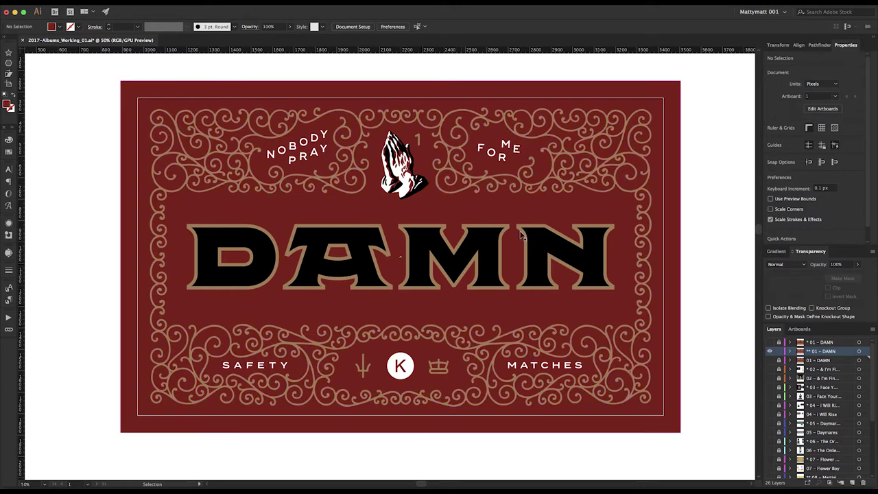
Deselect the swirl ornament and select only the MATCHES lettering group.
{"action": "left_click", "coordinate": [558, 370]}
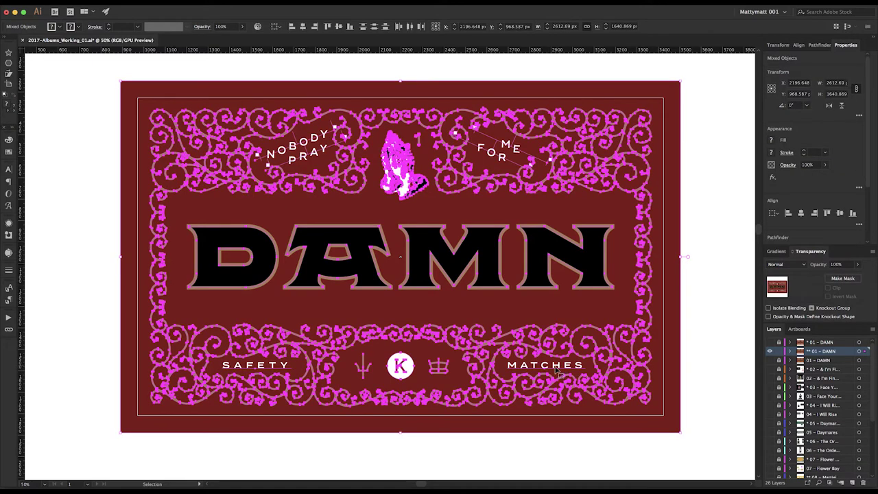
{"action": "key", "text": "super"}
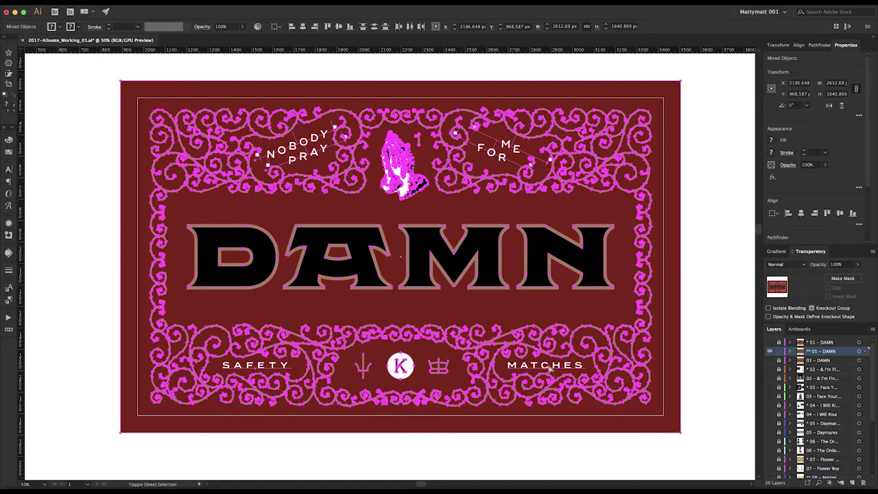
{"action": "key", "text": "super+a"}
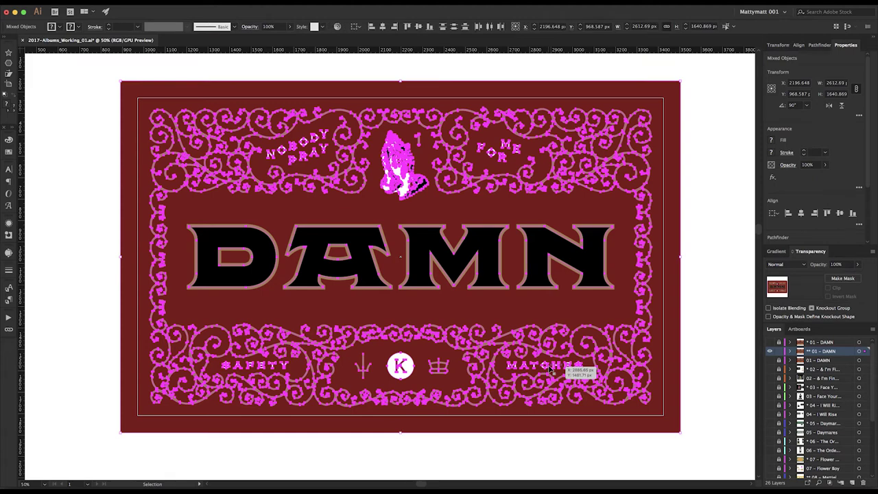
{"action": "left_click", "coordinate": [731, 235]}
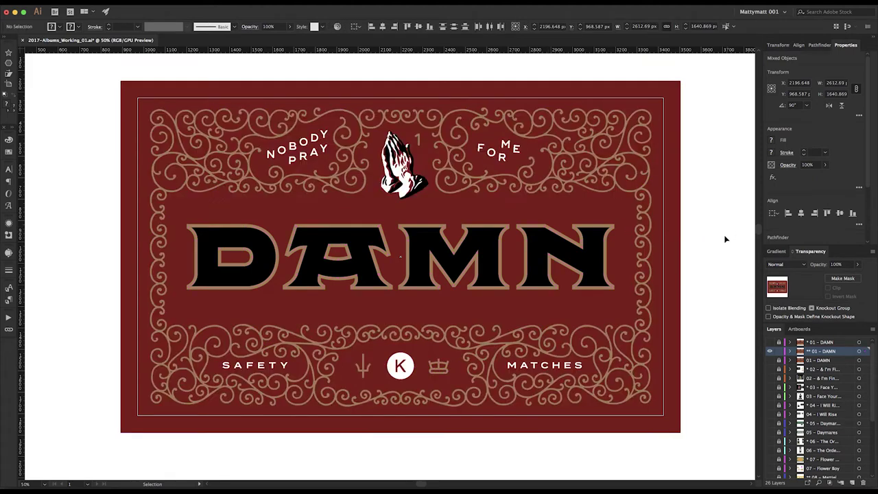
{"action": "left_click", "coordinate": [572, 366]}
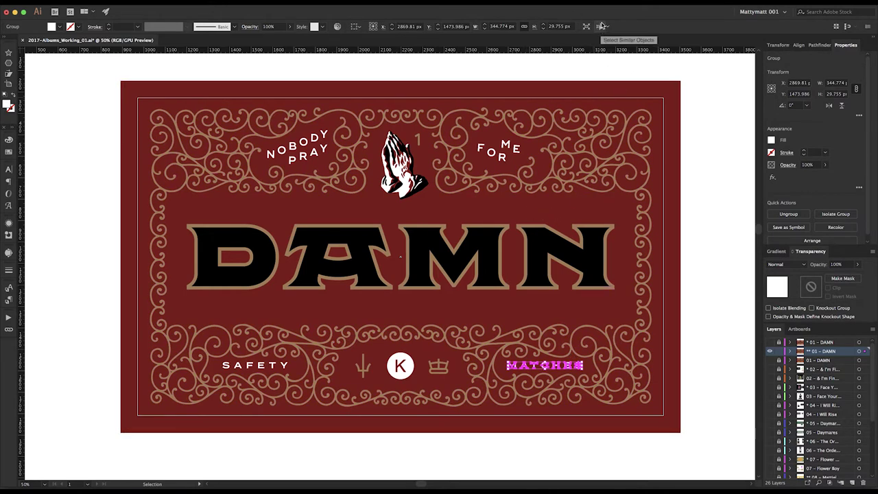
Select objects similar to MATCHES and try joining them into a compound path, which fails.
{"action": "left_click", "coordinate": [600, 27]}
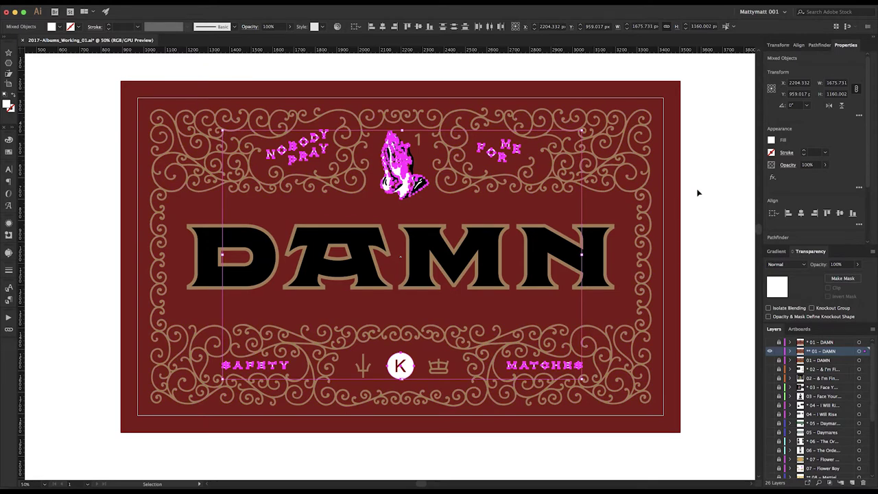
{"action": "key", "text": "super+8"}
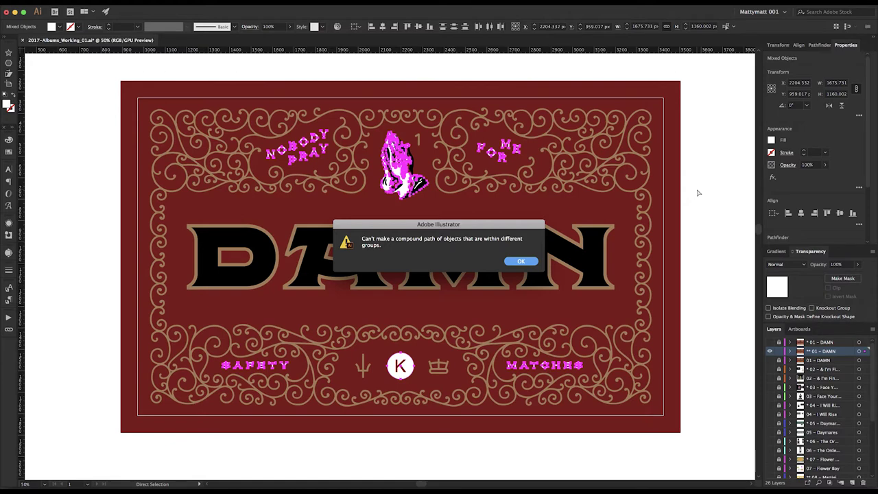
{"action": "key", "text": "Return"}
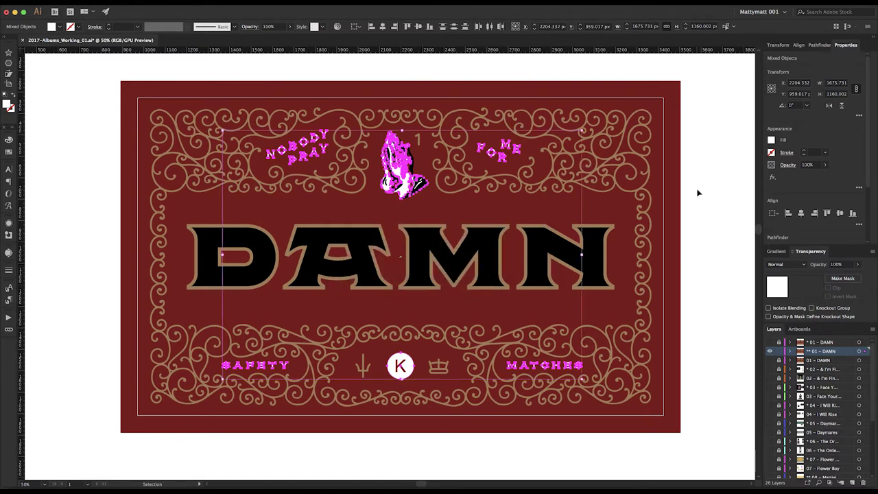
{"action": "key", "text": "super+h"}
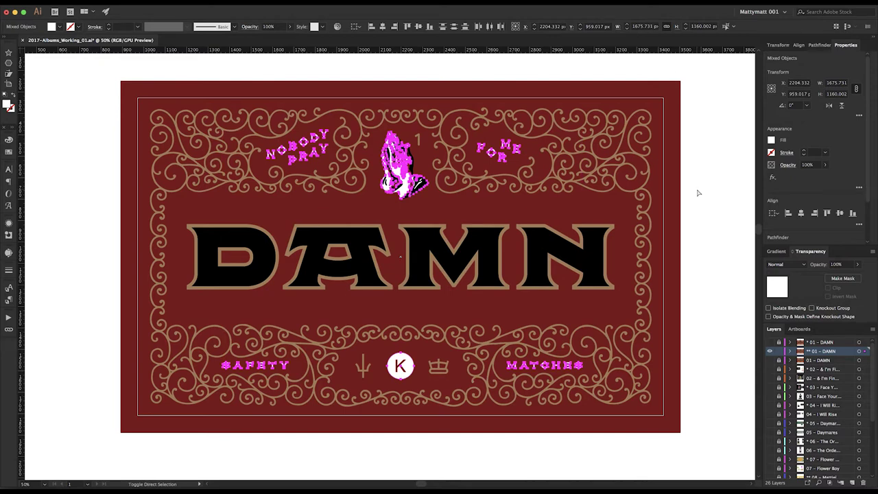
{"action": "key", "text": "super+h"}
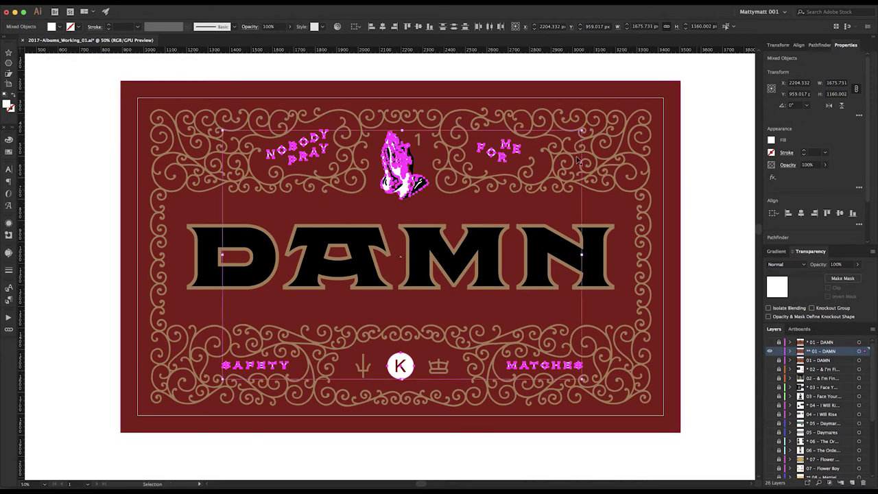
{"action": "key", "text": "a"}
{"action": "key", "text": "super+8"}
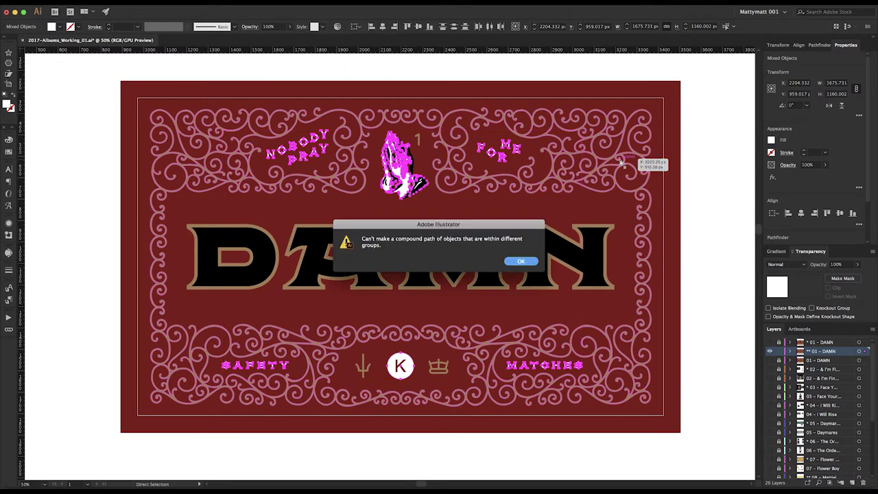
{"action": "left_click", "coordinate": [524, 263]}
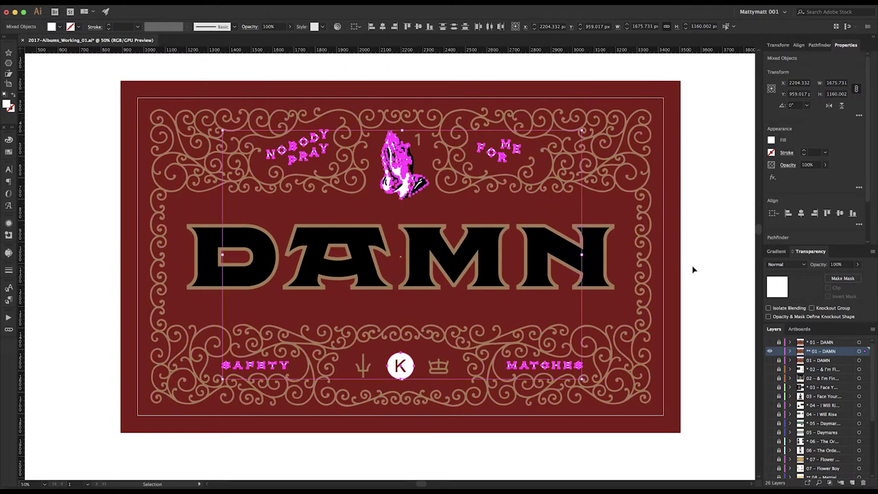
Select all same-fill white artwork from the E of MATCHES and bring up the Pathfinder panel.
{"action": "left_click", "coordinate": [677, 293]}
{"action": "left_click", "coordinate": [568, 365]}
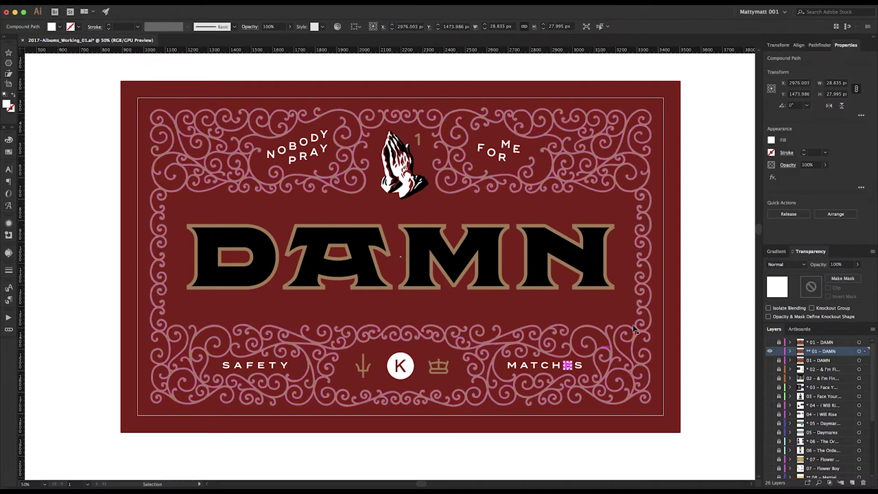
{"action": "left_click", "coordinate": [599, 27]}
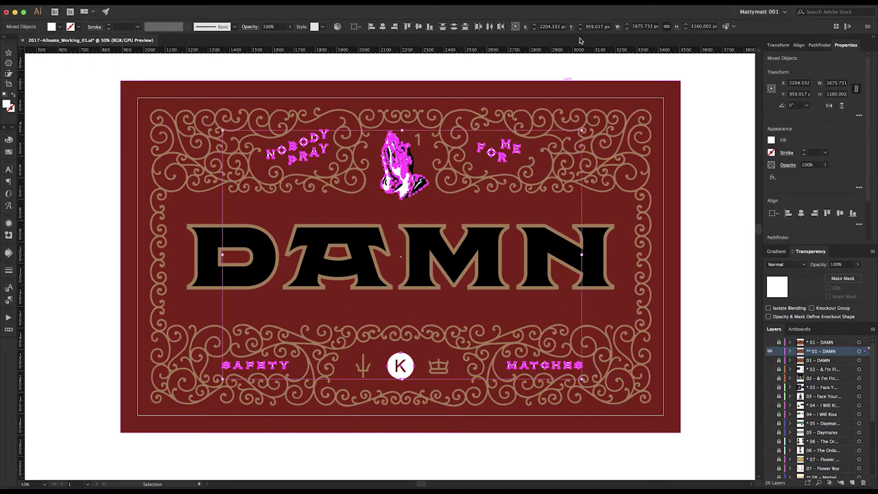
{"action": "key", "text": "super+8"}
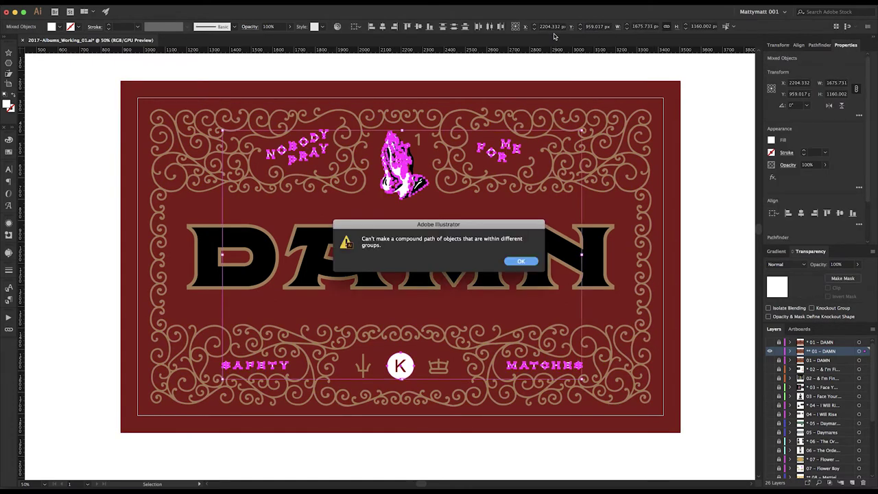
{"action": "left_click", "coordinate": [526, 264]}
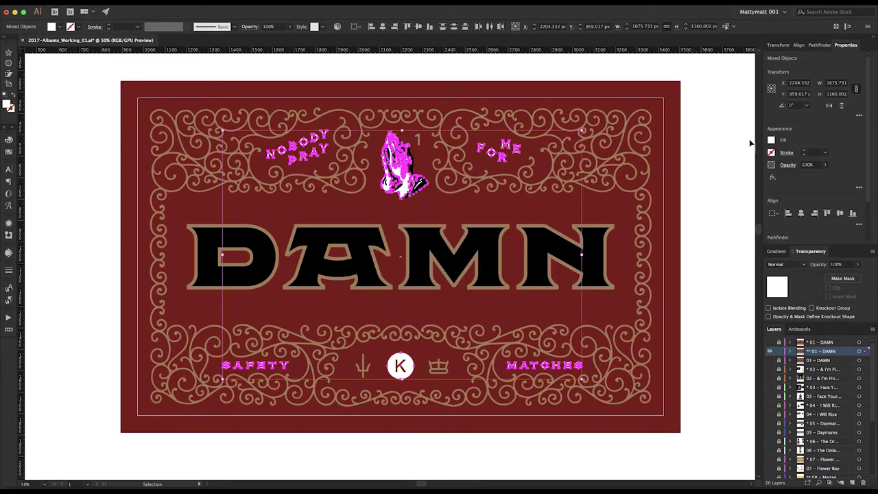
{"action": "left_click", "coordinate": [781, 46]}
{"action": "left_click", "coordinate": [821, 48]}
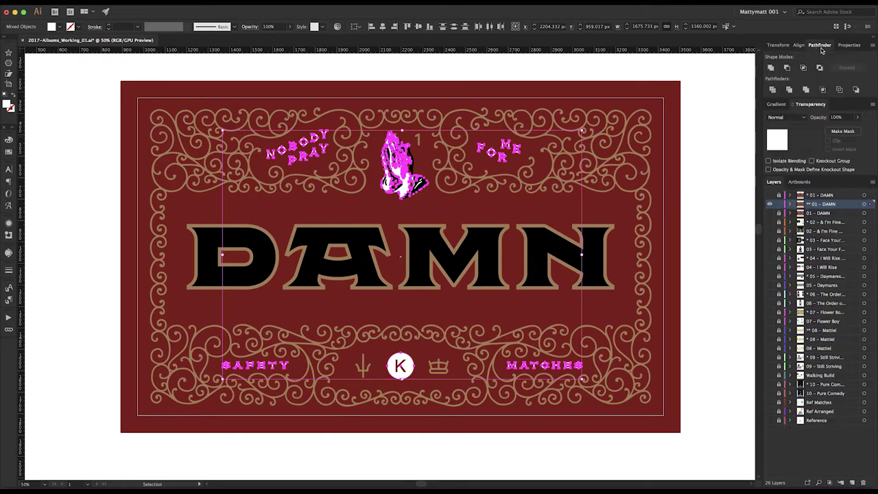
Try uniting the white shapes, undo it, and select the circle behind the K badge.
{"action": "left_click", "coordinate": [771, 67]}
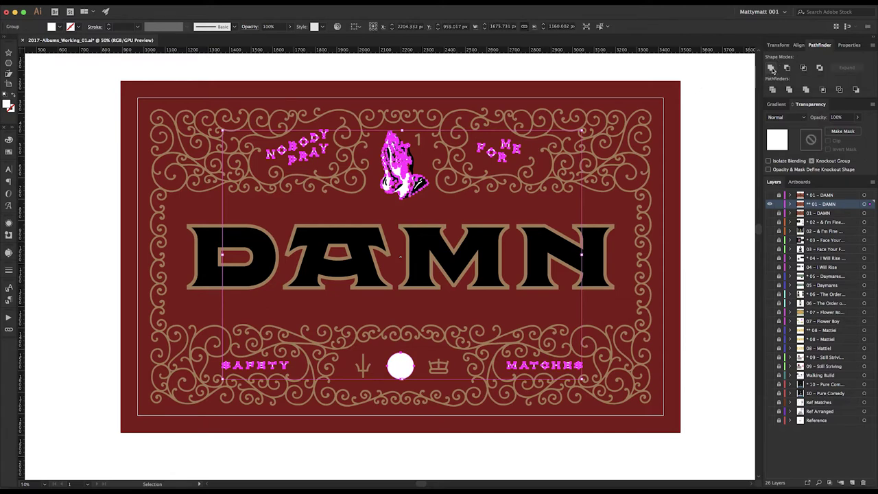
{"action": "key", "text": "super+z"}
{"action": "left_click", "coordinate": [698, 190]}
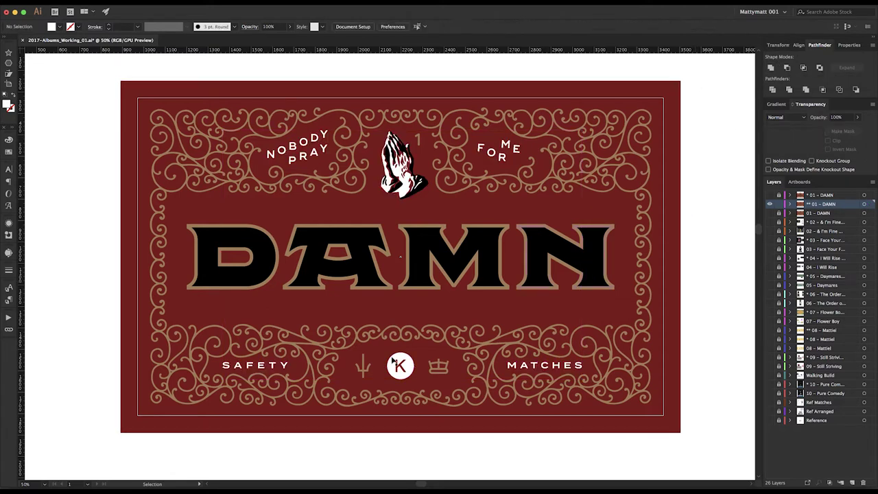
{"action": "left_click", "coordinate": [401, 367]}
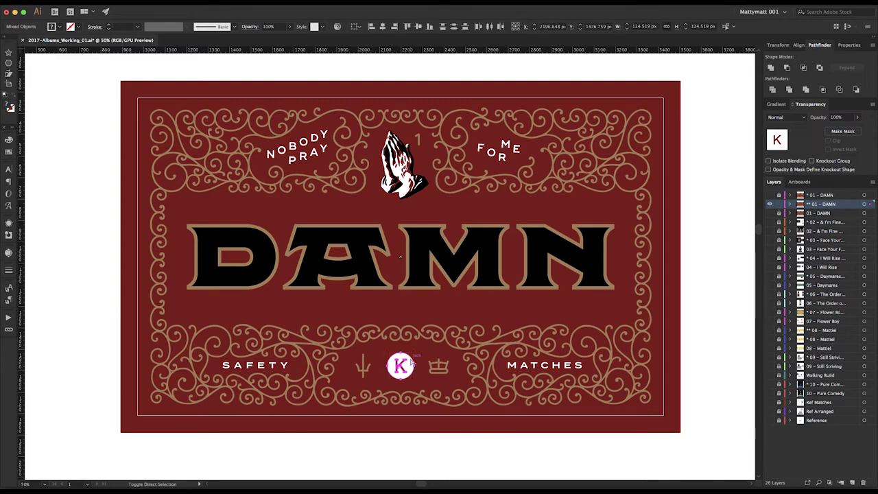
{"action": "left_click", "coordinate": [466, 465]}
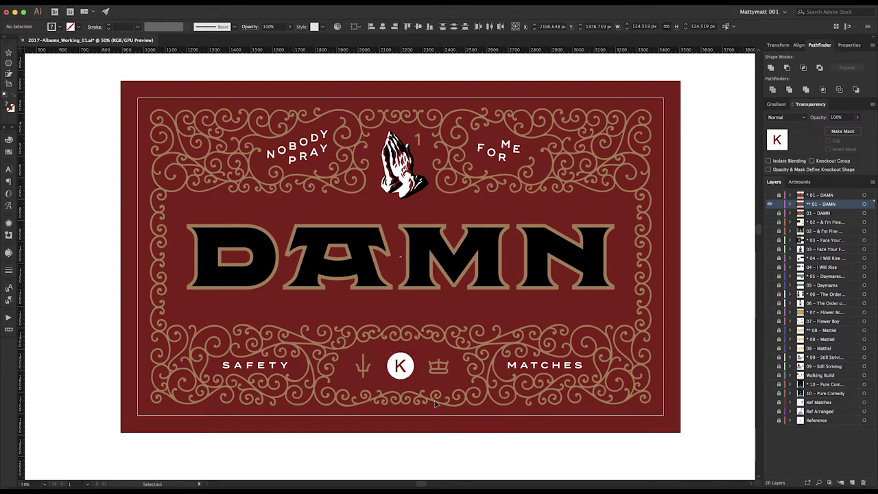
{"action": "left_click", "coordinate": [405, 367]}
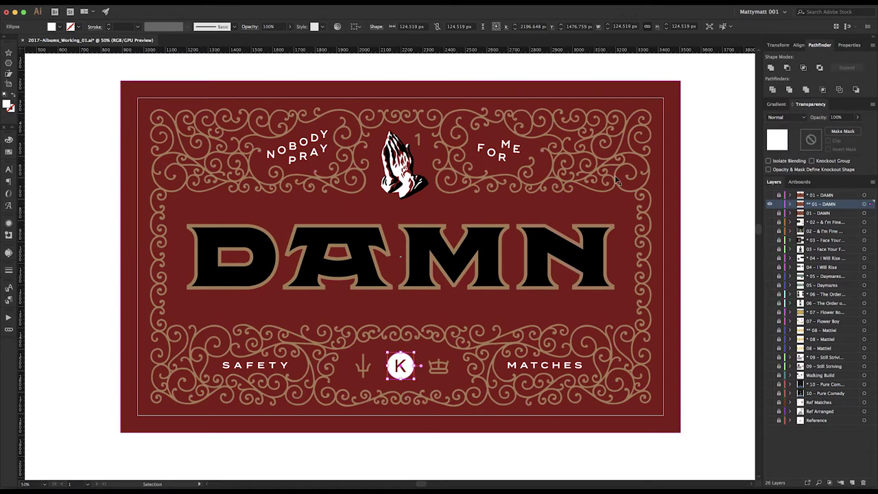
Reselect all the white artwork and unite it into a single shape.
{"action": "left_click", "coordinate": [652, 173]}
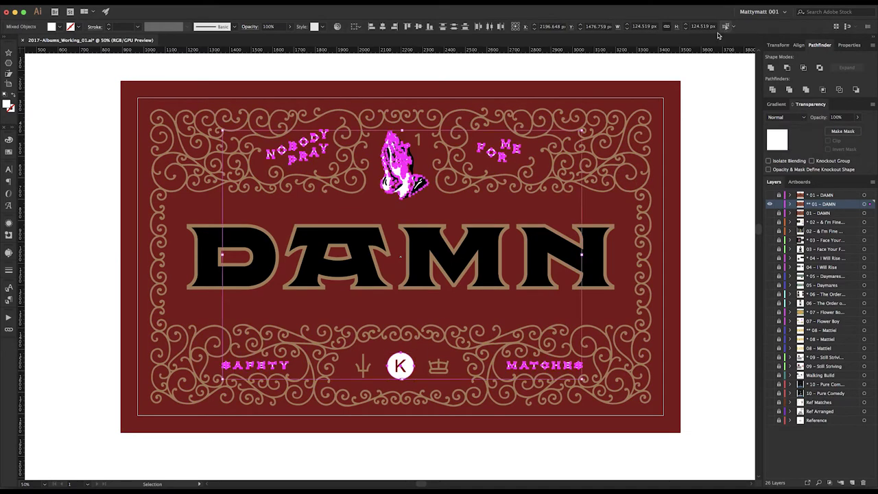
{"action": "key", "text": "super+8"}
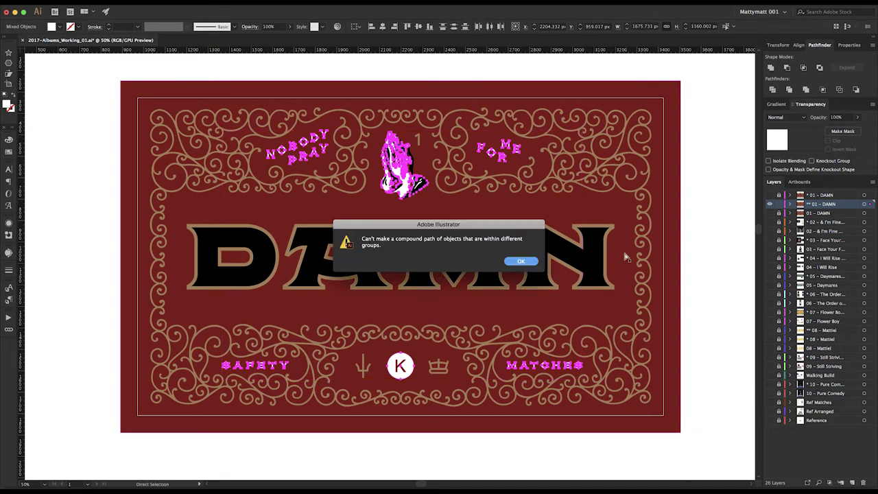
{"action": "left_click", "coordinate": [521, 261]}
{"action": "key", "text": "v"}
{"action": "left_click", "coordinate": [645, 187]}
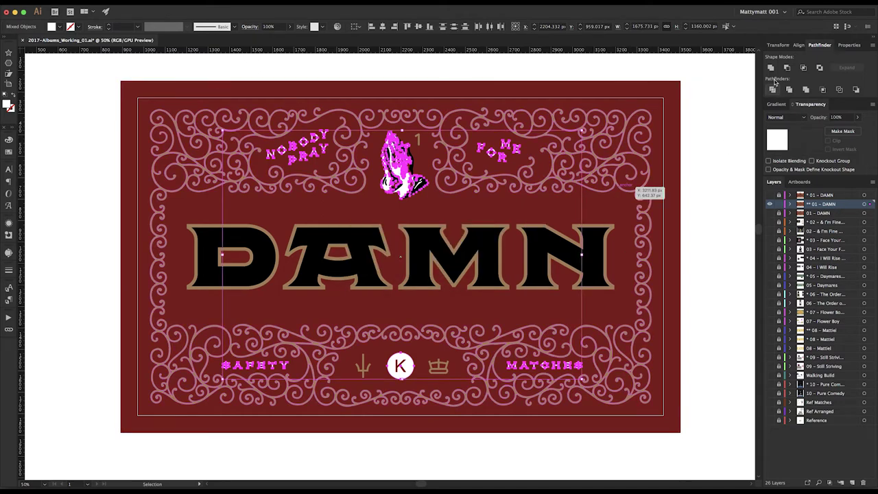
{"action": "key", "text": "super+shift+a"}
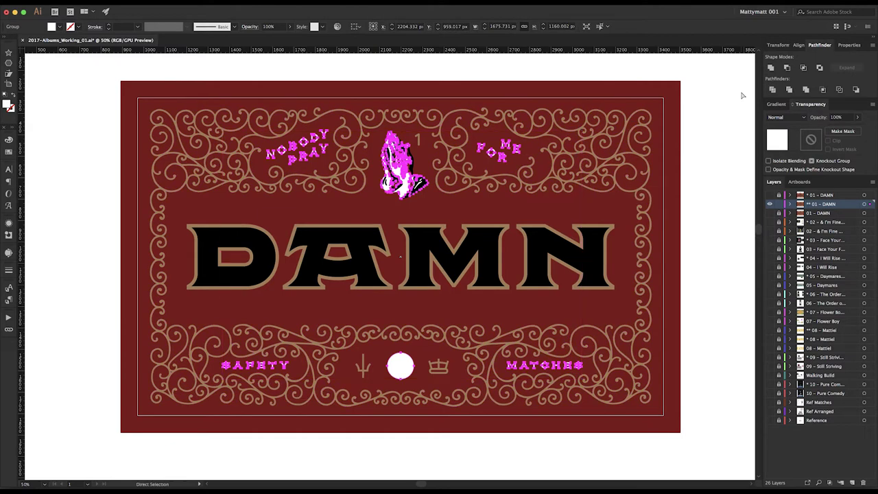
{"action": "key", "text": "v"}
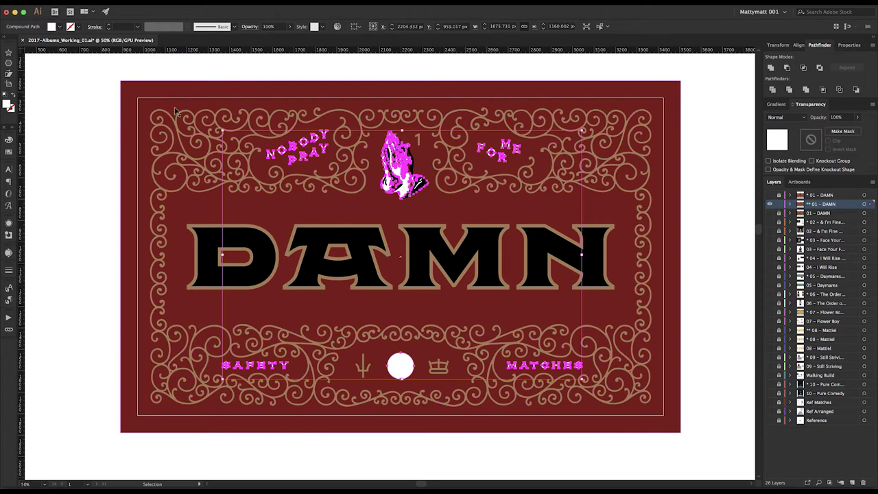
{"action": "left_click", "coordinate": [116, 0]}
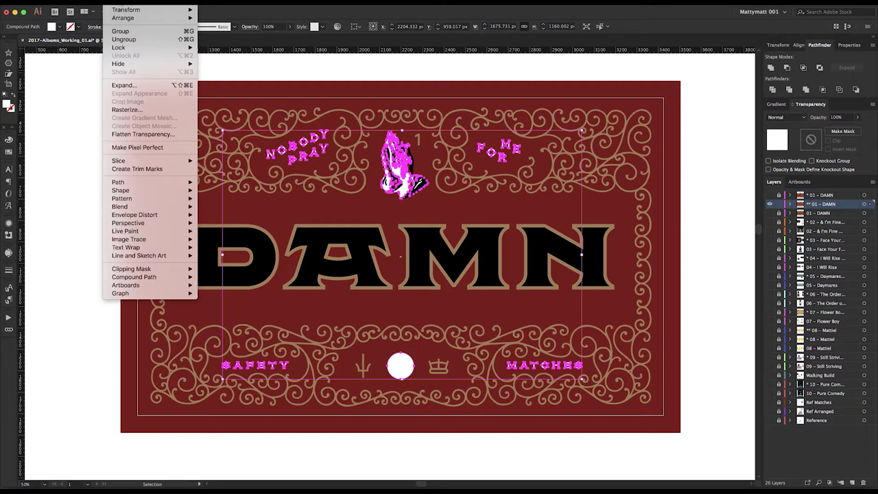
{"action": "mouse_move", "coordinate": [122, 19]}
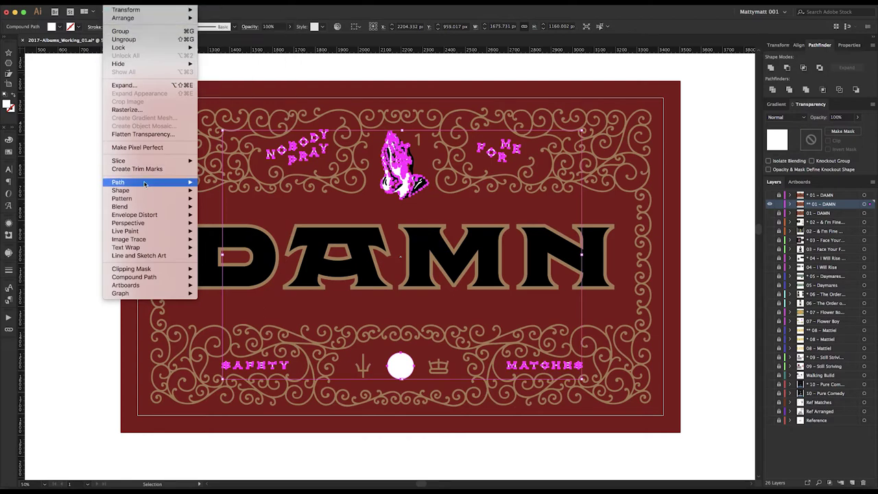
{"action": "mouse_move", "coordinate": [148, 184]}
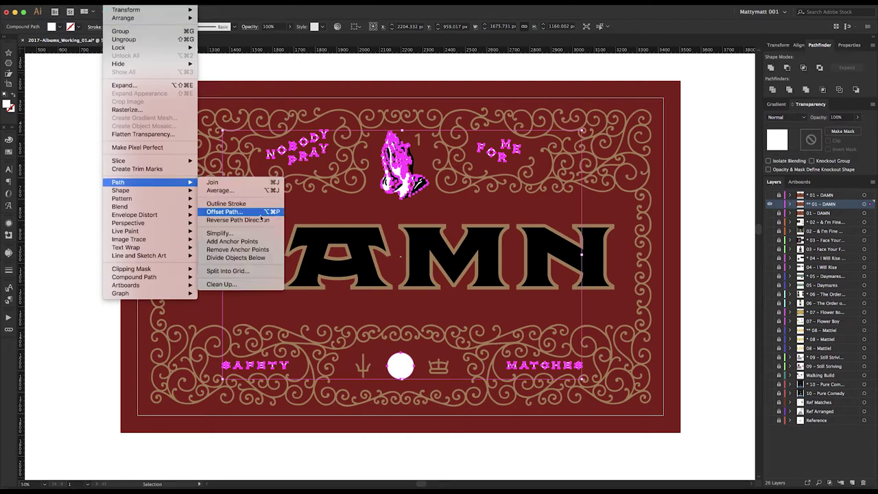
{"action": "mouse_move", "coordinate": [164, 198]}
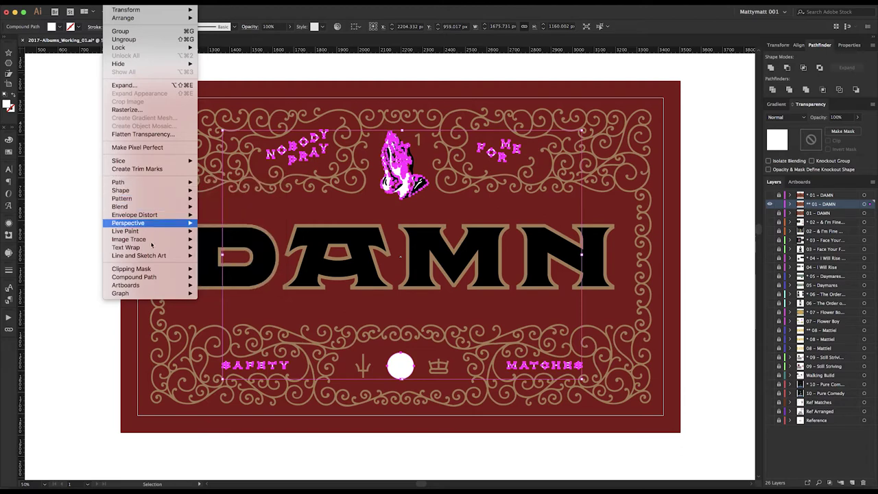
{"action": "mouse_move", "coordinate": [156, 278]}
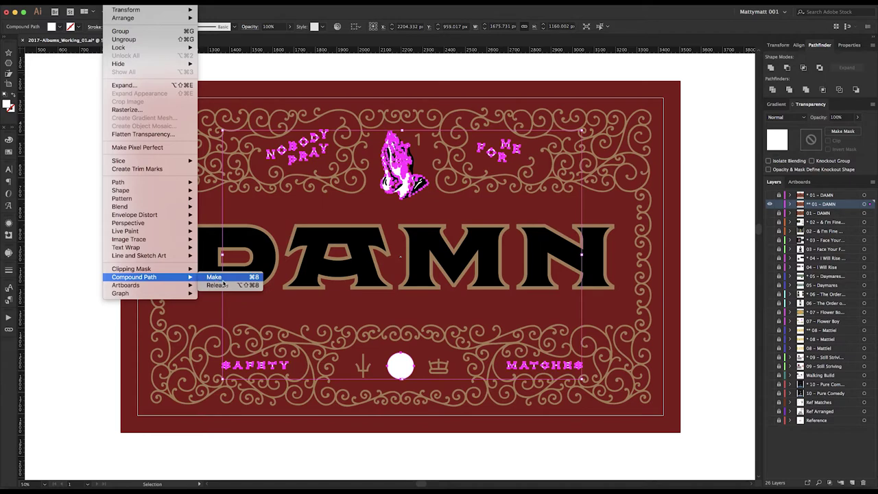
{"action": "left_click", "coordinate": [249, 278]}
{"action": "left_click", "coordinate": [100, 250]}
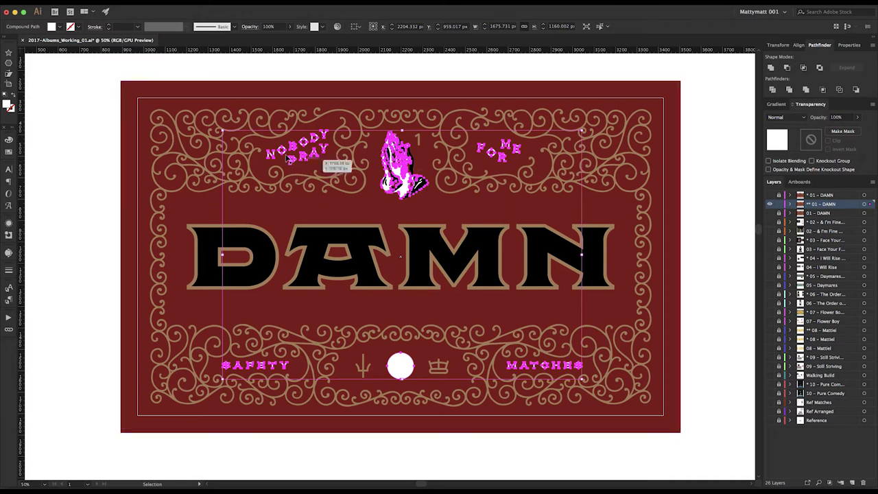
Add the red background to the selection and cut DAMN and the emblems out of it.
{"action": "left_click", "coordinate": [381, 84], "text": "shift"}
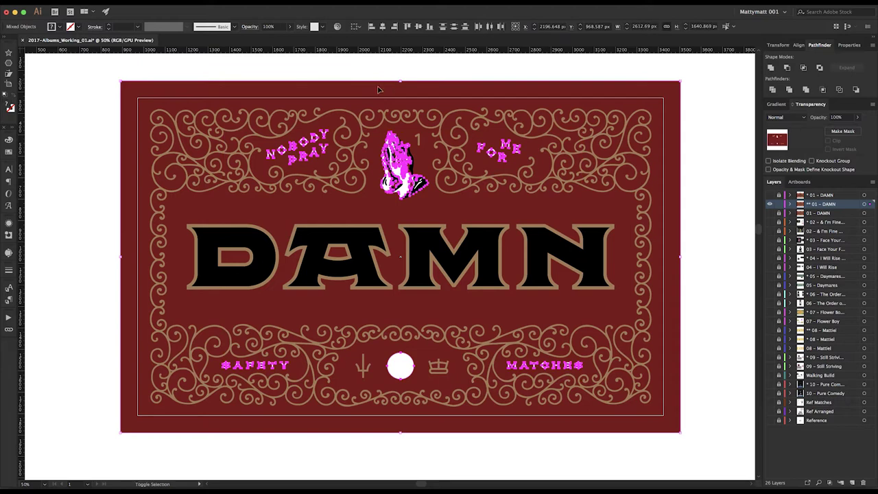
{"action": "left_click", "coordinate": [788, 68]}
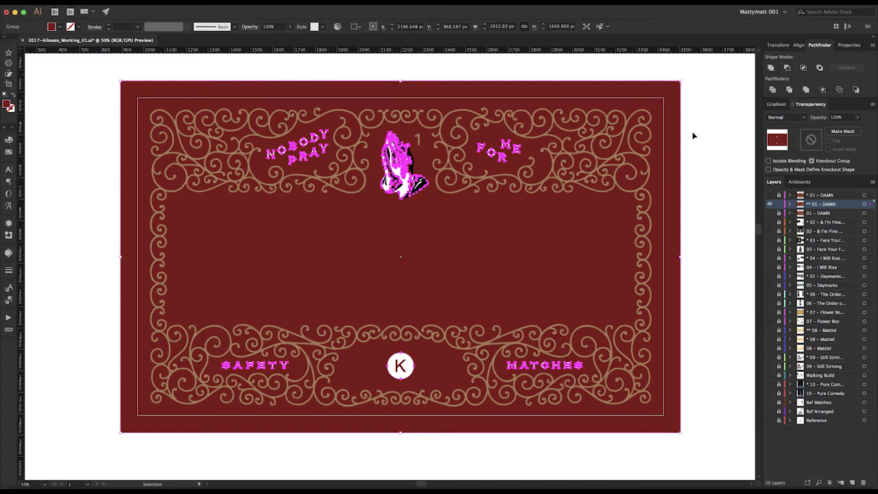
{"action": "key", "text": "a"}
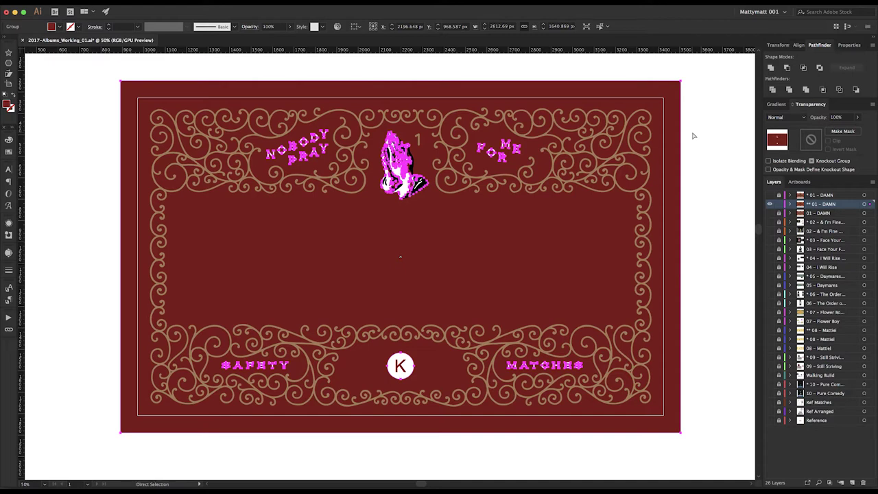
Test-move the matchbox artwork group to the left and undo, leaving it in place.
{"action": "key", "text": "v"}
{"action": "left_click_drag", "start_coordinate": [672, 231], "coordinate": [343, 287]}
{"action": "key", "text": "super+z"}
{"action": "key", "text": "a"}
{"action": "key", "text": "v"}
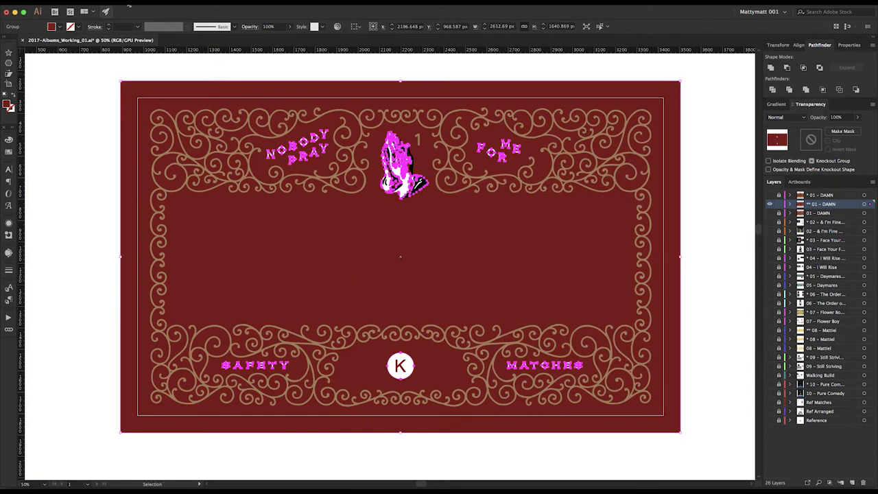
{"action": "left_click", "coordinate": [140, 0]}
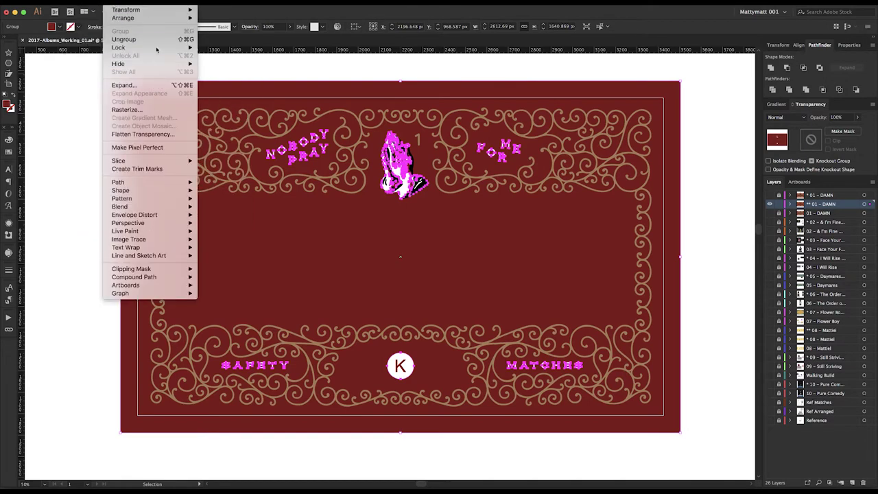
Send the dark-red matchbox group to the back so the DAMN lettering shows in front.
{"action": "mouse_move", "coordinate": [168, 22]}
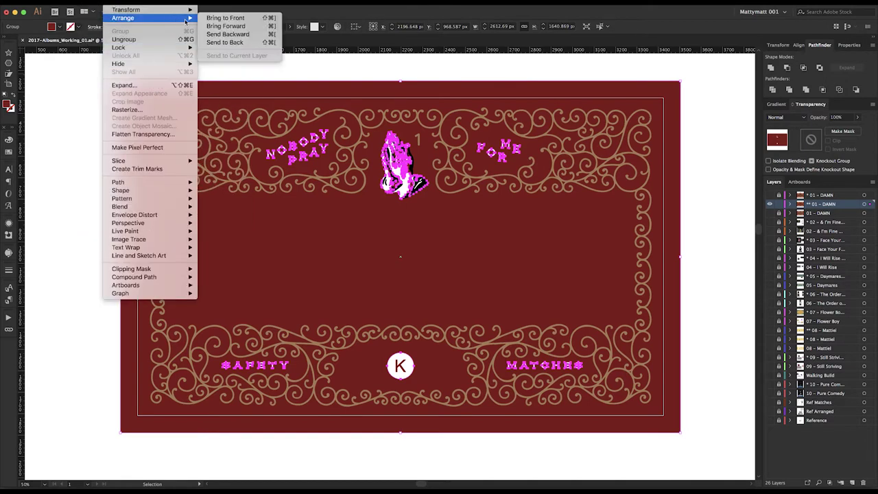
{"action": "left_click", "coordinate": [239, 43]}
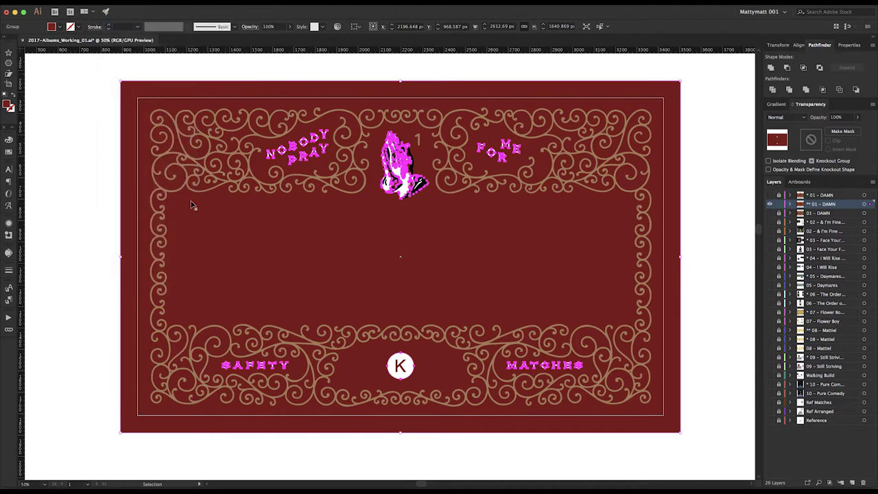
{"action": "left_click", "coordinate": [109, 239]}
{"action": "left_click_drag", "start_coordinate": [124, 245], "coordinate": [316, 300]}
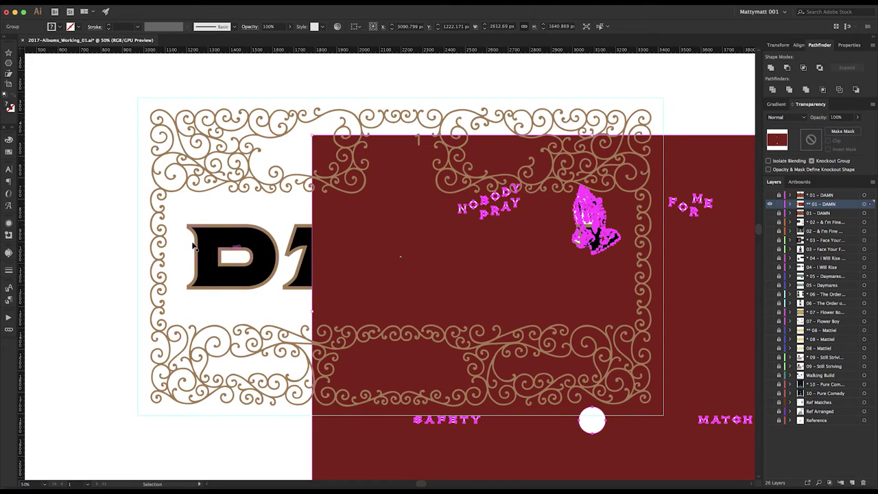
{"action": "left_click", "coordinate": [211, 255]}
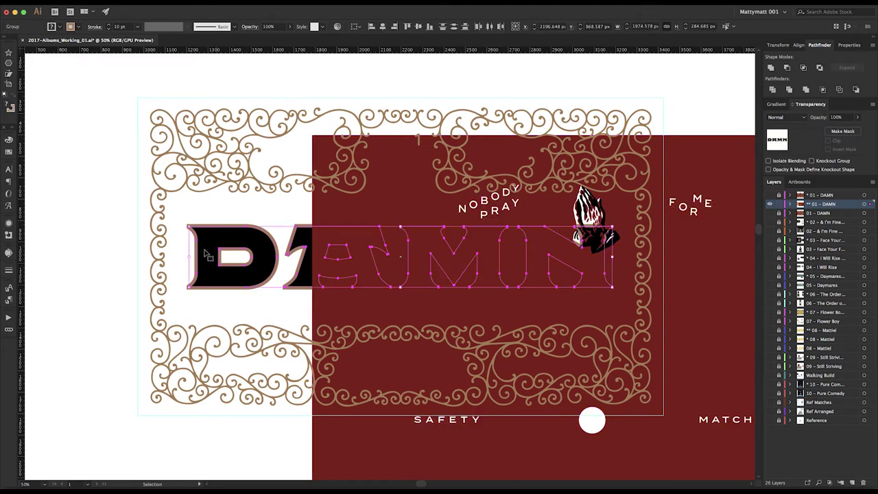
{"action": "key", "text": "super+z"}
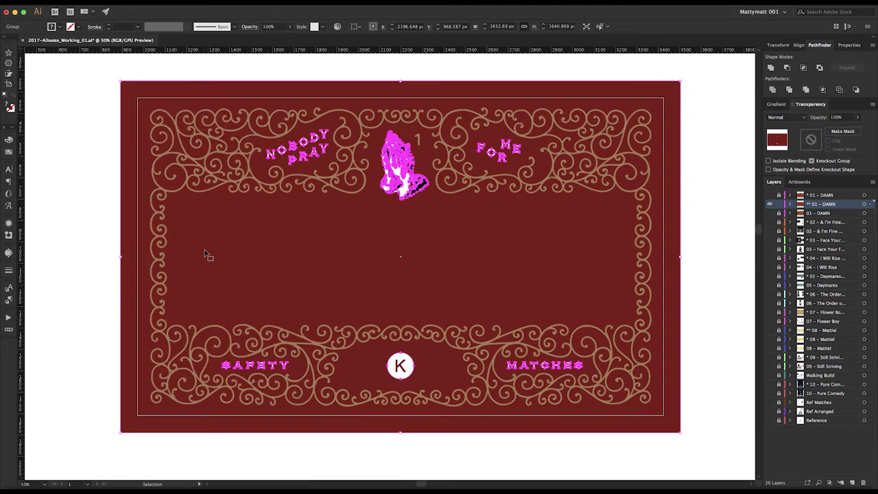
Marquee-select the ornament, text and DAMN outlines, drop the red background and frame, then deselect.
{"action": "left_click_drag", "start_coordinate": [74, 228], "coordinate": [264, 270]}
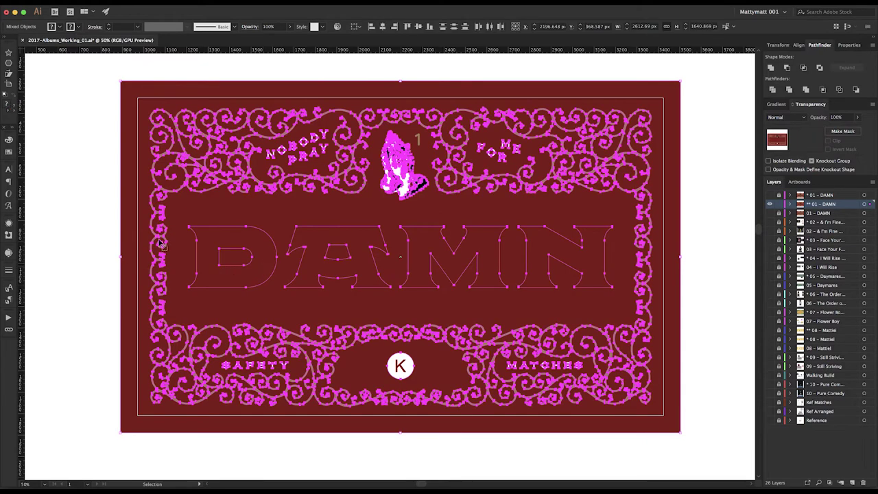
{"action": "left_click", "coordinate": [127, 214], "text": "shift"}
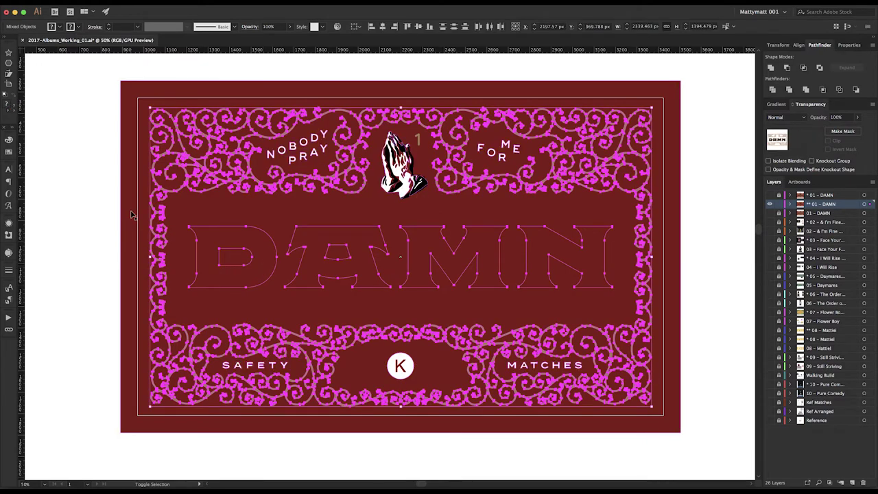
{"action": "left_click", "coordinate": [159, 188], "text": "shift"}
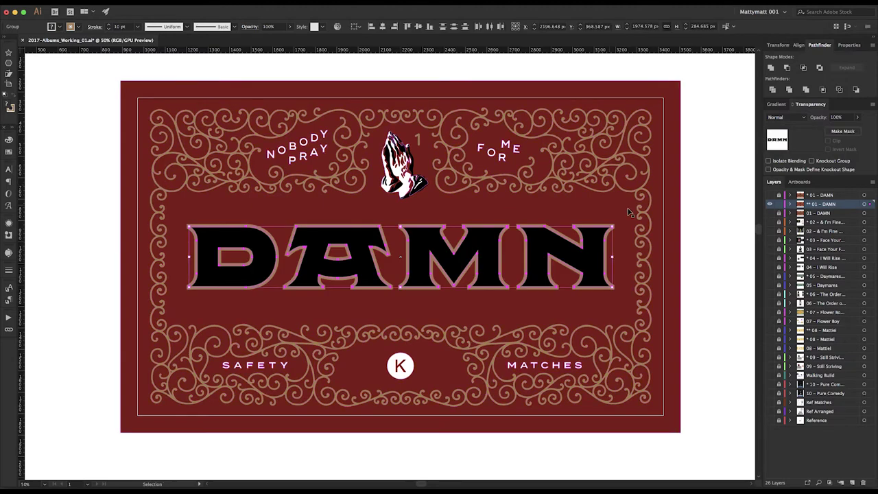
{"action": "left_click", "coordinate": [703, 211]}
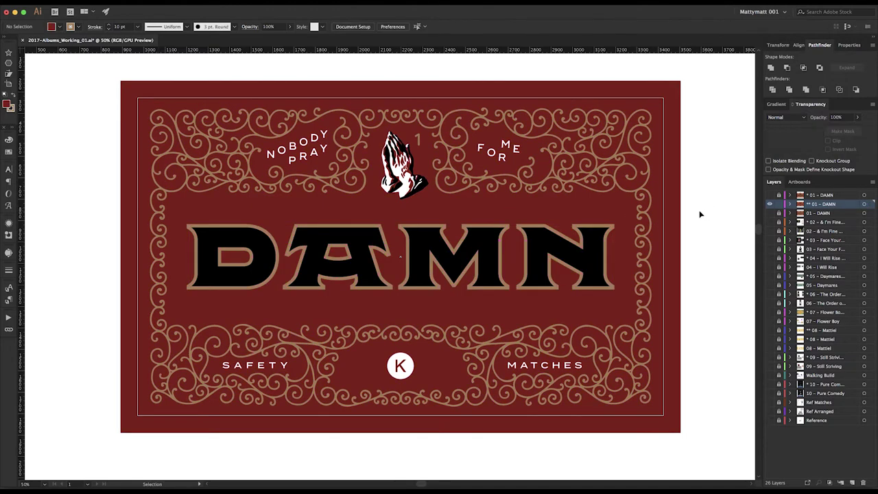
Inspect the 01 – DAMN layer, select the matchbox artwork group and zoom on the praying hands.
{"action": "left_click", "coordinate": [791, 205]}
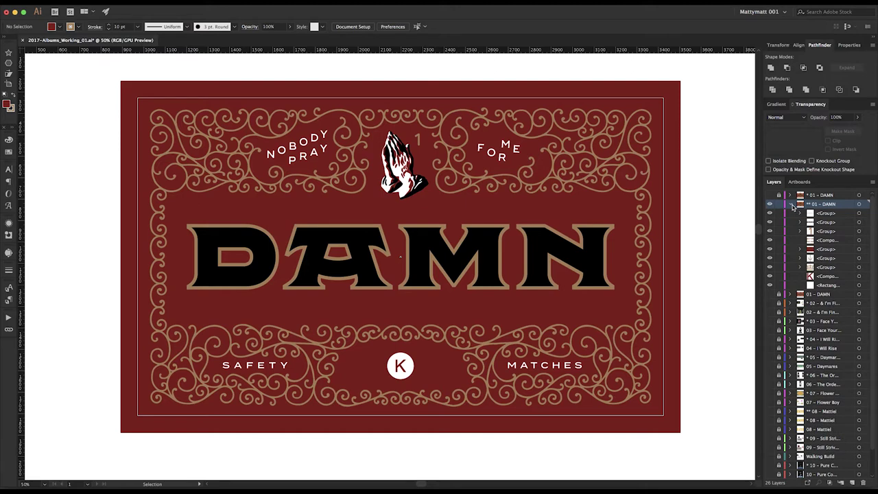
{"action": "left_click", "coordinate": [790, 204]}
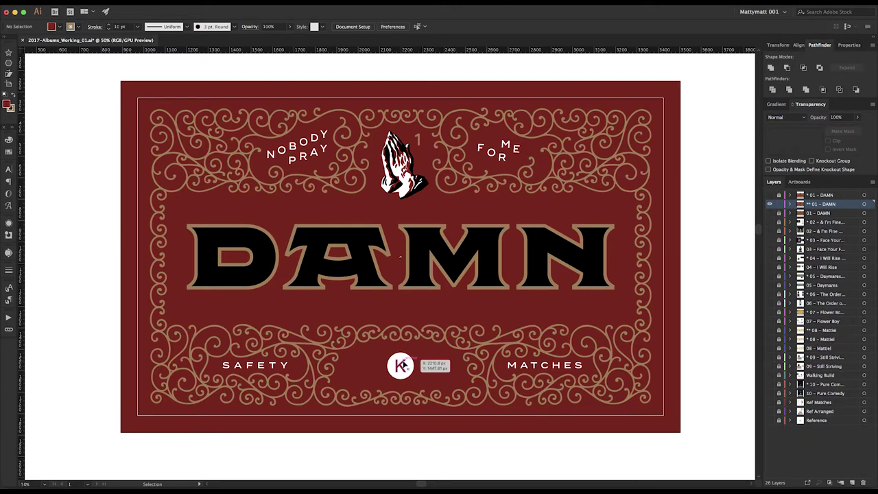
{"action": "left_click", "coordinate": [400, 366]}
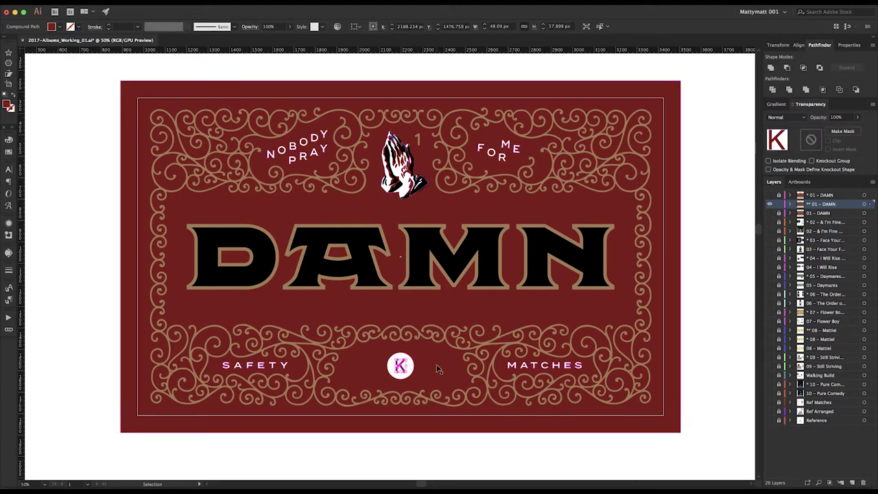
{"action": "left_click", "coordinate": [439, 369]}
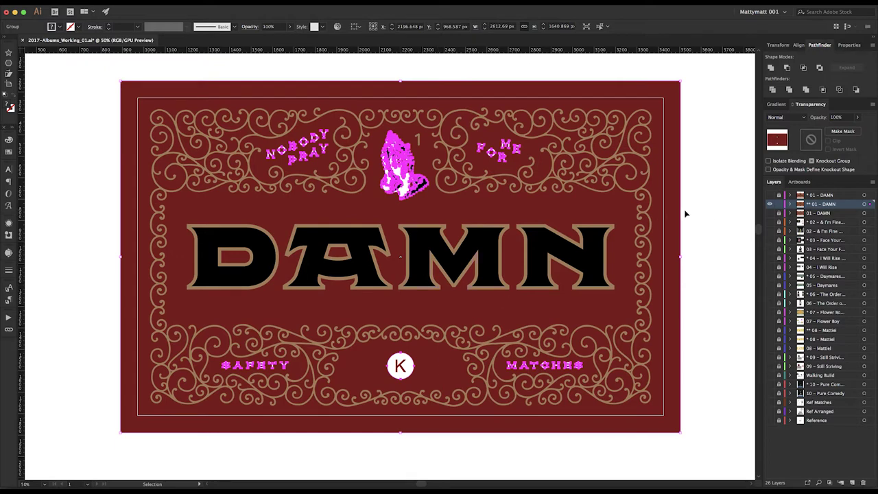
{"action": "key", "text": "z"}
{"action": "left_click_drag", "start_coordinate": [437, 197], "coordinate": [452, 219]}
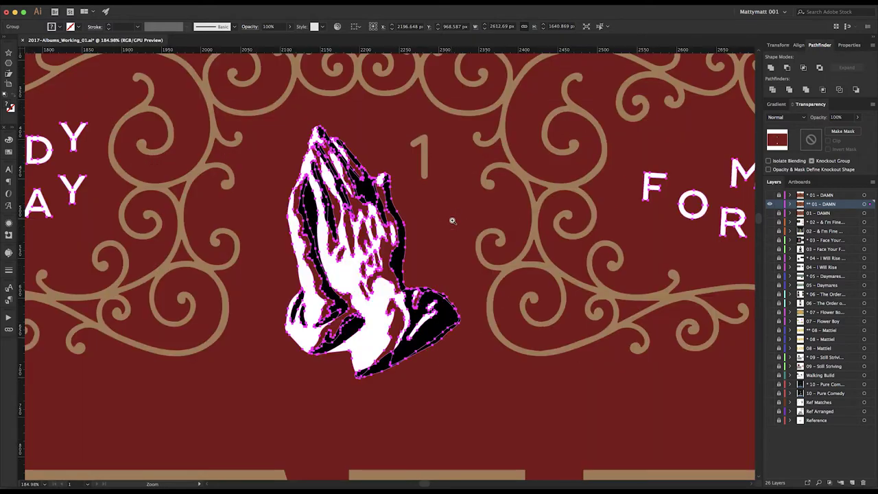
Add the praying hands to the selection and reframe the view on the matchbox label.
{"action": "key", "text": "a"}
{"action": "left_click", "coordinate": [452, 313]}
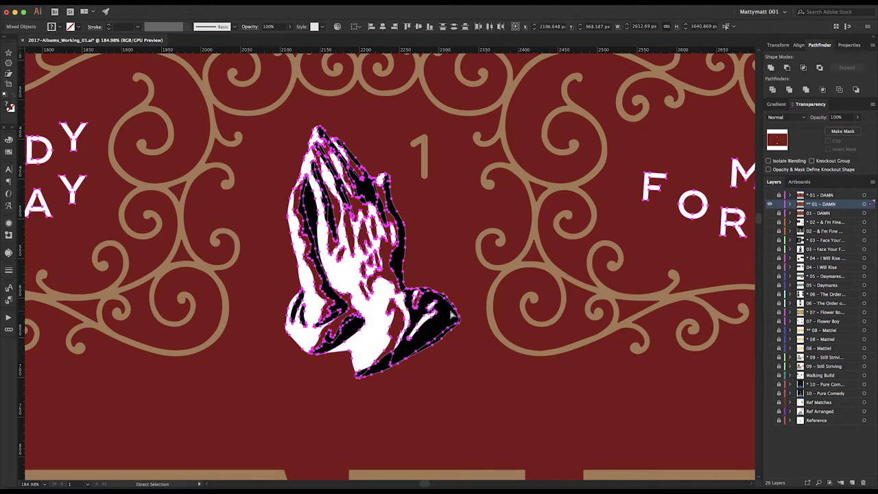
{"action": "key", "text": "super+minus"}
{"action": "key", "text": "super+minus"}
{"action": "key", "text": "super+minus"}
{"action": "key", "text": "super+minus"}
{"action": "key", "text": "super+minus"}
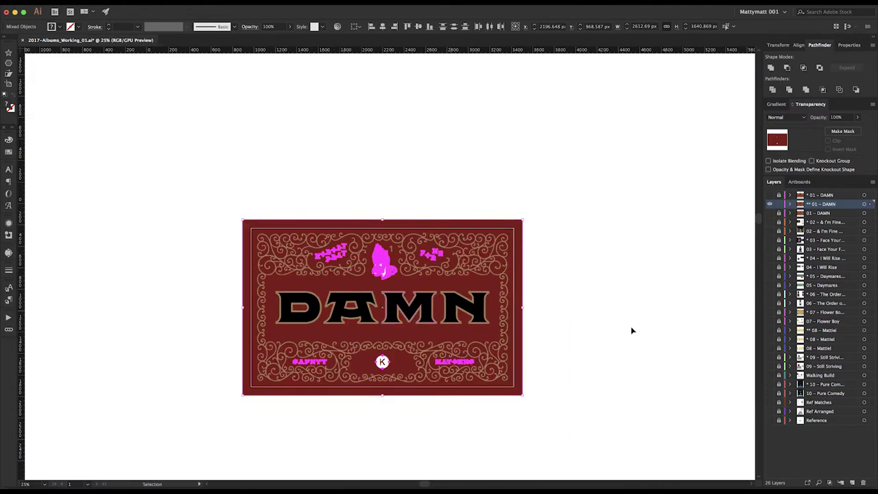
{"action": "key", "text": "super+minus"}
{"action": "left_click", "coordinate": [592, 320]}
{"action": "key", "text": "z"}
{"action": "left_click_drag", "start_coordinate": [293, 221], "coordinate": [511, 351]}
{"action": "key", "text": "v"}
Select everything similar to the swirl ornaments, group it and make a compound path.
{"action": "left_click", "coordinate": [349, 204]}
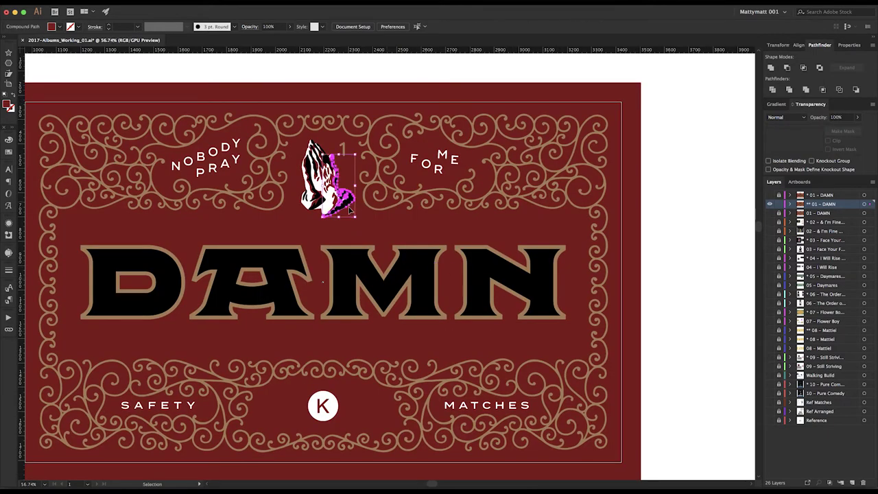
{"action": "left_click", "coordinate": [356, 210]}
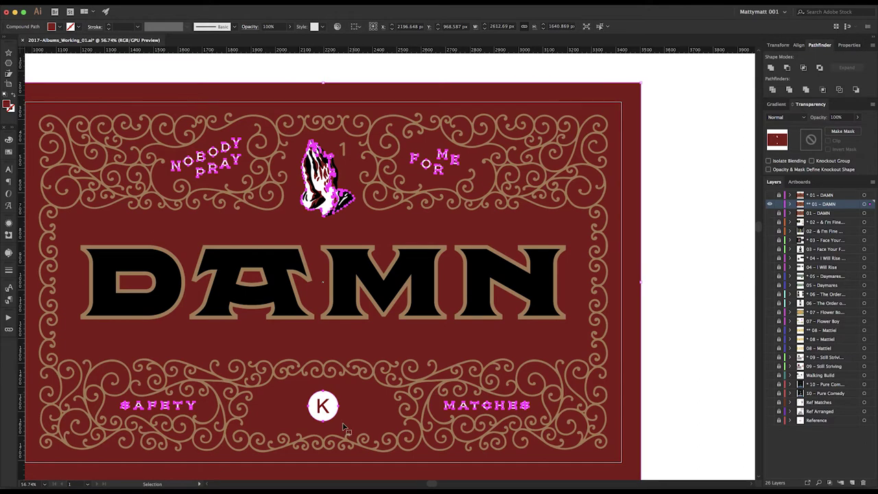
{"action": "left_click", "coordinate": [601, 26]}
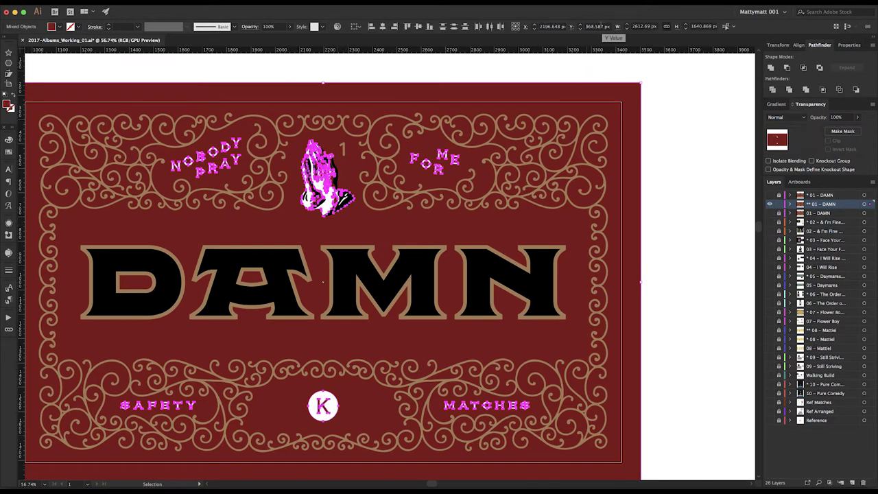
{"action": "key", "text": "super+h"}
{"action": "left_click_drag", "start_coordinate": [647, 125], "coordinate": [712, 88]}
{"action": "key", "text": "super+g"}
{"action": "key", "text": "super+8"}
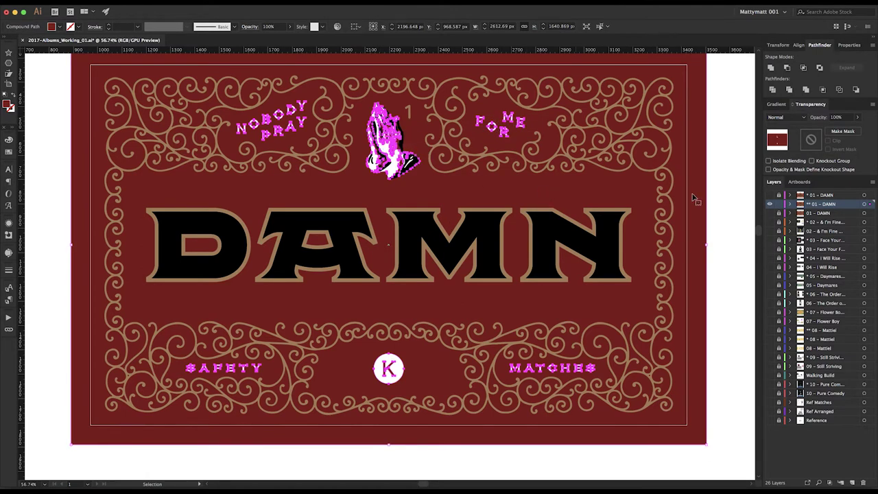
{"action": "left_click", "coordinate": [729, 205]}
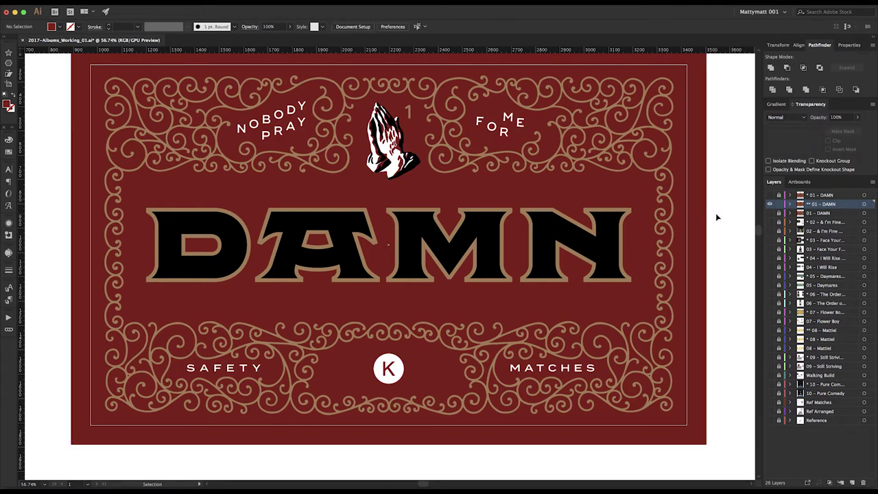
Select the praying hands and DAMN lettering and unite them into one shape.
{"action": "left_click", "coordinate": [416, 167]}
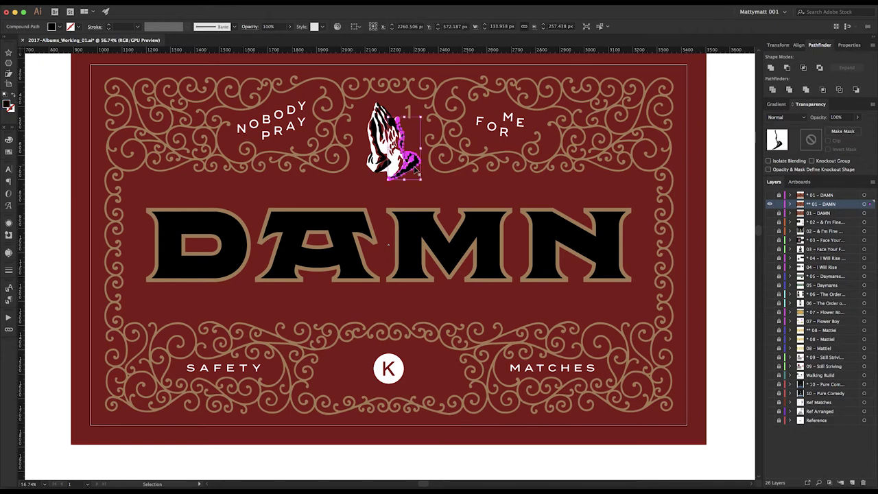
{"action": "left_click", "coordinate": [600, 27]}
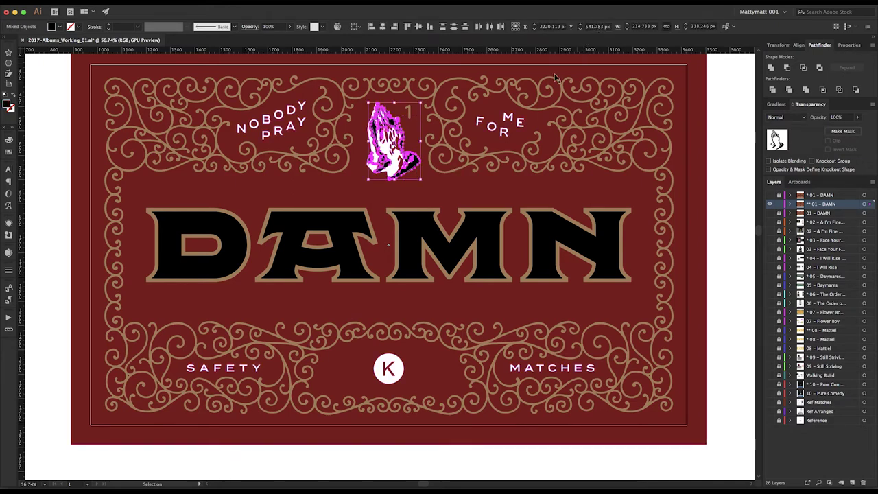
{"action": "left_click", "coordinate": [431, 238], "text": "shift"}
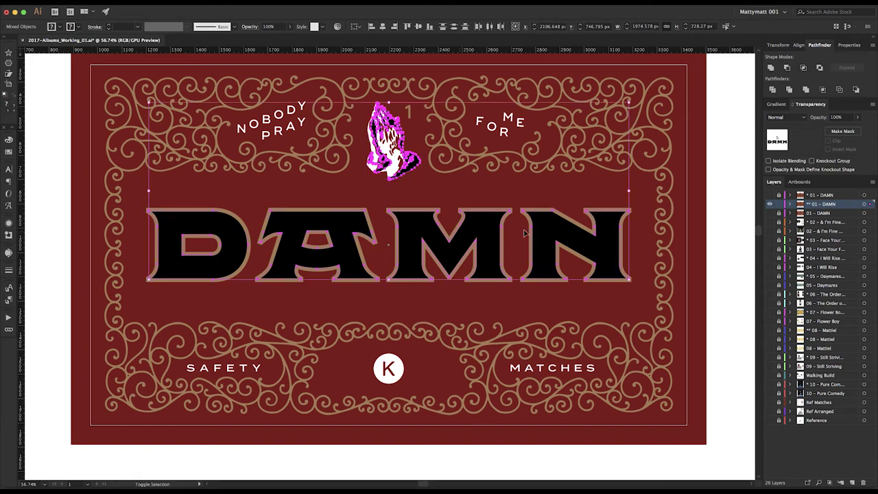
{"action": "left_click", "coordinate": [772, 69]}
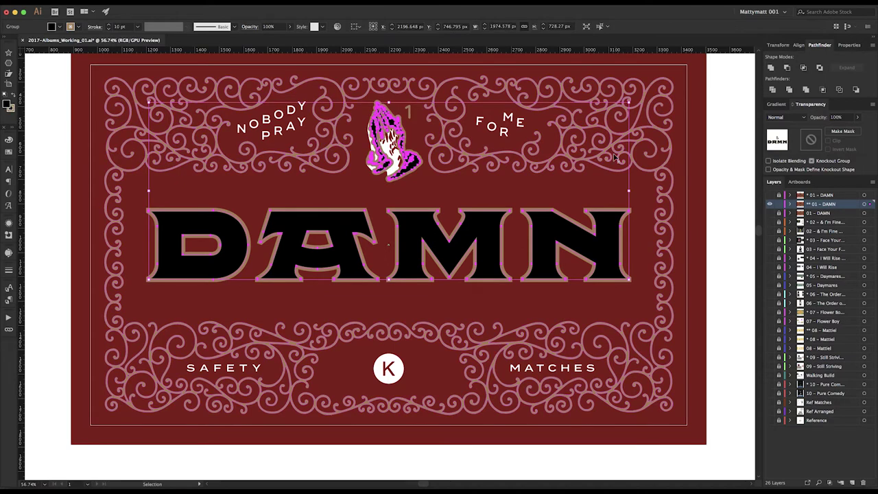
{"action": "key", "text": "a"}
{"action": "key", "text": "v"}
{"action": "left_click", "coordinate": [730, 131]}
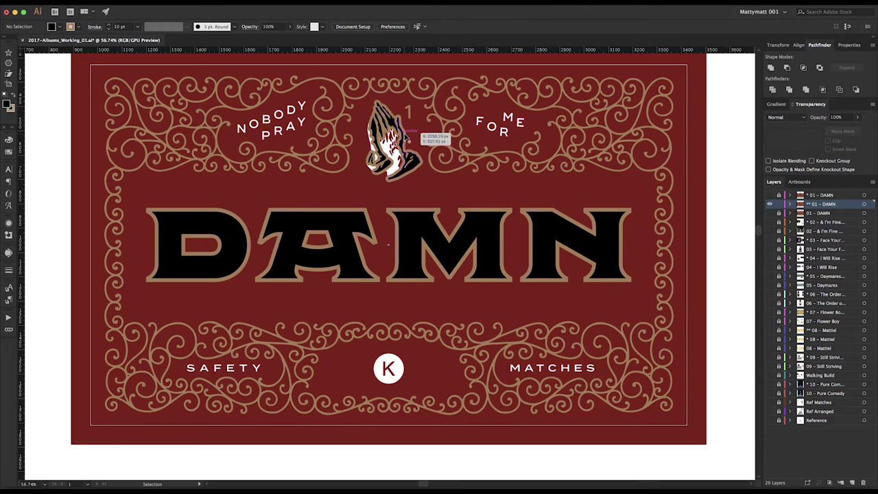
Select the DAMN lettering group by itself, apart from the praying hands.
{"action": "left_click", "coordinate": [407, 223]}
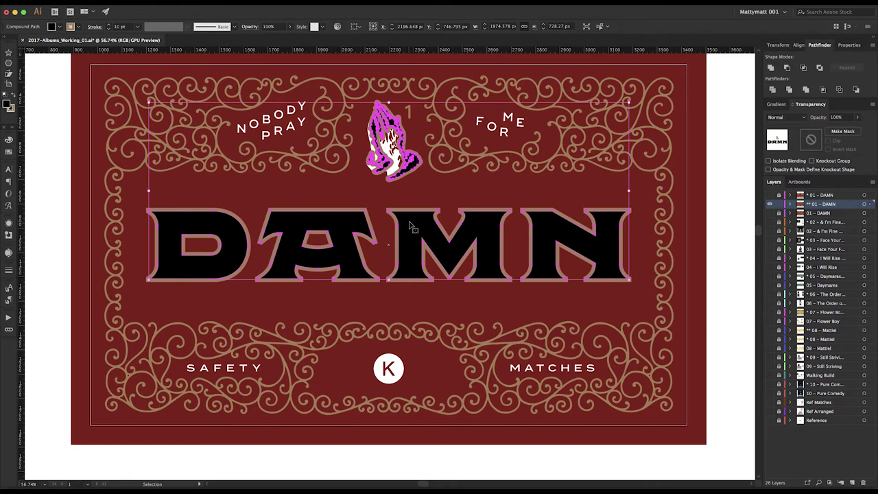
{"action": "key", "text": "a"}
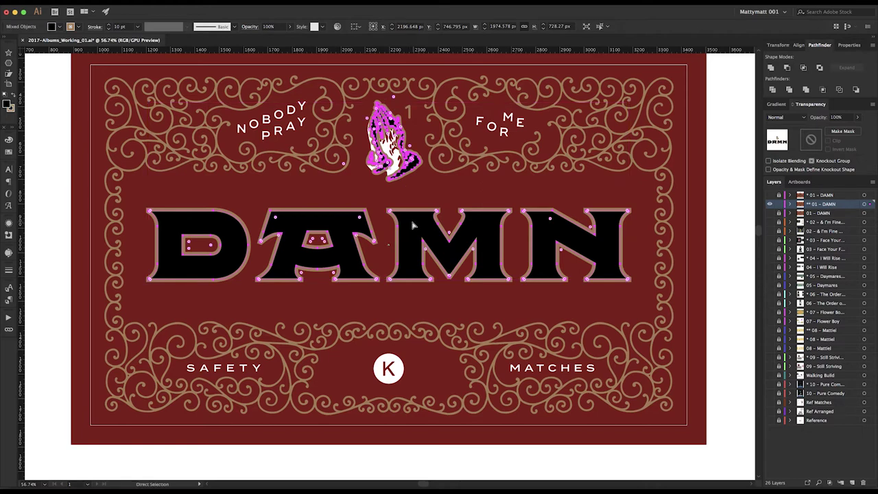
{"action": "key", "text": "v"}
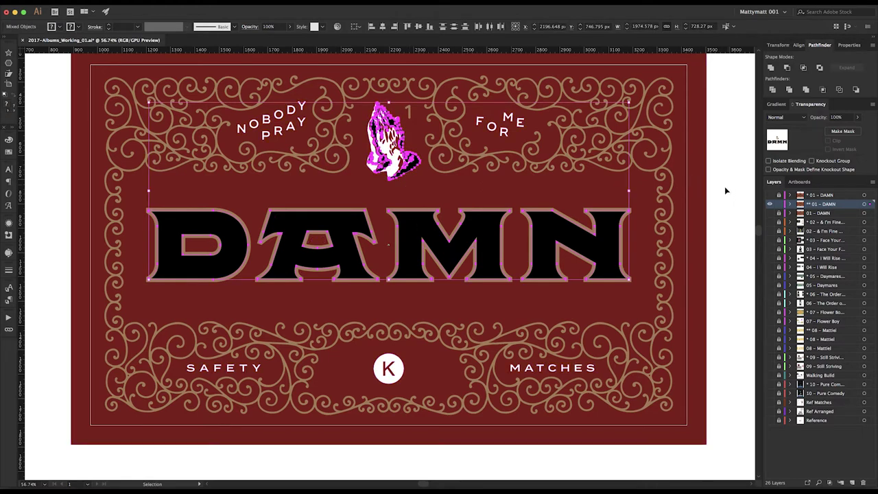
{"action": "left_click", "coordinate": [608, 240]}
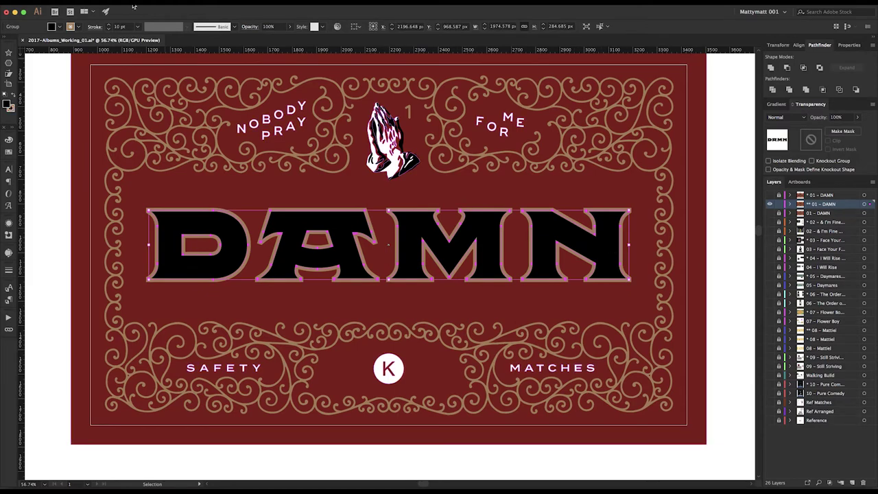
Expand the DAMN lettering's appearance into outlined paths and ungroup it.
{"action": "left_click", "coordinate": [133, 6]}
{"action": "left_click", "coordinate": [144, 90]}
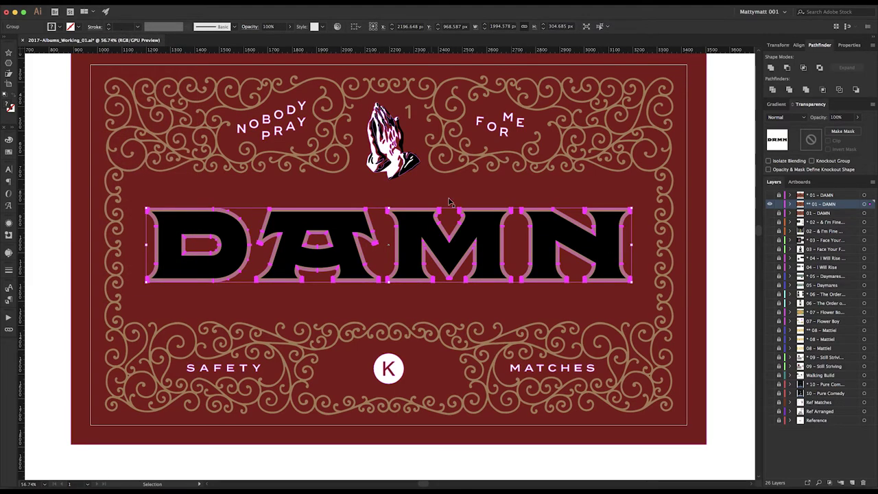
{"action": "key", "text": "super+shift+g"}
{"action": "left_click", "coordinate": [233, 233]}
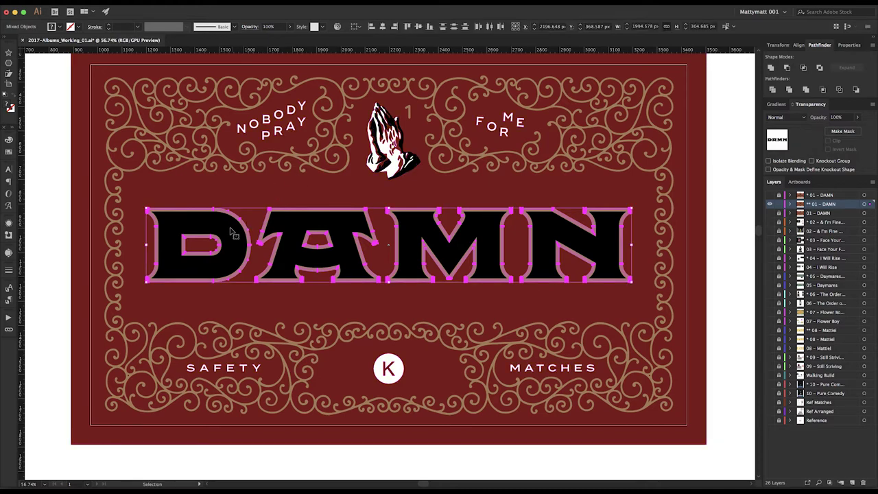
{"action": "left_click", "coordinate": [51, 226]}
{"action": "left_click", "coordinate": [168, 238]}
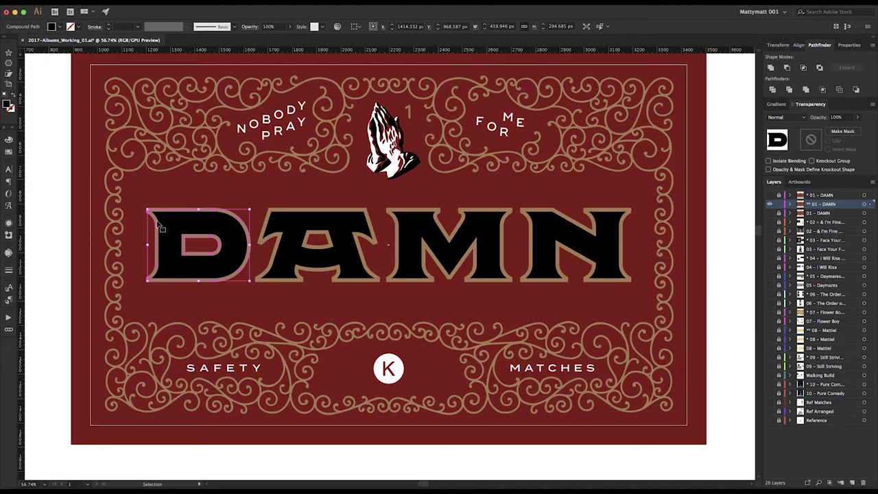
{"action": "left_click", "coordinate": [269, 227]}
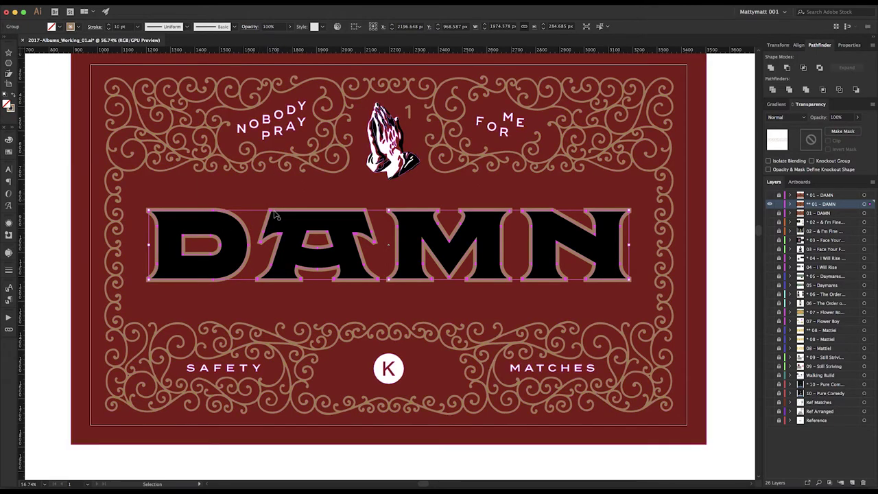
Select the A outline plus all similar tan paths and unite them with the ornaments.
{"action": "left_click", "coordinate": [273, 213]}
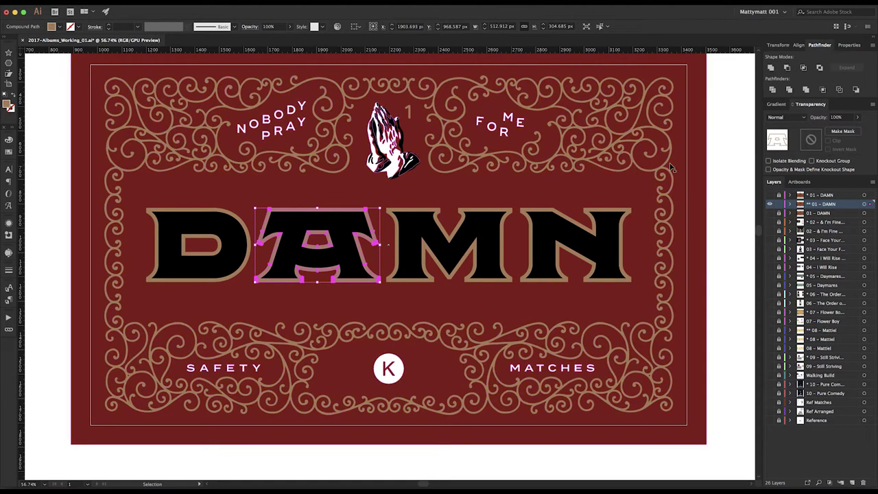
{"action": "left_click", "coordinate": [598, 27]}
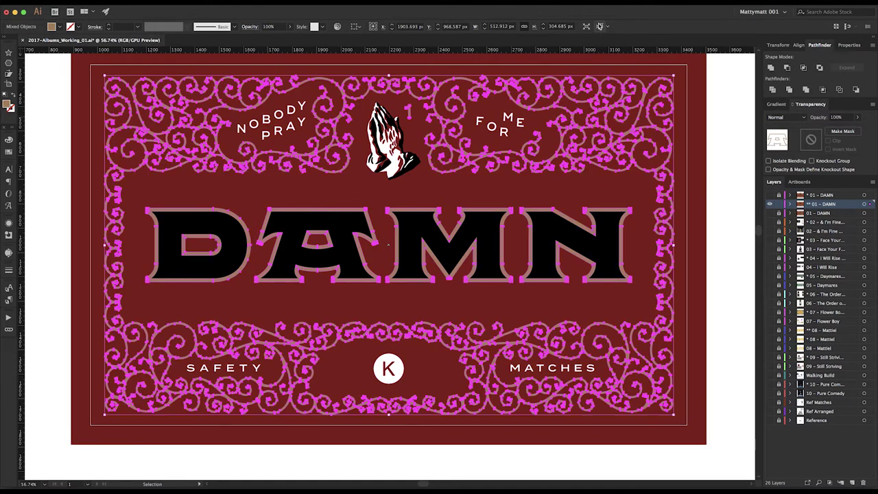
{"action": "left_click", "coordinate": [770, 68]}
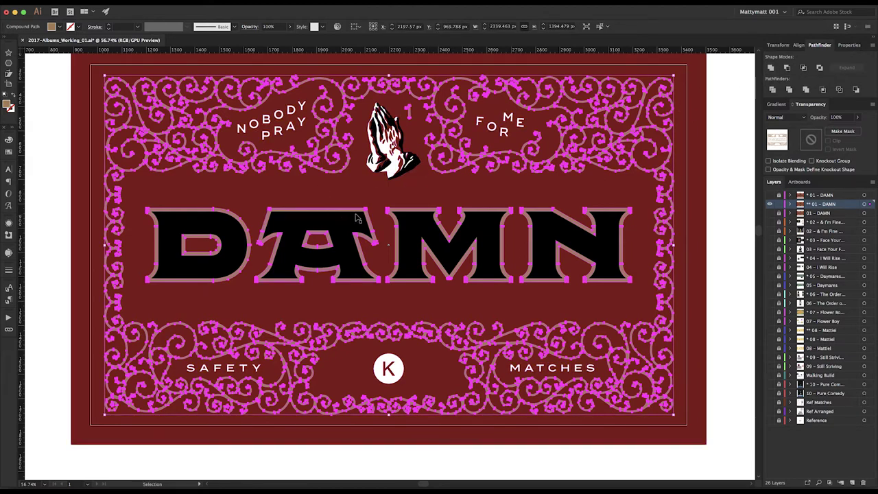
Zoom in on the DAMN letter tops and select the 10 pt stroked group.
{"action": "key", "text": "z"}
{"action": "left_click_drag", "start_coordinate": [394, 247], "coordinate": [418, 257]}
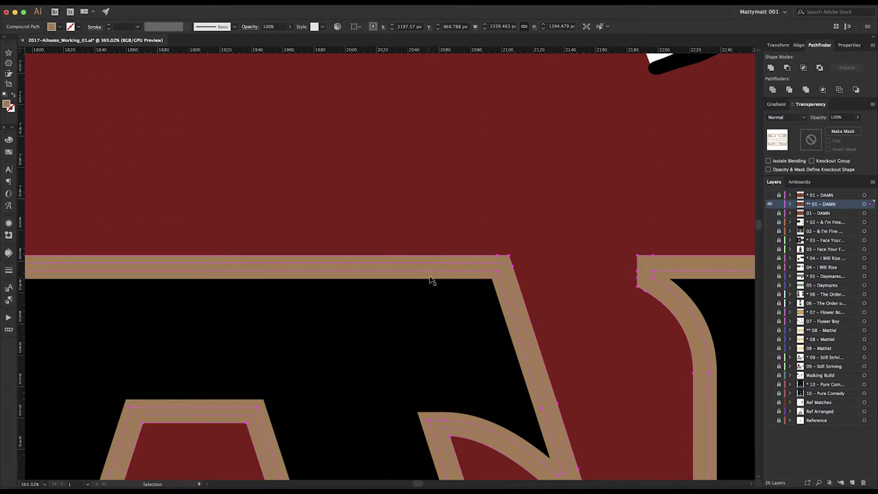
{"action": "left_click", "coordinate": [494, 284]}
{"action": "left_click_drag", "start_coordinate": [494, 285], "coordinate": [388, 335]}
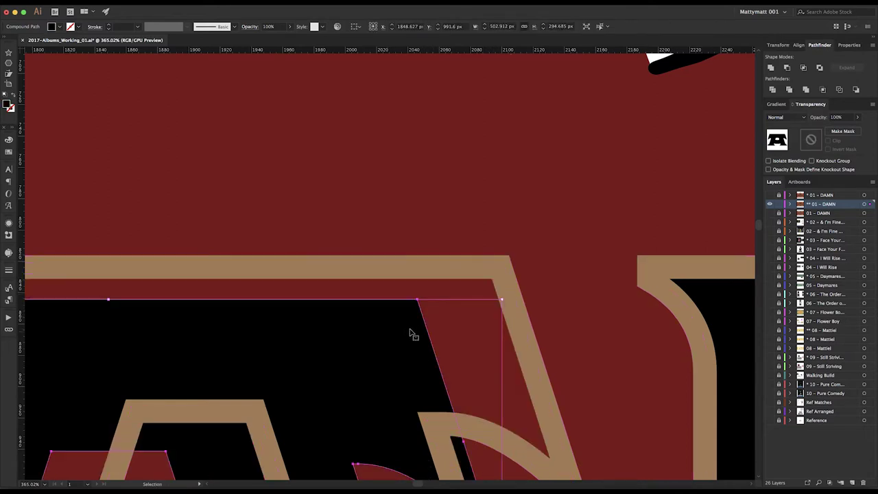
{"action": "key", "text": "ctrl+z"}
{"action": "key", "text": "v"}
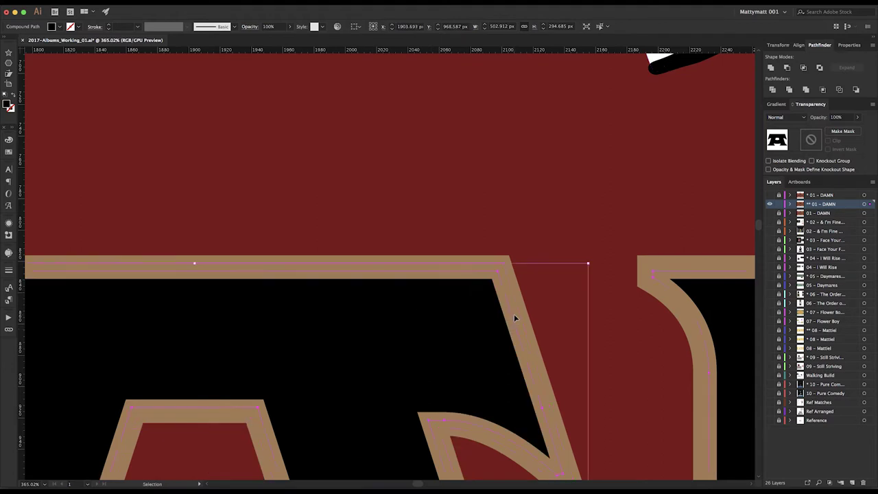
{"action": "left_click", "coordinate": [514, 318]}
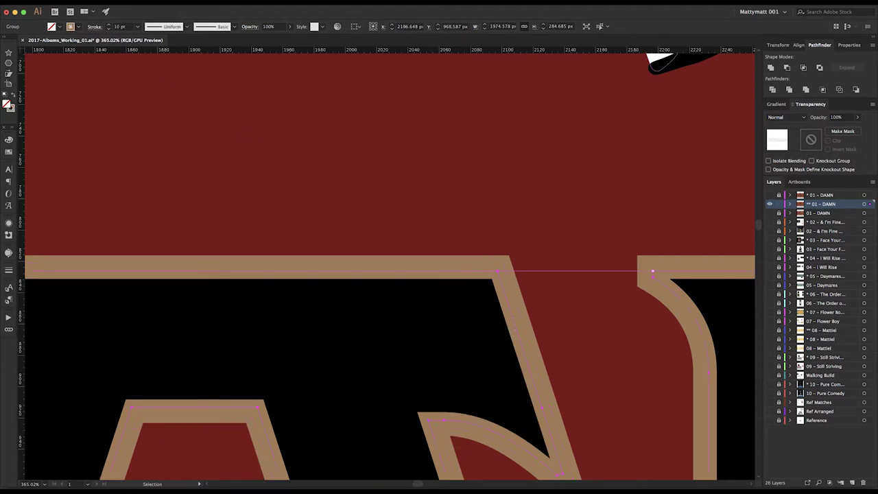
Expand the group with Fill and Stroke checked into filled shapes, then scroll back out.
{"action": "left_click", "coordinate": [110, 2]}
{"action": "left_click", "coordinate": [163, 84]}
{"action": "left_click", "coordinate": [464, 315]}
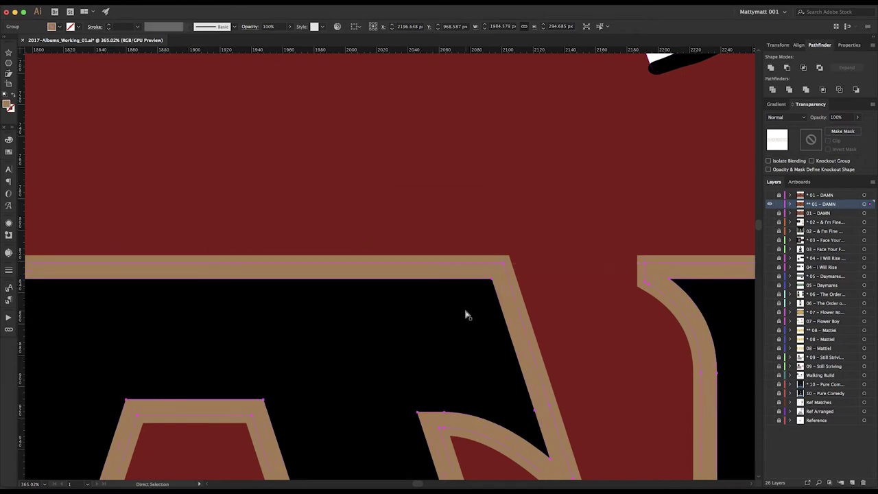
{"action": "key", "text": "a"}
{"action": "scroll", "coordinate": [467, 315], "scroll_direction": "down", "scroll_amount": 1}
{"action": "scroll", "coordinate": [466, 315], "scroll_direction": "down", "scroll_amount": 10}
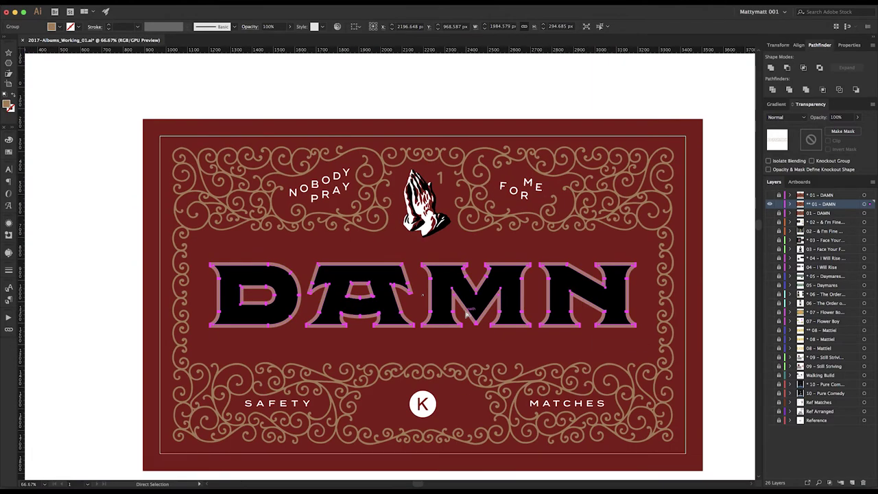
{"action": "scroll", "coordinate": [670, 183], "scroll_direction": "down", "scroll_amount": 2}
{"action": "scroll", "coordinate": [671, 183], "scroll_direction": "right", "scroll_amount": 2}
{"action": "key", "text": "v"}
{"action": "left_click", "coordinate": [682, 176]}
{"action": "key", "text": "super+a"}
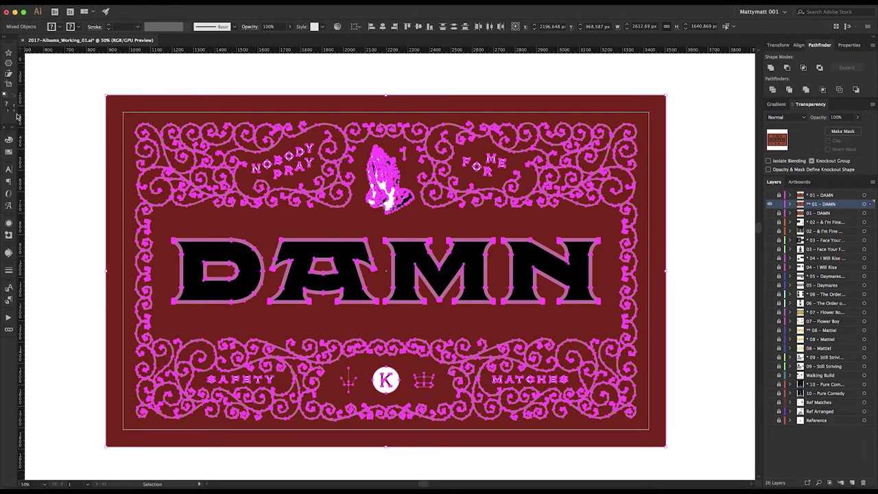
{"action": "key", "text": "super+8"}
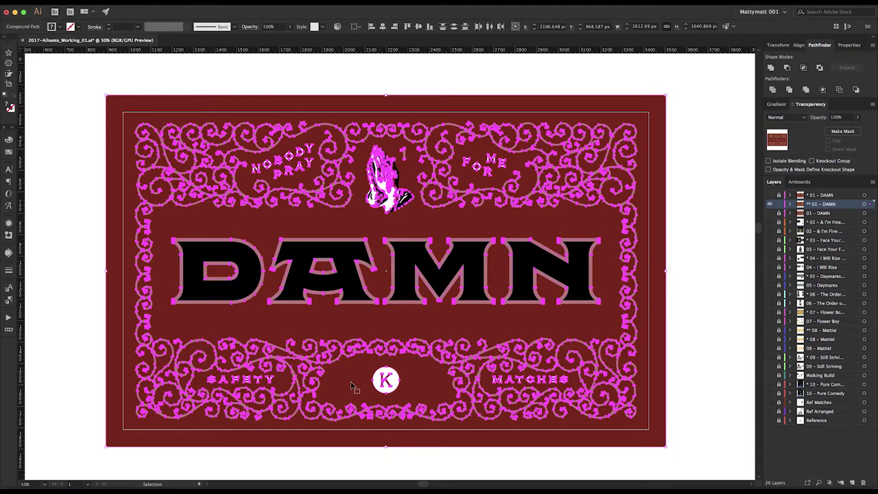
{"action": "left_click", "coordinate": [335, 444]}
{"action": "left_click", "coordinate": [360, 413]}
{"action": "key", "text": "super+z"}
{"action": "key", "text": "super+z"}
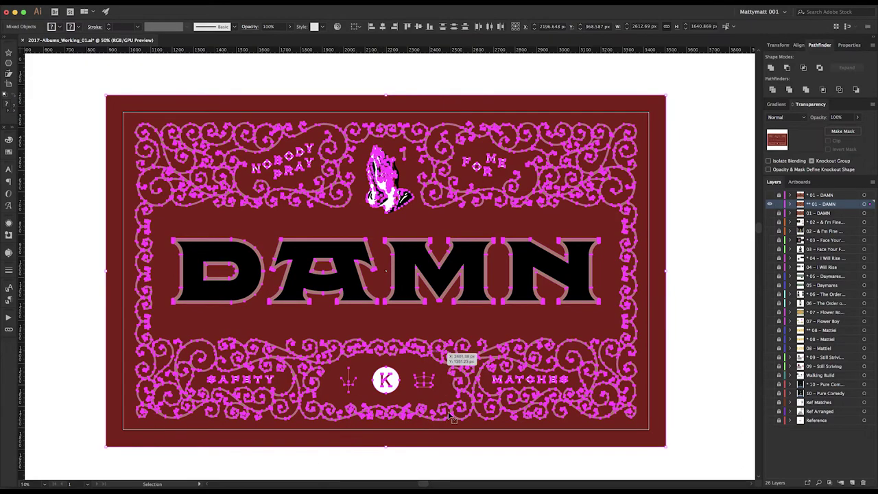
{"action": "left_click", "coordinate": [424, 381]}
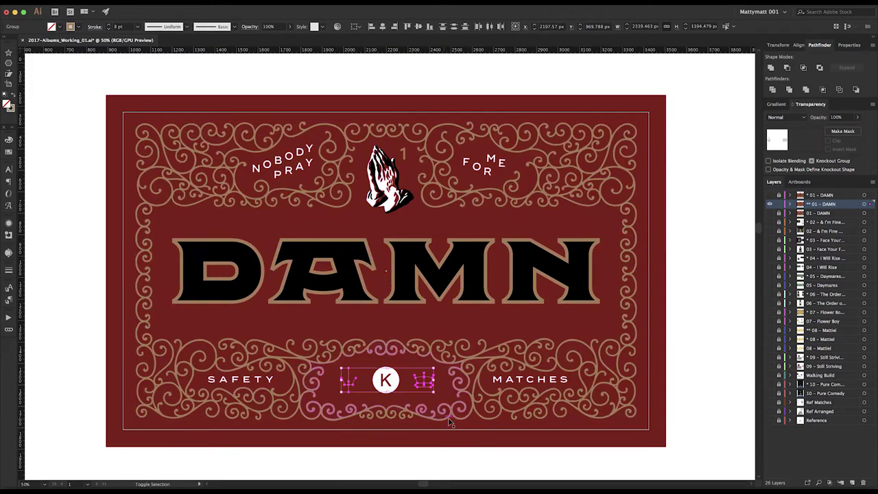
Expand the trident and crown icons, unite them into one compound path, then deselect.
{"action": "left_click", "coordinate": [115, 2]}
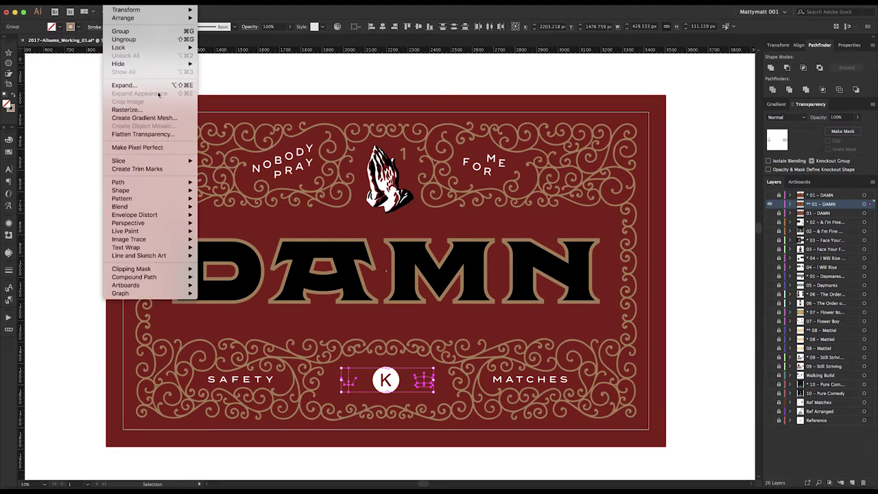
{"action": "left_click", "coordinate": [251, 129]}
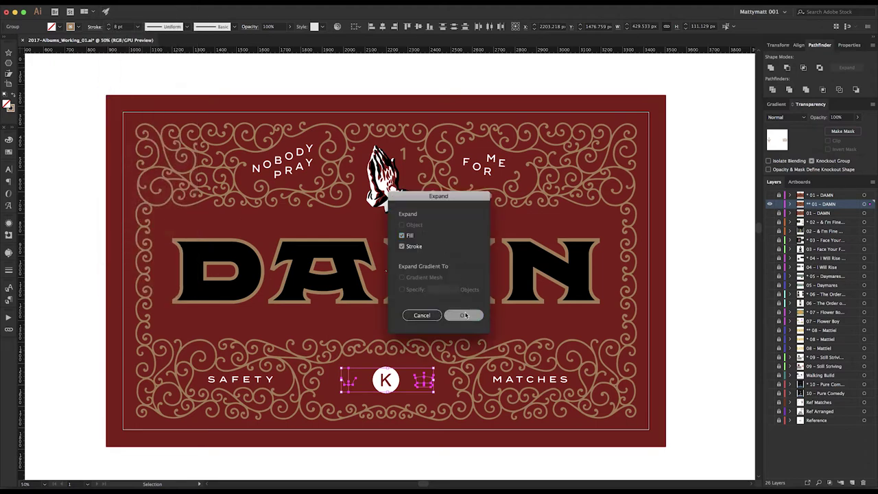
{"action": "left_click", "coordinate": [462, 314]}
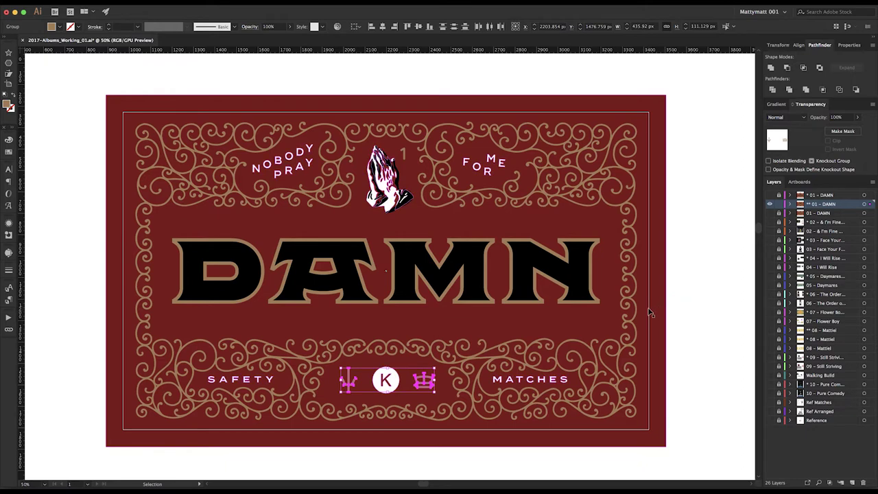
{"action": "left_click", "coordinate": [771, 68]}
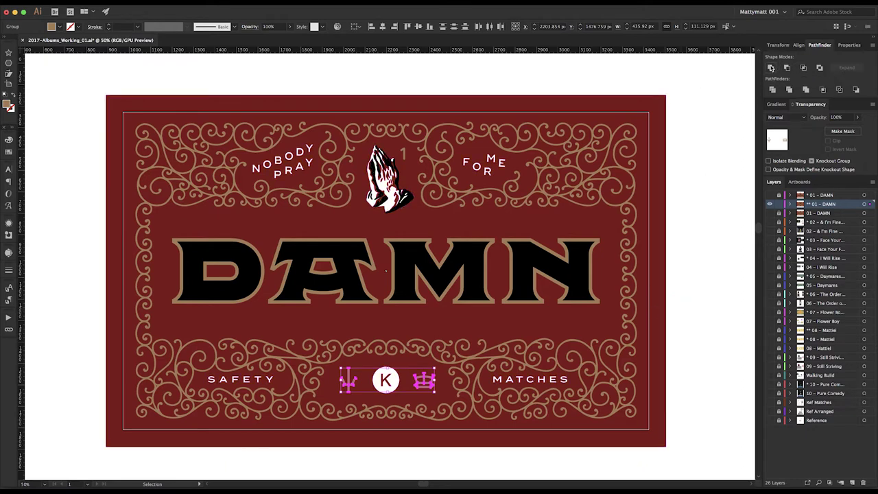
{"action": "key", "text": "ctrl+8"}
{"action": "left_click", "coordinate": [691, 257]}
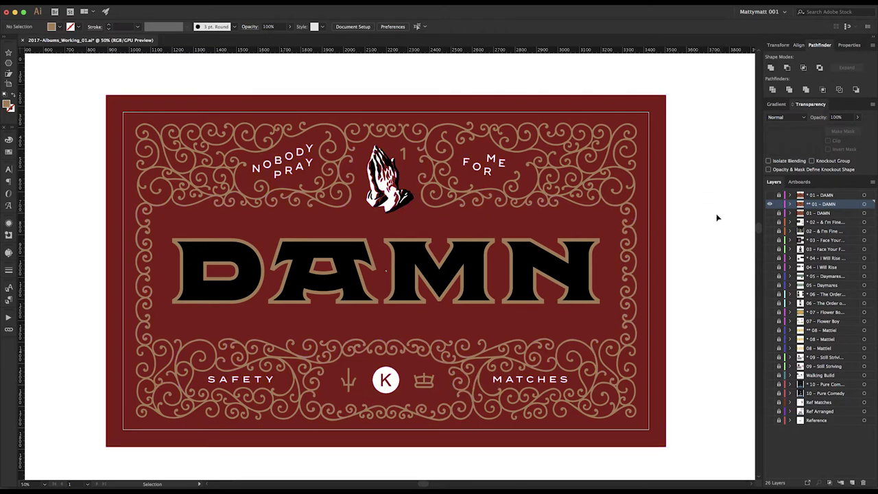
{"action": "left_click", "coordinate": [424, 382]}
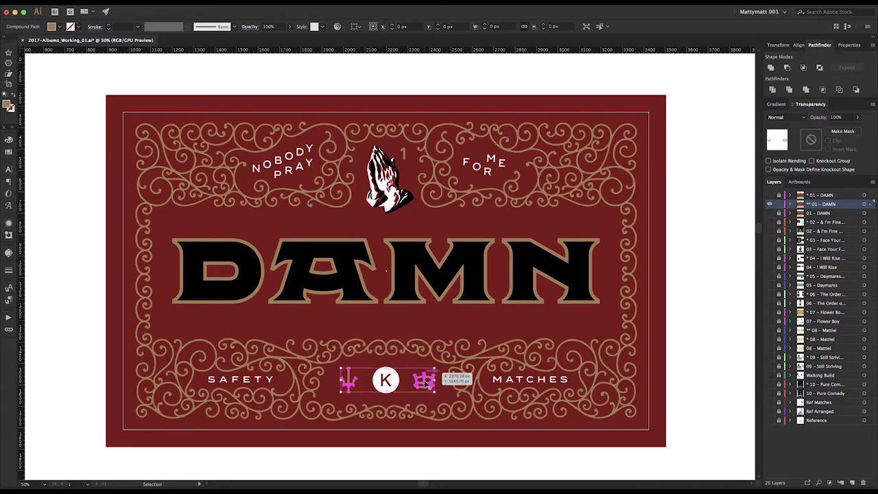
{"action": "key", "text": "super+shift+i"}
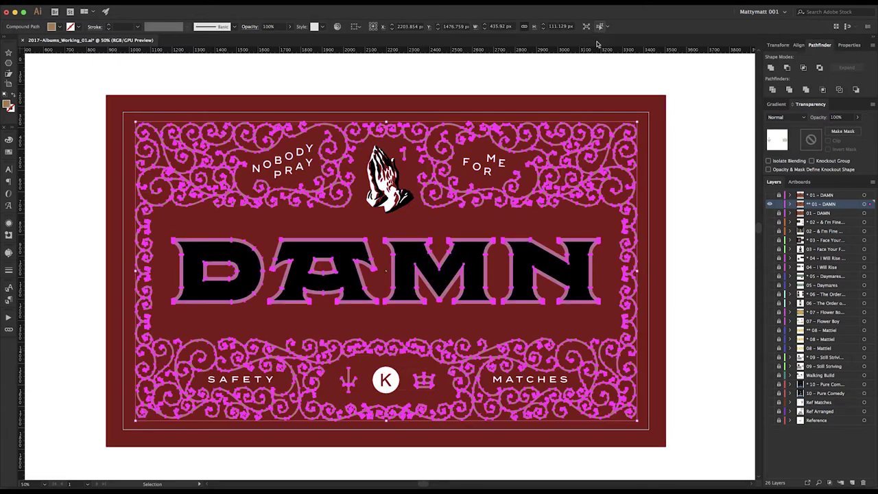
{"action": "key", "text": "super+8"}
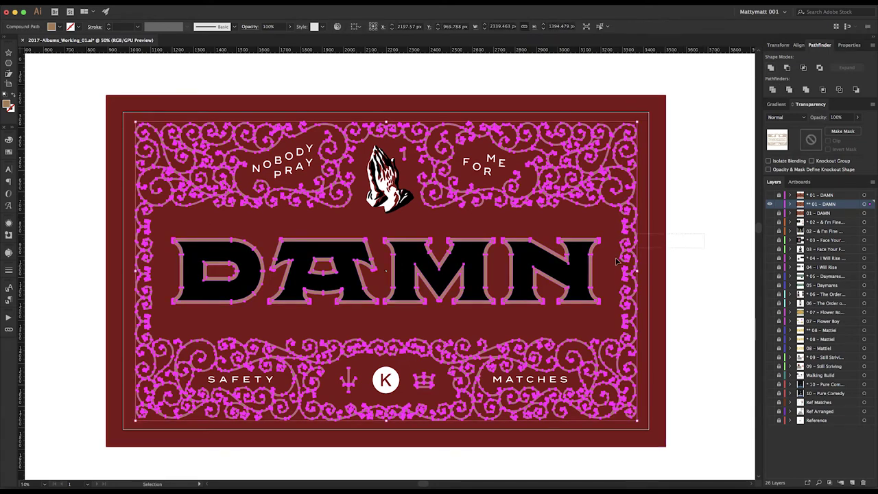
{"action": "left_click", "coordinate": [710, 256]}
{"action": "left_click", "coordinate": [584, 270]}
{"action": "key", "text": "super+a"}
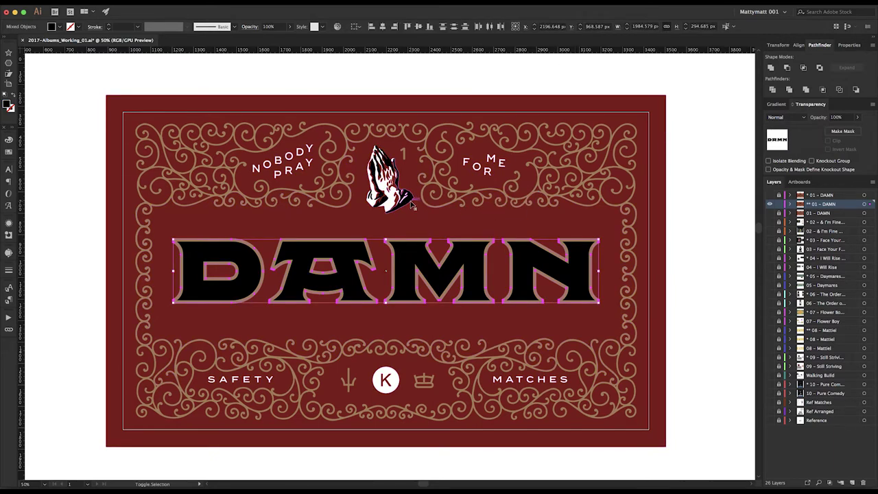
{"action": "left_click", "coordinate": [767, 69]}
{"action": "left_click", "coordinate": [412, 200]}
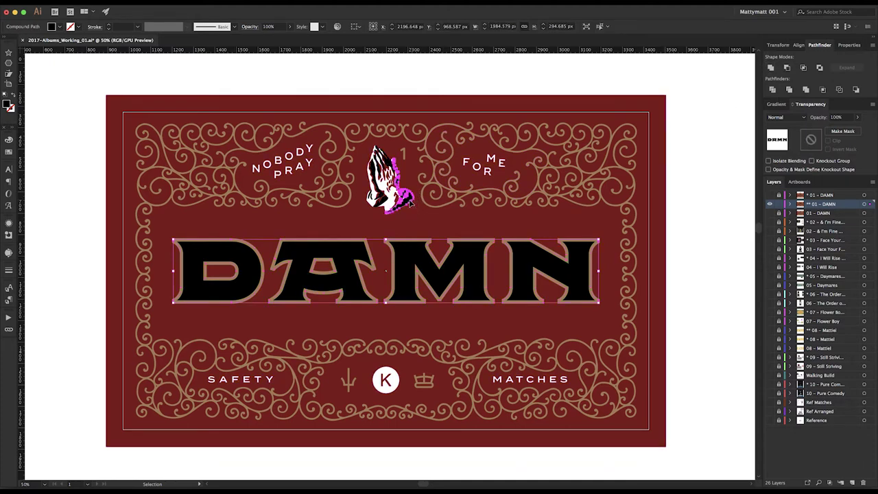
{"action": "left_click", "coordinate": [600, 26]}
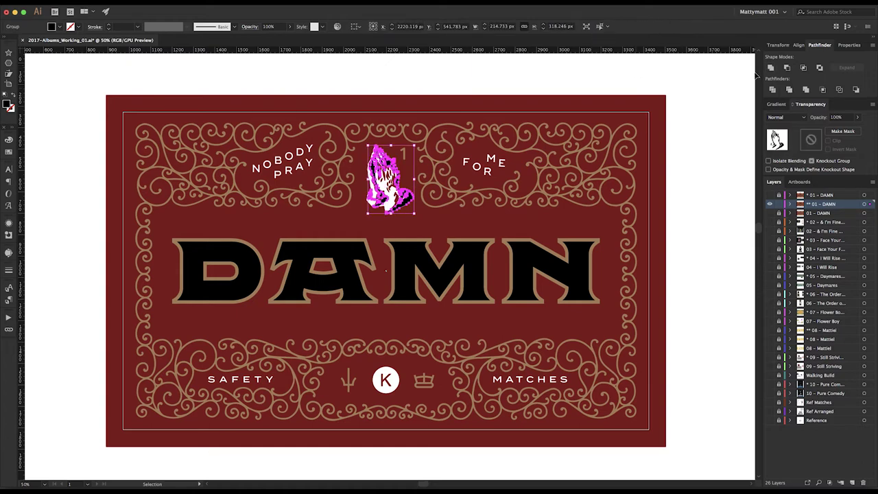
{"action": "left_click", "coordinate": [384, 175]}
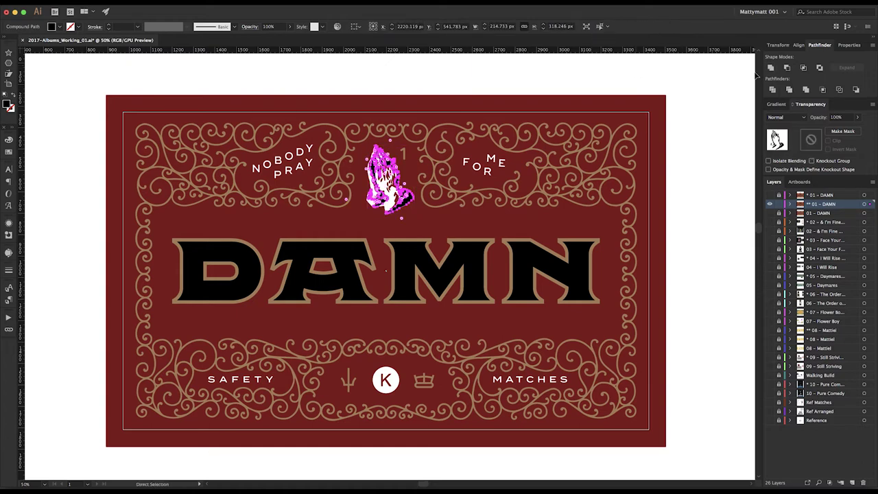
{"action": "left_click", "coordinate": [425, 265], "text": "shift"}
{"action": "key", "text": "v"}
{"action": "left_click", "coordinate": [722, 236]}
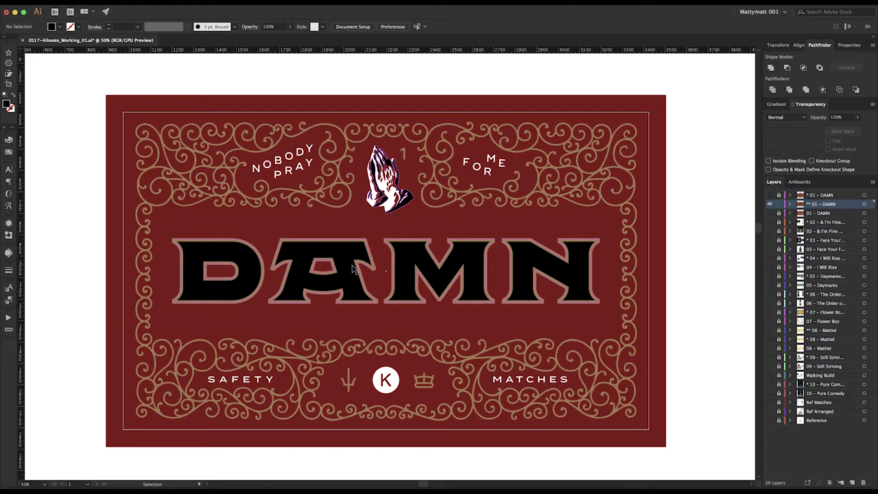
Draw a rectangle above the label and fill it with the label's dark red.
{"action": "scroll", "coordinate": [351, 268], "scroll_direction": "up", "scroll_amount": 3}
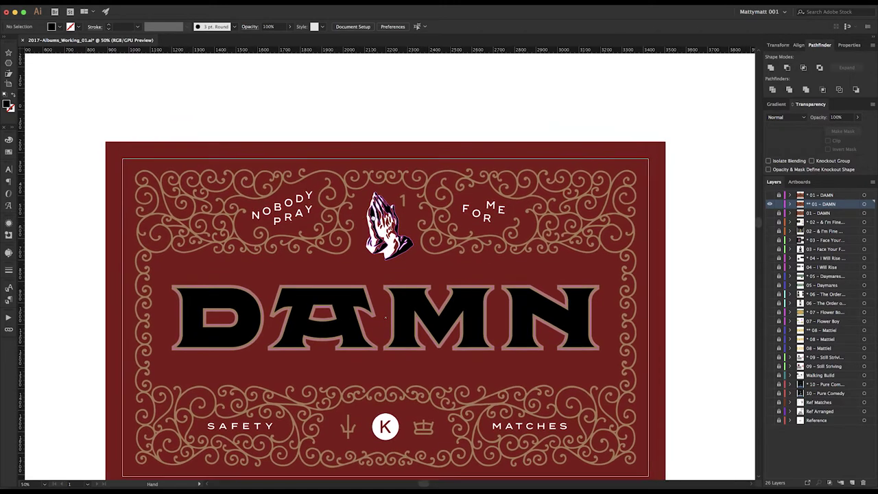
{"action": "key", "text": "m"}
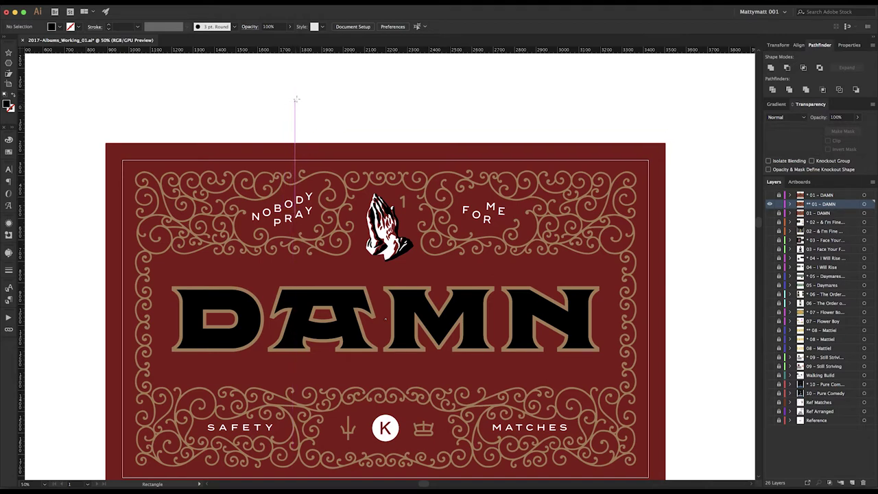
{"action": "left_click_drag", "start_coordinate": [302, 104], "coordinate": [327, 118]}
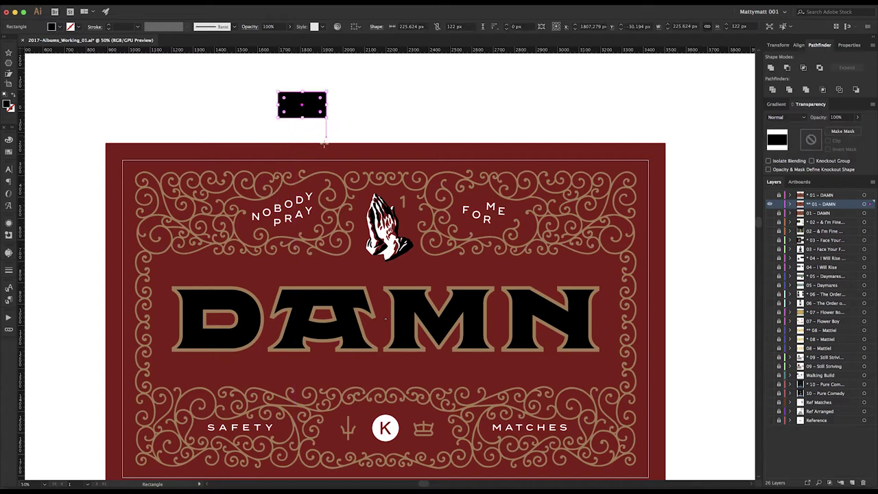
{"action": "left_click", "coordinate": [321, 155]}
{"action": "key", "text": "v"}
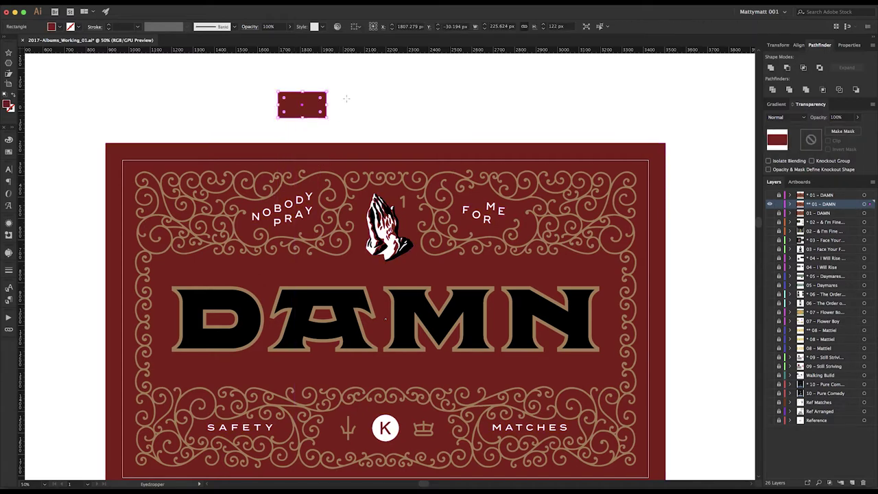
{"action": "left_click_drag", "start_coordinate": [359, 120], "coordinate": [361, 118]}
{"action": "key", "text": "ctrl+z"}
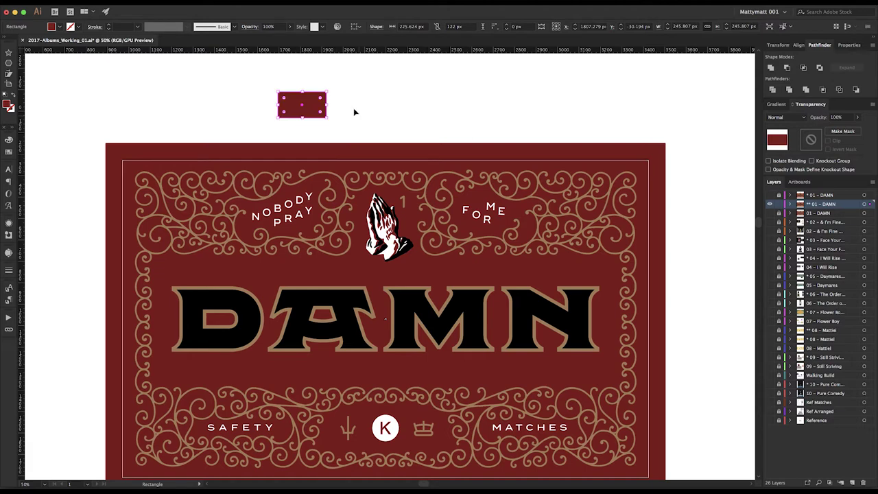
Draw two more rectangles beside it, filled with the title's black and the ornaments' tan.
{"action": "left_click_drag", "start_coordinate": [341, 92], "coordinate": [369, 122]}
{"action": "key", "text": "i"}
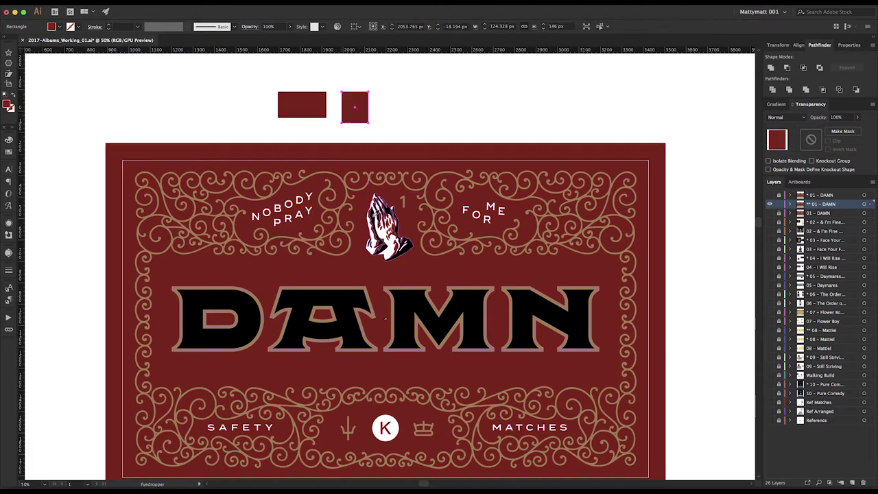
{"action": "left_click", "coordinate": [375, 218]}
{"action": "key", "text": "m"}
{"action": "left_click_drag", "start_coordinate": [386, 88], "coordinate": [412, 118]}
{"action": "key", "text": "i"}
{"action": "left_click", "coordinate": [375, 206]}
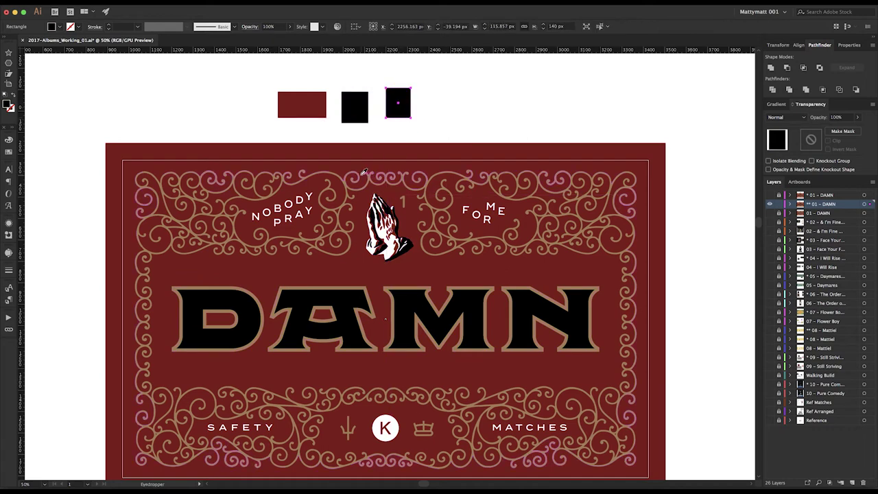
{"action": "left_click", "coordinate": [362, 171]}
{"action": "key", "text": "v"}
{"action": "left_click", "coordinate": [434, 97]}
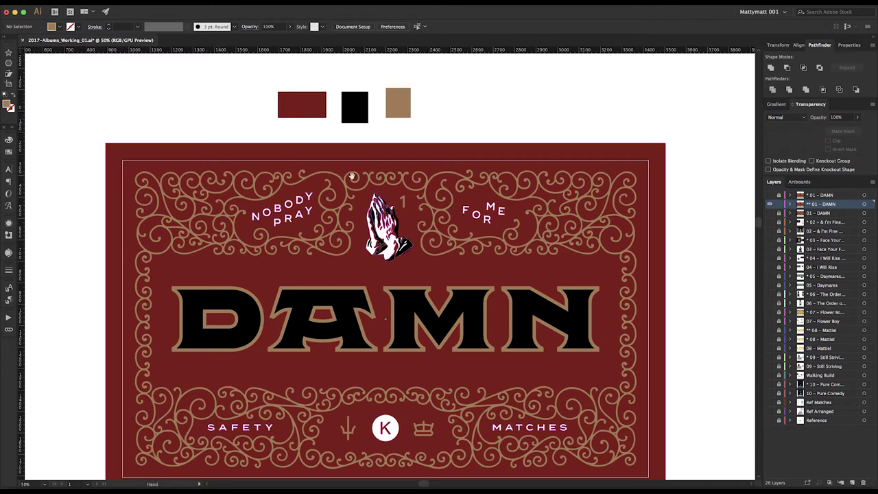
{"action": "scroll", "coordinate": [350, 172], "scroll_direction": "right", "scroll_amount": 1}
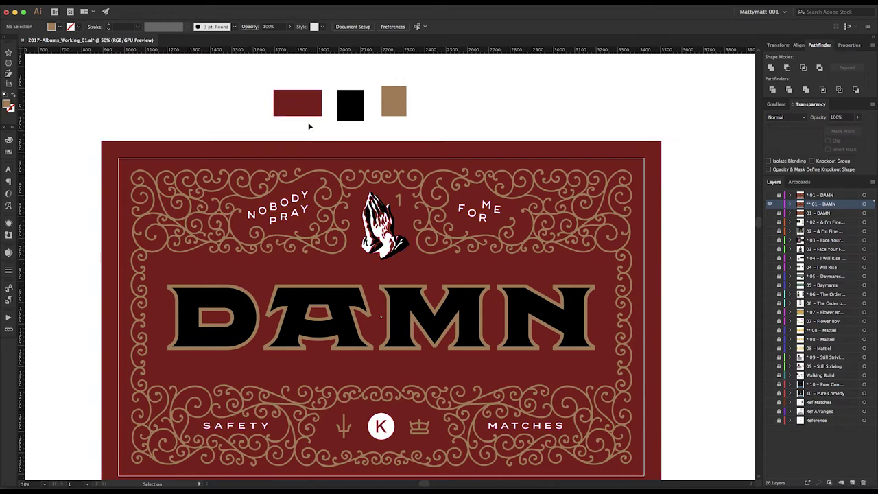
Fill all the label artwork with the black swatch, then zoom in on the praying hands.
{"action": "left_click_drag", "start_coordinate": [159, 124], "coordinate": [661, 435]}
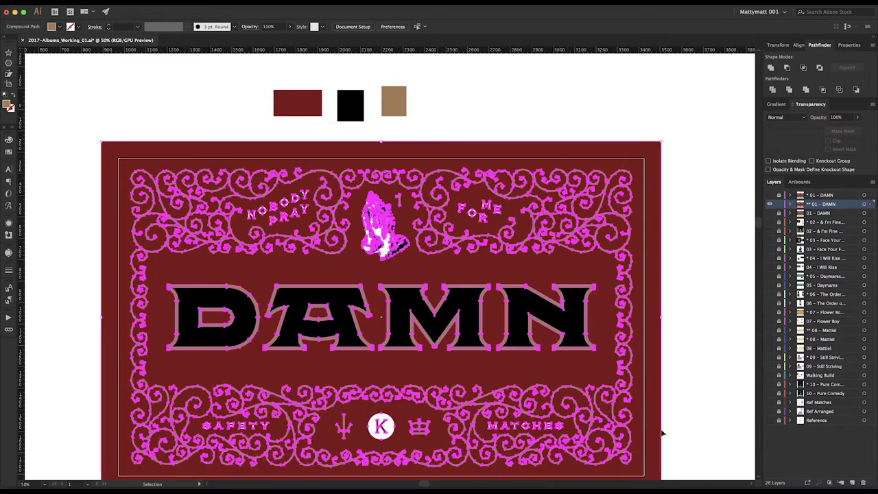
{"action": "key", "text": "i"}
{"action": "left_click", "coordinate": [354, 103]}
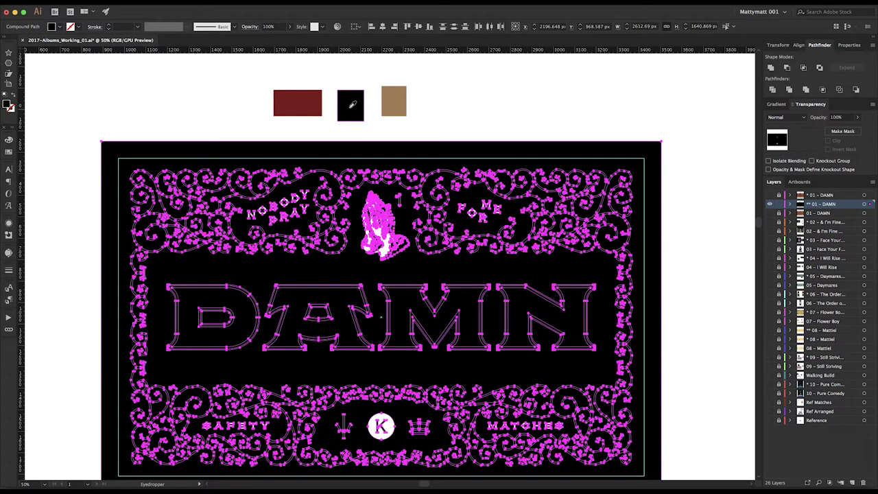
{"action": "key", "text": "v"}
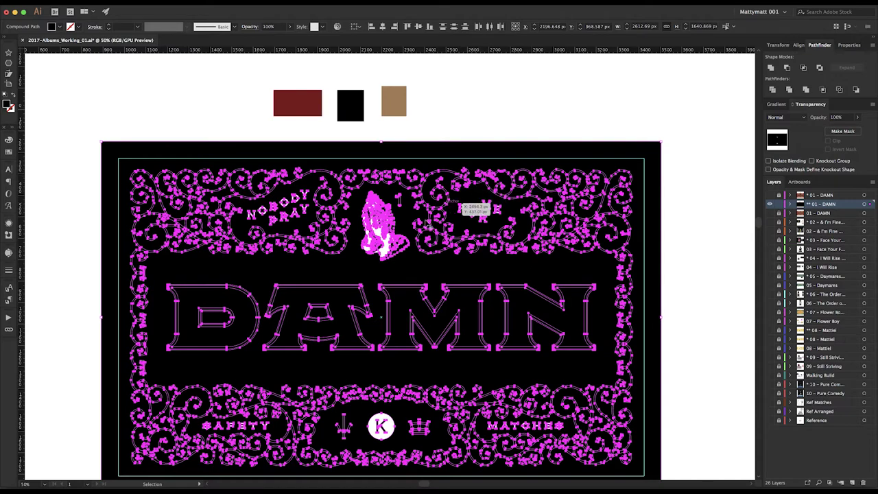
{"action": "key", "text": "z"}
{"action": "left_click", "coordinate": [386, 253]}
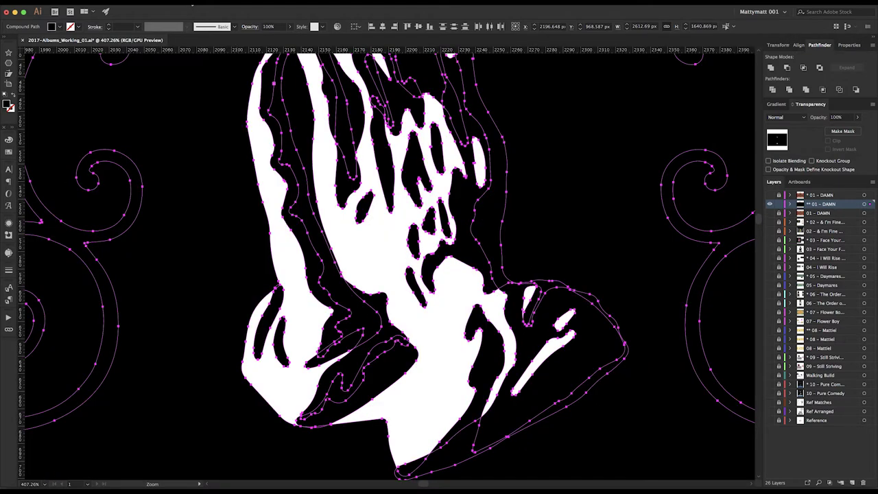
{"action": "left_click", "coordinate": [194, 5]}
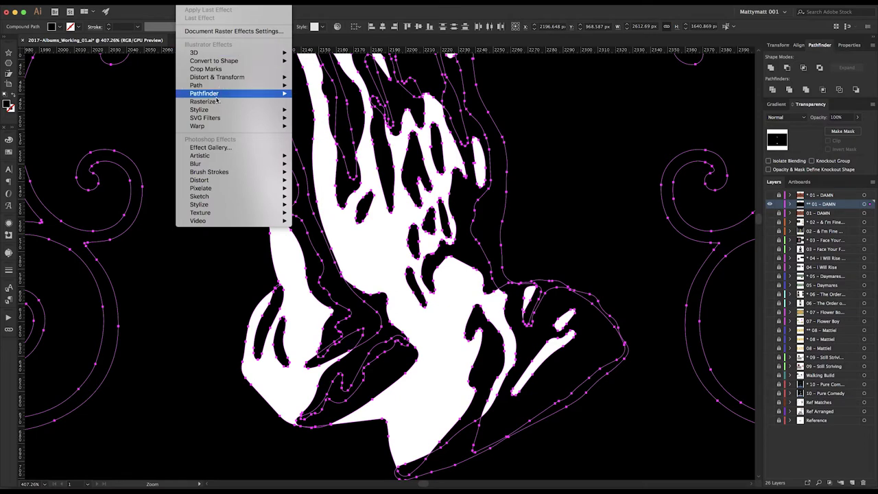
{"action": "mouse_move", "coordinate": [225, 86]}
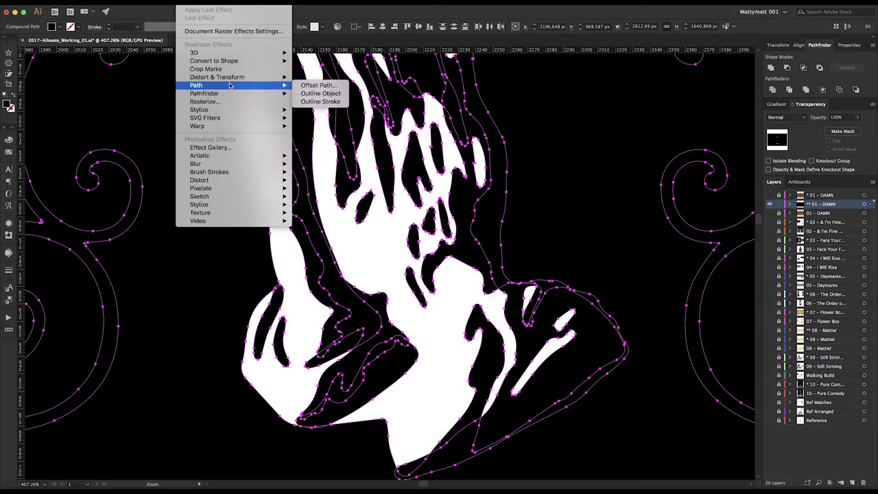
{"action": "mouse_move", "coordinate": [268, 80]}
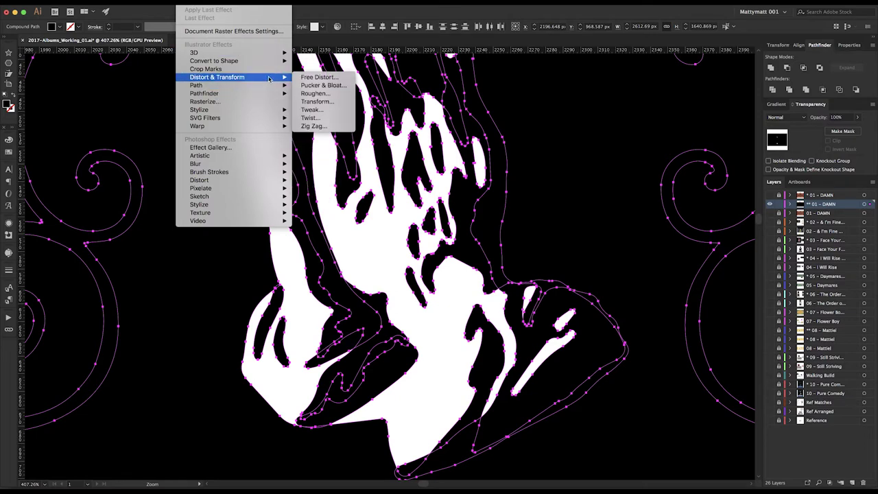
{"action": "left_click", "coordinate": [329, 128]}
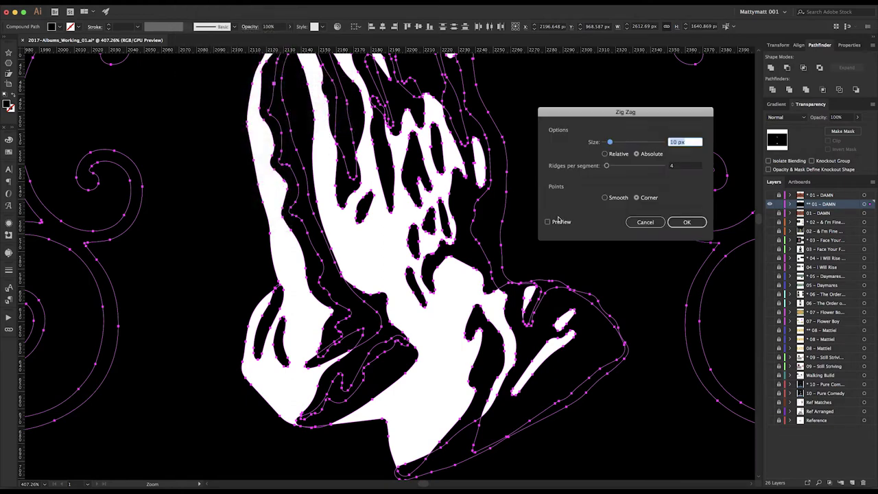
{"action": "left_click", "coordinate": [561, 221]}
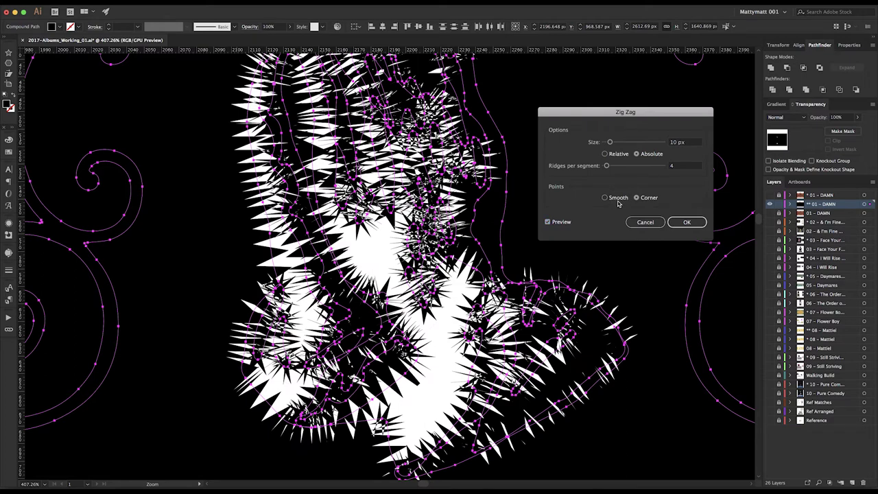
{"action": "left_click", "coordinate": [606, 198]}
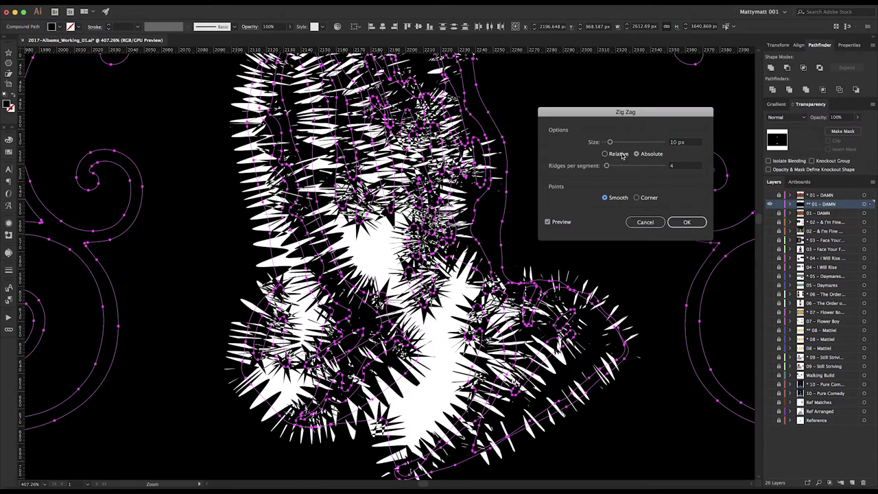
{"action": "left_click_drag", "start_coordinate": [686, 142], "coordinate": [661, 144]}
{"action": "type", "text": "1"}
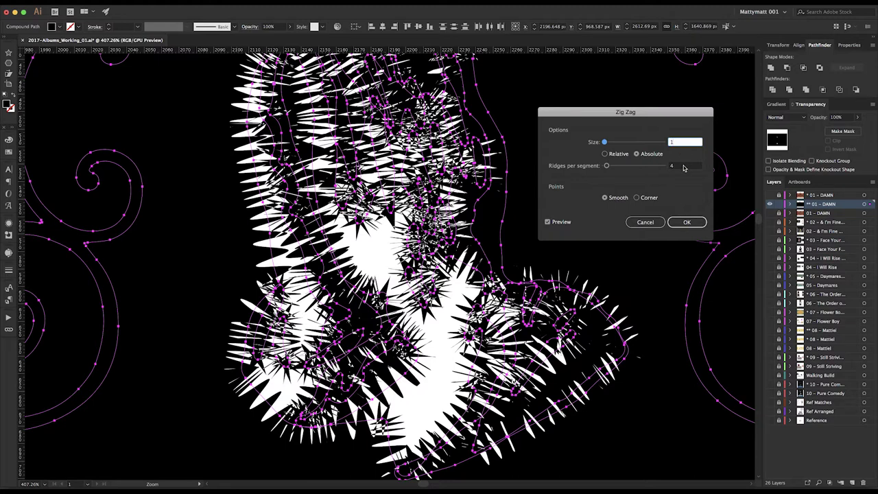
{"action": "left_click", "coordinate": [684, 165]}
{"action": "double_click", "coordinate": [678, 166]}
{"action": "type", "text": "10"}
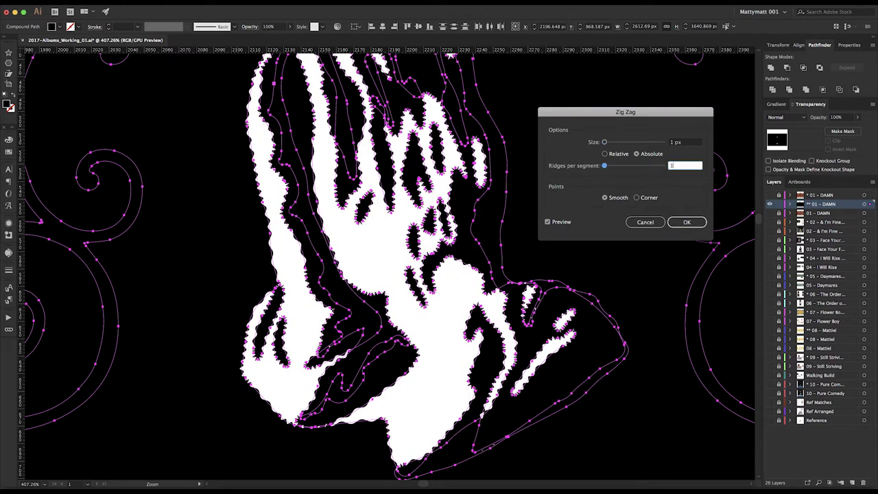
{"action": "left_click", "coordinate": [689, 142]}
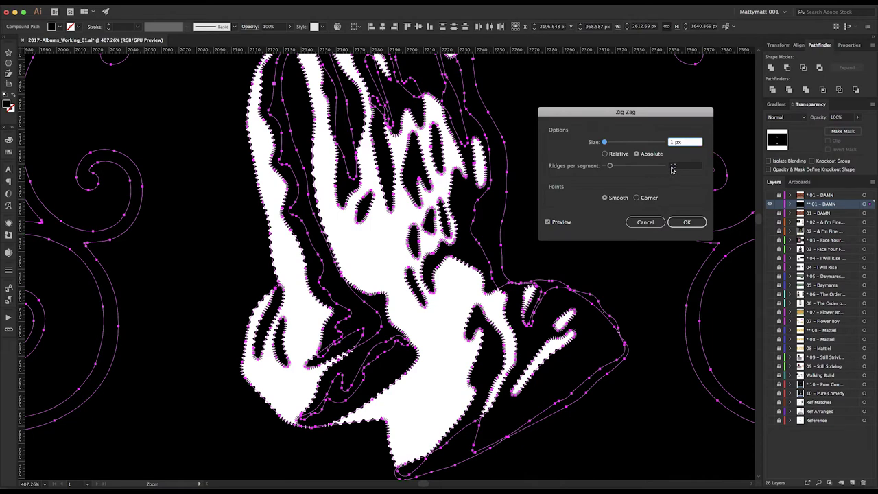
{"action": "left_click", "coordinate": [652, 223]}
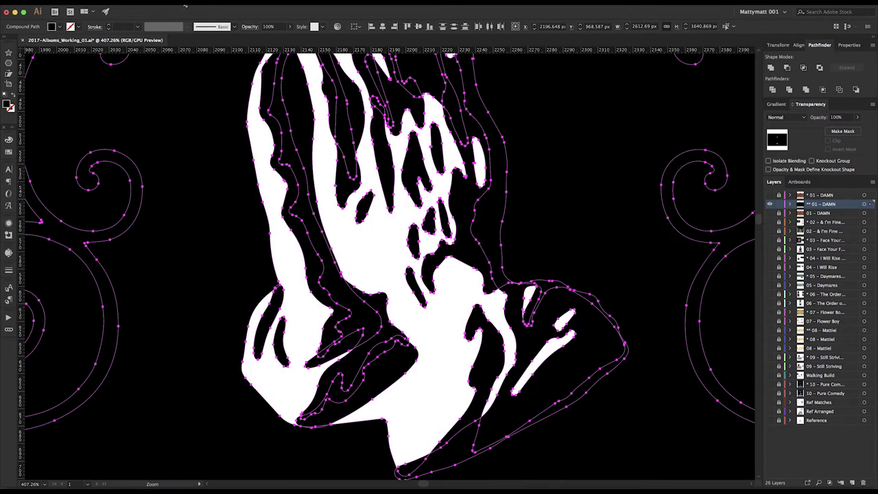
{"action": "left_click", "coordinate": [185, 5]}
Apply Roughen to the praying hands: Absolute, 1 px size, 10/in detail, smooth points.
{"action": "mouse_move", "coordinate": [261, 78]}
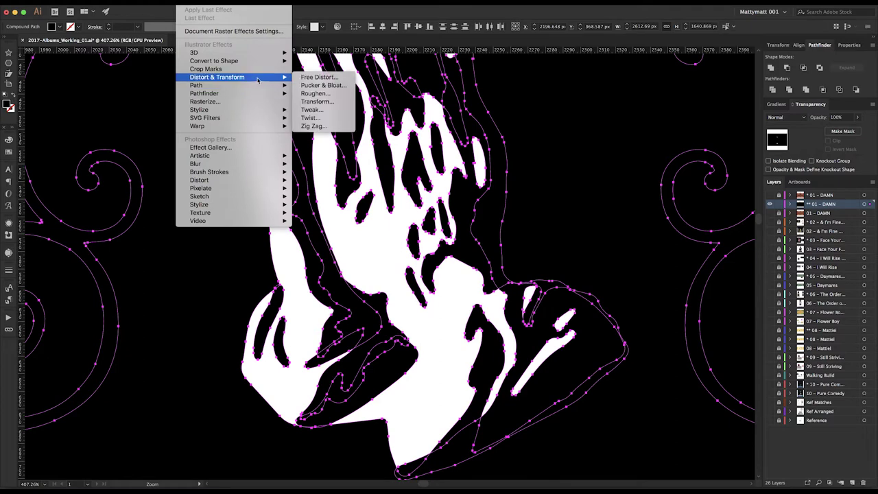
{"action": "left_click", "coordinate": [330, 94]}
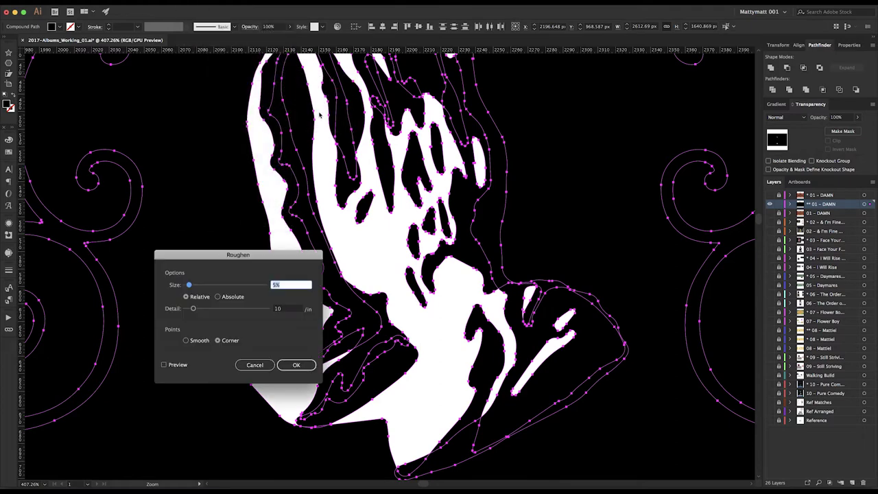
{"action": "left_click", "coordinate": [233, 299]}
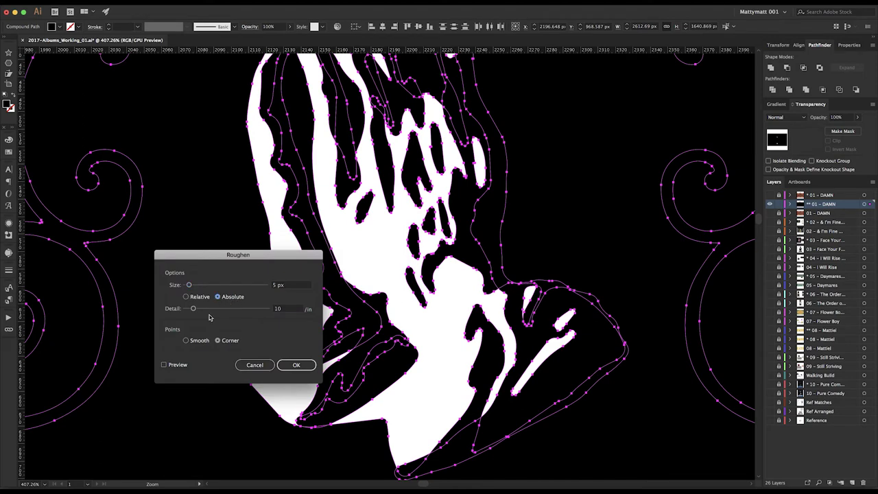
{"action": "left_click", "coordinate": [180, 366]}
{"action": "left_click_drag", "start_coordinate": [250, 257], "coordinate": [281, 252]}
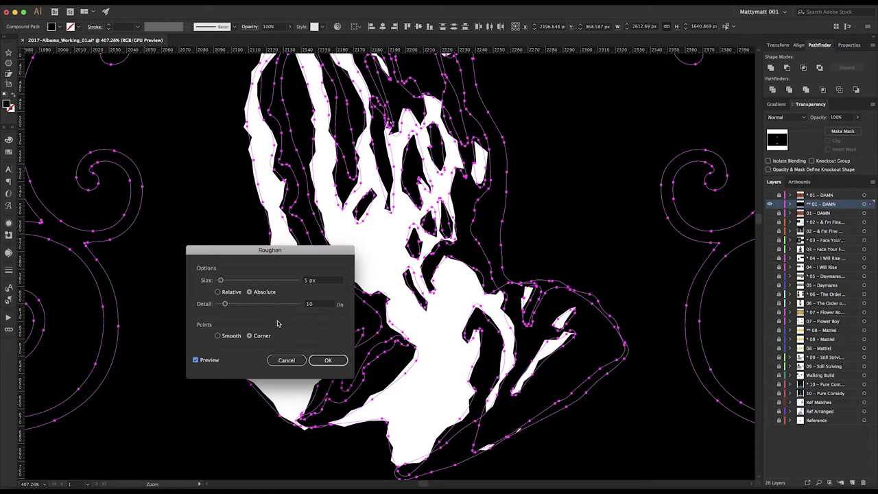
{"action": "left_click", "coordinate": [313, 280]}
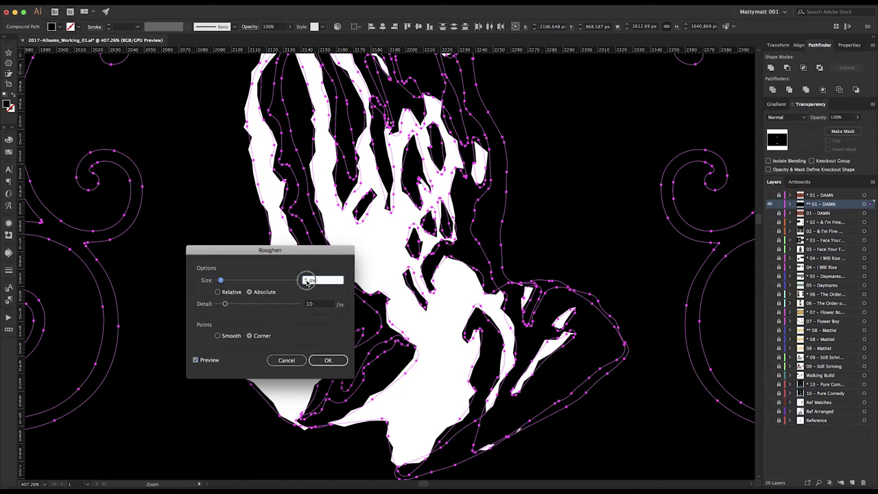
{"action": "type", "text": "1"}
{"action": "left_click", "coordinate": [320, 304]}
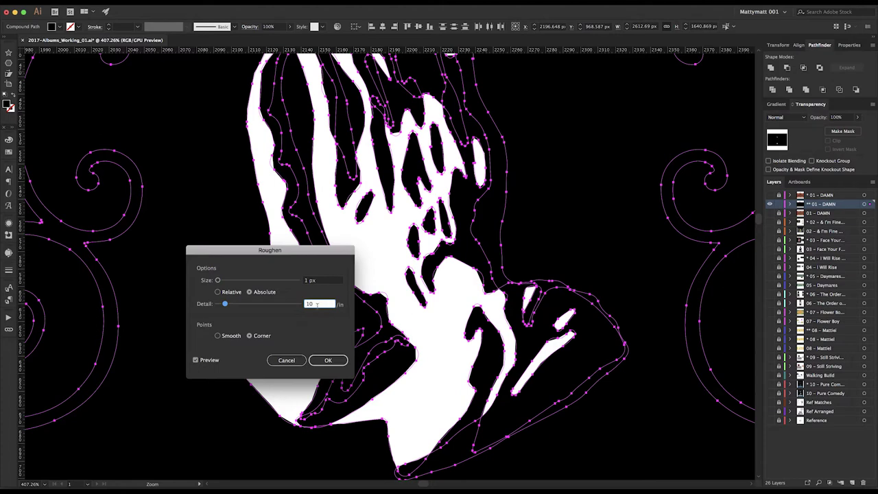
{"action": "left_click_drag", "start_coordinate": [304, 256], "coordinate": [243, 263]}
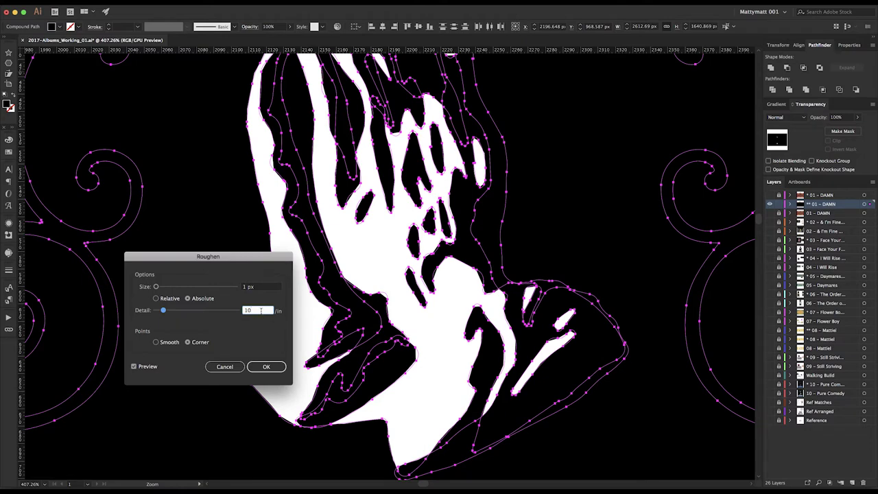
{"action": "left_click", "coordinate": [170, 342]}
{"action": "left_click", "coordinate": [266, 367]}
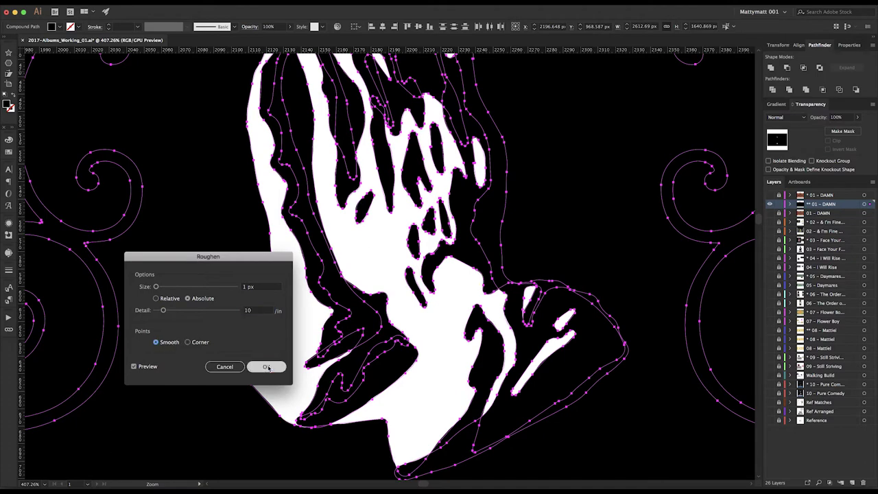
{"action": "key", "text": "super+minus"}
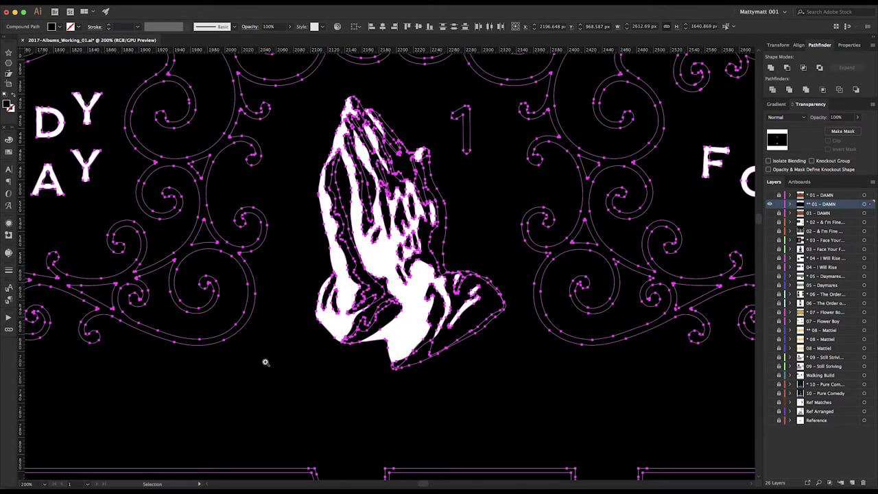
Expand the artwork's appearance so the roughening becomes real paths.
{"action": "key", "text": "super+minus"}
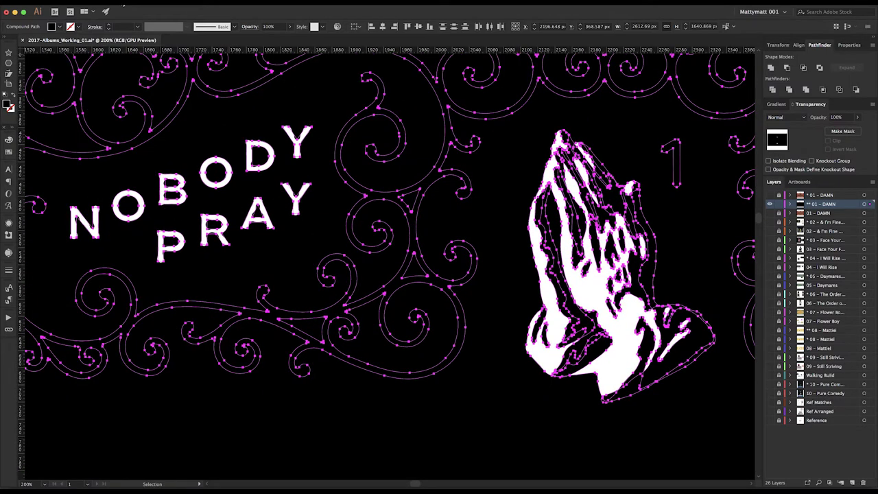
{"action": "left_click", "coordinate": [120, 2]}
{"action": "left_click", "coordinate": [159, 93]}
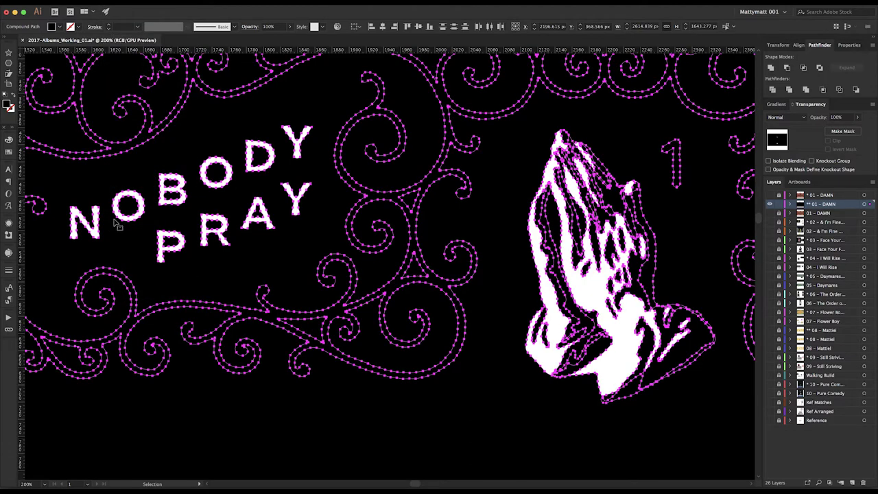
Apply a 2-pixel Gaussian Blur to the NOBODY PRAY lettering and praying hands.
{"action": "left_click", "coordinate": [189, 2]}
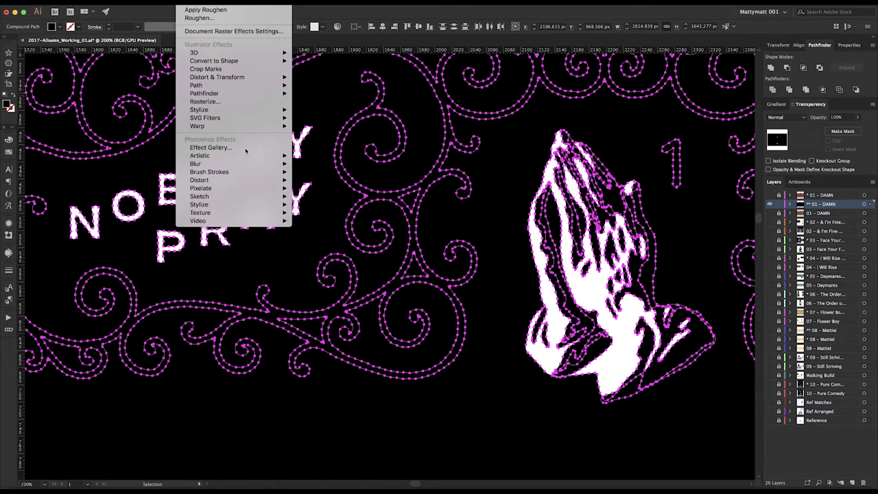
{"action": "mouse_move", "coordinate": [263, 165]}
{"action": "mouse_move", "coordinate": [253, 184]}
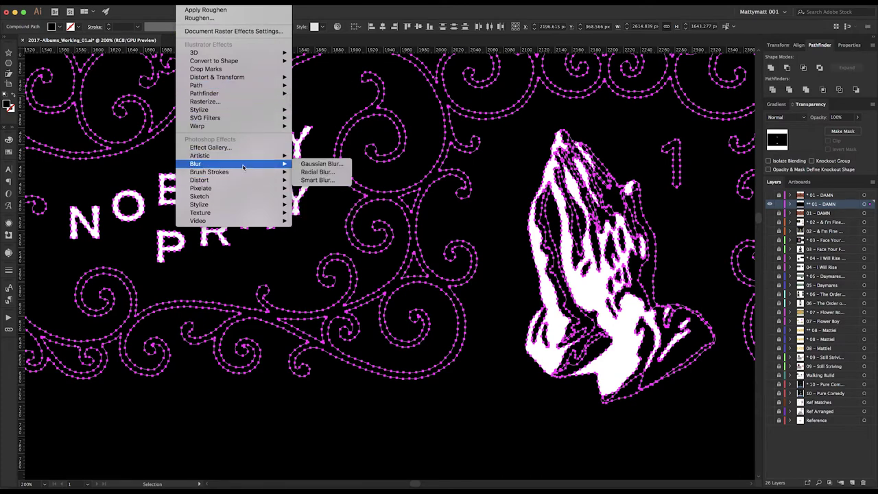
{"action": "left_click", "coordinate": [317, 168]}
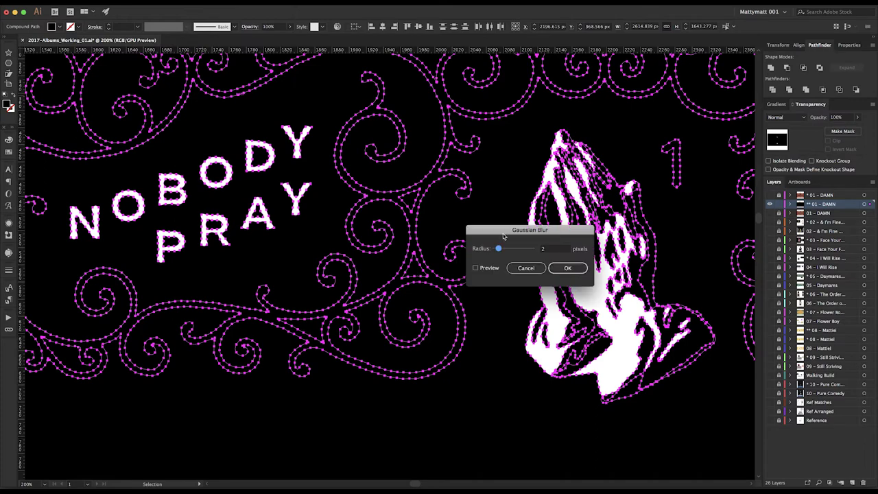
{"action": "left_click", "coordinate": [489, 269]}
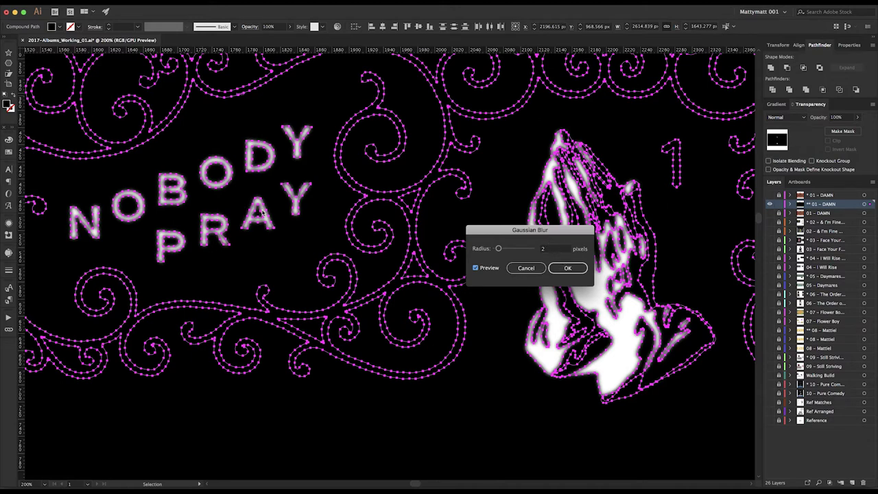
{"action": "left_click", "coordinate": [570, 268]}
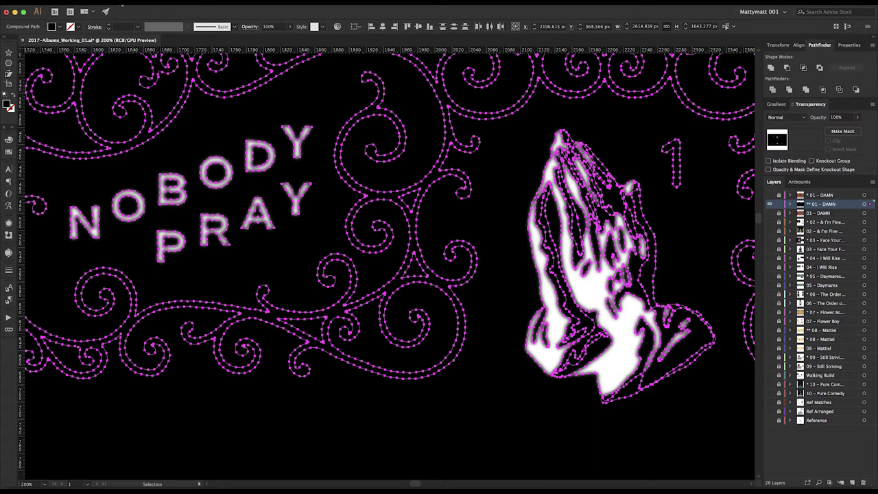
{"action": "left_click", "coordinate": [113, 1]}
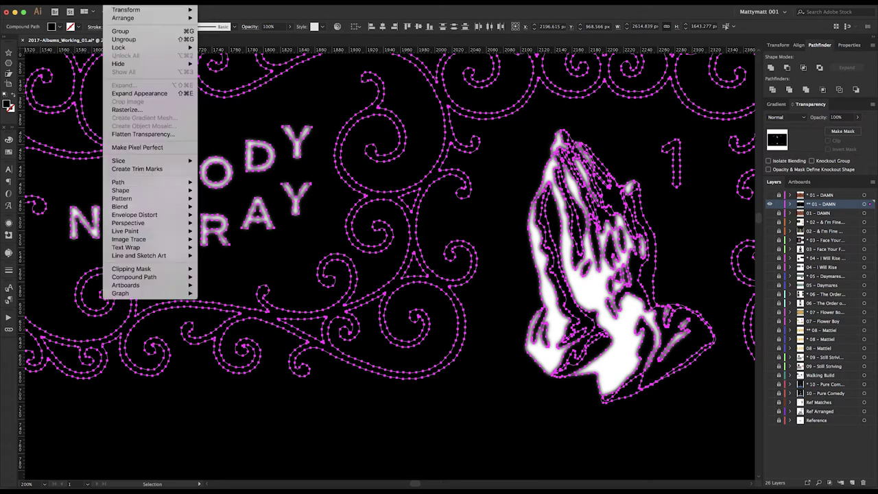
Expand the blurred artwork's appearance into an embedded image and deselect it.
{"action": "left_click", "coordinate": [163, 93]}
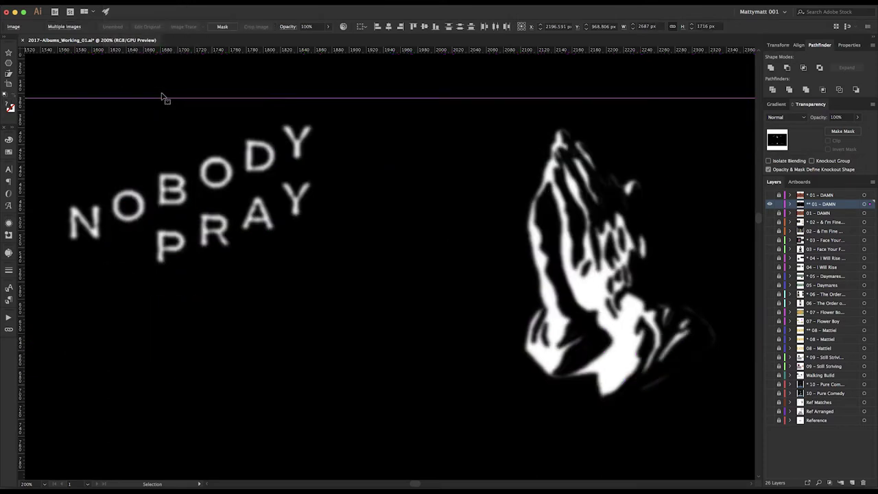
{"action": "key", "text": "super+minus"}
{"action": "key", "text": "super+minus"}
{"action": "key", "text": "super+minus"}
{"action": "key", "text": "super+minus"}
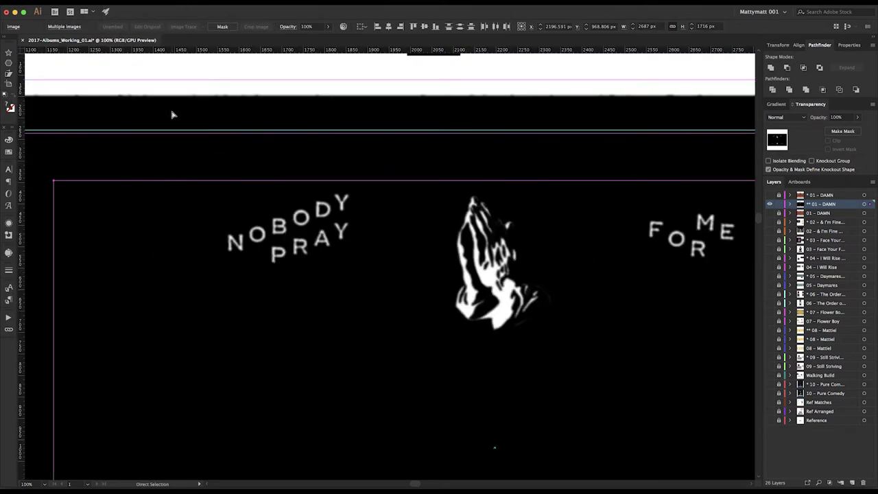
{"action": "key", "text": "super+minus"}
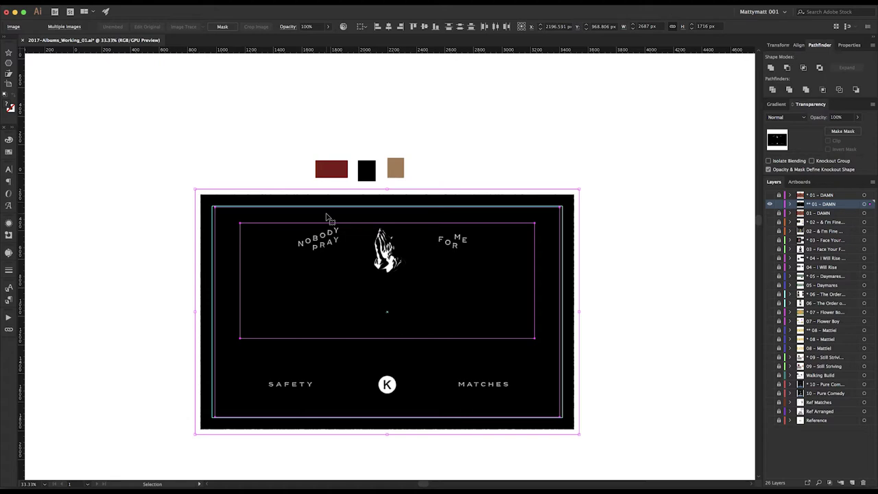
{"action": "left_click", "coordinate": [601, 210]}
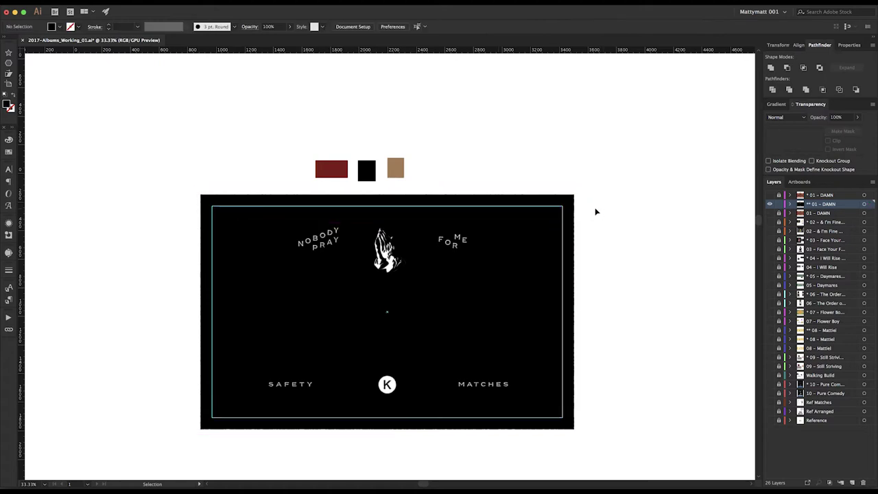
Zoom in on the label's upper half and select the embedded image.
{"action": "key", "text": "z"}
{"action": "left_click_drag", "start_coordinate": [214, 206], "coordinate": [525, 317]}
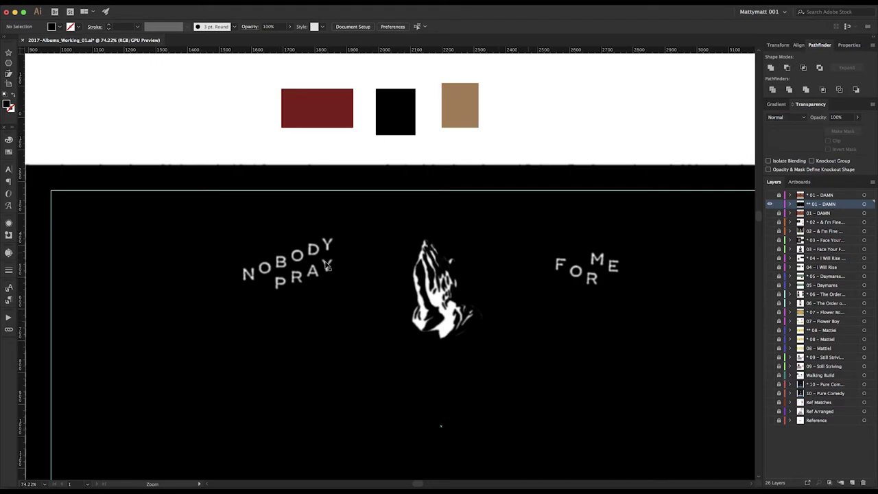
{"action": "scroll", "coordinate": [343, 241], "scroll_direction": "down", "scroll_amount": 2}
{"action": "scroll", "coordinate": [343, 240], "scroll_direction": "left", "scroll_amount": 5}
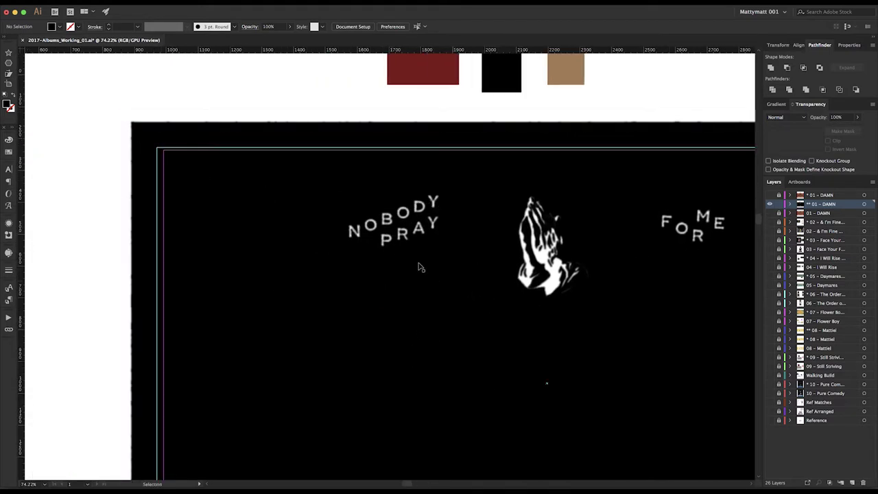
{"action": "left_click", "coordinate": [404, 237]}
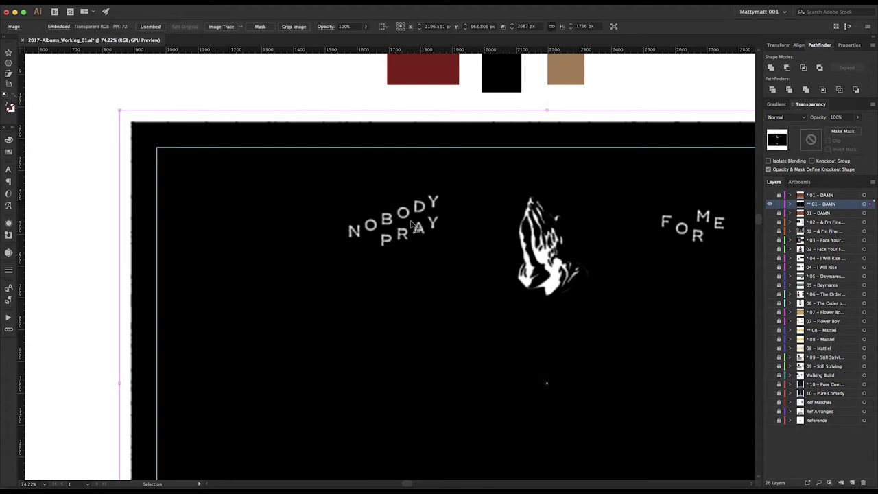
Image-trace the embedded label with preset 001 and show the Image Trace panel's Advanced options.
{"action": "left_click", "coordinate": [112, 143]}
{"action": "left_click", "coordinate": [139, 151]}
{"action": "left_click", "coordinate": [8, 152]}
{"action": "left_click", "coordinate": [8, 152]}
{"action": "left_click", "coordinate": [242, 27]}
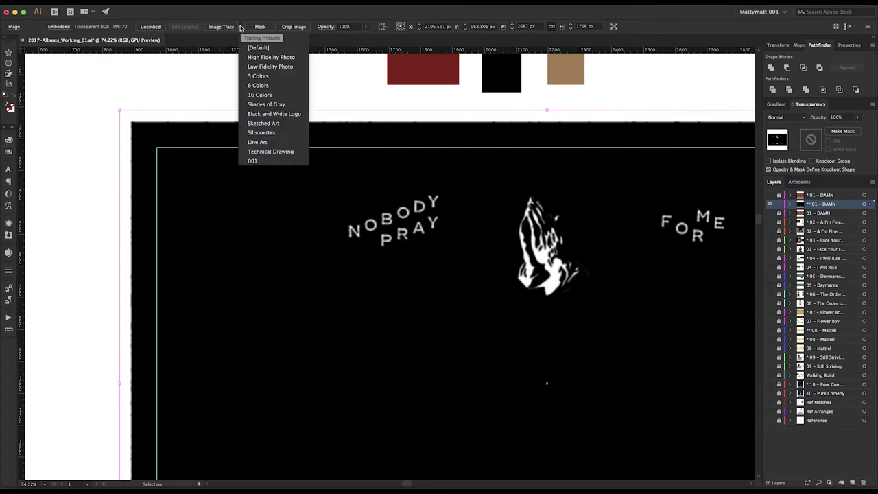
{"action": "left_click", "coordinate": [259, 161]}
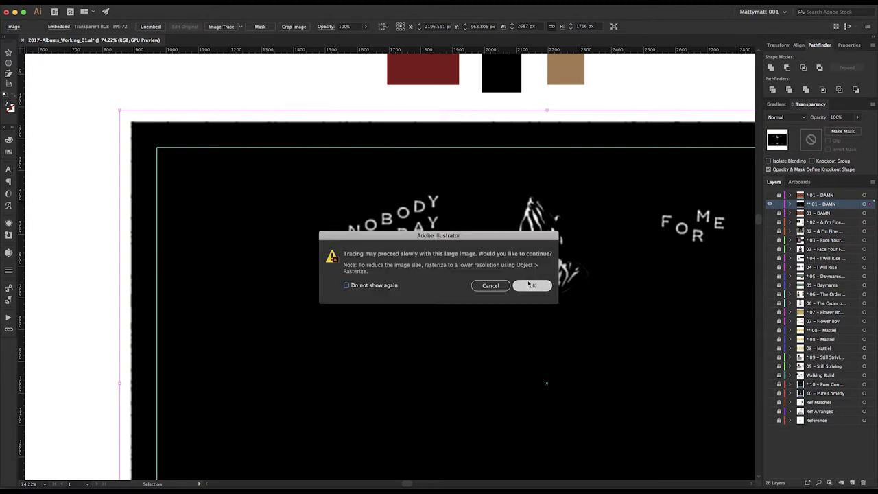
{"action": "left_click", "coordinate": [530, 286]}
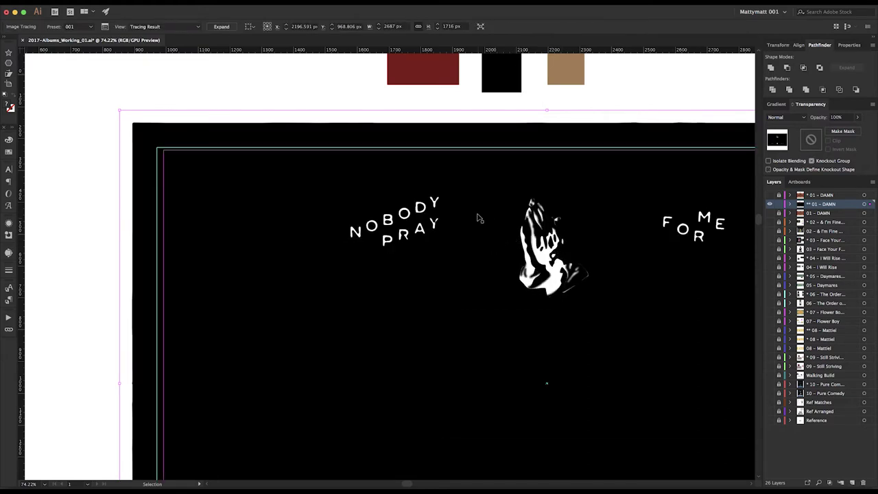
{"action": "left_click", "coordinate": [8, 252]}
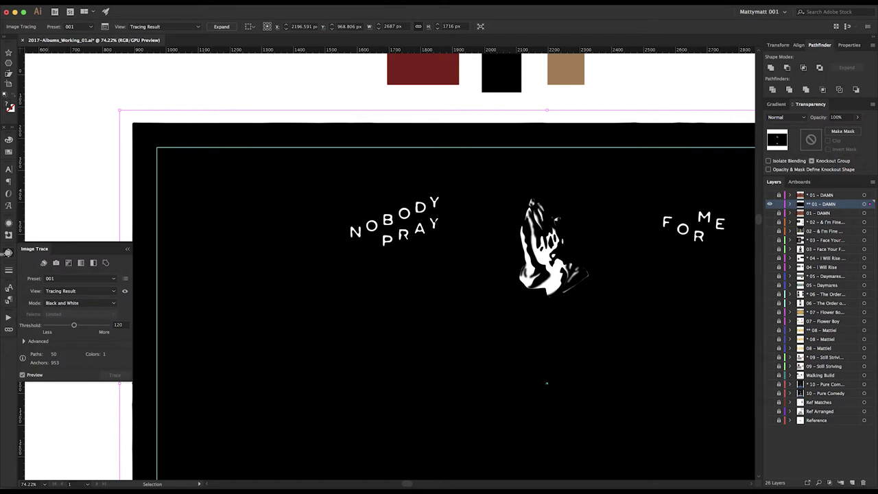
{"action": "left_click", "coordinate": [24, 341]}
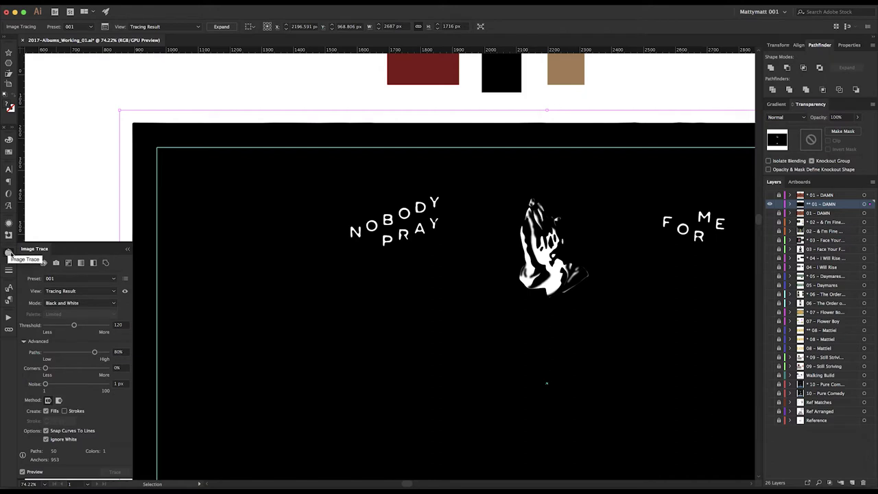
Expand the label tracing into paths and fill it with the dark red swatch.
{"action": "left_click", "coordinate": [9, 253]}
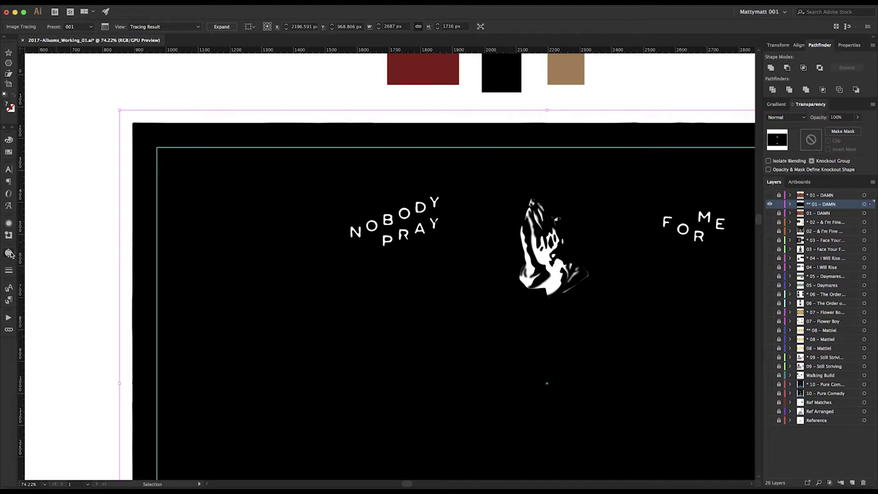
{"action": "left_click", "coordinate": [221, 28]}
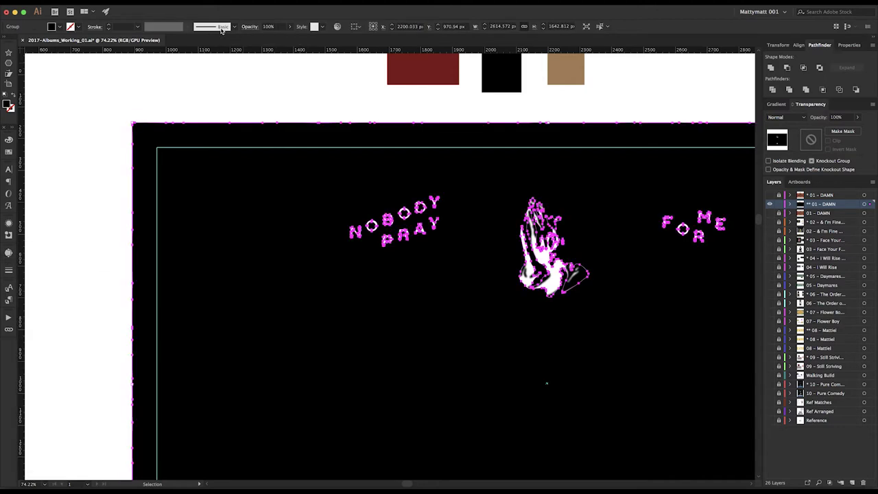
{"action": "key", "text": "i"}
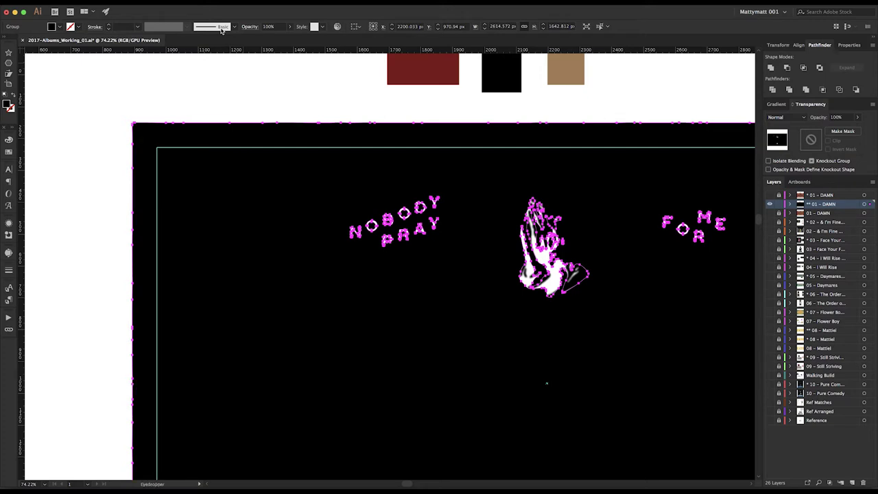
{"action": "left_click", "coordinate": [444, 73]}
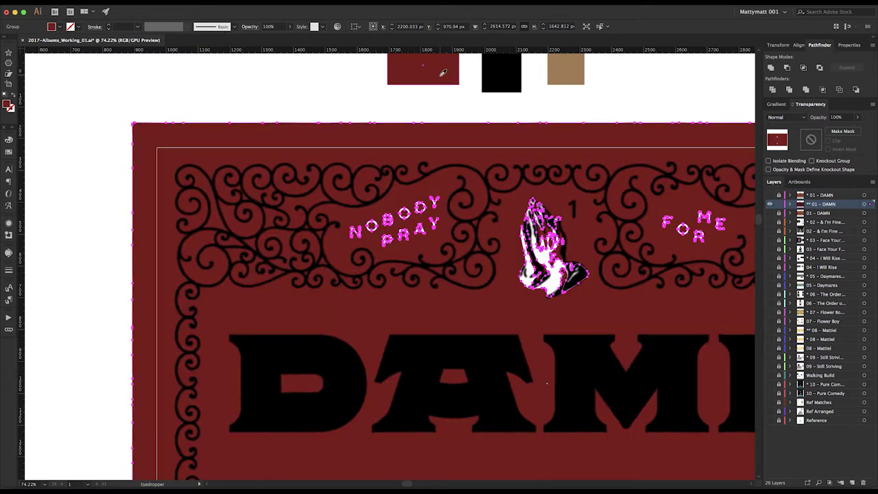
{"action": "key", "text": "v"}
{"action": "left_click", "coordinate": [310, 92]}
Trace the praying-hands image with the 001 preset and expand it into paths.
{"action": "key", "text": "h"}
{"action": "left_click_drag", "start_coordinate": [445, 174], "coordinate": [388, 170]}
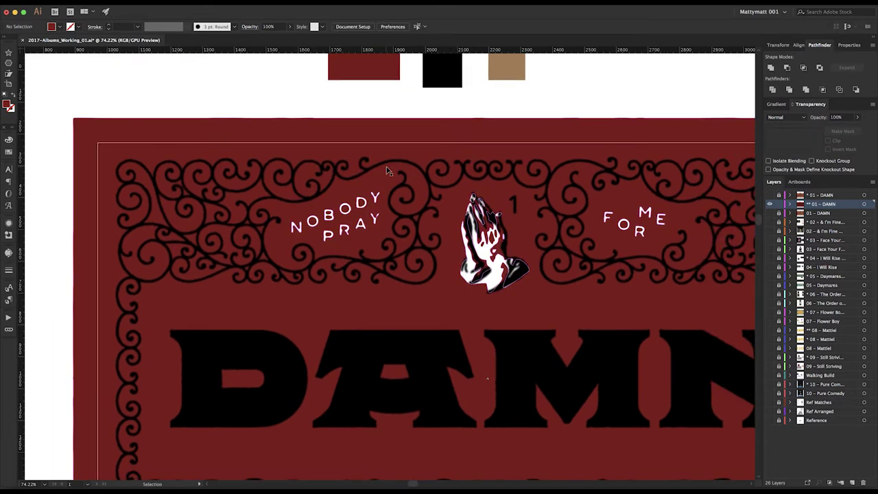
{"action": "key", "text": "space"}
{"action": "left_click_drag", "start_coordinate": [367, 335], "coordinate": [334, 386]}
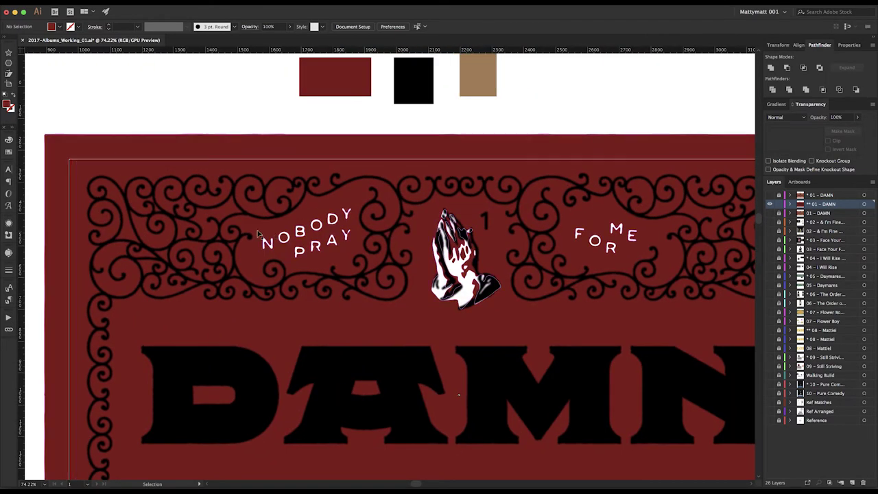
{"action": "left_click", "coordinate": [242, 369]}
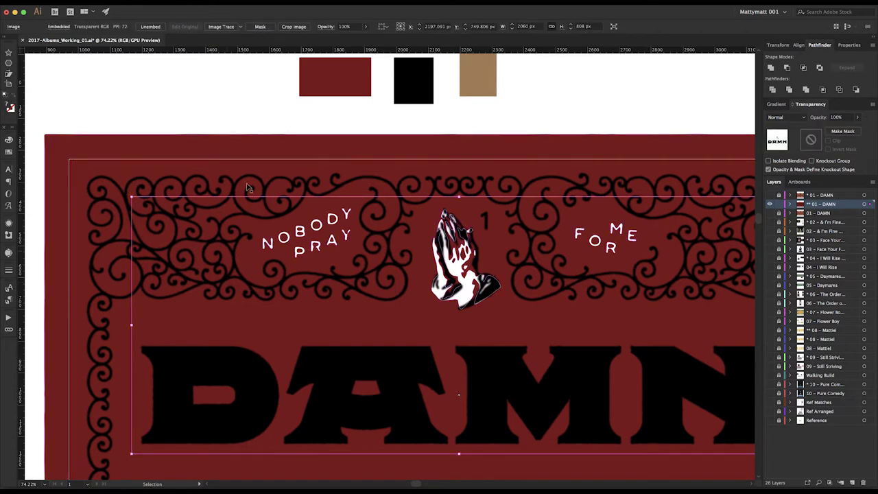
{"action": "left_click", "coordinate": [240, 26]}
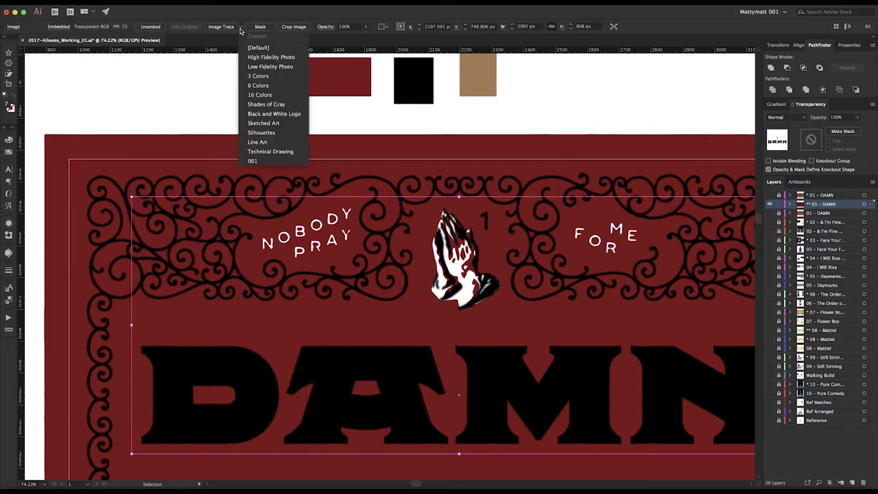
{"action": "left_click", "coordinate": [252, 160]}
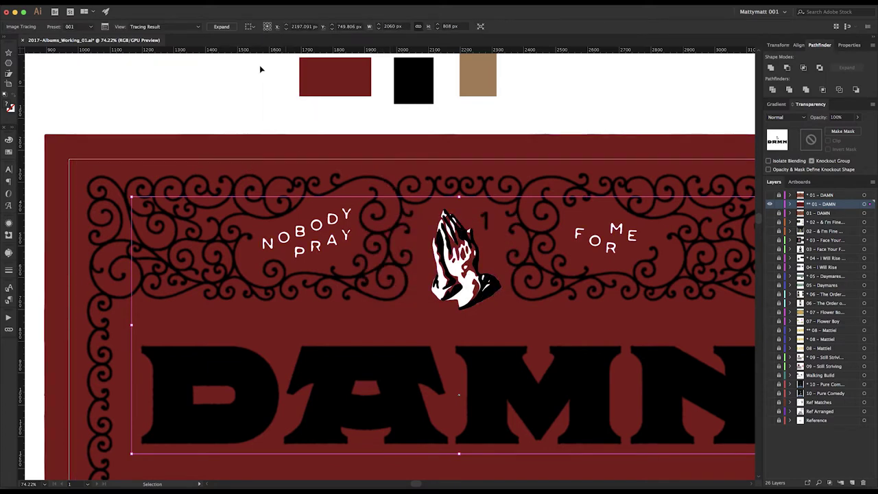
{"action": "left_click", "coordinate": [221, 26]}
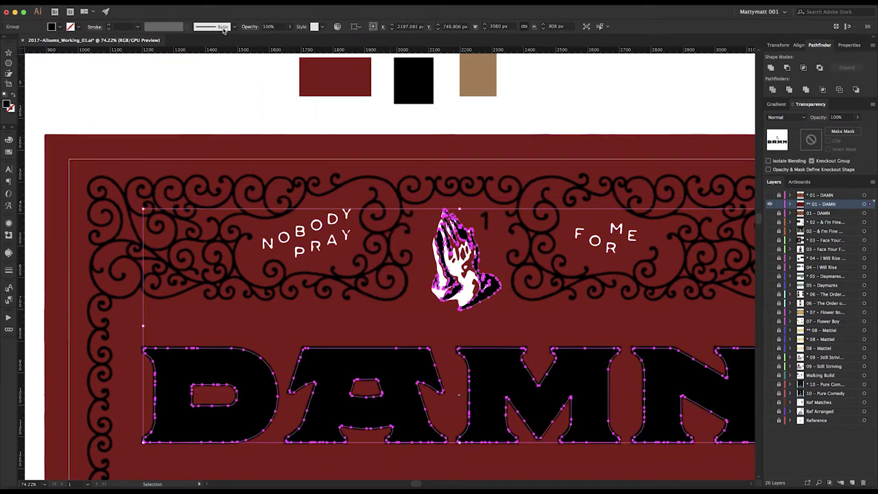
{"action": "left_click", "coordinate": [326, 281]}
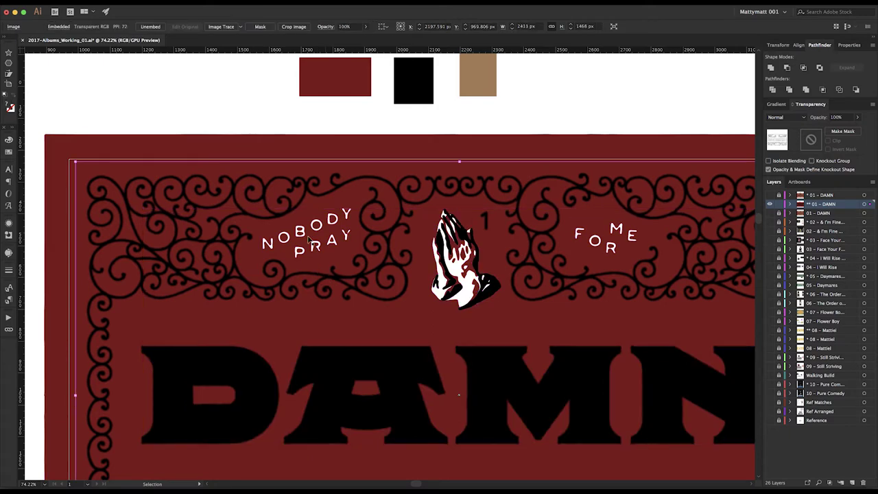
Image Trace the ornament and DAMN outline image with the 001 preset.
{"action": "left_click", "coordinate": [242, 27]}
{"action": "left_click", "coordinate": [276, 161]}
{"action": "left_click", "coordinate": [534, 286]}
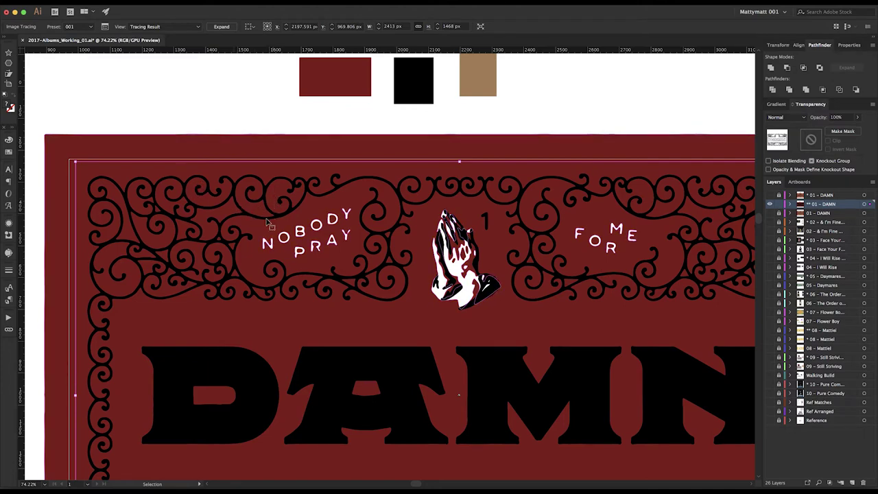
Expand the ornament tracing into paths and colour it with the tan swatch.
{"action": "left_click_drag", "start_coordinate": [314, 219], "coordinate": [314, 201]}
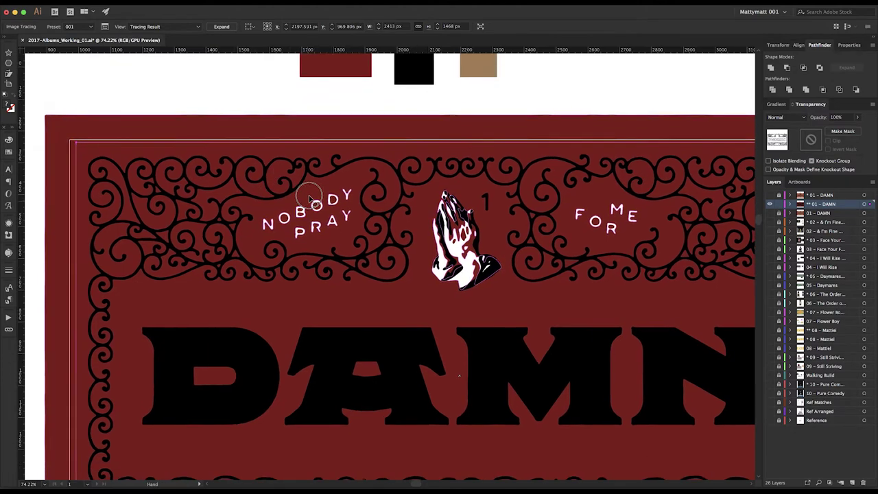
{"action": "left_click_drag", "start_coordinate": [386, 205], "coordinate": [363, 167]}
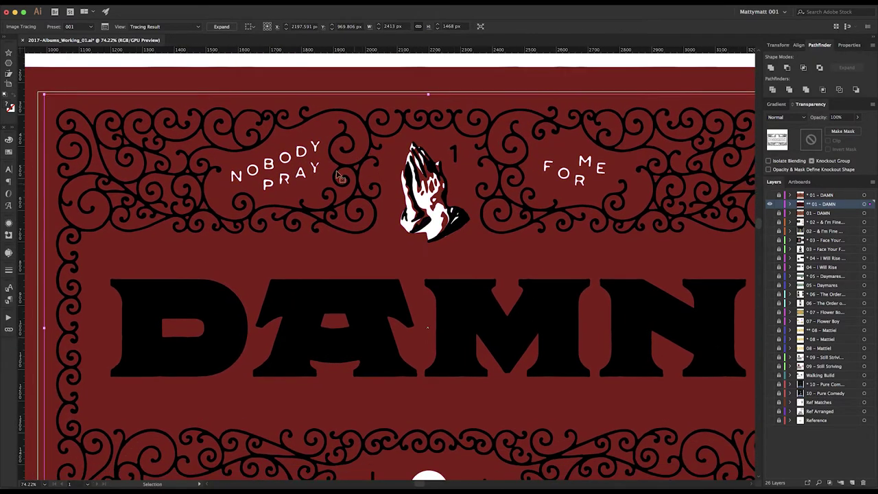
{"action": "scroll", "coordinate": [337, 177], "scroll_direction": "up", "scroll_amount": 3}
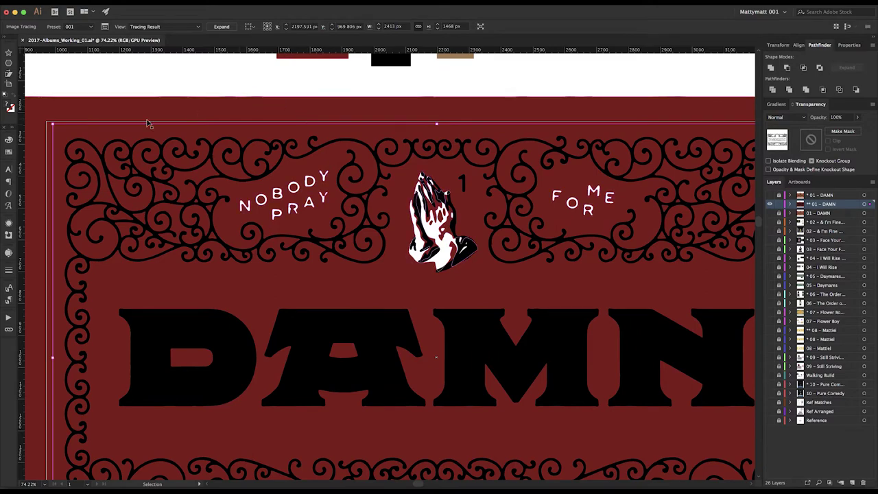
{"action": "left_click", "coordinate": [222, 26]}
{"action": "scroll", "coordinate": [435, 128], "scroll_direction": "up", "scroll_amount": 3}
{"action": "key", "text": "i"}
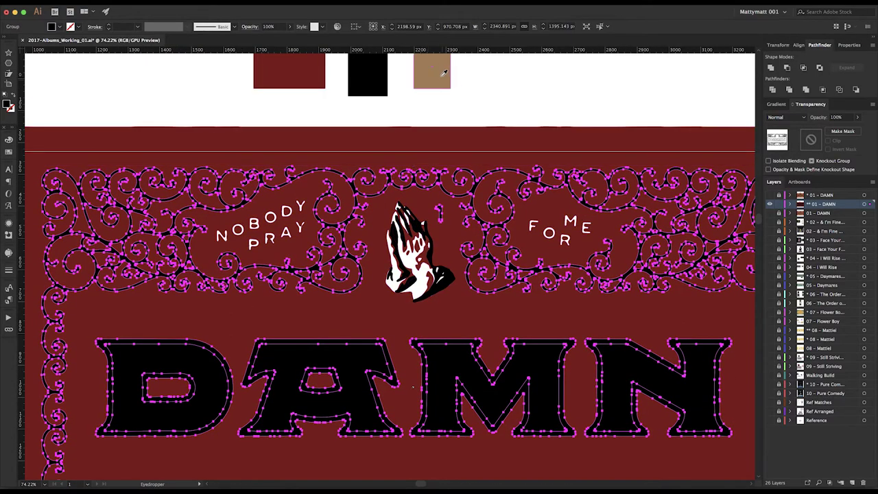
{"action": "left_click", "coordinate": [444, 73]}
{"action": "key", "text": "v"}
{"action": "left_click", "coordinate": [497, 102]}
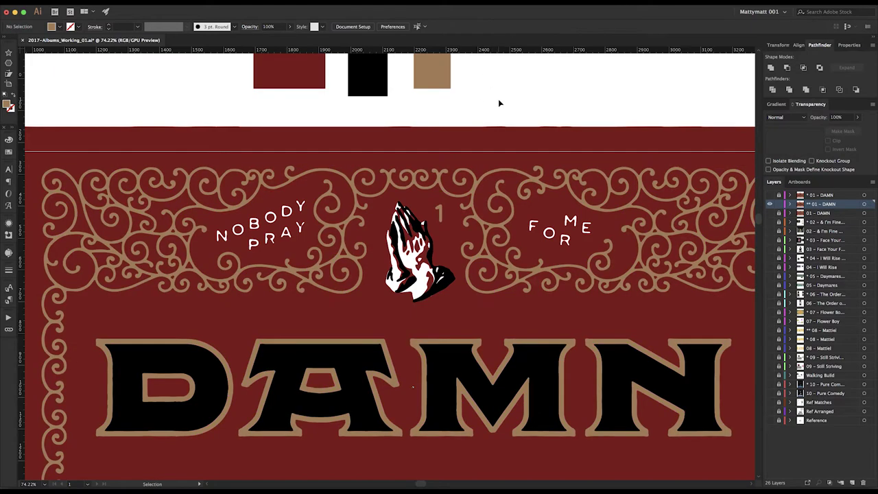
{"action": "key", "text": "super+minus"}
{"action": "key", "text": "super+minus"}
{"action": "key", "text": "super+minus"}
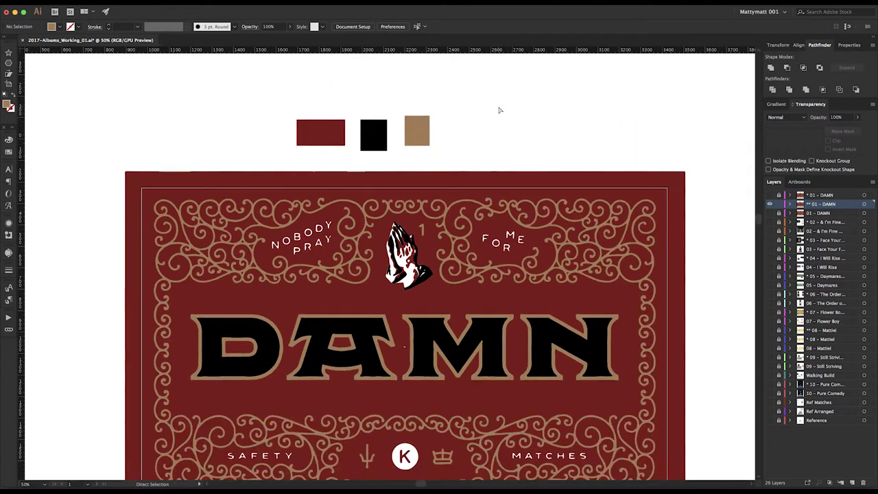
{"action": "key", "text": "z"}
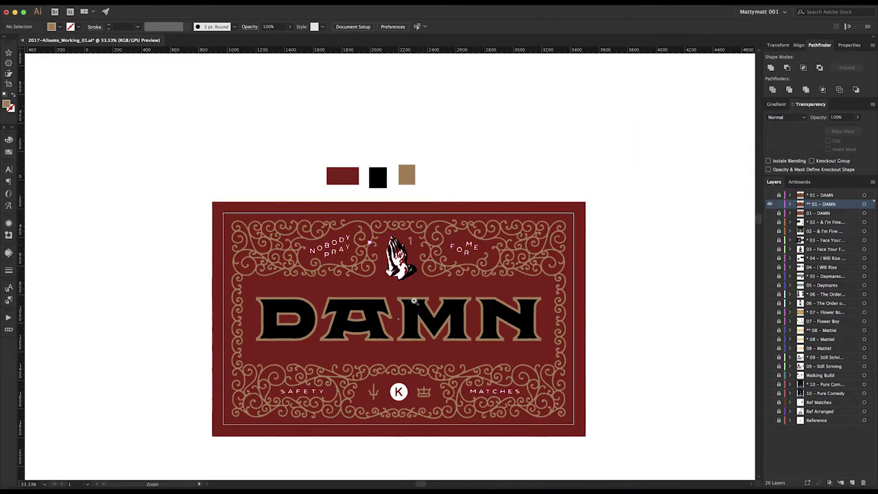
{"action": "left_click_drag", "start_coordinate": [393, 268], "coordinate": [444, 298]}
{"action": "key", "text": "super+minus"}
{"action": "key", "text": "super+minus"}
{"action": "key", "text": "super+minus"}
{"action": "key", "text": "super+minus"}
{"action": "key", "text": "super+minus"}
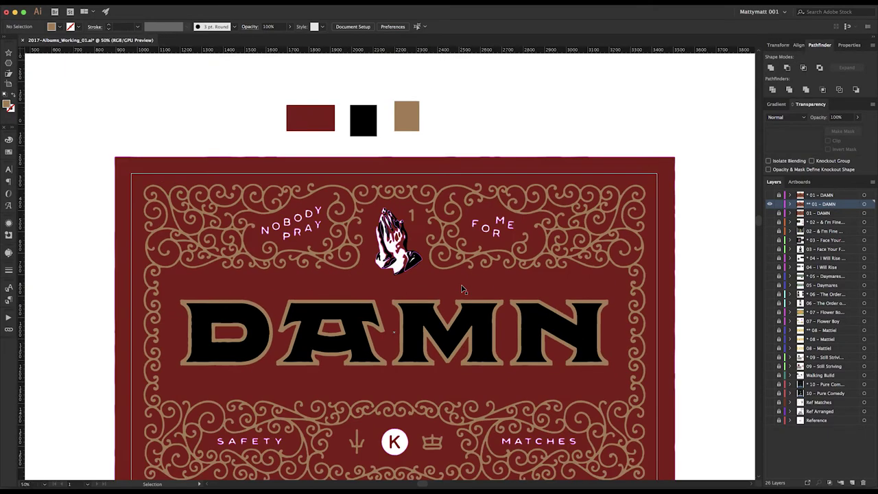
{"action": "key", "text": "super+minus"}
{"action": "key", "text": "z"}
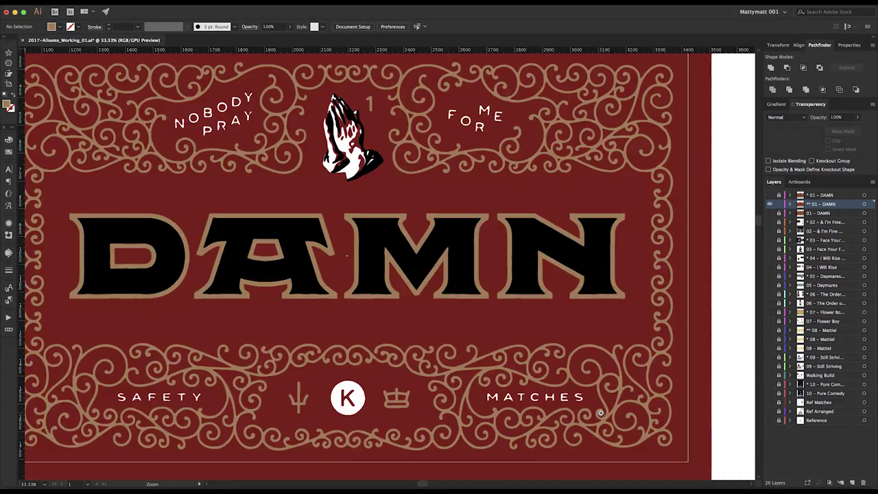
{"action": "left_click_drag", "start_coordinate": [601, 410], "coordinate": [604, 424]}
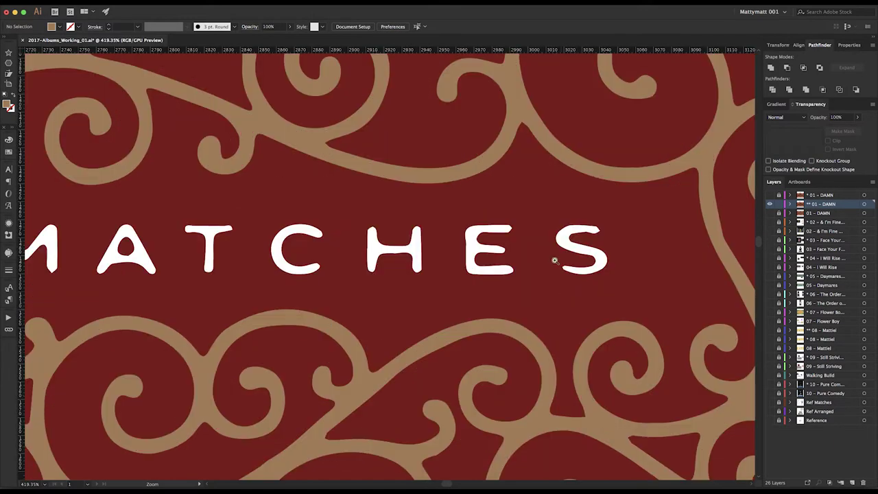
{"action": "key", "text": "super+minus"}
{"action": "key", "text": "super+minus"}
{"action": "key", "text": "super+minus"}
{"action": "key", "text": "super+minus"}
{"action": "key", "text": "super+minus"}
{"action": "key", "text": "super+minus"}
{"action": "key", "text": "z"}
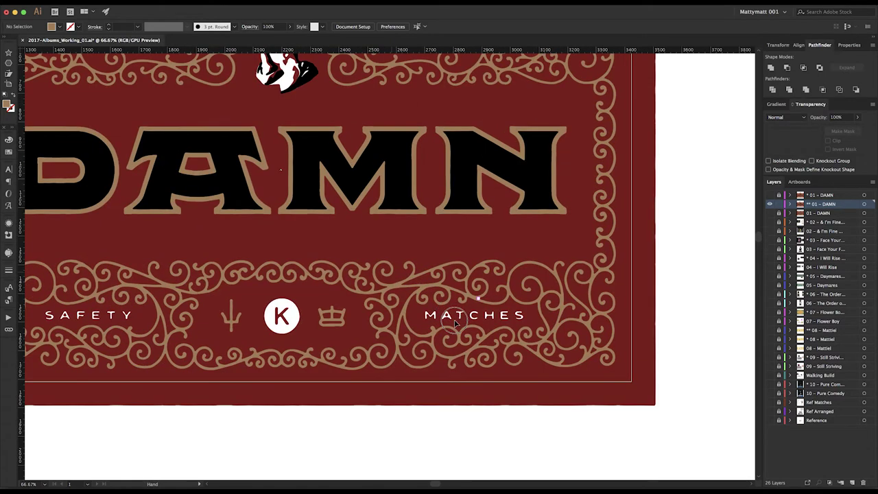
{"action": "left_click_drag", "start_coordinate": [283, 220], "coordinate": [451, 330]}
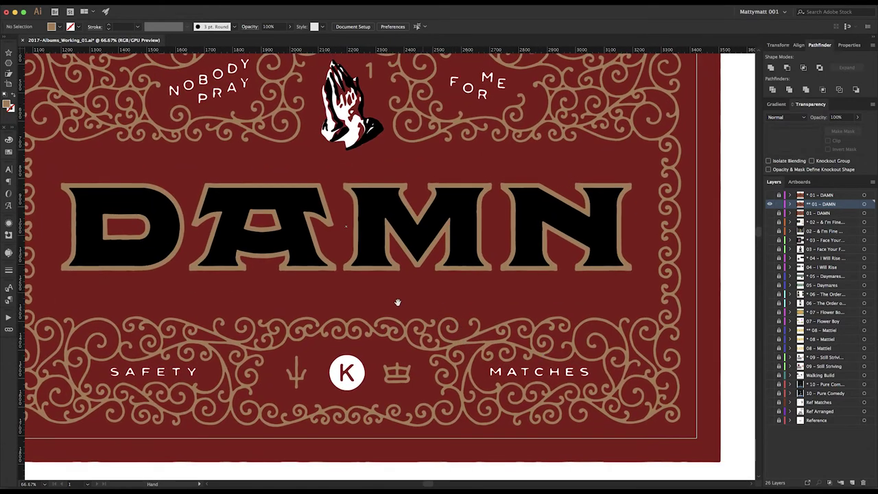
{"action": "left_click_drag", "start_coordinate": [397, 302], "coordinate": [458, 322]}
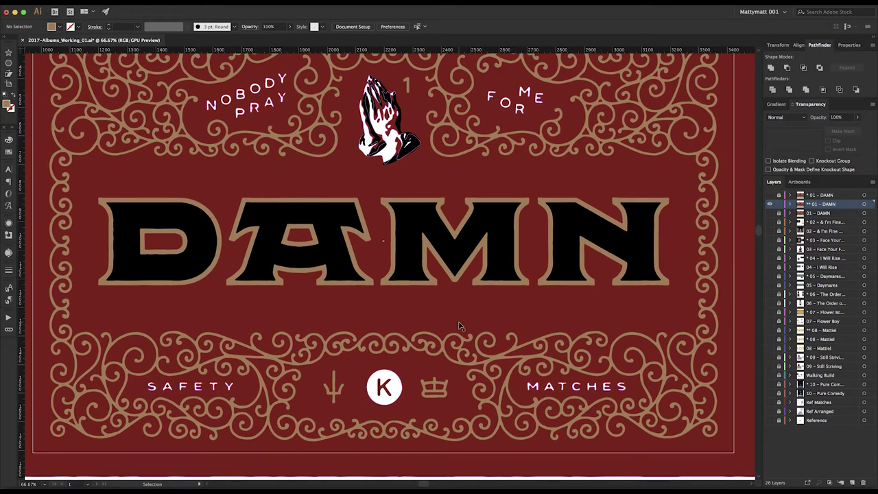
{"action": "key", "text": "v"}
{"action": "key", "text": "super+minus"}
{"action": "key", "text": "super+equal"}
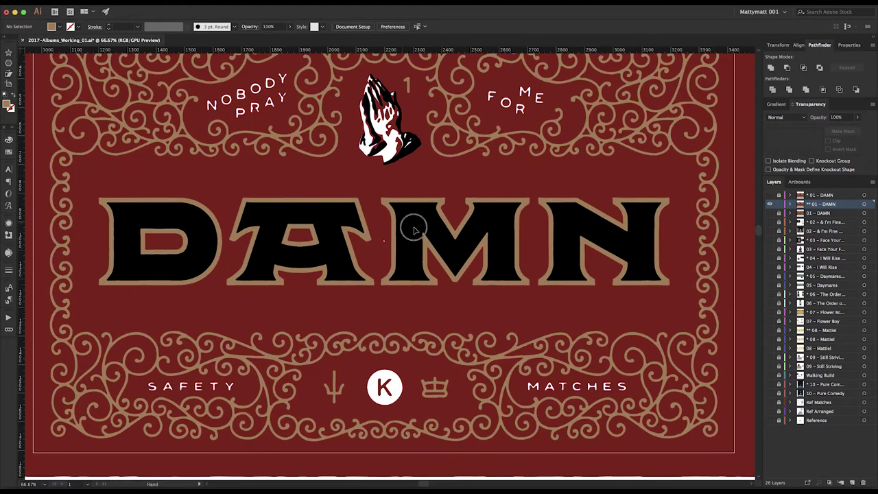
{"action": "scroll", "coordinate": [411, 226], "scroll_direction": "left", "scroll_amount": 2}
{"action": "key", "text": "super+minus"}
{"action": "key", "text": "z"}
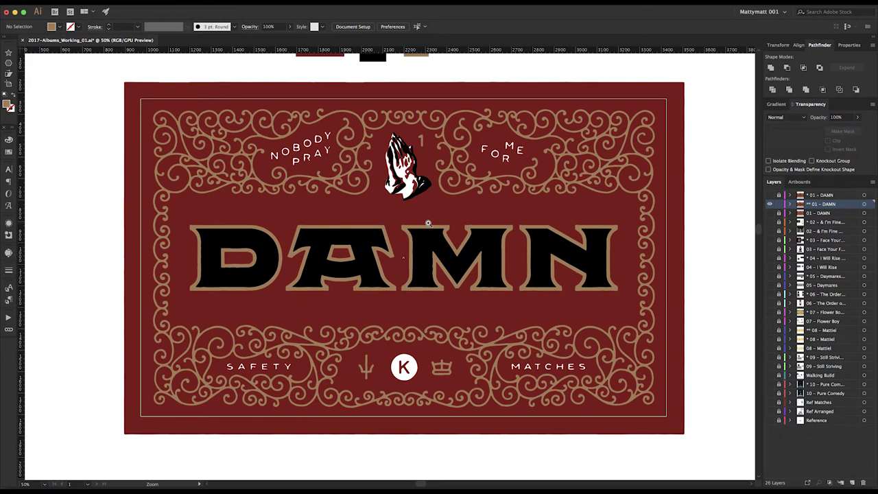
{"action": "key", "text": "m"}
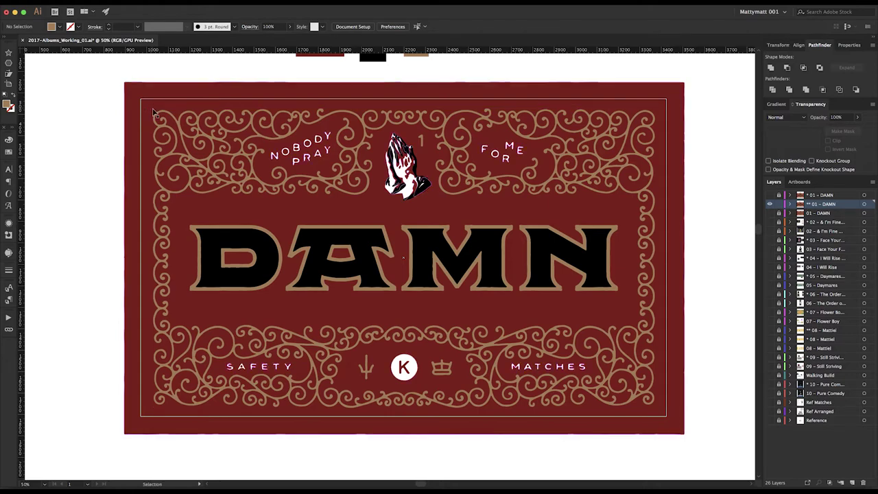
In Outline view, draw a rectangle covering the label's inner border, then return to Preview.
{"action": "key", "text": "ctrl+y"}
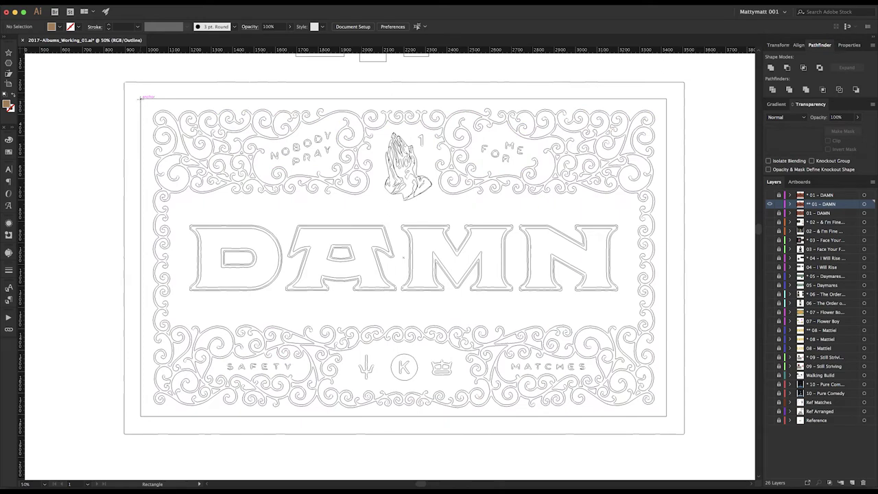
{"action": "left_click", "coordinate": [214, 1]}
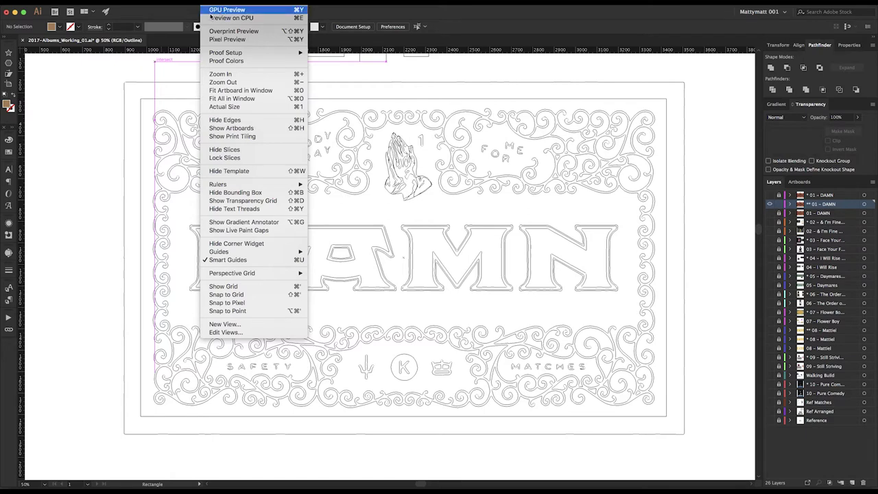
{"action": "left_click", "coordinate": [132, 84]}
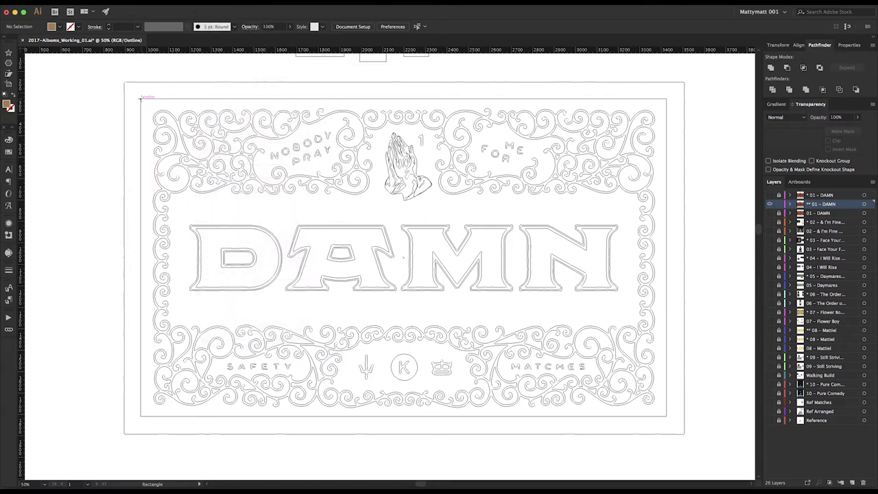
{"action": "left_click_drag", "start_coordinate": [141, 99], "coordinate": [668, 417]}
{"action": "key", "text": "super+y"}
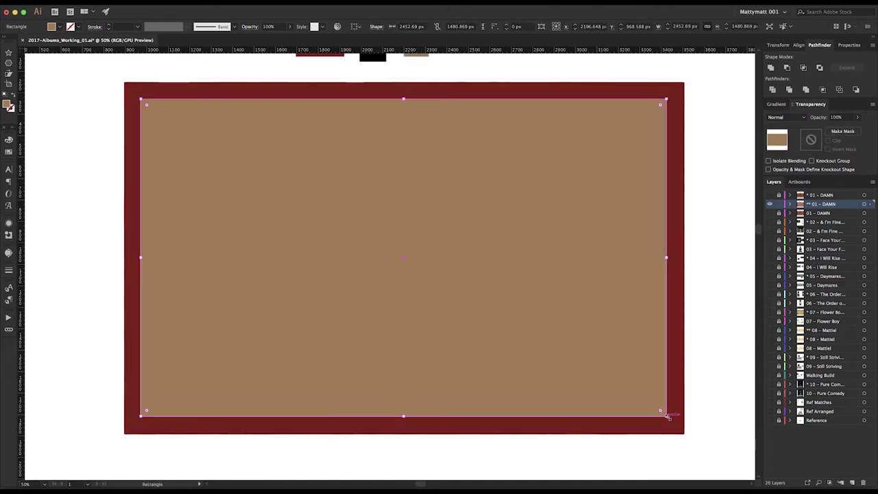
Cut the tan rectangle out of the label artwork.
{"action": "key", "text": "i"}
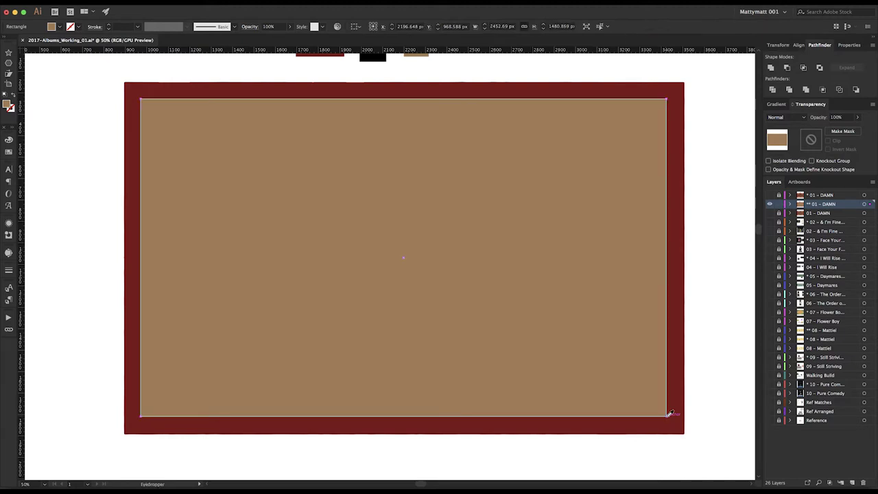
{"action": "key", "text": "v"}
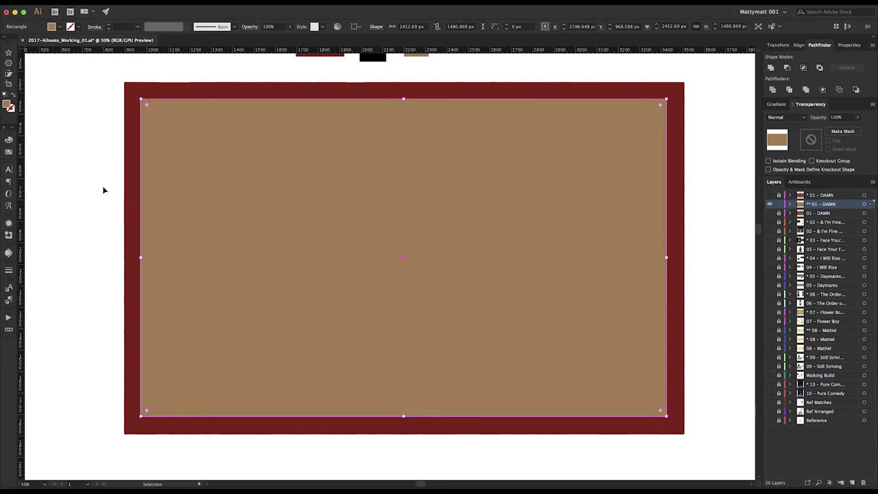
{"action": "key", "text": "Delete"}
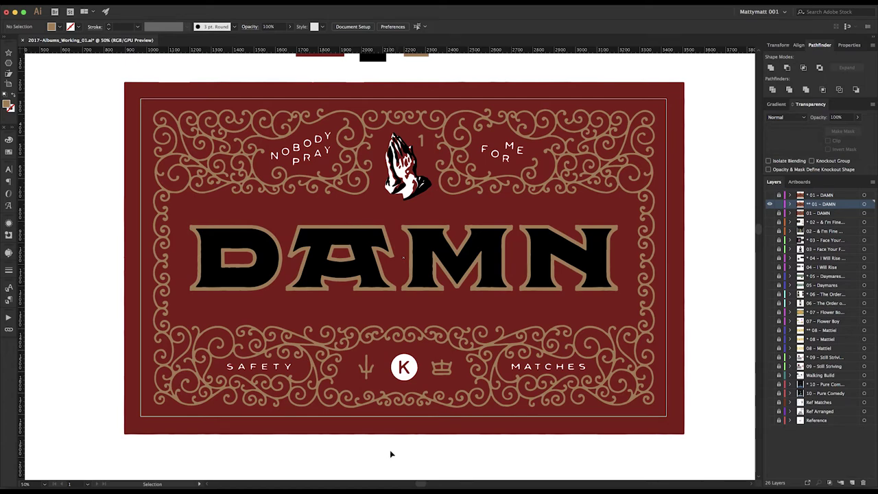
{"action": "mouse_move", "coordinate": [329, 488]}
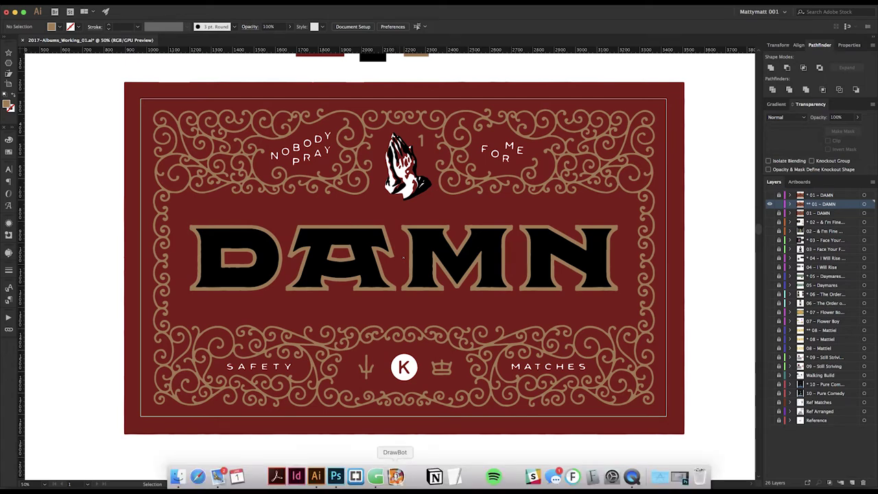
In Photoshop, create a new blank document with the Clipboard preset size.
{"action": "left_click", "coordinate": [336, 483]}
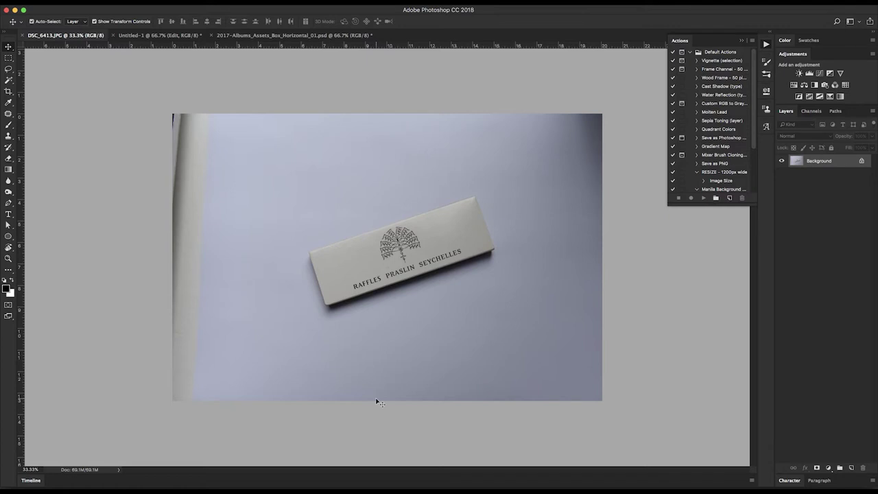
{"action": "key", "text": "super+n"}
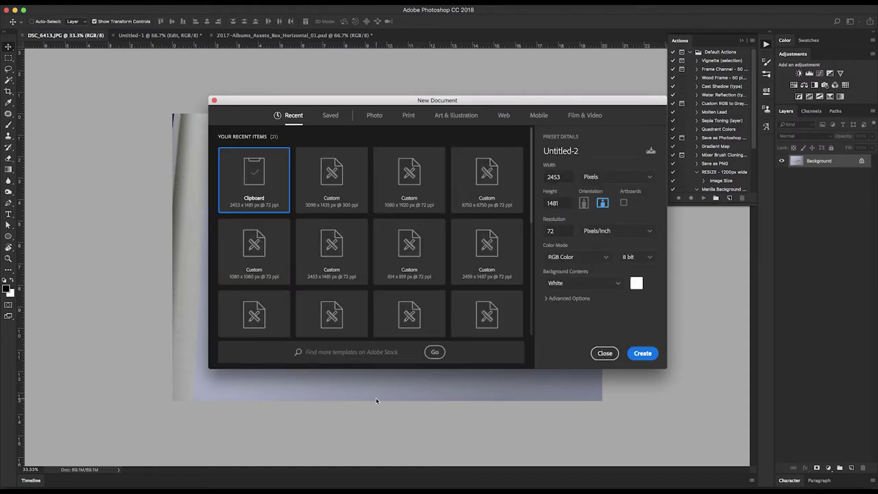
{"action": "key", "text": "Return"}
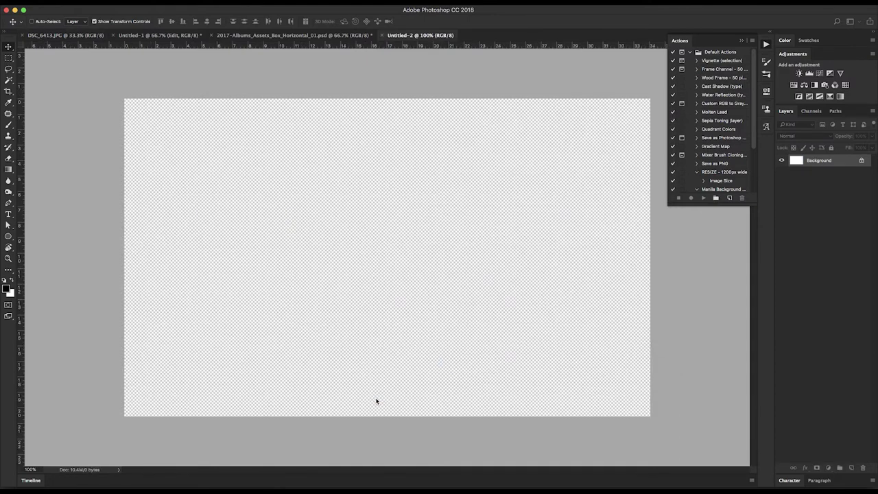
Paste the tan rectangle as a pixel layer and set the view to 50%.
{"action": "key", "text": "super+v"}
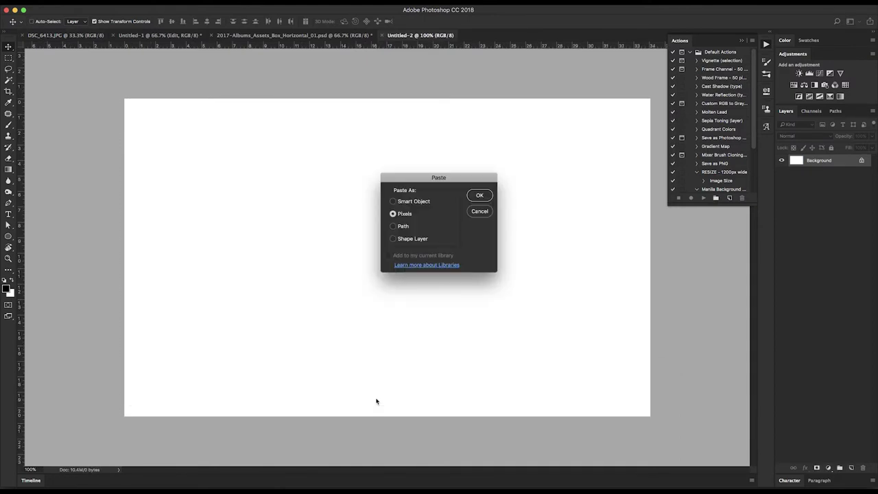
{"action": "key", "text": "Return"}
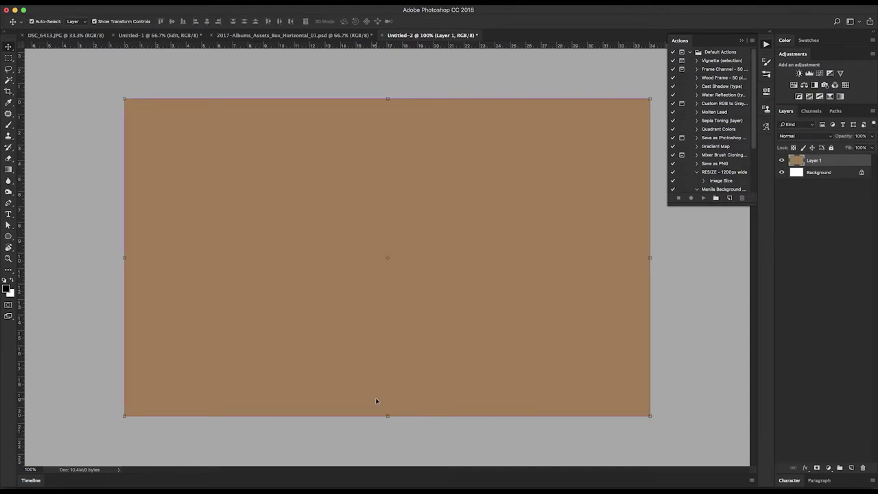
{"action": "key", "text": "super+minus"}
{"action": "key", "text": "super+minus"}
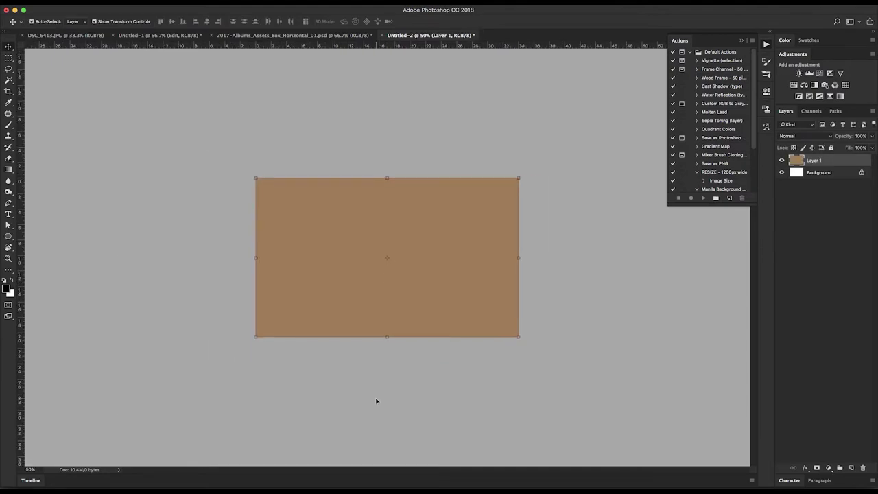
{"action": "key", "text": "super+minus"}
{"action": "key", "text": "super+plus"}
{"action": "key", "text": "c"}
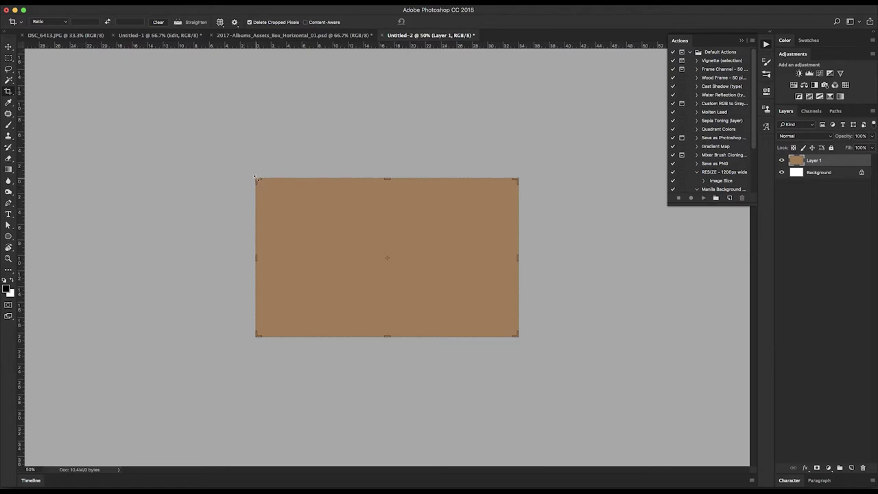
Extend the crop well beyond the tan rectangle and commit, adding a wide white border.
{"action": "left_click_drag", "start_coordinate": [258, 181], "coordinate": [190, 114]}
{"action": "key", "text": "Return"}
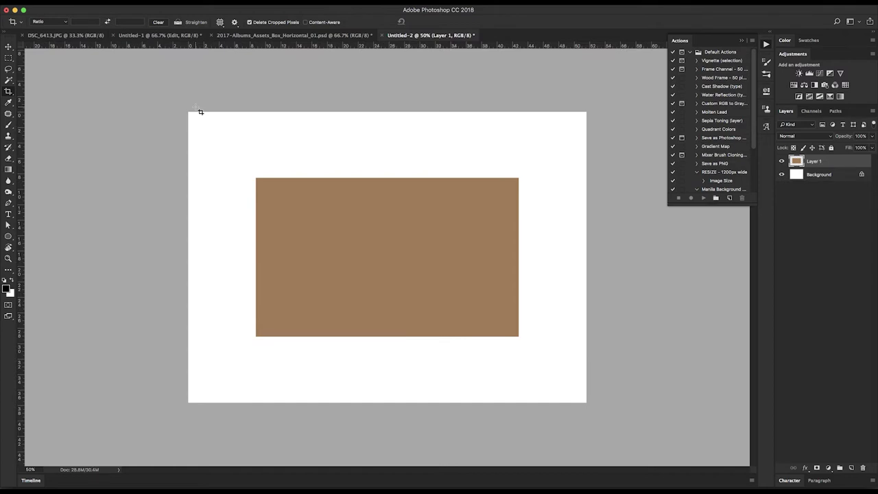
{"action": "key", "text": "v"}
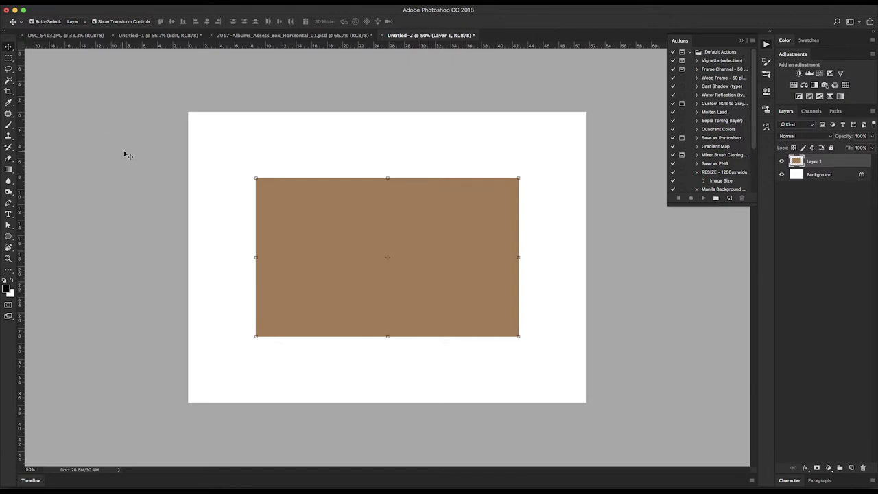
Drag ruler guides onto the tan rectangle's top, left, bottom and right edges.
{"action": "key", "text": "super+r"}
{"action": "key", "text": "super+r"}
{"action": "left_click_drag", "start_coordinate": [391, 46], "coordinate": [359, 177]}
{"action": "left_click", "coordinate": [98, 4]}
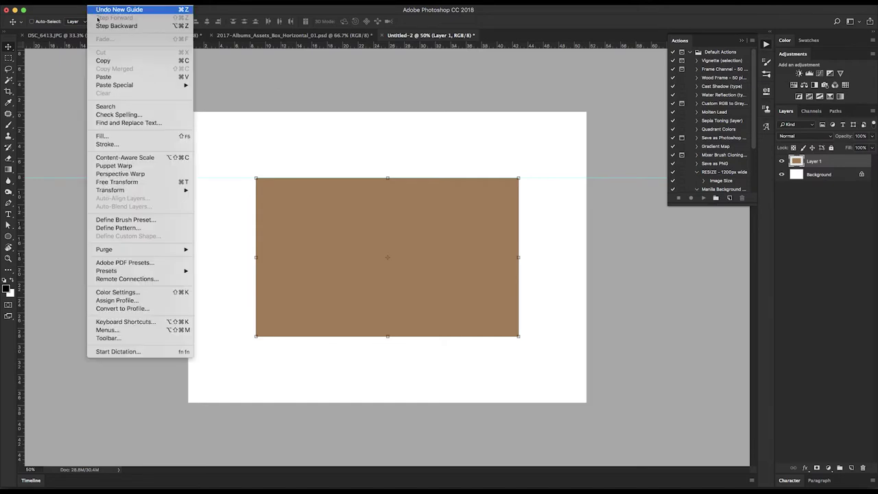
{"action": "mouse_move", "coordinate": [187, 191]}
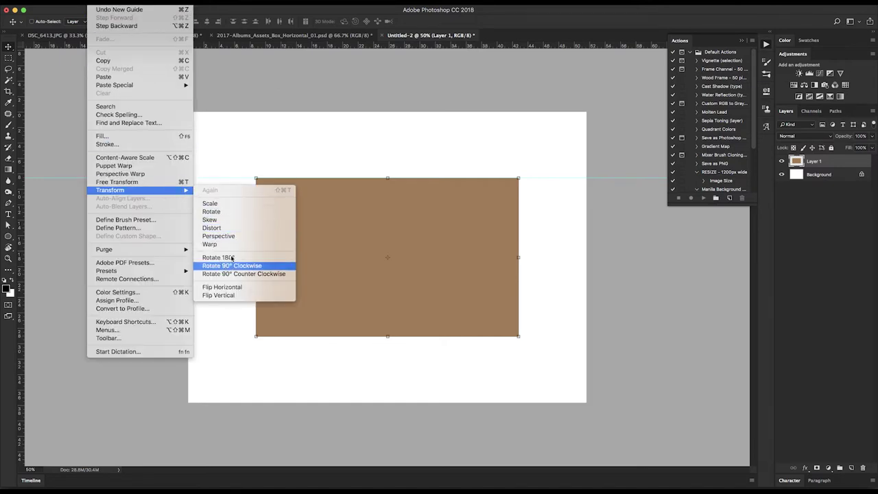
{"action": "left_click", "coordinate": [256, 143]}
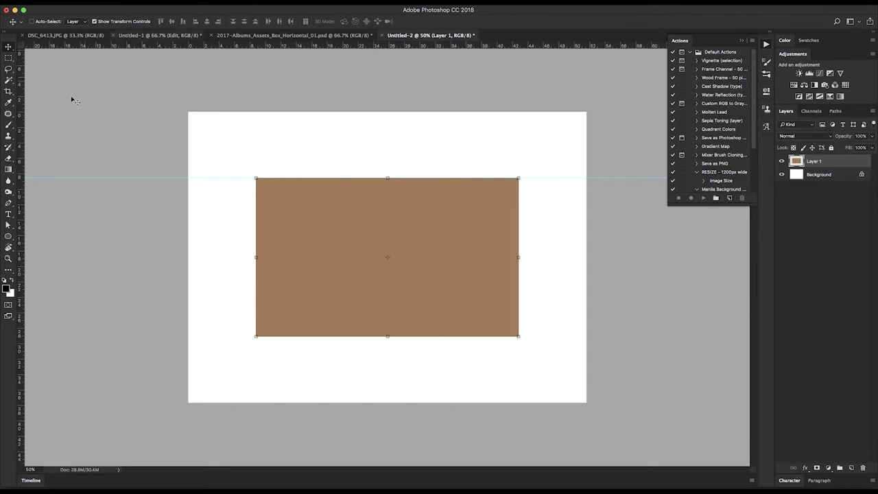
{"action": "left_click_drag", "start_coordinate": [21, 245], "coordinate": [256, 221]}
{"action": "left_click_drag", "start_coordinate": [392, 48], "coordinate": [350, 337]}
{"action": "left_click_drag", "start_coordinate": [23, 215], "coordinate": [519, 229]}
Switch to the DSC_6413.JPG document, then open Assets > Photo Library in Finder.
{"action": "left_click", "coordinate": [66, 36]}
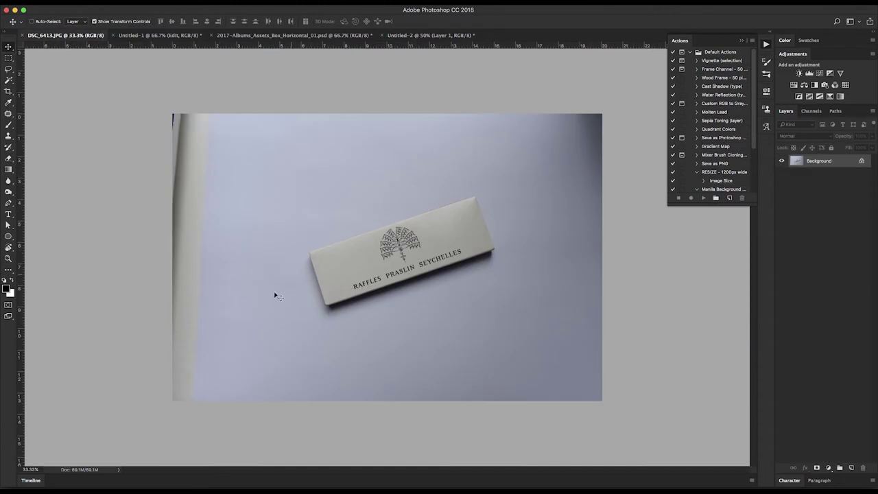
{"action": "mouse_move", "coordinate": [247, 481]}
{"action": "left_click", "coordinate": [191, 480]}
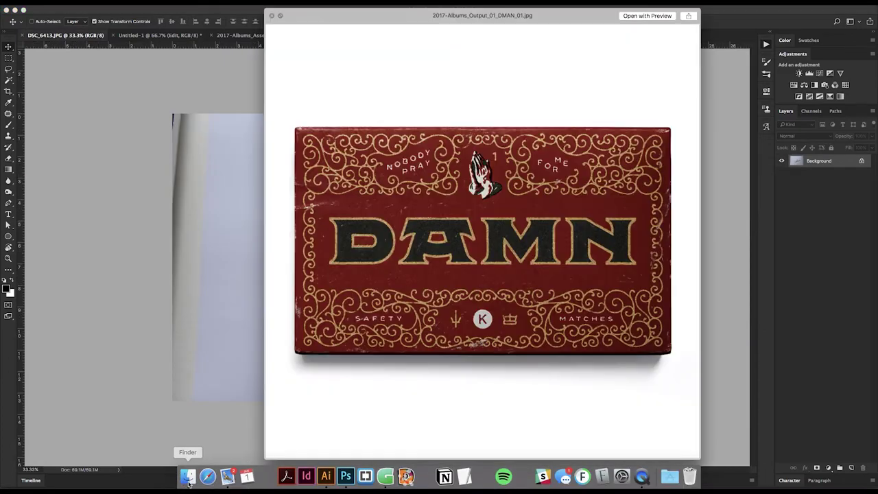
{"action": "key", "text": "space"}
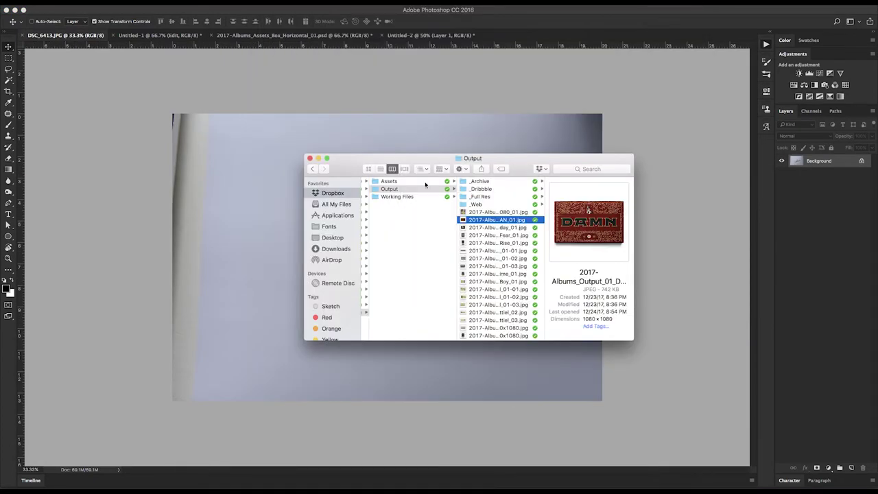
{"action": "left_click", "coordinate": [424, 182]}
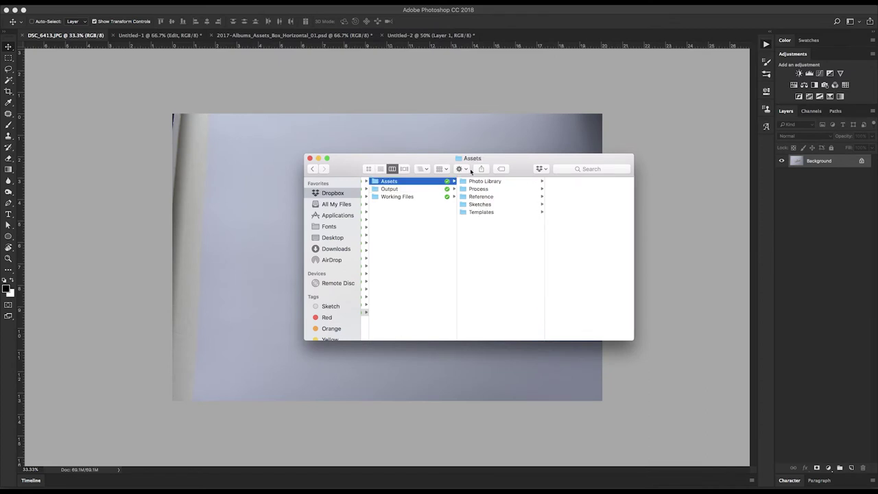
{"action": "left_click", "coordinate": [508, 182]}
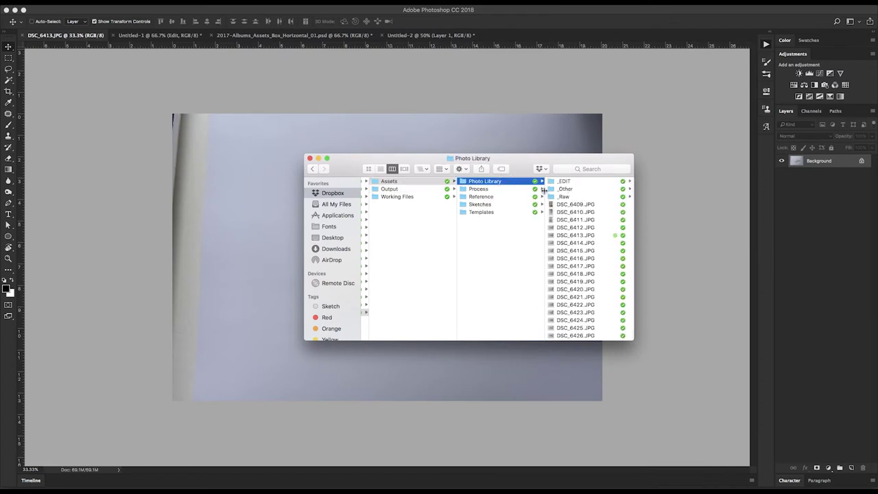
{"action": "left_click_drag", "start_coordinate": [544, 164], "coordinate": [664, 79]}
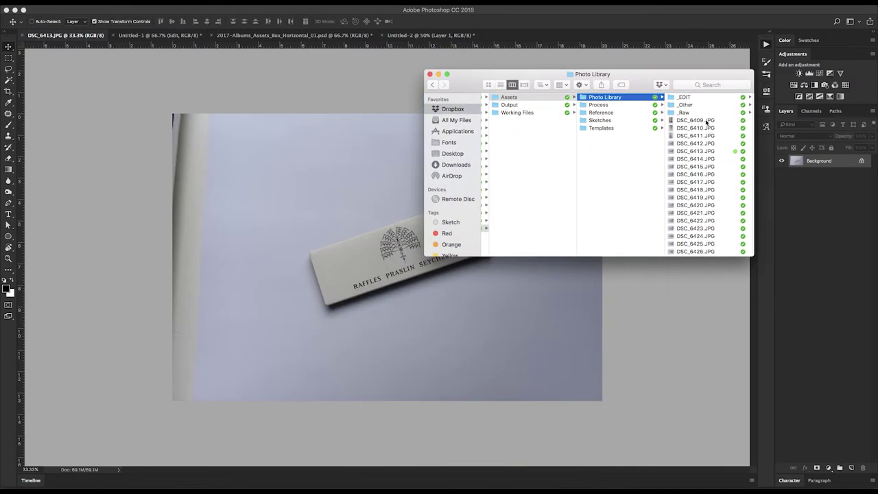
Quick Look photos DSC_6409, DSC_6413 and DSC_6416 in the Photo Library.
{"action": "left_click", "coordinate": [706, 121]}
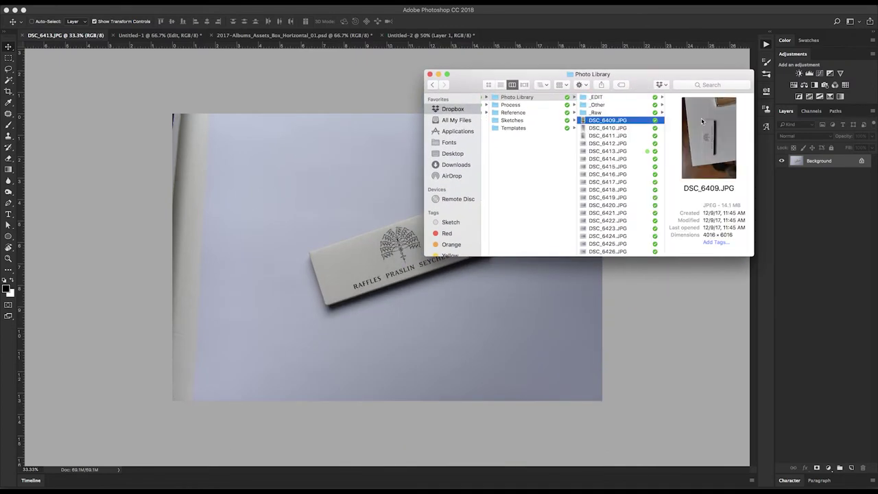
{"action": "key", "text": "space"}
{"action": "key", "text": "space"}
{"action": "left_click", "coordinate": [618, 152]}
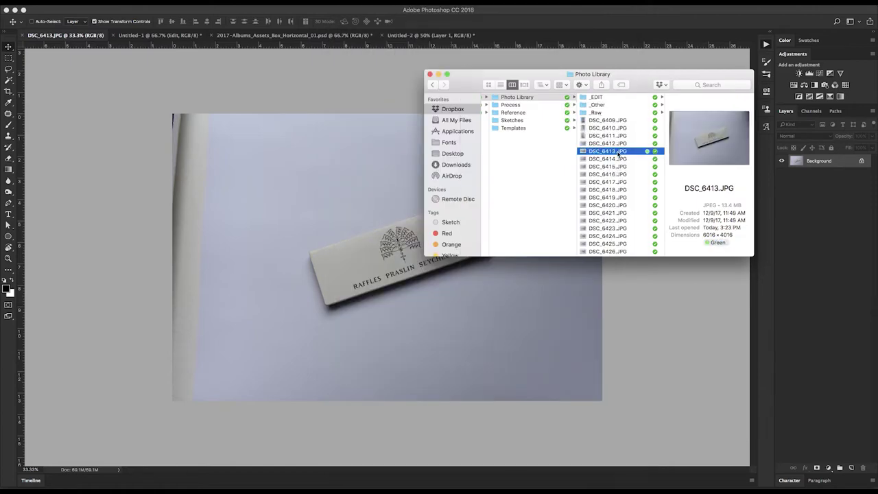
{"action": "key", "text": "space"}
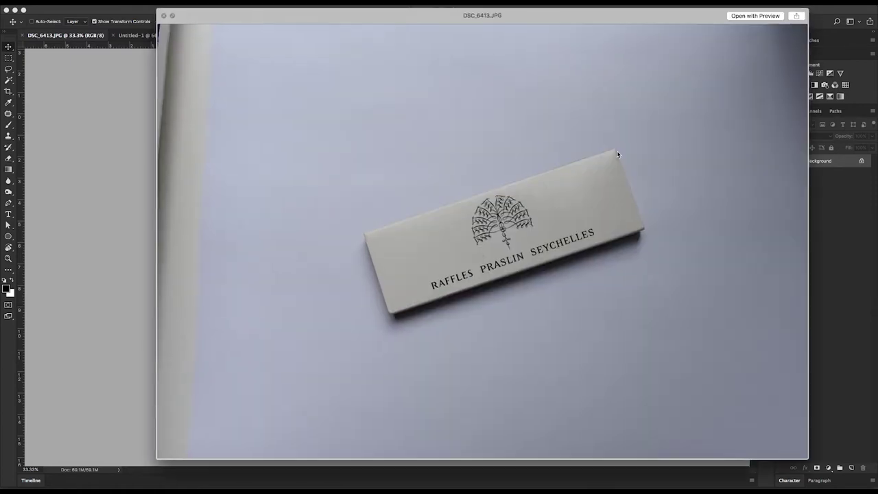
{"action": "key", "text": "space"}
{"action": "left_click", "coordinate": [624, 162]}
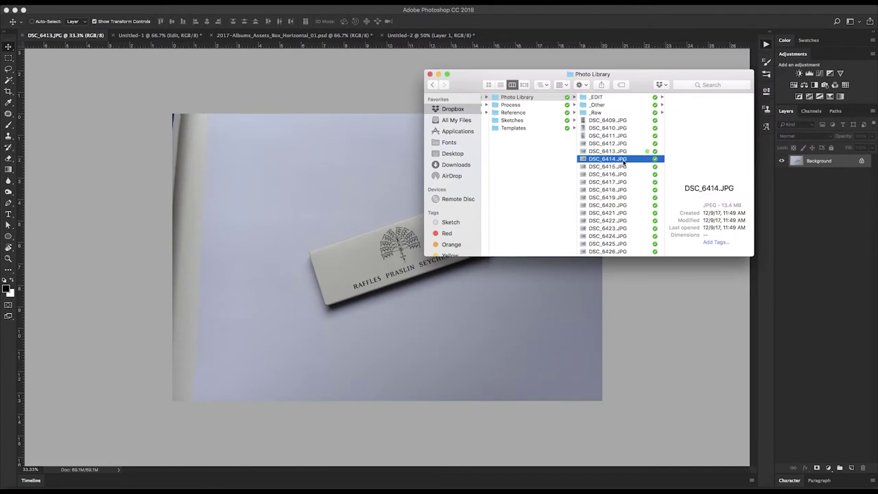
{"action": "left_click", "coordinate": [621, 174]}
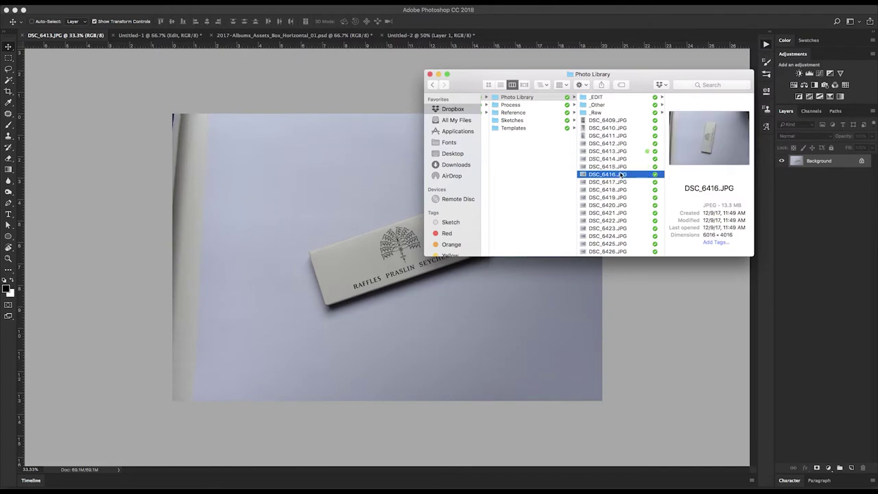
{"action": "key", "text": "space"}
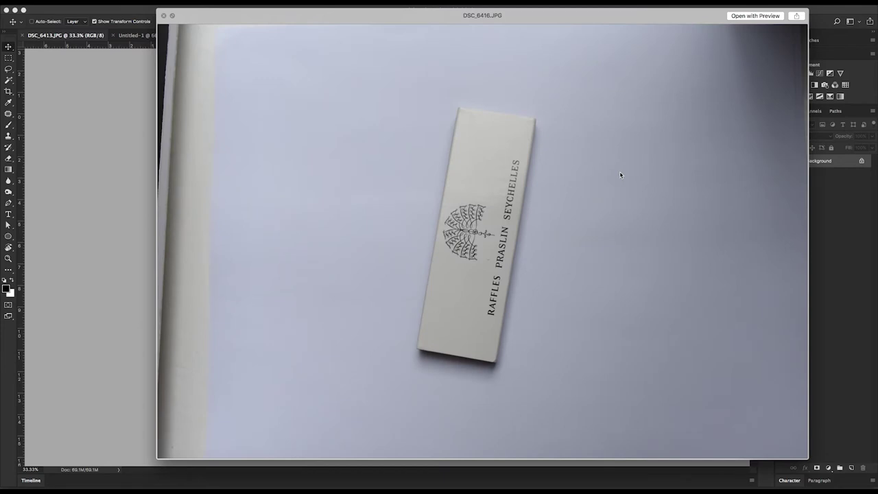
{"action": "key", "text": "space"}
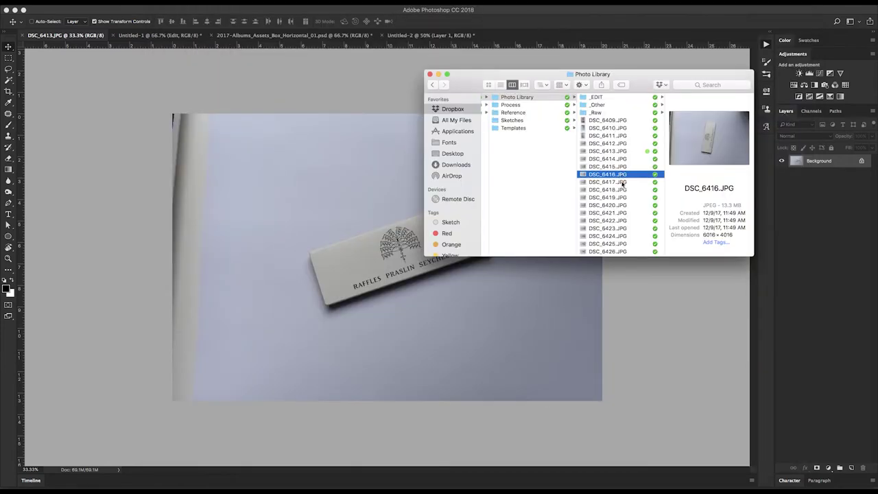
Preview DSC_6417.JPG, then select DSC_6418.JPG and DSC_6420.JPG.
{"action": "left_click", "coordinate": [623, 182]}
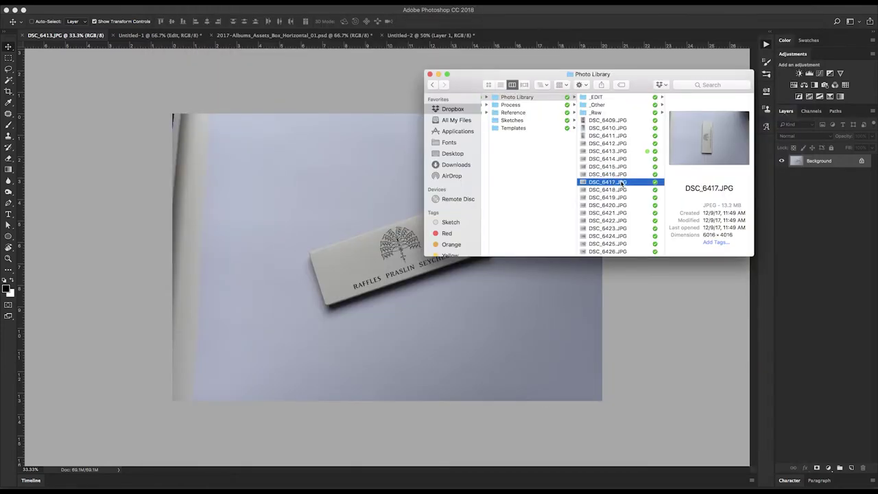
{"action": "key", "text": "space"}
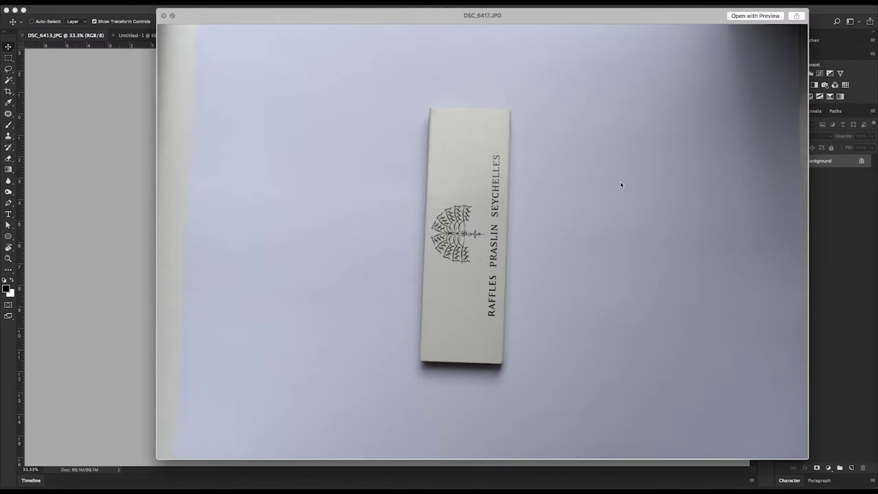
{"action": "key", "text": "space"}
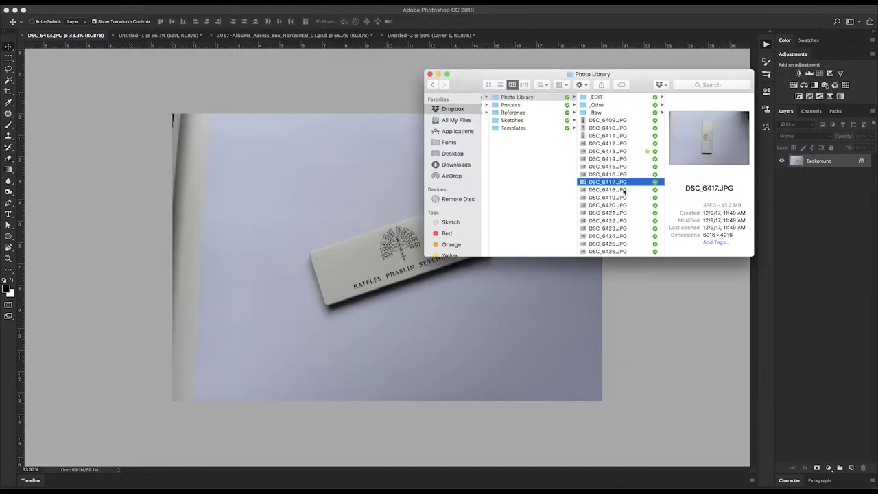
{"action": "left_click", "coordinate": [623, 191]}
{"action": "left_click", "coordinate": [622, 206]}
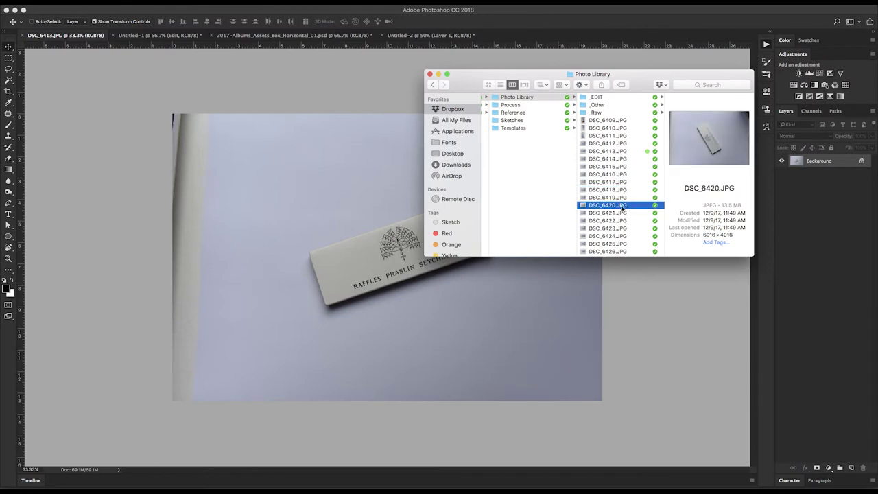
{"action": "key", "text": "space"}
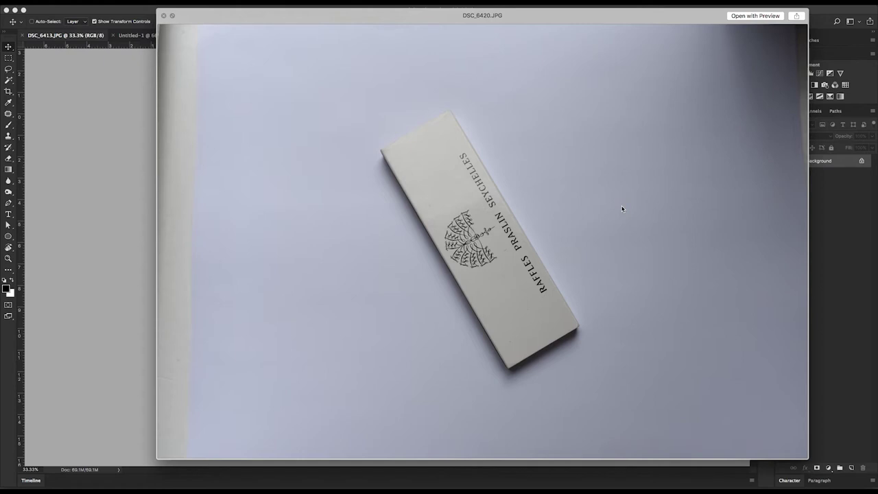
{"action": "key", "text": "space"}
{"action": "left_click", "coordinate": [621, 151]}
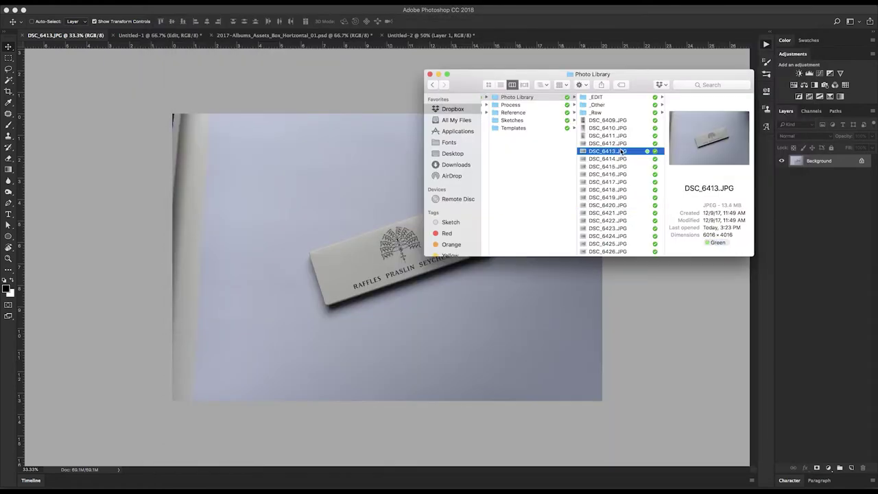
{"action": "key", "text": "space"}
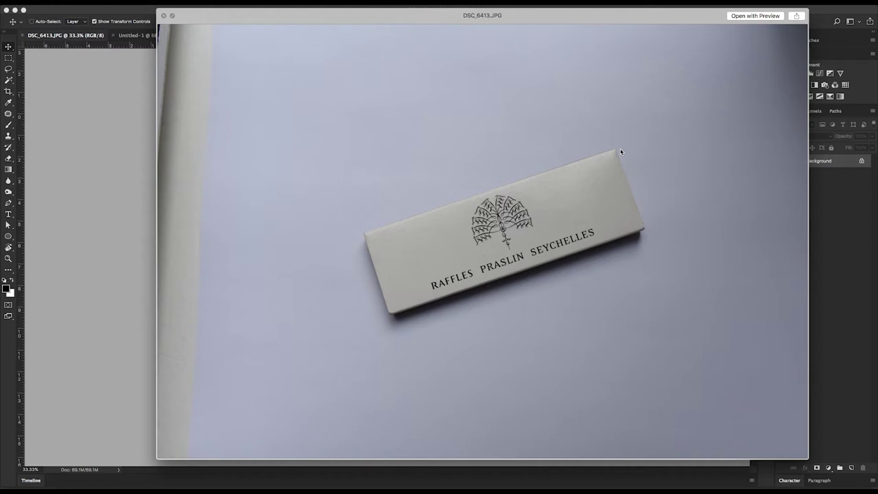
{"action": "key", "text": "space"}
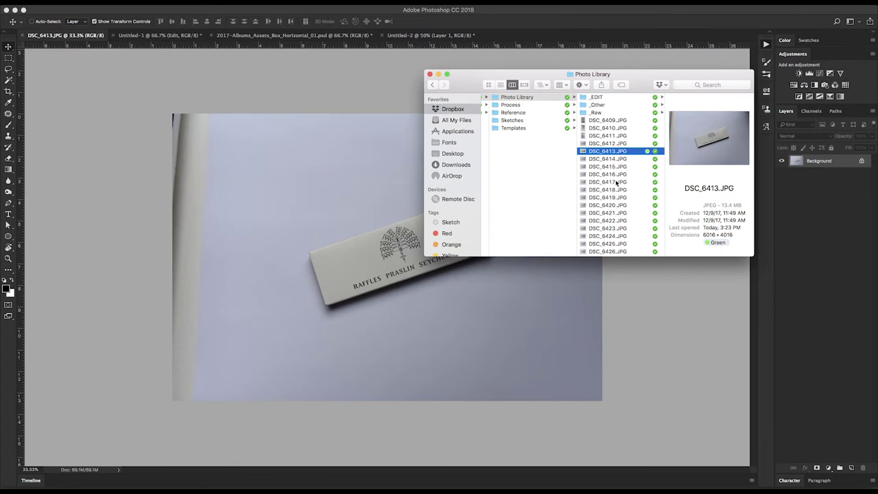
{"action": "scroll", "coordinate": [615, 178], "scroll_direction": "down", "scroll_amount": 5}
{"action": "left_click", "coordinate": [609, 201]}
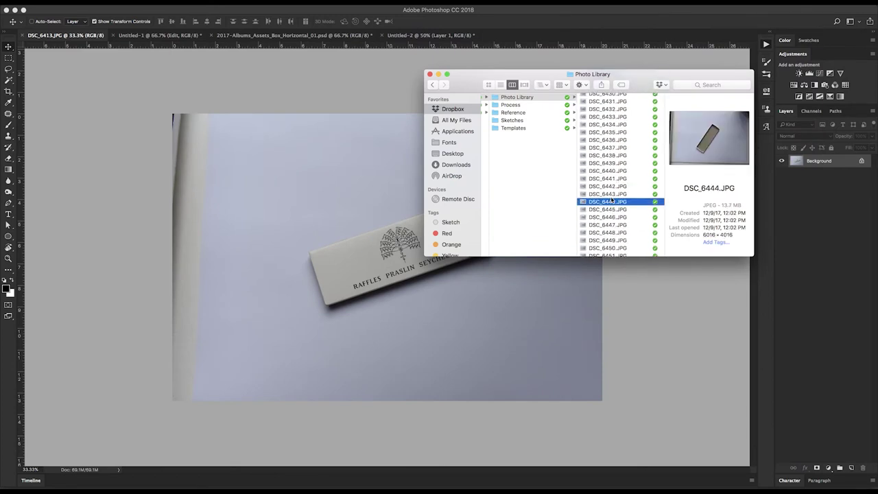
{"action": "key", "text": "space"}
{"action": "key", "text": "space"}
{"action": "scroll", "coordinate": [615, 190], "scroll_direction": "down", "scroll_amount": 10}
{"action": "left_click", "coordinate": [616, 182]}
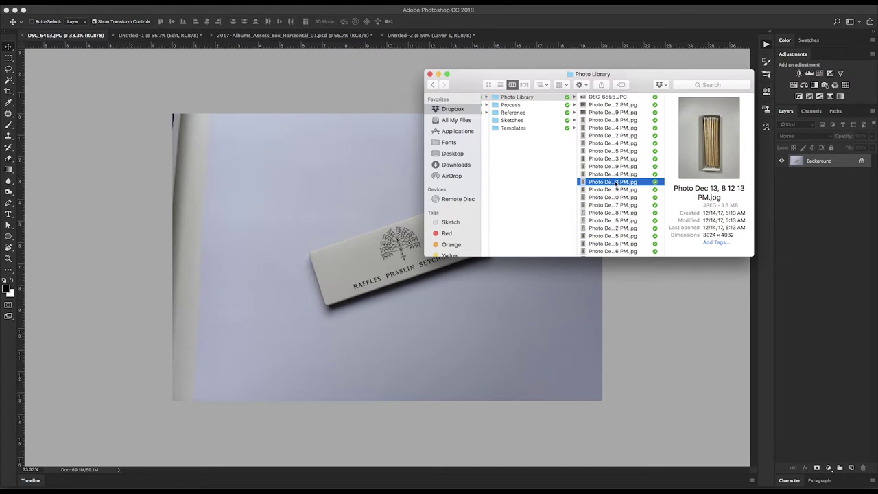
{"action": "key", "text": "space"}
{"action": "key", "text": "space"}
{"action": "scroll", "coordinate": [615, 184], "scroll_direction": "up", "scroll_amount": 10}
{"action": "left_click", "coordinate": [614, 174]}
{"action": "key", "text": "space"}
{"action": "key", "text": "space"}
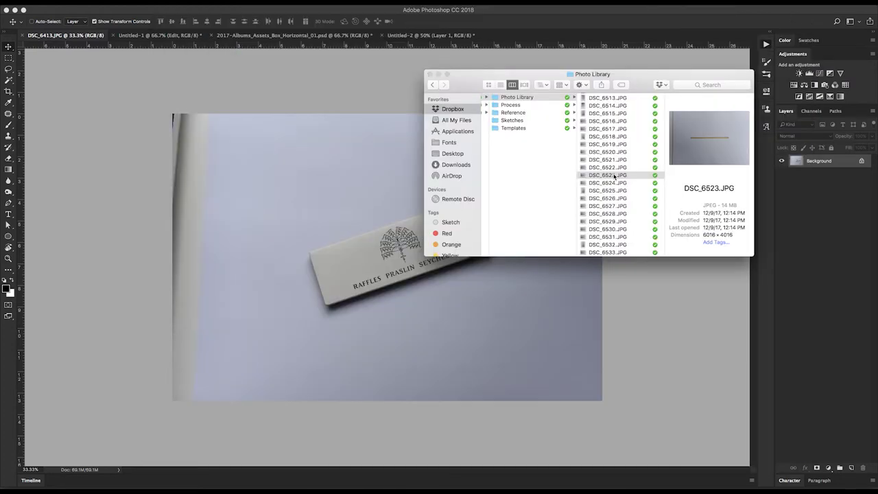
{"action": "scroll", "coordinate": [615, 177], "scroll_direction": "up", "scroll_amount": 15}
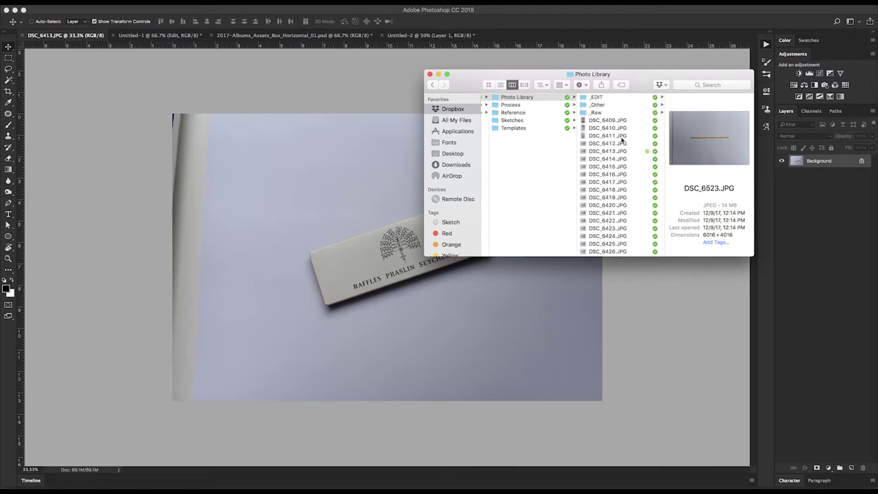
Open the _EDIT folder and preview the horizontal and vertical box PSDs.
{"action": "left_click", "coordinate": [626, 151]}
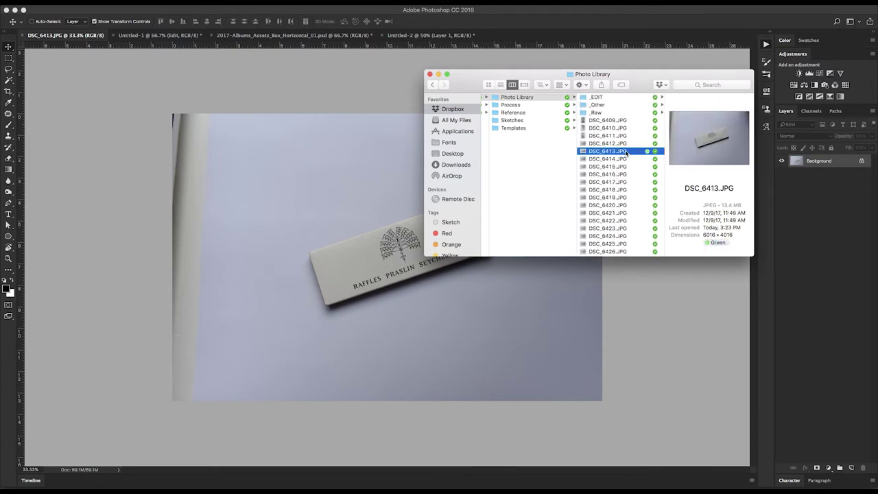
{"action": "left_click", "coordinate": [623, 98]}
{"action": "left_click", "coordinate": [696, 100]}
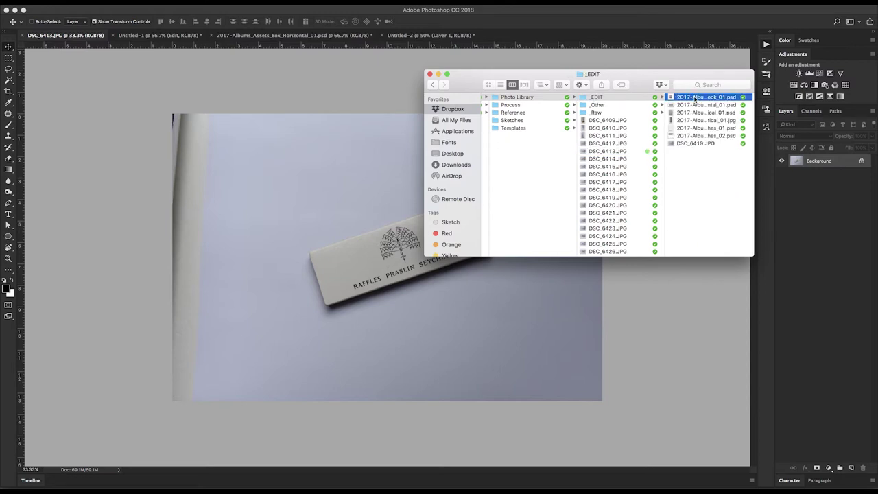
{"action": "key", "text": "Down"}
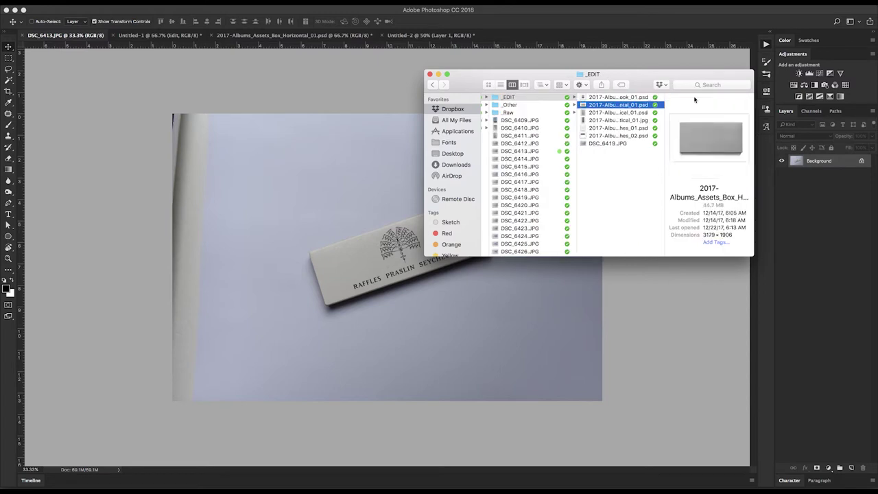
{"action": "key", "text": "Down"}
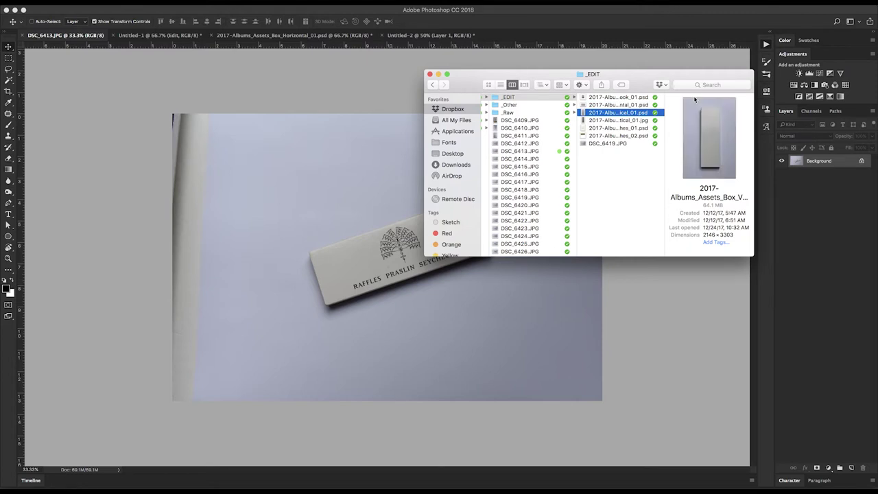
{"action": "key", "text": "space"}
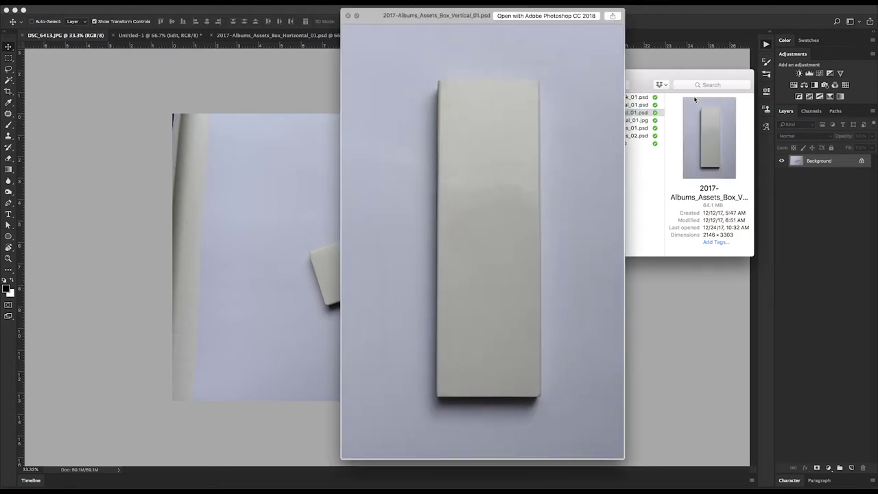
{"action": "key", "text": "Up"}
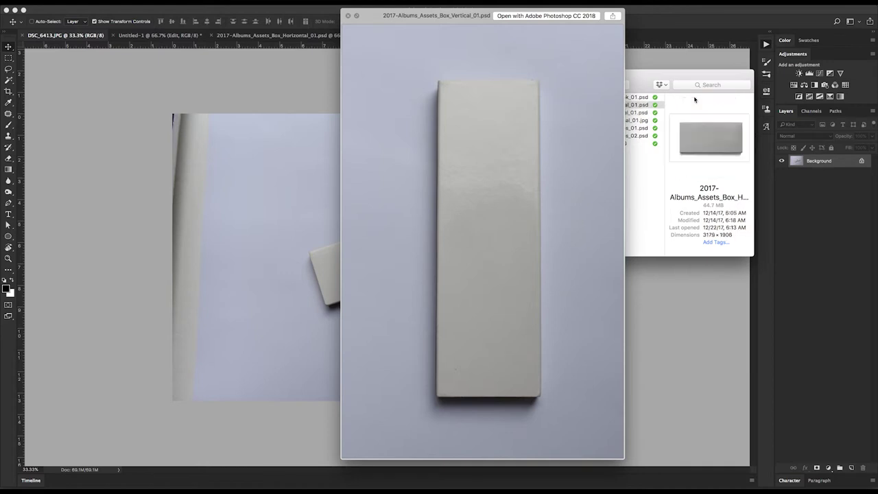
{"action": "key", "text": "space"}
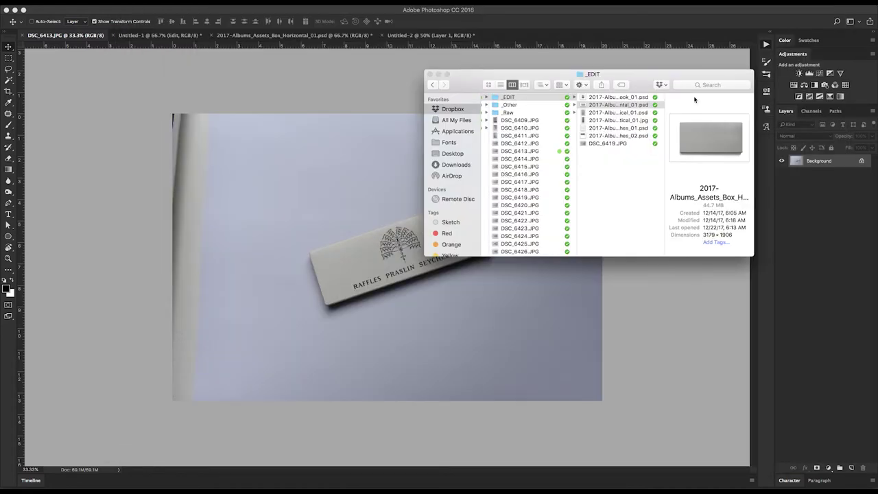
Preview the matches PSD and DSC_6419.JPG, then return to Photoshop.
{"action": "key", "text": "Down"}
{"action": "key", "text": "Down"}
{"action": "key", "text": "Down"}
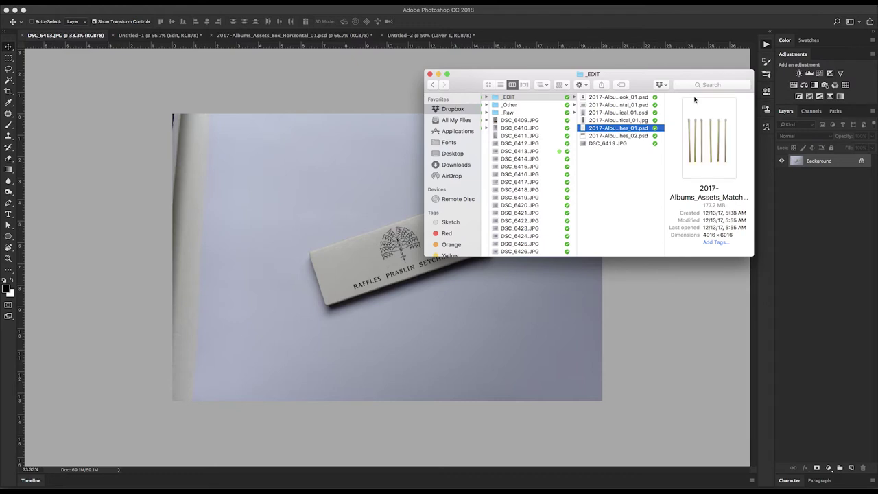
{"action": "key", "text": "space"}
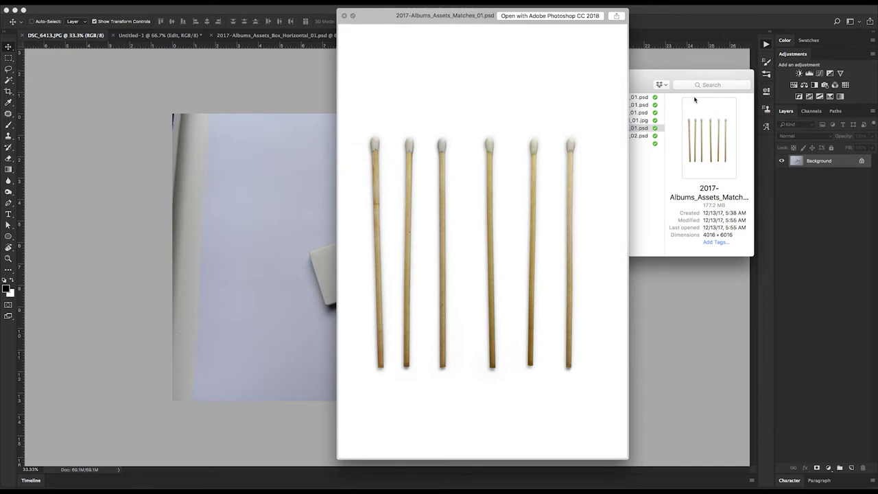
{"action": "key", "text": "space"}
{"action": "key", "text": "Down"}
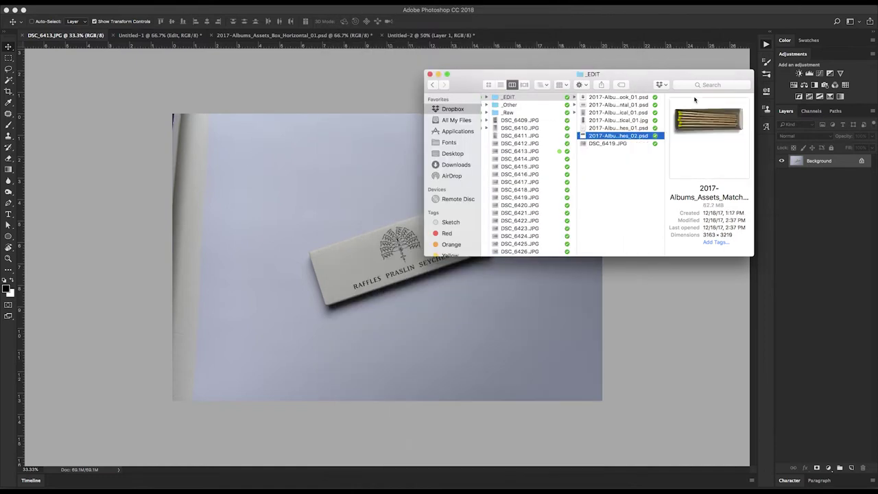
{"action": "key", "text": "Down"}
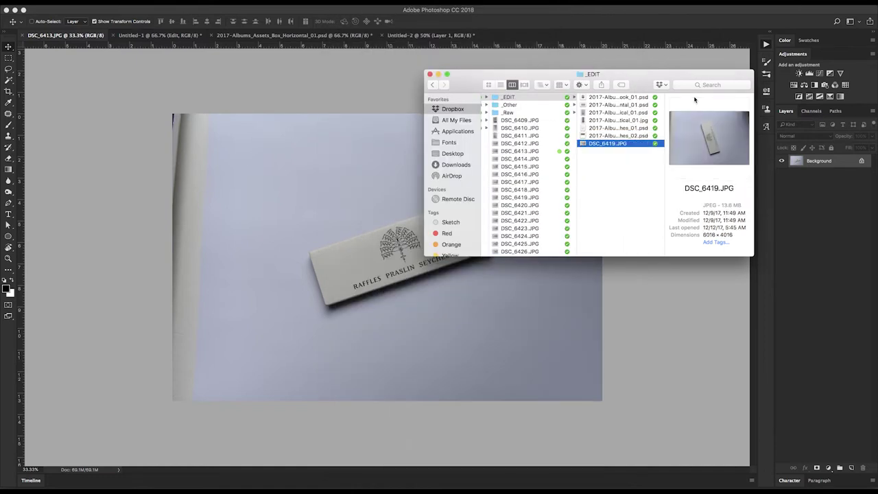
{"action": "key", "text": "space"}
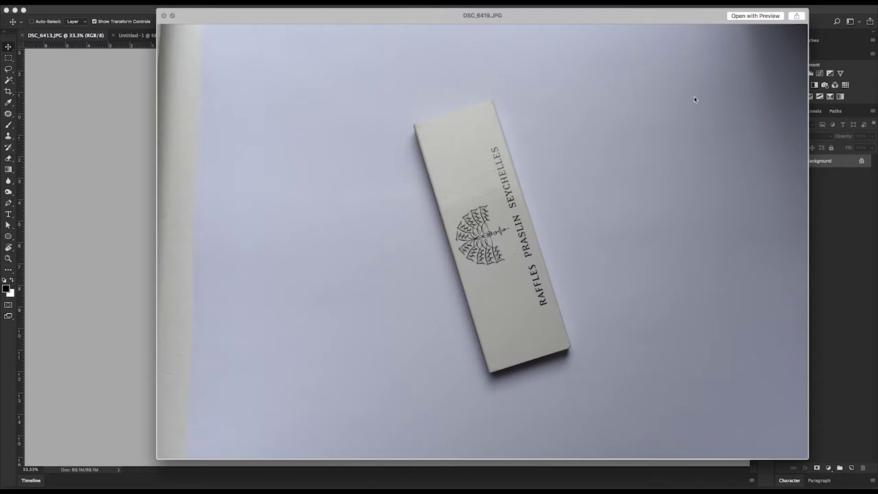
{"action": "key", "text": "space"}
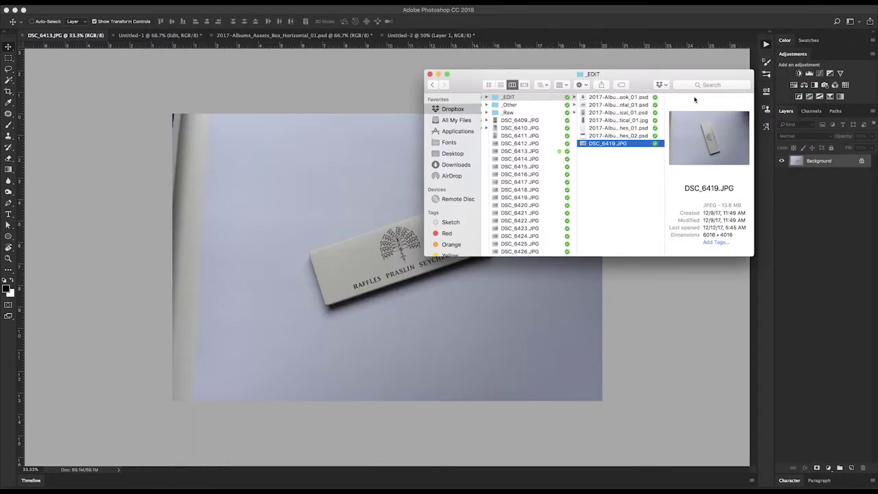
{"action": "key", "text": "space"}
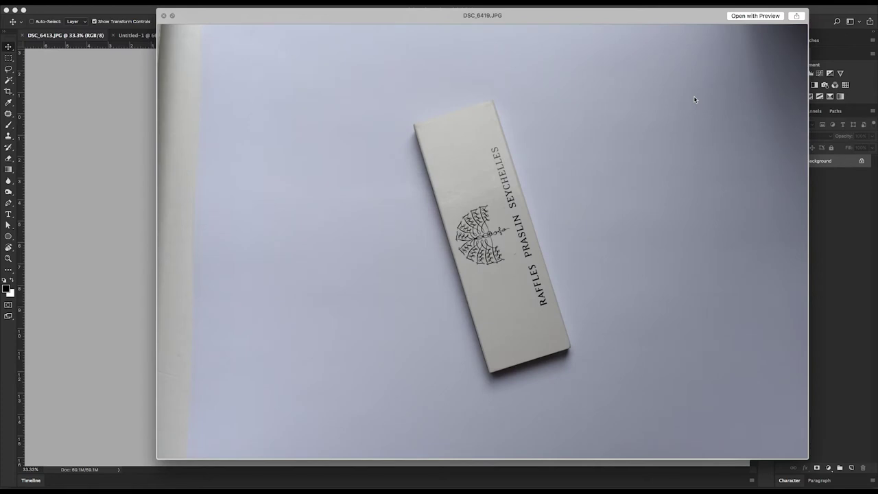
{"action": "key", "text": "space"}
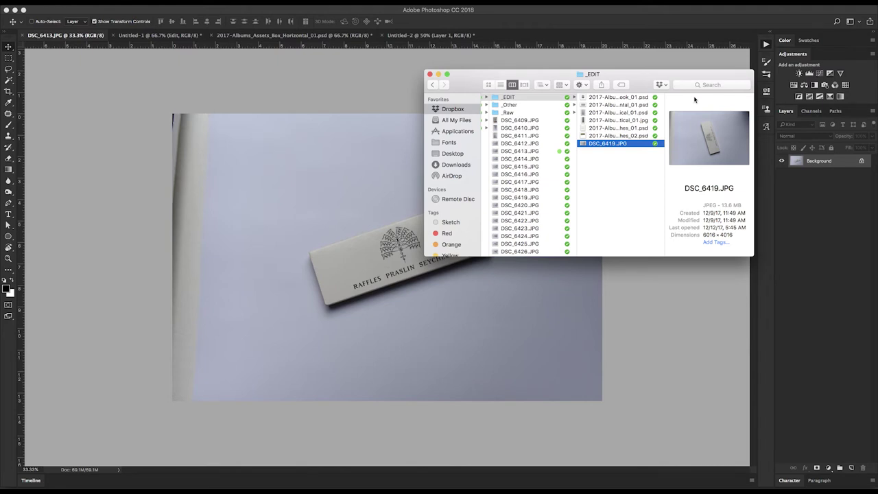
{"action": "left_click", "coordinate": [350, 143]}
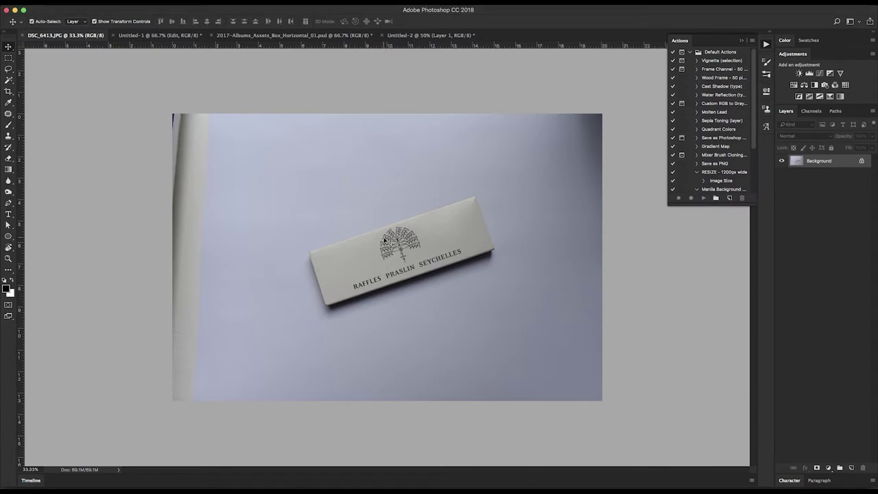
Straighten the DSC_6413 photo along the matchbox's top edge with the Crop tool.
{"action": "scroll", "coordinate": [386, 259], "scroll_direction": "up", "scroll_amount": 1}
{"action": "key", "text": "c"}
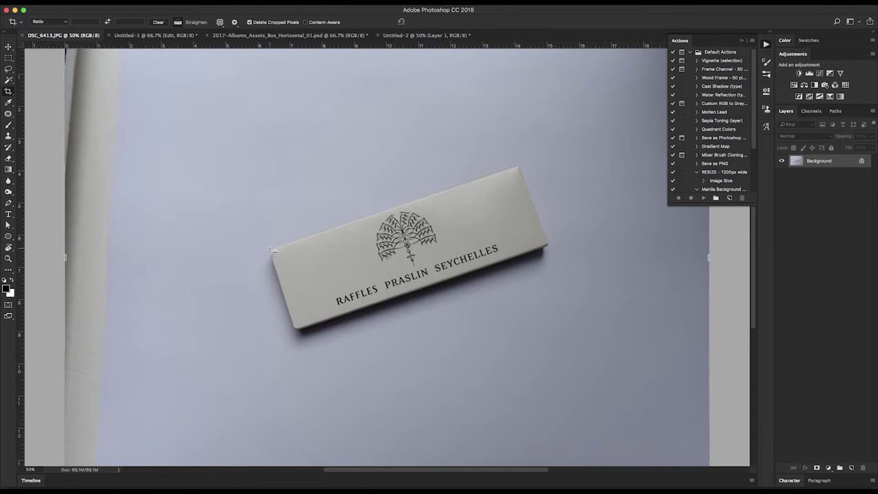
{"action": "left_click_drag", "start_coordinate": [269, 249], "coordinate": [518, 164]}
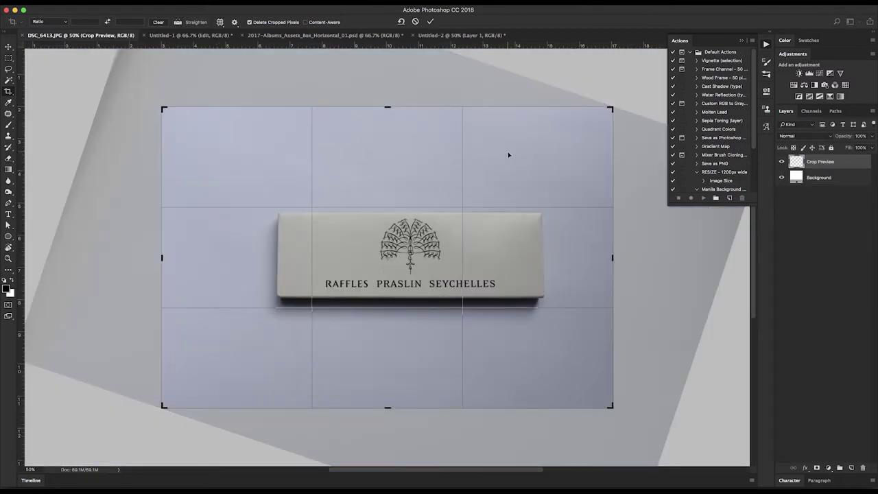
{"action": "key", "text": "Escape"}
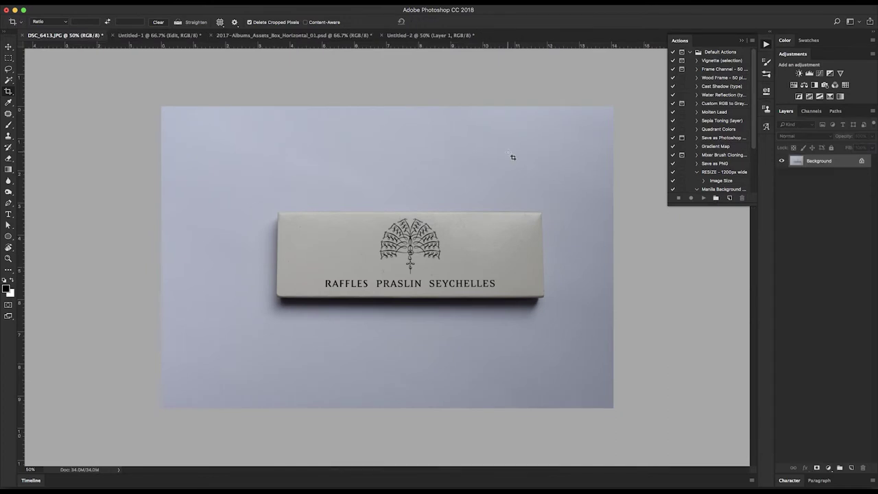
Draw and clear a marquee around the box, then close DSC_6413 without saving.
{"action": "key", "text": "m"}
{"action": "left_click_drag", "start_coordinate": [228, 187], "coordinate": [589, 354]}
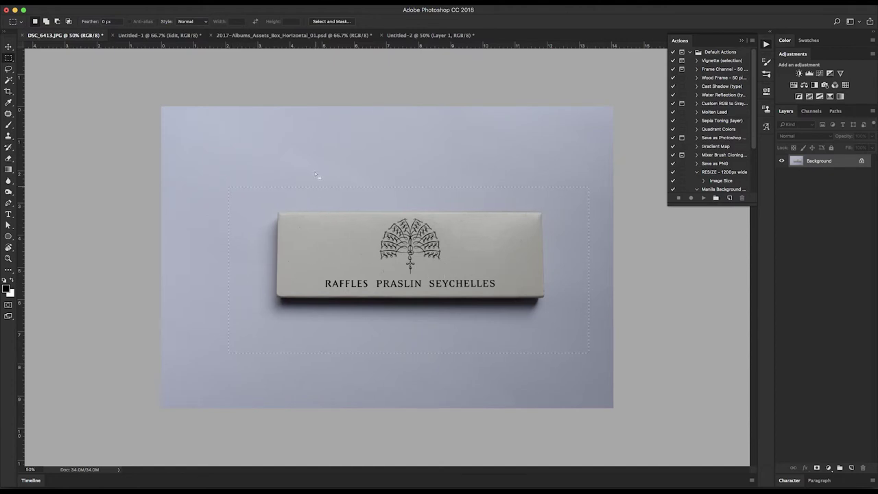
{"action": "left_click", "coordinate": [364, 138]}
{"action": "key", "text": "super+w"}
{"action": "left_click", "coordinate": [410, 161]}
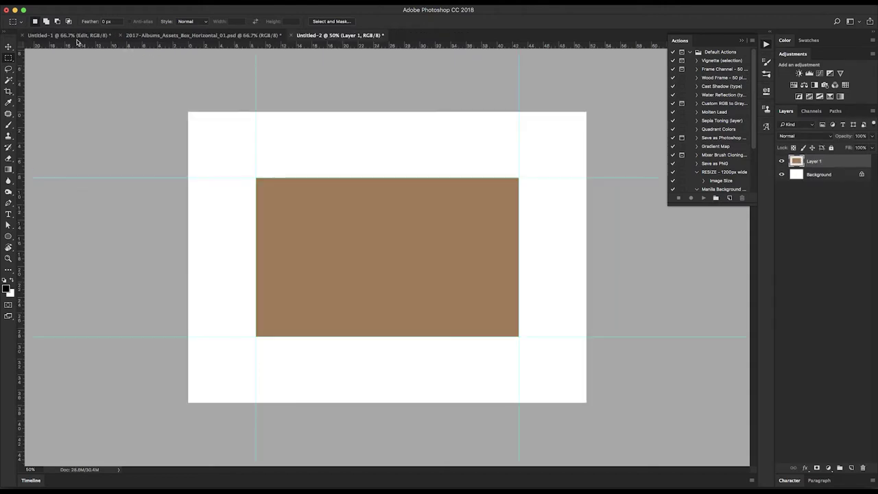
In Untitled-1, toggle the Edit layer against Original, then select Original and the Patch Tool.
{"action": "left_click", "coordinate": [79, 34]}
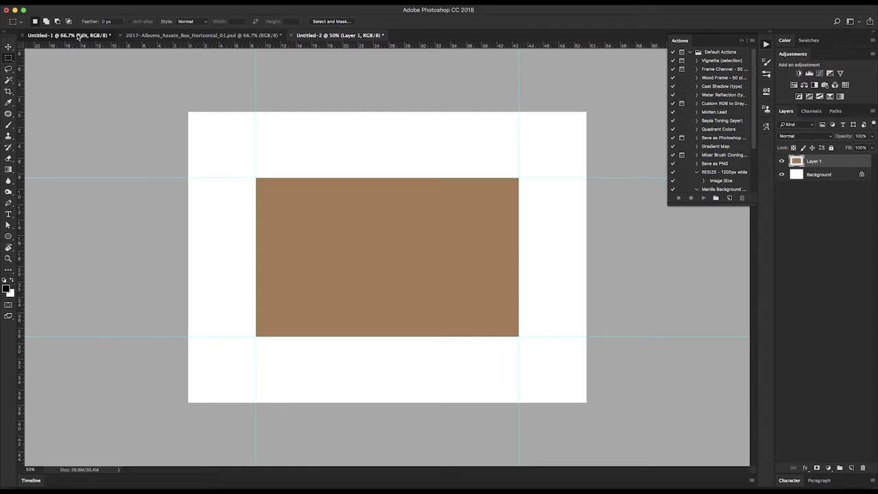
{"action": "left_click", "coordinate": [782, 159]}
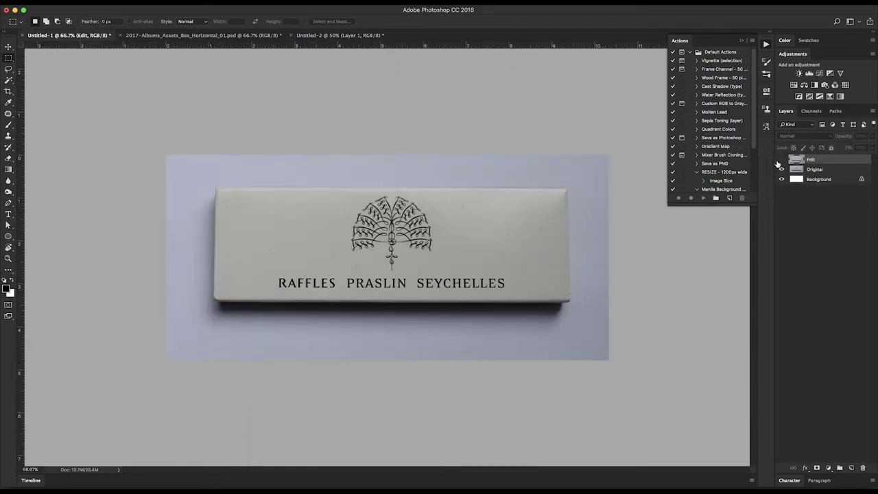
{"action": "left_click", "coordinate": [833, 169]}
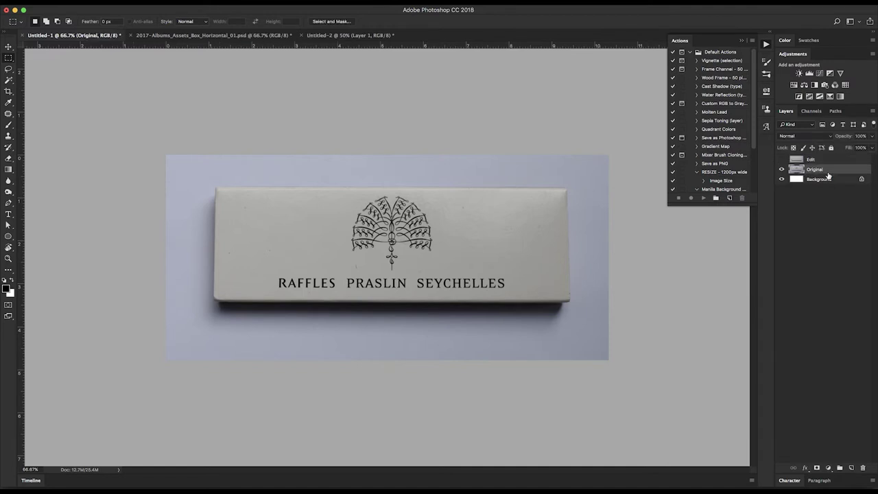
{"action": "left_click", "coordinate": [783, 160]}
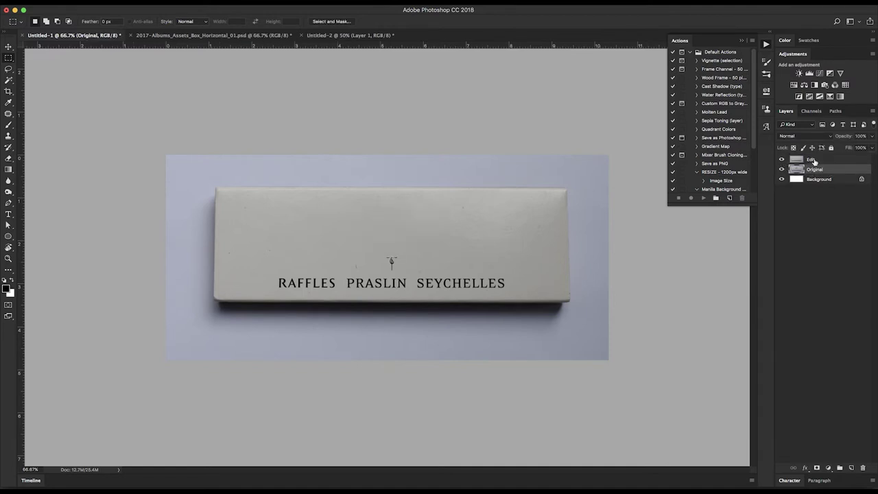
{"action": "left_click", "coordinate": [825, 160]}
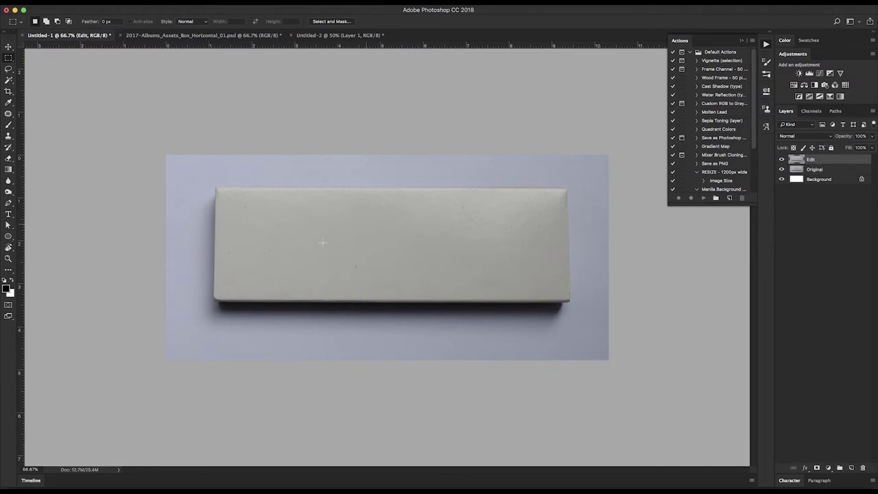
{"action": "left_click", "coordinate": [783, 160]}
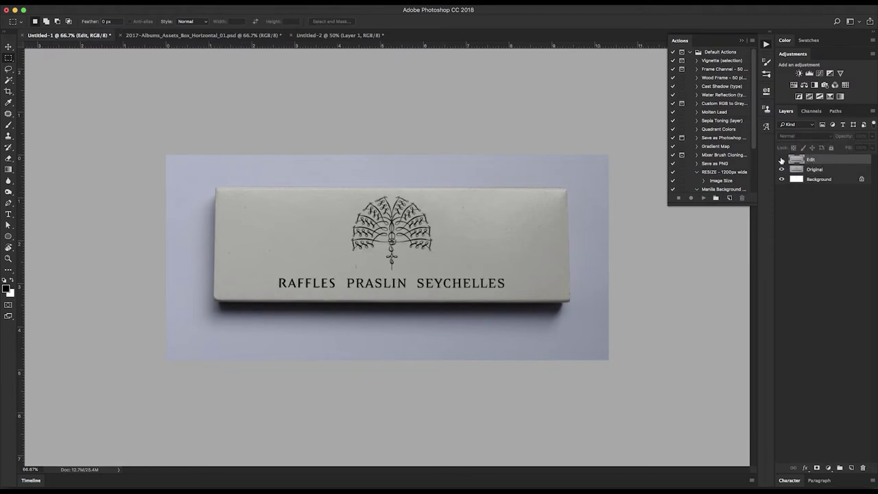
{"action": "left_click", "coordinate": [832, 172]}
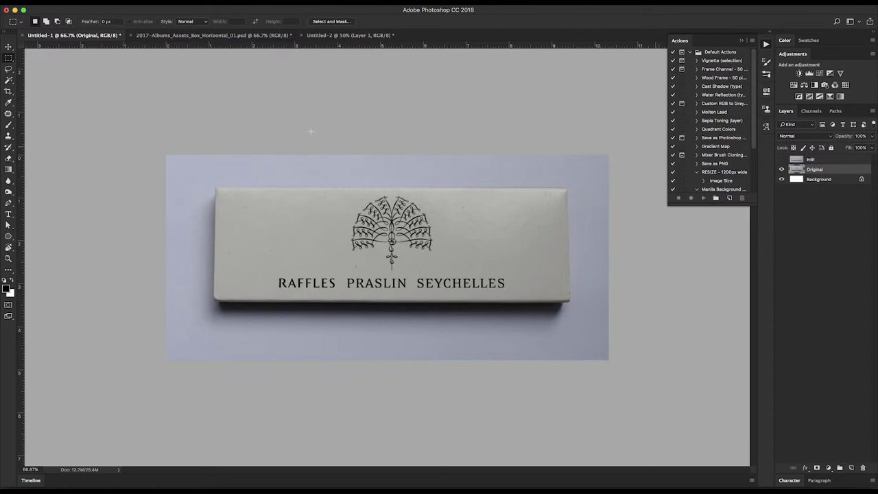
{"action": "left_click", "coordinate": [9, 115]}
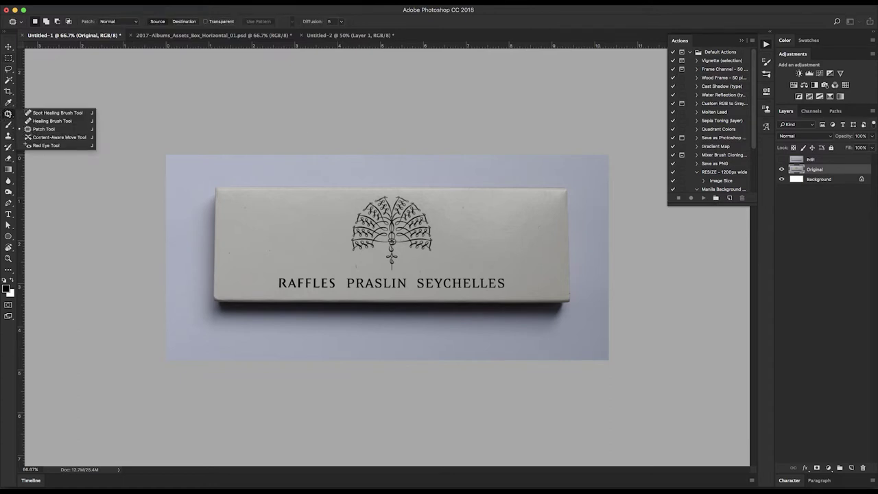
Patch the word RAFFLES off the box with the Patch Tool.
{"action": "left_click", "coordinate": [295, 277]}
{"action": "left_click", "coordinate": [276, 274]}
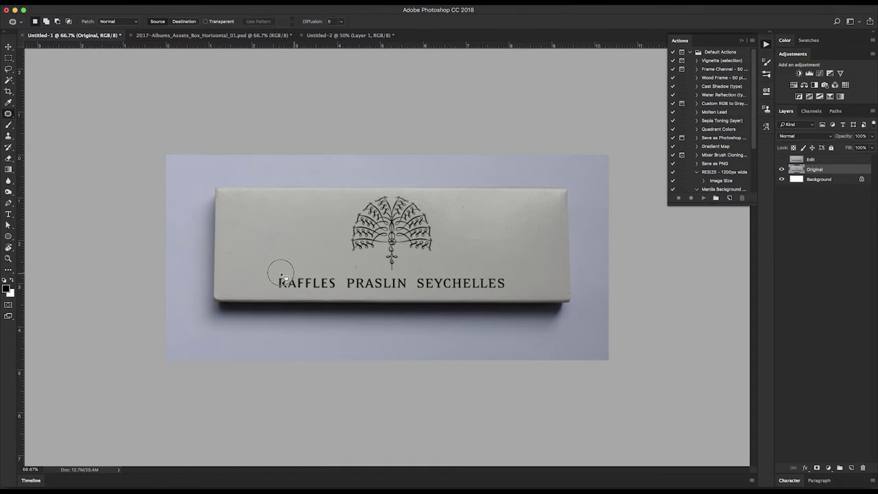
{"action": "mouse_move", "coordinate": [277, 275]}
{"action": "left_mouse_down"}
{"action": "mouse_move", "coordinate": [262, 291]}
{"action": "mouse_move", "coordinate": [341, 293]}
{"action": "mouse_move", "coordinate": [308, 250]}
{"action": "mouse_move", "coordinate": [308, 229]}
{"action": "left_mouse_up"}
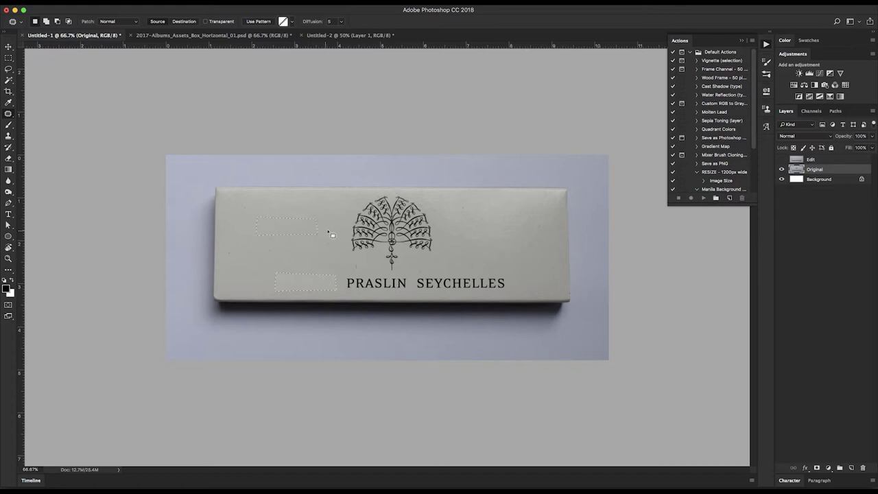
Draw a rectangular marquee selection around the tree logo.
{"action": "key", "text": "m"}
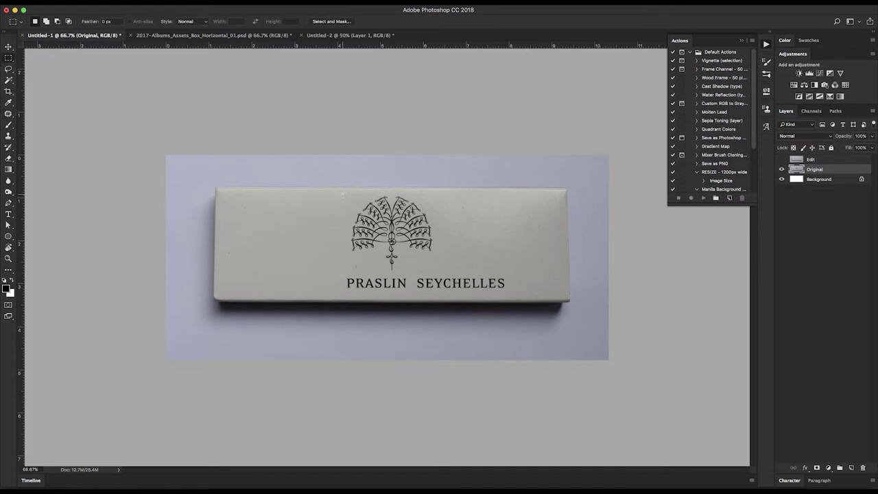
{"action": "left_click_drag", "start_coordinate": [341, 194], "coordinate": [436, 273]}
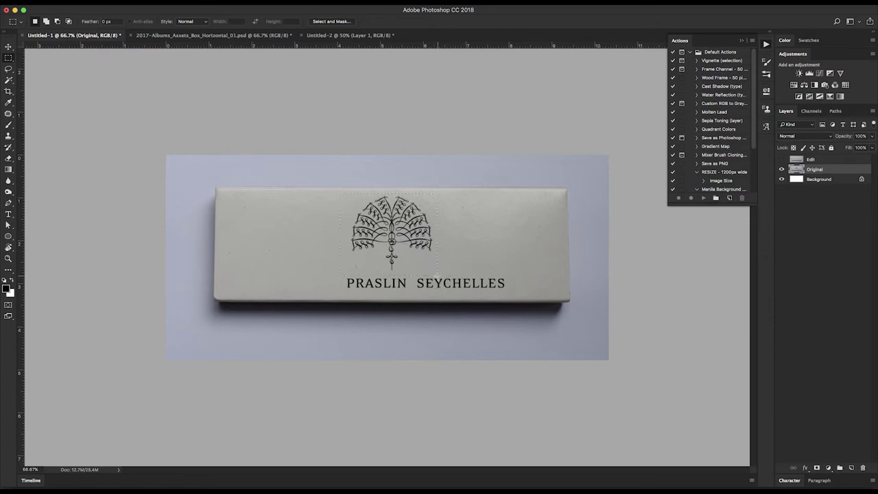
{"action": "left_click", "coordinate": [100, 6]}
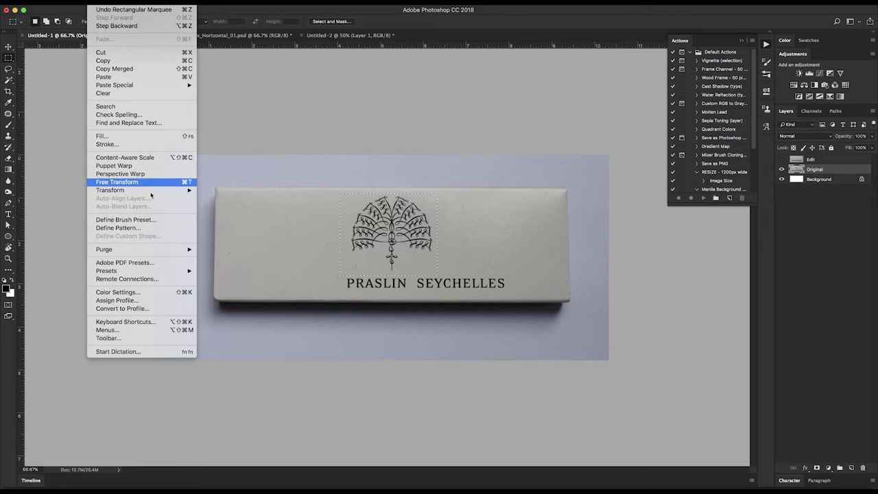
Content-Aware fill the logo area, show the Edit layer, and bring Untitled-2 forward.
{"action": "left_click", "coordinate": [144, 136]}
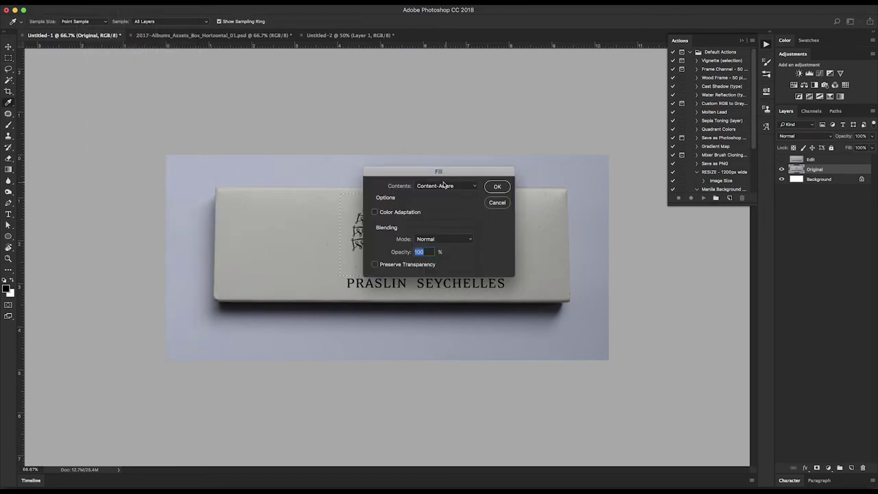
{"action": "left_click", "coordinate": [498, 187]}
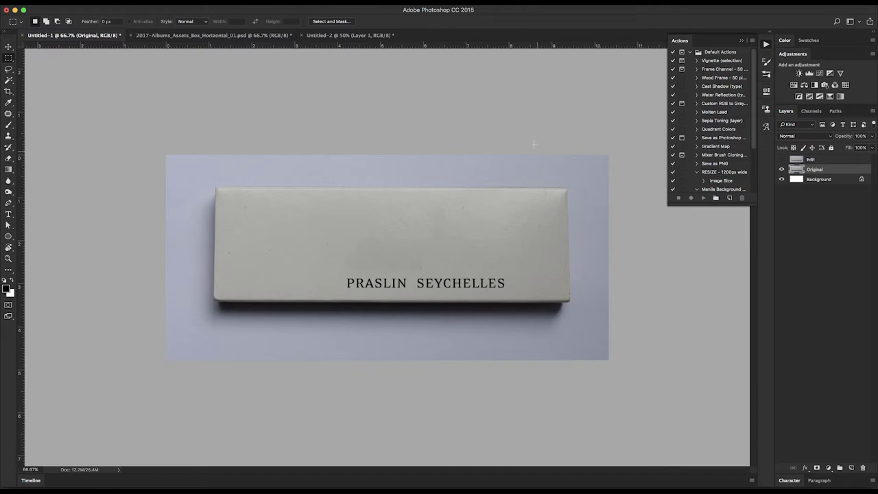
{"action": "left_click", "coordinate": [783, 159]}
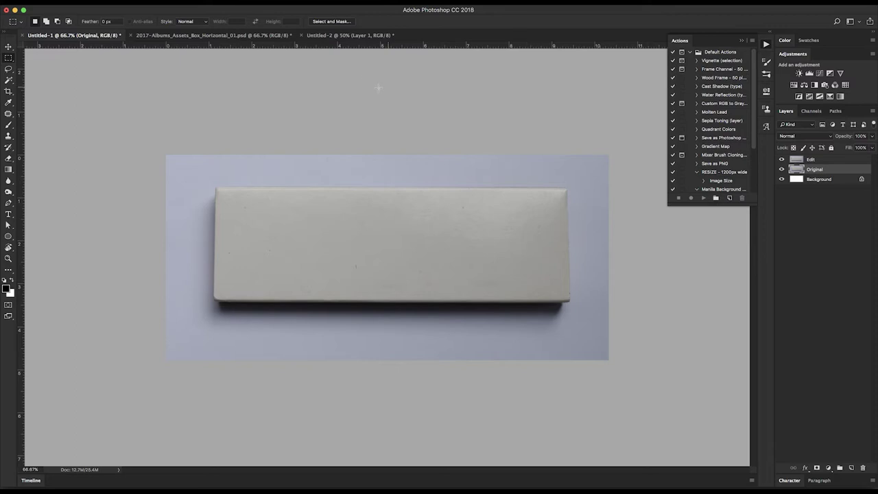
{"action": "left_click", "coordinate": [350, 35]}
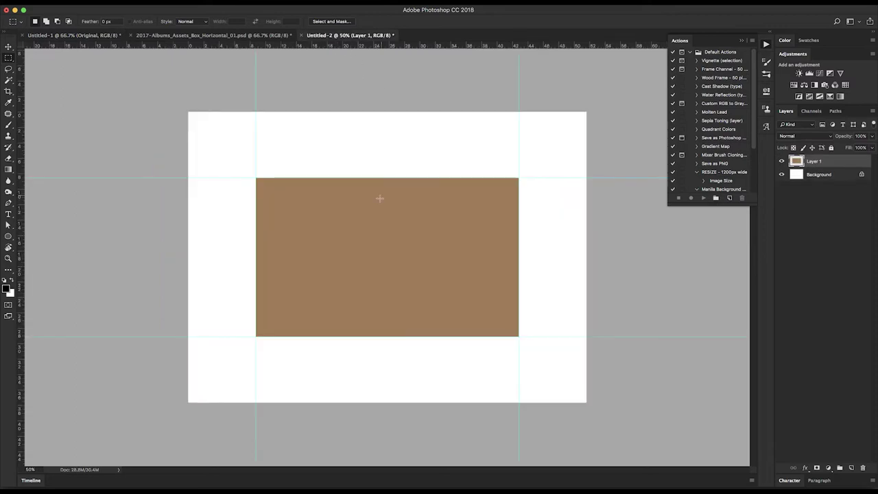
Drag the brown Layer 1 rectangle from Untitled-2 into the Untitled-1 box photo.
{"action": "key", "text": "v"}
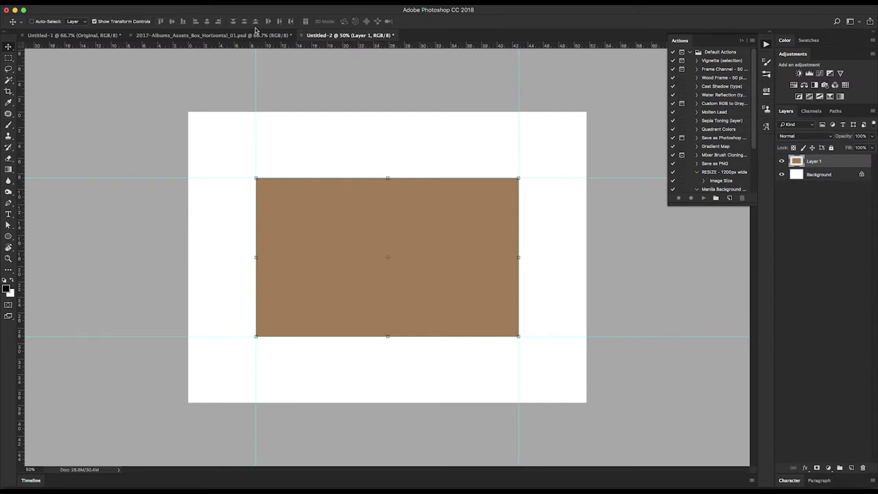
{"action": "left_click", "coordinate": [171, 31]}
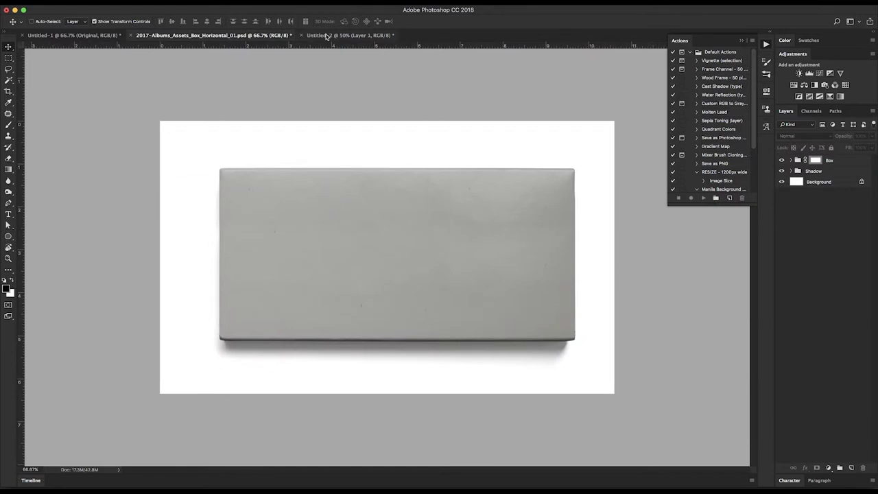
{"action": "left_click", "coordinate": [331, 35]}
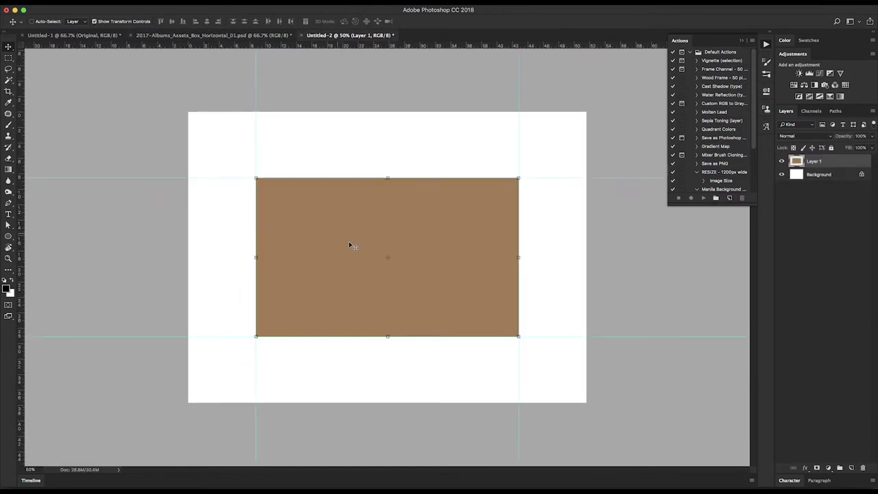
{"action": "left_click_drag", "start_coordinate": [462, 247], "coordinate": [425, 210]}
{"action": "left_click", "coordinate": [335, 35]}
{"action": "left_click", "coordinate": [101, 34]}
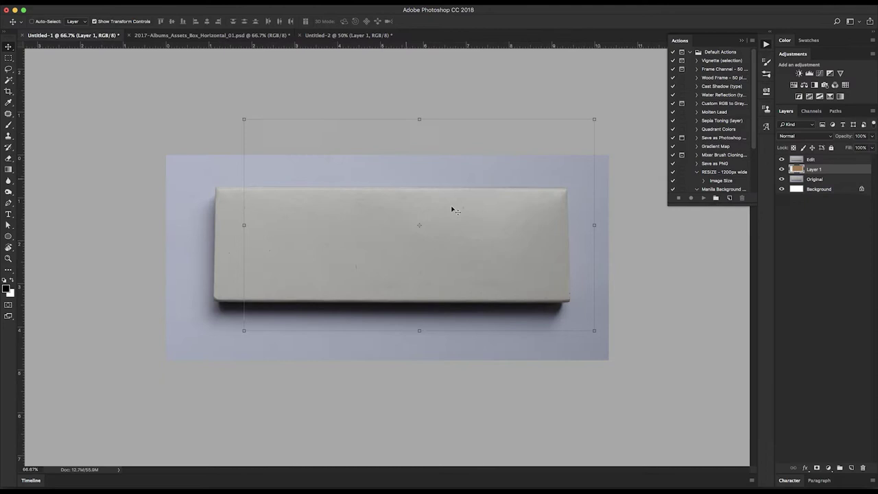
Move the brown layer to the top, delete it, and drag the box photo toward Untitled-2.
{"action": "key", "text": "super+bracketright"}
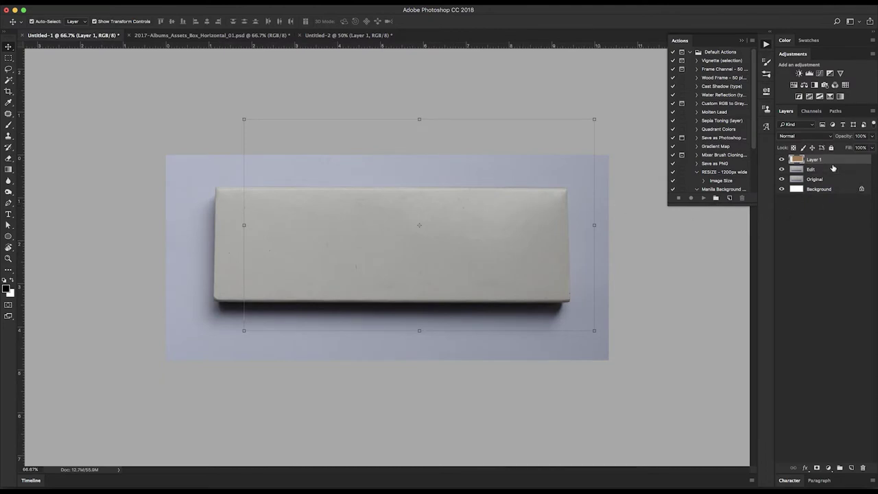
{"action": "key", "text": "super+minus"}
{"action": "key", "text": "super+minus"}
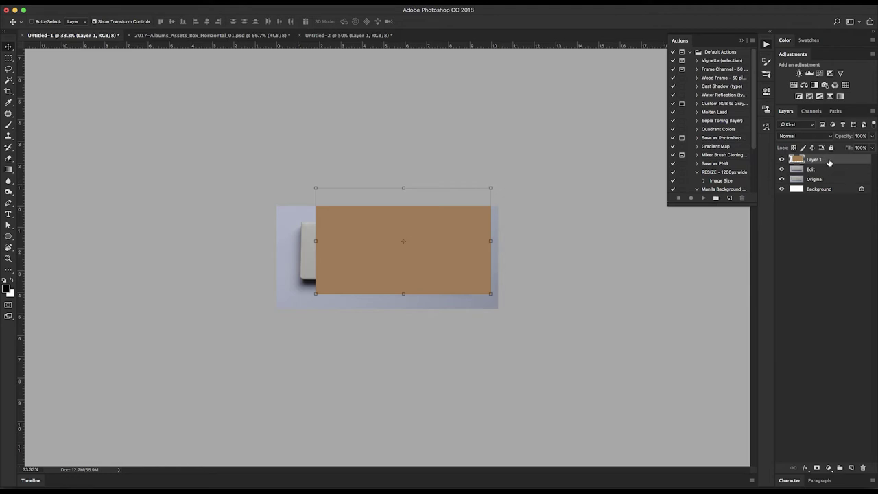
{"action": "left_click_drag", "start_coordinate": [831, 160], "coordinate": [862, 468]}
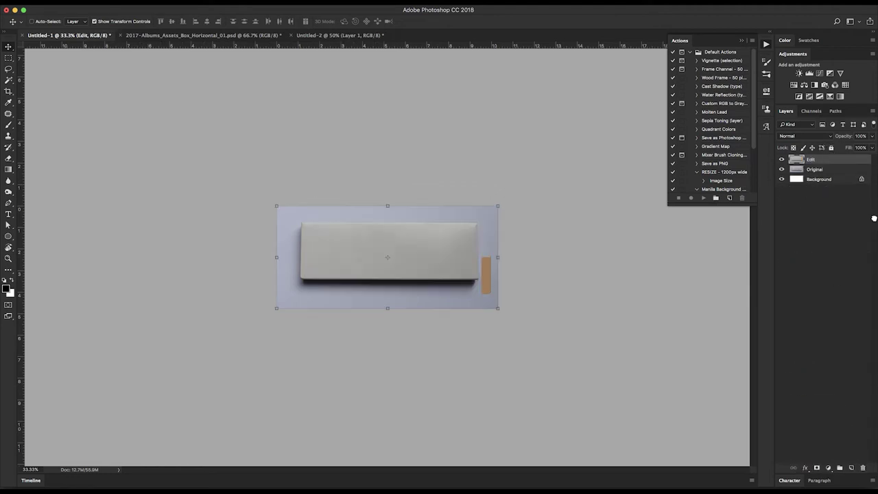
{"action": "left_click", "coordinate": [423, 234]}
{"action": "left_click", "coordinate": [330, 35]}
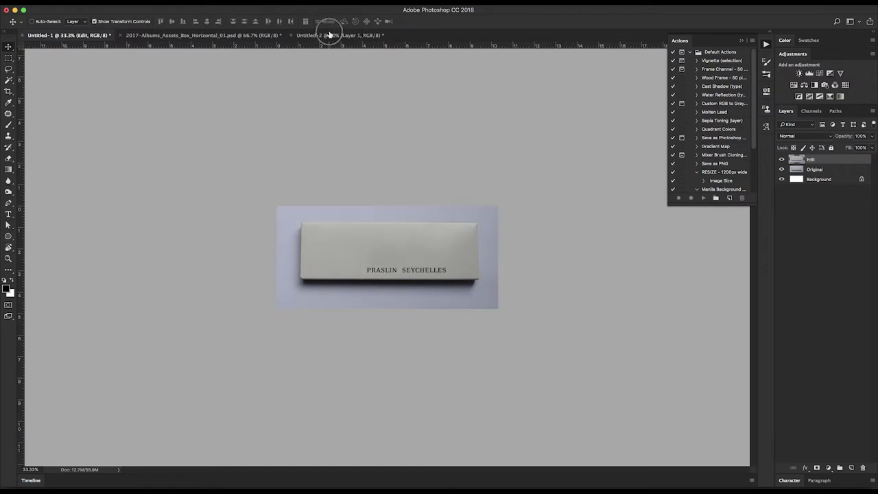
{"action": "left_click_drag", "start_coordinate": [329, 34], "coordinate": [412, 179]}
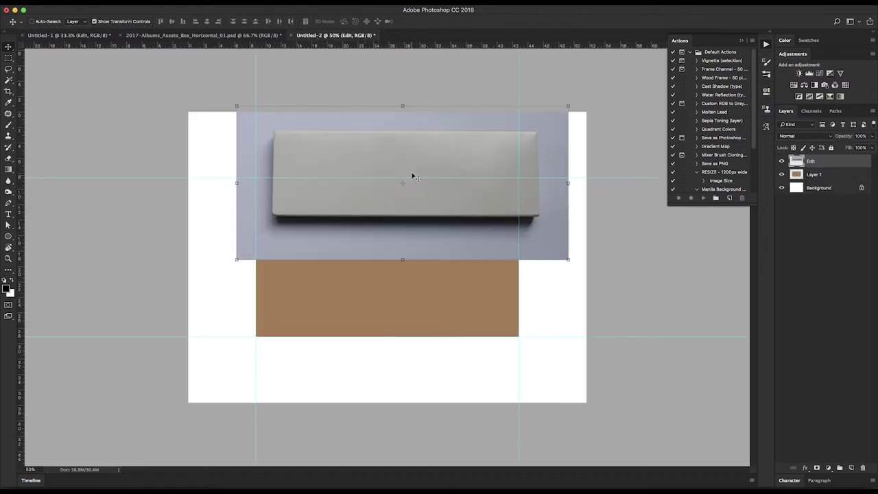
Place the box photo below the brown band and close Untitled-1 without saving.
{"action": "left_click_drag", "start_coordinate": [424, 147], "coordinate": [414, 256]}
{"action": "left_click", "coordinate": [22, 35]}
{"action": "left_click", "coordinate": [413, 162]}
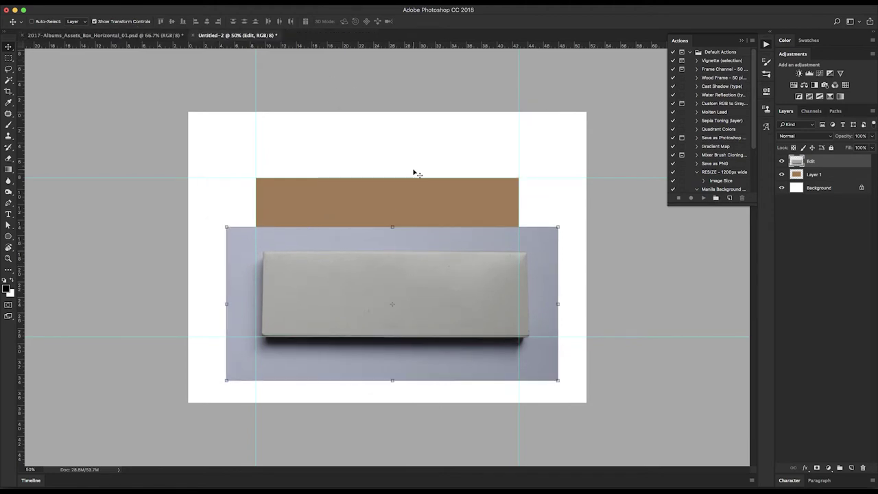
{"action": "left_click", "coordinate": [403, 276]}
{"action": "left_click_drag", "start_coordinate": [403, 276], "coordinate": [398, 275]}
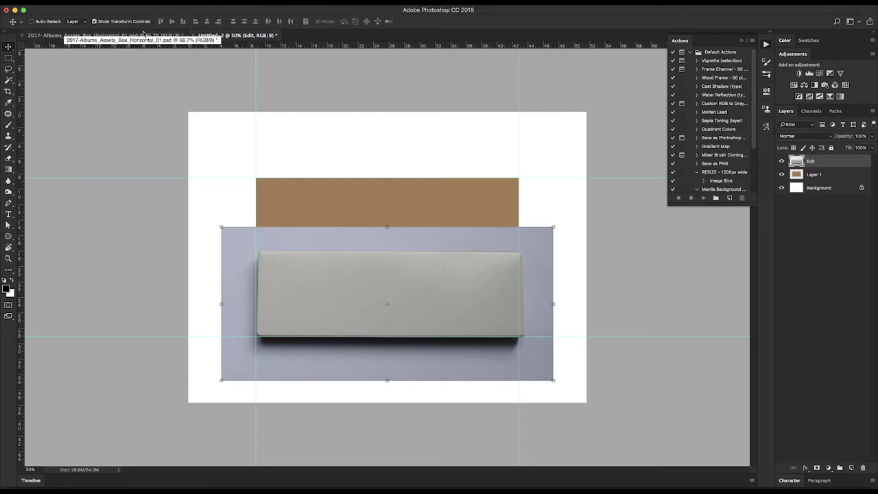
Check the Shadow group in the reference box mockup, then return to Untitled-2.
{"action": "left_click", "coordinate": [145, 37]}
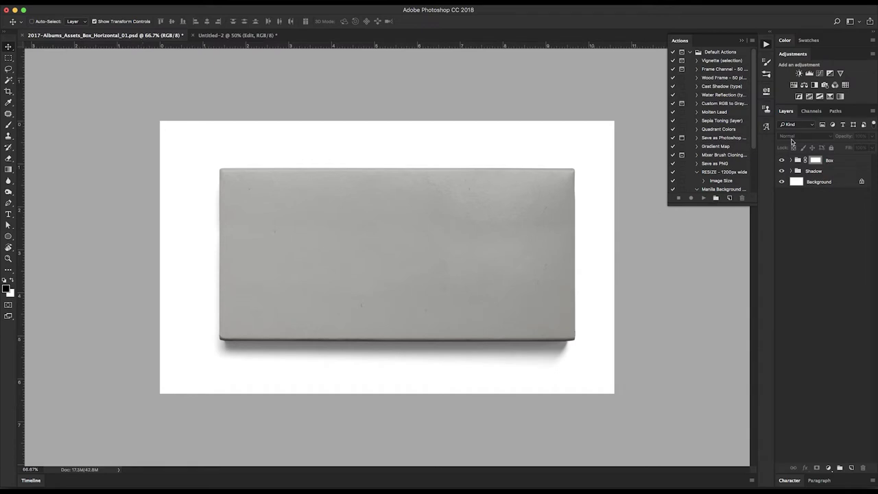
{"action": "left_click", "coordinate": [790, 171]}
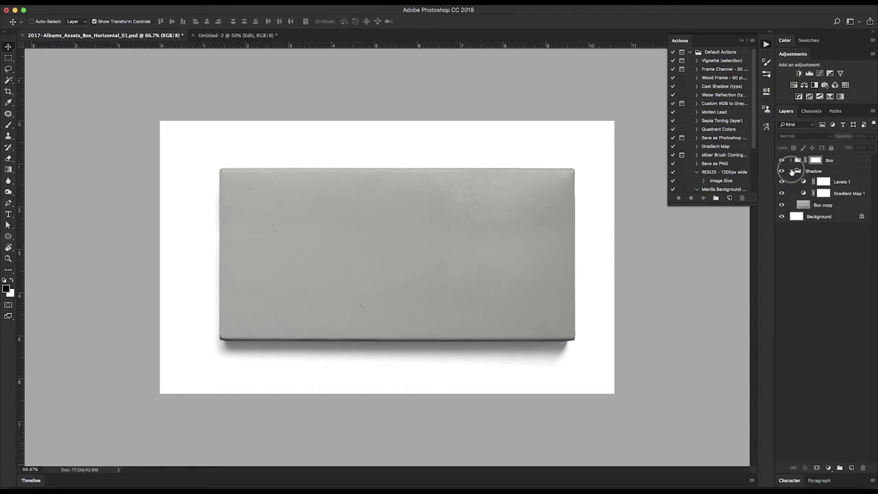
{"action": "left_click", "coordinate": [791, 172]}
{"action": "left_click", "coordinate": [216, 36]}
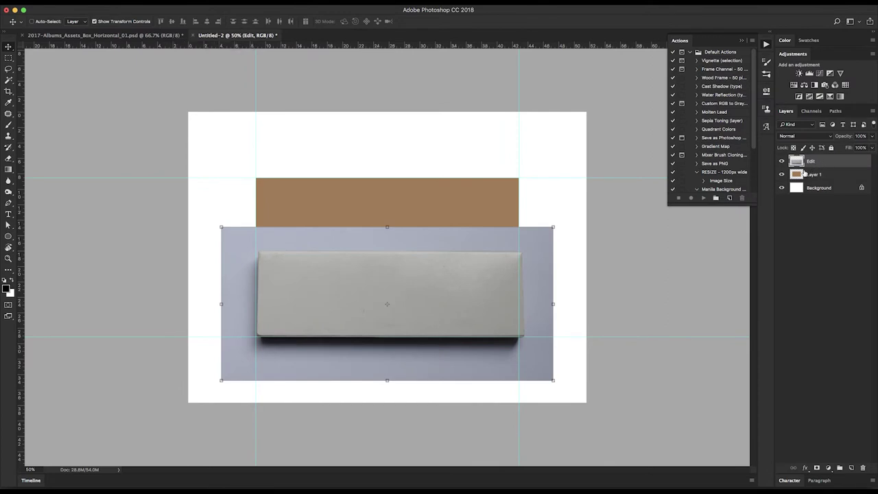
Group the box photo layer and name the group Shadow.
{"action": "key", "text": "super+g"}
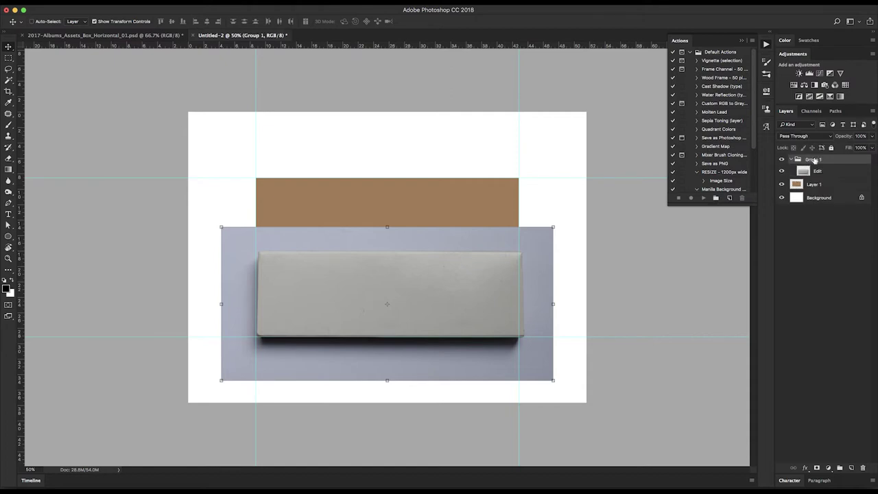
{"action": "double_click", "coordinate": [813, 160]}
{"action": "type", "text": "Shadow"}
{"action": "key", "text": "Return"}
Hide the brown rectangle, nudge the photo left, and duplicate Edit as Edit copy.
{"action": "left_click", "coordinate": [782, 185]}
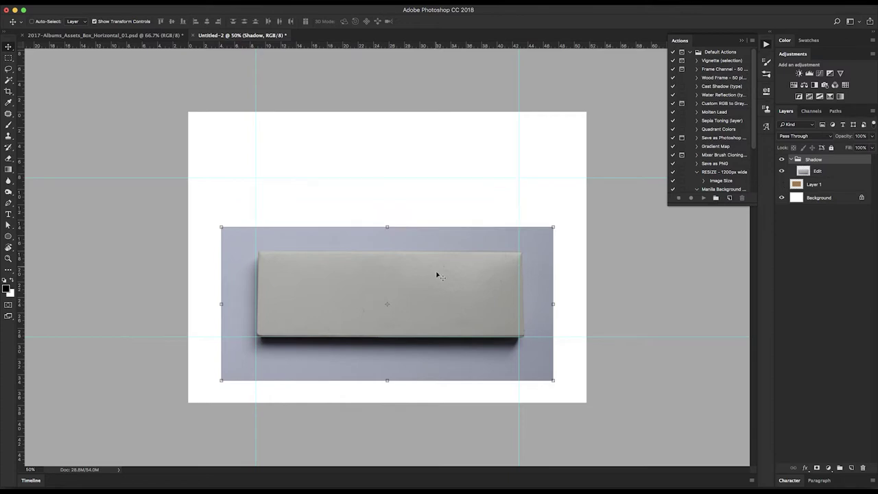
{"action": "key", "text": "Left"}
{"action": "key", "text": "Left"}
{"action": "key", "text": "Left"}
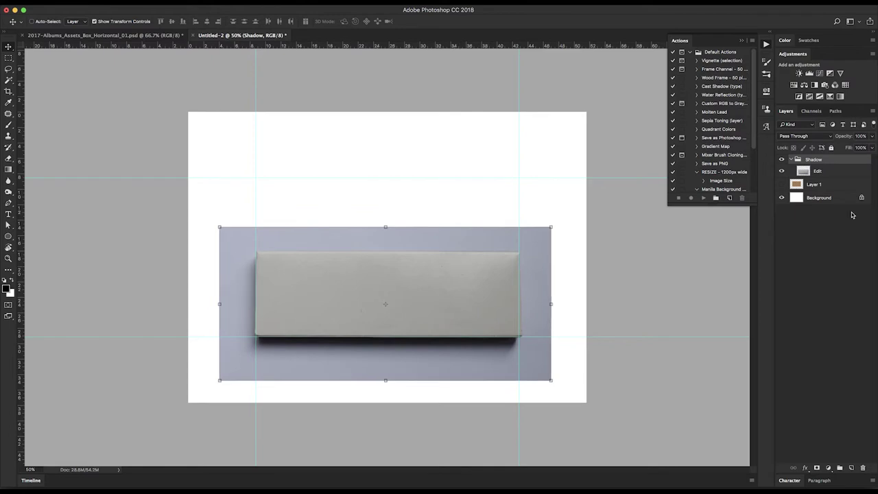
{"action": "left_click", "coordinate": [823, 173]}
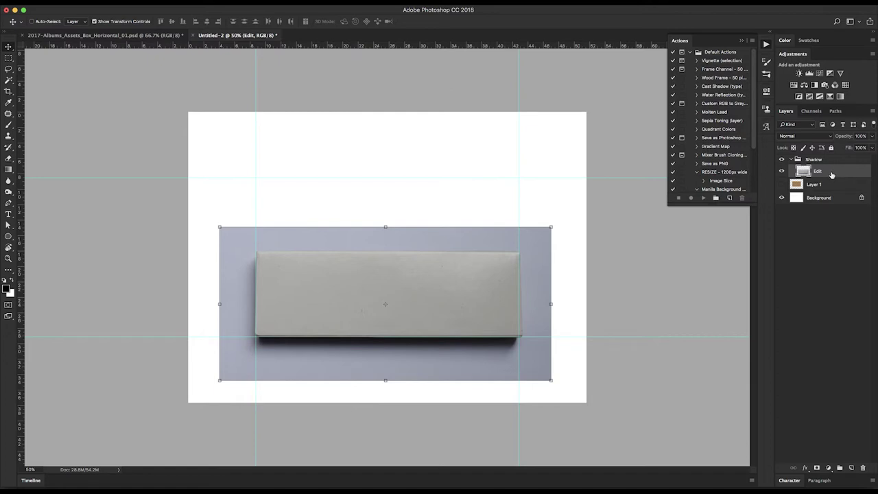
{"action": "left_click_drag", "start_coordinate": [833, 173], "coordinate": [839, 169]}
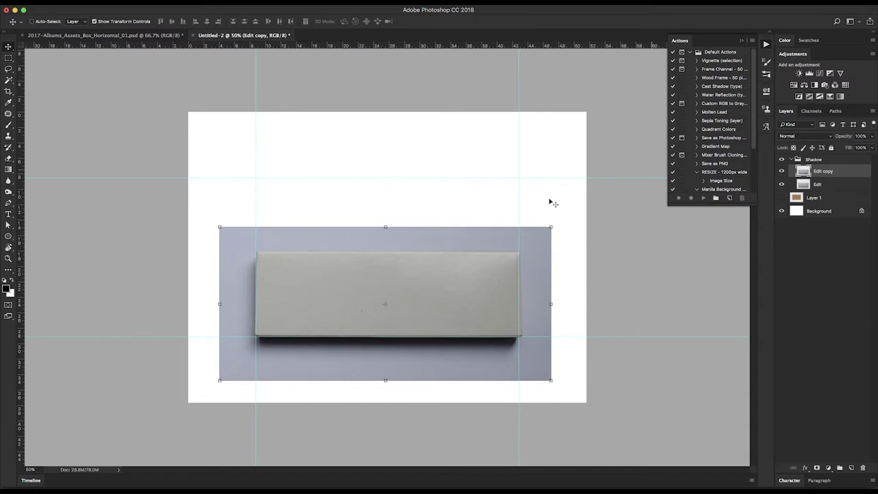
Select the box's right end on Edit copy, invert the selection, and nudge it left.
{"action": "key", "text": "m"}
{"action": "left_click_drag", "start_coordinate": [415, 199], "coordinate": [560, 398]}
{"action": "key", "text": "ctrl+shift+i"}
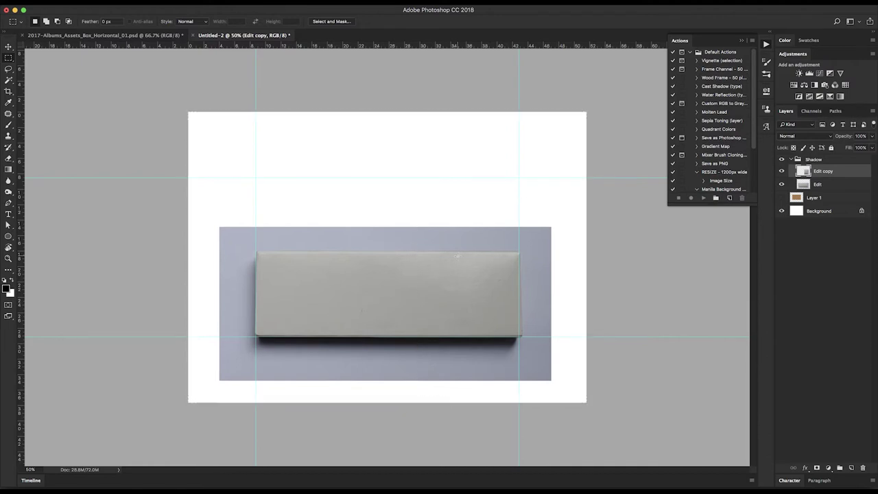
{"action": "key", "text": "v"}
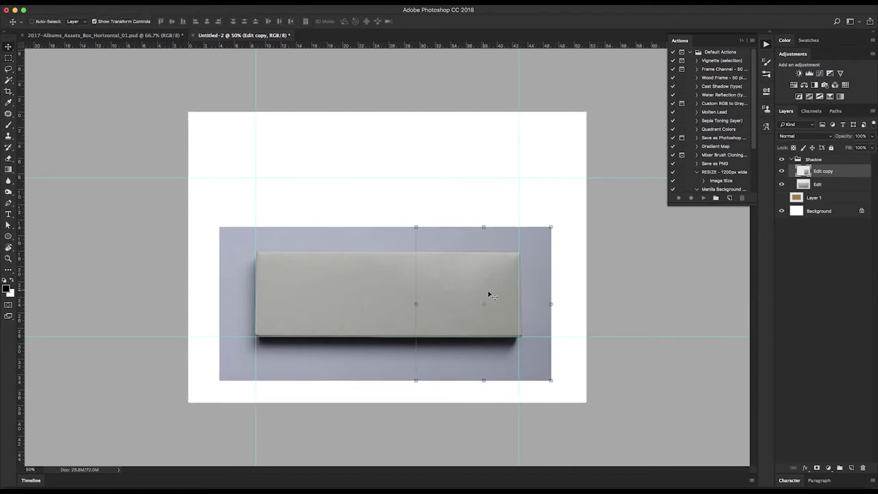
{"action": "key", "text": "Left"}
{"action": "key", "text": "Left"}
{"action": "key", "text": "Left"}
{"action": "key", "text": "Left"}
{"action": "key", "text": "Left"}
{"action": "key", "text": "Left"}
{"action": "key", "text": "Left"}
{"action": "key", "text": "Left"}
{"action": "key", "text": "Left"}
{"action": "key", "text": "Left"}
Free-transform Edit copy to tilt it about -0.8° to match the box edge.
{"action": "left_click", "coordinate": [480, 228]}
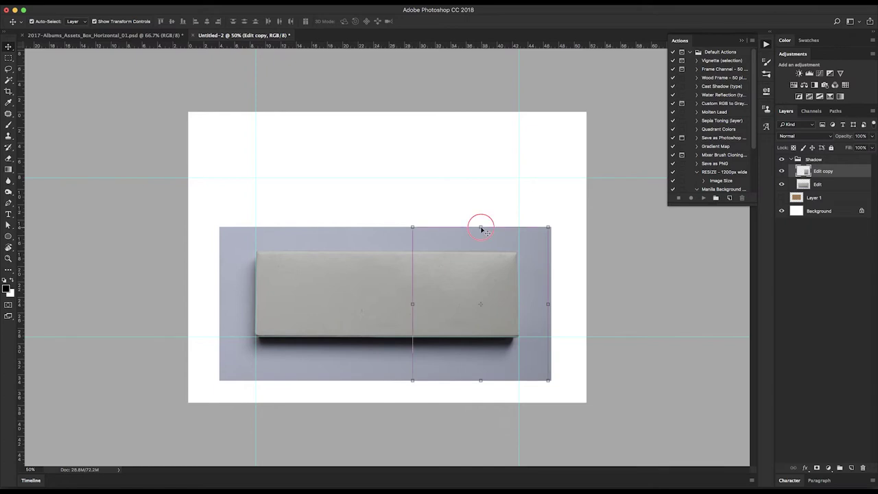
{"action": "left_click", "coordinate": [548, 227]}
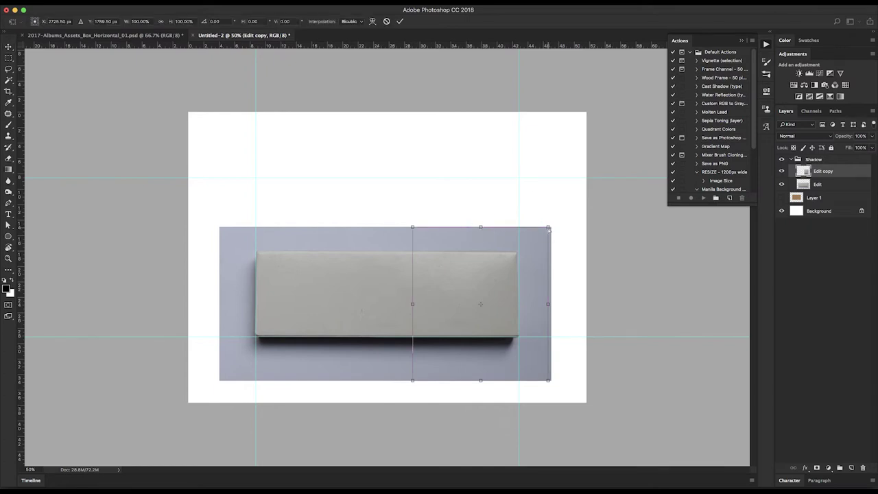
{"action": "left_click_drag", "start_coordinate": [548, 228], "coordinate": [555, 231]}
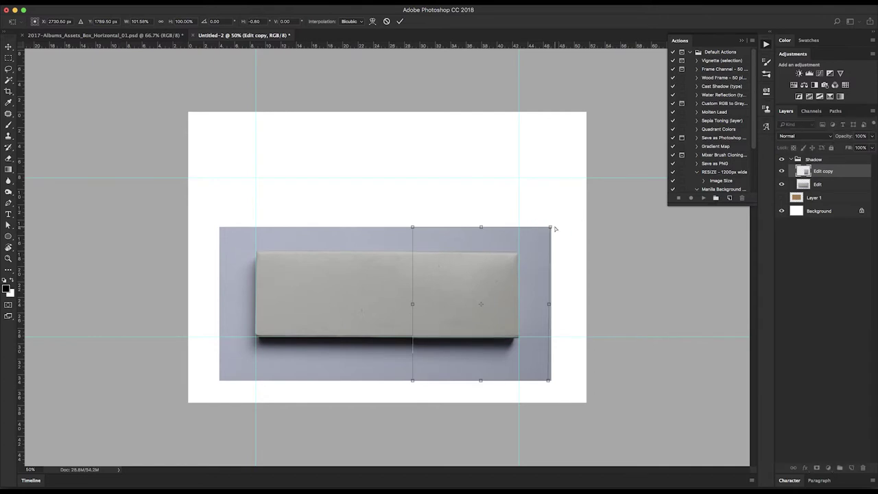
{"action": "key", "text": "Return"}
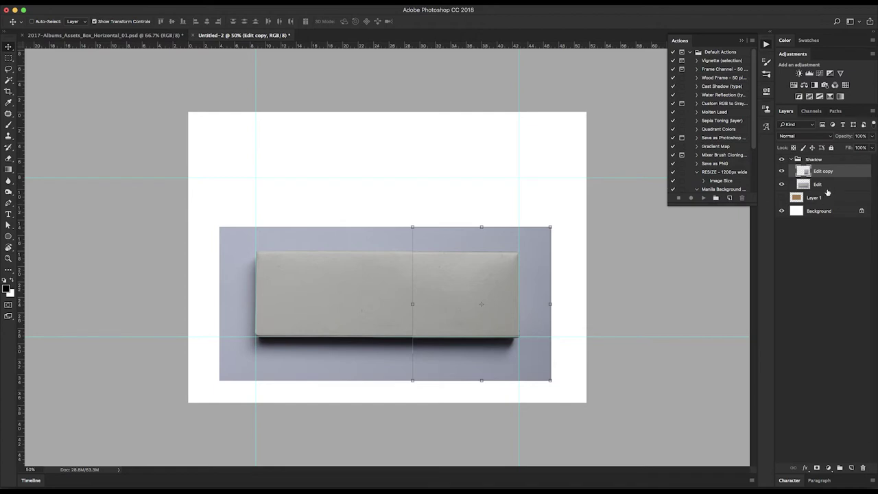
Add a layer mask to Edit copy and fade it out with a gradient.
{"action": "left_click", "coordinate": [817, 468]}
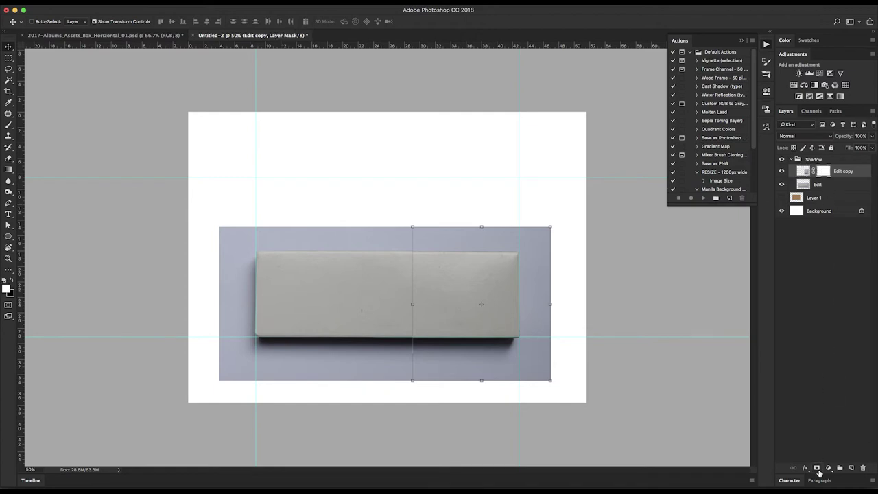
{"action": "key", "text": "g"}
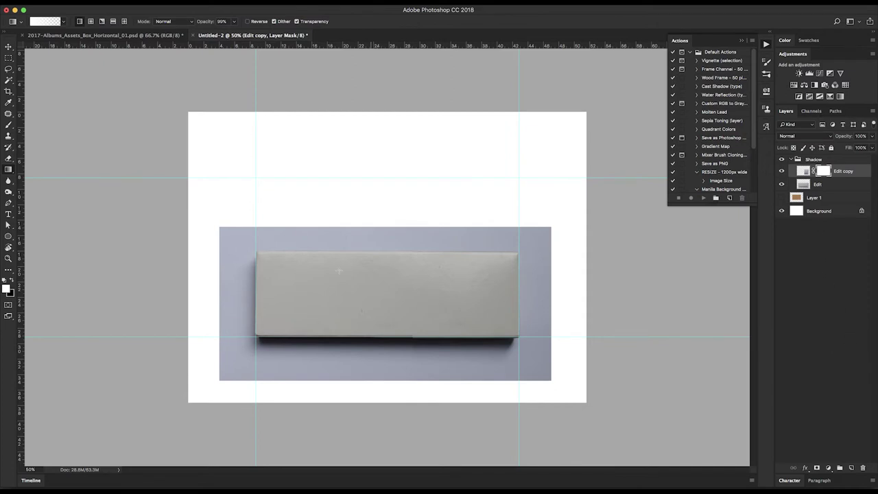
{"action": "key", "text": "x"}
{"action": "left_click_drag", "start_coordinate": [419, 312], "coordinate": [459, 315]}
Hide the guides, toggle the mask to compare, then delete the Edit copy layer.
{"action": "key", "text": "super+semicolon"}
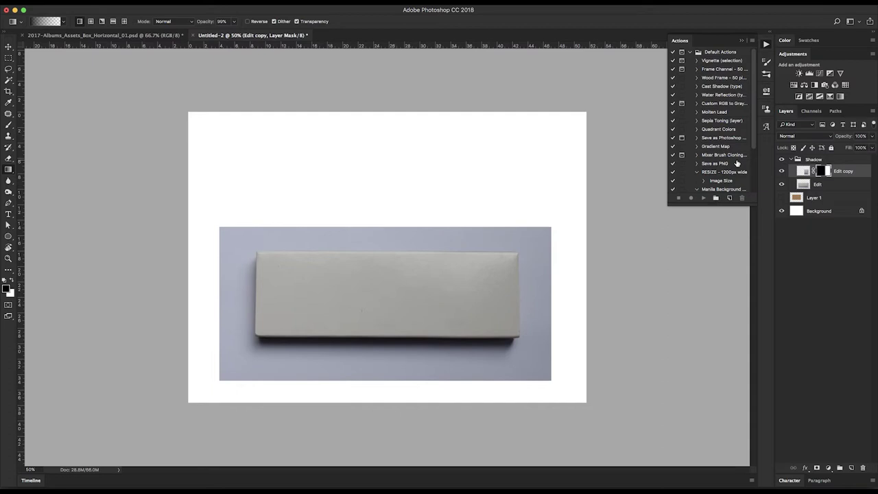
{"action": "left_click", "coordinate": [824, 171], "text": "shift"}
{"action": "left_click", "coordinate": [826, 172], "text": "shift"}
{"action": "key", "text": "Delete"}
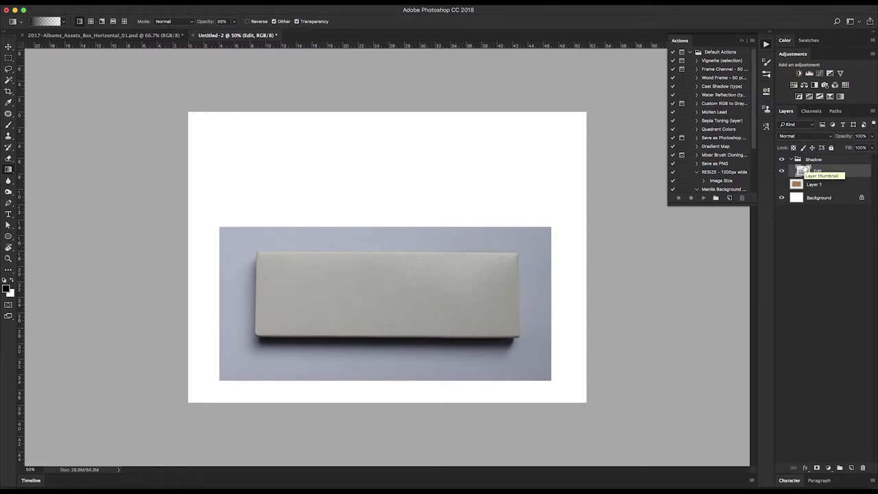
Show the guides and place an upward-shifted copy of the box photo, nudged down slightly.
{"action": "key", "text": "super+semicolon"}
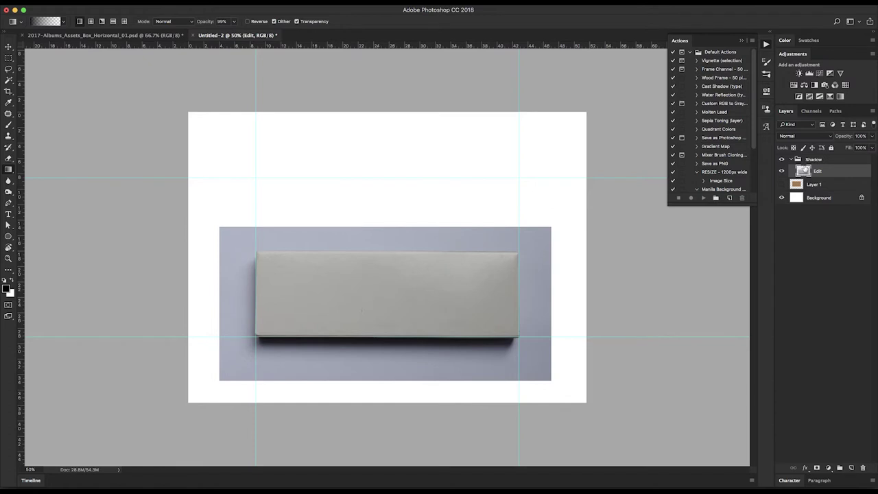
{"action": "key", "text": "v"}
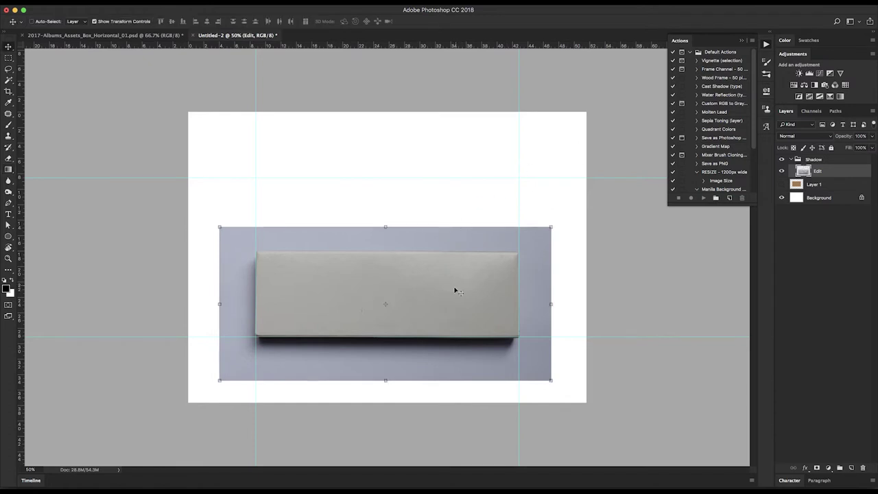
{"action": "left_click_drag", "start_coordinate": [463, 277], "coordinate": [479, 199]}
{"action": "key", "text": "Down"}
{"action": "key", "text": "Down"}
{"action": "key", "text": "Down"}
{"action": "key", "text": "Down"}
{"action": "key", "text": "Down"}
{"action": "key", "text": "Down"}
{"action": "key", "text": "Down"}
{"action": "key", "text": "Down"}
{"action": "key", "text": "Down"}
{"action": "key", "text": "Down"}
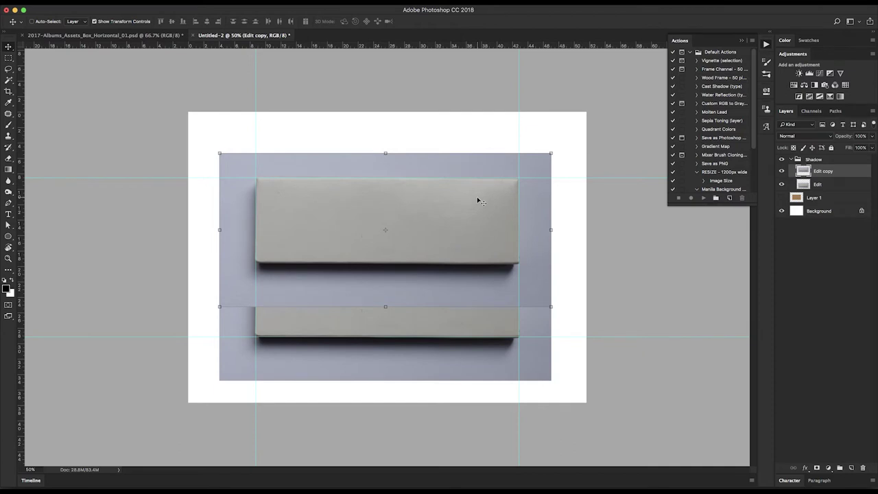
Delete the band between the two boxes, hide the guides, and zoom in.
{"action": "key", "text": "m"}
{"action": "left_click_drag", "start_coordinate": [209, 259], "coordinate": [597, 346]}
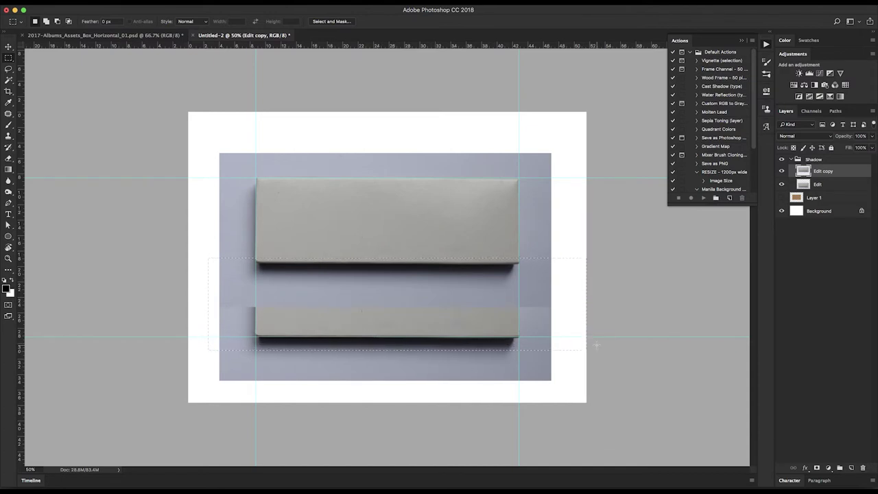
{"action": "key", "text": "Delete"}
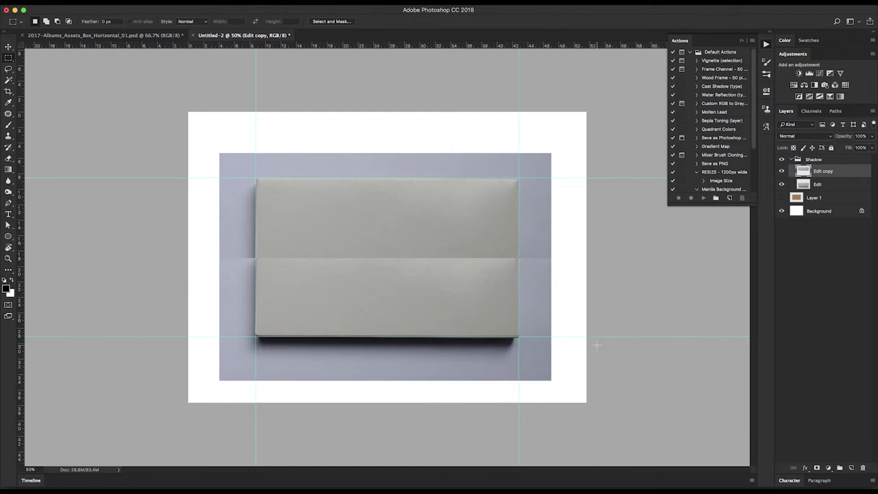
{"action": "key", "text": "ctrl+semicolon"}
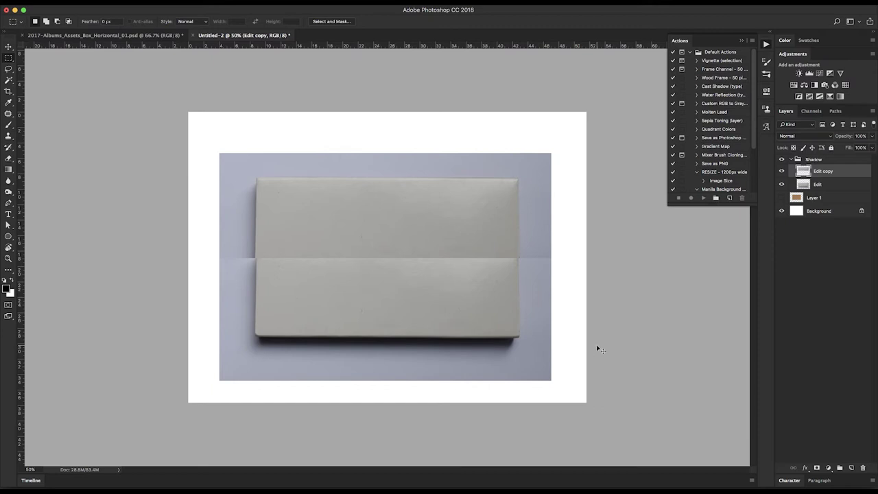
{"action": "key", "text": "ctrl+plus"}
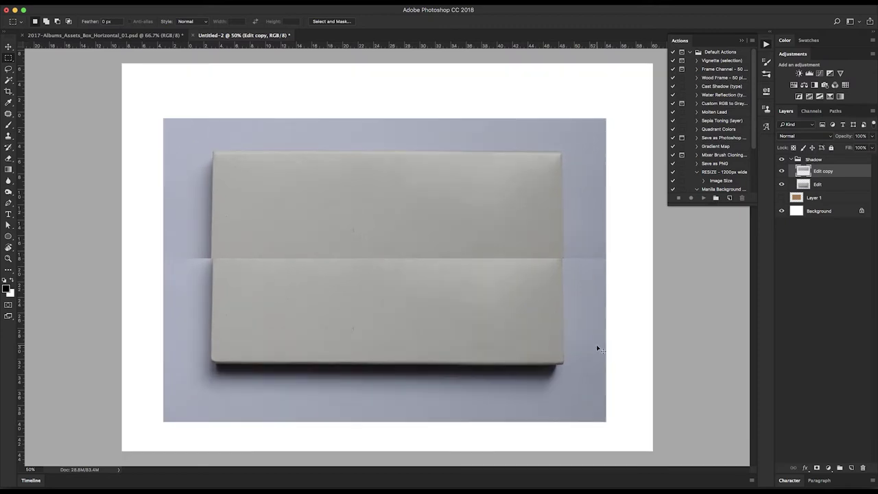
Duplicate Edit as Edit copy 2, move it to the top, and shift it upward.
{"action": "key", "text": "ctrl+apostrophe"}
{"action": "key", "text": "ctrl+apostrophe"}
{"action": "key", "text": "ctrl+semicolon"}
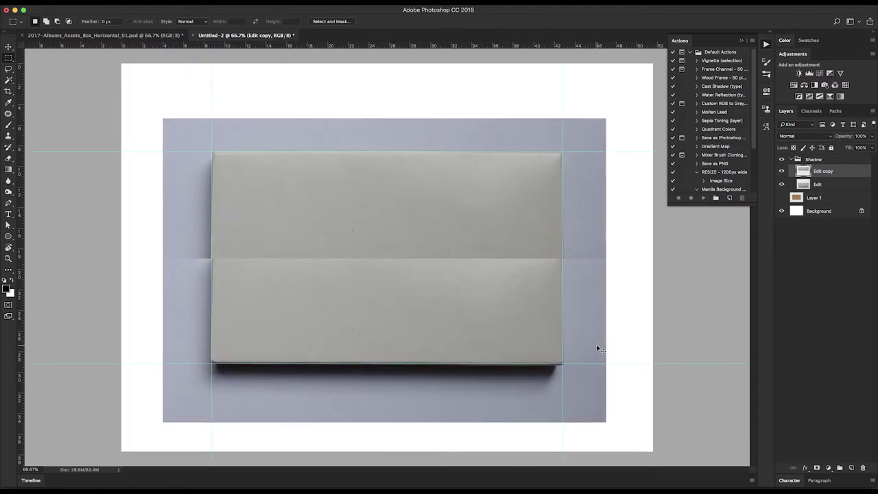
{"action": "key", "text": "ctrl+plus"}
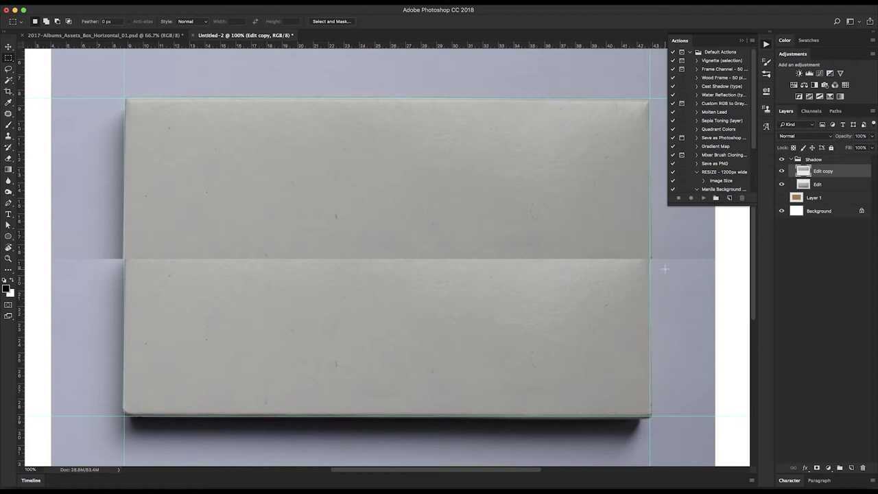
{"action": "left_click", "coordinate": [836, 184]}
{"action": "mouse_move", "coordinate": [836, 184]}
{"action": "left_mouse_down"}
{"action": "mouse_move", "coordinate": [832, 178]}
{"action": "mouse_move", "coordinate": [837, 185]}
{"action": "left_mouse_up"}
{"action": "key", "text": "ctrl+]"}
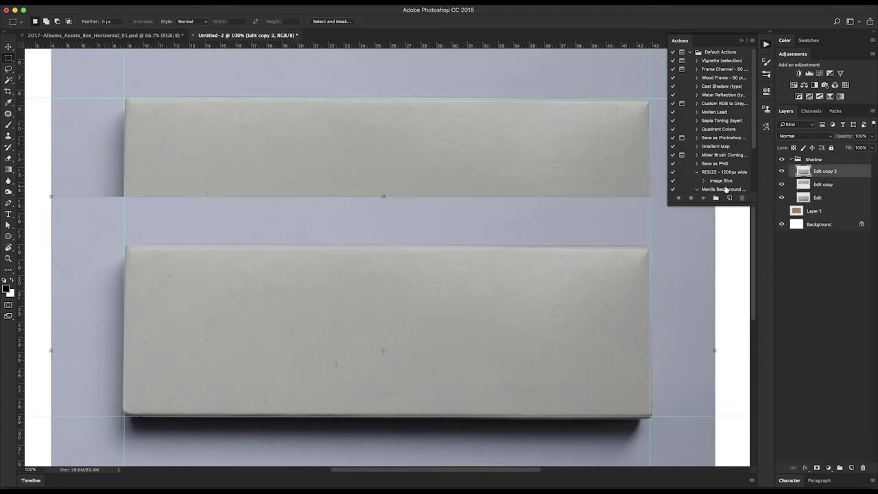
{"action": "key", "text": "v"}
{"action": "left_click_drag", "start_coordinate": [420, 259], "coordinate": [409, 222]}
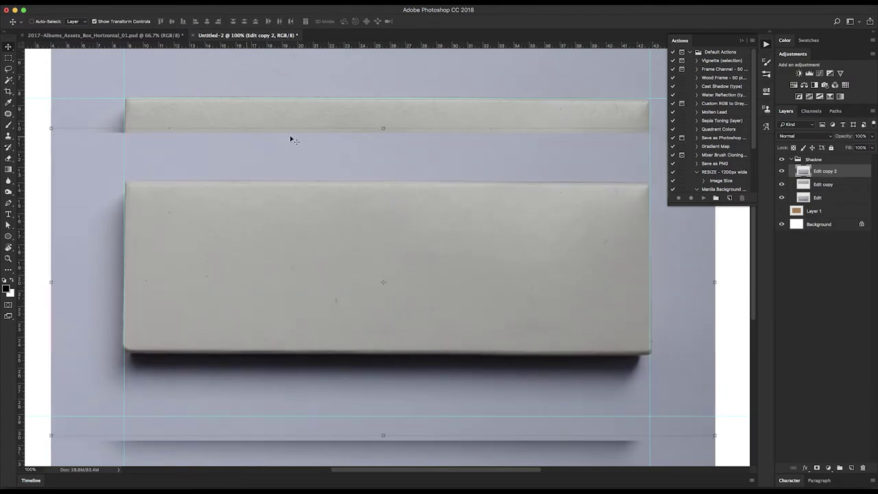
{"action": "key", "text": "Up"}
{"action": "key", "text": "Up"}
{"action": "key", "text": "Up"}
Add a layer mask to Edit copy 2 and draw a gradient to blend the seam.
{"action": "left_click", "coordinate": [817, 468]}
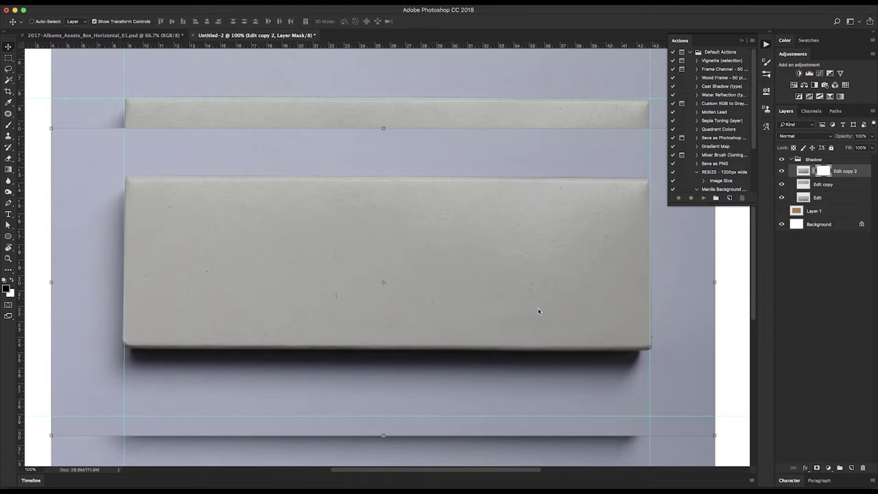
{"action": "key", "text": "g"}
{"action": "left_click_drag", "start_coordinate": [402, 208], "coordinate": [394, 279]}
{"action": "left_click_drag", "start_coordinate": [398, 321], "coordinate": [395, 264]}
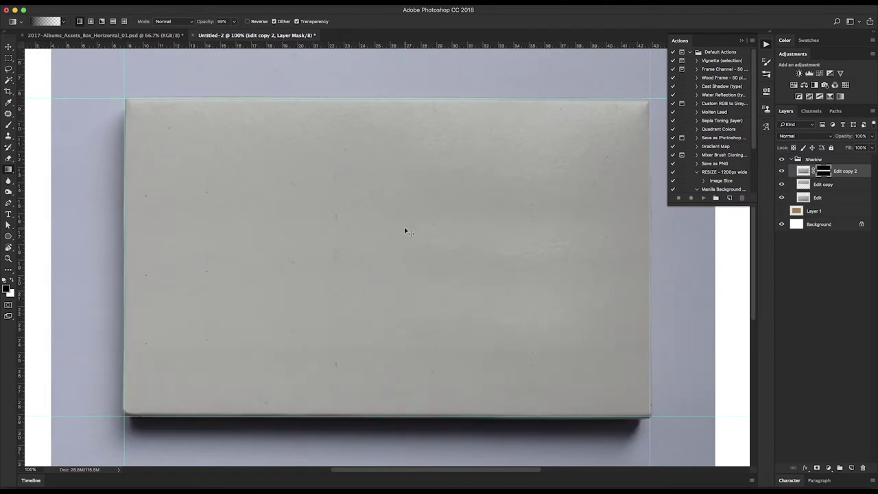
{"action": "key", "text": "super+minus"}
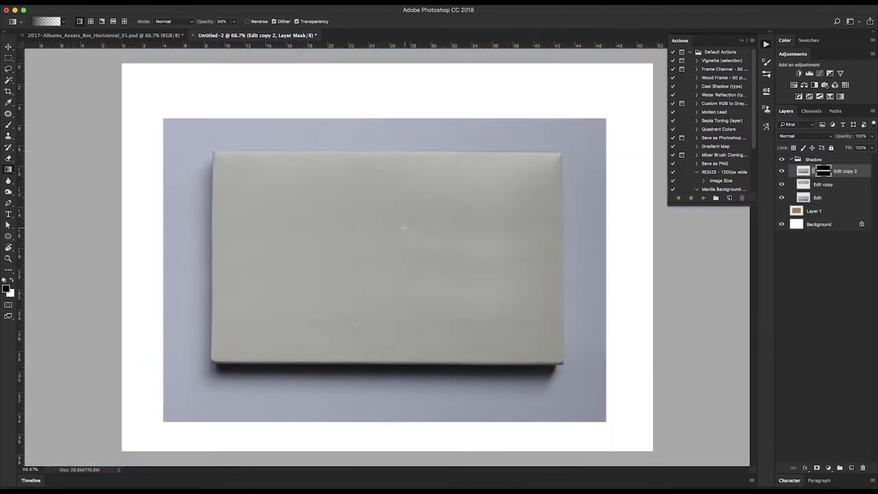
{"action": "key", "text": "z"}
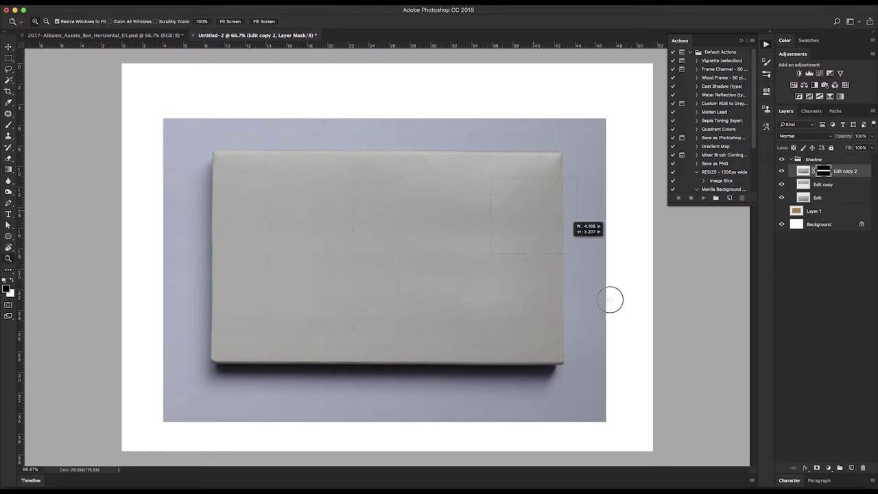
Rotate Edit copy slightly to straighten its right edge at 200% view.
{"action": "left_click_drag", "start_coordinate": [615, 308], "coordinate": [608, 300]}
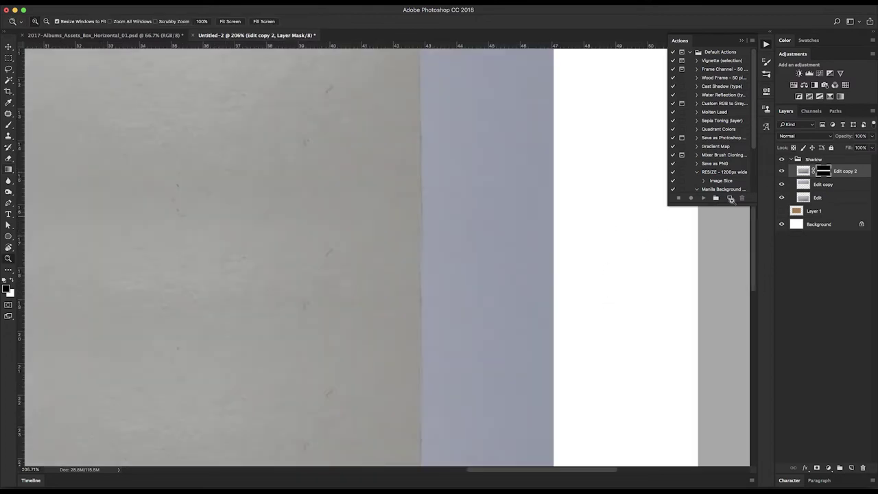
{"action": "key", "text": "v"}
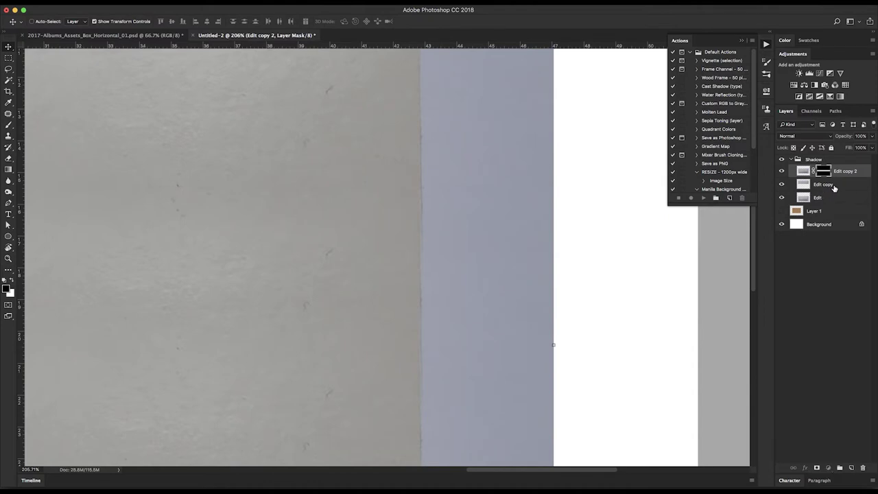
{"action": "left_click", "coordinate": [822, 186]}
{"action": "key", "text": "super+minus"}
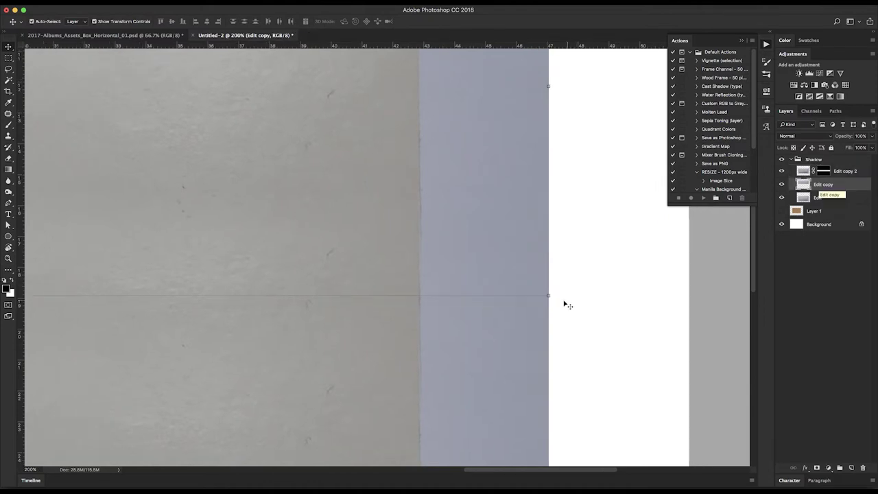
{"action": "left_click_drag", "start_coordinate": [549, 296], "coordinate": [547, 297]}
{"action": "key", "text": "Return"}
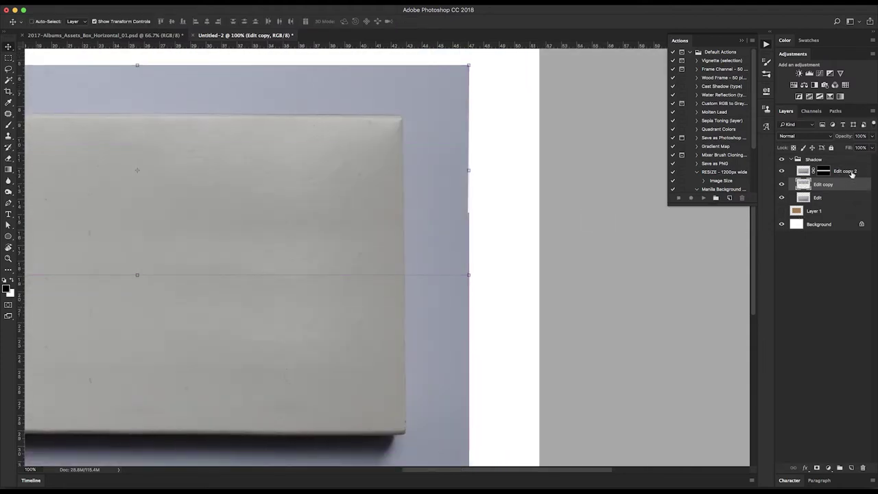
Transform Edit copy 2 at its lower corners to square up its left edge.
{"action": "left_click", "coordinate": [844, 171]}
{"action": "left_click_drag", "start_coordinate": [469, 452], "coordinate": [475, 445]}
{"action": "key", "text": "Return"}
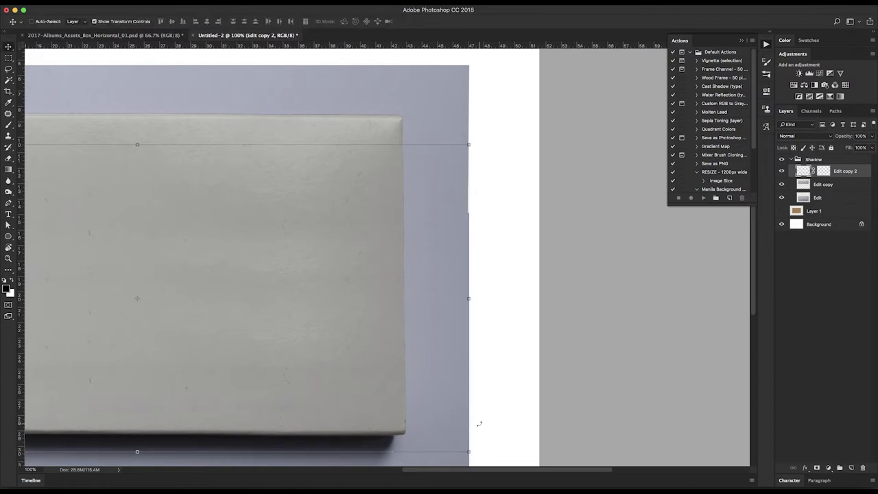
{"action": "left_click_drag", "start_coordinate": [365, 300], "coordinate": [582, 303]}
{"action": "scroll", "coordinate": [583, 303], "scroll_direction": "left", "scroll_amount": 3}
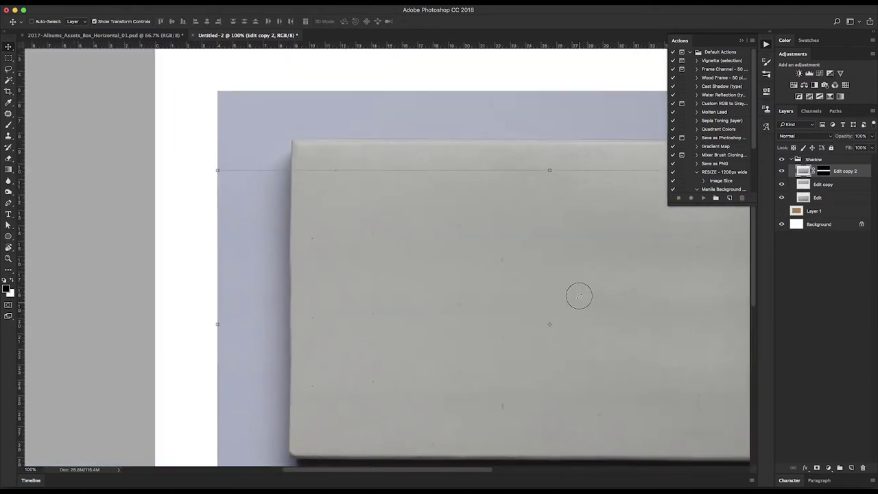
{"action": "scroll", "coordinate": [613, 259], "scroll_direction": "down", "scroll_amount": 3}
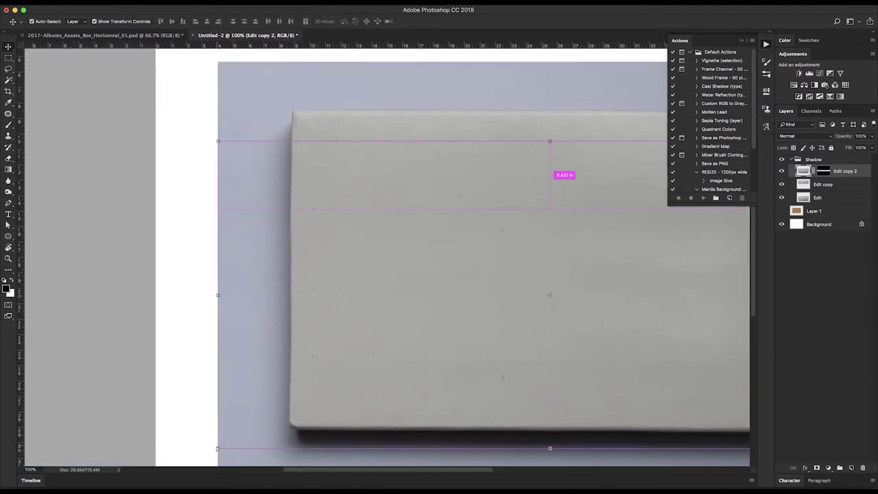
{"action": "key", "text": "ctrl+t"}
{"action": "left_click_drag", "start_coordinate": [218, 448], "coordinate": [221, 447]}
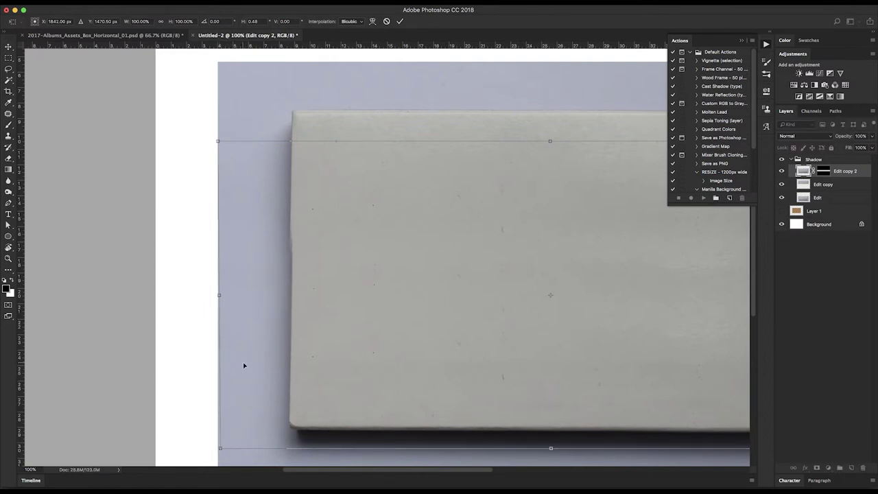
{"action": "mouse_move", "coordinate": [221, 449]}
{"action": "left_mouse_down"}
{"action": "mouse_move", "coordinate": [231, 449]}
{"action": "mouse_move", "coordinate": [210, 414]}
{"action": "mouse_move", "coordinate": [229, 449]}
{"action": "mouse_move", "coordinate": [219, 449]}
{"action": "mouse_move", "coordinate": [228, 445]}
{"action": "left_mouse_up"}
{"action": "left_click", "coordinate": [220, 449]}
{"action": "key", "text": "Return"}
Skew Edit copy's left edge to align with the box and check its canvas distances.
{"action": "left_click", "coordinate": [834, 186]}
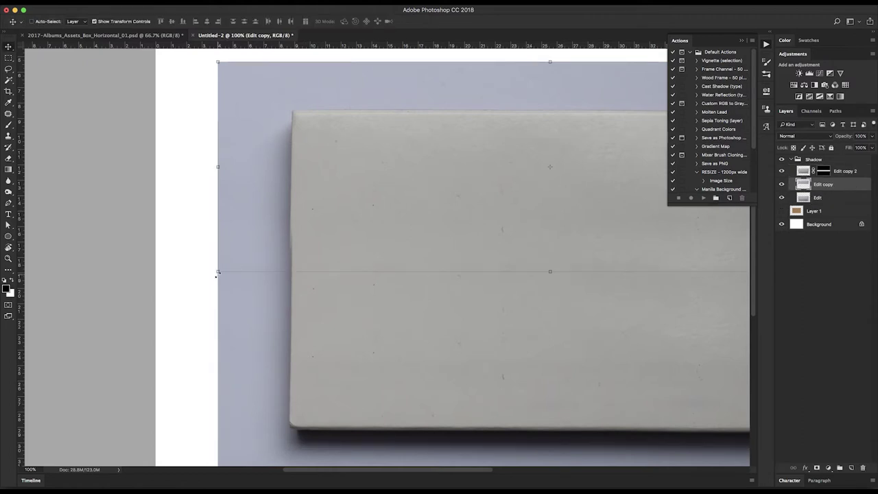
{"action": "left_click_drag", "start_coordinate": [218, 273], "coordinate": [223, 270]}
{"action": "key", "text": "Return"}
{"action": "scroll", "coordinate": [223, 270], "scroll_direction": "down", "scroll_amount": 2}
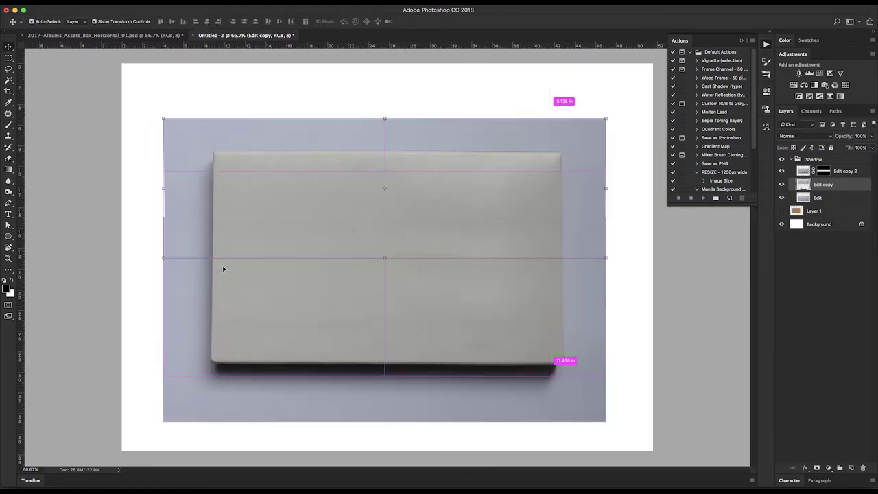
{"action": "key", "text": "super"}
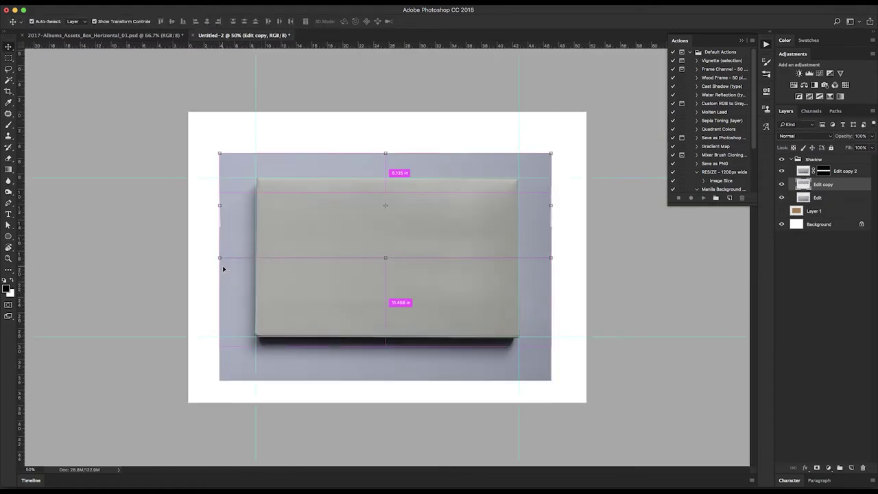
{"action": "scroll", "coordinate": [222, 266], "scroll_direction": "up", "scroll_amount": 1}
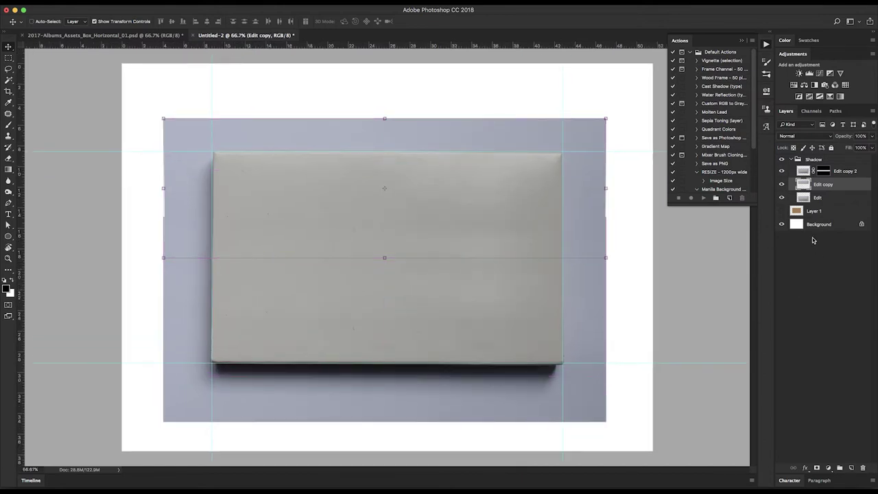
{"action": "left_click", "coordinate": [855, 171]}
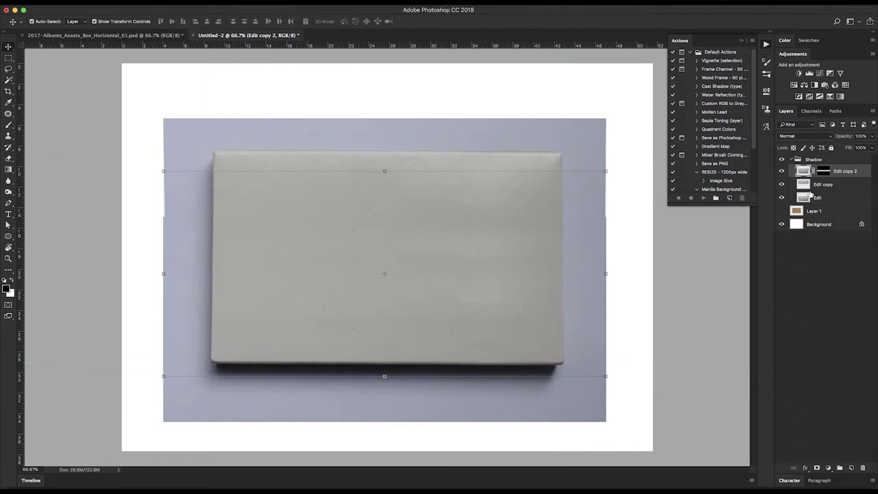
Select Edit copy 2, Edit copy and Edit together and merge them into Edit copy 2.
{"action": "left_click", "coordinate": [851, 199], "text": "shift"}
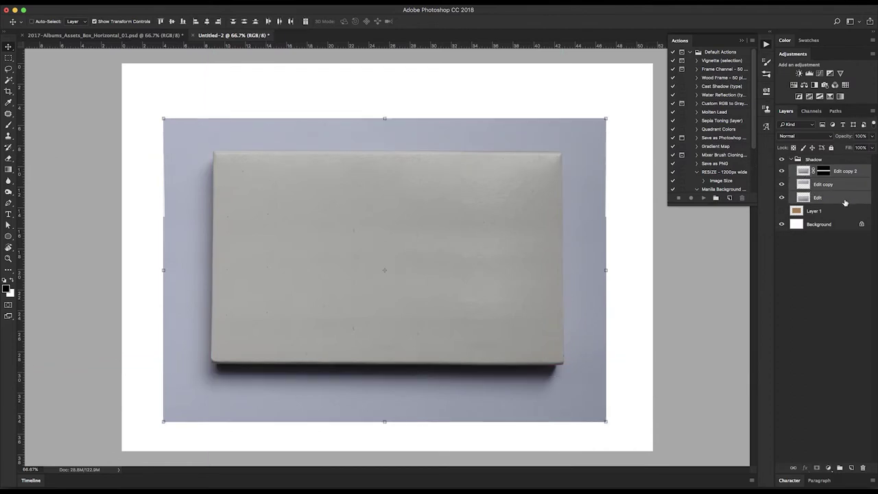
{"action": "key", "text": "super+e"}
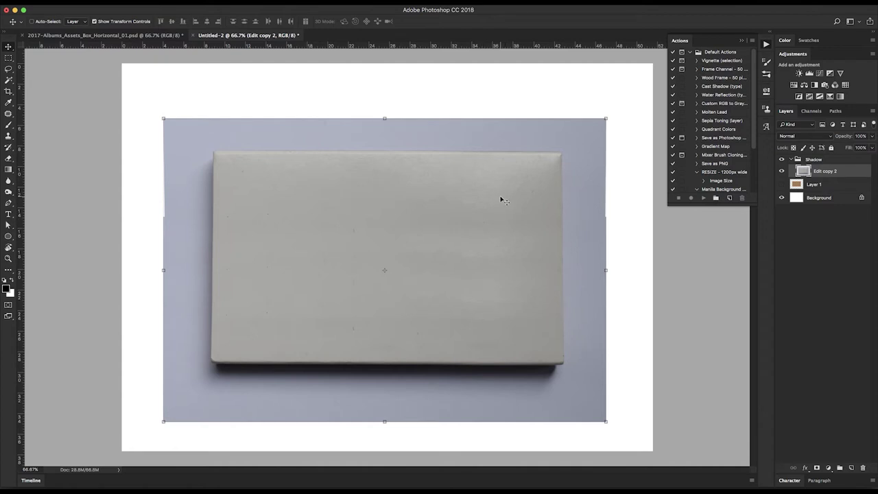
Use the Patch tool to patch several specks and blemished areas on the box top.
{"action": "left_click", "coordinate": [8, 115]}
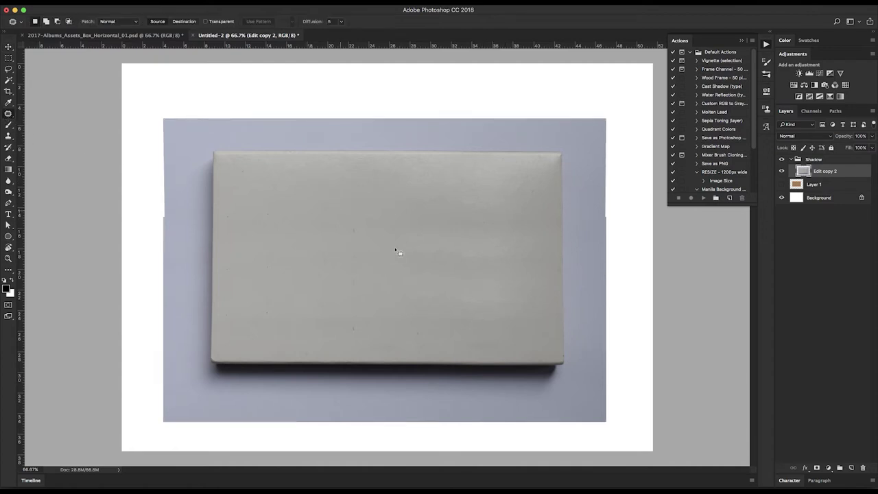
{"action": "mouse_move", "coordinate": [365, 234]}
{"action": "left_mouse_down"}
{"action": "mouse_move", "coordinate": [343, 227]}
{"action": "mouse_move", "coordinate": [362, 251]}
{"action": "mouse_move", "coordinate": [359, 231]}
{"action": "mouse_move", "coordinate": [389, 212]}
{"action": "left_mouse_up"}
{"action": "mouse_move", "coordinate": [349, 247]}
{"action": "left_mouse_down"}
{"action": "mouse_move", "coordinate": [331, 274]}
{"action": "mouse_move", "coordinate": [371, 253]}
{"action": "left_mouse_up"}
{"action": "left_click", "coordinate": [322, 230]}
{"action": "mouse_move", "coordinate": [287, 259]}
{"action": "left_mouse_down"}
{"action": "mouse_move", "coordinate": [268, 249]}
{"action": "mouse_move", "coordinate": [221, 280]}
{"action": "mouse_move", "coordinate": [291, 268]}
{"action": "mouse_move", "coordinate": [344, 239]}
{"action": "mouse_move", "coordinate": [335, 230]}
{"action": "left_mouse_up"}
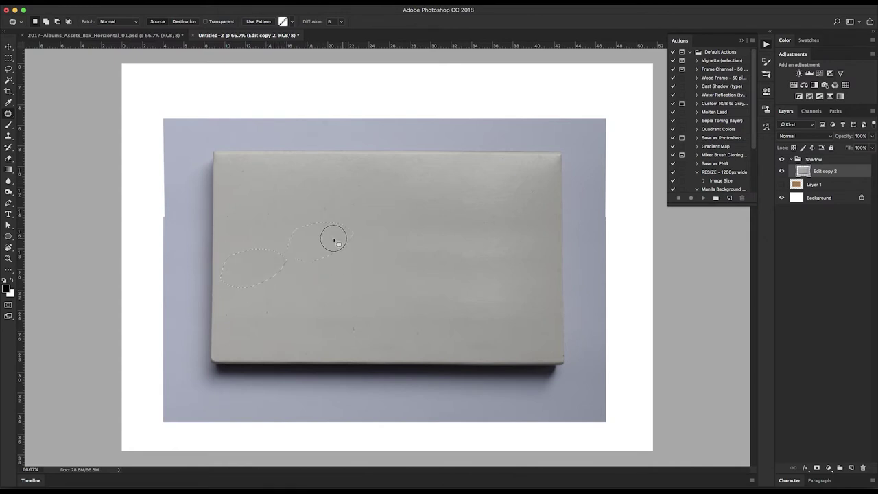
{"action": "mouse_move", "coordinate": [320, 304]}
{"action": "left_mouse_down"}
{"action": "mouse_move", "coordinate": [329, 294]}
{"action": "mouse_move", "coordinate": [281, 323]}
{"action": "mouse_move", "coordinate": [336, 310]}
{"action": "mouse_move", "coordinate": [323, 305]}
{"action": "mouse_move", "coordinate": [327, 262]}
{"action": "left_mouse_up"}
Patch the remaining marks toward the box's right side and deselect after each patch.
{"action": "mouse_move", "coordinate": [382, 278]}
{"action": "left_mouse_down"}
{"action": "mouse_move", "coordinate": [348, 293]}
{"action": "mouse_move", "coordinate": [399, 287]}
{"action": "mouse_move", "coordinate": [368, 279]}
{"action": "left_mouse_up"}
{"action": "mouse_move", "coordinate": [503, 230]}
{"action": "left_mouse_down"}
{"action": "mouse_move", "coordinate": [402, 254]}
{"action": "mouse_move", "coordinate": [509, 272]}
{"action": "mouse_move", "coordinate": [548, 261]}
{"action": "mouse_move", "coordinate": [545, 231]}
{"action": "mouse_move", "coordinate": [508, 243]}
{"action": "mouse_move", "coordinate": [363, 240]}
{"action": "left_mouse_up"}
{"action": "key", "text": "ctrl+d"}
{"action": "mouse_move", "coordinate": [510, 268]}
{"action": "left_mouse_down"}
{"action": "mouse_move", "coordinate": [471, 269]}
{"action": "mouse_move", "coordinate": [409, 290]}
{"action": "mouse_move", "coordinate": [391, 308]}
{"action": "mouse_move", "coordinate": [405, 324]}
{"action": "mouse_move", "coordinate": [544, 328]}
{"action": "mouse_move", "coordinate": [544, 287]}
{"action": "mouse_move", "coordinate": [539, 279]}
{"action": "mouse_move", "coordinate": [417, 265]}
{"action": "mouse_move", "coordinate": [374, 240]}
{"action": "left_mouse_up"}
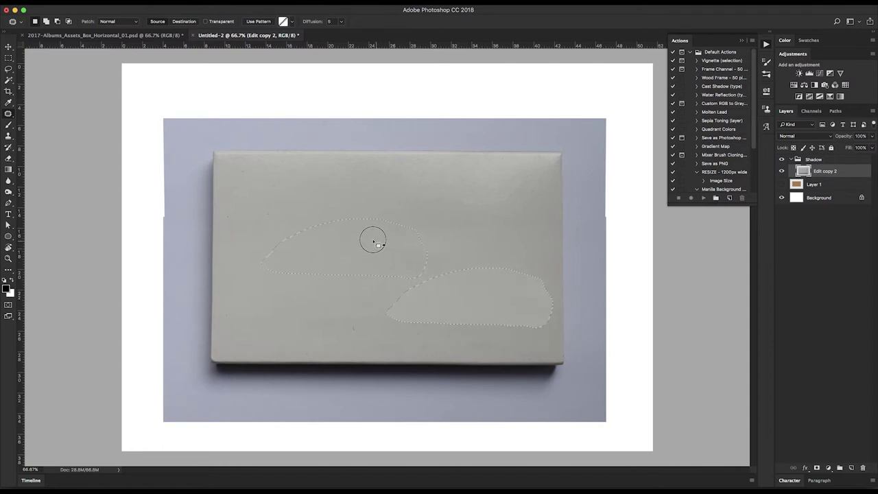
{"action": "key", "text": "ctrl+d"}
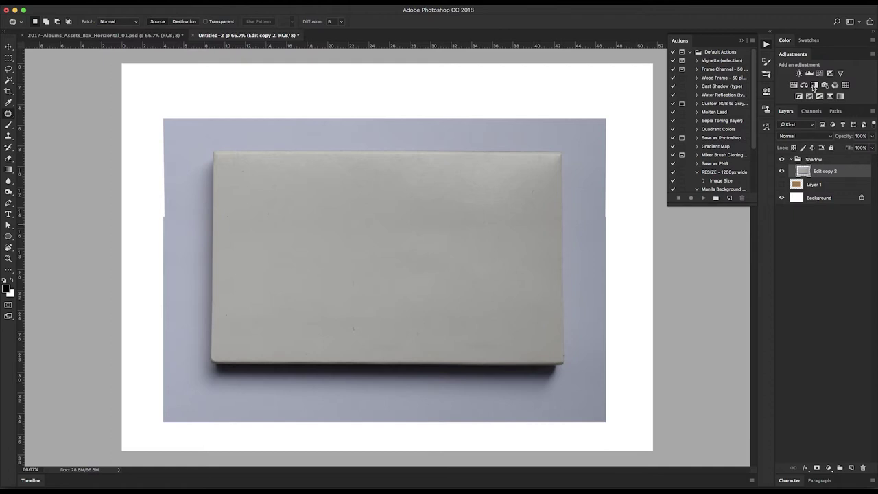
Rename the merged layer Box and move it into the Shadow group.
{"action": "double_click", "coordinate": [825, 171]}
{"action": "type", "text": "B"}
{"action": "key", "text": "Return"}
{"action": "left_click_drag", "start_coordinate": [814, 169], "coordinate": [793, 162]}
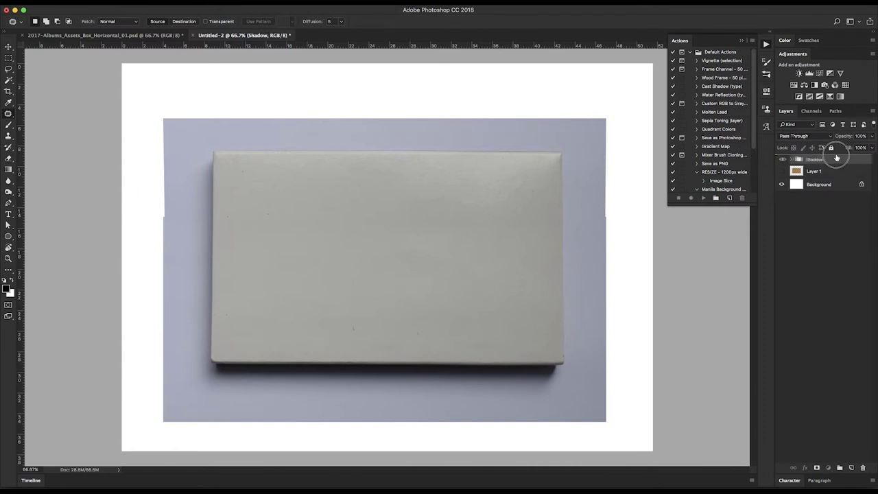
Duplicate the Shadow group as a new group named BOX, expand both groups, and select its Box layer.
{"action": "key", "text": "super+j"}
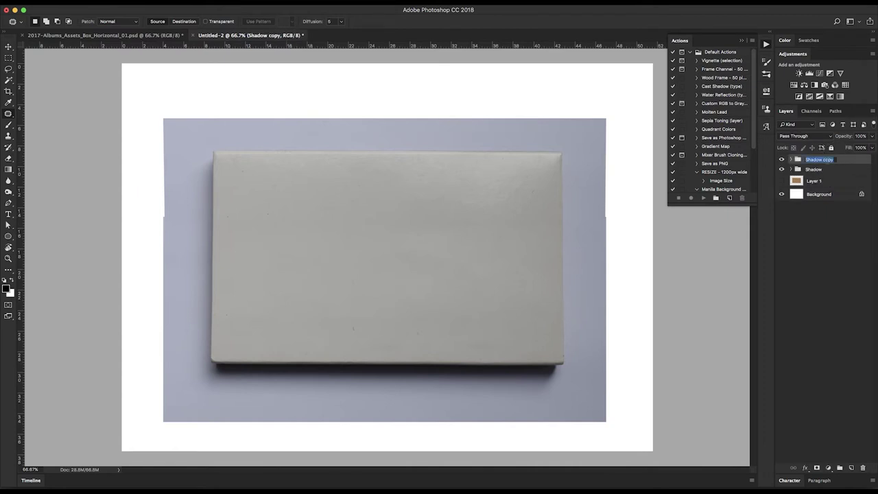
{"action": "key", "text": "Return"}
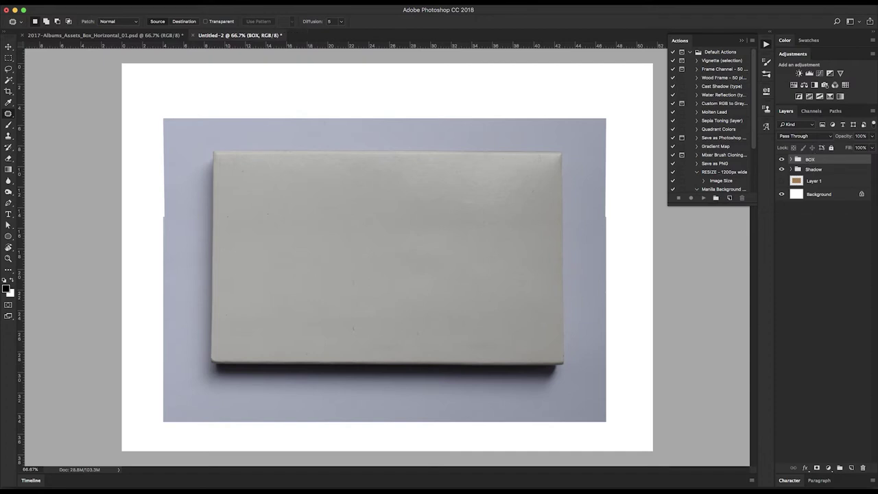
{"action": "left_click", "coordinate": [791, 160]}
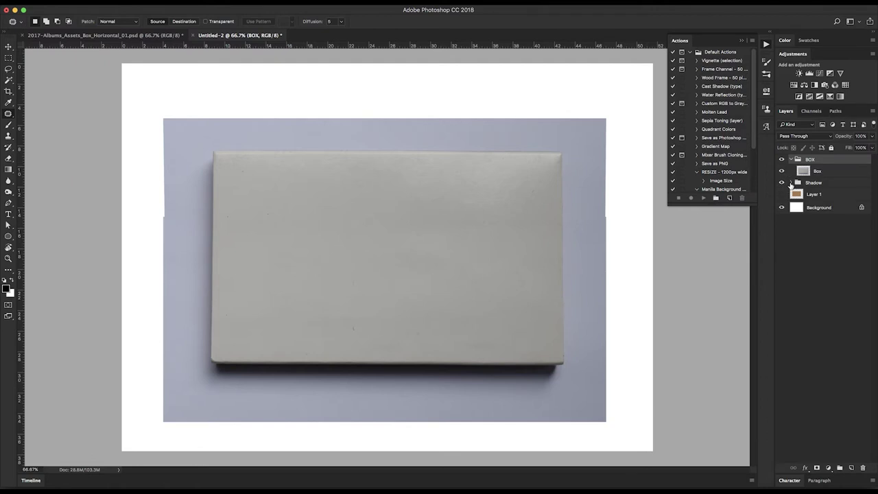
{"action": "left_click", "coordinate": [792, 183]}
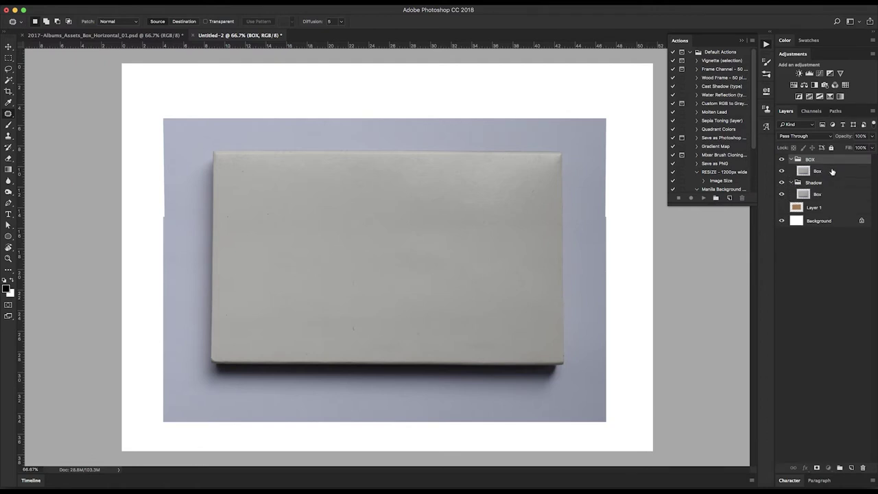
{"action": "left_click", "coordinate": [832, 172]}
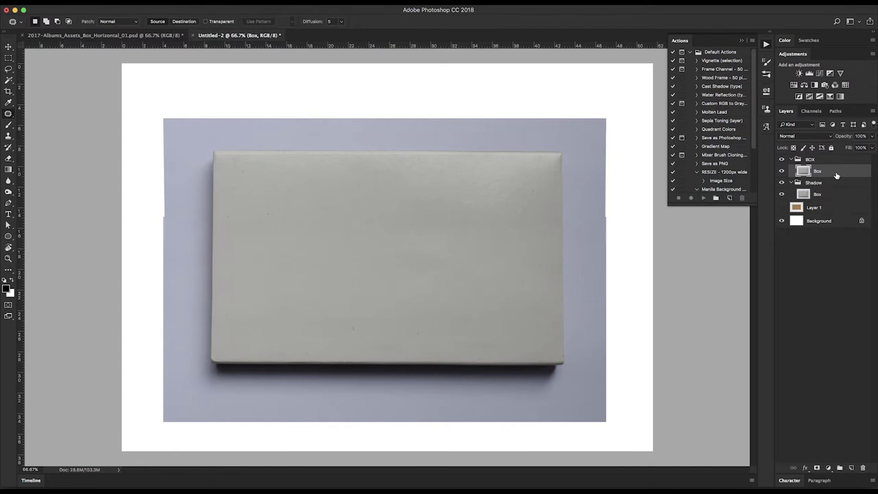
{"action": "key", "text": "z"}
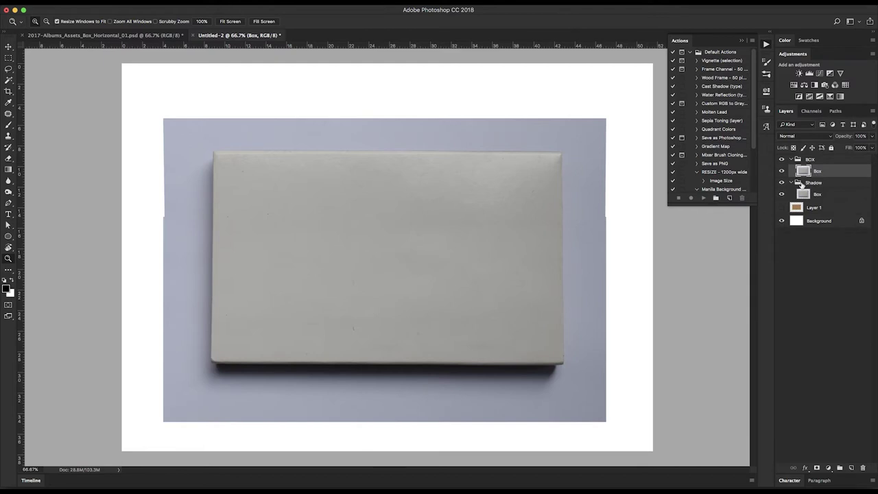
Zoom in and start a Pen path around the box, rounding the top-left corner and following the left edge.
{"action": "left_click_drag", "start_coordinate": [186, 129], "coordinate": [357, 312]}
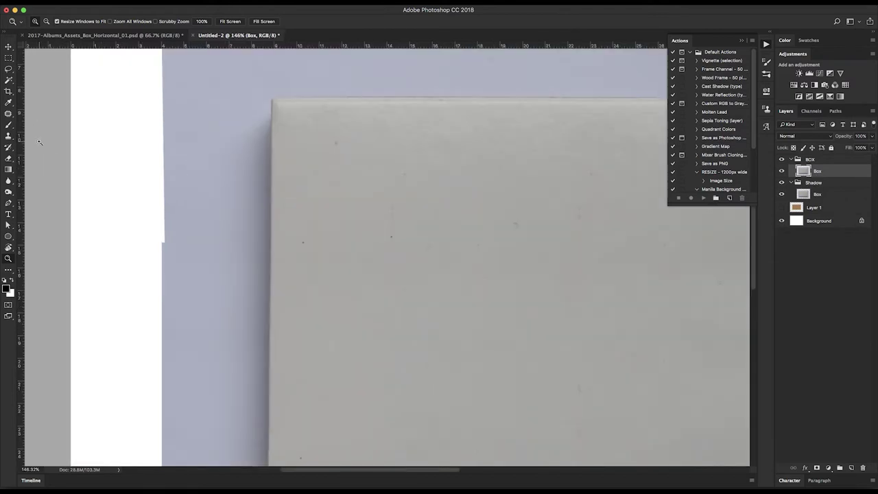
{"action": "key", "text": "p"}
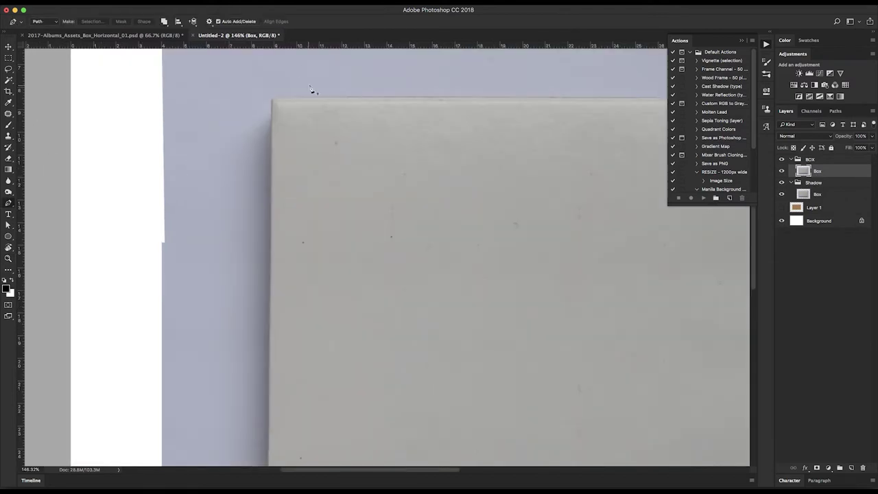
{"action": "left_click", "coordinate": [824, 160]}
{"action": "left_click_drag", "start_coordinate": [287, 96], "coordinate": [270, 199]}
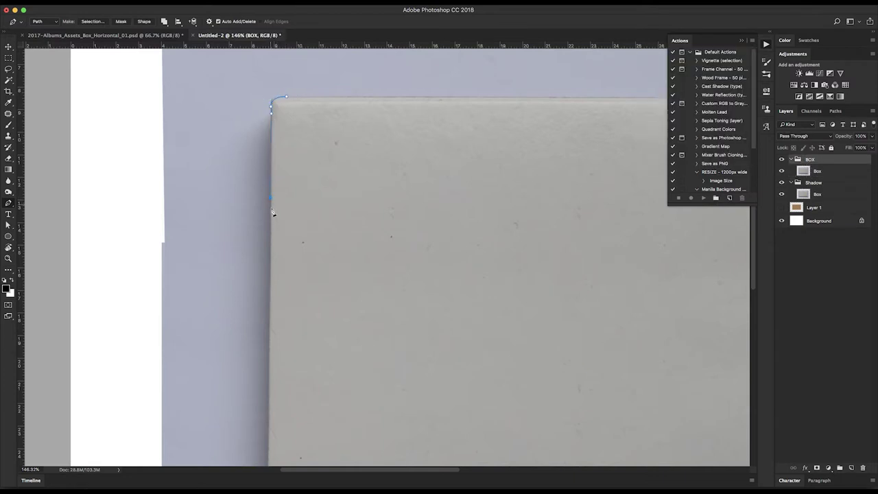
{"action": "left_click", "coordinate": [270, 334]}
{"action": "scroll", "coordinate": [319, 414], "scroll_direction": "down", "scroll_amount": 5}
{"action": "left_click", "coordinate": [286, 268]}
Continue the outline along the bottom and top edges and close the path.
{"action": "scroll", "coordinate": [521, 254], "scroll_direction": "up", "scroll_amount": 5}
{"action": "scroll", "coordinate": [522, 253], "scroll_direction": "right", "scroll_amount": 7}
{"action": "left_click", "coordinate": [532, 290]}
{"action": "scroll", "coordinate": [520, 334], "scroll_direction": "up", "scroll_amount": 7}
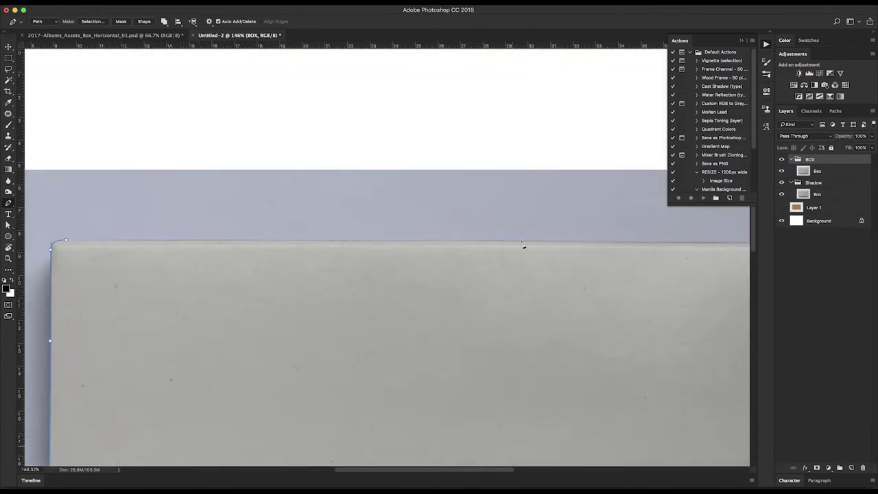
{"action": "left_click", "coordinate": [518, 242]}
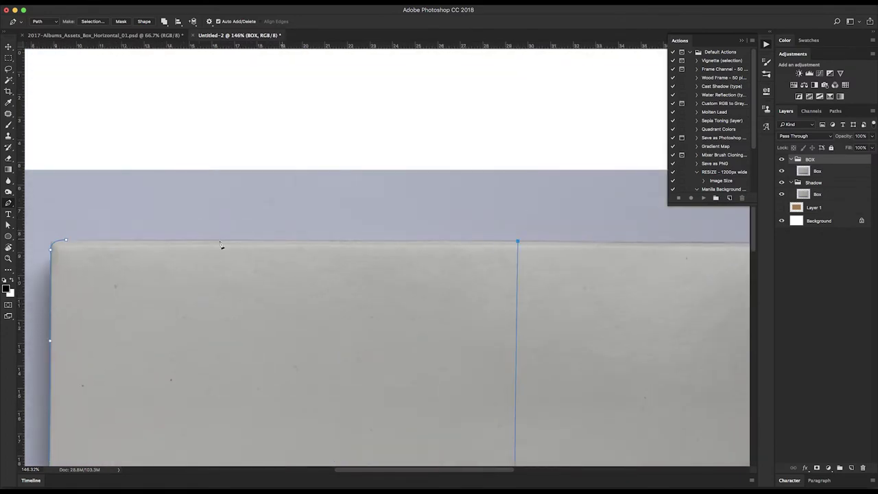
{"action": "left_click", "coordinate": [66, 242]}
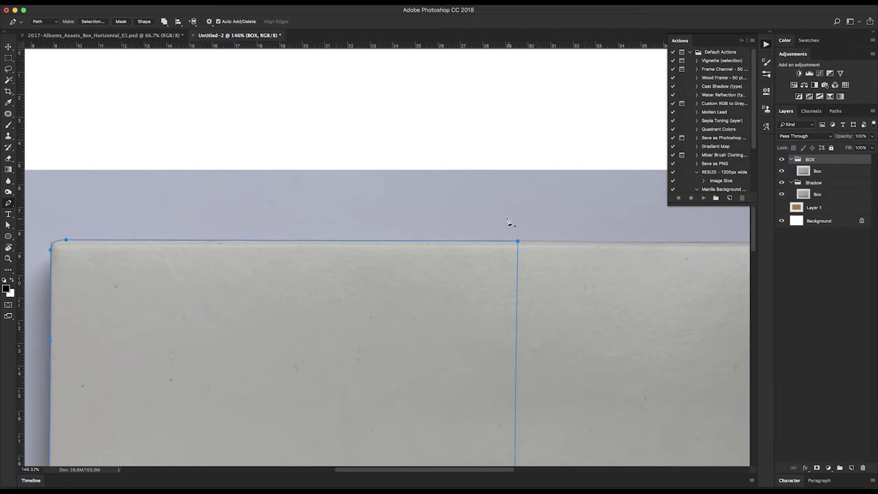
Turn the path into a vector mask on the BOX group and hide the Shadow group.
{"action": "right_click", "coordinate": [397, 215]}
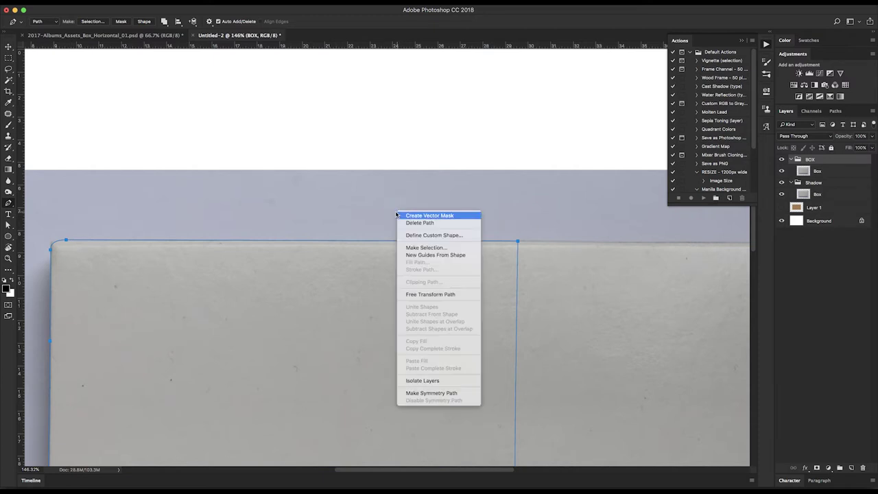
{"action": "left_click", "coordinate": [432, 216]}
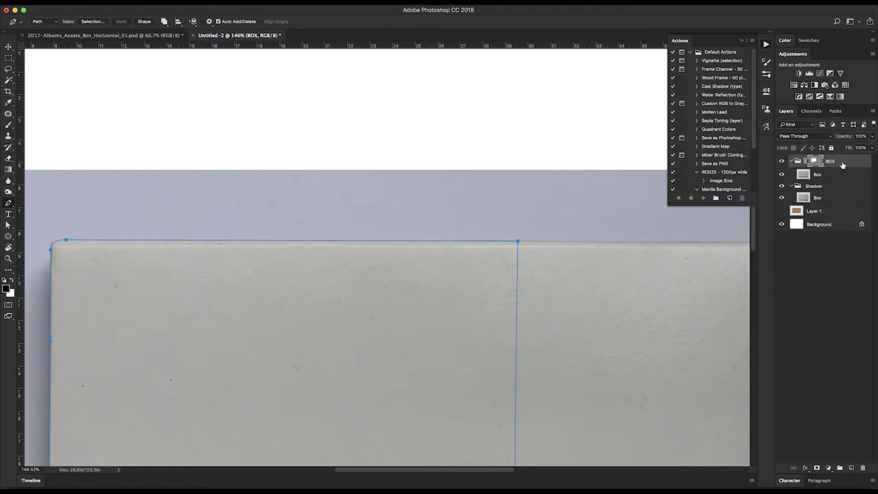
{"action": "left_click", "coordinate": [782, 186]}
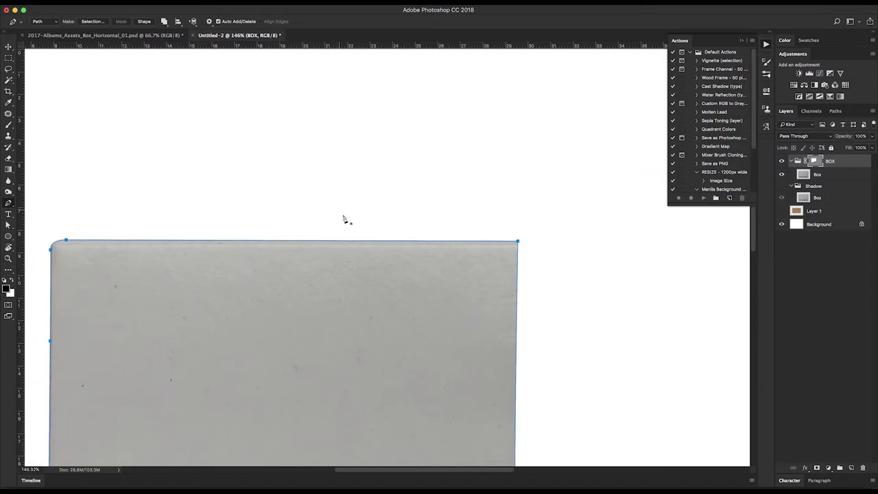
Select the BOX mask's outline path with the whole-path Path Selection tool.
{"action": "key", "text": "a"}
{"action": "left_click", "coordinate": [825, 161]}
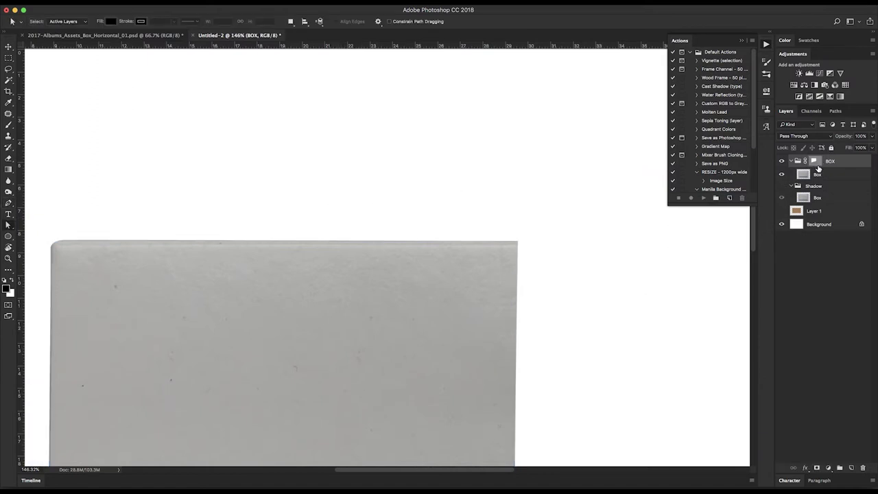
{"action": "left_click", "coordinate": [346, 242]}
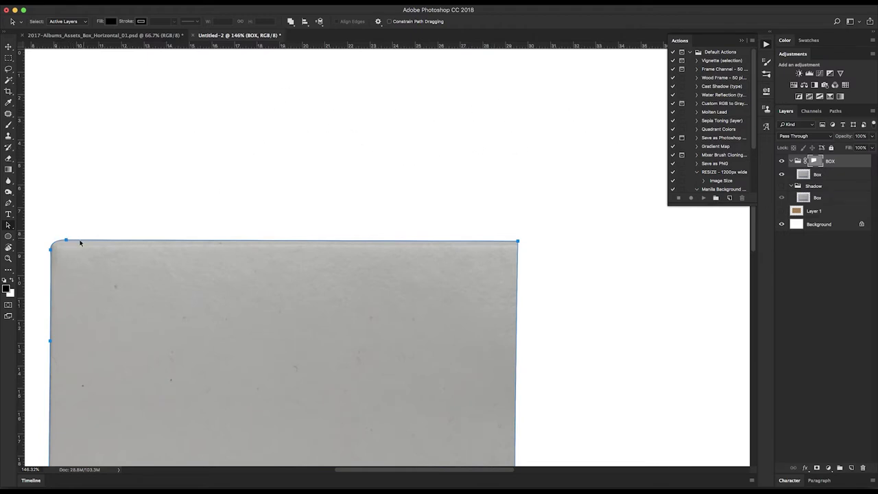
{"action": "left_click", "coordinate": [8, 225]}
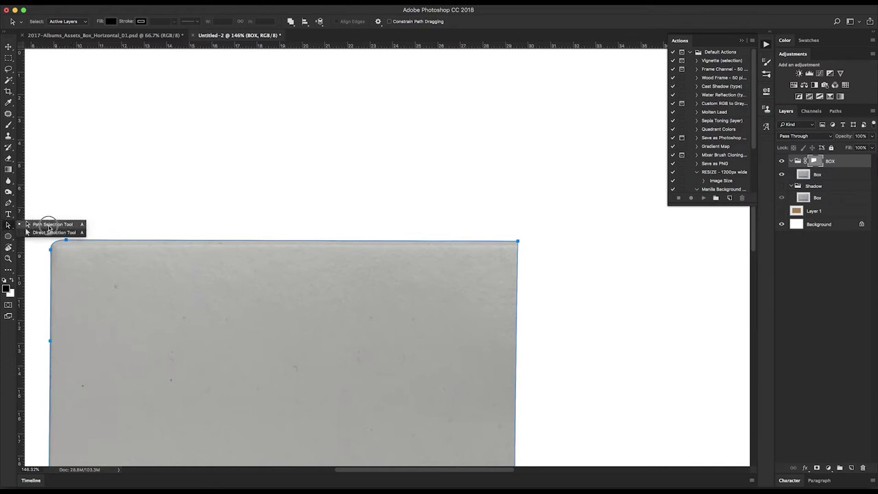
{"action": "left_click", "coordinate": [53, 226]}
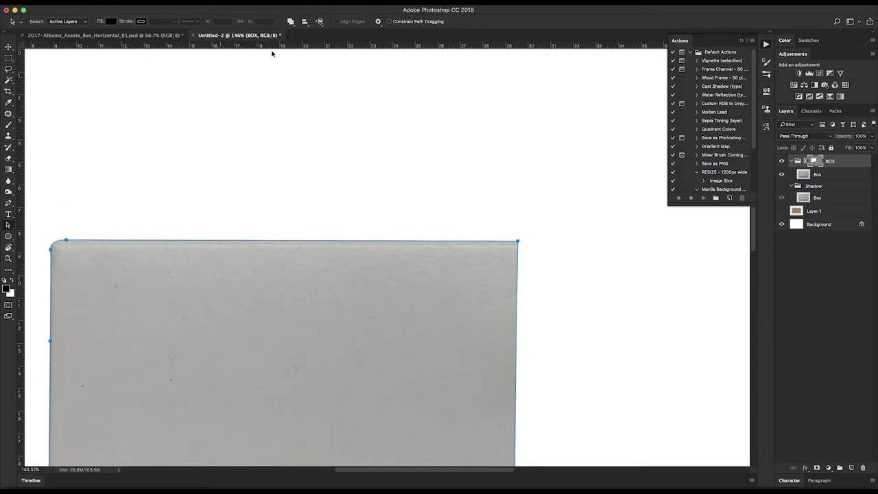
Switch the path operation to Subtract Front Shape, then Combine Shapes, and view the result at 100%.
{"action": "left_click", "coordinate": [291, 22]}
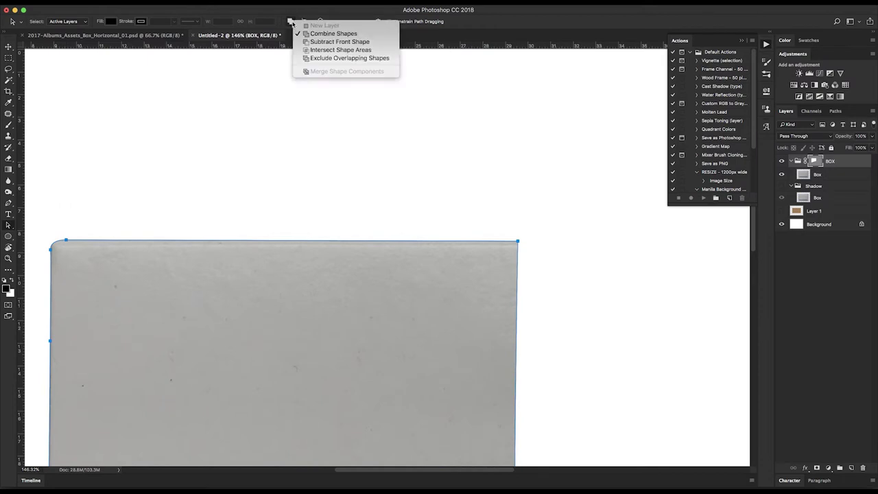
{"action": "left_click", "coordinate": [358, 43]}
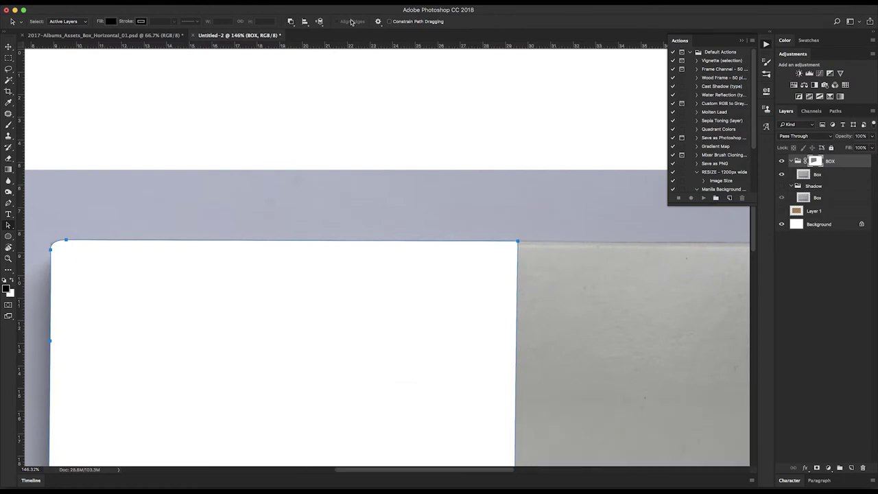
{"action": "left_click", "coordinate": [291, 22]}
{"action": "left_click", "coordinate": [386, 114]}
{"action": "left_click", "coordinate": [804, 259]}
{"action": "key", "text": "super+1"}
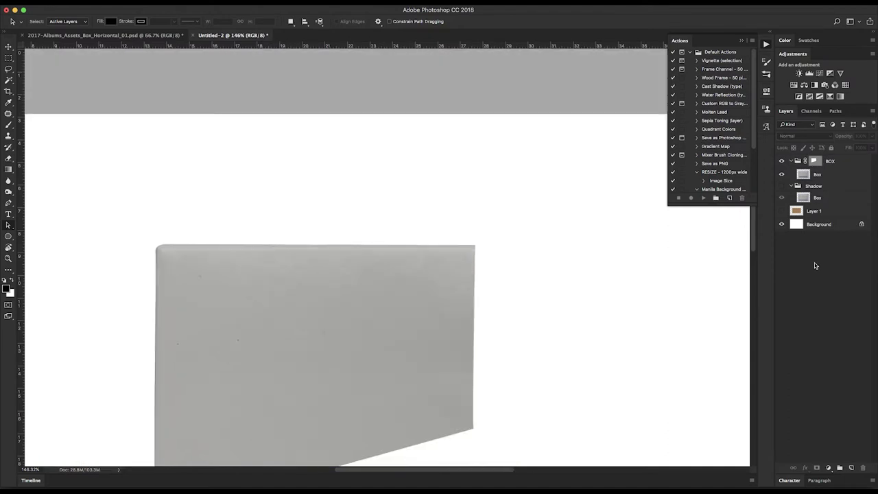
Zoom into the box's top-left corner and select the BOX mask path's corner anchor.
{"action": "key", "text": "z"}
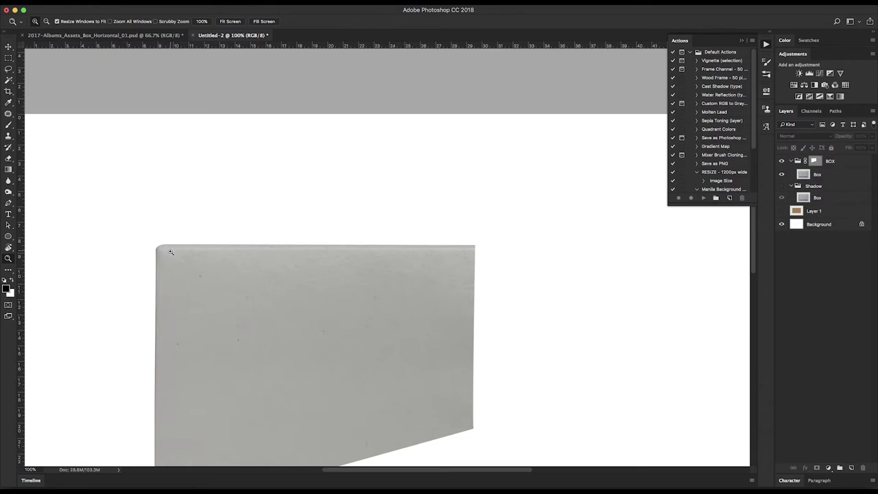
{"action": "left_click", "coordinate": [817, 163]}
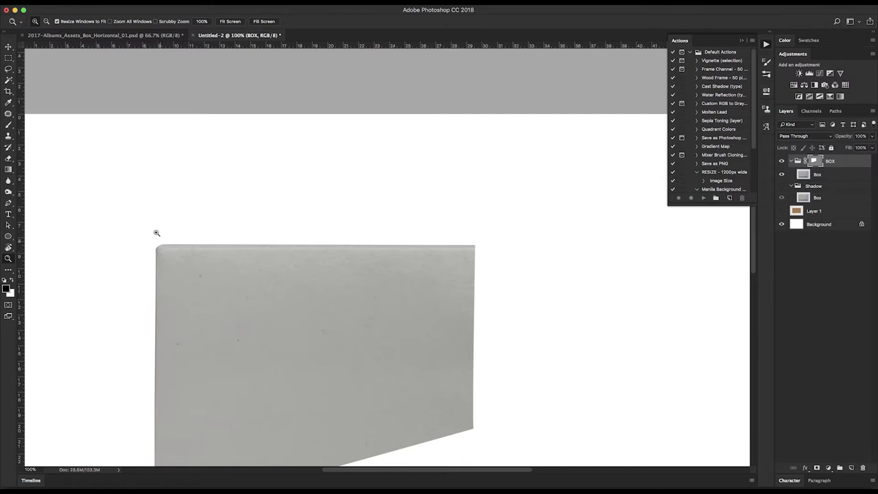
{"action": "left_click_drag", "start_coordinate": [114, 192], "coordinate": [351, 337]}
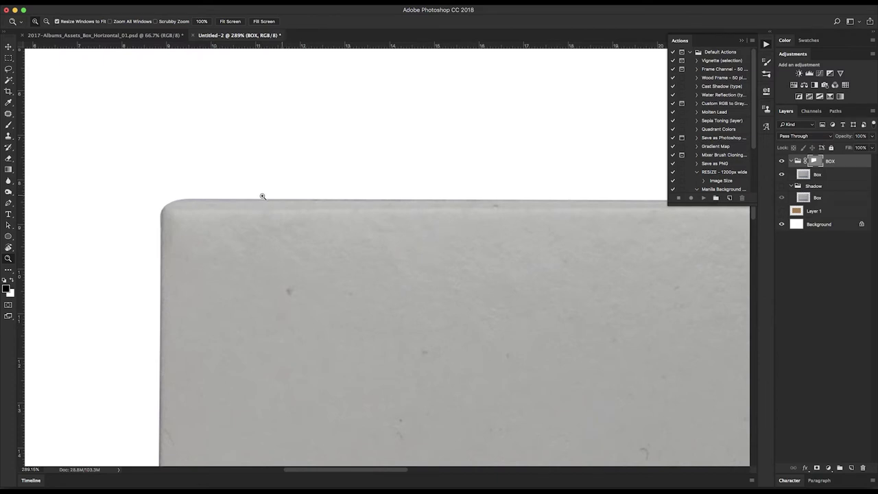
{"action": "key", "text": "a"}
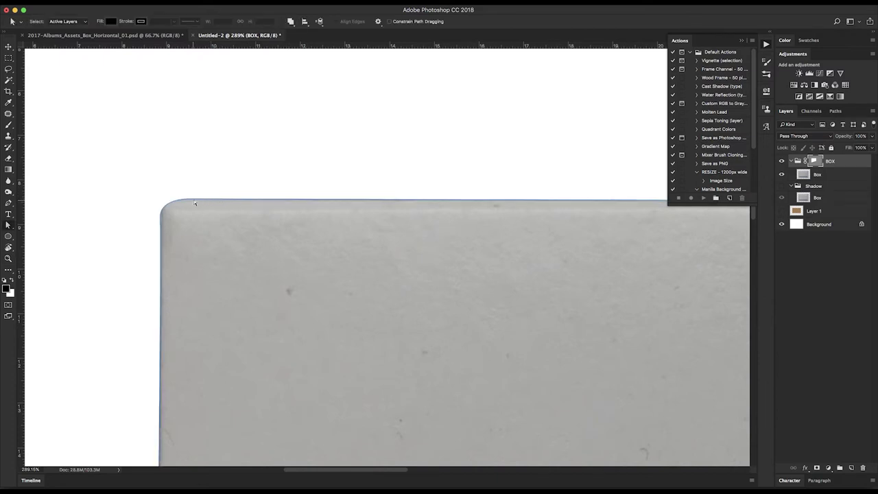
{"action": "left_click", "coordinate": [192, 201]}
Add an anchor on the top edge, pull it slightly left to follow the contour, then check at 200%.
{"action": "key", "text": "p"}
{"action": "left_click", "coordinate": [318, 199]}
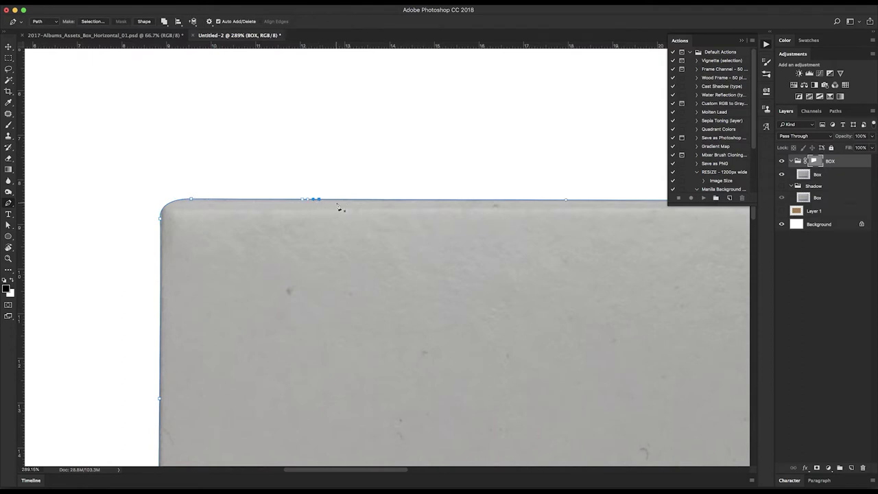
{"action": "key", "text": "a"}
{"action": "left_click", "coordinate": [319, 199]}
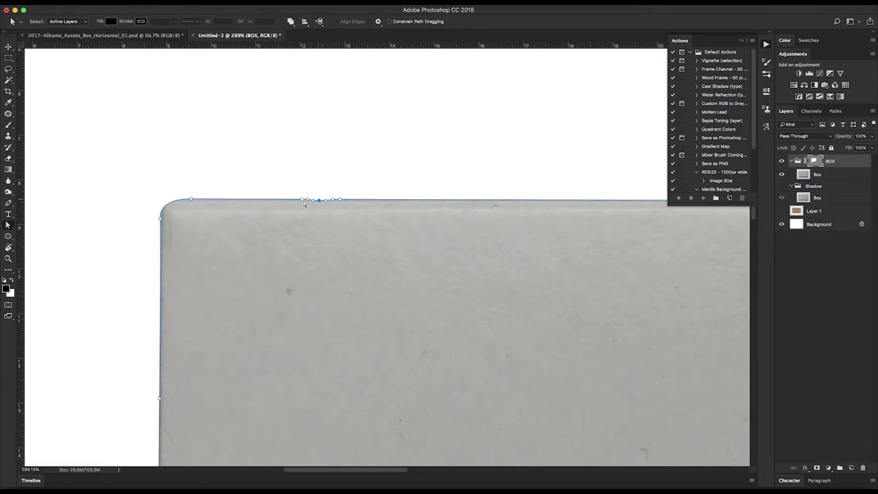
{"action": "mouse_move", "coordinate": [304, 200]}
{"action": "left_mouse_down"}
{"action": "mouse_move", "coordinate": [286, 200]}
{"action": "mouse_move", "coordinate": [316, 202]}
{"action": "left_mouse_up"}
{"action": "left_click", "coordinate": [350, 182]}
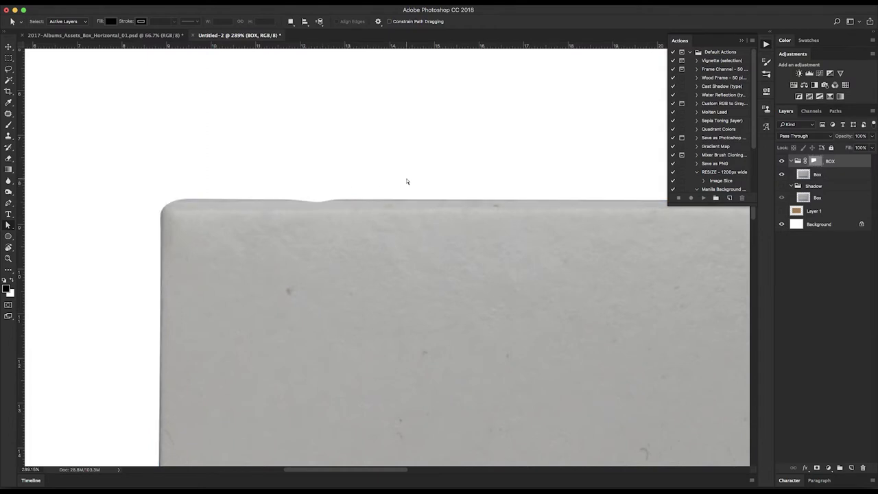
{"action": "key", "text": "super+1"}
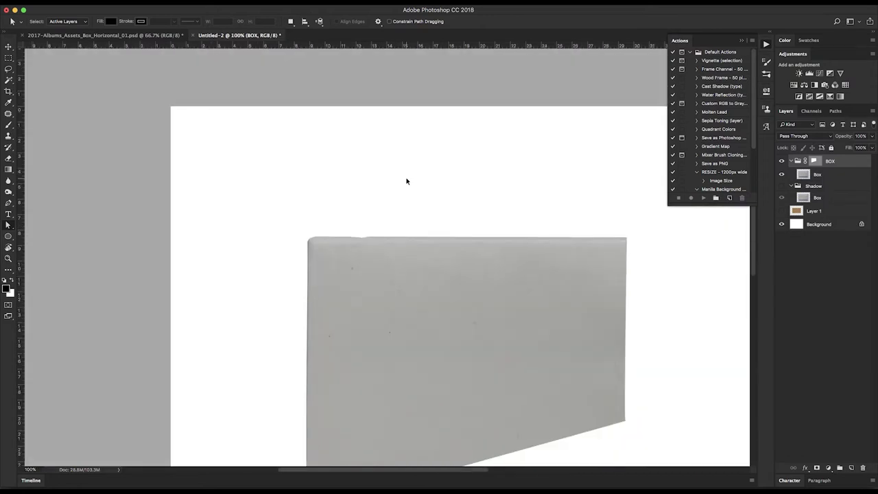
{"action": "key", "text": "super+equal"}
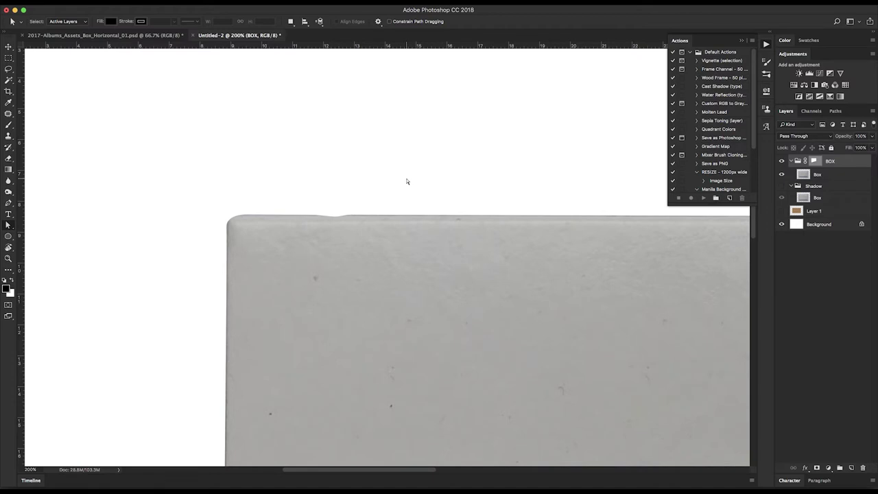
Give the BOX vector mask a 1 px feather in Properties.
{"action": "left_click", "coordinate": [816, 162]}
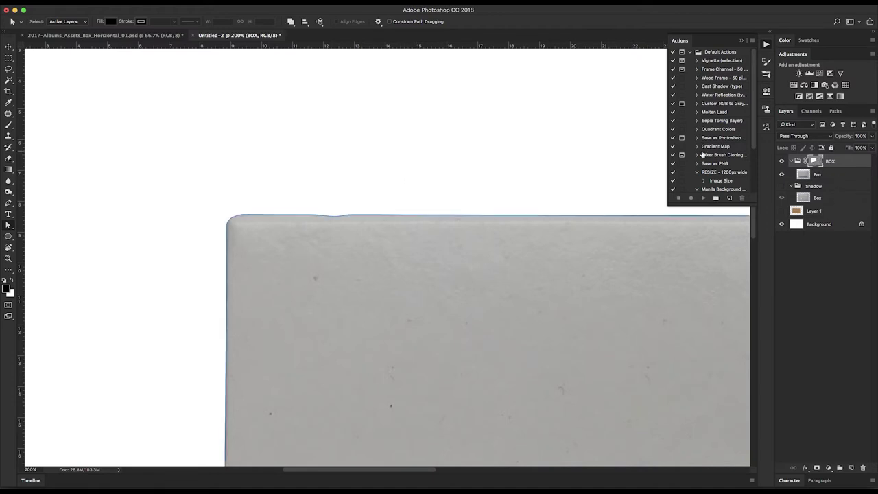
{"action": "left_click", "coordinate": [815, 161]}
{"action": "left_click", "coordinate": [815, 161]}
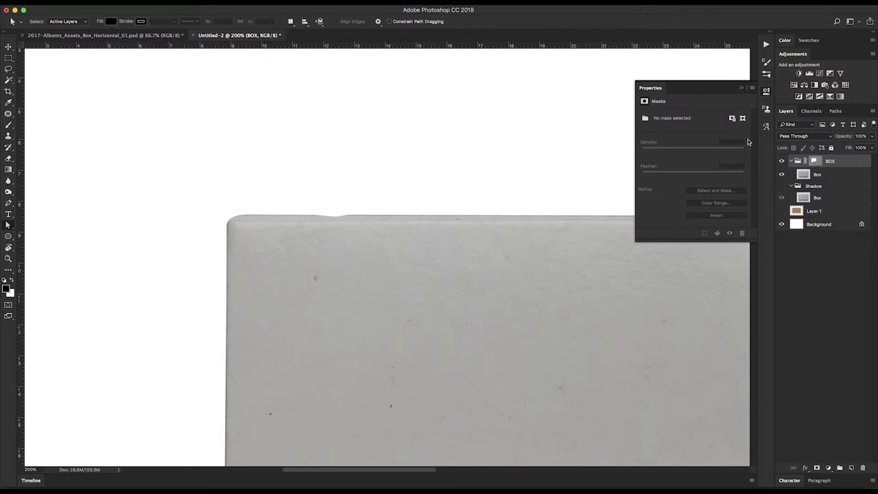
{"action": "left_click", "coordinate": [815, 161]}
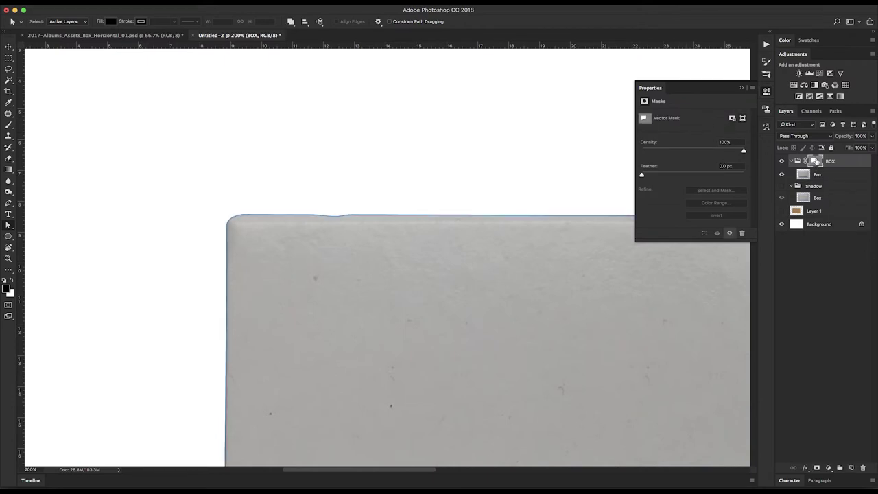
{"action": "left_click", "coordinate": [727, 166]}
{"action": "type", "text": "1"}
{"action": "key", "text": "Return"}
{"action": "key", "text": "Return"}
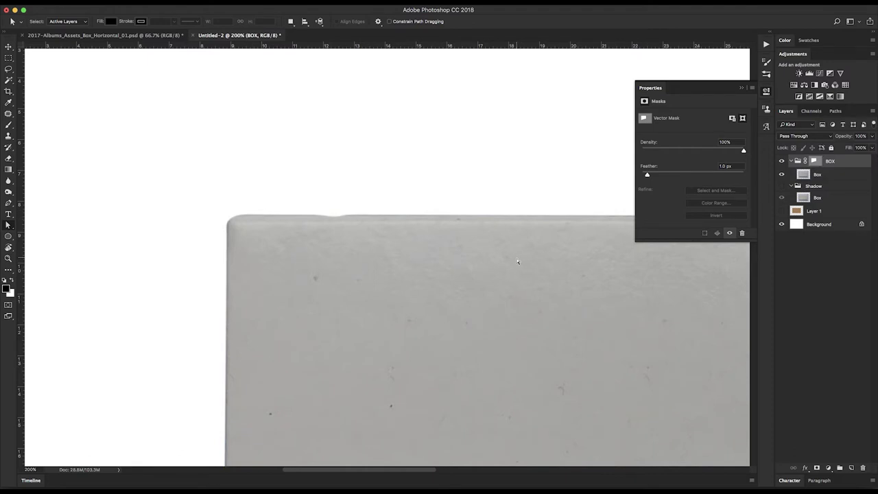
Show the Shadow group again and switch to the 2017-Albums_Assets_Box_Horizontal_01.psd document.
{"action": "left_click", "coordinate": [782, 186]}
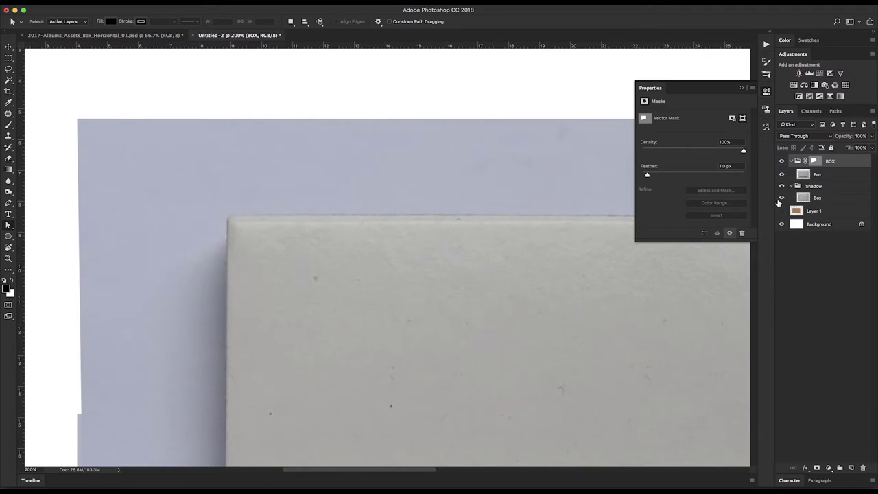
{"action": "left_click", "coordinate": [836, 199]}
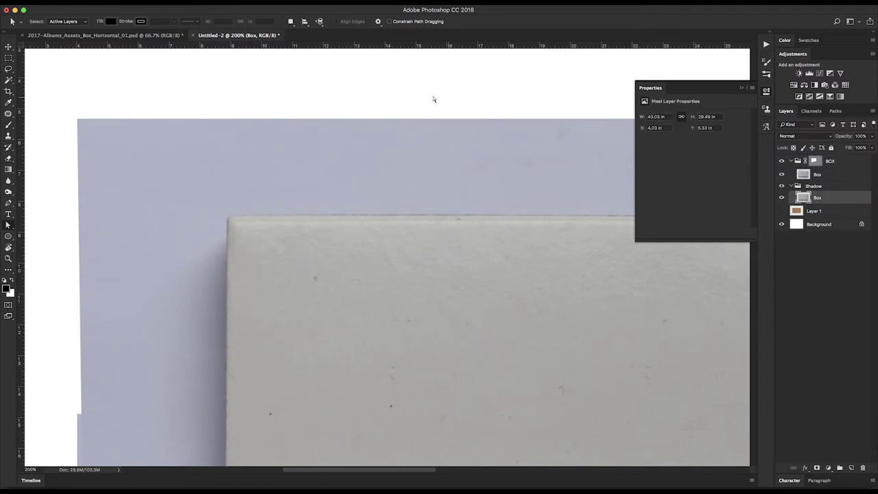
{"action": "left_click", "coordinate": [147, 36]}
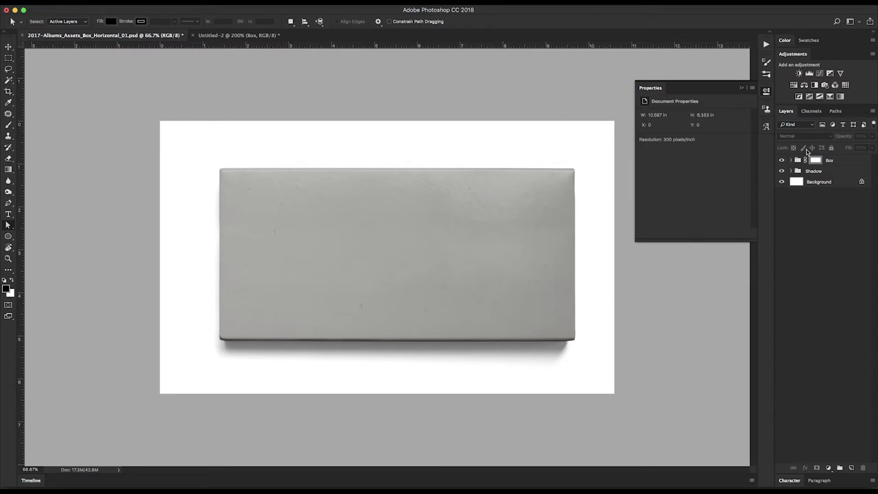
Expand the Box and Shadow groups and hide the Box group, leaving only the shadow.
{"action": "left_click", "coordinate": [792, 171]}
{"action": "left_click", "coordinate": [792, 160]}
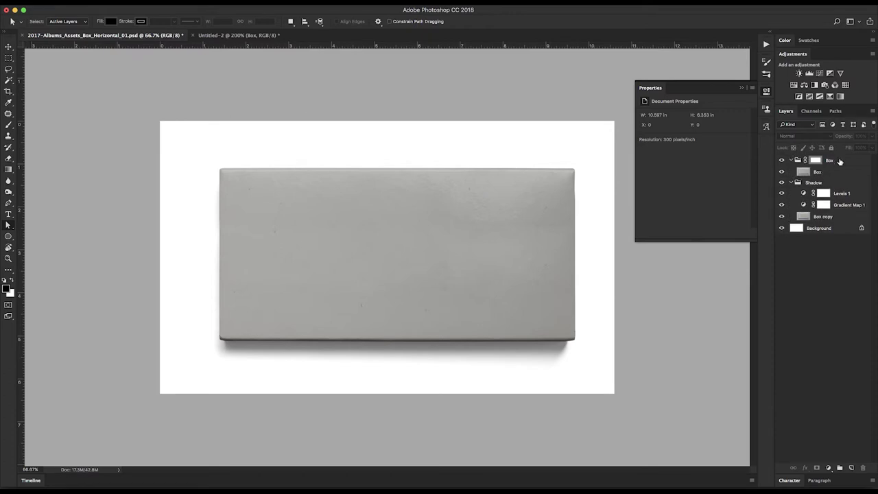
{"action": "left_click", "coordinate": [816, 160]}
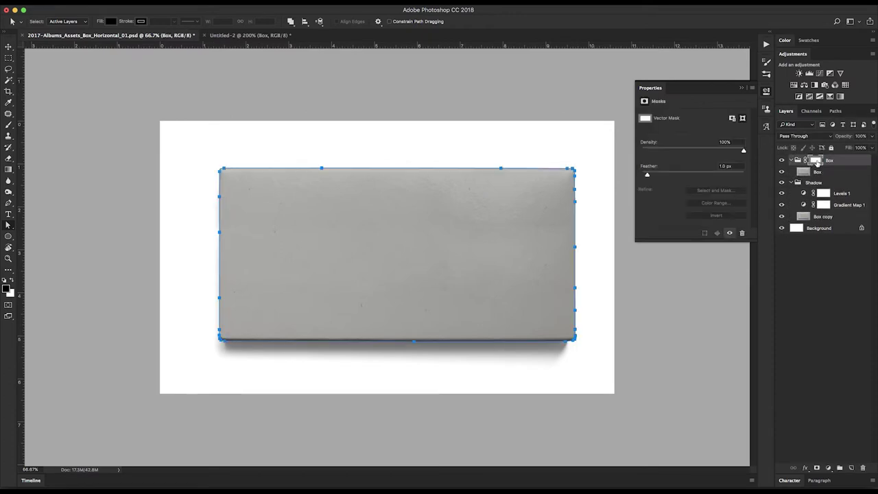
{"action": "left_click", "coordinate": [782, 160]}
Inspect Levels 1, then hide Levels 1 and Gradient Map 1 and toggle Gradient Map 1 to compare.
{"action": "left_click", "coordinate": [823, 183]}
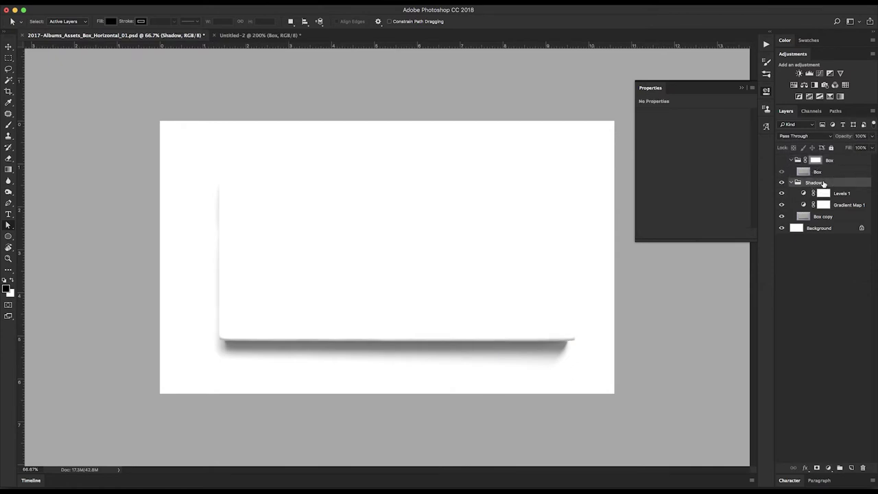
{"action": "left_click", "coordinate": [838, 216]}
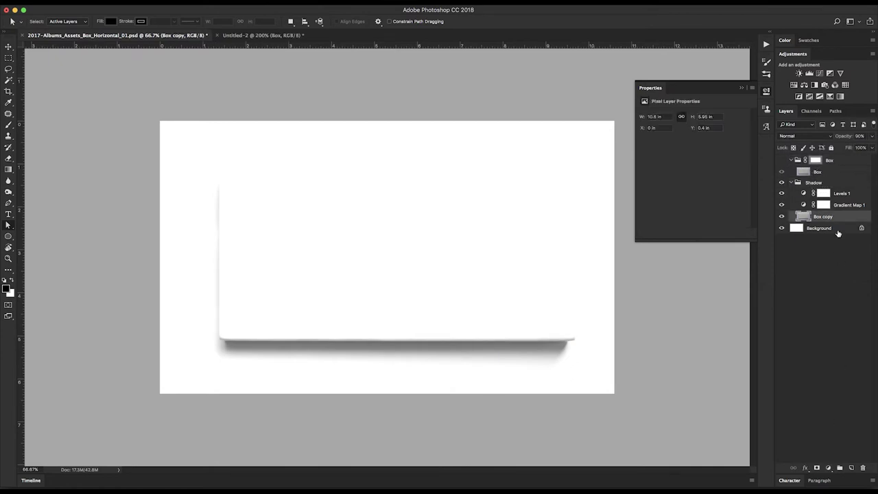
{"action": "left_click", "coordinate": [854, 194]}
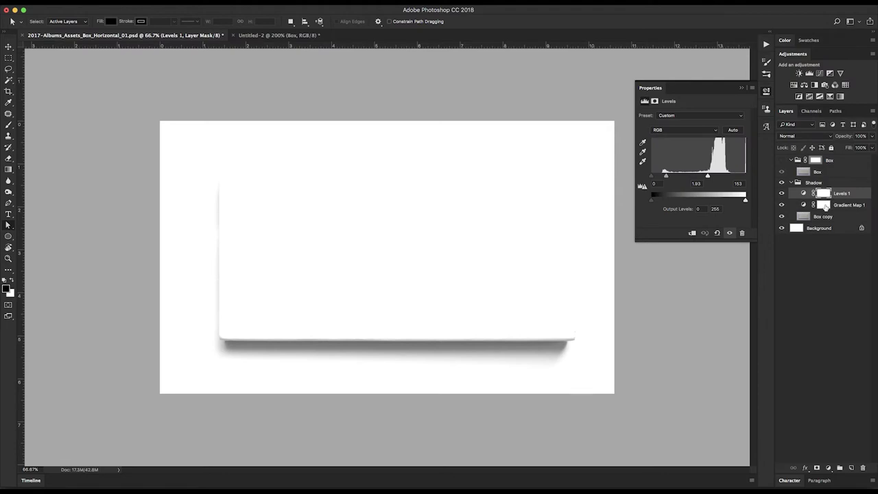
{"action": "left_click_drag", "start_coordinate": [781, 194], "coordinate": [782, 204]}
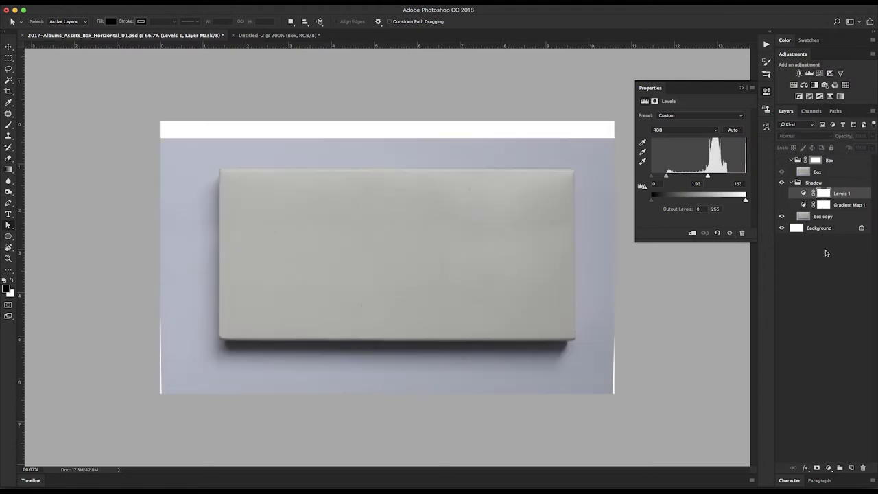
{"action": "left_click", "coordinate": [782, 205]}
{"action": "left_click", "coordinate": [783, 205]}
Re-enable Gradient Map 1, check its settings, and turn Levels 1 back on.
{"action": "left_click", "coordinate": [838, 217]}
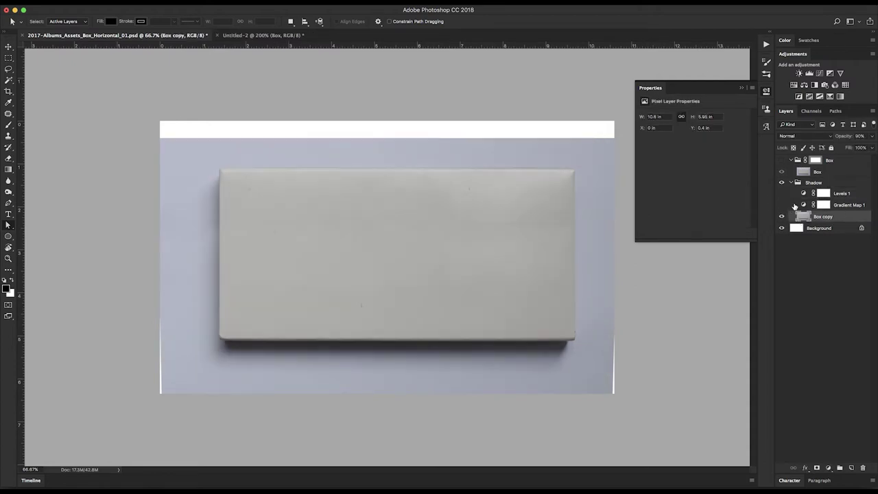
{"action": "left_click", "coordinate": [783, 206]}
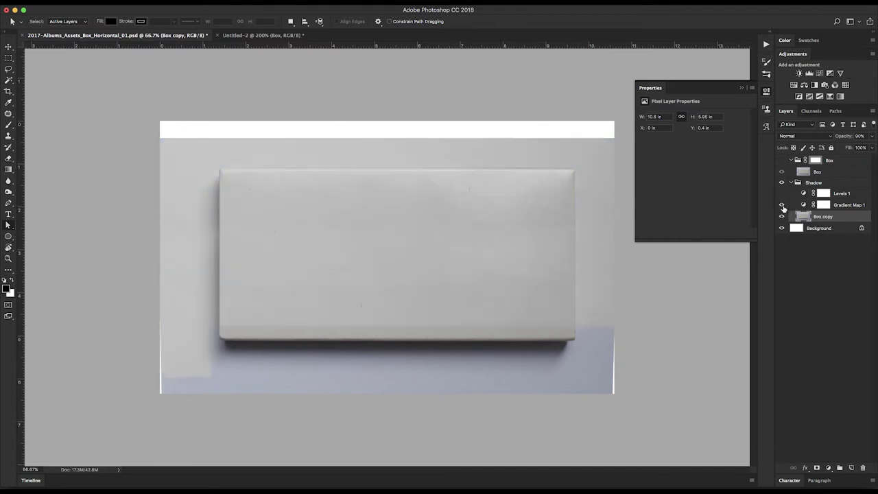
{"action": "left_click", "coordinate": [855, 207]}
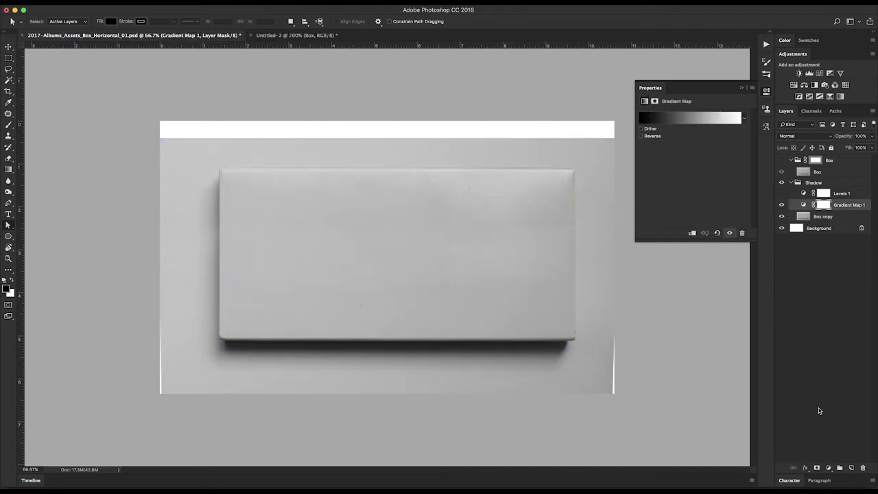
{"action": "left_click", "coordinate": [828, 468]}
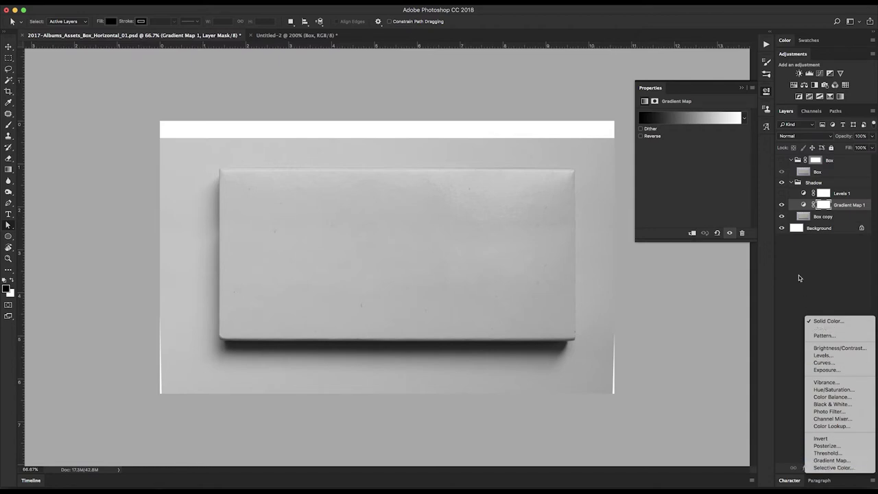
{"action": "left_click", "coordinate": [804, 251]}
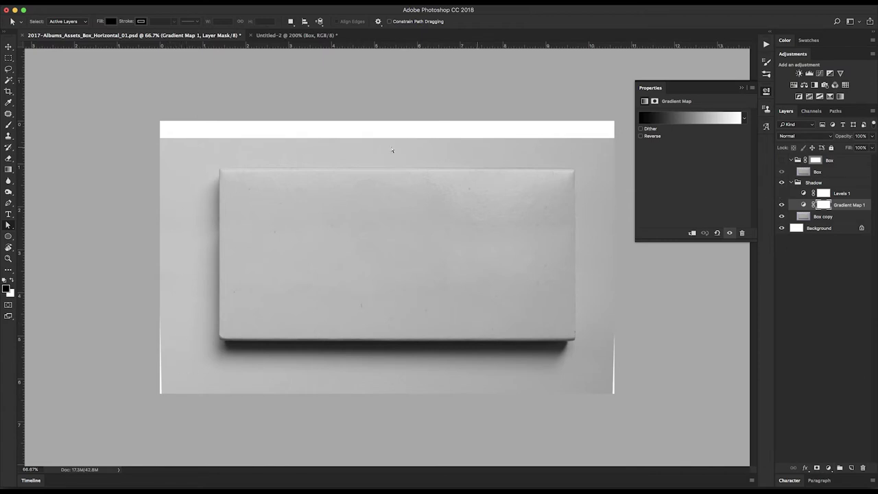
{"action": "left_click", "coordinate": [782, 195]}
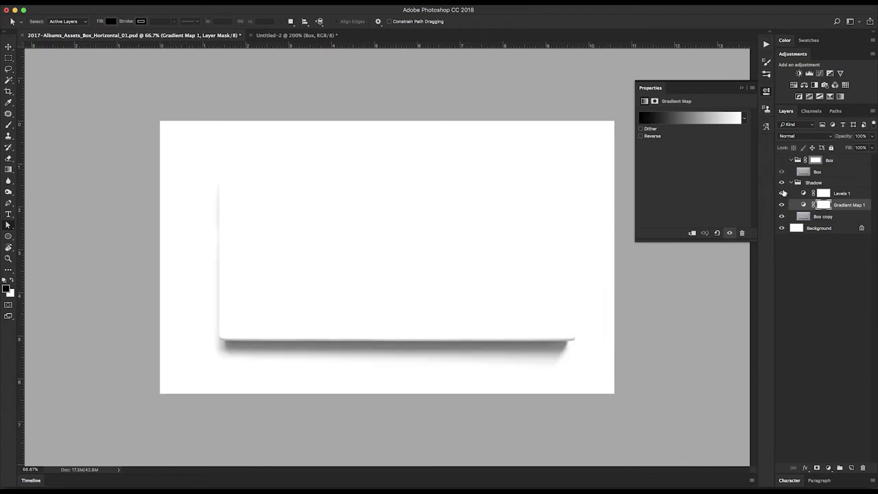
Set the Levels 1 input levels to 0, 1.77 and 162 to whiten the background.
{"action": "left_click", "coordinate": [802, 193]}
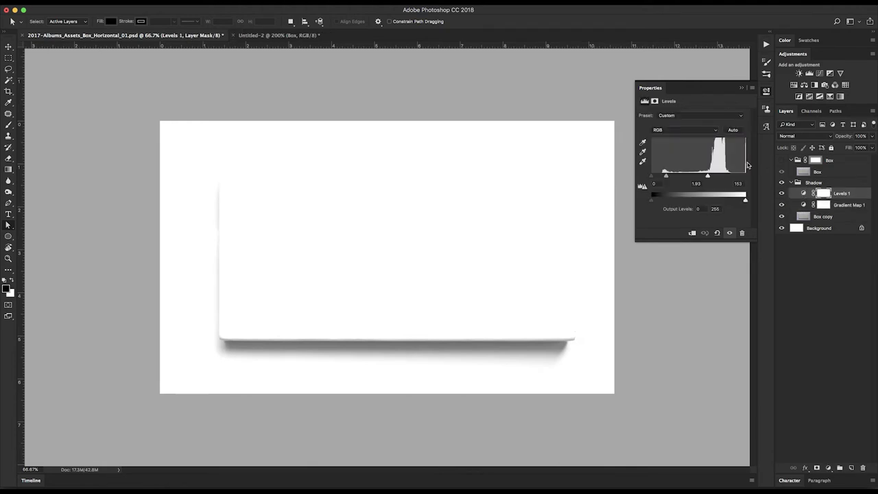
{"action": "left_click_drag", "start_coordinate": [709, 177], "coordinate": [746, 177]}
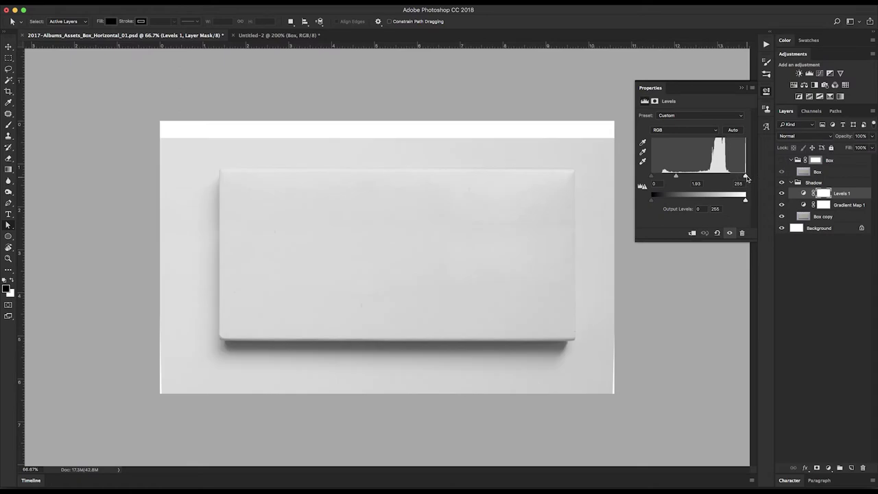
{"action": "mouse_move", "coordinate": [676, 176]}
{"action": "left_mouse_down"}
{"action": "mouse_move", "coordinate": [666, 177]}
{"action": "mouse_move", "coordinate": [679, 177]}
{"action": "left_mouse_up"}
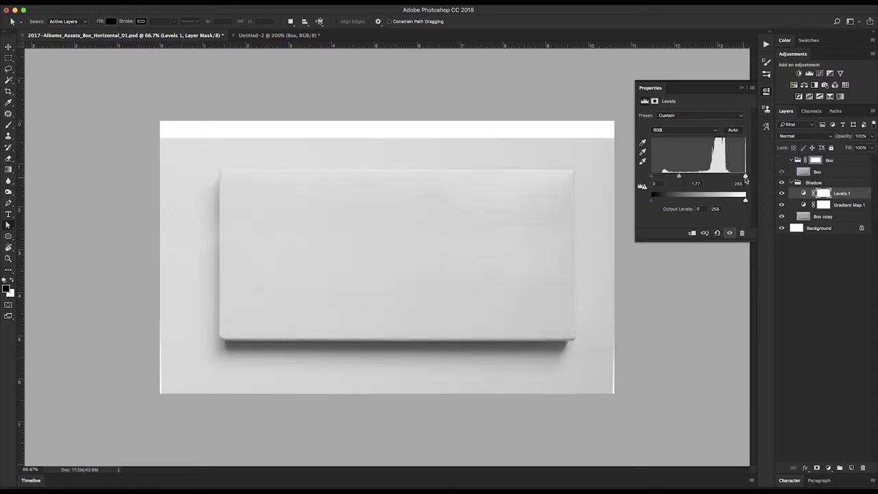
{"action": "left_click_drag", "start_coordinate": [747, 177], "coordinate": [711, 177]}
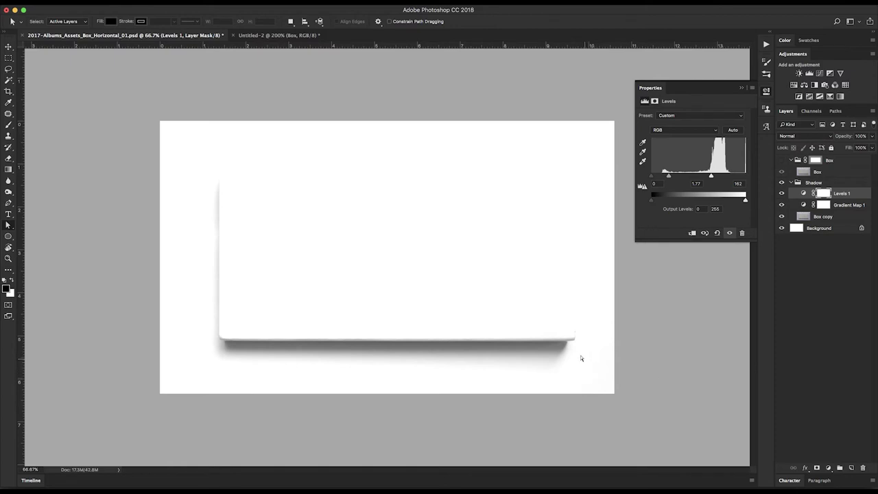
Add a new layer named Extra White in the Shadow group and show the Box group again.
{"action": "left_click", "coordinate": [852, 467]}
{"action": "double_click", "coordinate": [820, 194]}
{"action": "key", "text": "BackSpace"}
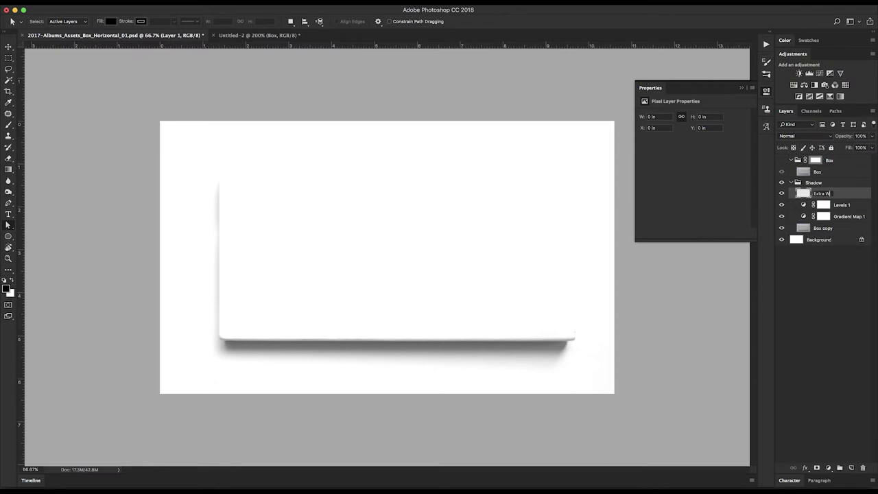
{"action": "key", "text": "Return"}
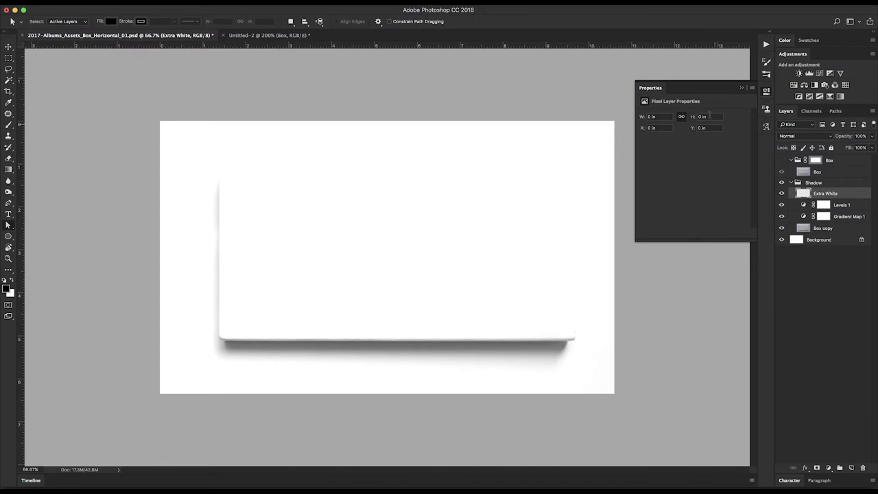
{"action": "left_click", "coordinate": [781, 160]}
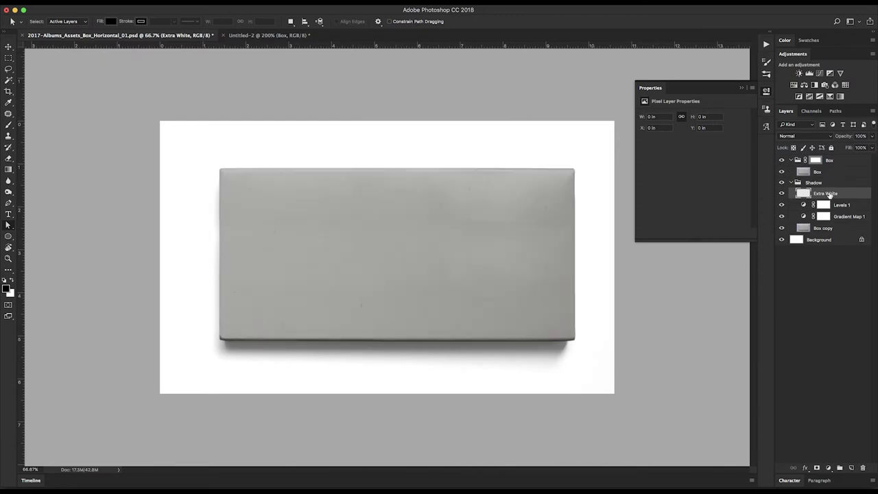
Draw white gradients in from the bottom, right, left and top edges toward the box.
{"action": "key", "text": "g"}
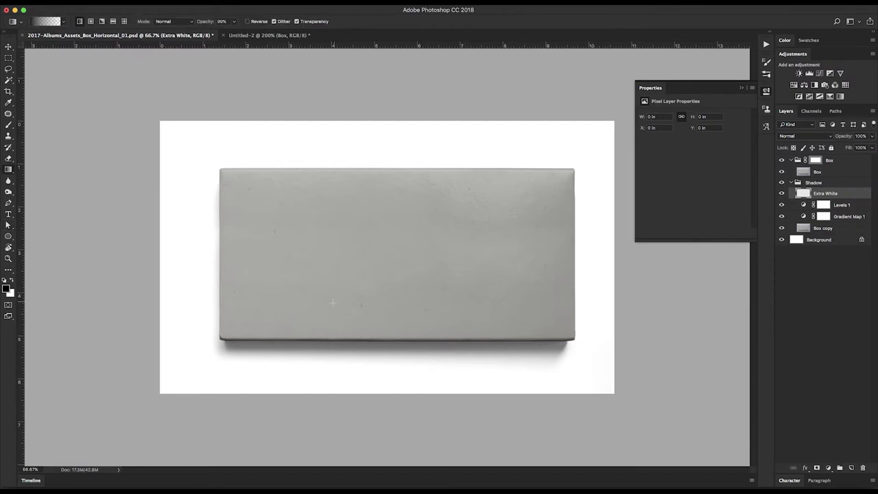
{"action": "key", "text": "x"}
{"action": "left_click_drag", "start_coordinate": [390, 391], "coordinate": [396, 358]}
{"action": "left_click_drag", "start_coordinate": [612, 325], "coordinate": [571, 326]}
{"action": "left_click_drag", "start_coordinate": [189, 306], "coordinate": [216, 303]}
{"action": "left_click_drag", "start_coordinate": [367, 129], "coordinate": [367, 177]}
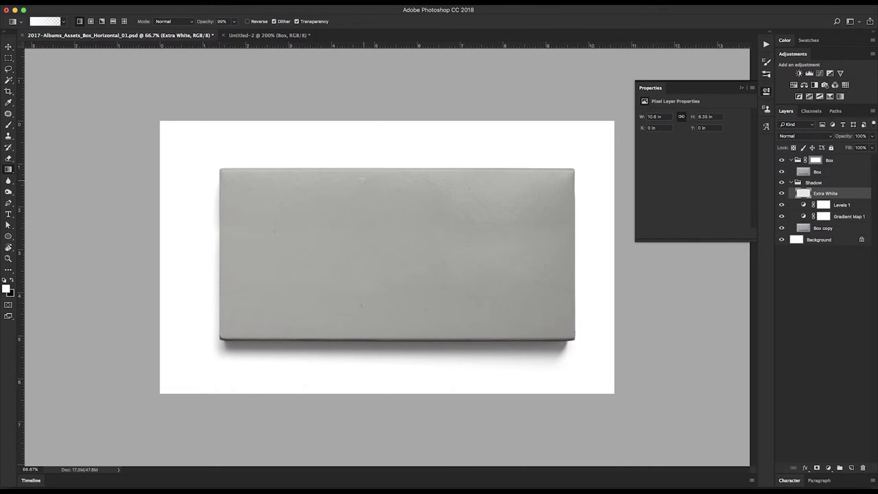
{"action": "left_click_drag", "start_coordinate": [173, 253], "coordinate": [220, 254]}
{"action": "key", "text": "v"}
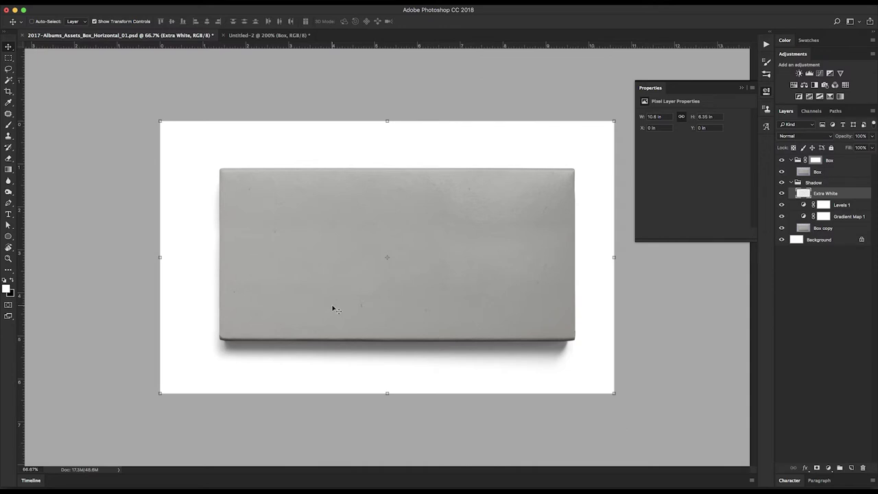
Collapse the Shadow and Box groups, then switch to Untitled-2 fitted to the window.
{"action": "left_click", "coordinate": [792, 182]}
{"action": "left_click", "coordinate": [792, 159]}
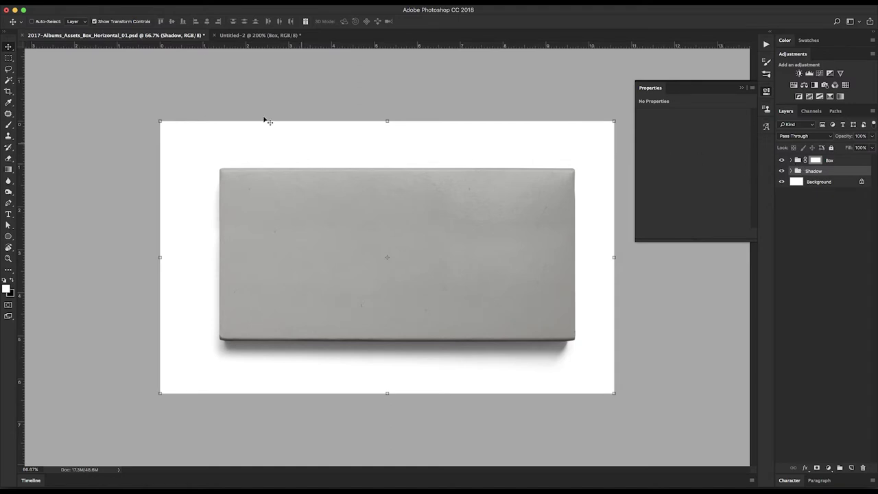
{"action": "key", "text": "ctrl+Tab"}
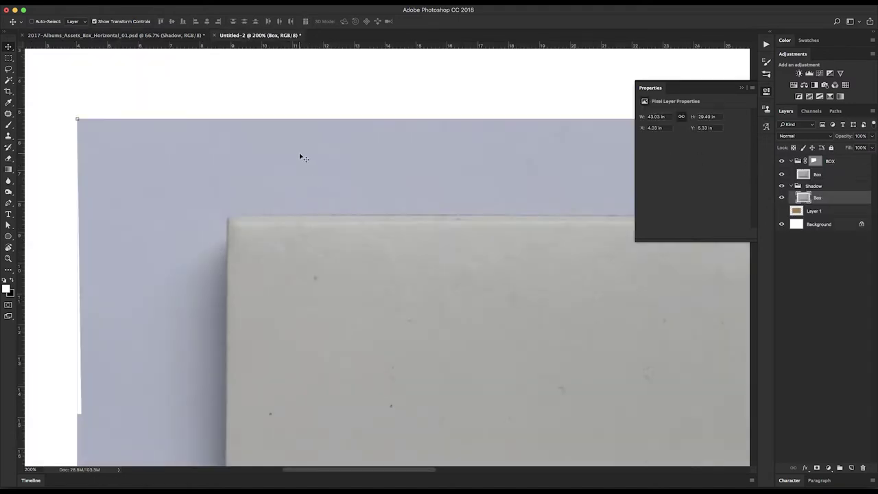
{"action": "key", "text": "super+0"}
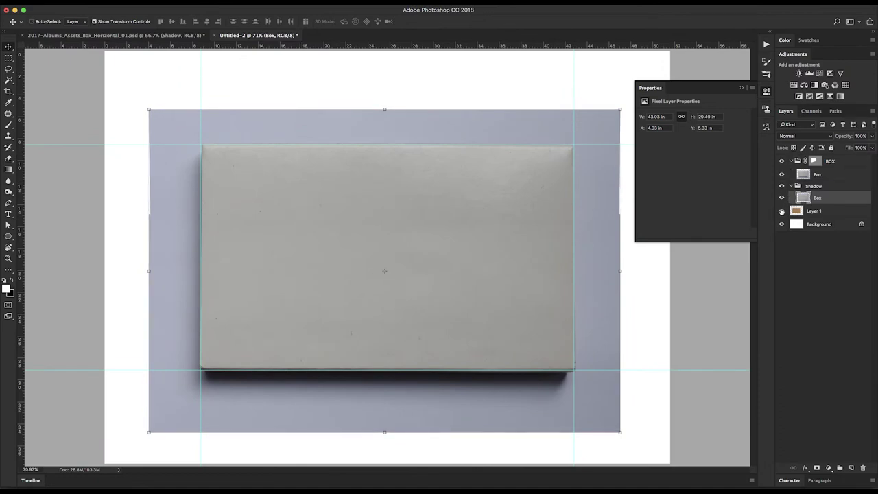
Hide and delete the BOX and Shadow groups, leaving Layer 1; close Properties and show Finder.
{"action": "left_click", "coordinate": [783, 176]}
{"action": "left_click", "coordinate": [783, 186]}
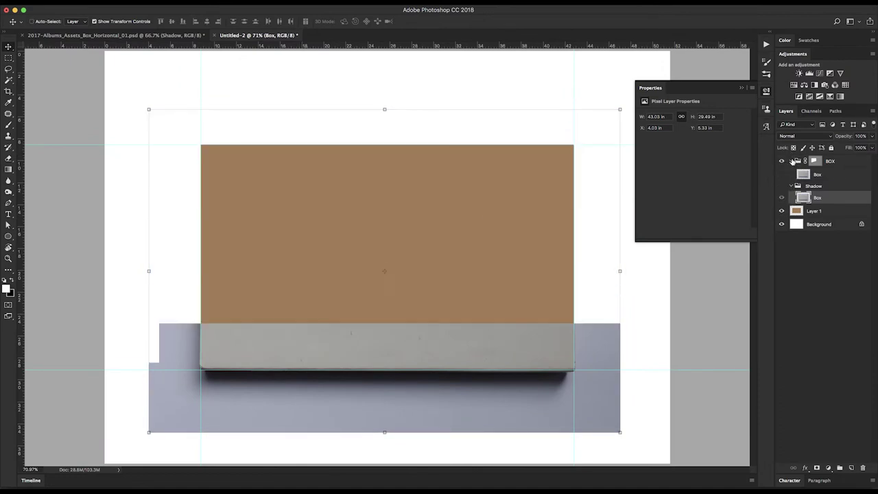
{"action": "left_click", "coordinate": [792, 161]}
{"action": "left_click", "coordinate": [837, 173]}
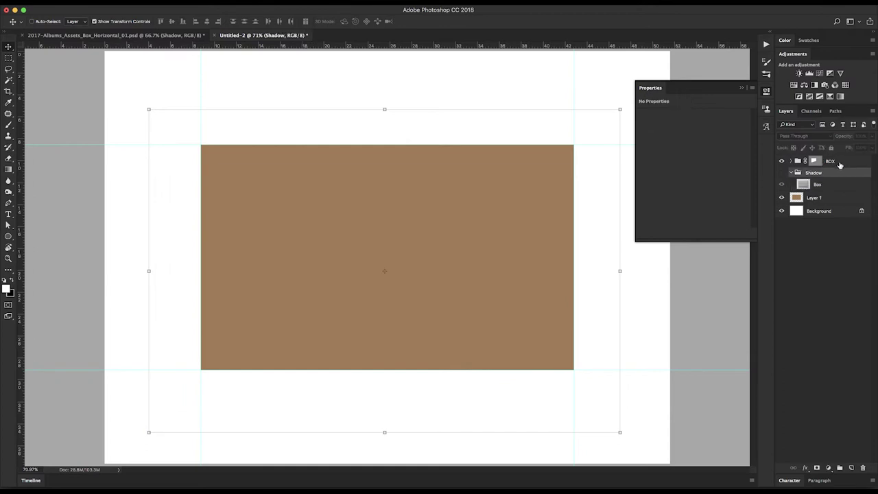
{"action": "left_click", "coordinate": [842, 165], "text": "shift"}
{"action": "left_click_drag", "start_coordinate": [840, 170], "coordinate": [862, 468]}
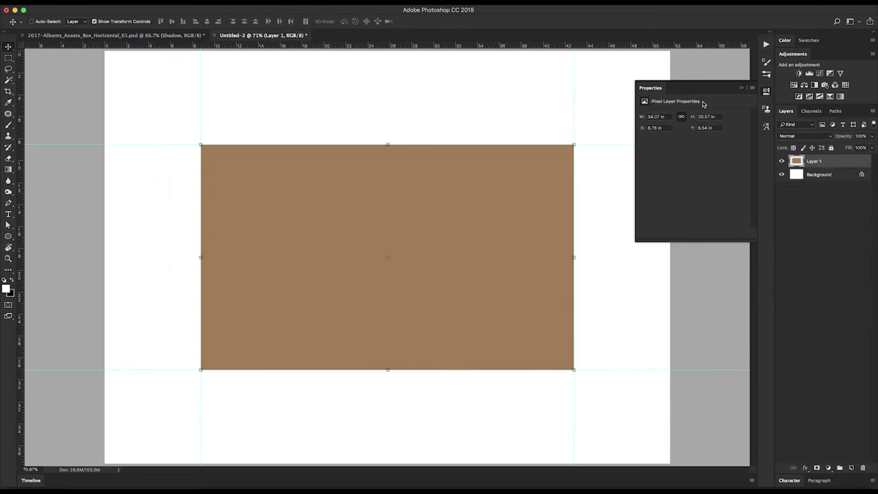
{"action": "left_click", "coordinate": [767, 91]}
{"action": "left_click", "coordinate": [192, 481]}
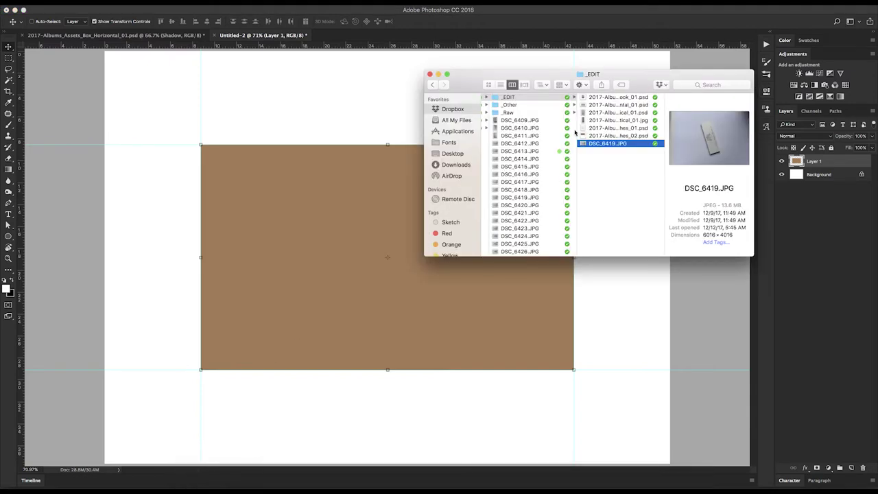
Open 2017-Albums_01_DAMN_01.psd from Finder's Working Files folder in Photoshop.
{"action": "scroll", "coordinate": [554, 121], "scroll_direction": "left", "scroll_amount": 3}
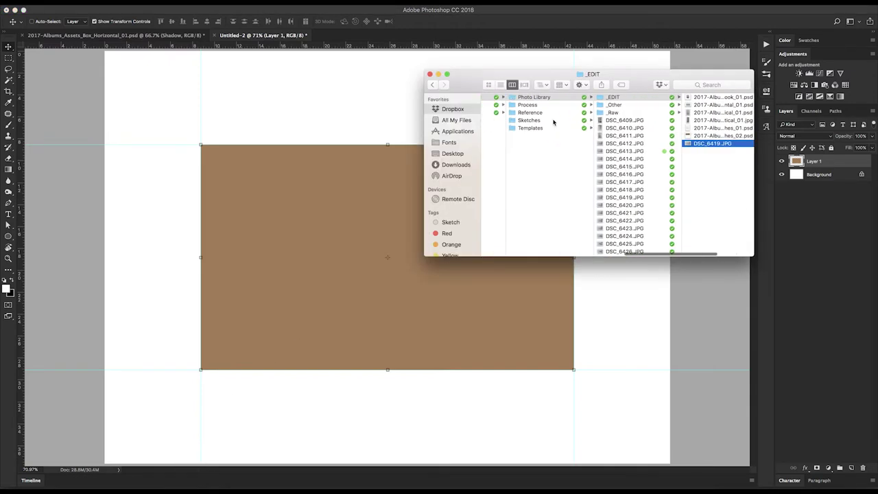
{"action": "scroll", "coordinate": [553, 128], "scroll_direction": "left", "scroll_amount": 5}
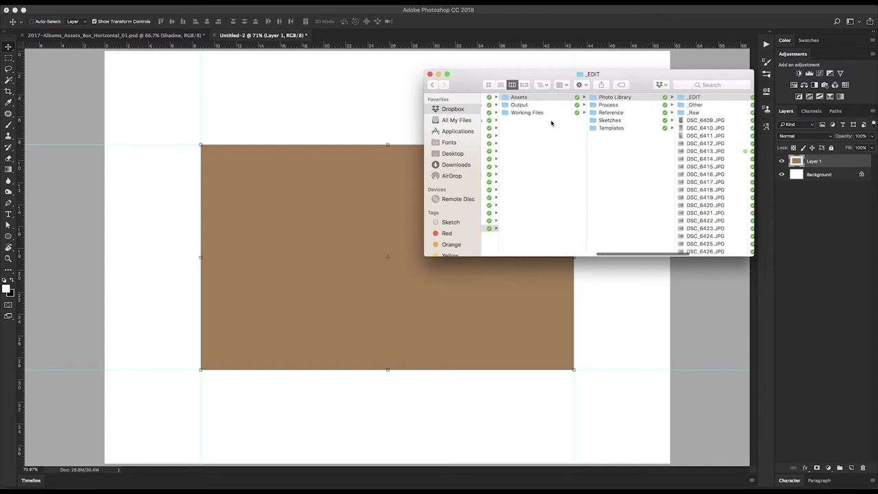
{"action": "left_click", "coordinate": [551, 114]}
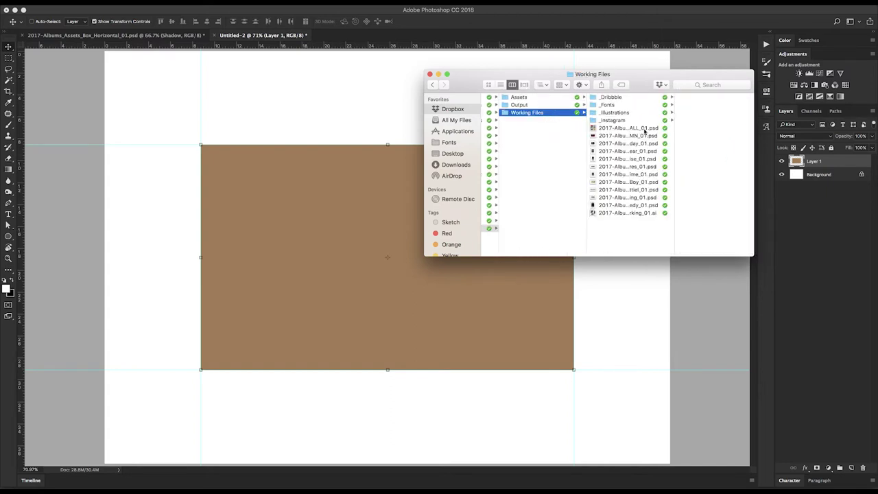
{"action": "left_click", "coordinate": [644, 135]}
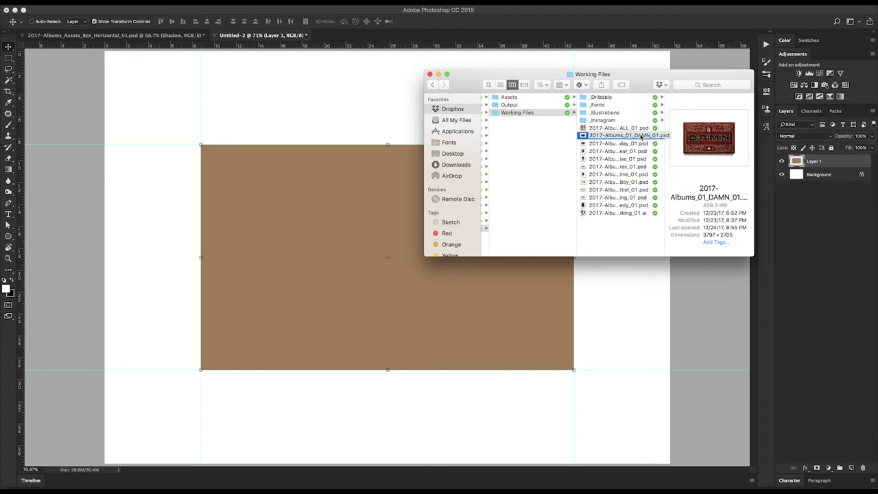
{"action": "double_click", "coordinate": [640, 135]}
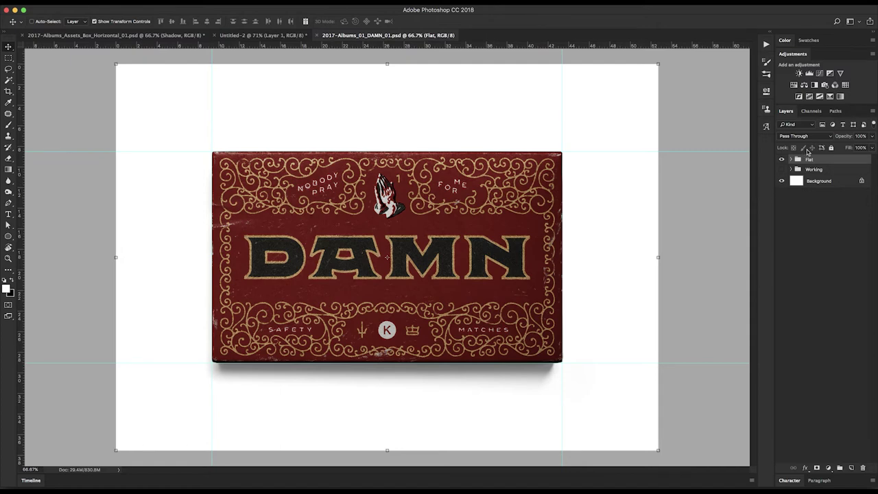
Hide the Flat group and close the Box_Horizontal assets file without saving.
{"action": "left_click", "coordinate": [783, 159]}
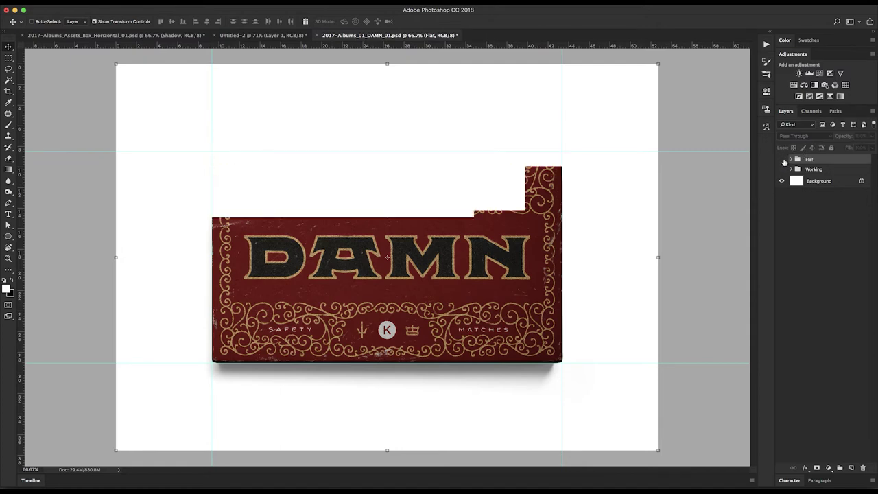
{"action": "left_click", "coordinate": [24, 35]}
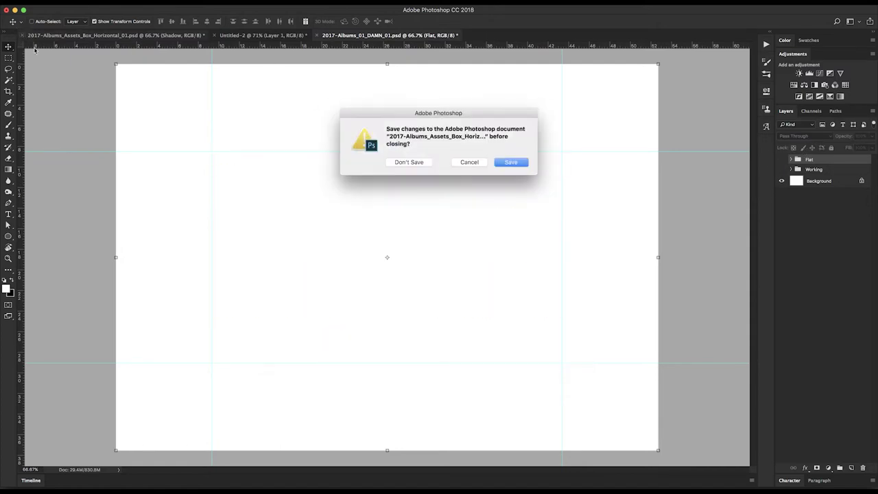
{"action": "left_click", "coordinate": [414, 162]}
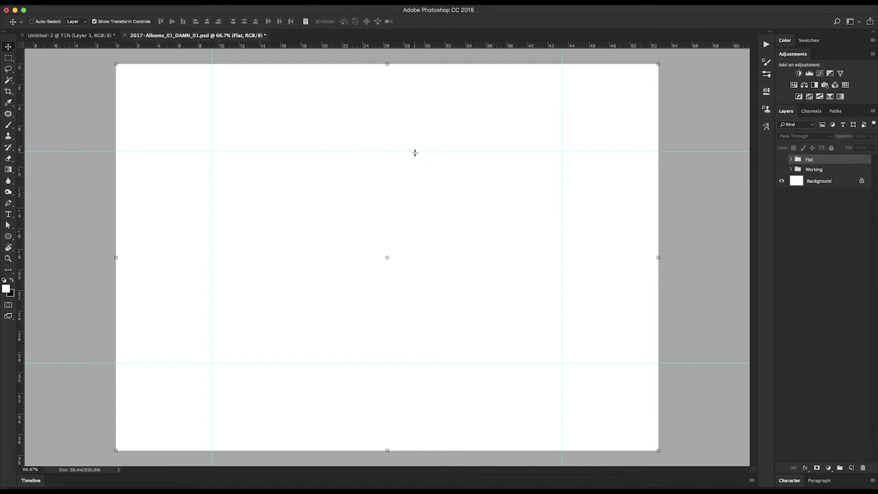
Turn on and expand the Working group to show Box and Shadow, briefly inspecting Flat.
{"action": "left_click", "coordinate": [782, 169]}
{"action": "left_click", "coordinate": [792, 170]}
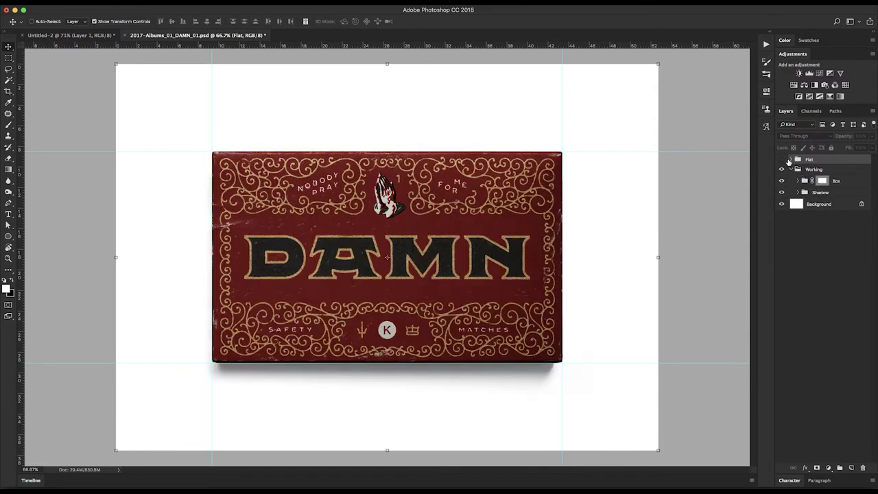
{"action": "left_click", "coordinate": [790, 160]}
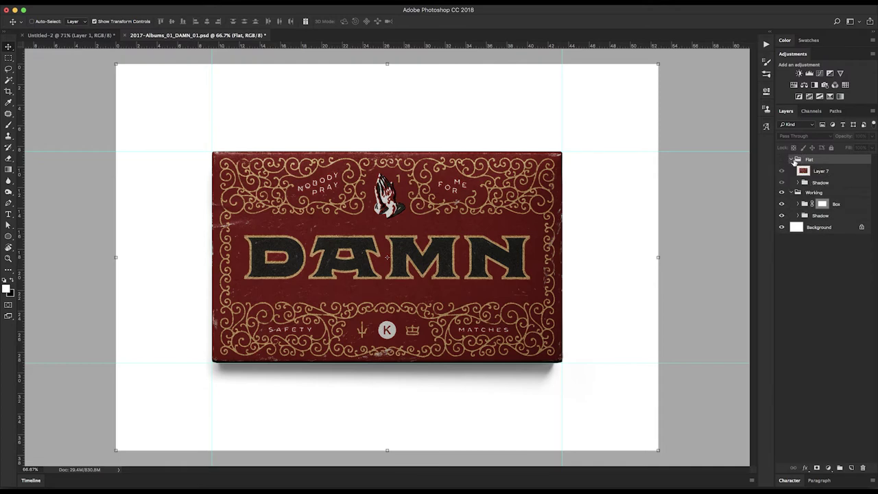
{"action": "left_click", "coordinate": [793, 160]}
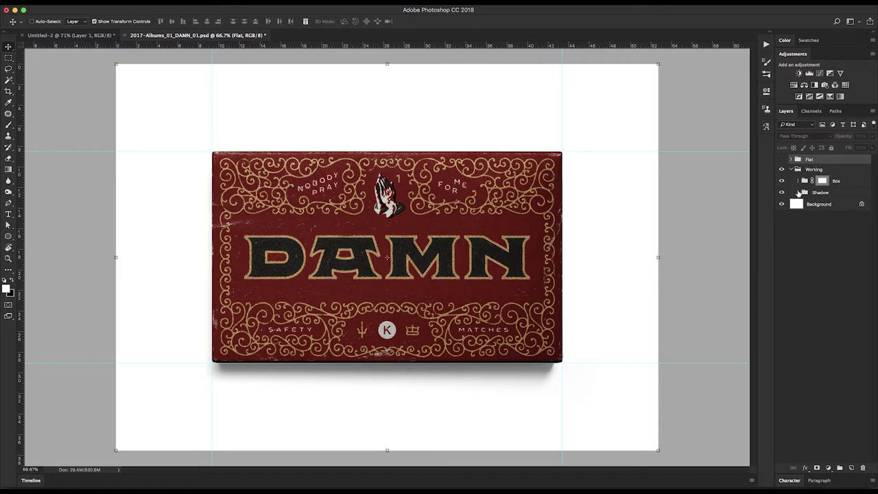
Inspect the DAMN mockup's Box and Shadow groups, select Shadow, and switch to Untitled-2.
{"action": "left_click", "coordinate": [799, 180]}
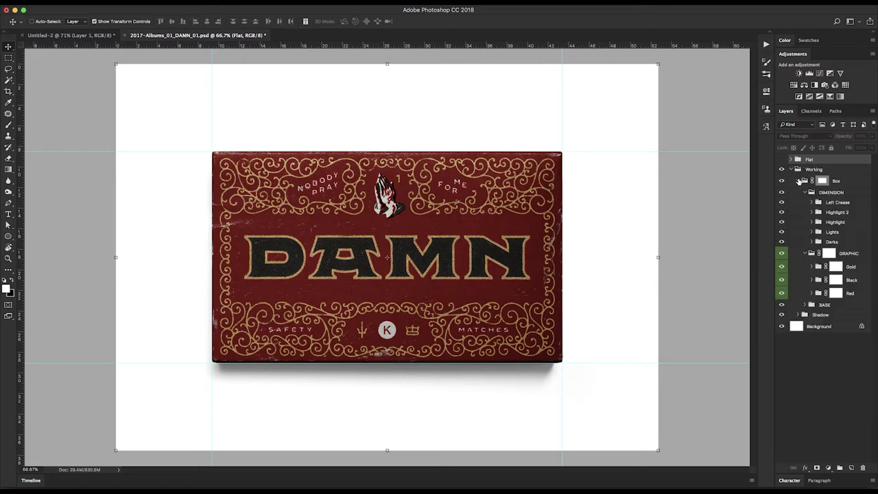
{"action": "left_click", "coordinate": [799, 315]}
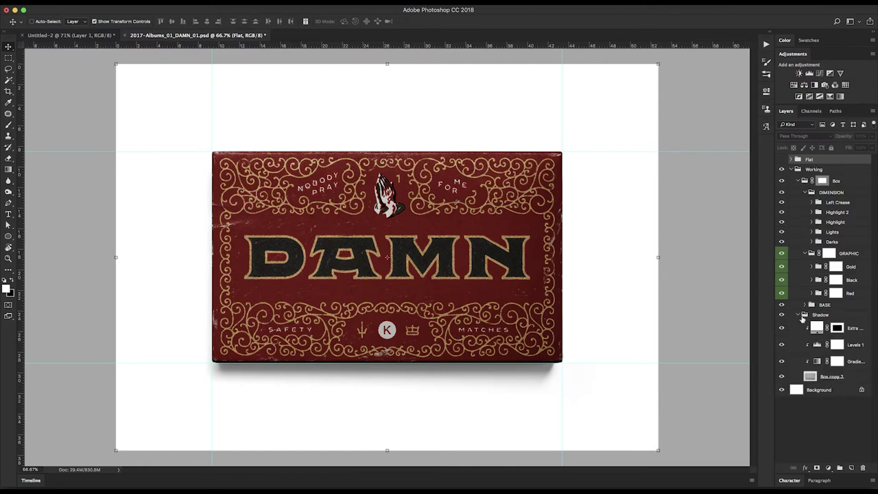
{"action": "left_click", "coordinate": [799, 315]}
{"action": "left_click", "coordinate": [824, 314]}
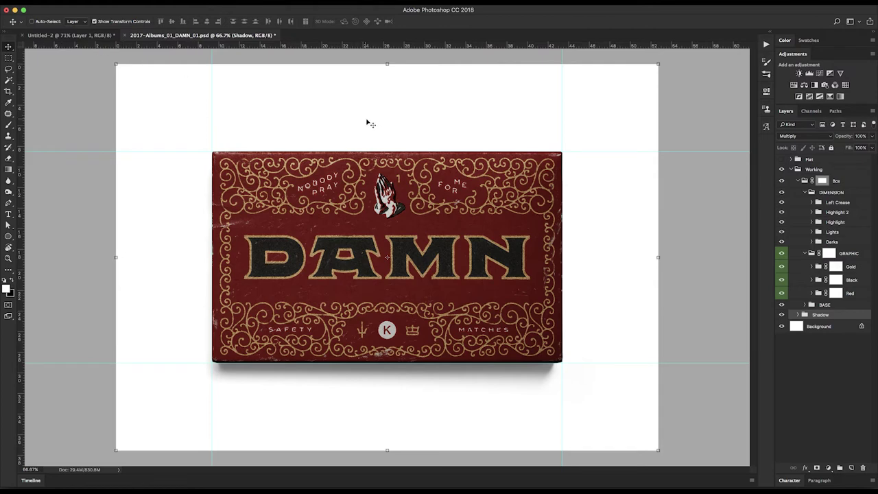
{"action": "left_click", "coordinate": [96, 35]}
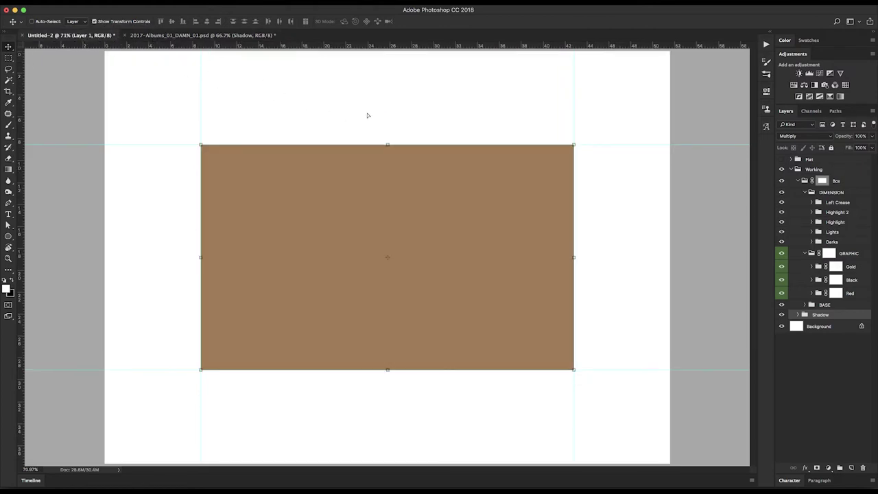
Copy the Shadow group into Untitled-2, place it below the rectangle, and hide Layer 1.
{"action": "left_click_drag", "start_coordinate": [367, 115], "coordinate": [369, 118]}
{"action": "key", "text": "super+minus"}
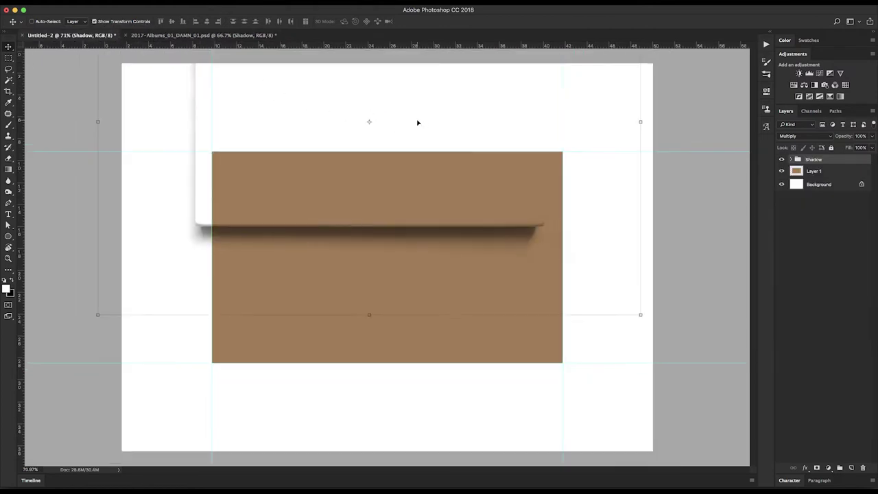
{"action": "key", "text": "super+minus"}
{"action": "left_click_drag", "start_coordinate": [448, 169], "coordinate": [454, 238]}
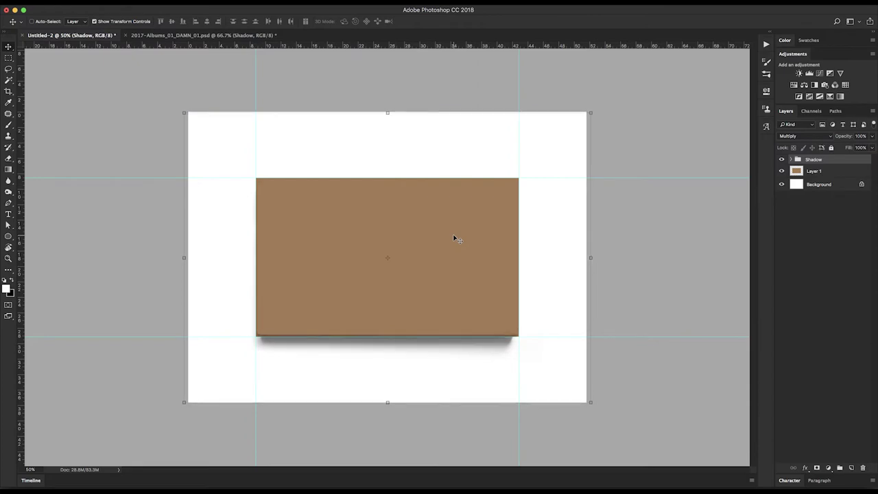
{"action": "left_click", "coordinate": [782, 172]}
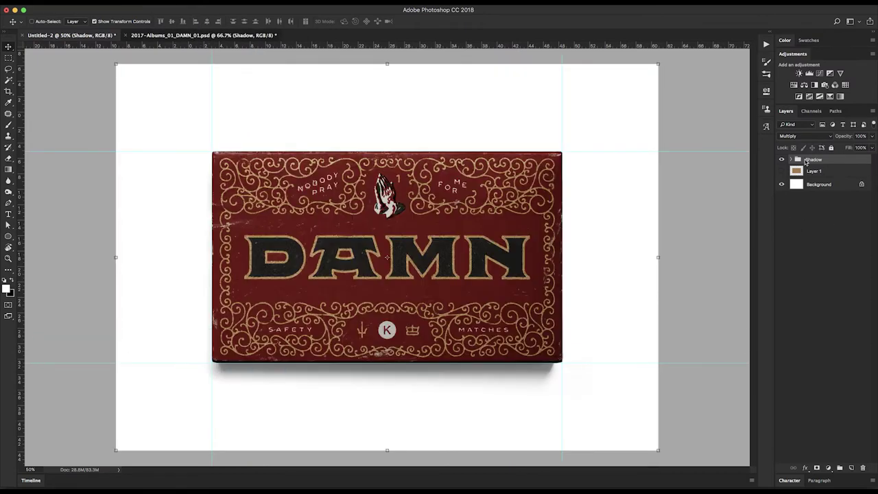
Back in the DAMN file, copy the BASE group onto the Untitled-2 canvas above the shadow.
{"action": "key", "text": "ctrl+Tab"}
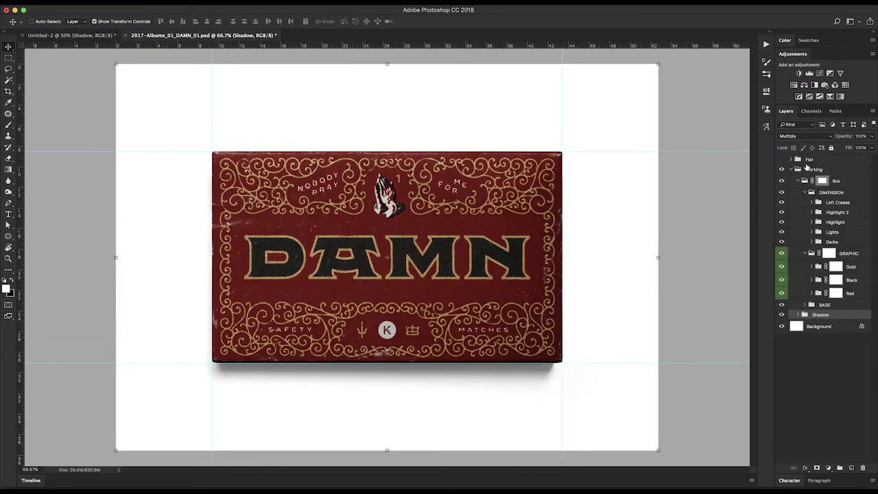
{"action": "left_click", "coordinate": [825, 305]}
{"action": "left_click", "coordinate": [805, 305]}
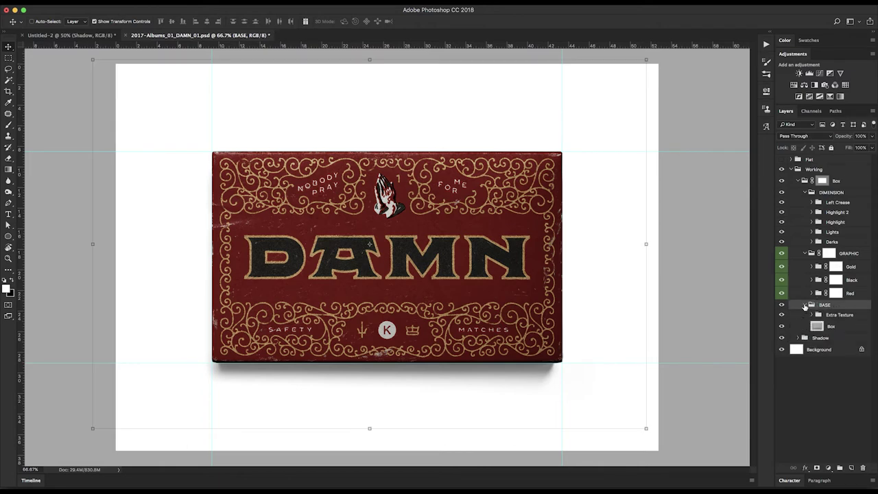
{"action": "left_click", "coordinate": [805, 305]}
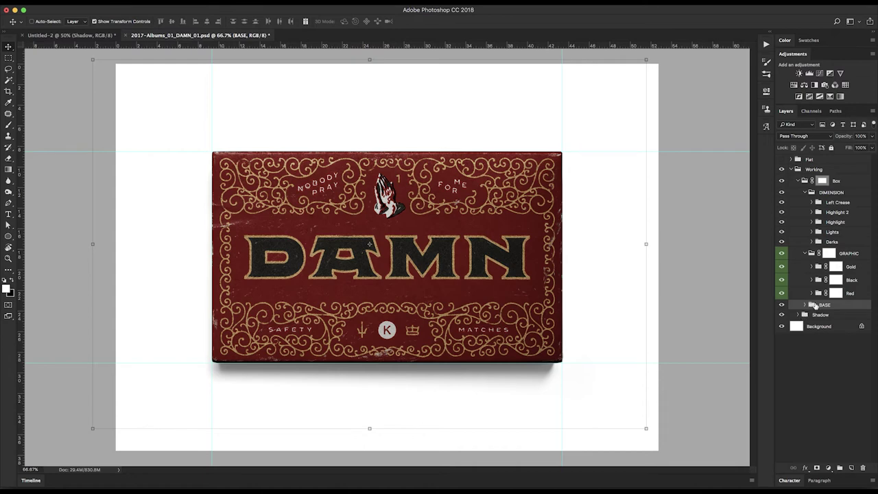
{"action": "left_click", "coordinate": [84, 26]}
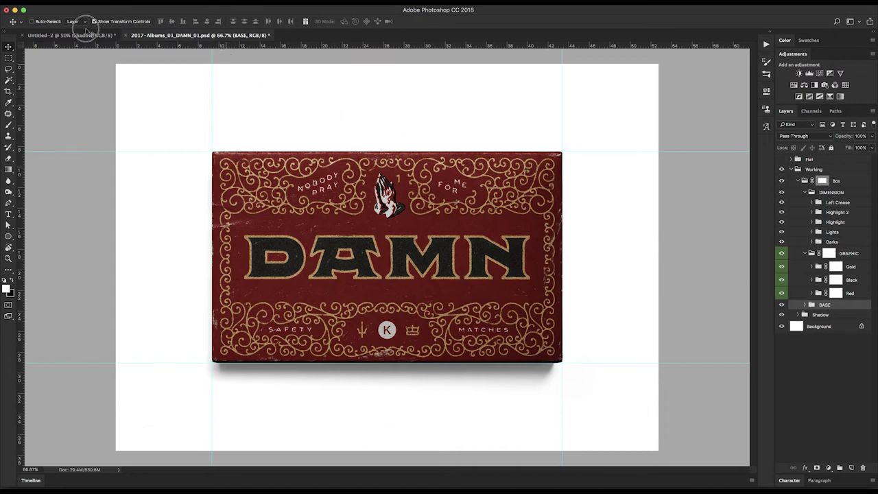
{"action": "left_click", "coordinate": [89, 35]}
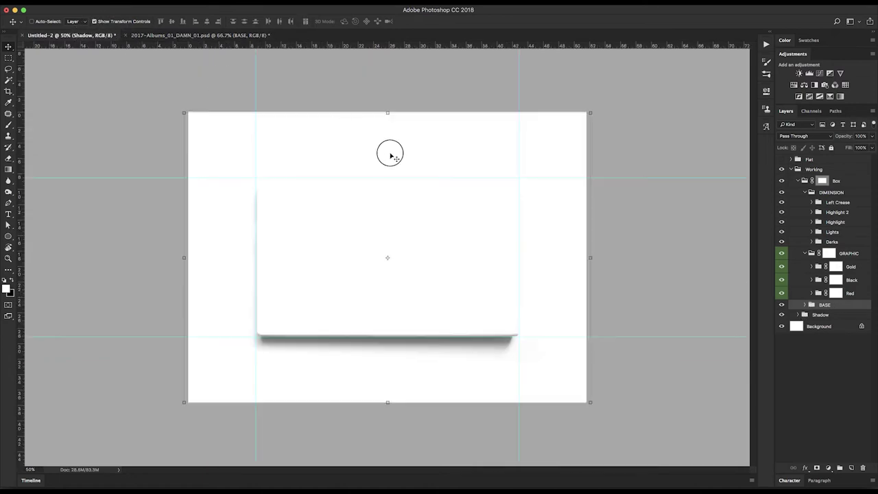
{"action": "left_click_drag", "start_coordinate": [433, 169], "coordinate": [478, 222]}
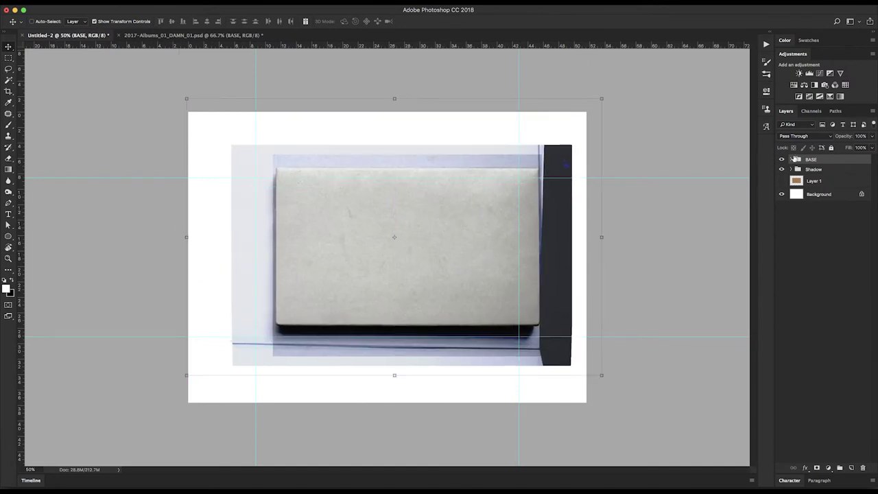
Hide the Extra Texture group inside BASE in Untitled-2.
{"action": "left_click", "coordinate": [792, 159]}
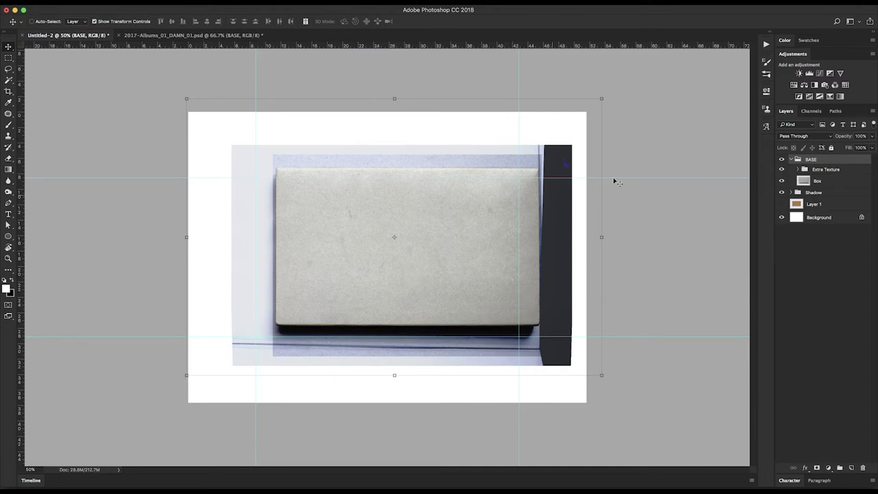
{"action": "left_click", "coordinate": [800, 170]}
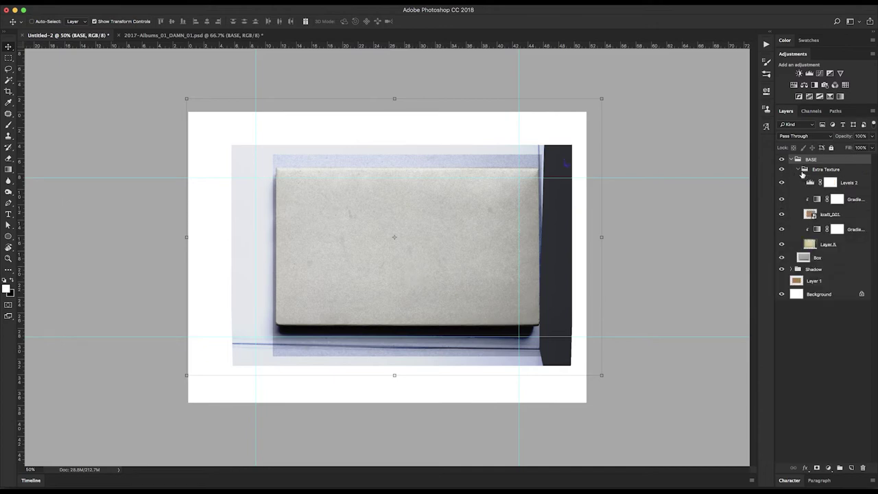
{"action": "left_click", "coordinate": [800, 170]}
{"action": "left_click", "coordinate": [783, 170]}
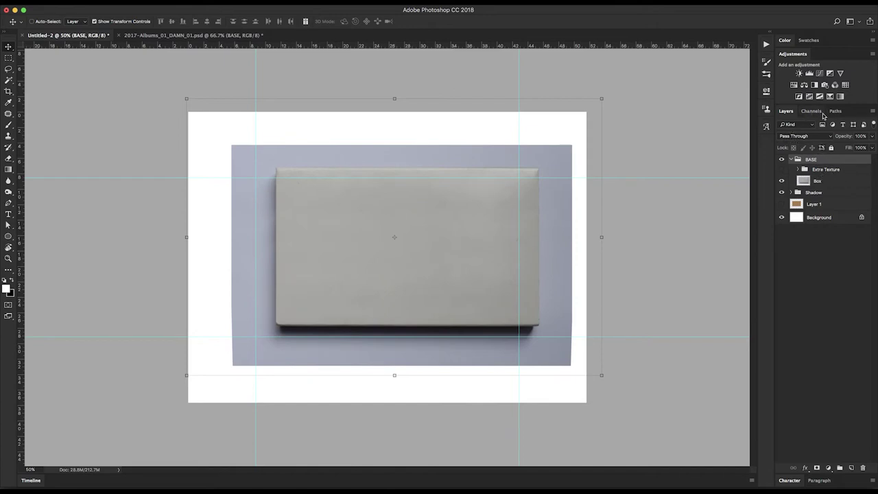
Align the BASE box photo over the shadow with a drag and arrow nudges, then return to DAMN.
{"action": "left_click_drag", "start_coordinate": [458, 217], "coordinate": [439, 234]}
{"action": "key", "text": "Left"}
{"action": "key", "text": "Left"}
{"action": "key", "text": "Left"}
{"action": "key", "text": "Left"}
{"action": "key", "text": "Left"}
{"action": "key", "text": "Left"}
{"action": "key", "text": "Left"}
{"action": "key", "text": "Left"}
{"action": "key", "text": "Left"}
{"action": "key", "text": "Left"}
{"action": "key", "text": "Left"}
{"action": "key", "text": "Left"}
{"action": "key", "text": "Left"}
{"action": "key", "text": "Left"}
{"action": "key", "text": "Left"}
{"action": "key", "text": "Left"}
{"action": "key", "text": "Left"}
{"action": "key", "text": "Left"}
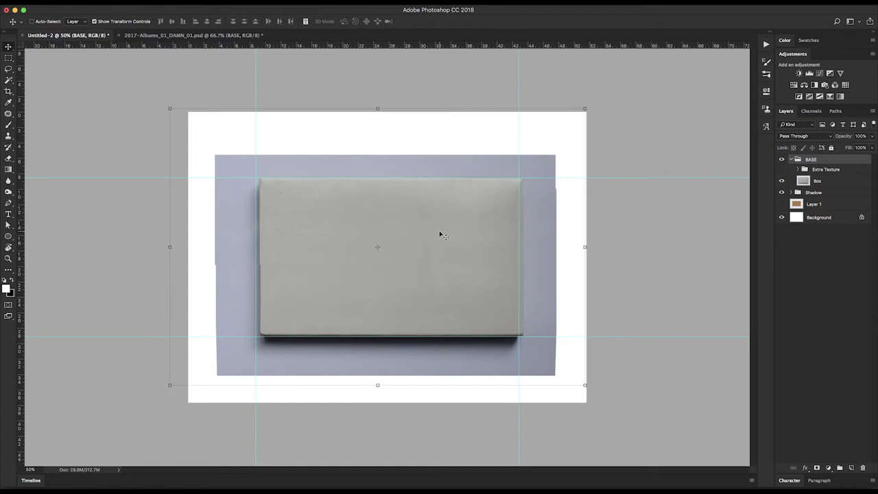
{"action": "key", "text": "Right"}
{"action": "key", "text": "Right"}
{"action": "key", "text": "Right"}
{"action": "key", "text": "Right"}
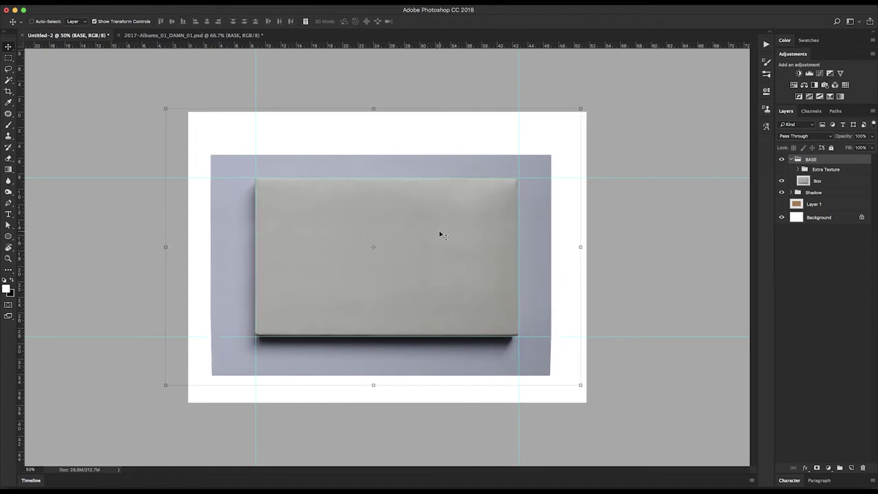
{"action": "key", "text": "Right"}
{"action": "key", "text": "Right"}
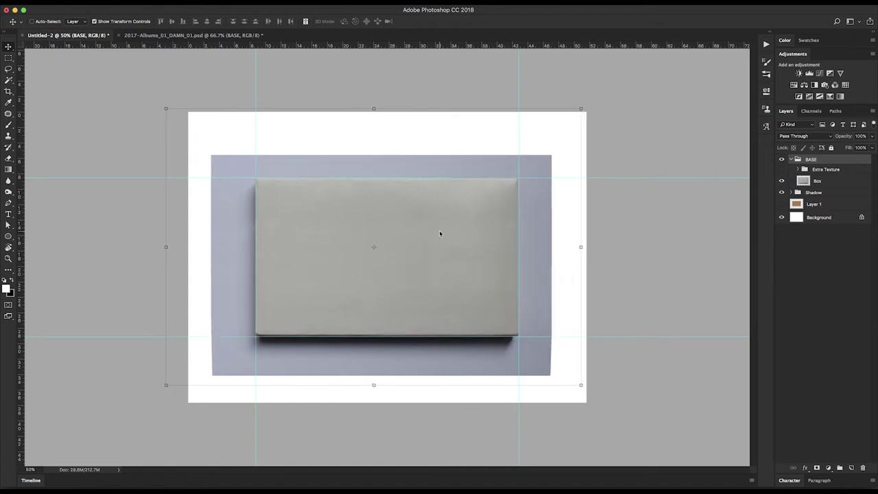
{"action": "key", "text": "Right"}
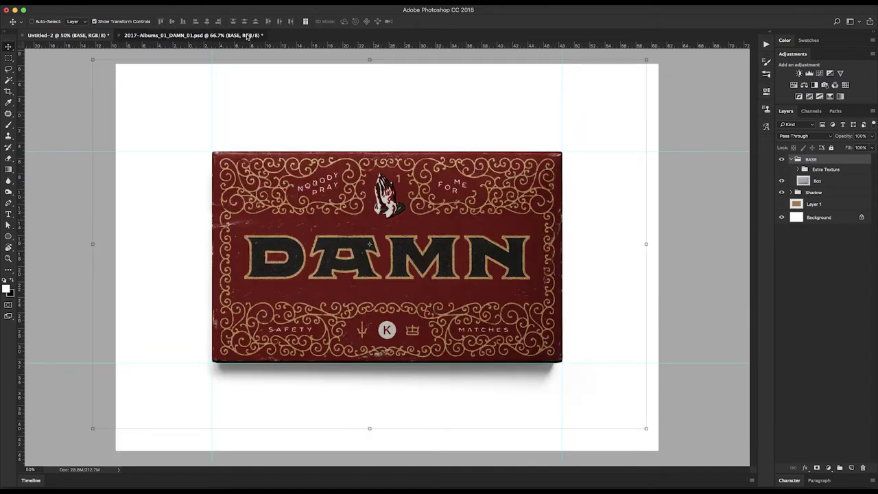
{"action": "left_click", "coordinate": [248, 36]}
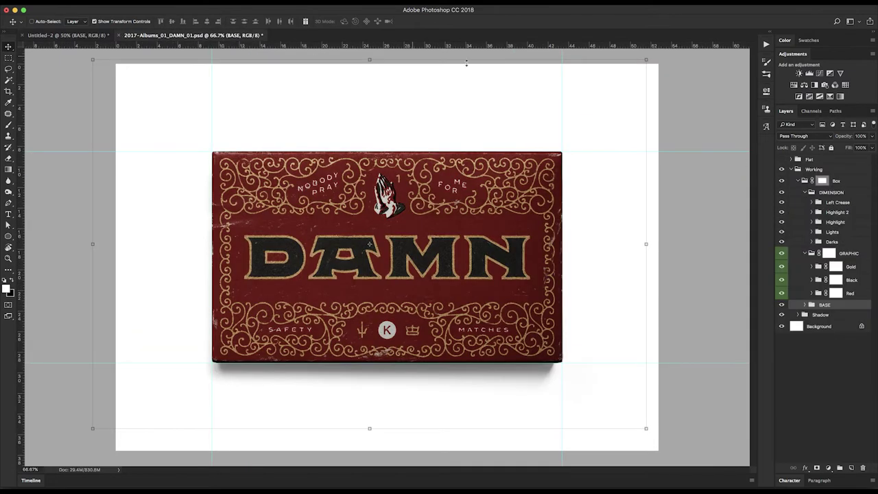
Copy the Box group's vector mask onto a new Layer 8 and bring it into Untitled-2's BASE group.
{"action": "left_click", "coordinate": [839, 181]}
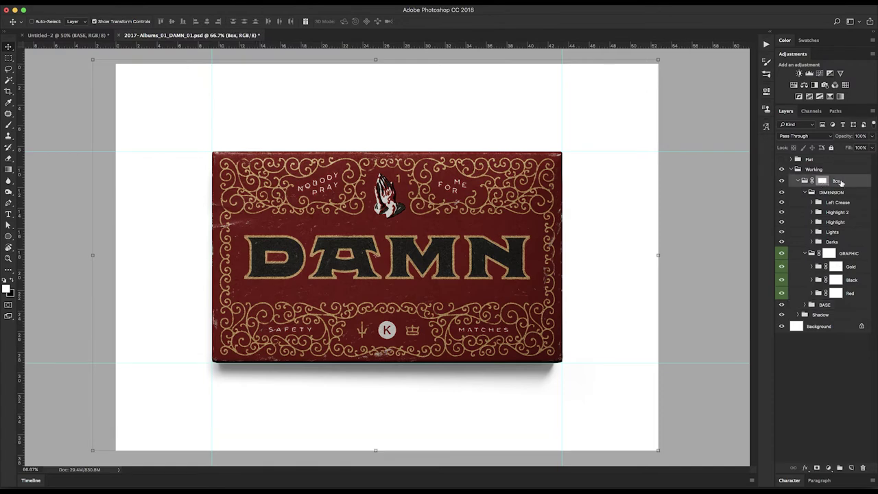
{"action": "left_click", "coordinate": [850, 467]}
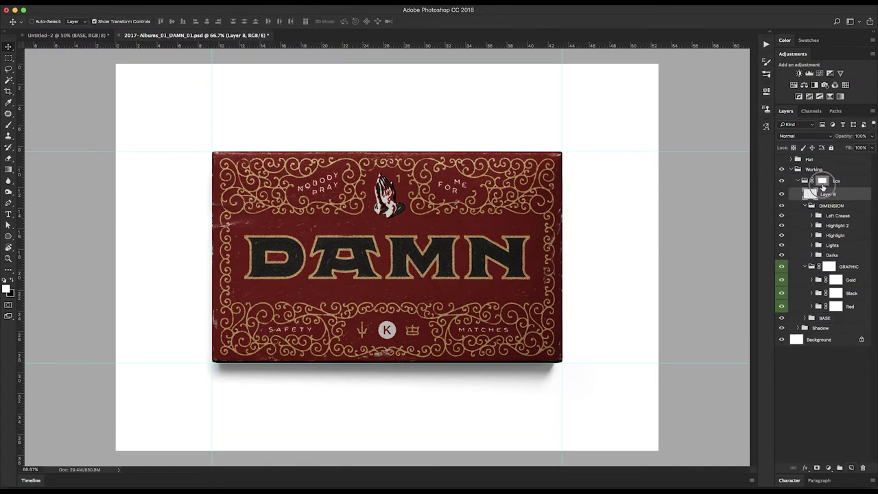
{"action": "left_click_drag", "start_coordinate": [824, 195], "coordinate": [829, 197]}
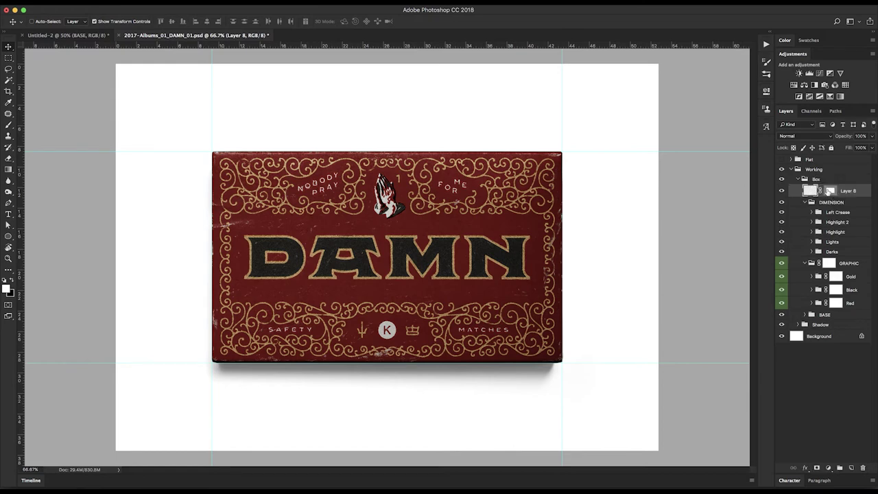
{"action": "mouse_move", "coordinate": [832, 192]}
{"action": "left_mouse_down"}
{"action": "mouse_move", "coordinate": [825, 184]}
{"action": "mouse_move", "coordinate": [818, 195]}
{"action": "mouse_move", "coordinate": [824, 183]}
{"action": "mouse_move", "coordinate": [825, 196]}
{"action": "left_mouse_up"}
{"action": "left_click", "coordinate": [806, 194]}
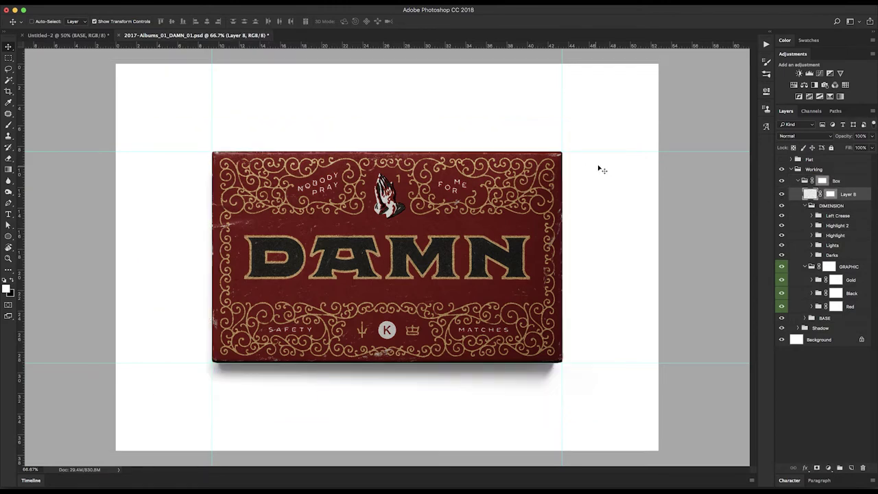
{"action": "left_click_drag", "start_coordinate": [100, 66], "coordinate": [353, 146]}
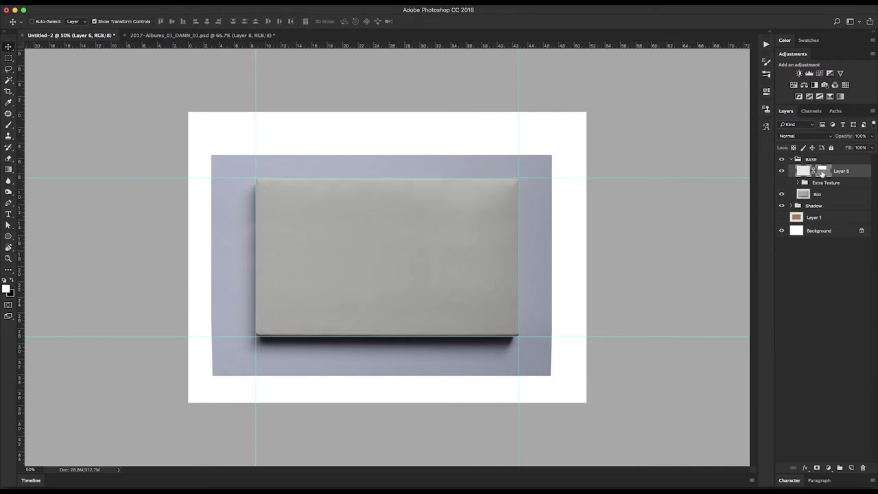
{"action": "left_click_drag", "start_coordinate": [822, 171], "coordinate": [863, 468]}
Move the BASE mask path down and right over the box.
{"action": "key", "text": "a"}
{"action": "left_click", "coordinate": [217, 215]}
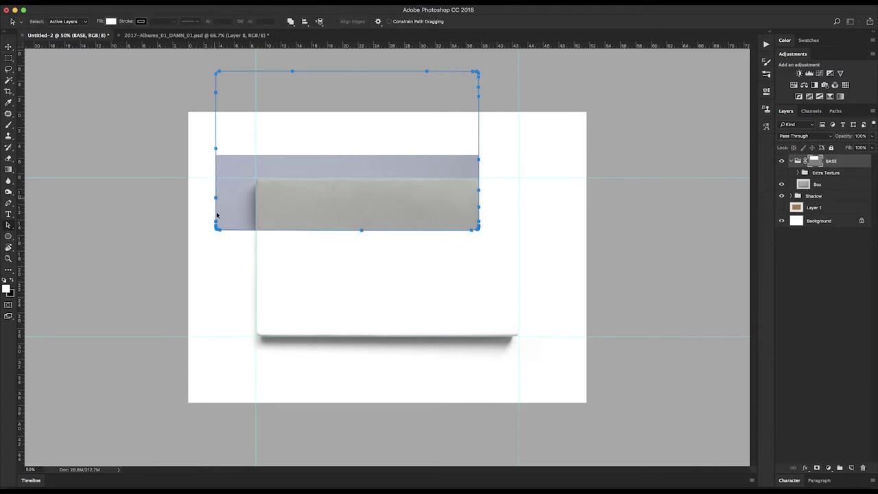
{"action": "left_click_drag", "start_coordinate": [217, 223], "coordinate": [262, 303]}
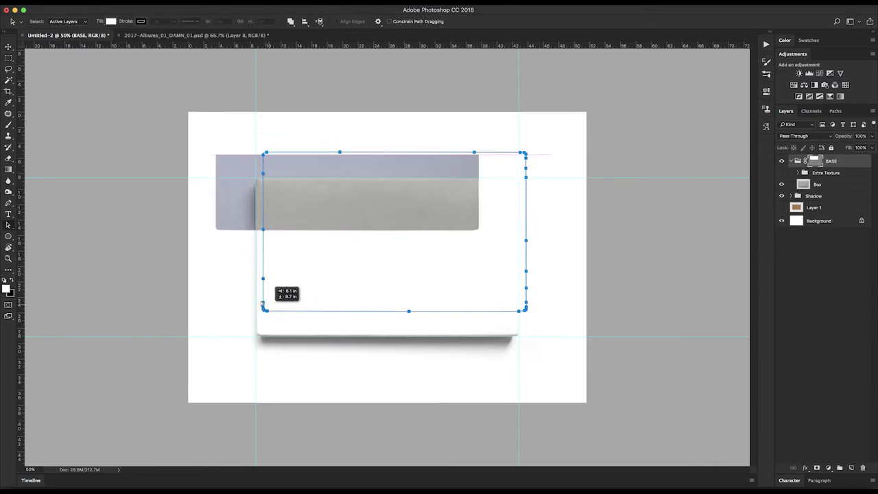
Zoom in to align the mask corner with the box edge, then fit the whole canvas on screen.
{"action": "key", "text": "z"}
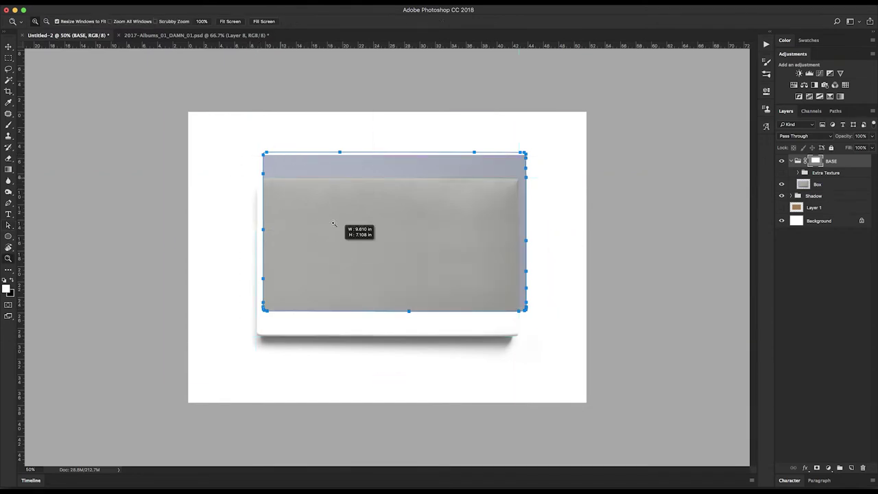
{"action": "left_click", "coordinate": [312, 162]}
{"action": "key", "text": "a"}
{"action": "left_click", "coordinate": [330, 122]}
{"action": "left_click_drag", "start_coordinate": [331, 122], "coordinate": [311, 203]}
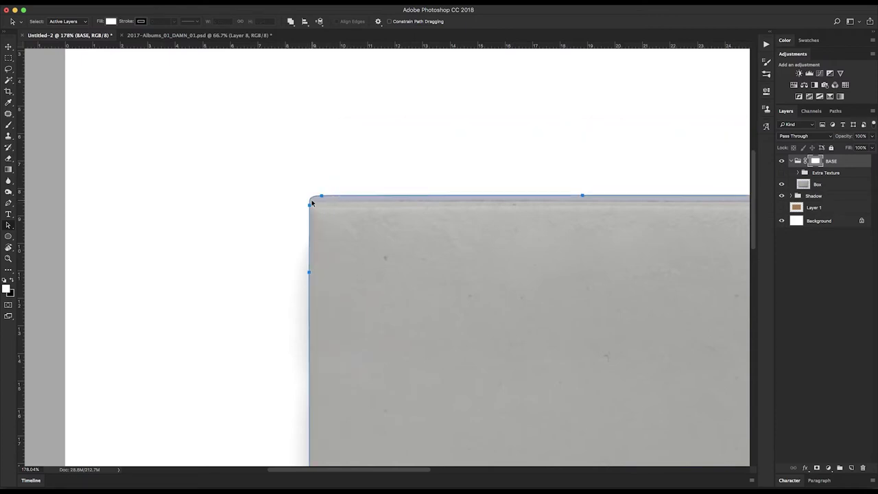
{"action": "key", "text": "Left"}
{"action": "key", "text": "Left"}
{"action": "key", "text": "Left"}
{"action": "key", "text": "Down"}
{"action": "key", "text": "Down"}
{"action": "key", "text": "Down"}
{"action": "key", "text": "Down"}
{"action": "key", "text": "Down"}
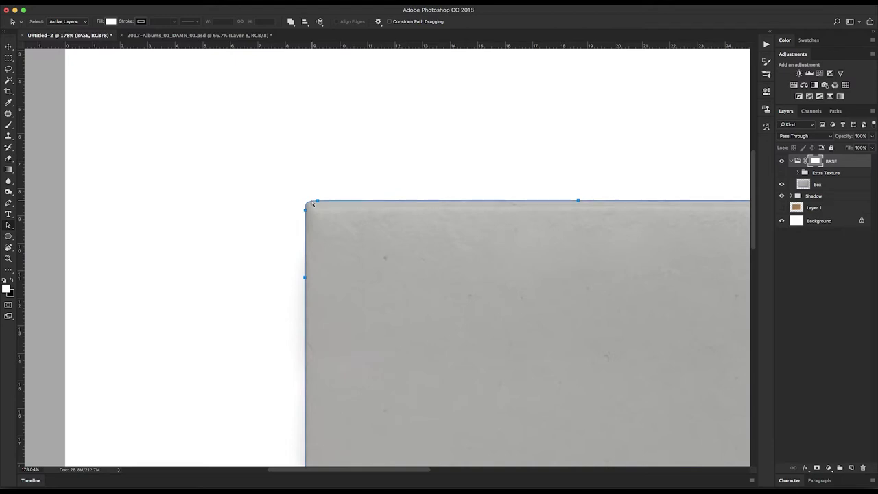
{"action": "key", "text": "super+0"}
{"action": "left_click", "coordinate": [810, 276]}
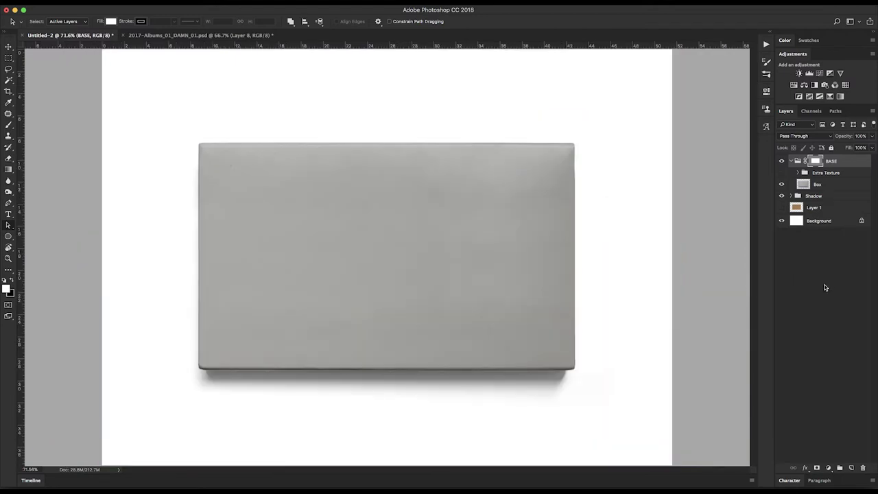
Check the BASE group's visibility and delete the Extra Texture group.
{"action": "left_click", "coordinate": [832, 199]}
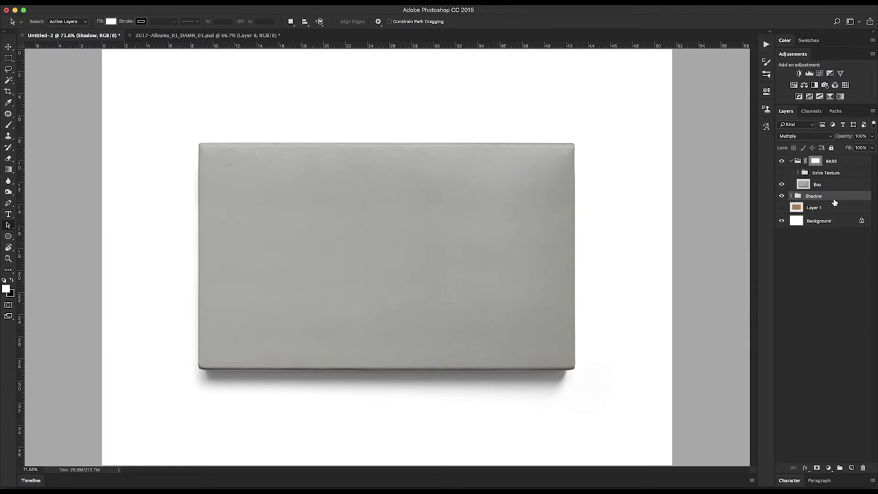
{"action": "key", "text": "v"}
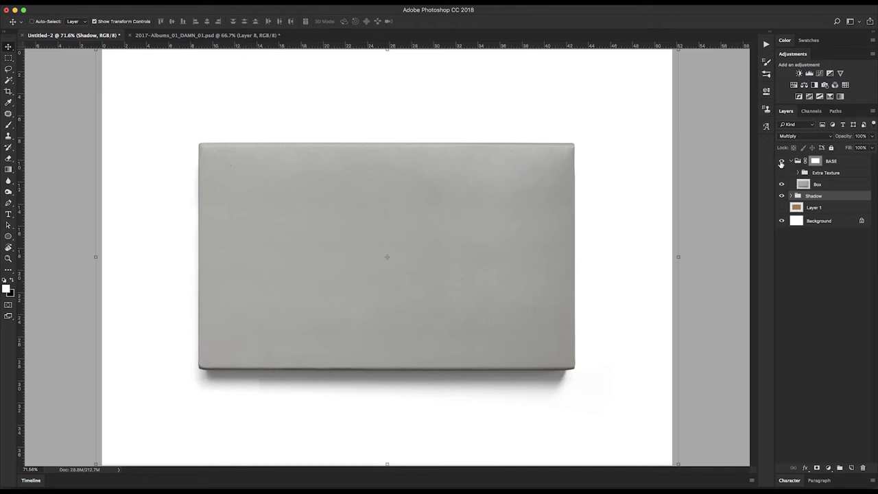
{"action": "left_click", "coordinate": [782, 162]}
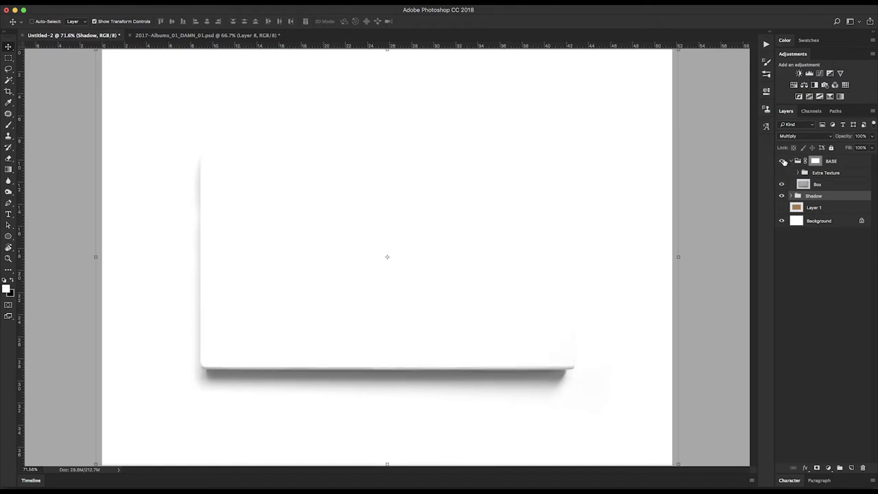
{"action": "left_click", "coordinate": [782, 161]}
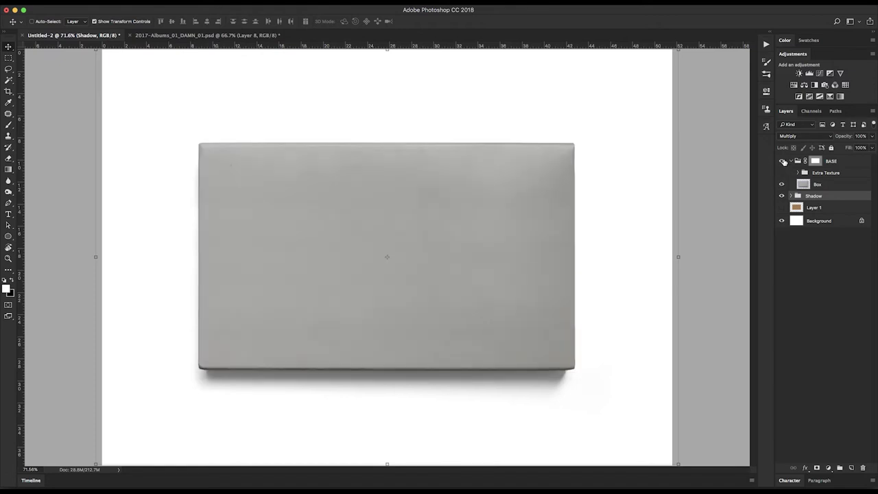
{"action": "left_click", "coordinate": [822, 268]}
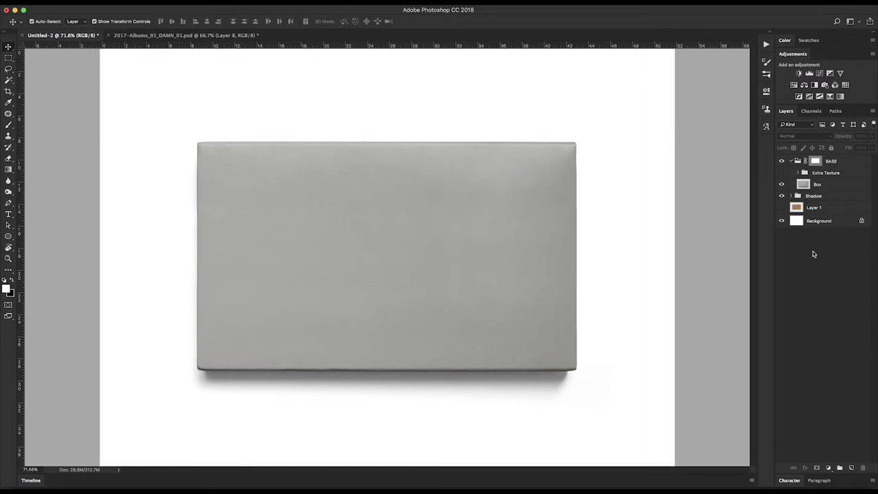
{"action": "left_click_drag", "start_coordinate": [832, 172], "coordinate": [863, 468]}
Rename the top BASE group to BOX.
{"action": "left_click", "coordinate": [832, 161]}
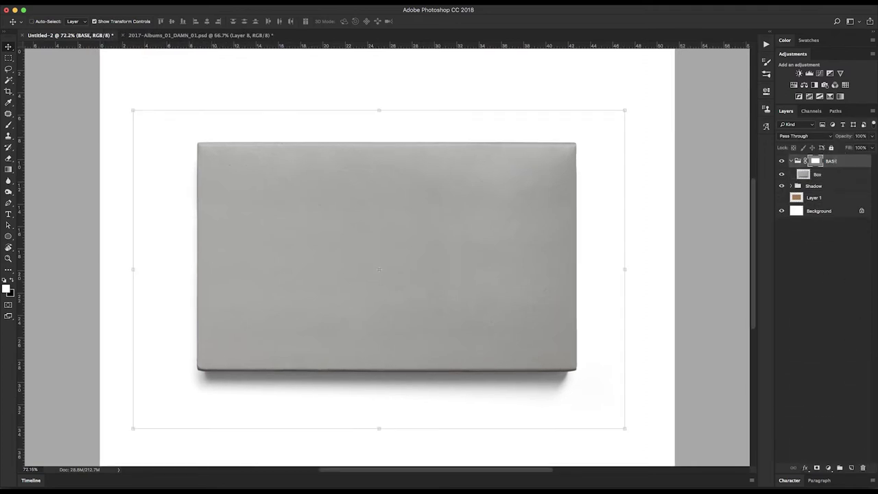
{"action": "type", "text": "B"}
{"action": "key", "text": "Return"}
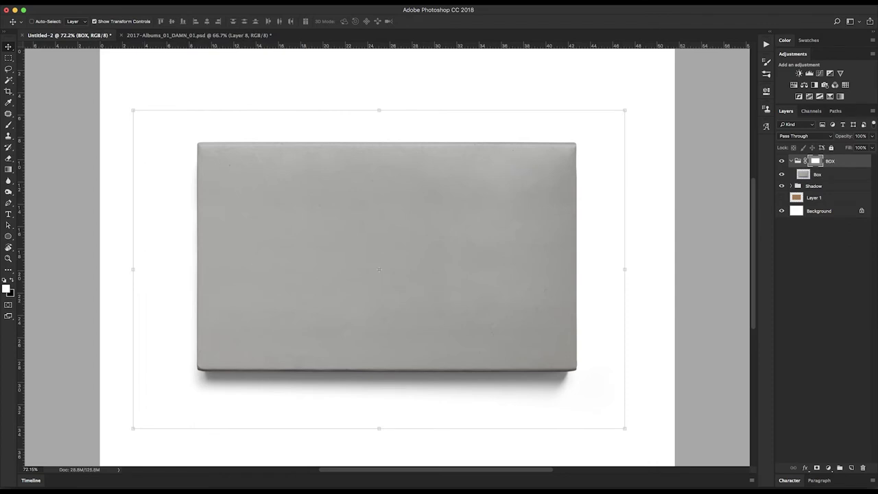
Wrap the Box layer in a new group named BASE and collapse it.
{"action": "left_click", "coordinate": [835, 175]}
{"action": "key", "text": "super+g"}
{"action": "double_click", "coordinate": [822, 174]}
{"action": "type", "text": "BASE"}
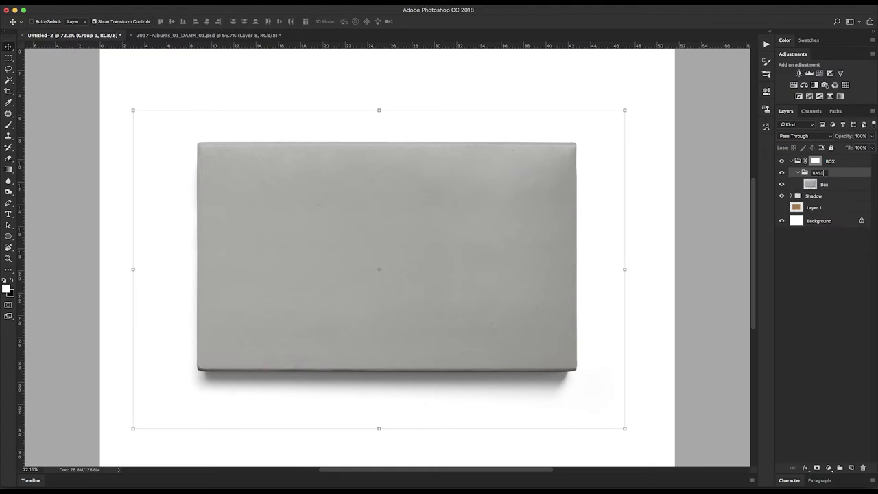
{"action": "key", "text": "Return"}
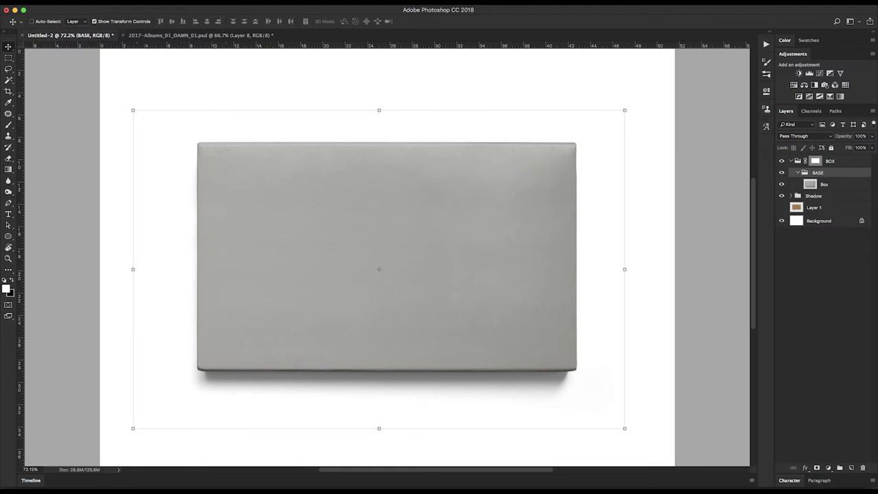
{"action": "left_click", "coordinate": [798, 173]}
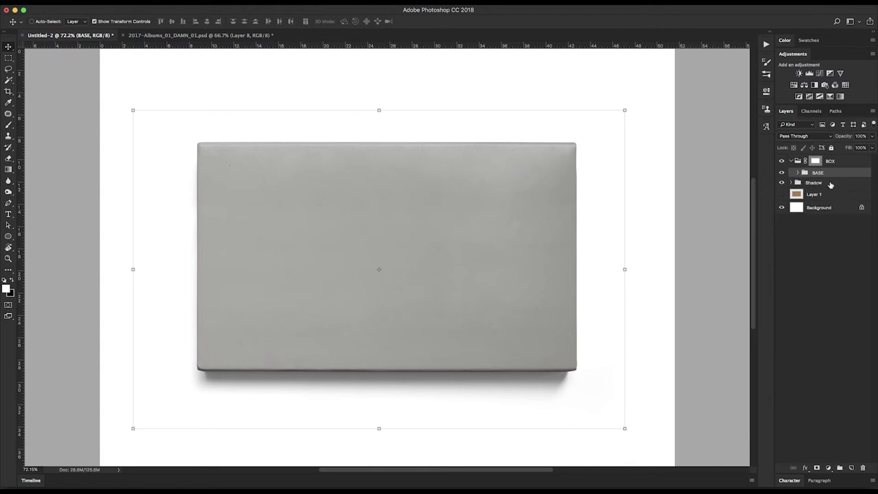
{"action": "left_click", "coordinate": [829, 184]}
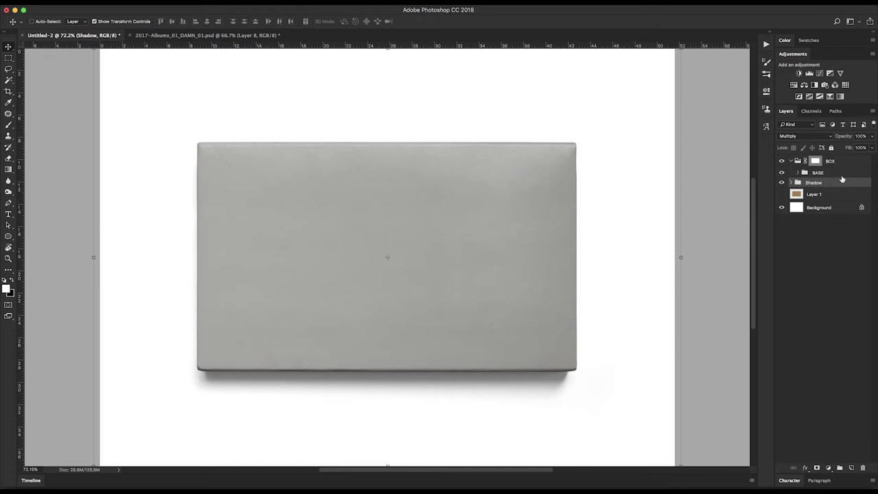
{"action": "left_click", "coordinate": [840, 163]}
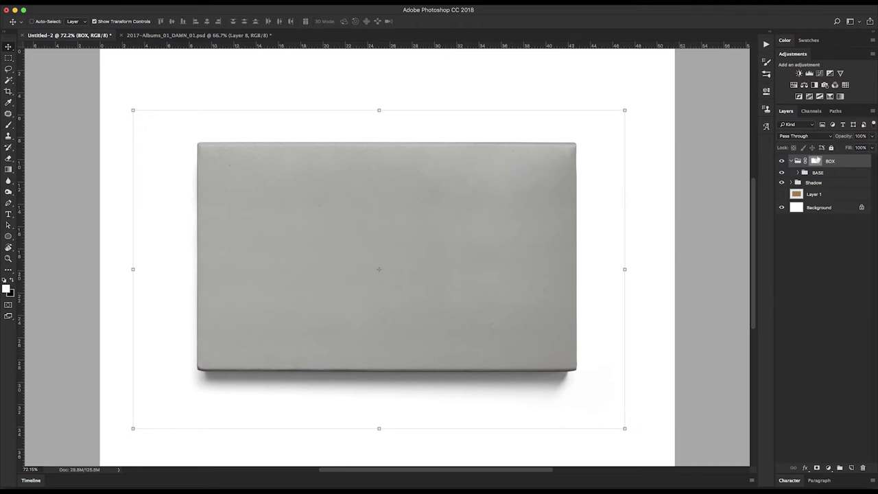
{"action": "left_click", "coordinate": [842, 177]}
Create two new groups inside BOX named DIMENSION and GRAPHIC.
{"action": "left_click", "coordinate": [841, 468]}
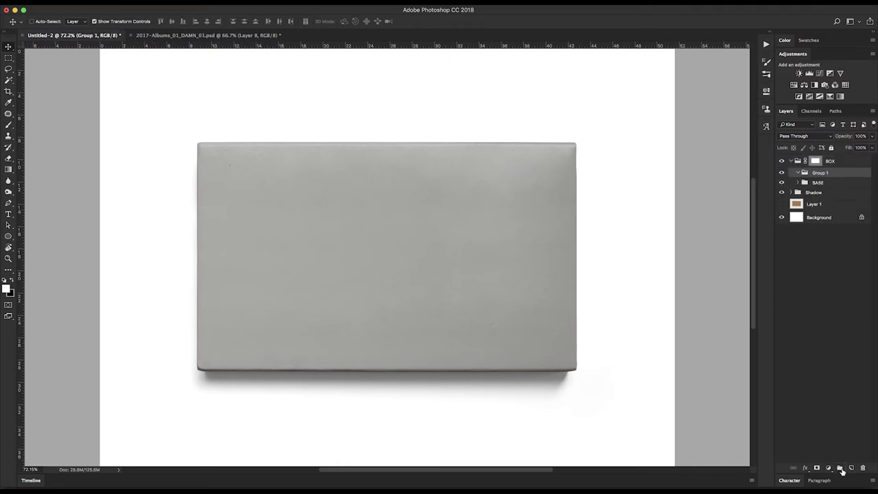
{"action": "left_click", "coordinate": [840, 468]}
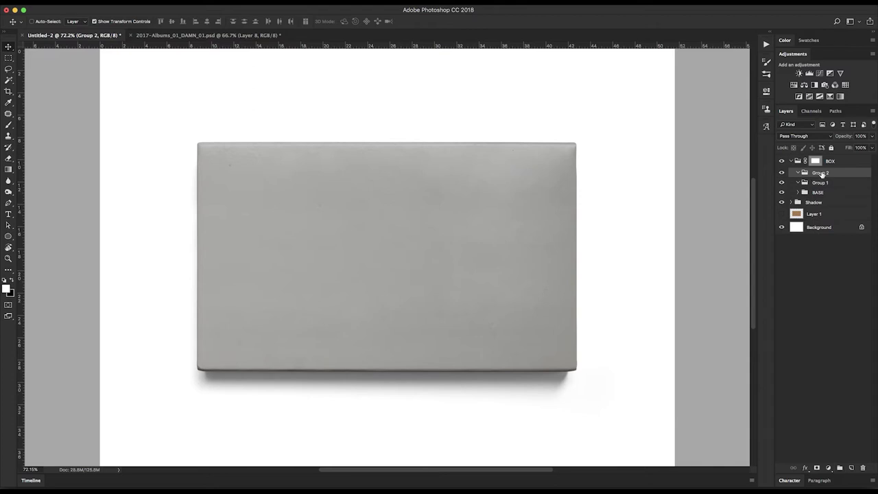
{"action": "double_click", "coordinate": [827, 173]}
{"action": "type", "text": "DIMENSION"}
{"action": "key", "text": "Return"}
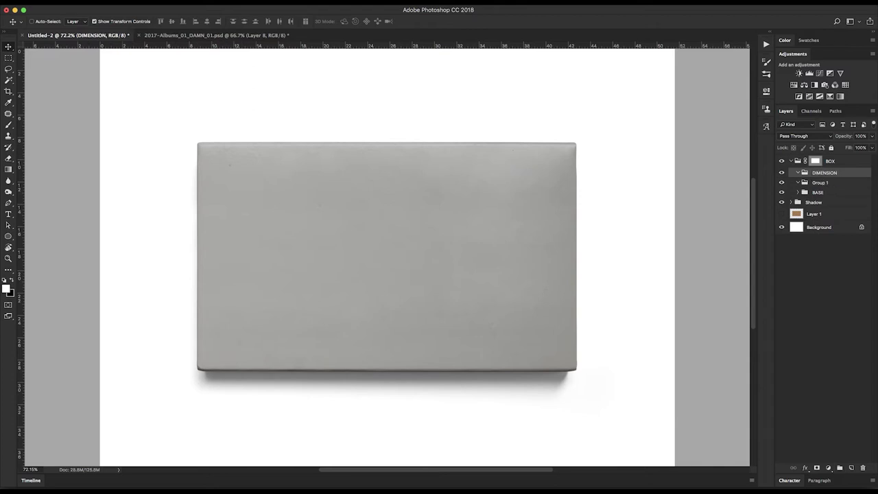
{"action": "double_click", "coordinate": [822, 182]}
{"action": "type", "text": "c"}
{"action": "key", "text": "Return"}
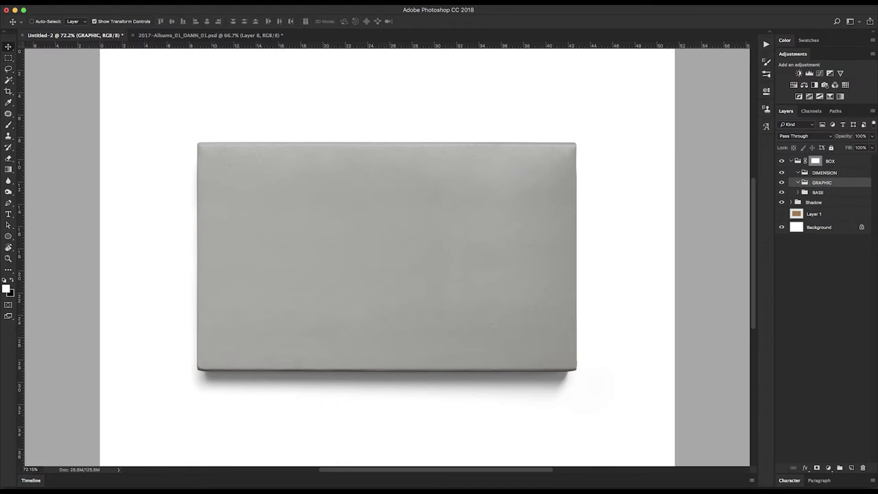
Hide the DIMENSION group and give GRAPHIC a green colour label.
{"action": "left_click", "coordinate": [836, 173]}
{"action": "left_click", "coordinate": [782, 173]}
{"action": "left_click", "coordinate": [847, 183]}
{"action": "right_click", "coordinate": [833, 185]}
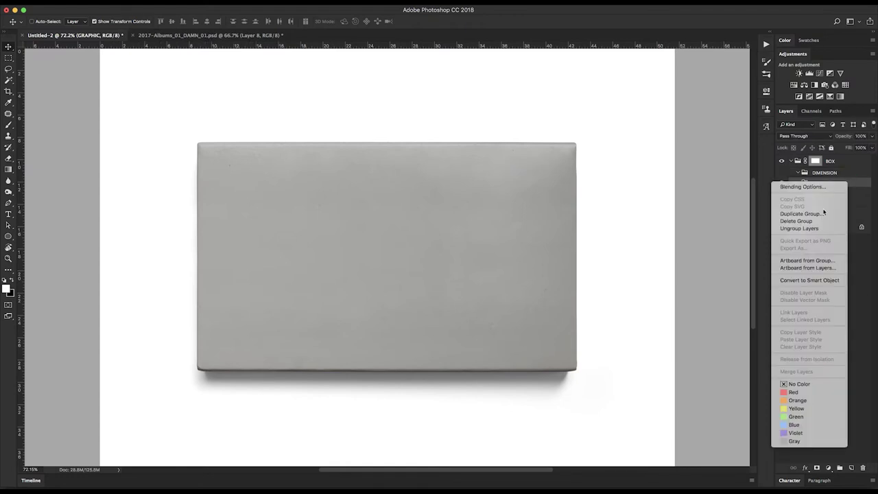
{"action": "left_click", "coordinate": [803, 417]}
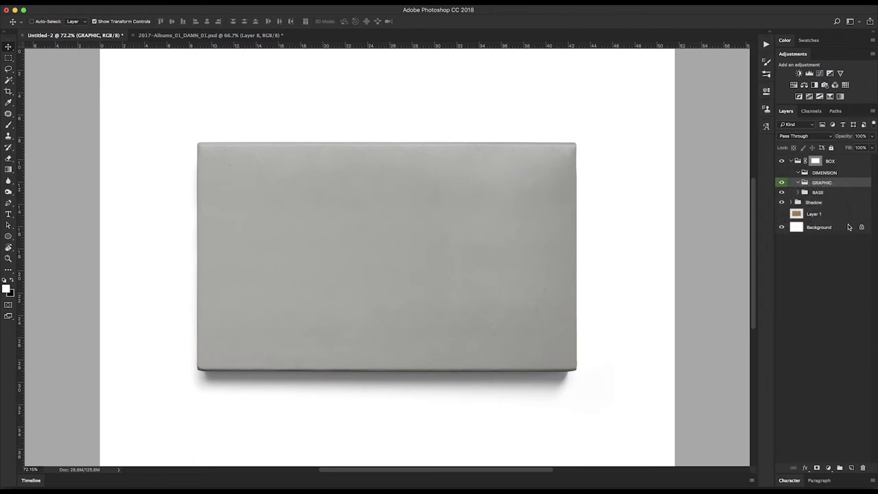
In the DAMN file, delete Layer 8 and collapse GRAPHIC, then return to Untitled-2.
{"action": "left_click", "coordinate": [238, 34]}
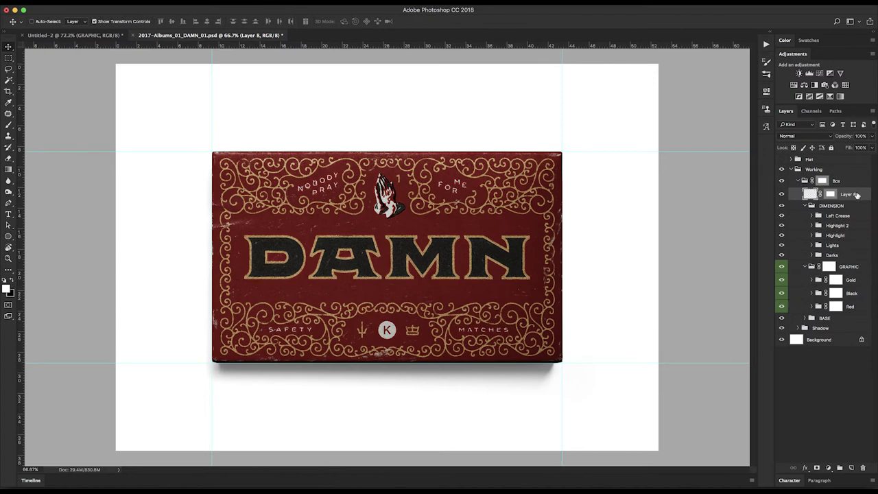
{"action": "left_click_drag", "start_coordinate": [859, 195], "coordinate": [863, 468]}
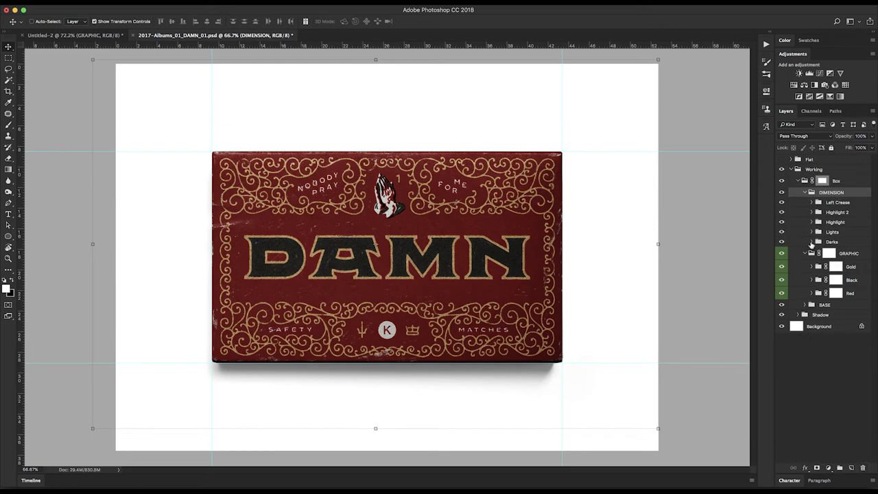
{"action": "left_click", "coordinate": [806, 254]}
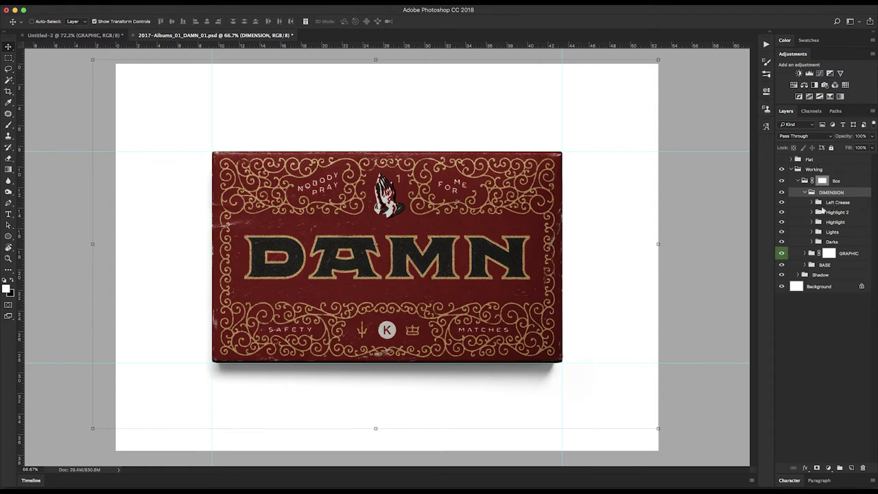
{"action": "left_click", "coordinate": [96, 36]}
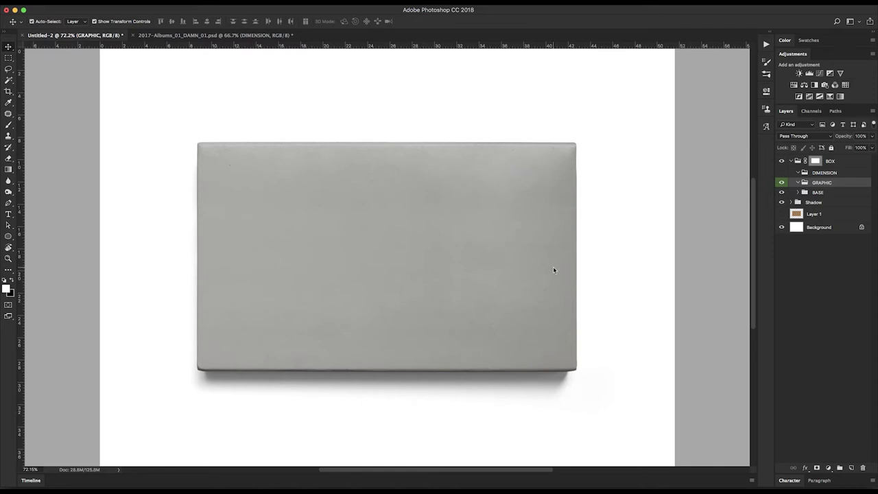
Save the mockup as 2017-Albums_01_DAMN_02.psd in 2017_12_Top 10 Albums > Working Files.
{"action": "key", "text": "super+s"}
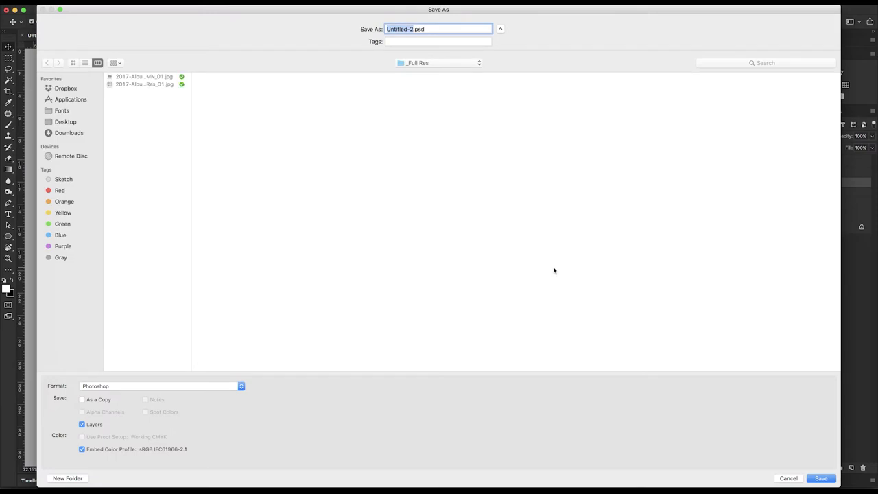
{"action": "left_click", "coordinate": [437, 64]}
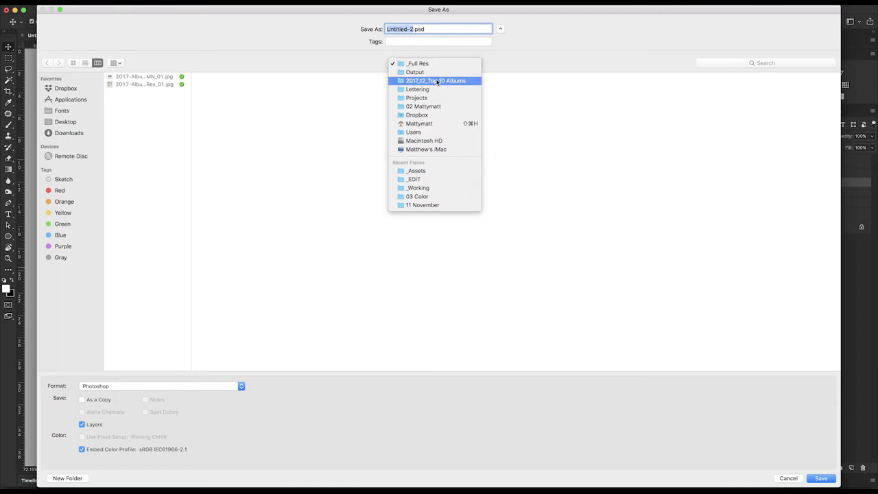
{"action": "left_click", "coordinate": [438, 81]}
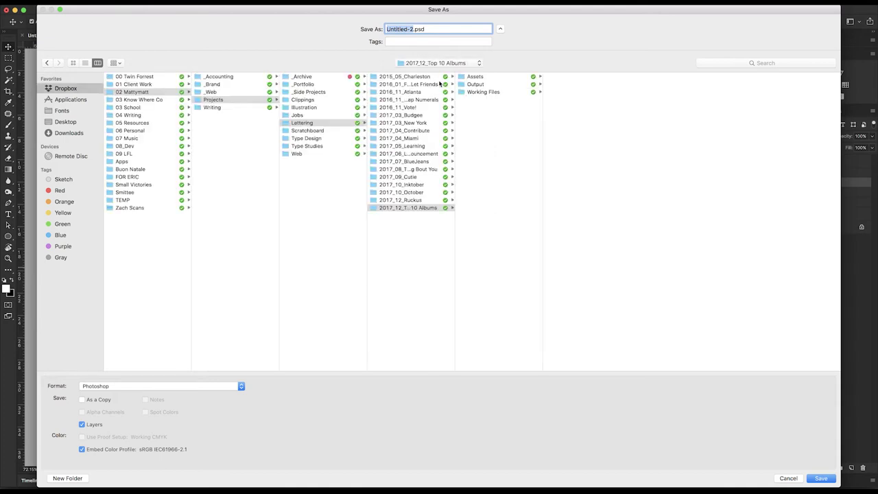
{"action": "left_click", "coordinate": [519, 92]}
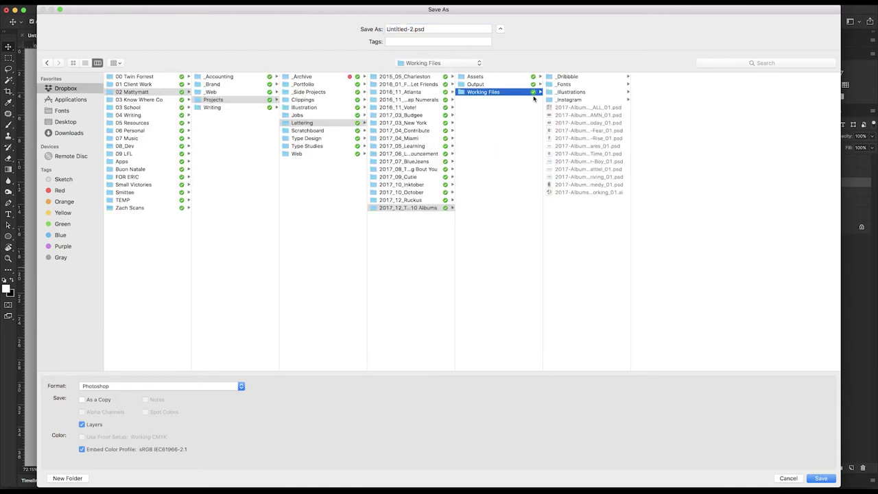
{"action": "left_click", "coordinate": [575, 115]}
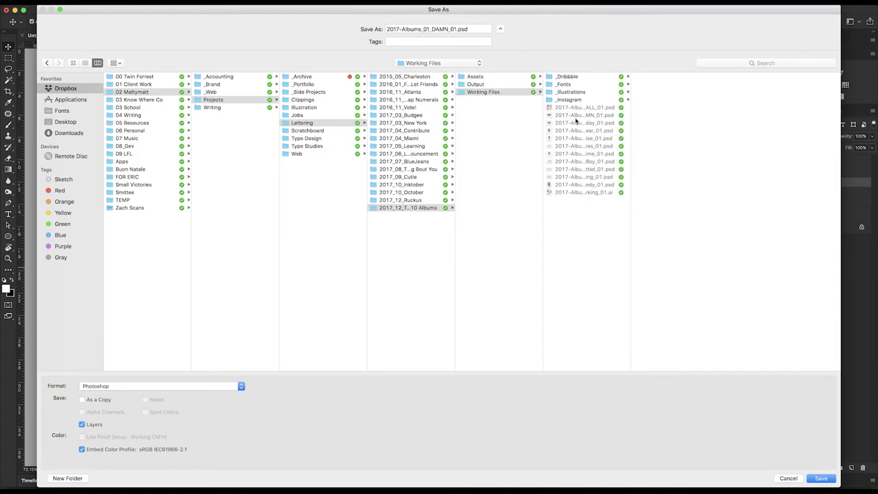
{"action": "left_click", "coordinate": [457, 29]}
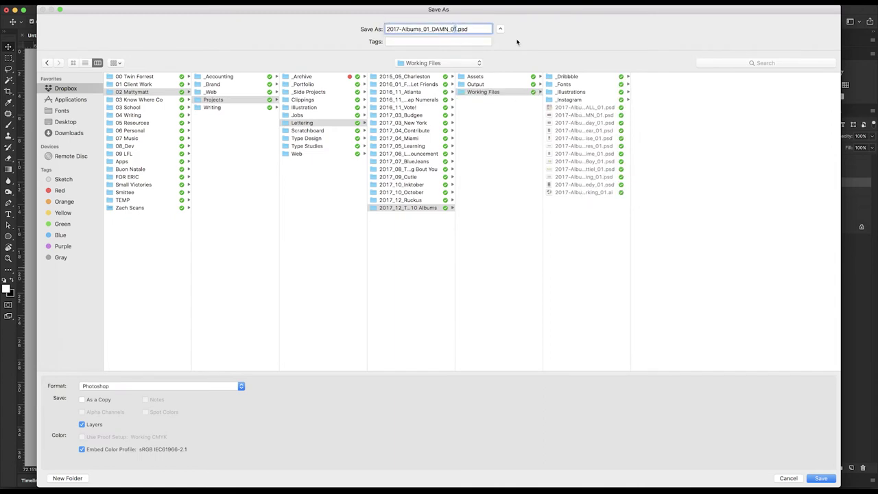
{"action": "key", "text": "Return"}
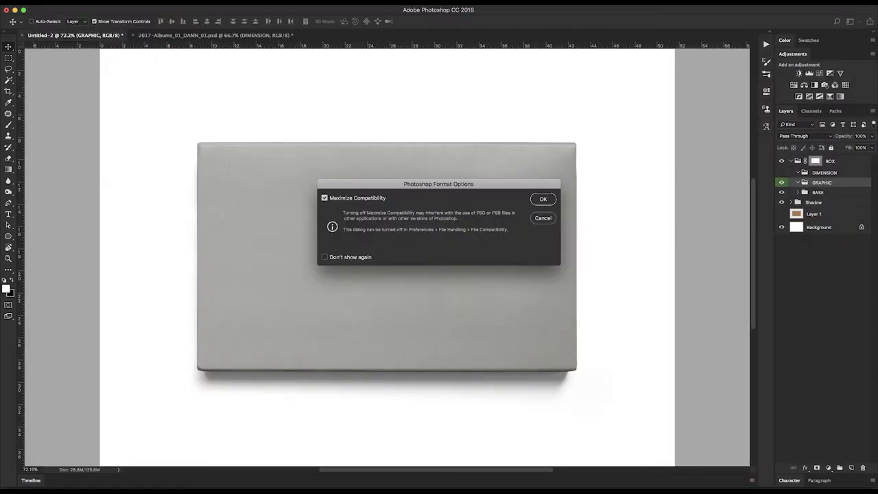
{"action": "key", "text": "Return"}
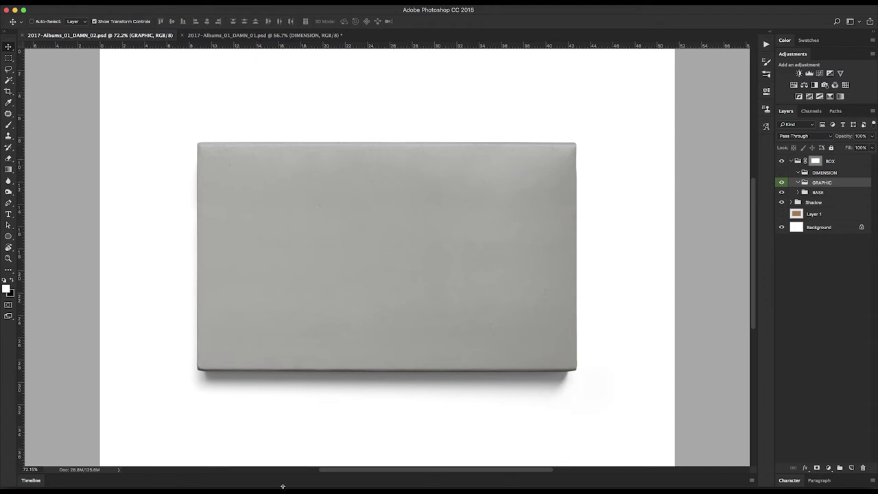
Select the whole red DAMN matchbox artwork group in Illustrator, then return to Photoshop.
{"action": "mouse_move", "coordinate": [283, 486]}
{"action": "left_click", "coordinate": [331, 485]}
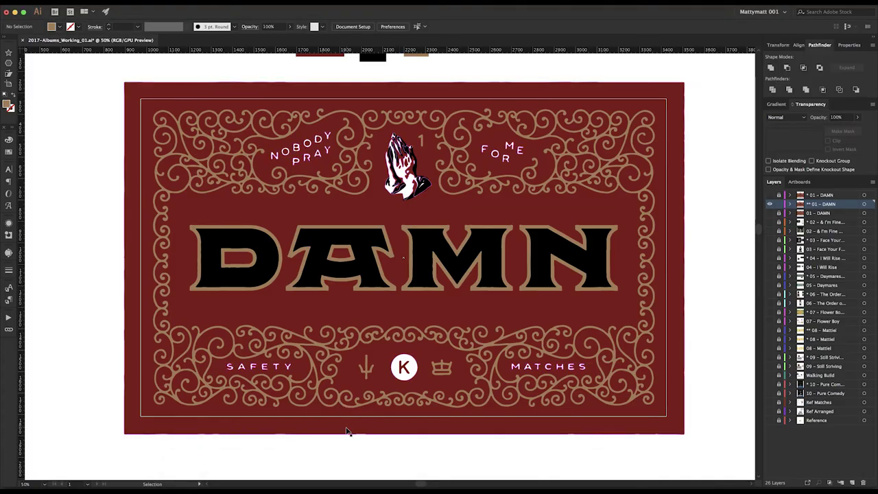
{"action": "left_click", "coordinate": [347, 432]}
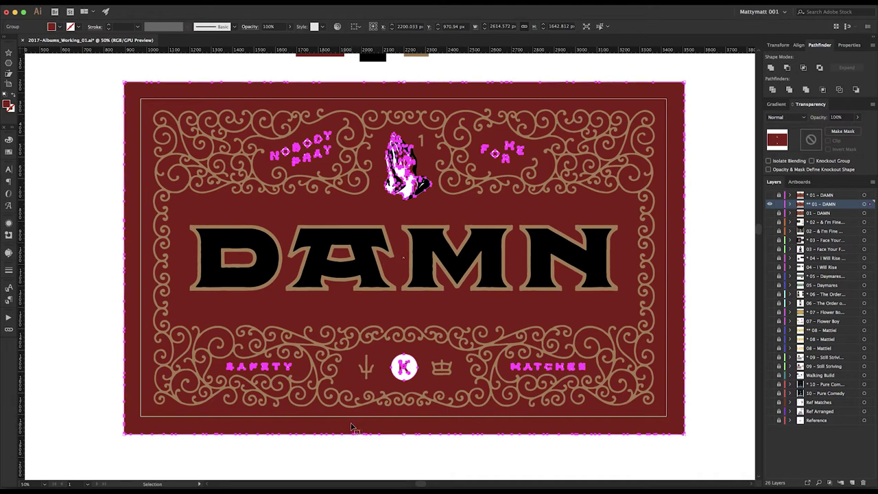
{"action": "left_click", "coordinate": [349, 475]}
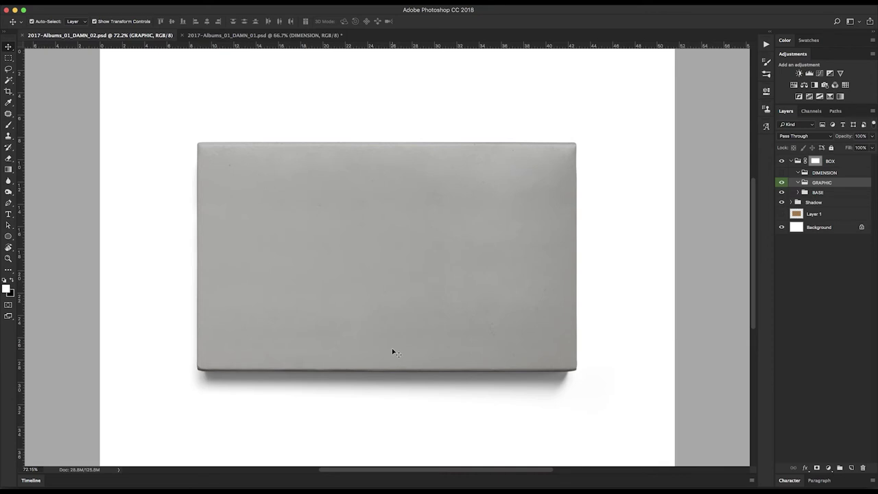
Zoom out twice and paste the red matchbox artwork as pixels onto new Layer 2.
{"action": "key", "text": "super+minus"}
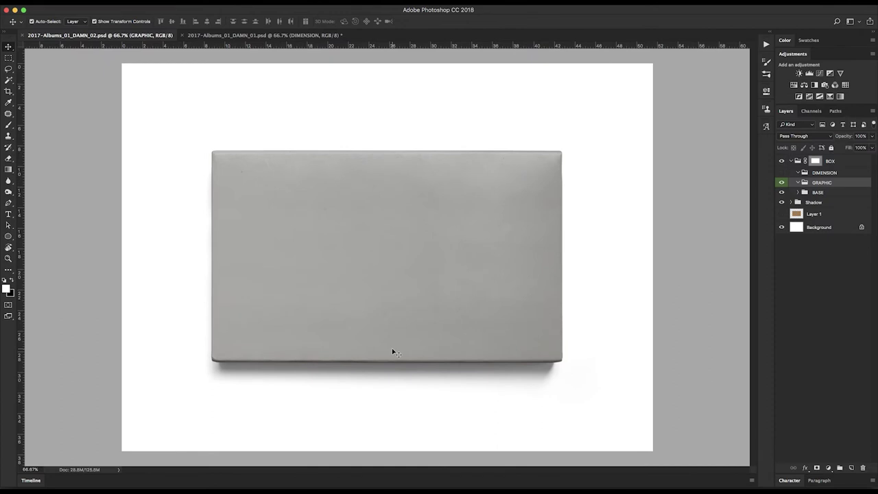
{"action": "key", "text": "super+minus"}
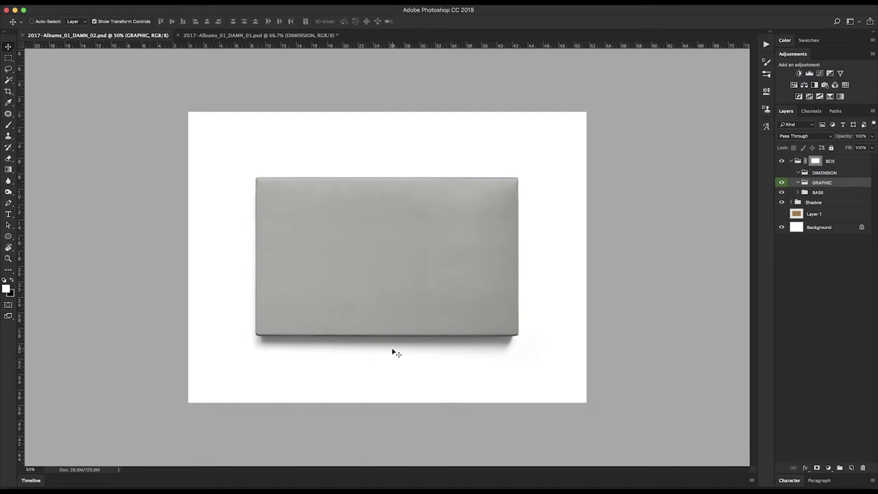
{"action": "key", "text": "super+v"}
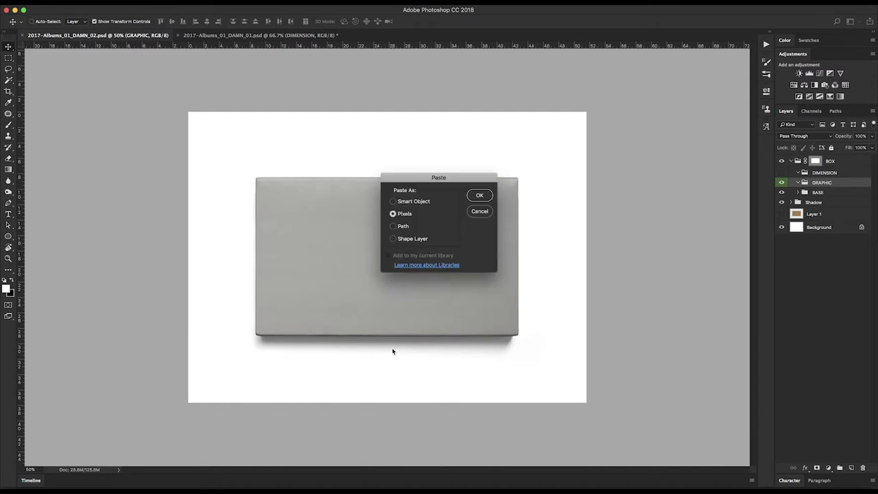
{"action": "key", "text": "Return"}
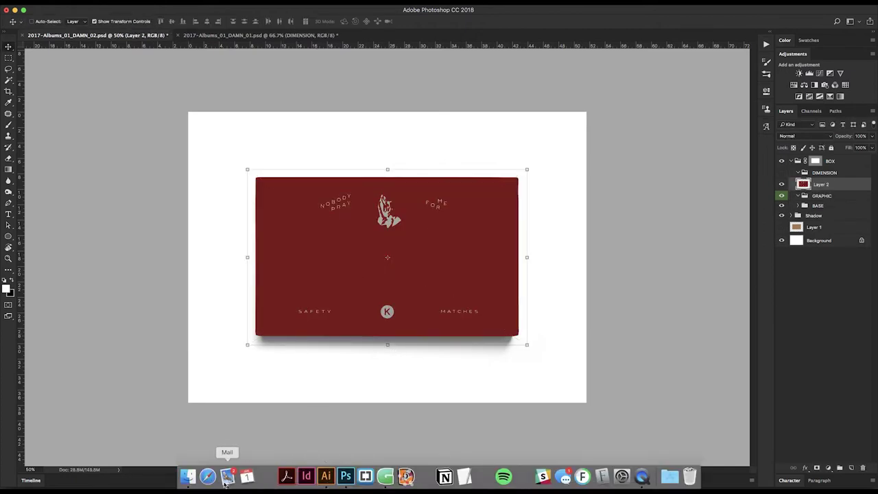
Take the DAMN lettering group from Illustrator and paste it into Photoshop as pixels on Layer 3.
{"action": "left_click", "coordinate": [326, 476]}
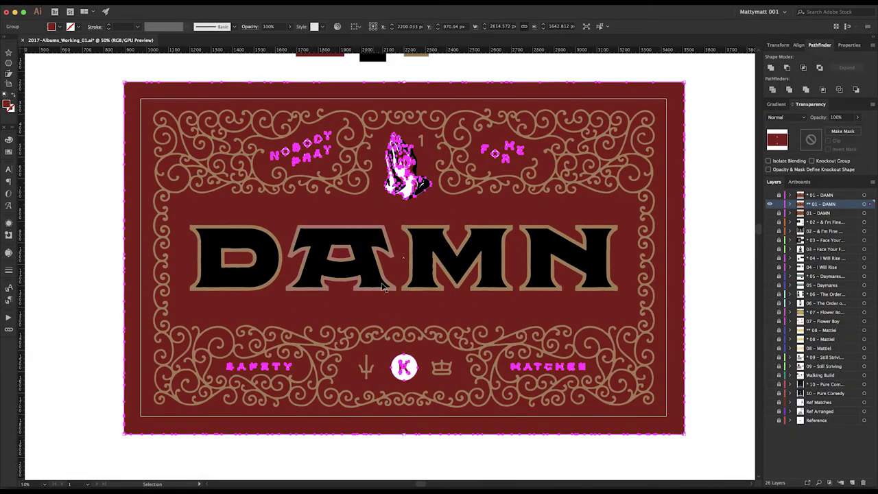
{"action": "left_click", "coordinate": [377, 282]}
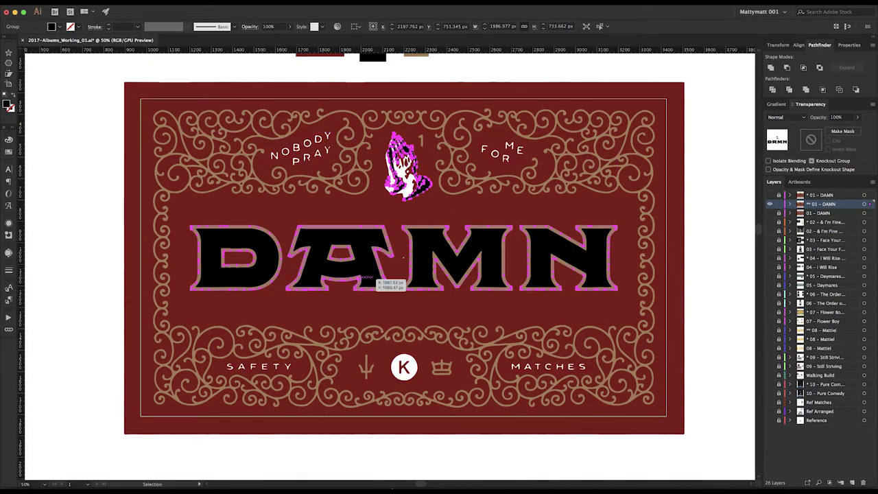
{"action": "left_click", "coordinate": [345, 476]}
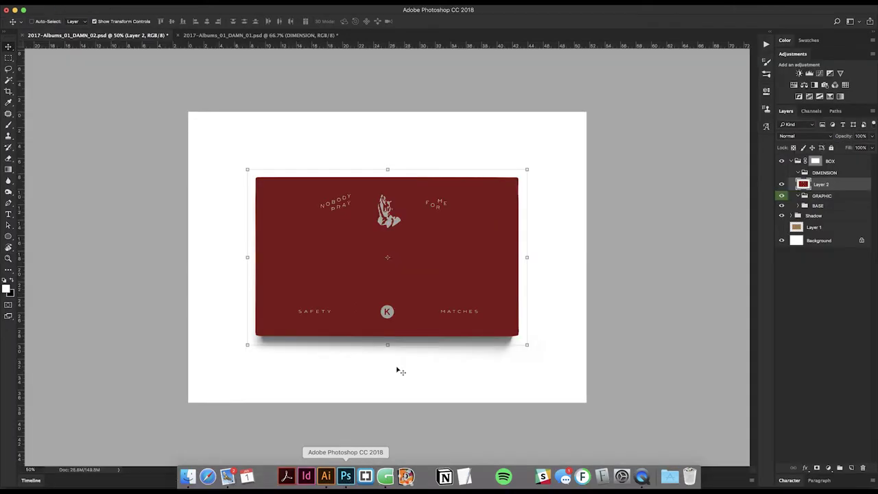
{"action": "key", "text": "super+v"}
{"action": "key", "text": "Return"}
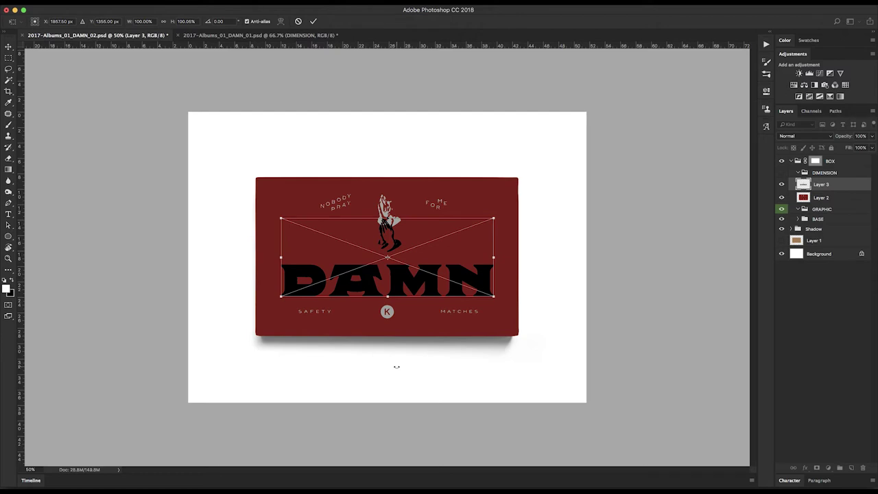
{"action": "key", "text": "Escape"}
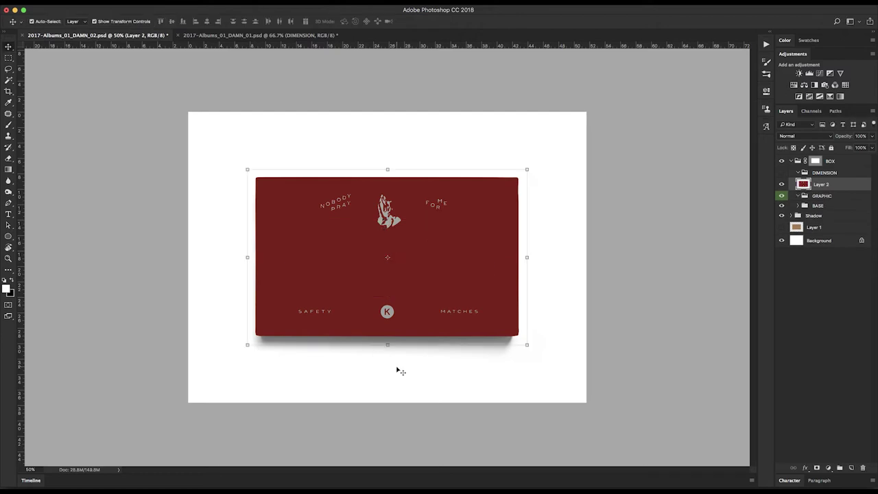
{"action": "key", "text": "super+v"}
{"action": "key", "text": "Return"}
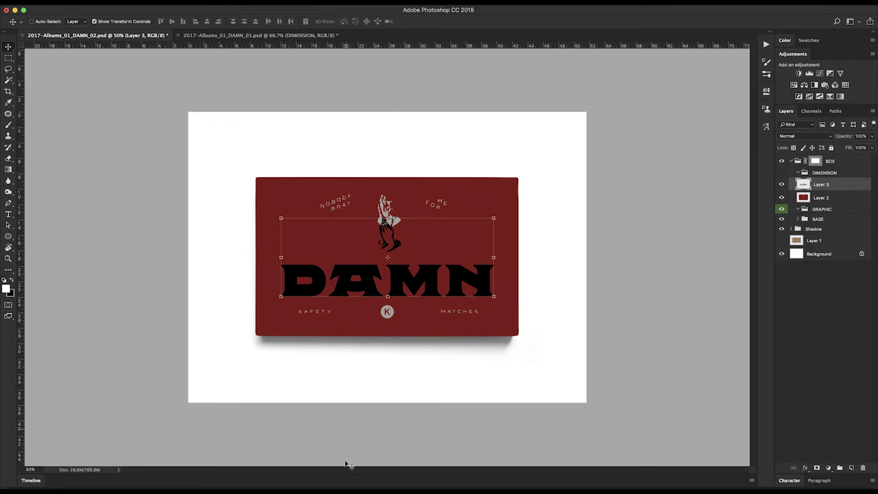
Draw an unfilled rectangle over the inner frame and select it with the DAMN lettering and hands.
{"action": "mouse_move", "coordinate": [343, 480]}
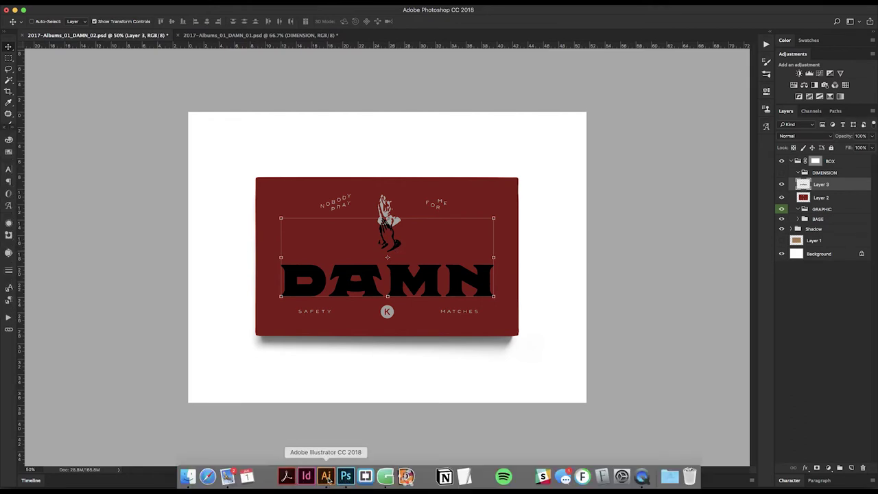
{"action": "left_click", "coordinate": [326, 477]}
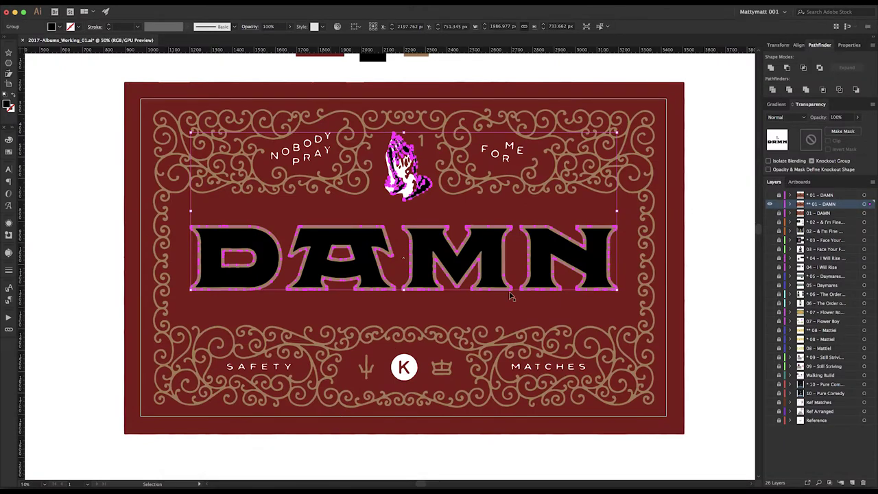
{"action": "left_click", "coordinate": [720, 181]}
{"action": "key", "text": "m"}
{"action": "left_click_drag", "start_coordinate": [140, 99], "coordinate": [666, 416]}
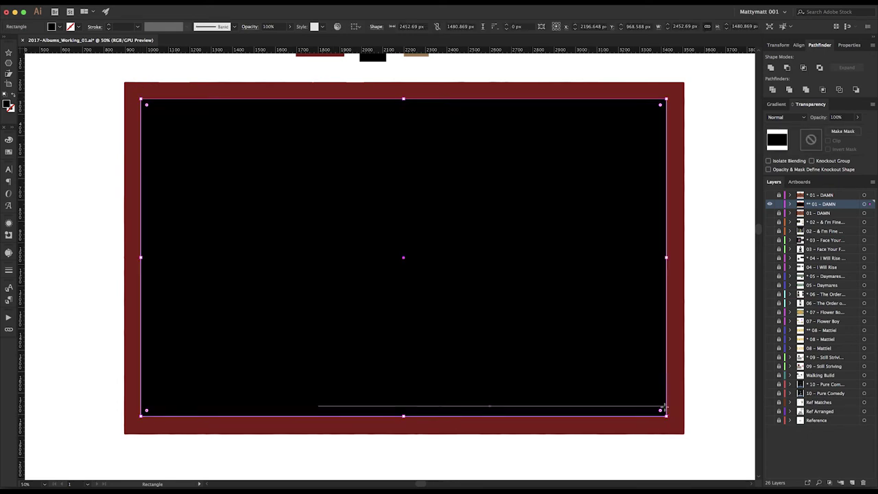
{"action": "key", "text": "slash"}
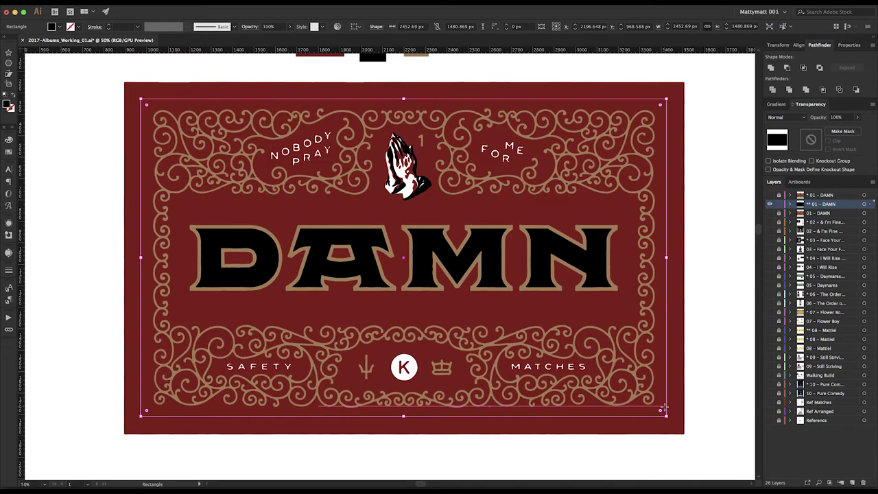
{"action": "key", "text": "v"}
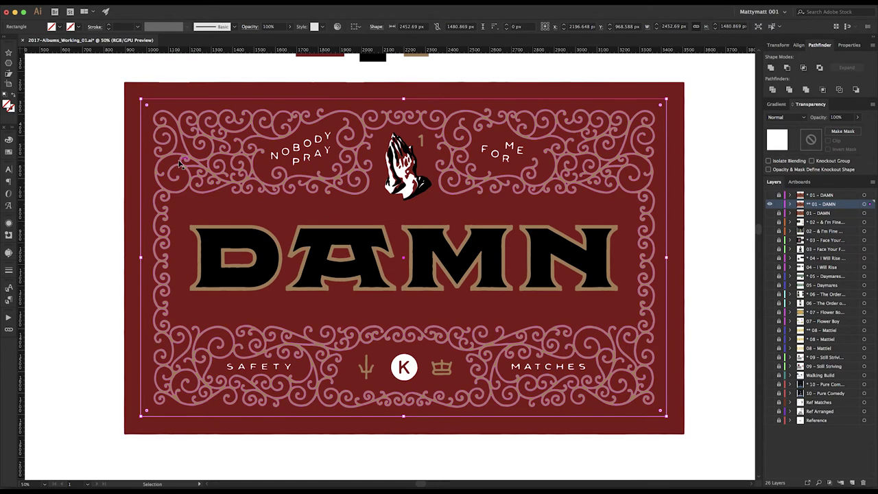
{"action": "left_click", "coordinate": [360, 249], "text": "shift"}
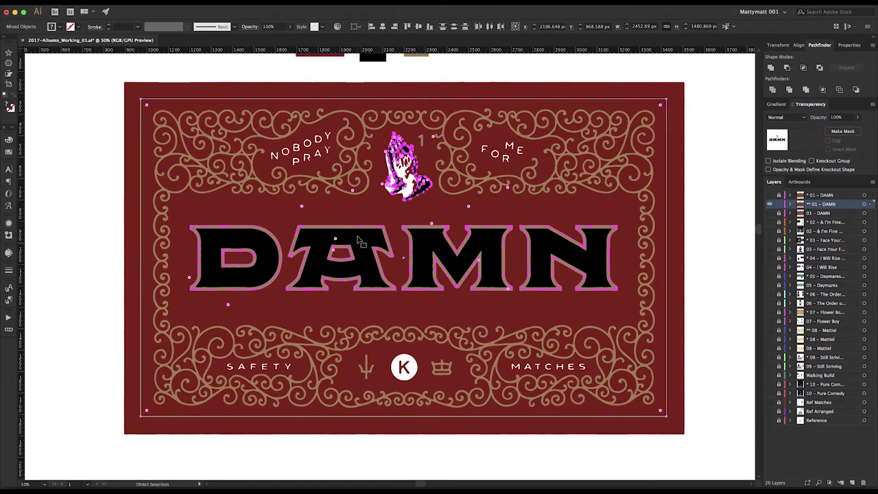
{"action": "key", "text": "v"}
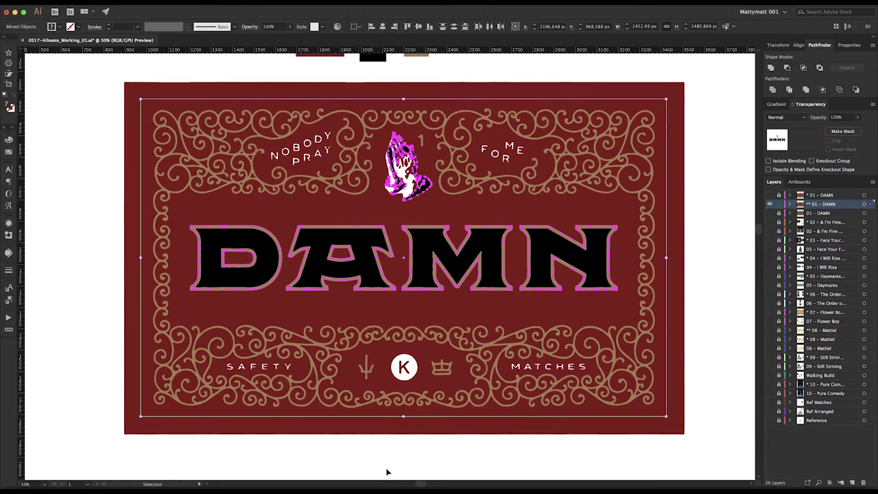
Paste the lettering with its frame rectangle into Photoshop as pixels, creating Layer 4.
{"action": "mouse_move", "coordinate": [388, 480]}
{"action": "left_click", "coordinate": [347, 481]}
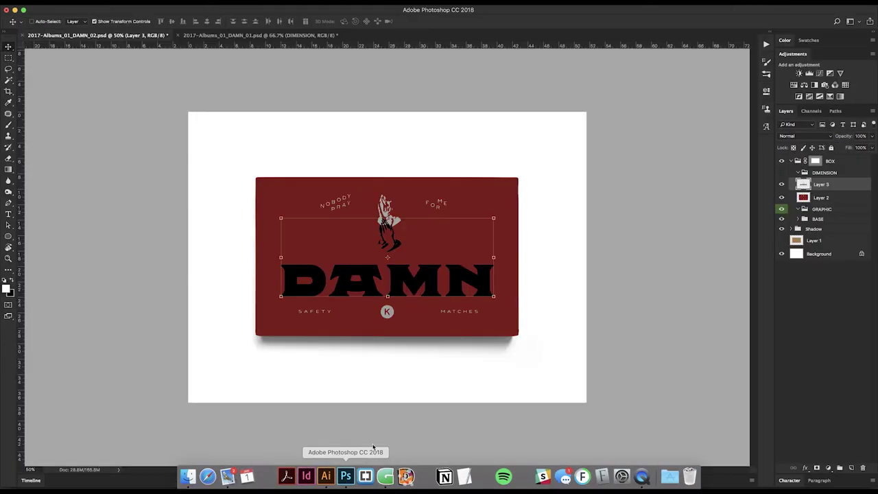
{"action": "key", "text": "super+v"}
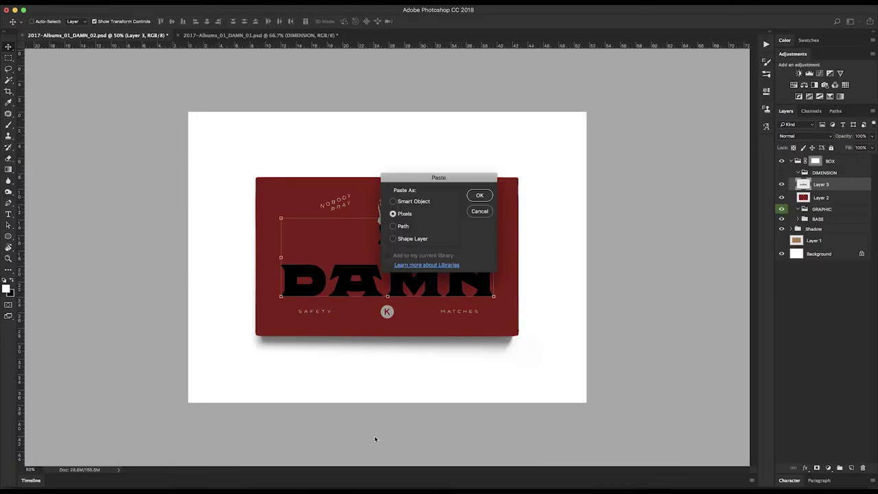
{"action": "key", "text": "Return"}
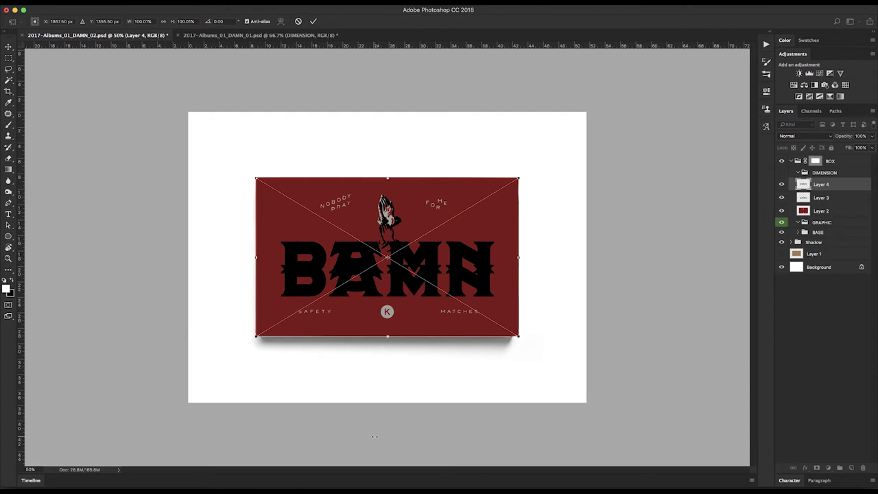
{"action": "key", "text": "Return"}
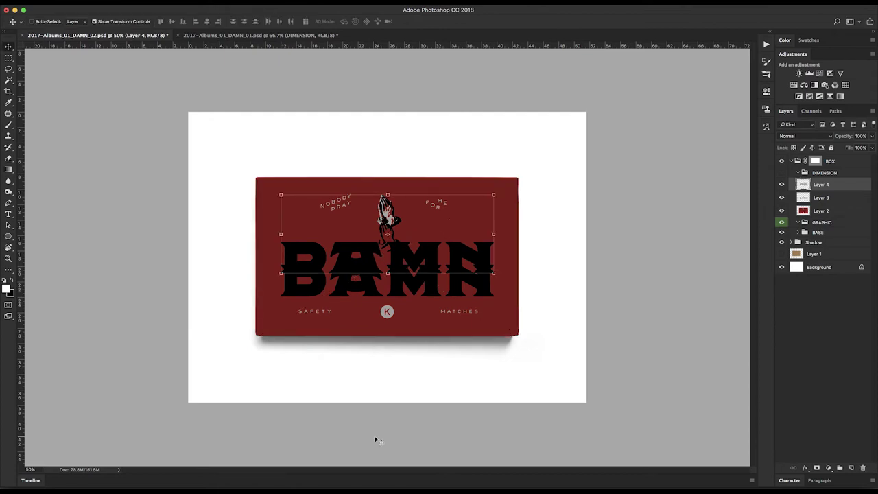
Delete the misaligned Layer 3 and go back to Illustrator.
{"action": "left_click_drag", "start_coordinate": [847, 199], "coordinate": [863, 468]}
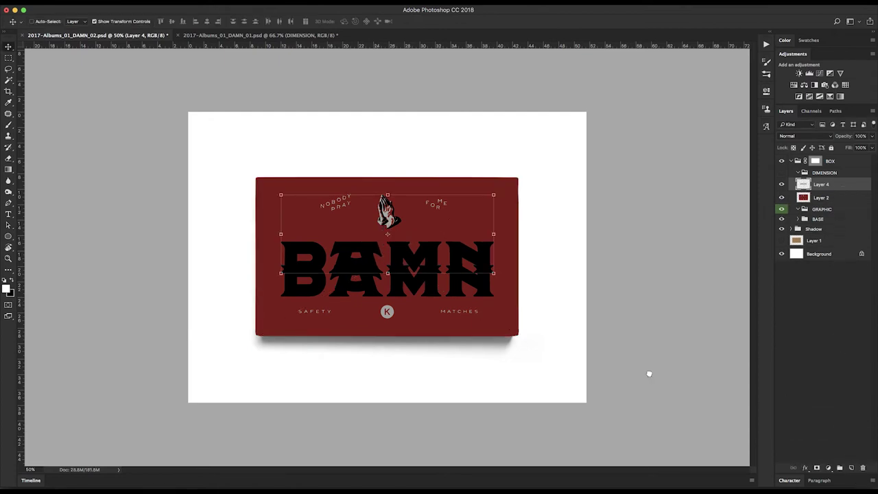
{"action": "mouse_move", "coordinate": [327, 484]}
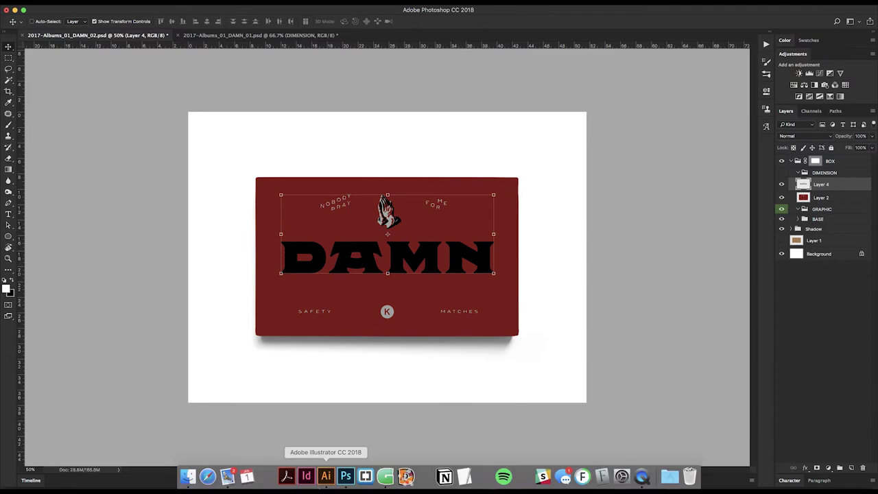
{"action": "left_click", "coordinate": [327, 480]}
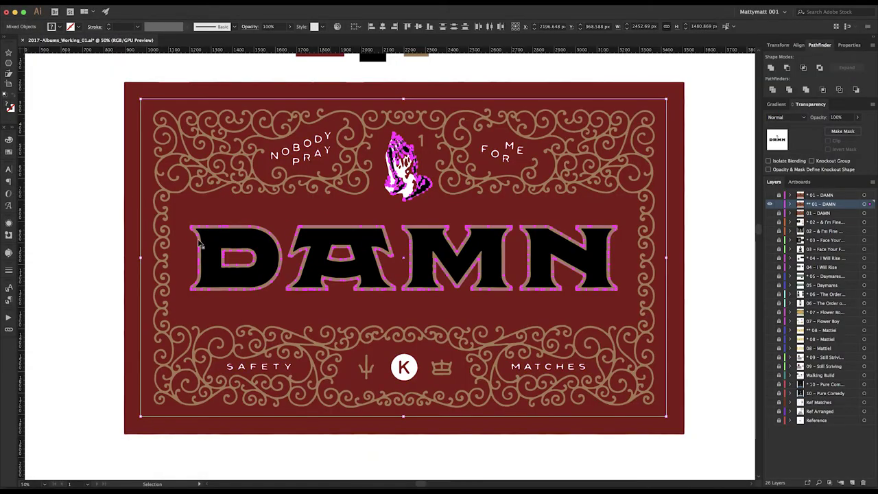
Paste the gold filigree, dagger and crown with the frame rectangle into Photoshop as pixels on Layer 5.
{"action": "left_click", "coordinate": [423, 196], "text": "shift"}
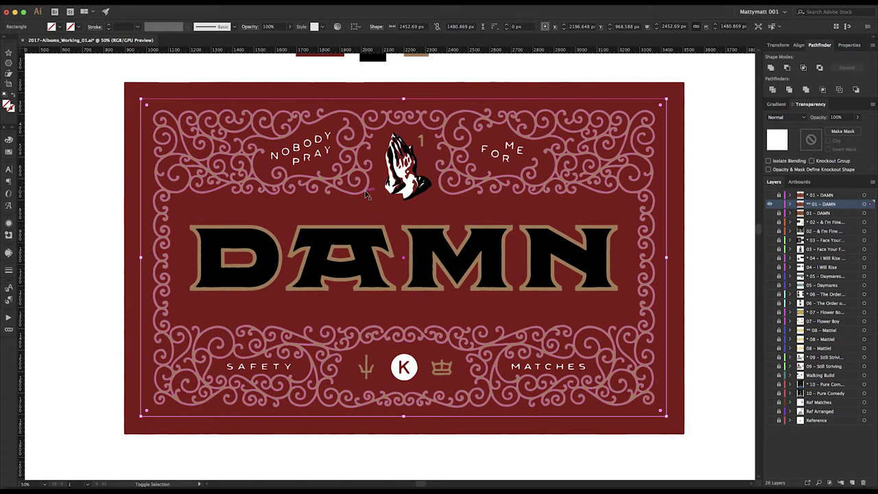
{"action": "key", "text": "a"}
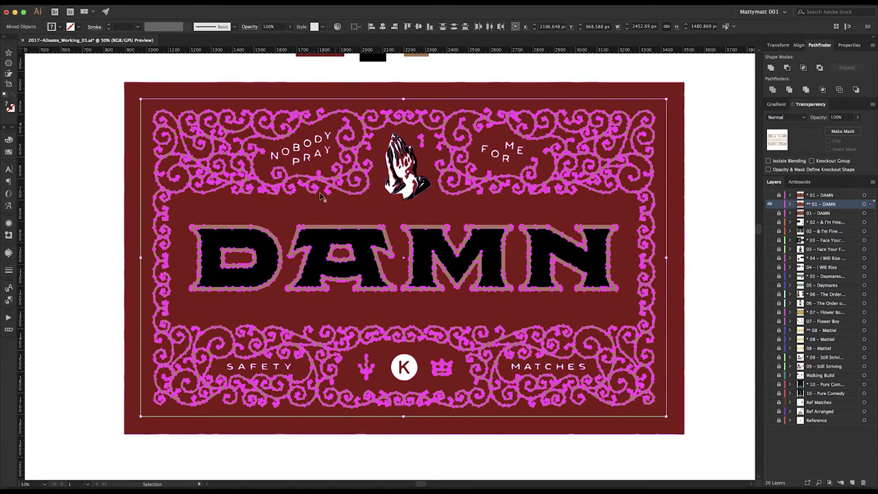
{"action": "mouse_move", "coordinate": [346, 482]}
{"action": "key", "text": "v"}
{"action": "left_click", "coordinate": [346, 482]}
{"action": "key", "text": "super+v"}
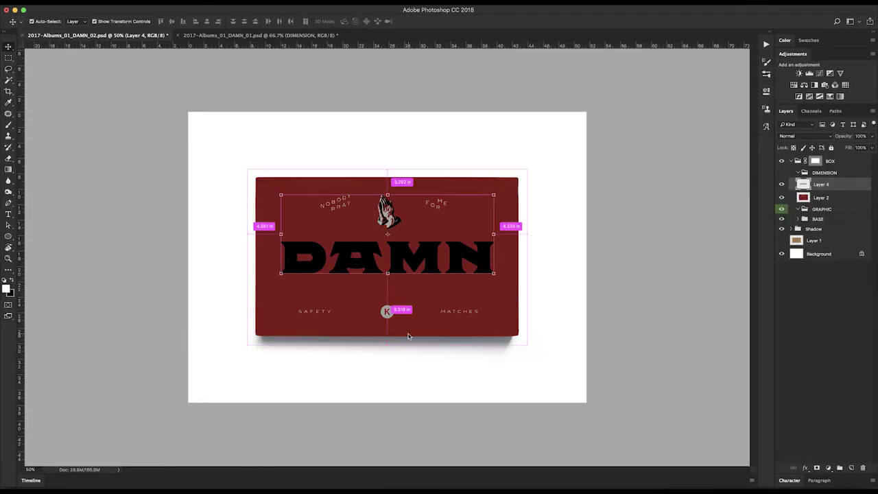
{"action": "key", "text": "Return"}
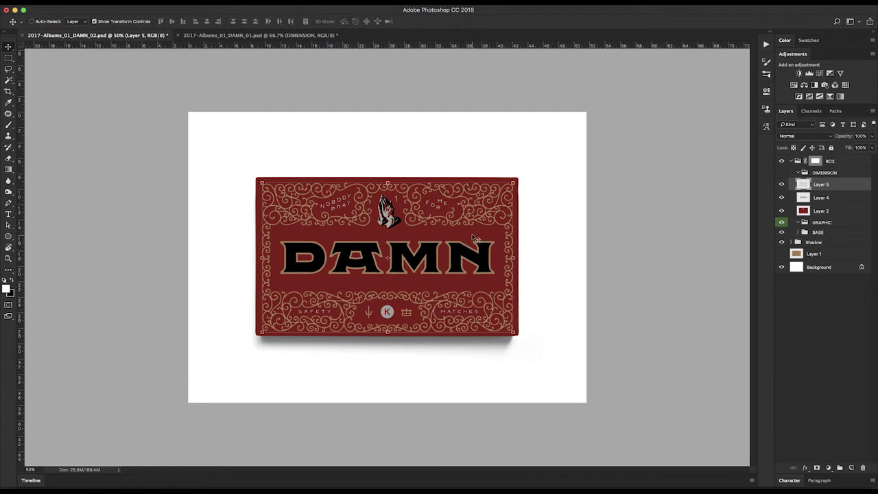
Move Layers 5, 4 and 2 into the GRAPHIC group, deselect them, and switch to Illustrator.
{"action": "left_click", "coordinate": [843, 211]}
{"action": "left_click_drag", "start_coordinate": [836, 212], "coordinate": [827, 223]}
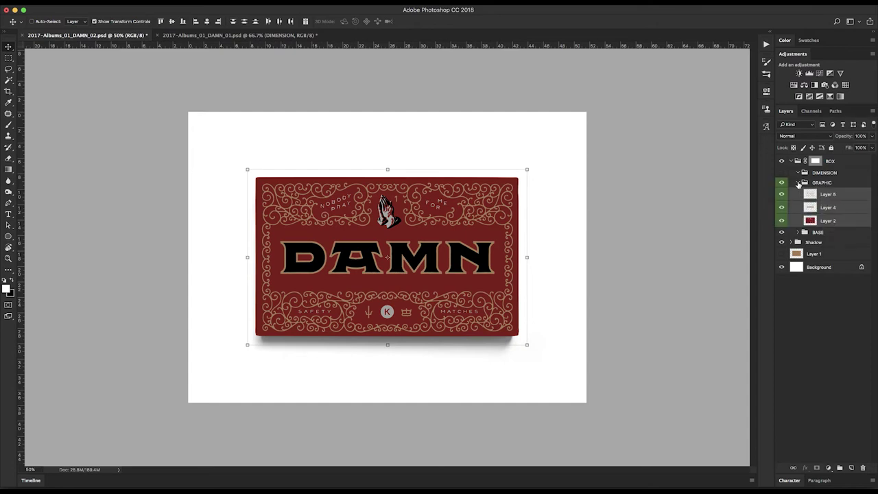
{"action": "left_click", "coordinate": [817, 292]}
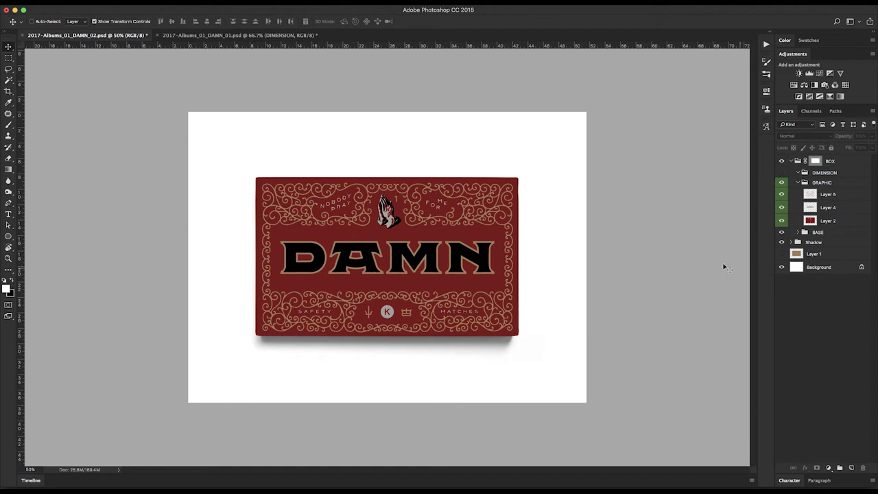
{"action": "left_click", "coordinate": [326, 484]}
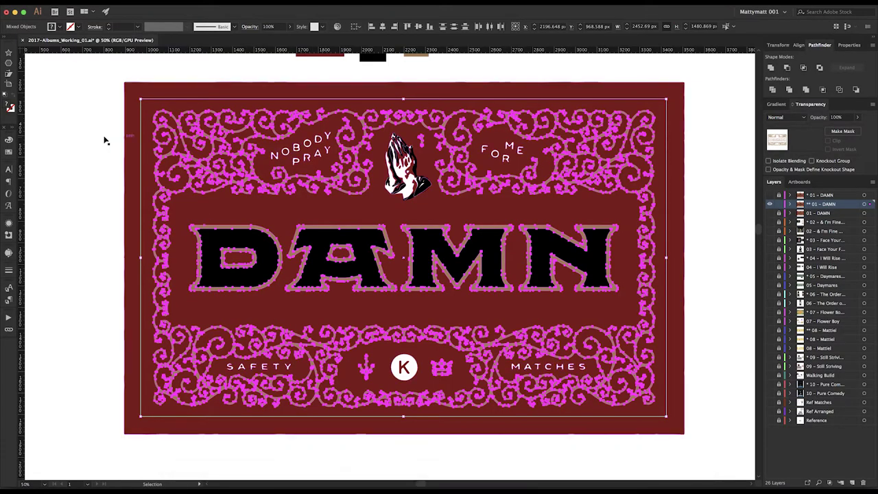
Close the Illustrator DAMN artwork document with Don't Save and bring Photoshop back.
{"action": "left_click", "coordinate": [85, 157]}
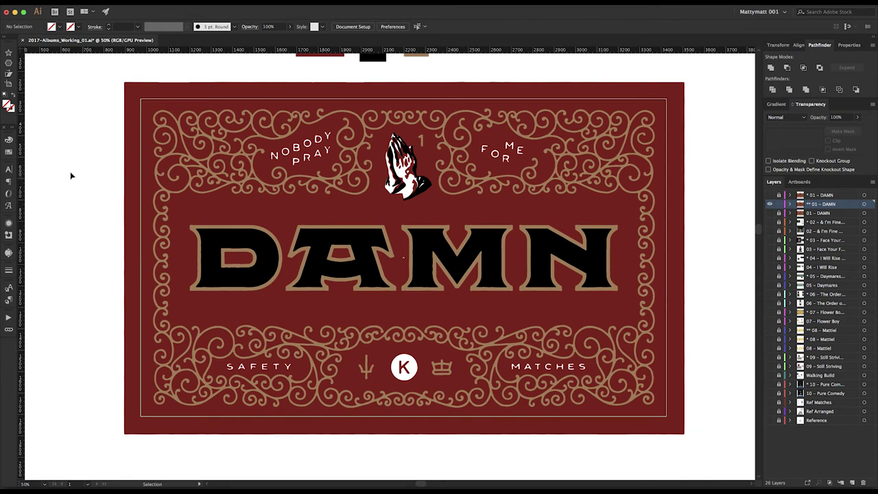
{"action": "left_click", "coordinate": [23, 40]}
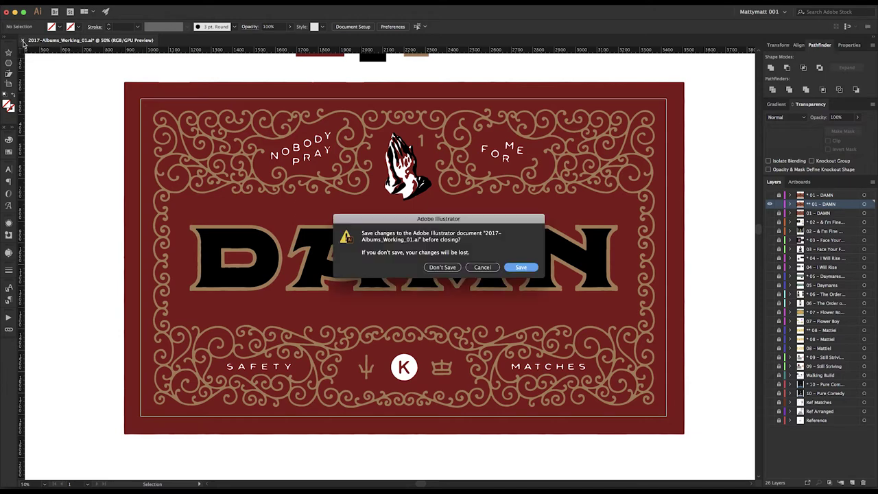
{"action": "left_click", "coordinate": [448, 267]}
{"action": "left_click", "coordinate": [450, 267]}
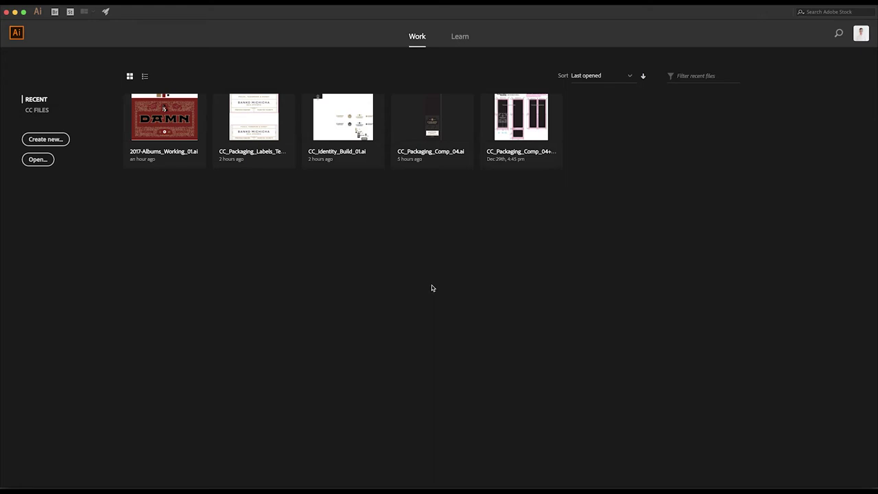
{"action": "mouse_move", "coordinate": [382, 489]}
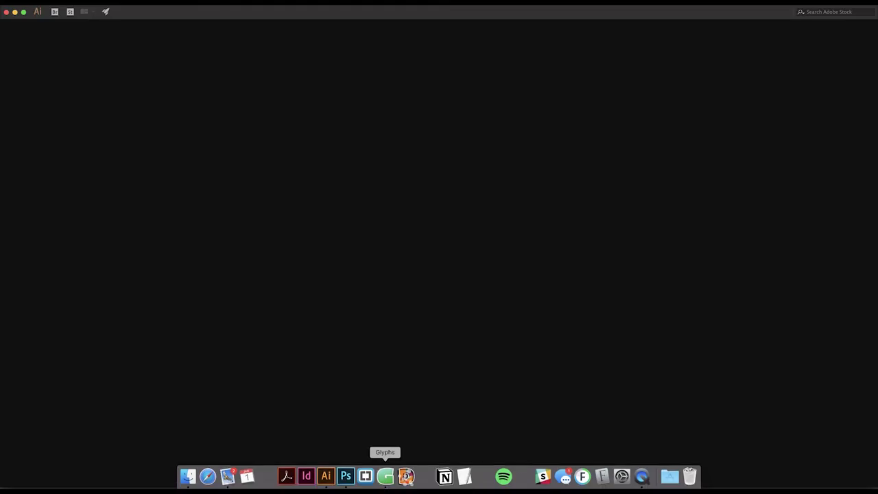
{"action": "left_click", "coordinate": [350, 483]}
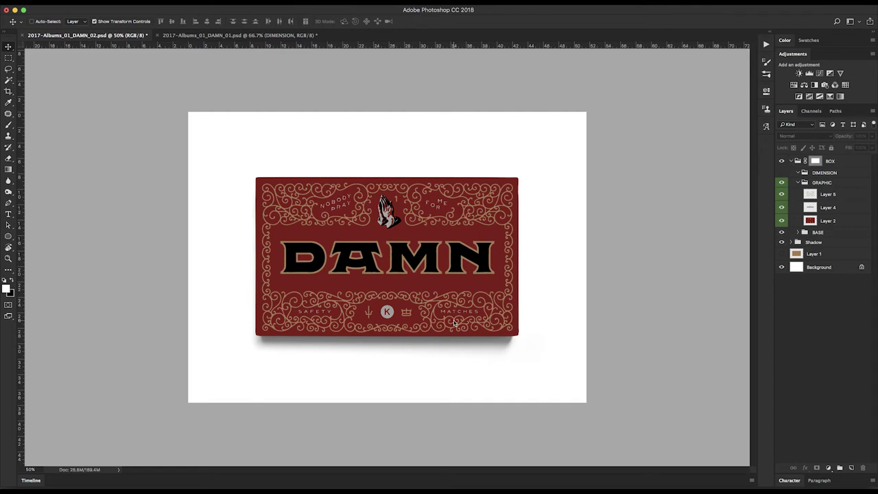
Zoom in on the matchbox and create three new empty groups above BASE.
{"action": "key", "text": "z"}
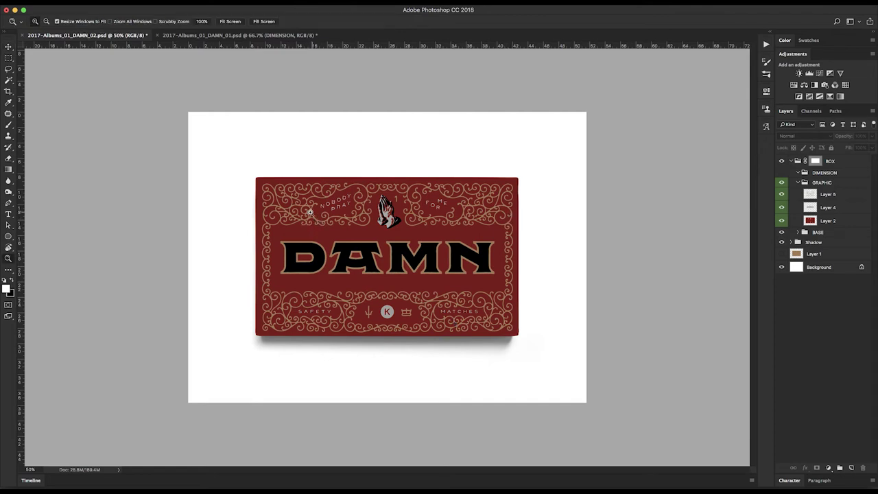
{"action": "left_click_drag", "start_coordinate": [221, 153], "coordinate": [564, 386]}
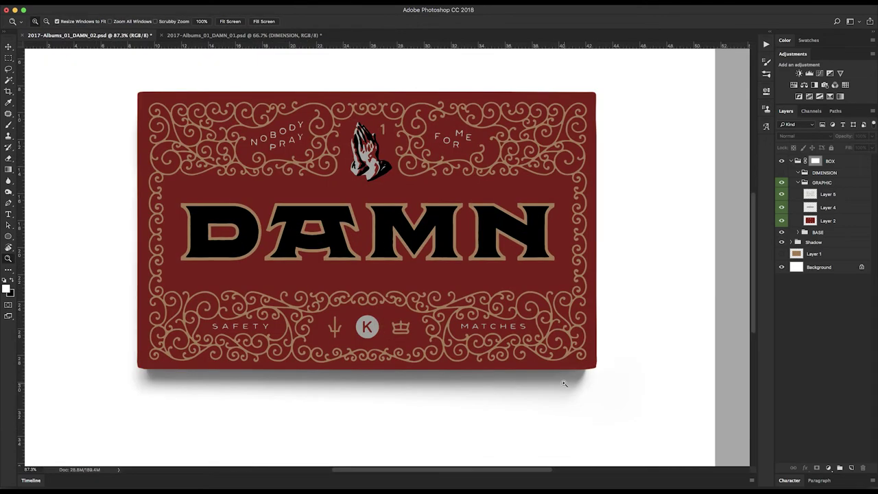
{"action": "left_click", "coordinate": [843, 224]}
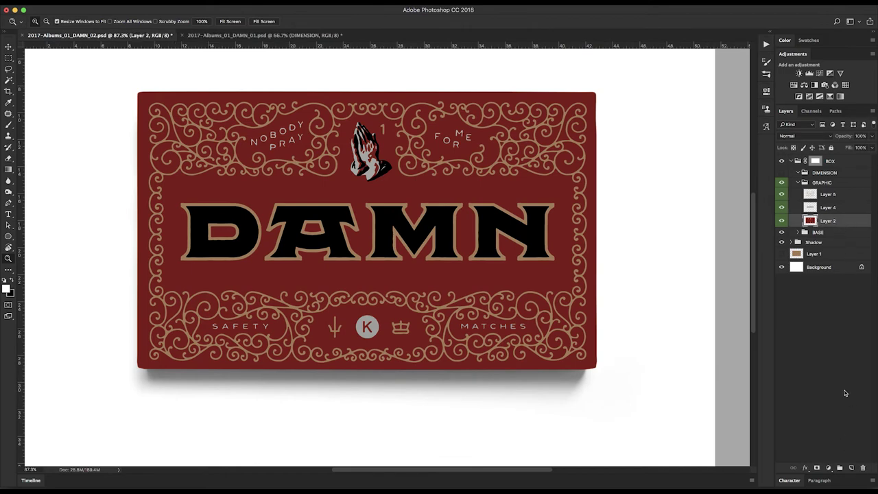
{"action": "left_click", "coordinate": [836, 234]}
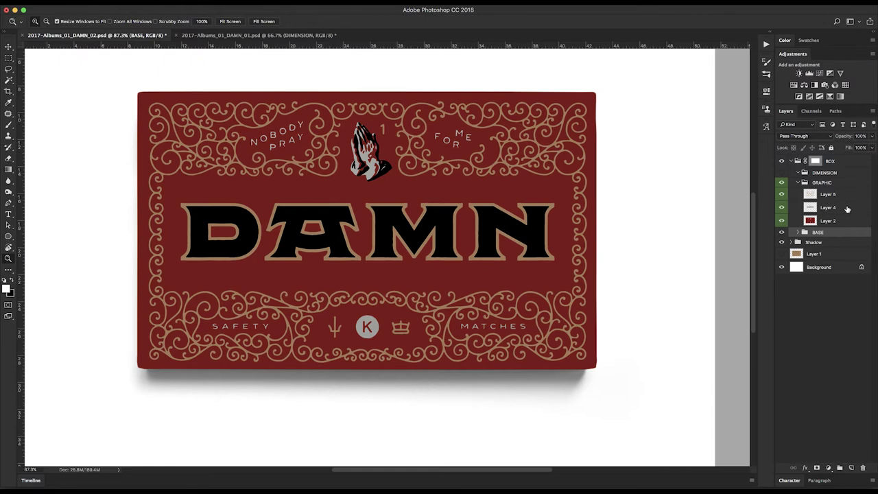
{"action": "left_click", "coordinate": [840, 468]}
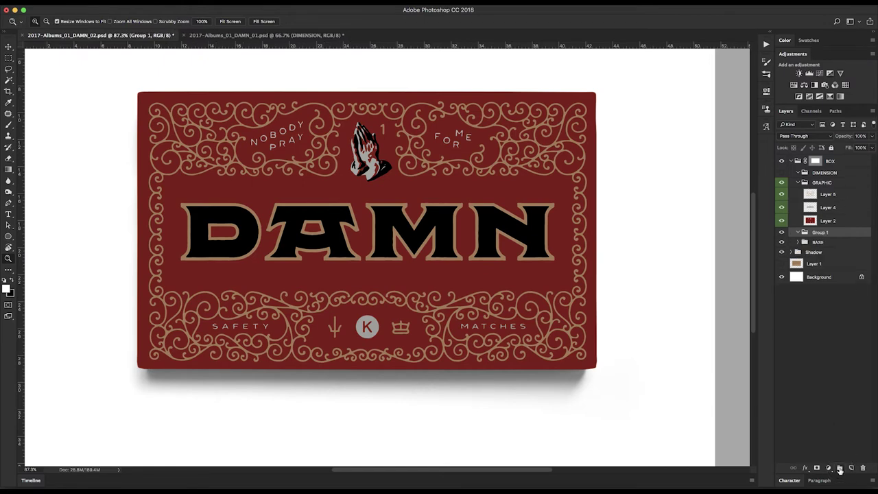
{"action": "left_click", "coordinate": [840, 468]}
{"action": "left_click", "coordinate": [840, 468]}
Rename the three new groups RED, BLACK and GOLD.
{"action": "double_click", "coordinate": [820, 253]}
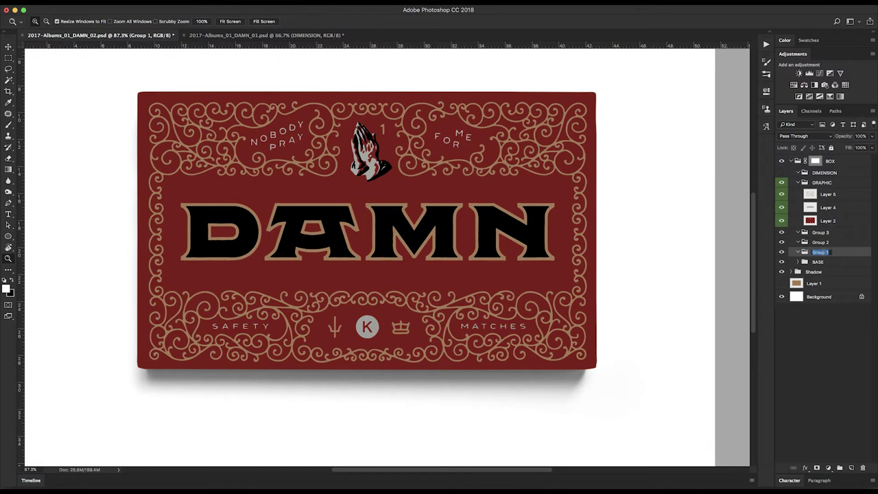
{"action": "type", "text": "RI"}
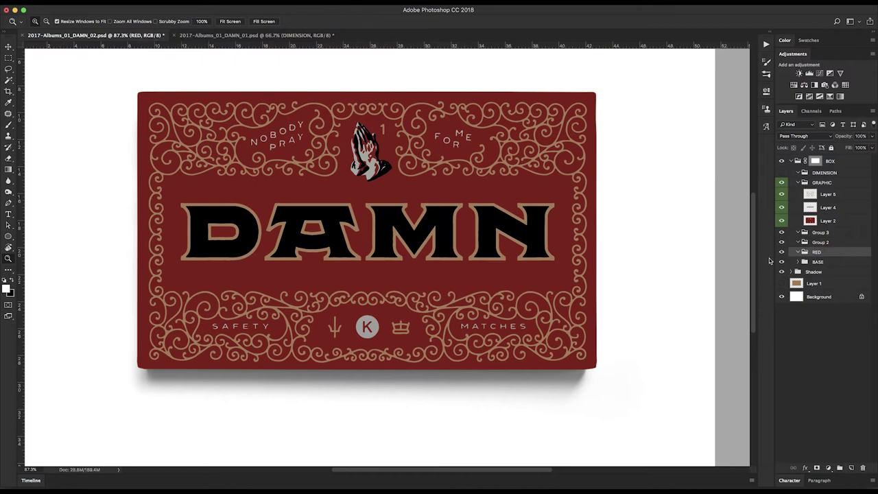
{"action": "double_click", "coordinate": [822, 243]}
{"action": "key", "text": "BackSpace"}
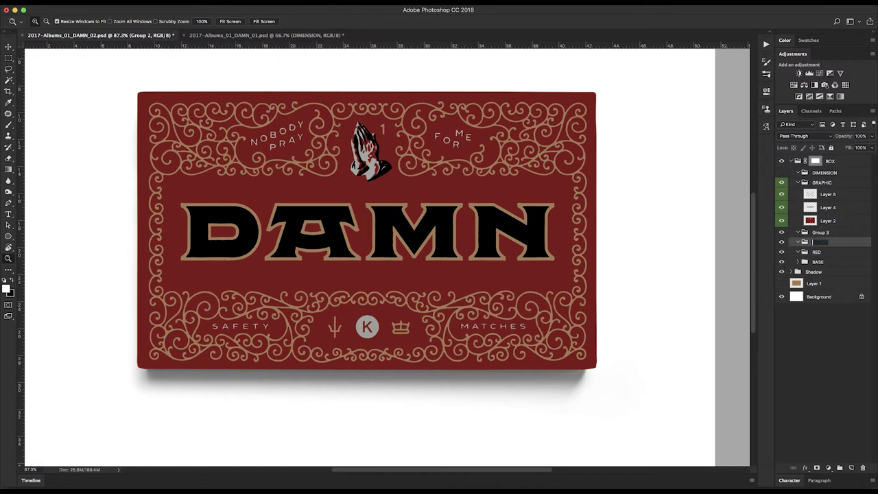
{"action": "type", "text": "BLACK"}
{"action": "key", "text": "Return"}
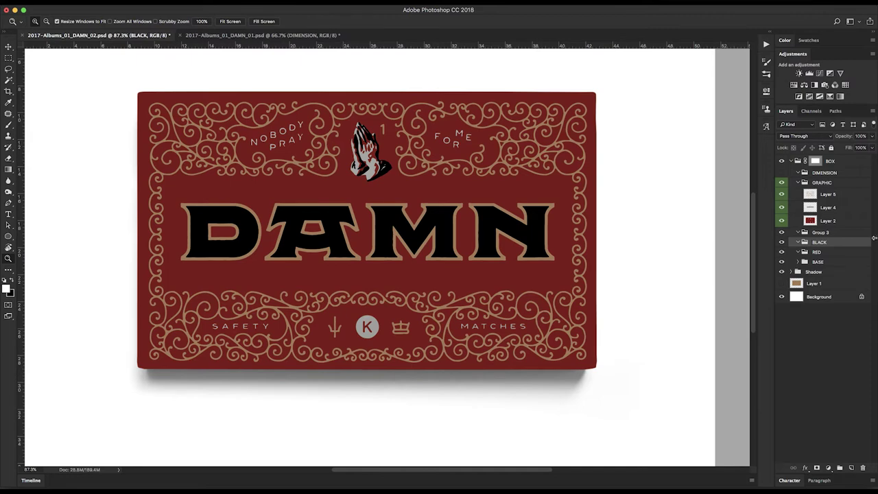
{"action": "double_click", "coordinate": [820, 233]}
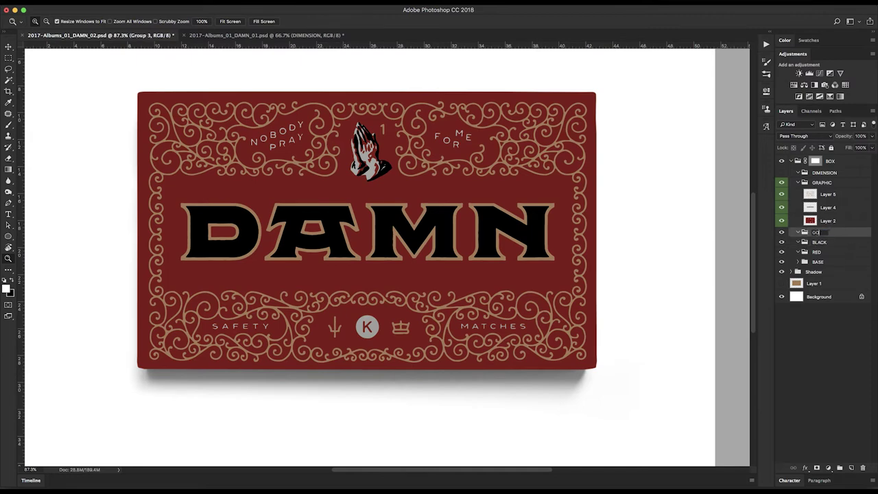
{"action": "key", "text": "Return"}
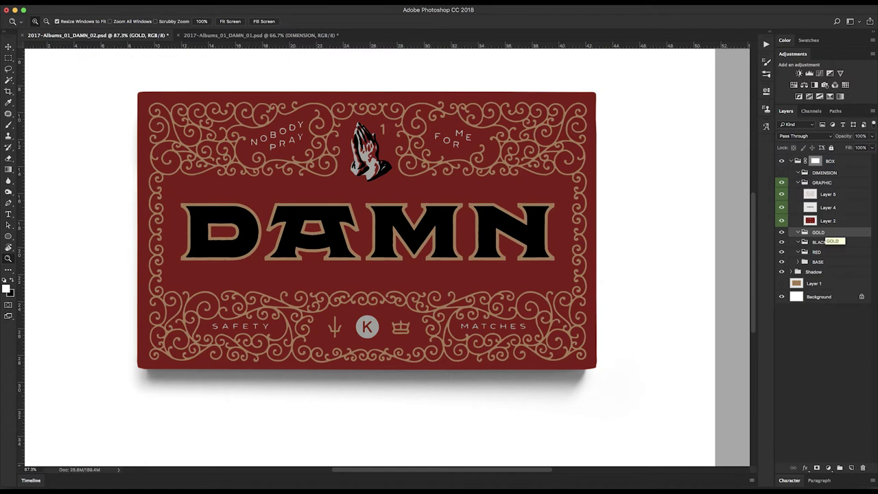
Move the GOLD, BLACK and RED groups into the GRAPHIC group.
{"action": "left_click", "coordinate": [833, 233], "text": "shift"}
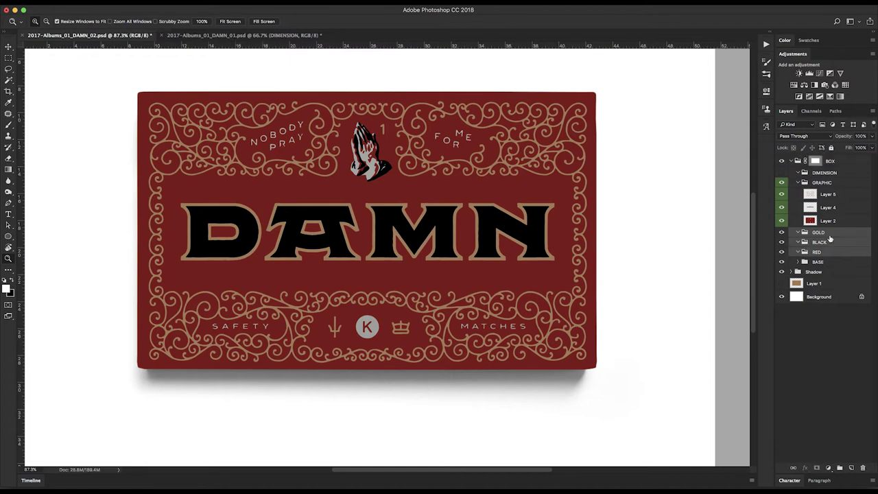
{"action": "mouse_move", "coordinate": [833, 234]}
{"action": "left_mouse_down"}
{"action": "mouse_move", "coordinate": [843, 227]}
{"action": "mouse_move", "coordinate": [831, 229]}
{"action": "left_mouse_up"}
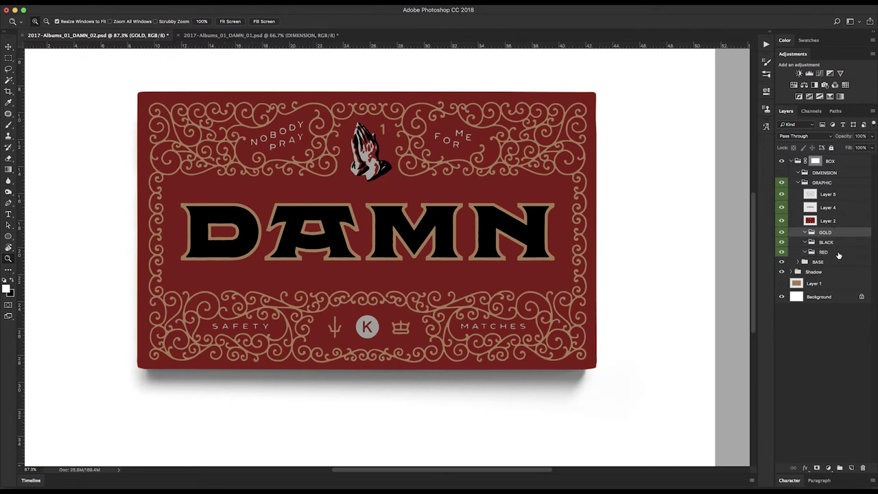
{"action": "left_click", "coordinate": [842, 252]}
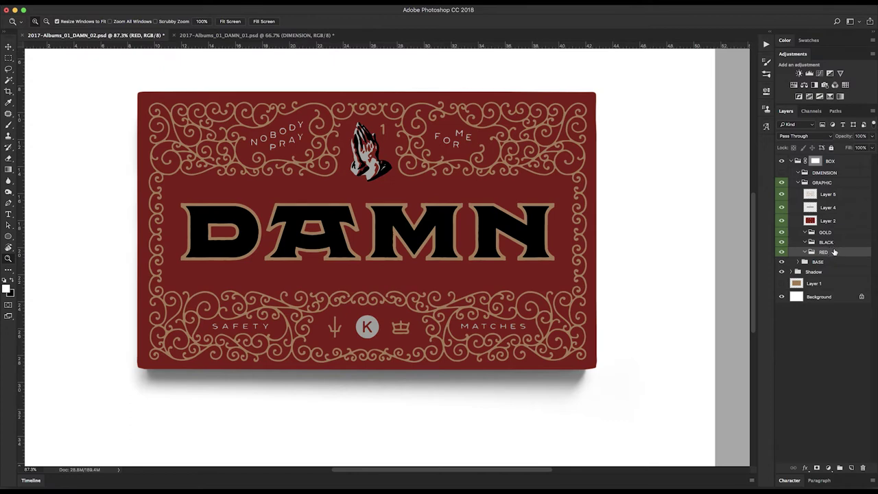
Sample the box's dark red as foreground colour, then hide the artwork layers and RED, BLACK, GOLD groups.
{"action": "key", "text": "i"}
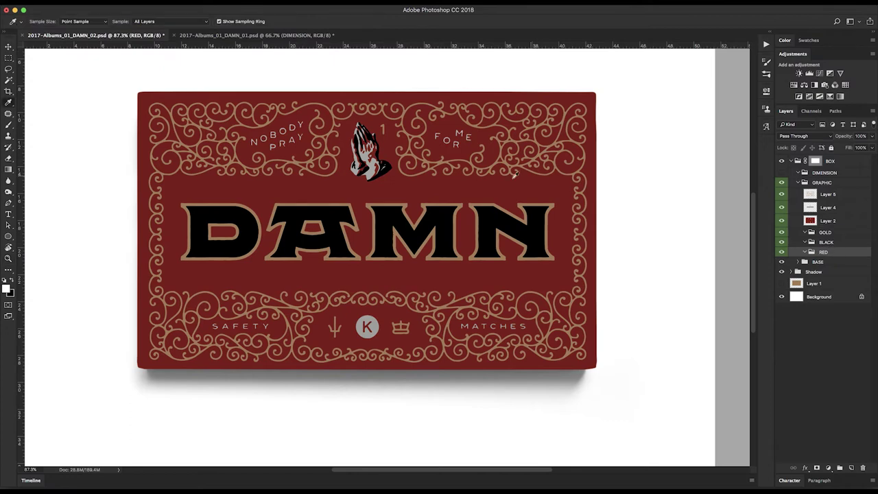
{"action": "left_click", "coordinate": [507, 183]}
{"action": "key", "text": "z"}
{"action": "left_click_drag", "start_coordinate": [230, 112], "coordinate": [492, 263]}
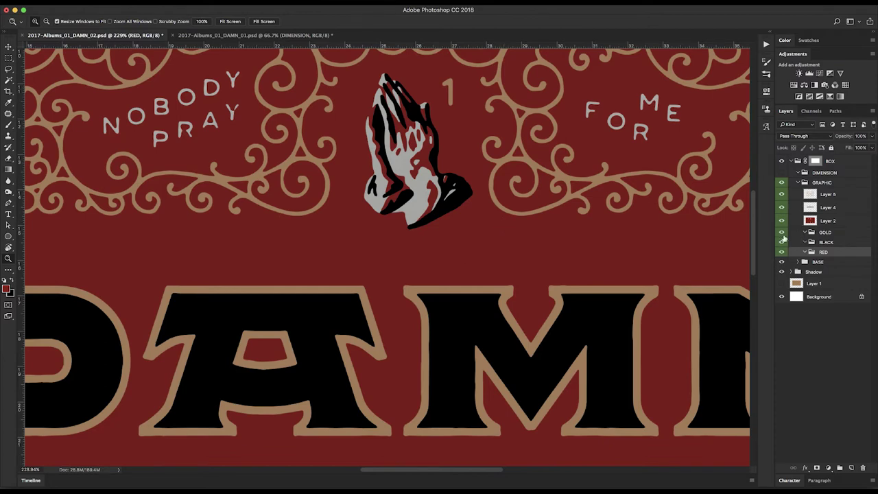
{"action": "left_click_drag", "start_coordinate": [782, 232], "coordinate": [777, 205]}
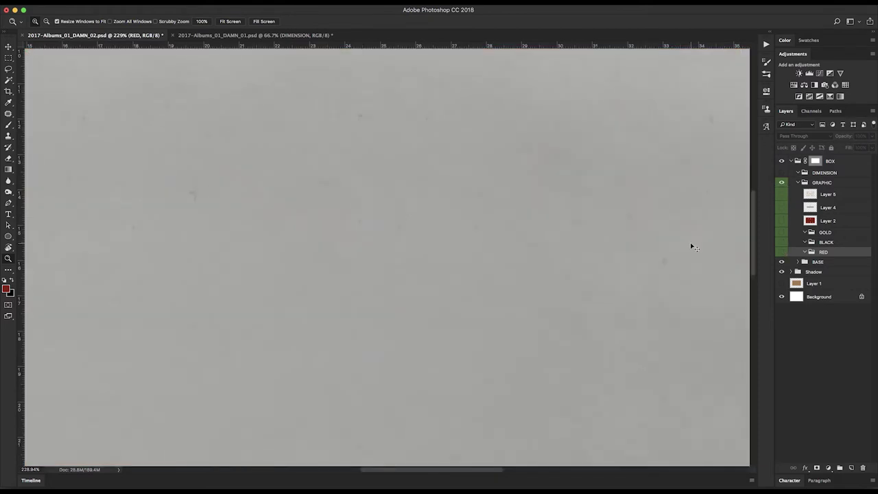
Save the document, then show and select Layer 2 and zoom into the NOBODY PRAY area.
{"action": "key", "text": "super+0"}
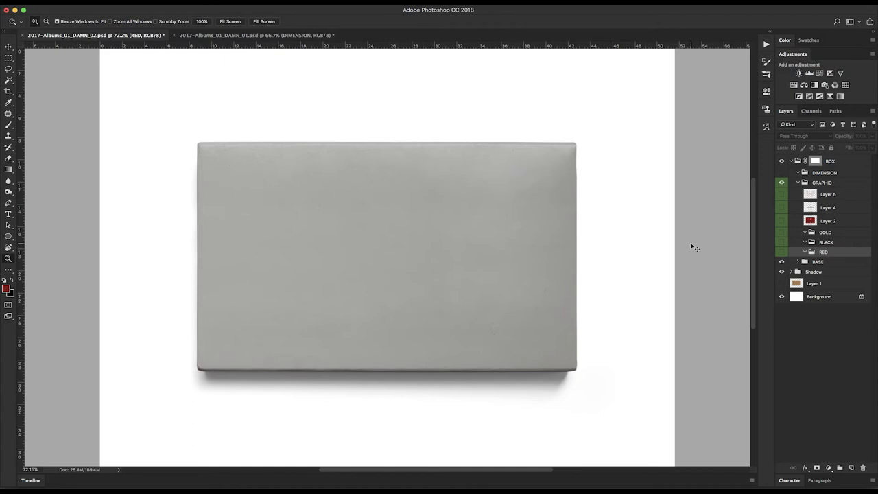
{"action": "key", "text": "super+s"}
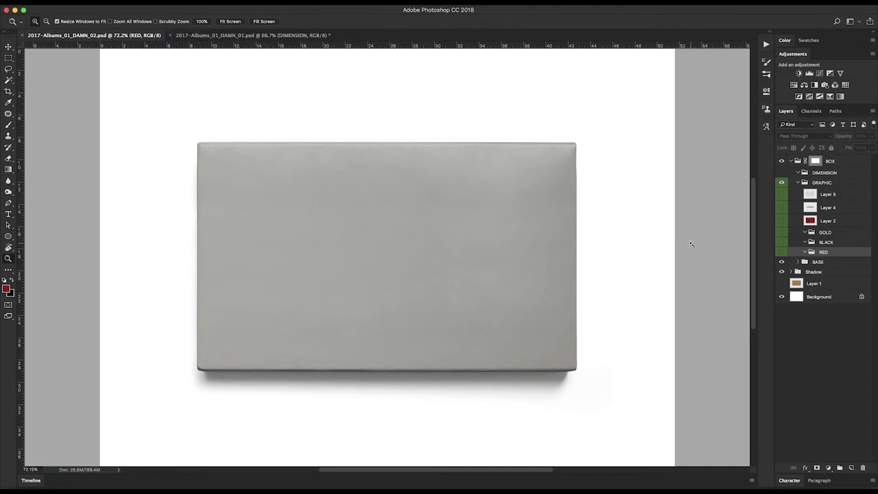
{"action": "left_click", "coordinate": [782, 220]}
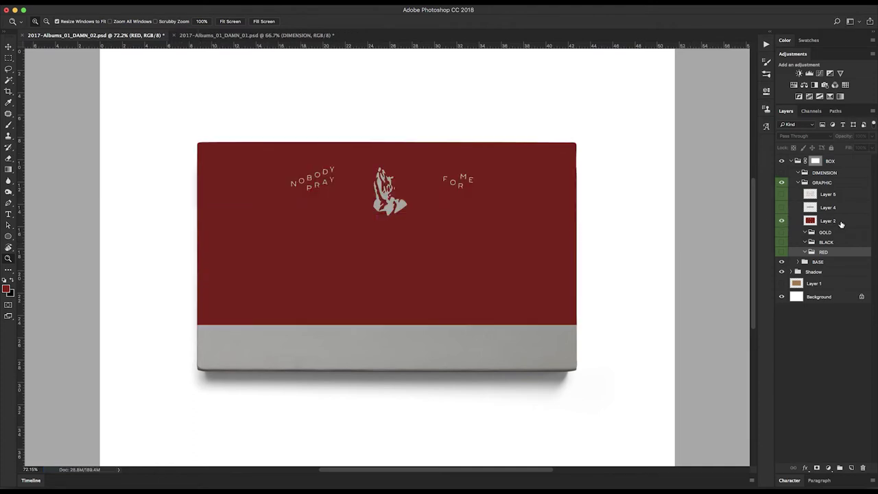
{"action": "left_click", "coordinate": [841, 225]}
{"action": "left_click_drag", "start_coordinate": [191, 140], "coordinate": [605, 373]}
{"action": "left_click_drag", "start_coordinate": [178, 83], "coordinate": [568, 240]}
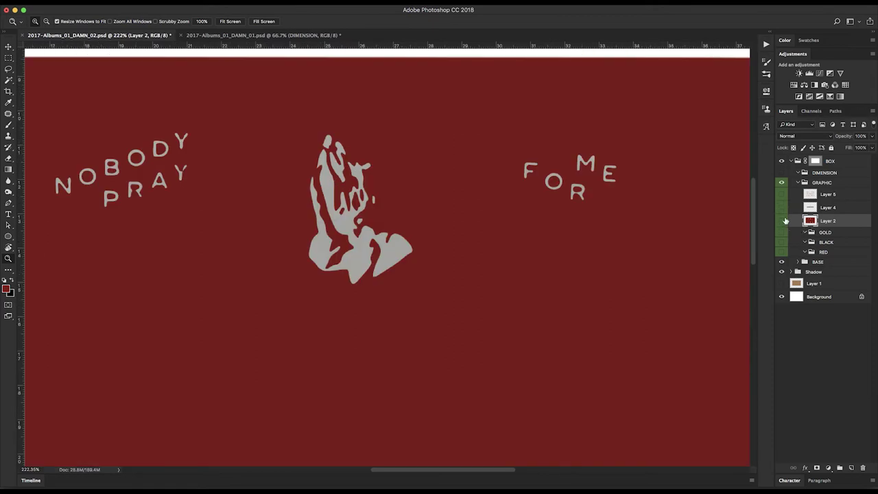
Compare the grey box with Layer 2 hidden, then show the red artwork at closer zoom.
{"action": "left_click", "coordinate": [785, 220]}
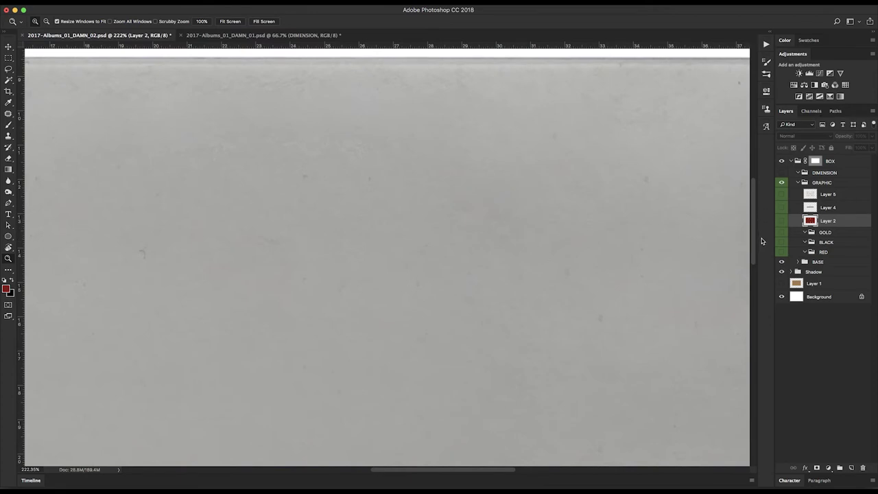
{"action": "key", "text": "super+1"}
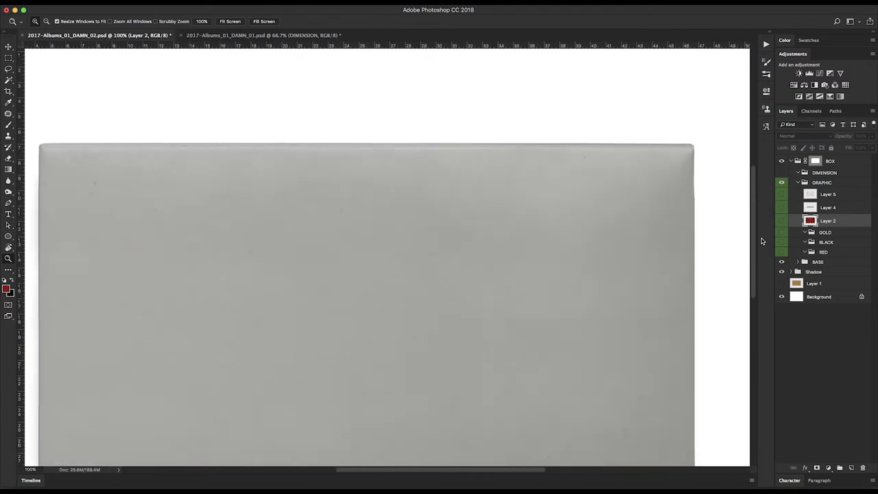
{"action": "key", "text": "super+equal"}
{"action": "key", "text": "super+equal"}
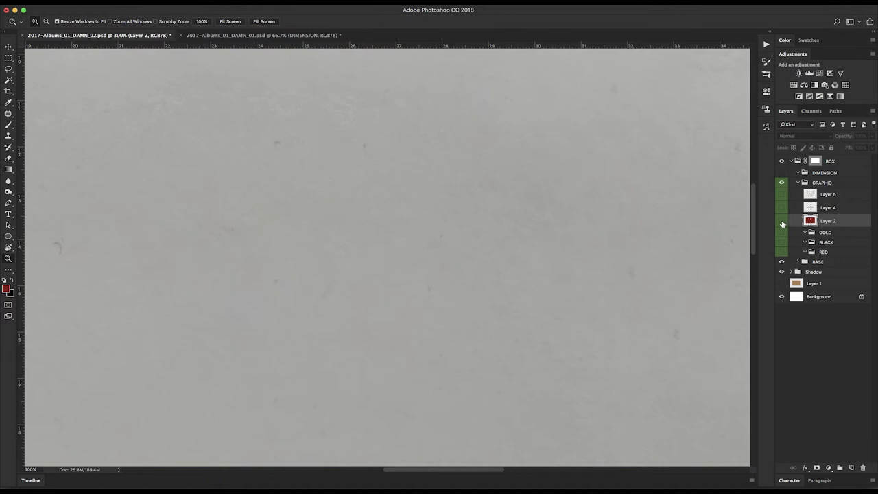
{"action": "left_click", "coordinate": [782, 221]}
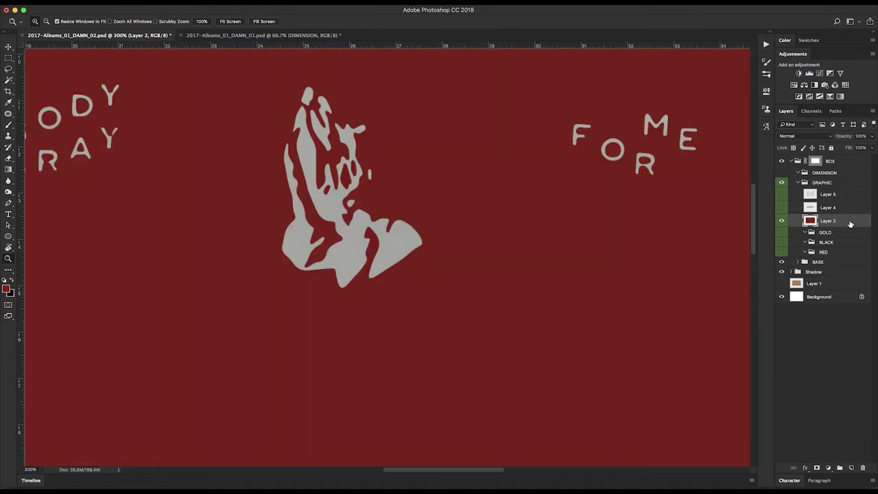
{"action": "left_click", "coordinate": [212, 4]}
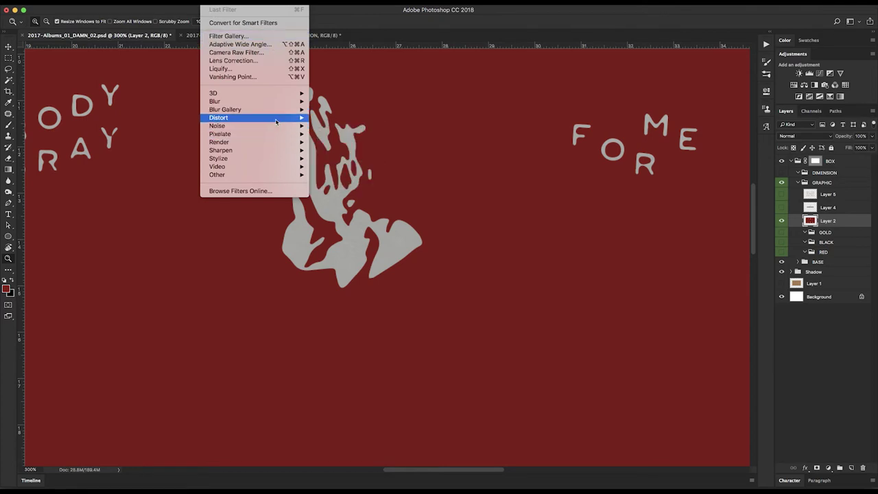
Apply Displace at scale 10 to Layer 2 using 2017-Albums_01_DAMN_02.psd as the map.
{"action": "mouse_move", "coordinate": [278, 119]}
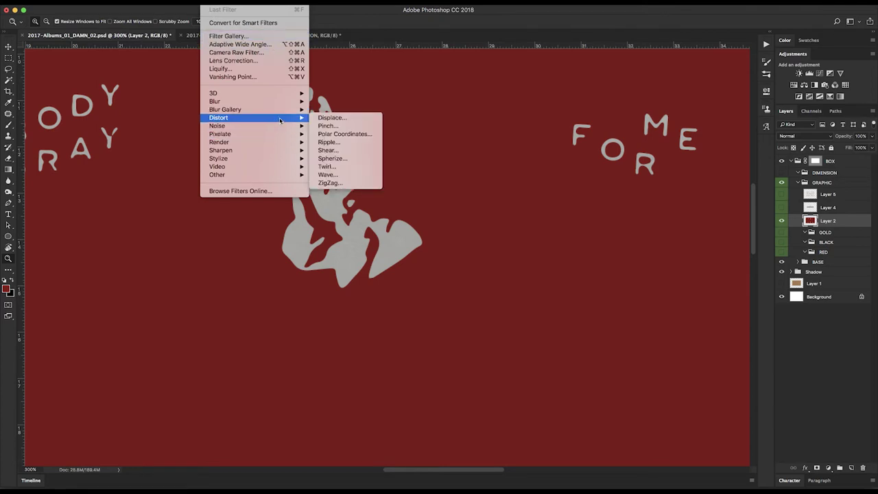
{"action": "left_click", "coordinate": [359, 119]}
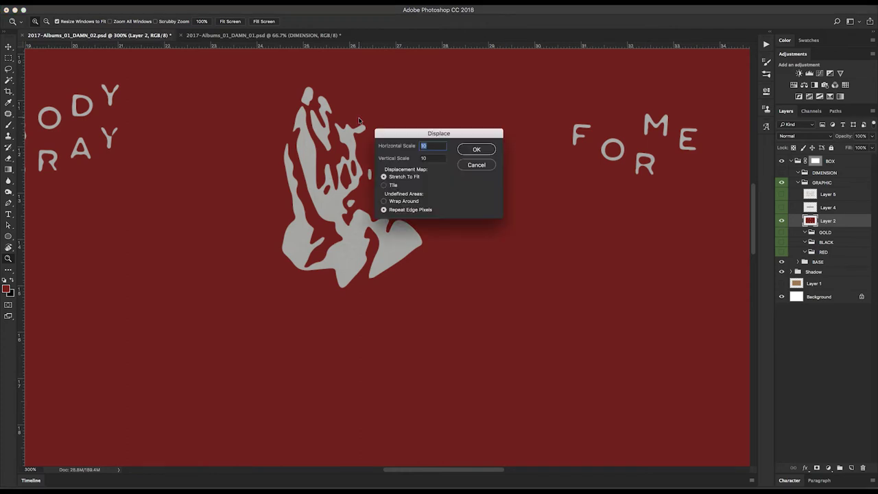
{"action": "left_click", "coordinate": [478, 150]}
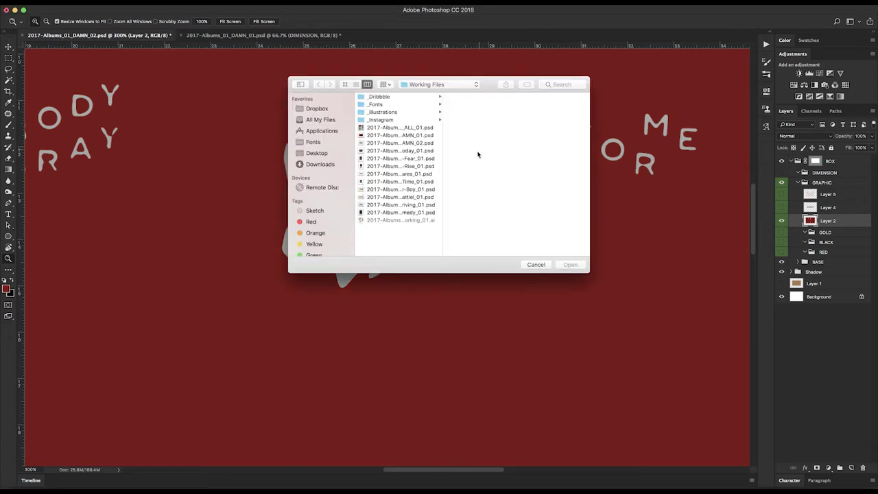
{"action": "left_click", "coordinate": [414, 144]}
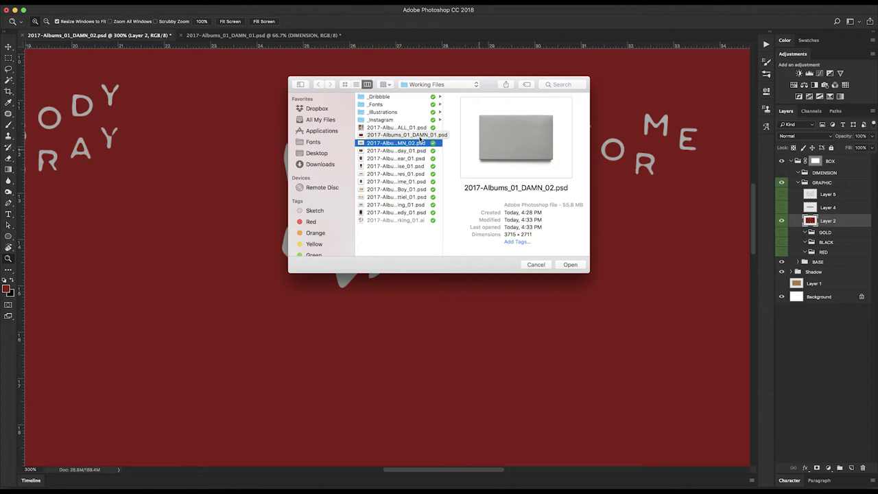
{"action": "key", "text": "Escape"}
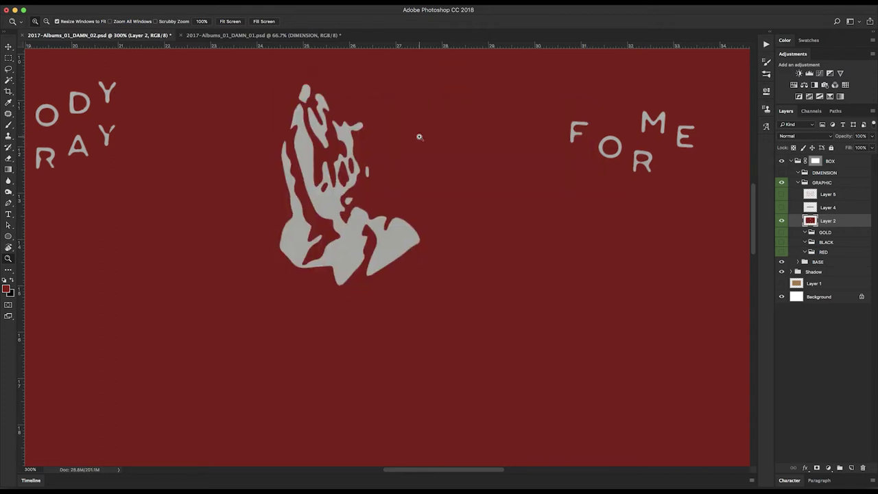
{"action": "key", "text": "super+minus"}
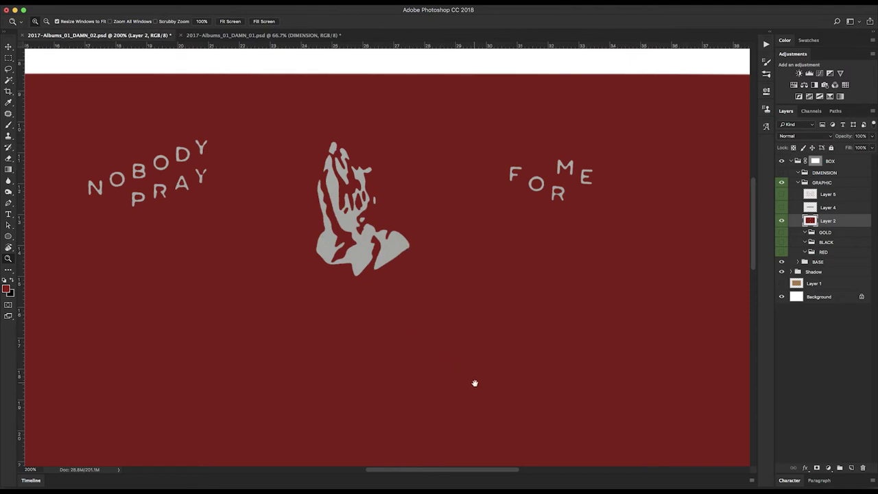
{"action": "scroll", "coordinate": [472, 260], "scroll_direction": "down", "scroll_amount": 3}
{"action": "scroll", "coordinate": [472, 260], "scroll_direction": "down", "scroll_amount": 10}
{"action": "scroll", "coordinate": [492, 188], "scroll_direction": "left", "scroll_amount": 2}
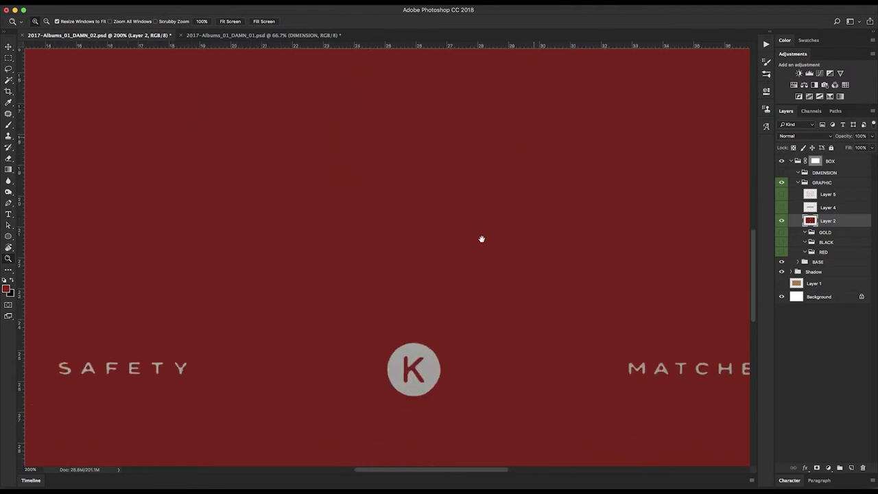
{"action": "left_click_drag", "start_coordinate": [135, 334], "coordinate": [232, 388]}
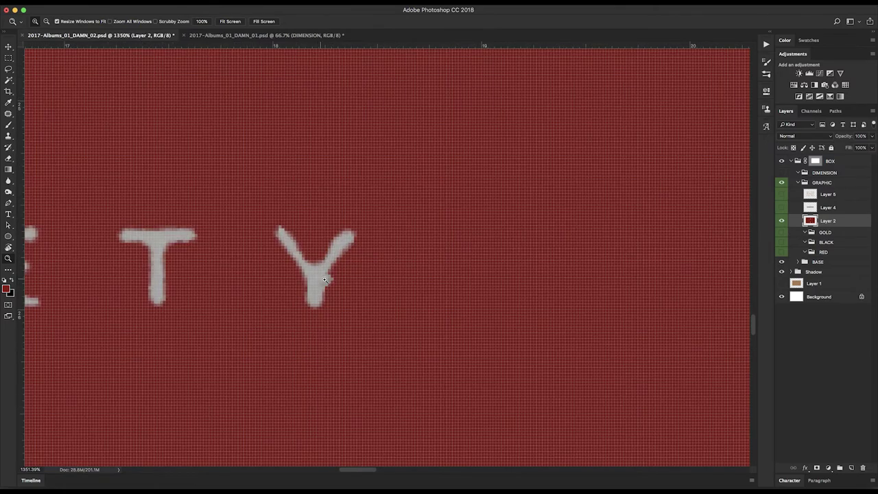
{"action": "left_click", "coordinate": [337, 259], "text": "alt"}
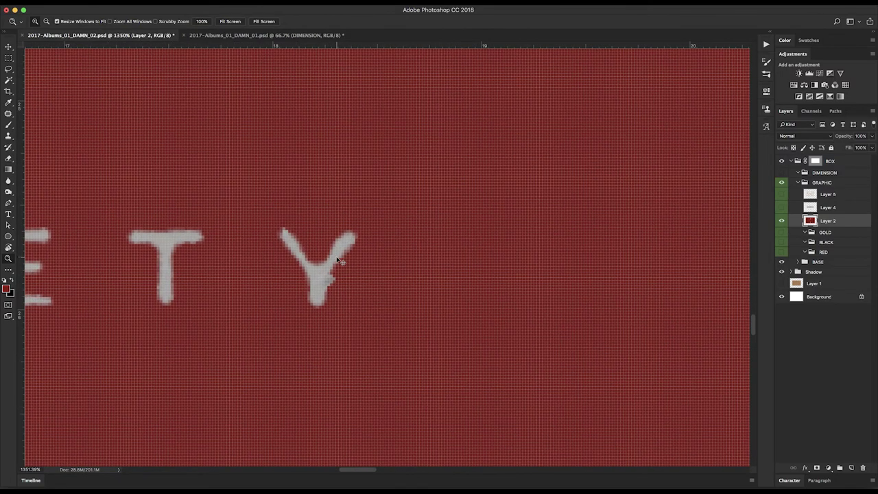
{"action": "left_click", "coordinate": [337, 259], "text": "alt"}
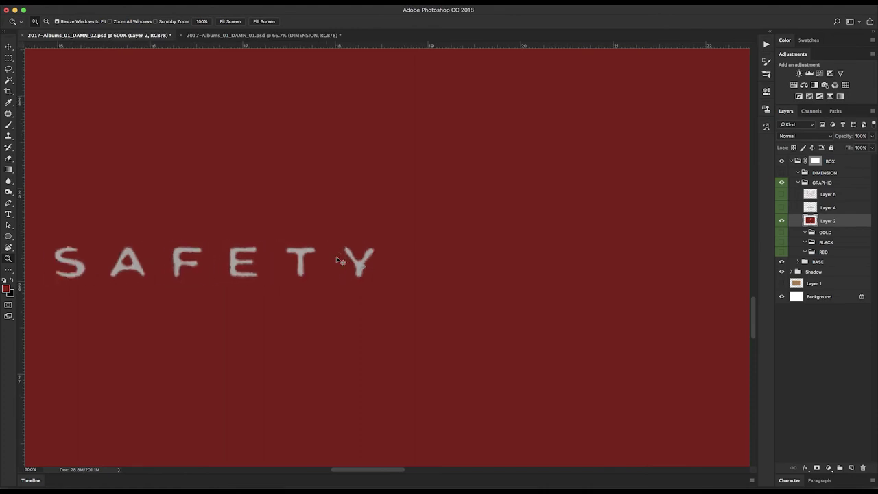
{"action": "left_click", "coordinate": [339, 259], "text": "alt"}
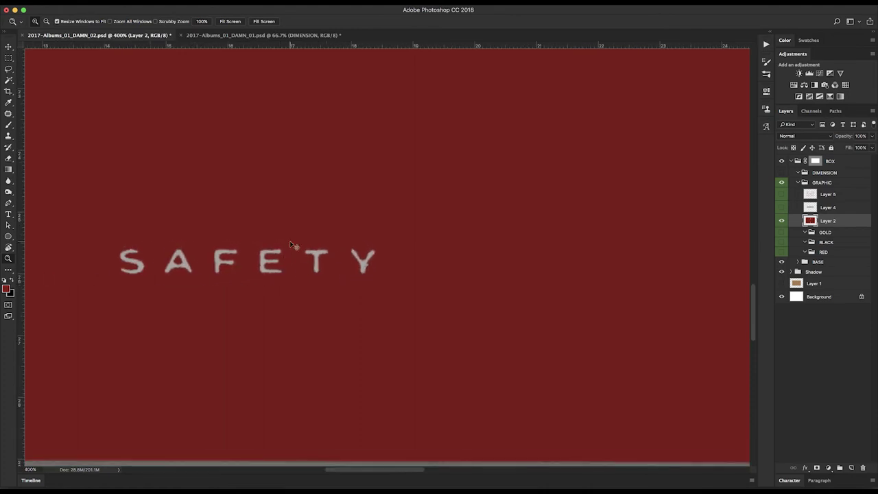
{"action": "key", "text": "super+minus"}
{"action": "key", "text": "super+minus"}
{"action": "left_click_drag", "start_coordinate": [471, 216], "coordinate": [387, 274]}
{"action": "scroll", "coordinate": [281, 329], "scroll_direction": "right", "scroll_amount": 5}
{"action": "scroll", "coordinate": [281, 329], "scroll_direction": "up", "scroll_amount": 2}
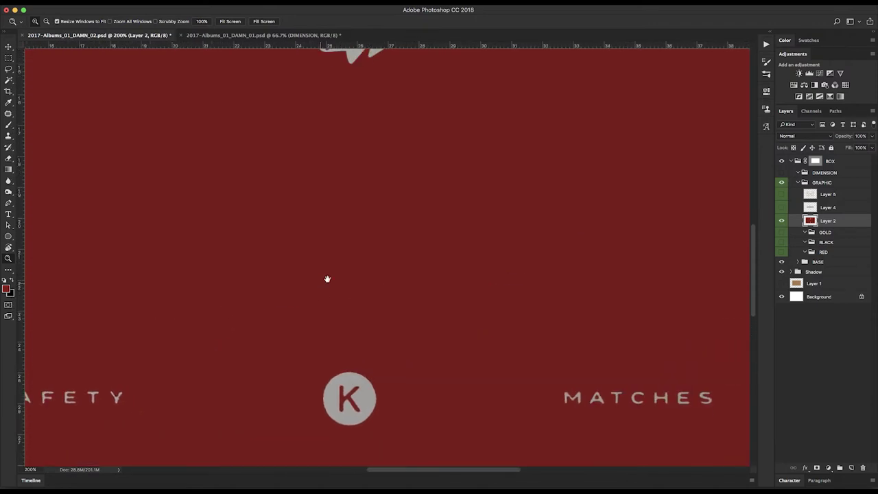
{"action": "scroll", "coordinate": [383, 288], "scroll_direction": "up", "scroll_amount": 5}
{"action": "scroll", "coordinate": [393, 399], "scroll_direction": "up", "scroll_amount": 3}
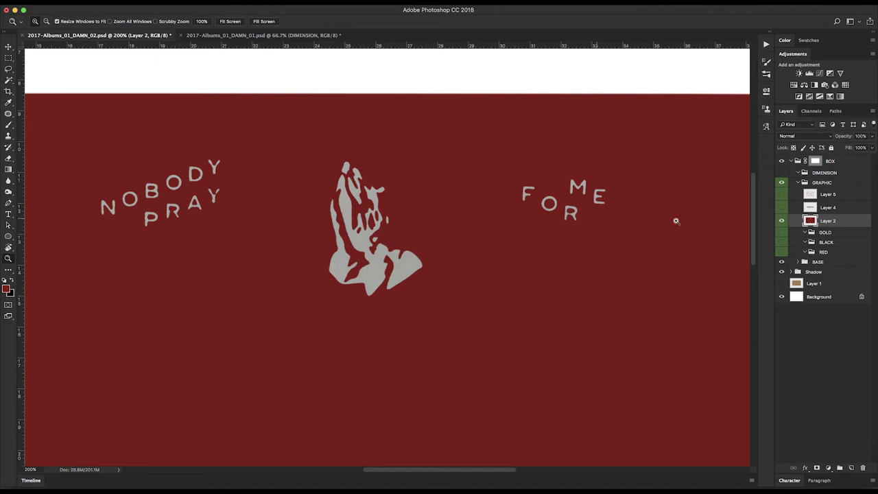
Show and select Layer 4's black hands and DAMN lettering, and reapply Displace to it.
{"action": "left_click", "coordinate": [781, 221]}
{"action": "left_click", "coordinate": [781, 208]}
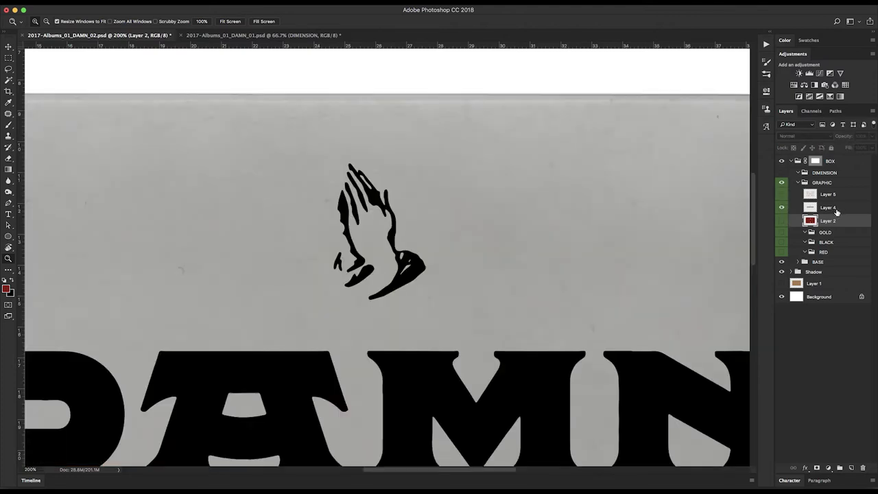
{"action": "left_click", "coordinate": [837, 208]}
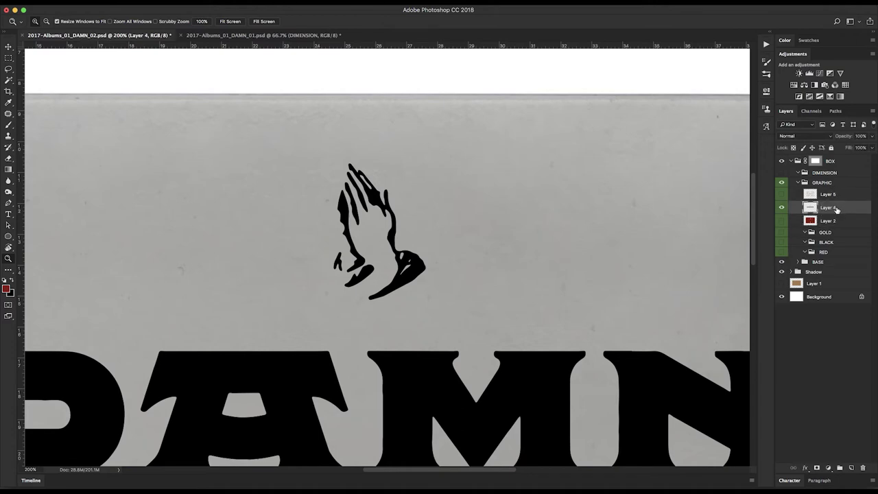
{"action": "key", "text": "alt+bracketleft"}
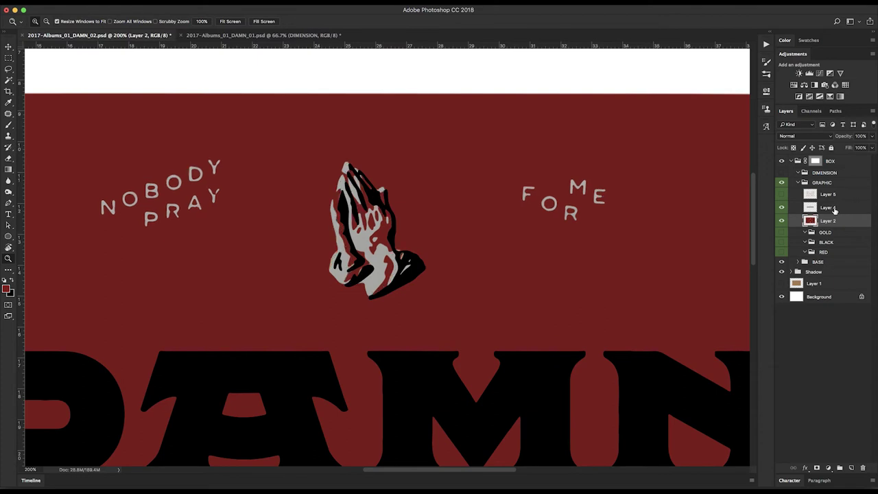
{"action": "left_click", "coordinate": [839, 209]}
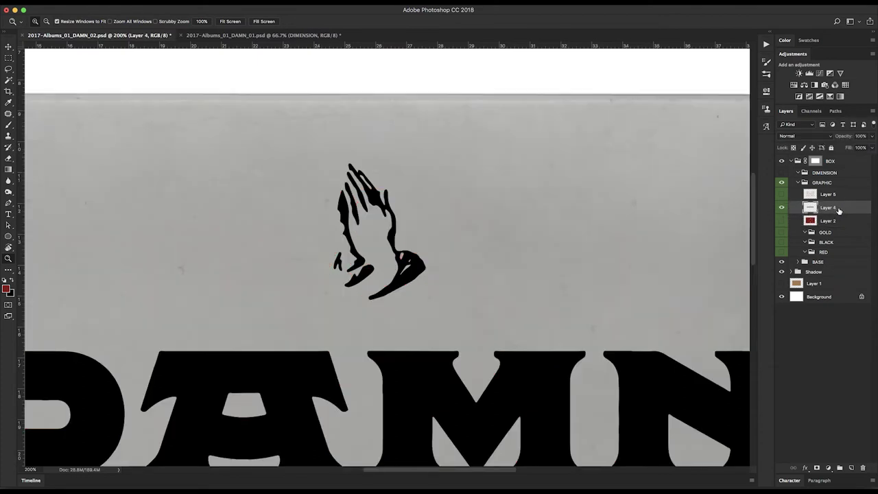
{"action": "key", "text": "Left"}
{"action": "key", "text": "Up"}
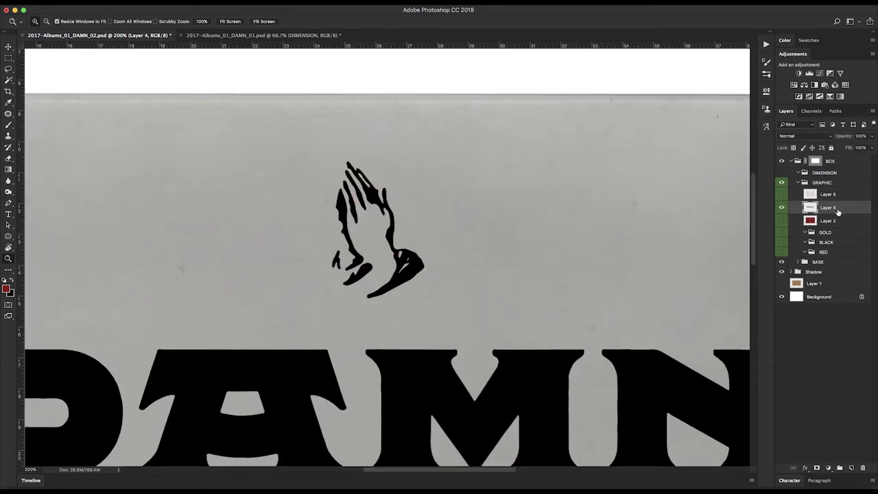
Reapply Displace to Layer 5's orange ornaments and fit the whole box on screen.
{"action": "left_click", "coordinate": [781, 208]}
{"action": "left_click", "coordinate": [782, 194]}
{"action": "left_click", "coordinate": [839, 196]}
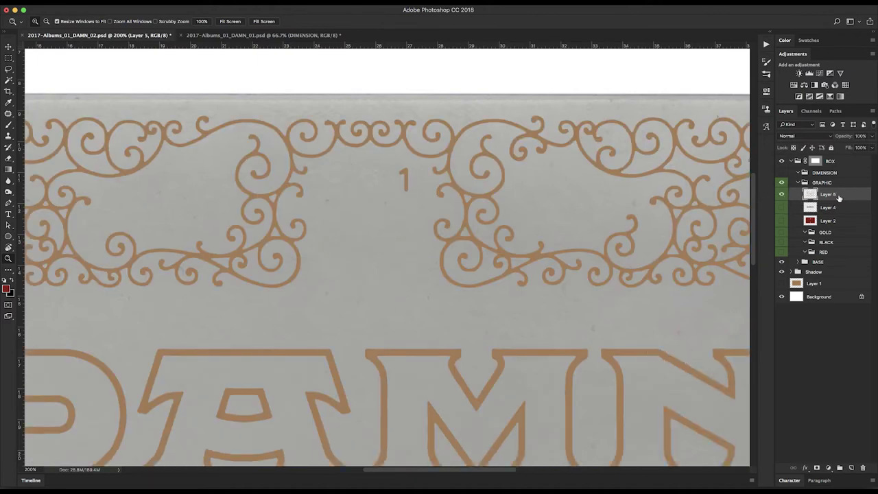
{"action": "key", "text": "Left"}
{"action": "key", "text": "Up"}
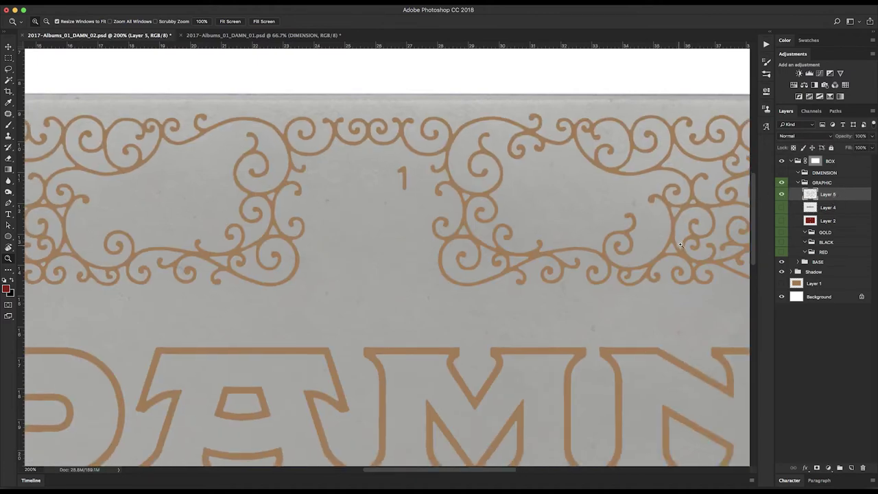
{"action": "key", "text": "super+0"}
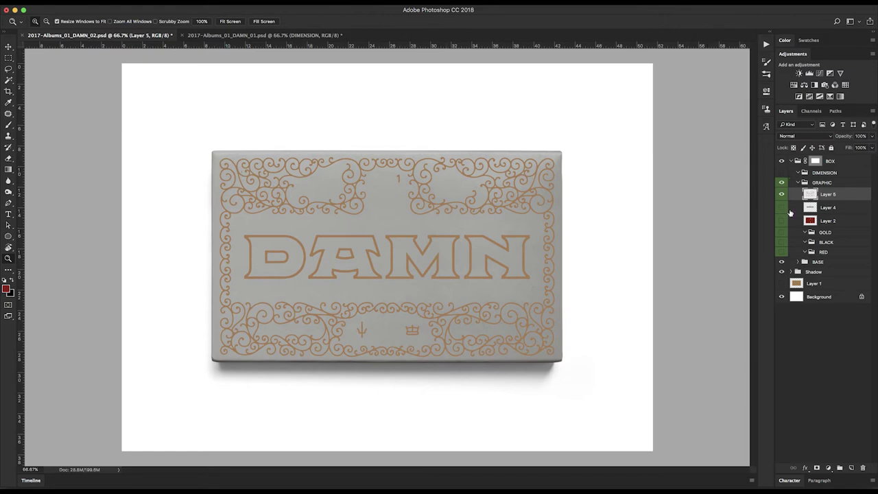
Show Layer 4, Layer 2, GOLD, BLACK and RED, and load Layer 2's artwork as a selection.
{"action": "left_click_drag", "start_coordinate": [782, 208], "coordinate": [782, 252]}
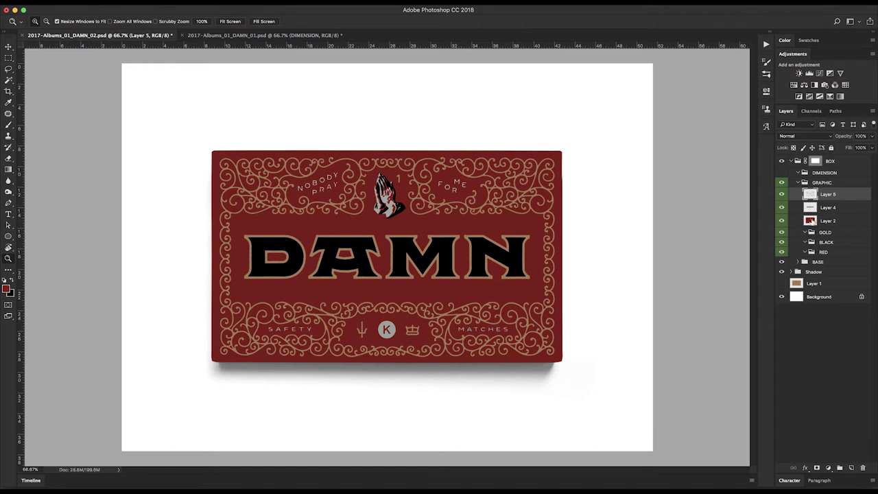
{"action": "key", "text": "i"}
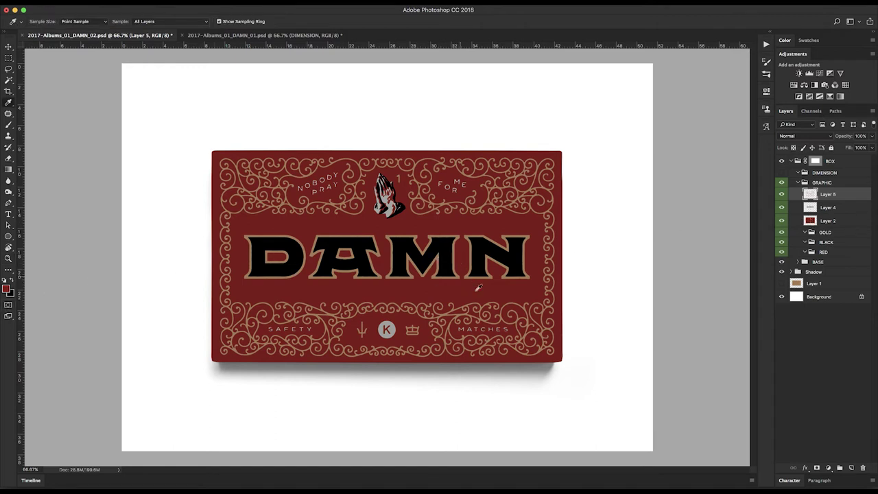
{"action": "left_click", "coordinate": [812, 221], "text": "super"}
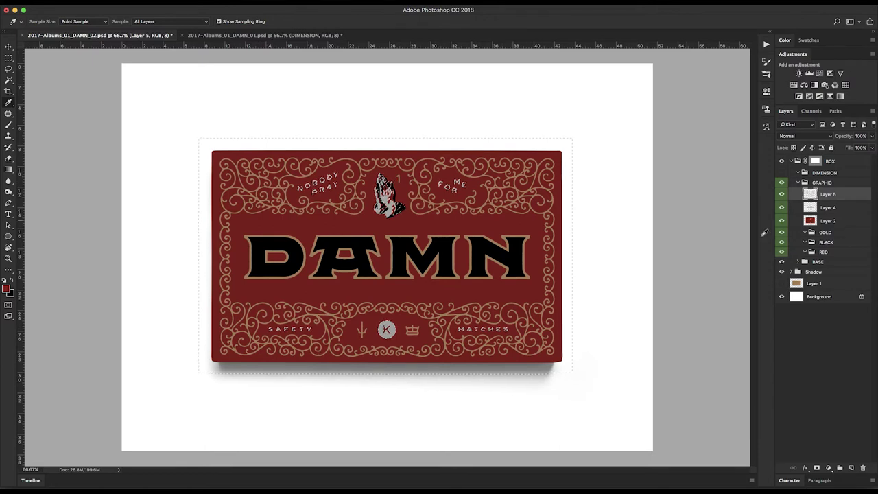
Add a dark red Solid Color fill layer and move it into the RED group.
{"action": "left_click", "coordinate": [827, 467]}
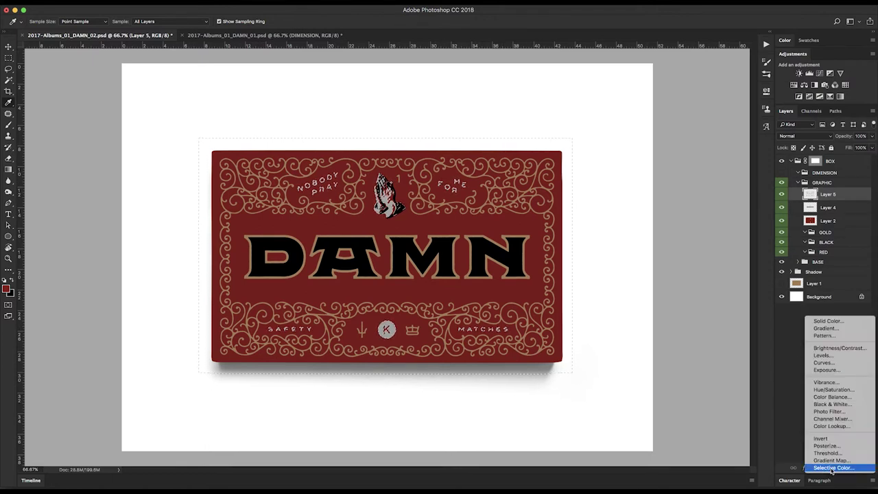
{"action": "left_click", "coordinate": [831, 470]}
{"action": "left_click", "coordinate": [830, 470]}
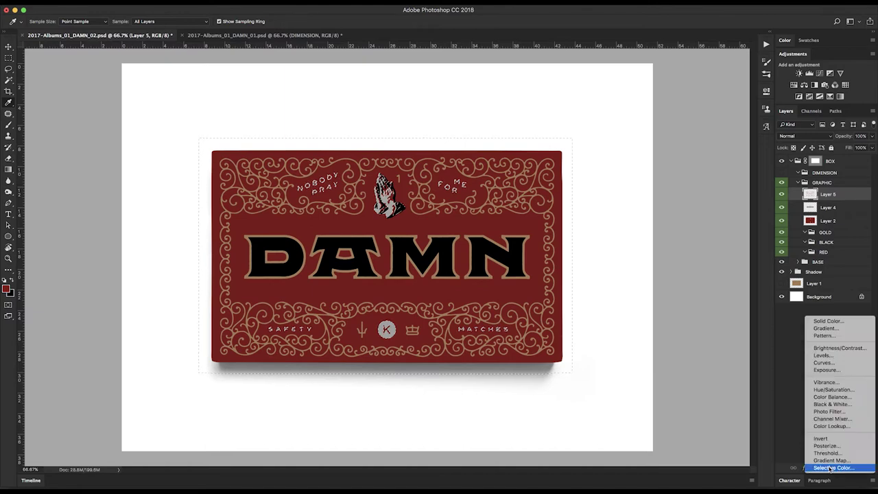
{"action": "key", "text": "Escape"}
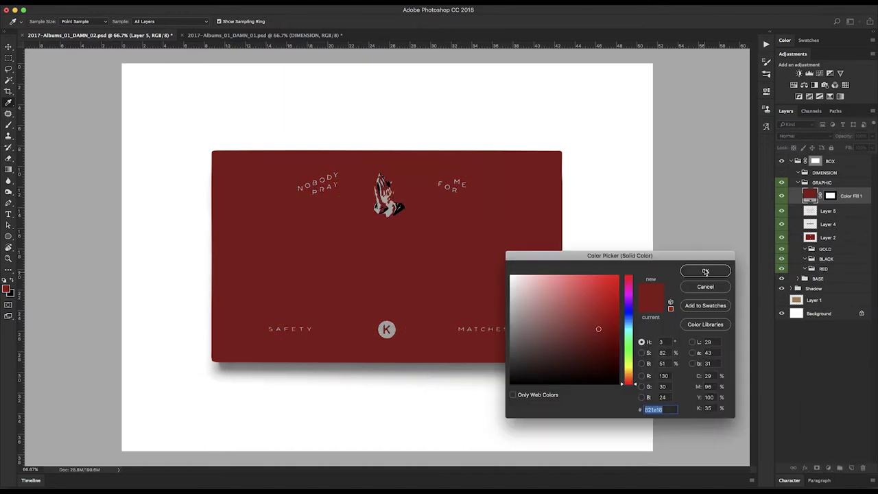
{"action": "left_click", "coordinate": [705, 272]}
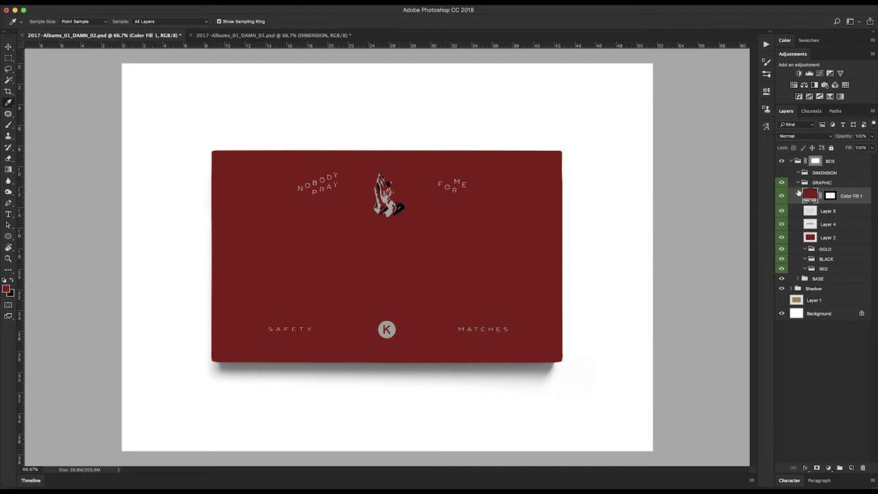
{"action": "left_click_drag", "start_coordinate": [852, 196], "coordinate": [837, 265]}
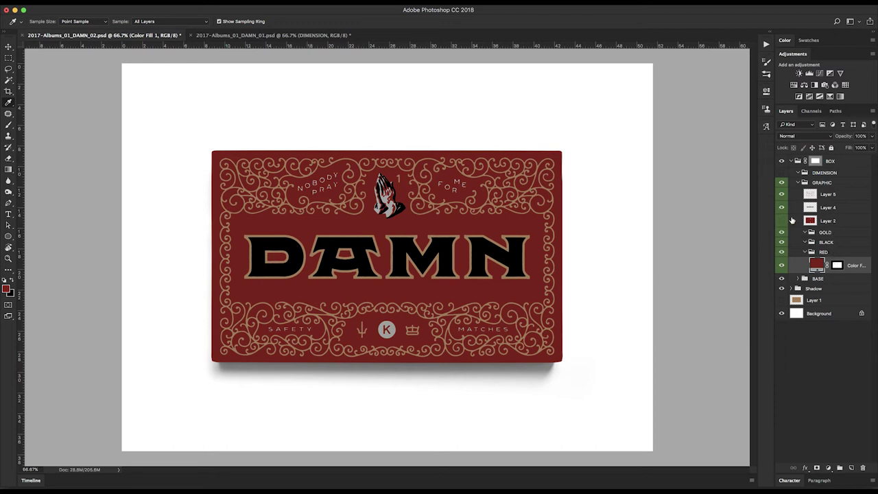
Load the DAMN lettering, sample its black, and add a black colour fill inside BLACK.
{"action": "left_click", "coordinate": [828, 209]}
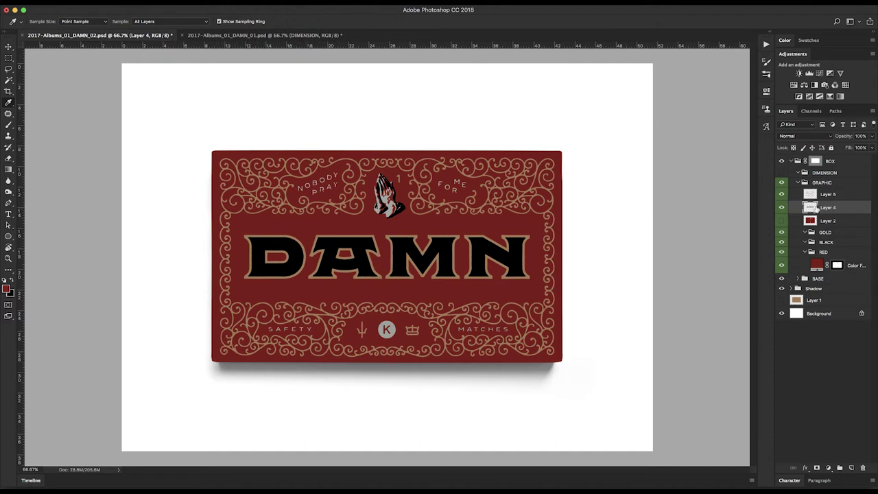
{"action": "left_click", "coordinate": [811, 208], "text": "ctrl"}
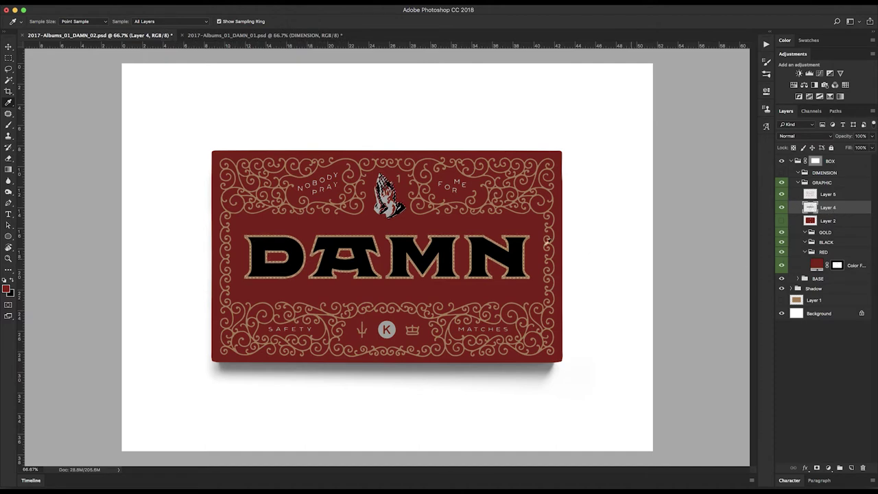
{"action": "left_click", "coordinate": [483, 247]}
{"action": "left_click", "coordinate": [829, 468]}
{"action": "left_click", "coordinate": [827, 321]}
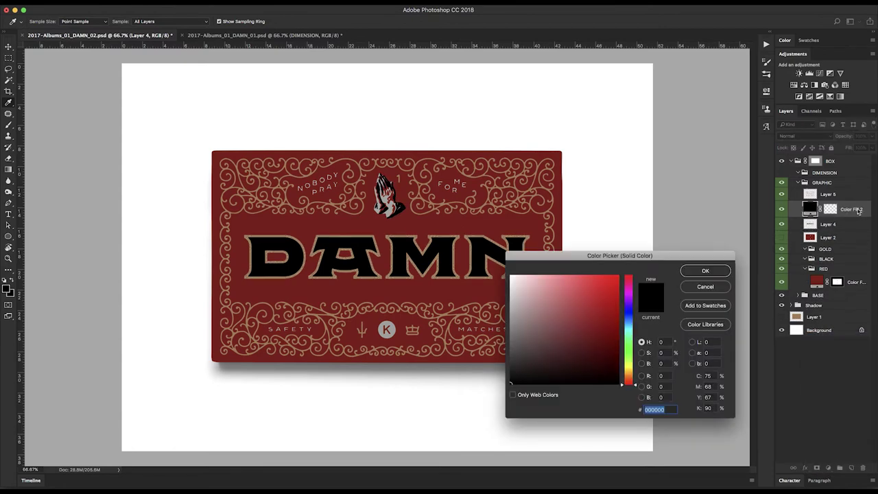
{"action": "key", "text": "Return"}
{"action": "left_click_drag", "start_coordinate": [858, 211], "coordinate": [838, 257]}
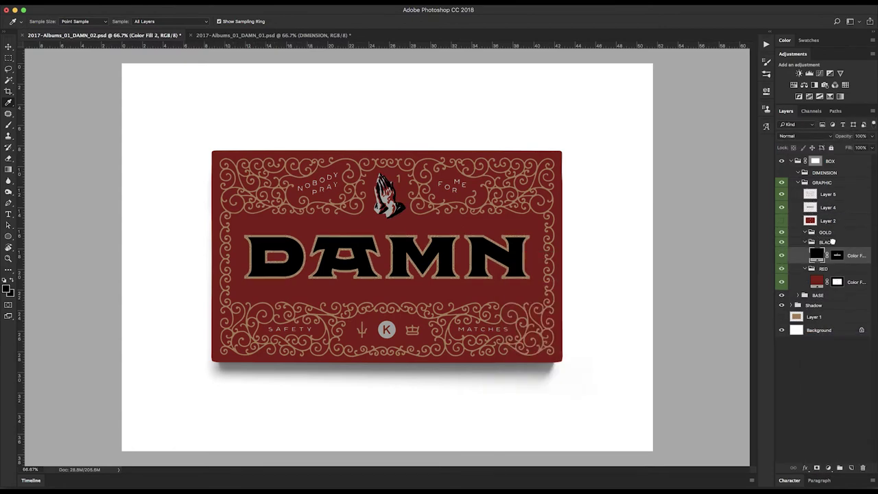
Load Layer 5's ornaments, sample their gold, and start a new gold Solid Color fill.
{"action": "left_click", "coordinate": [812, 194], "text": "ctrl"}
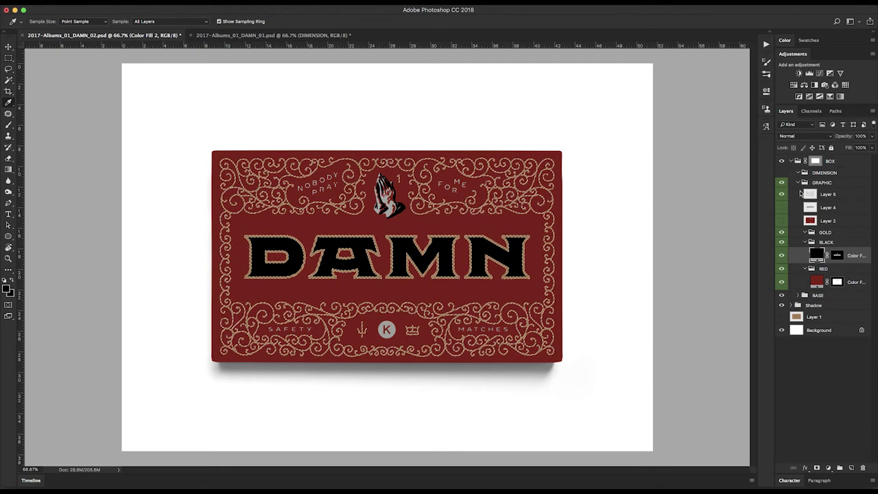
{"action": "left_click", "coordinate": [442, 203]}
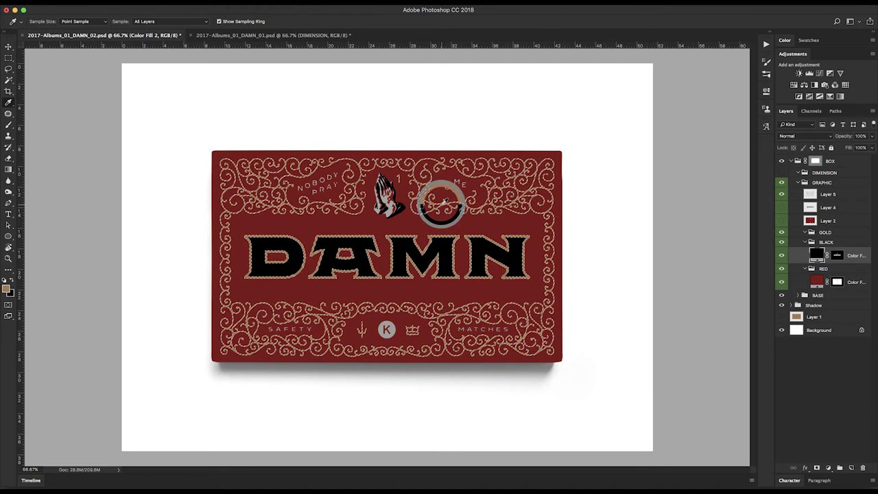
{"action": "left_click", "coordinate": [828, 468]}
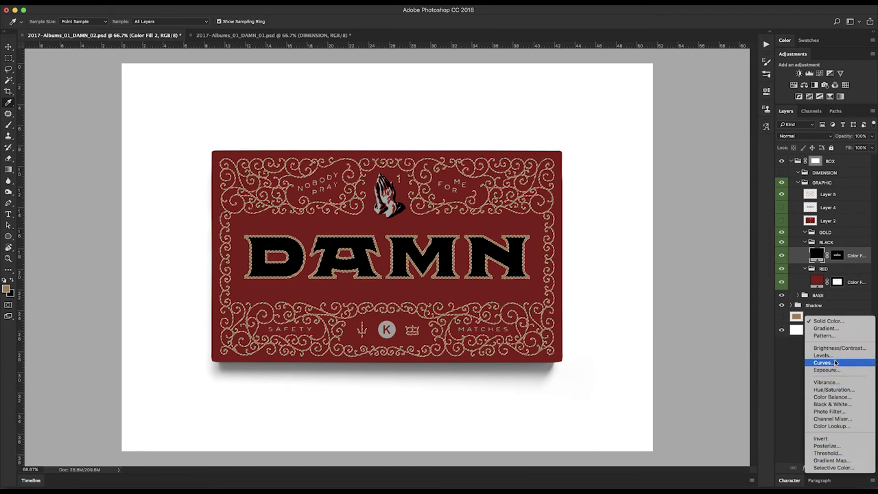
{"action": "left_click", "coordinate": [829, 320]}
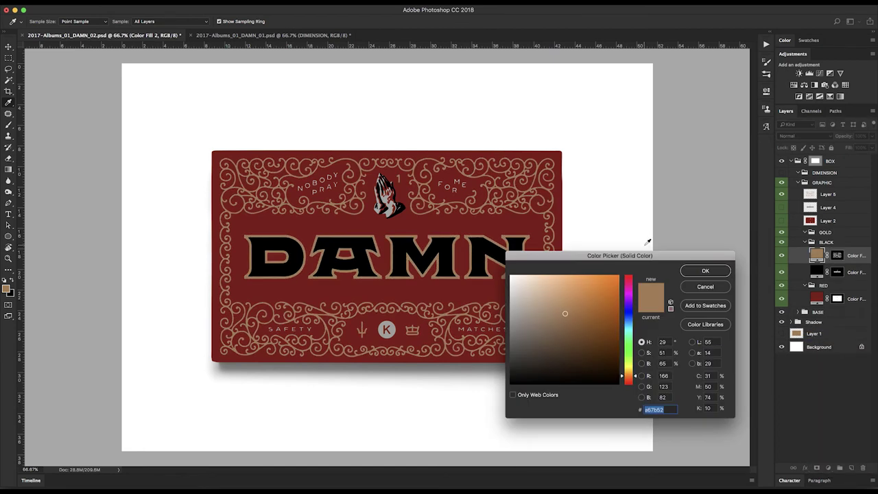
Confirm the gold fill, move it into GOLD, and delete Layers 5, 4 and 2.
{"action": "key", "text": "Return"}
{"action": "left_click_drag", "start_coordinate": [858, 254], "coordinate": [843, 237]}
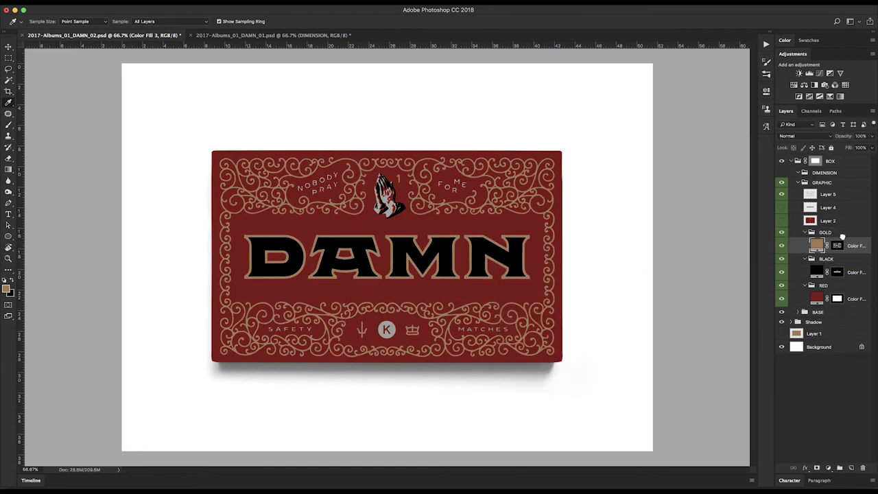
{"action": "left_click", "coordinate": [830, 194]}
{"action": "left_click", "coordinate": [827, 225], "text": "shift"}
{"action": "left_click_drag", "start_coordinate": [849, 221], "coordinate": [864, 468]}
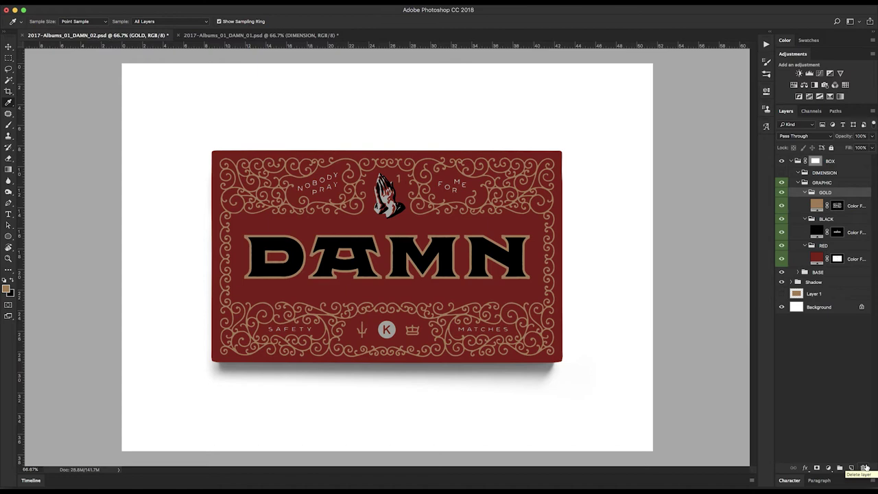
{"action": "left_click", "coordinate": [799, 183]}
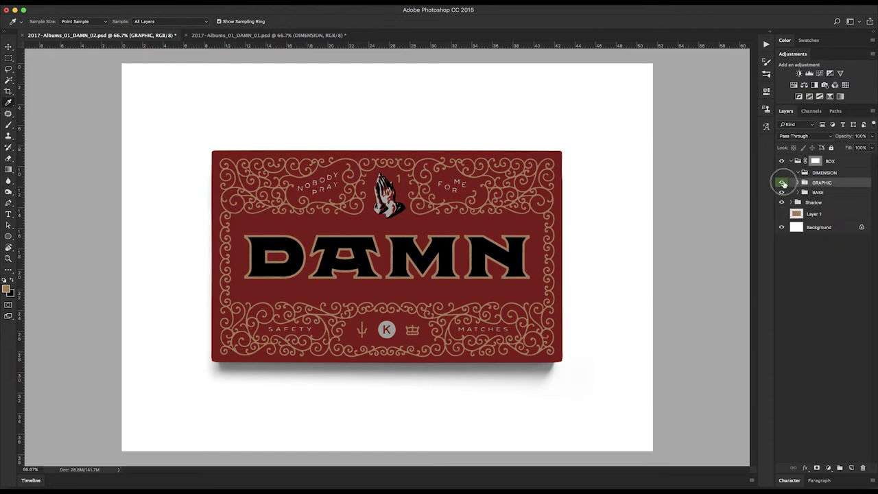
{"action": "left_click", "coordinate": [783, 183]}
{"action": "left_click", "coordinate": [782, 182]}
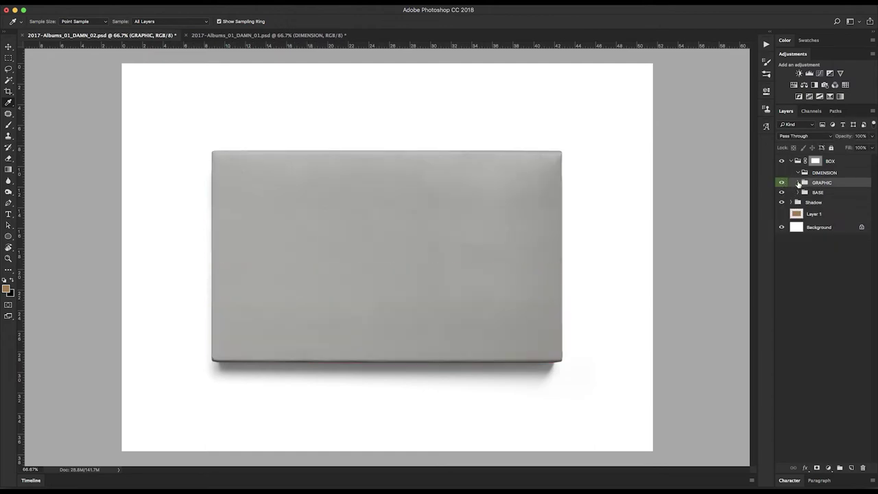
{"action": "left_click", "coordinate": [801, 192]}
{"action": "left_click", "coordinate": [831, 173]}
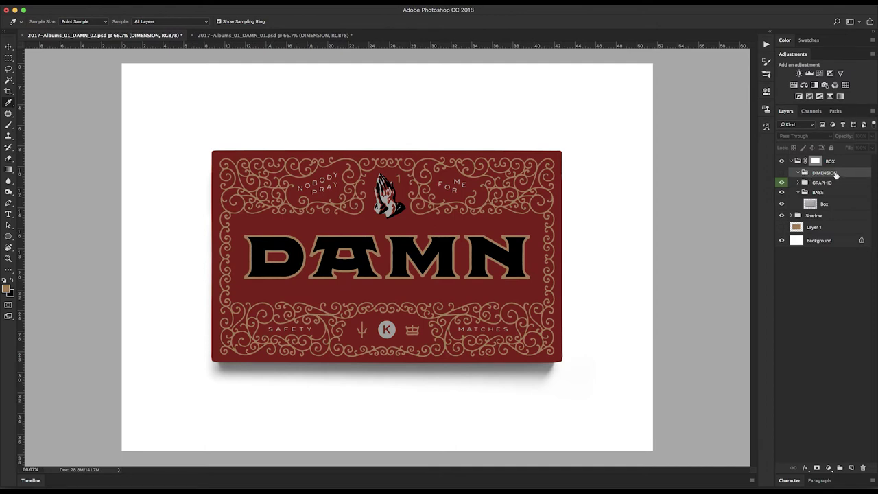
{"action": "left_click", "coordinate": [800, 192]}
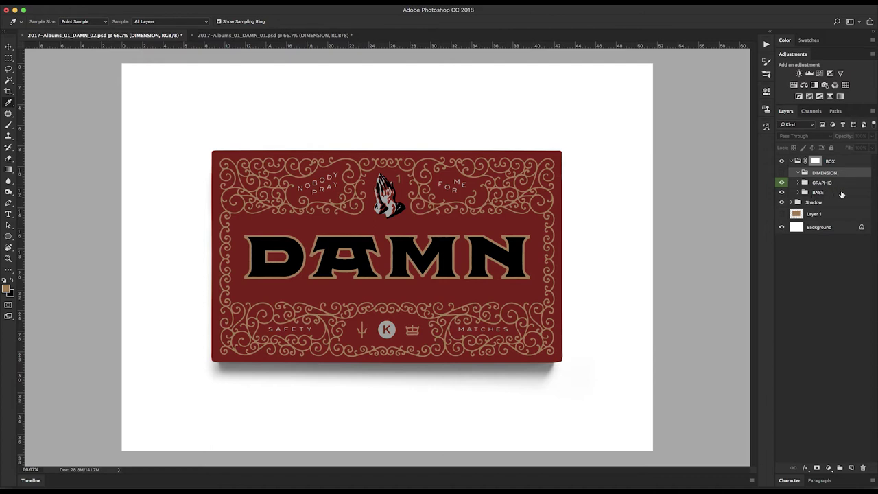
{"action": "left_click", "coordinate": [799, 182]}
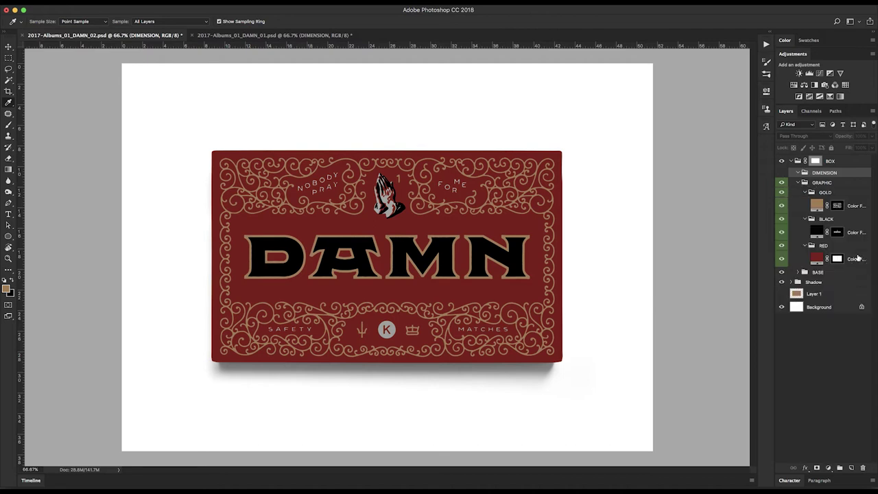
Set the red colour fill's blend mode to Darken.
{"action": "left_click", "coordinate": [858, 258]}
{"action": "key", "text": "v"}
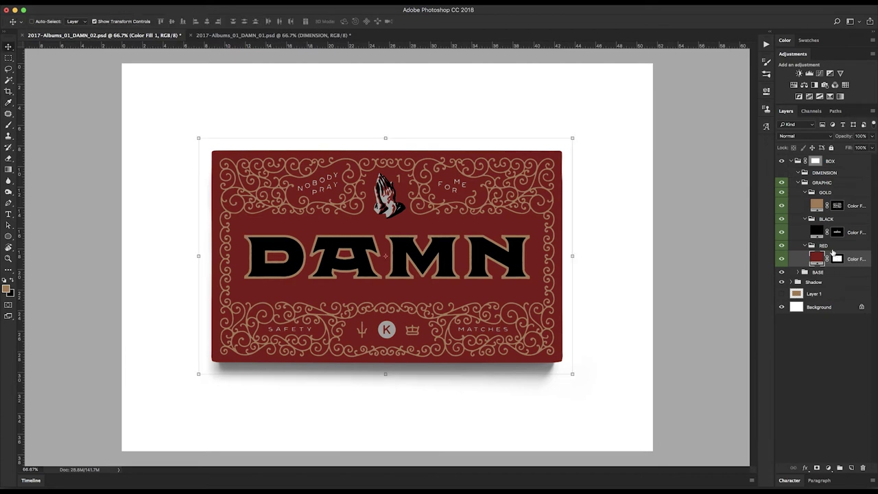
{"action": "left_click", "coordinate": [796, 135]}
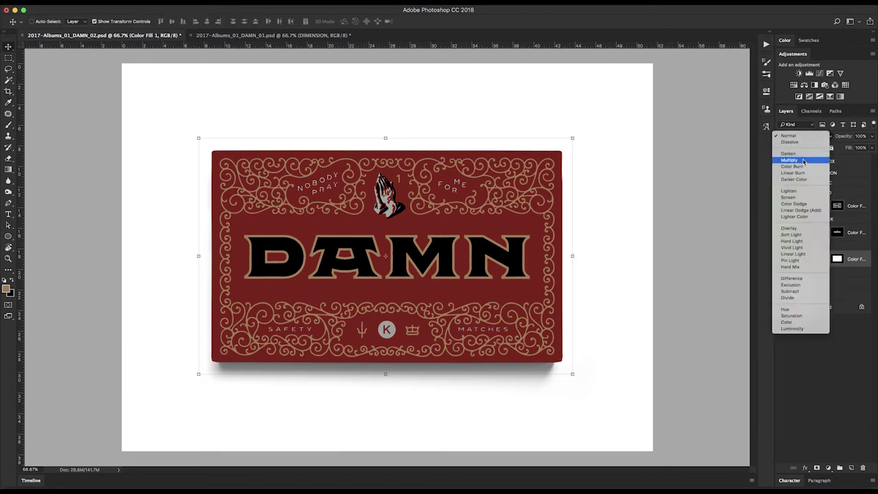
{"action": "left_click", "coordinate": [804, 161]}
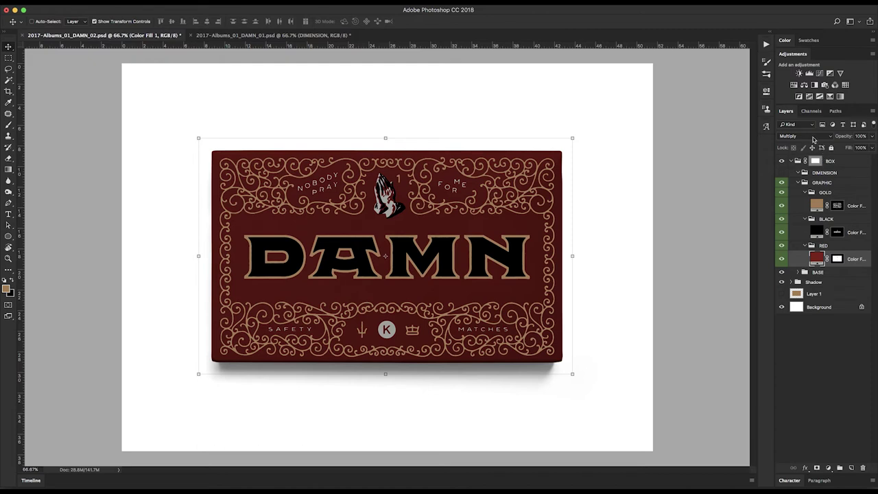
{"action": "left_click", "coordinate": [803, 136]}
{"action": "left_click", "coordinate": [802, 132]}
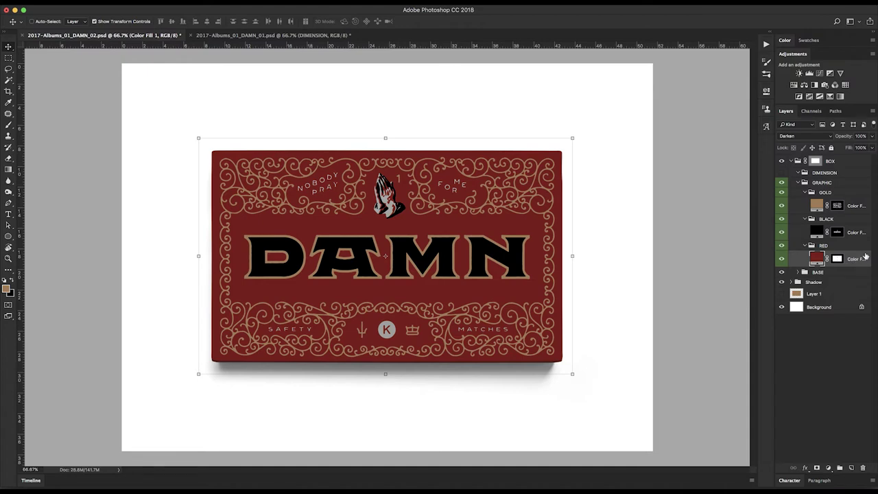
Set the black colour fill's blend mode to Multiply.
{"action": "left_click", "coordinate": [854, 232]}
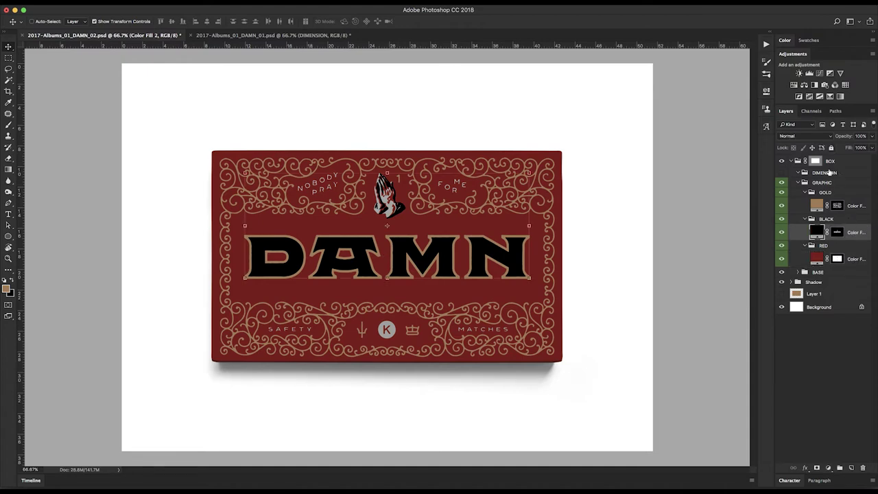
{"action": "left_click", "coordinate": [855, 206]}
{"action": "left_click", "coordinate": [858, 234]}
{"action": "left_click", "coordinate": [802, 136]}
{"action": "left_click", "coordinate": [803, 160]}
Try Multiply on the gold colour fill, then return it to Normal.
{"action": "left_click", "coordinate": [855, 206]}
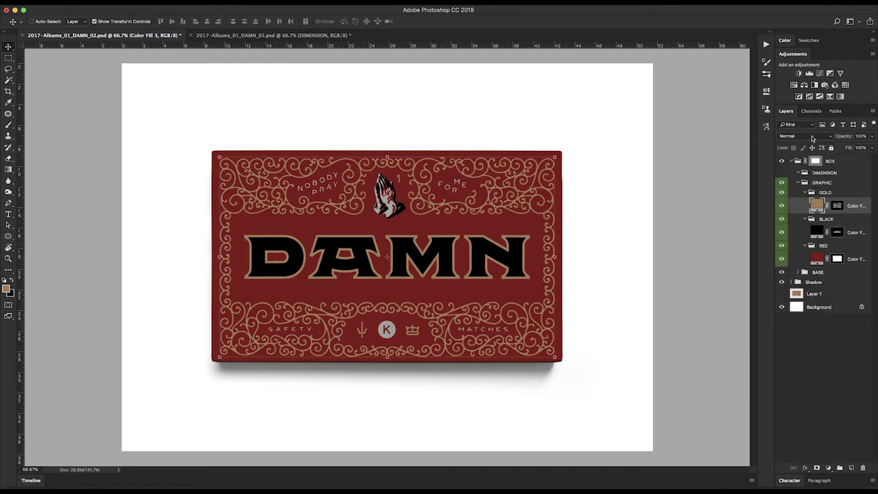
{"action": "left_click", "coordinate": [810, 137]}
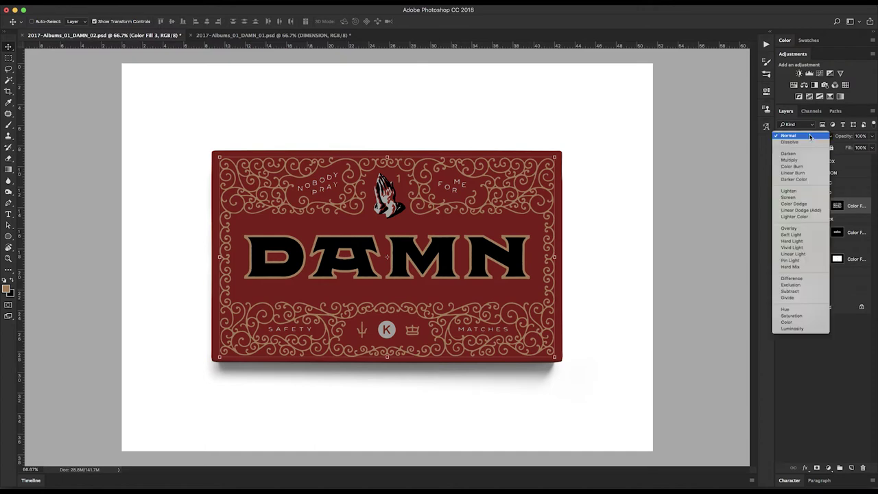
{"action": "left_click", "coordinate": [820, 138]}
{"action": "left_click", "coordinate": [818, 137]}
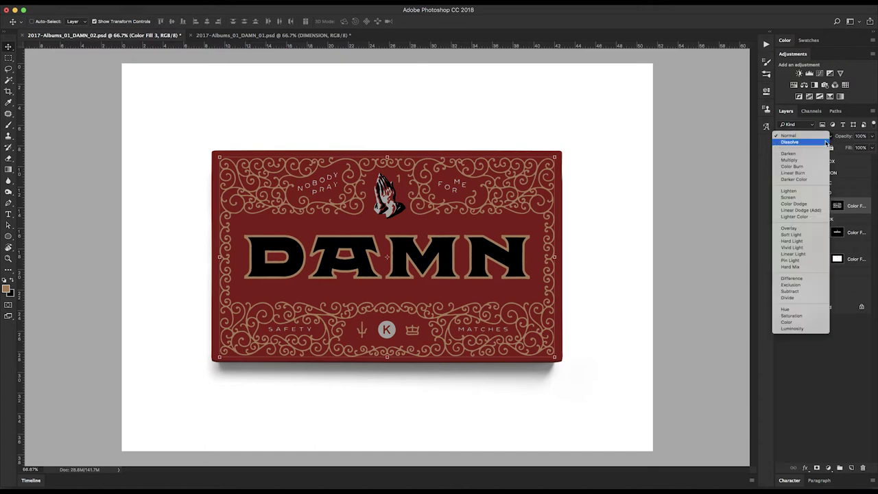
{"action": "left_click", "coordinate": [811, 160]}
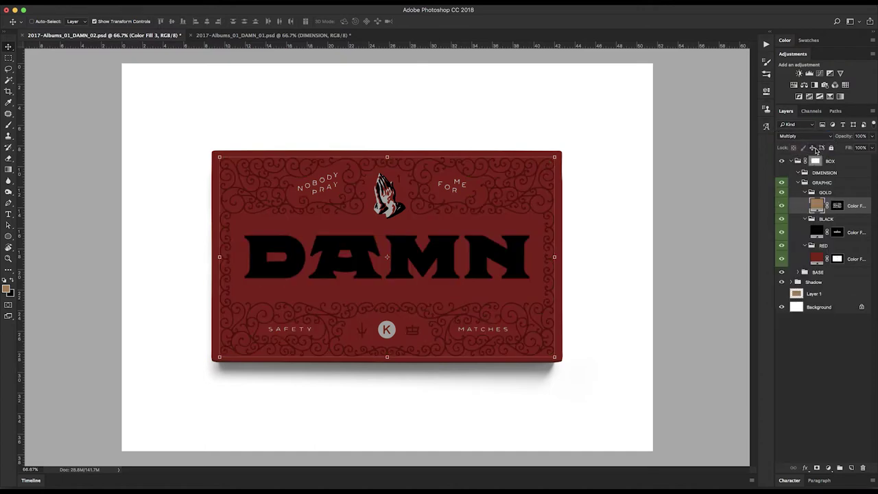
{"action": "left_click", "coordinate": [821, 138]}
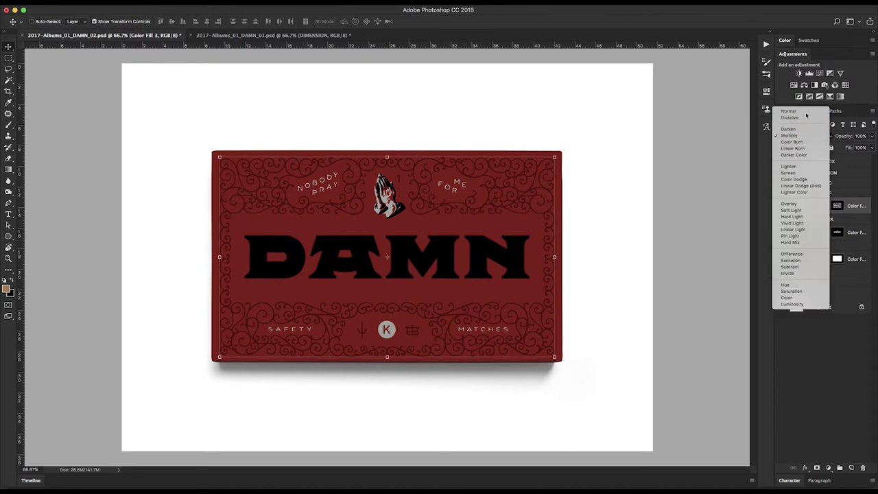
{"action": "left_click", "coordinate": [806, 112]}
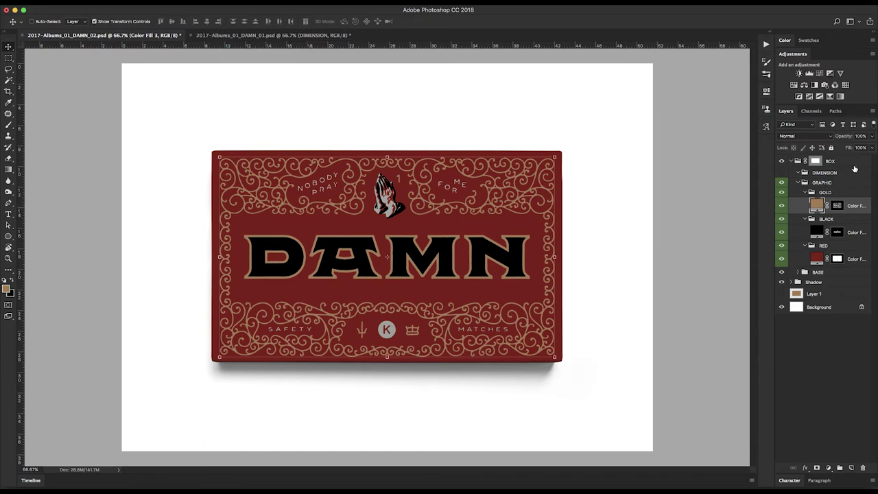
{"action": "left_click", "coordinate": [824, 273]}
Duplicate BASE into DIMENSION, make DIMENSION visible, and rename the copy Darks.
{"action": "left_click_drag", "start_coordinate": [828, 274], "coordinate": [832, 175]}
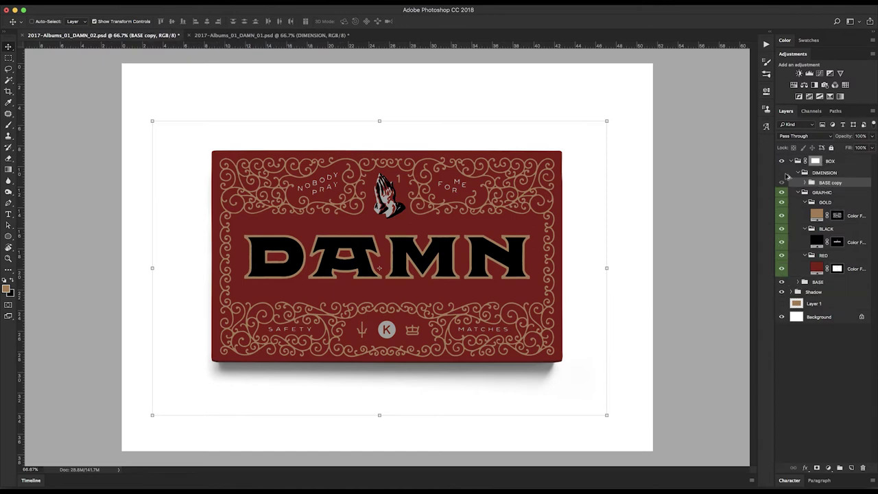
{"action": "left_click", "coordinate": [781, 173]}
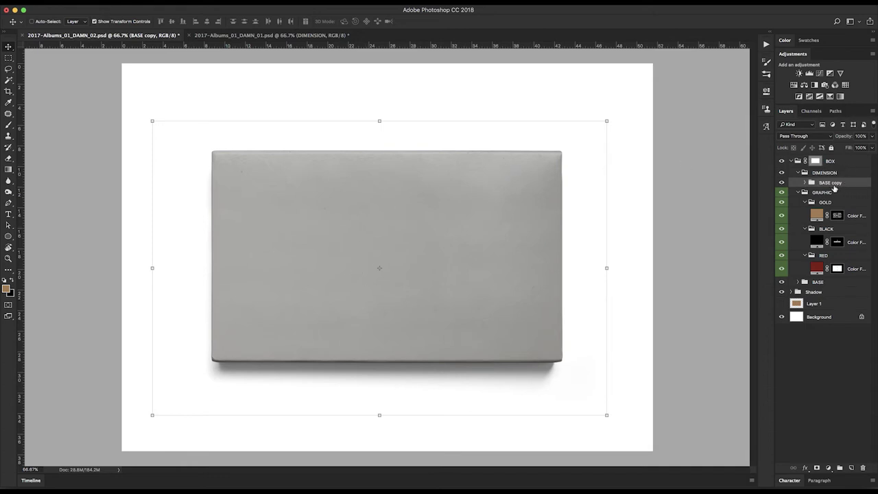
{"action": "double_click", "coordinate": [835, 183]}
{"action": "type", "text": "D"}
{"action": "key", "text": "Return"}
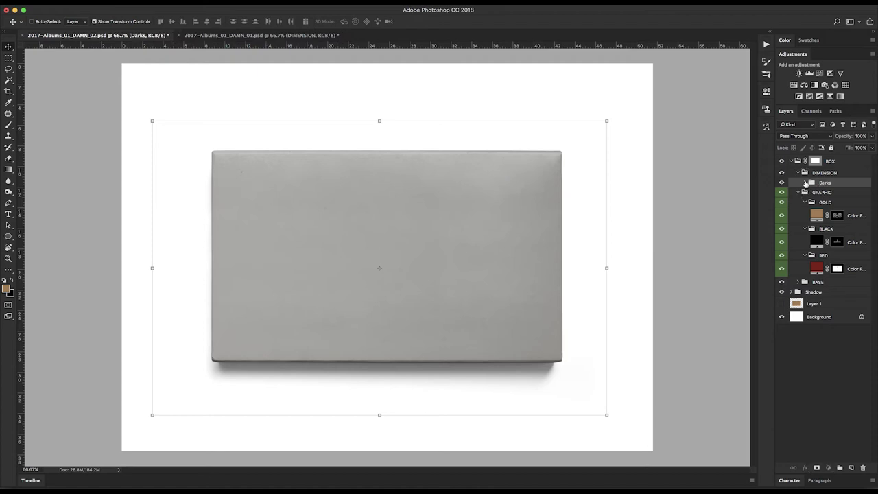
{"action": "left_click", "coordinate": [805, 183]}
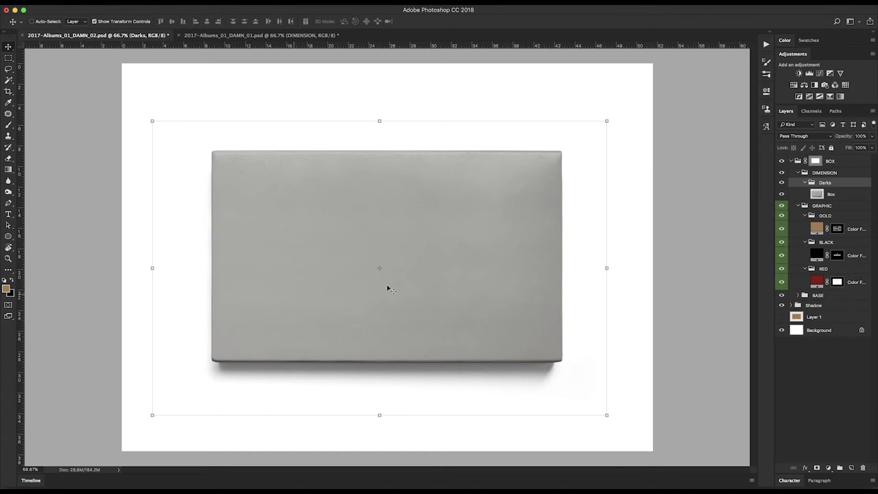
Add a Levels adjustment above Box with black point 23, gamma 0.83 and white point 153.
{"action": "left_click", "coordinate": [848, 195]}
{"action": "left_click", "coordinate": [828, 468]}
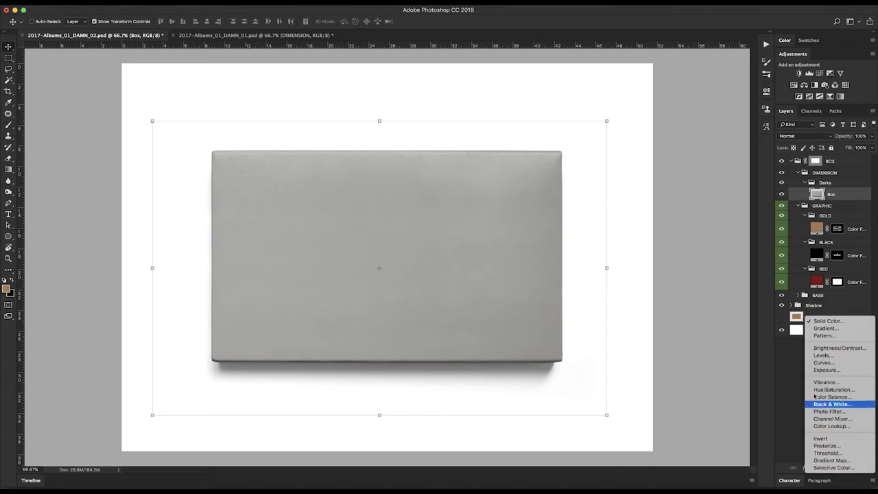
{"action": "left_click", "coordinate": [833, 356]}
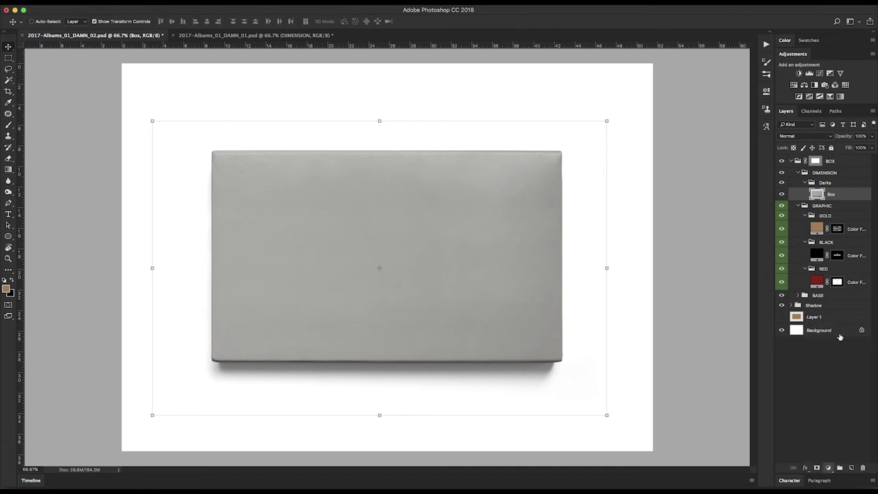
{"action": "left_click_drag", "start_coordinate": [745, 177], "coordinate": [701, 177]}
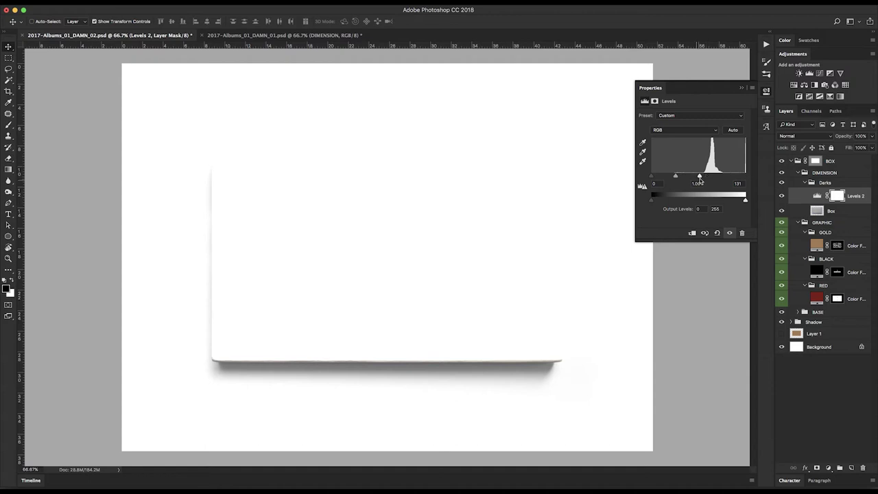
{"action": "left_click_drag", "start_coordinate": [701, 177], "coordinate": [708, 177]}
{"action": "left_click_drag", "start_coordinate": [653, 177], "coordinate": [688, 178]}
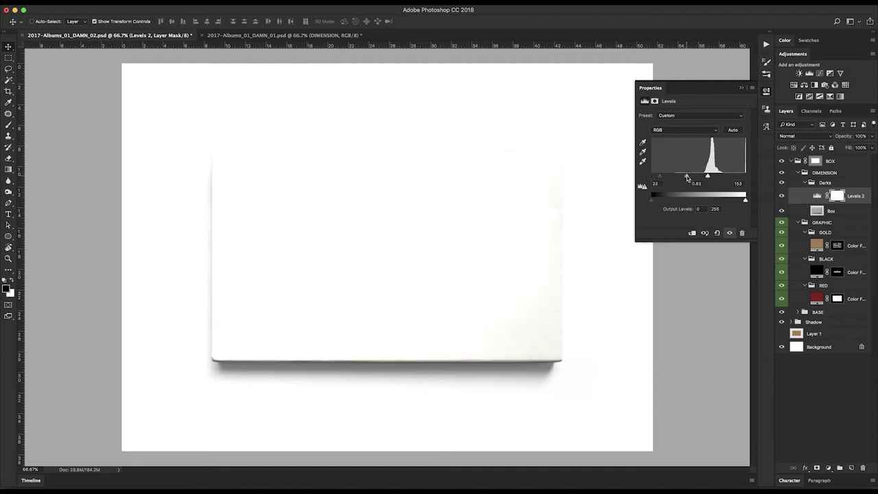
Add a Black, White Gradient Map below Levels 2 and collapse the Darks group.
{"action": "left_click", "coordinate": [828, 468]}
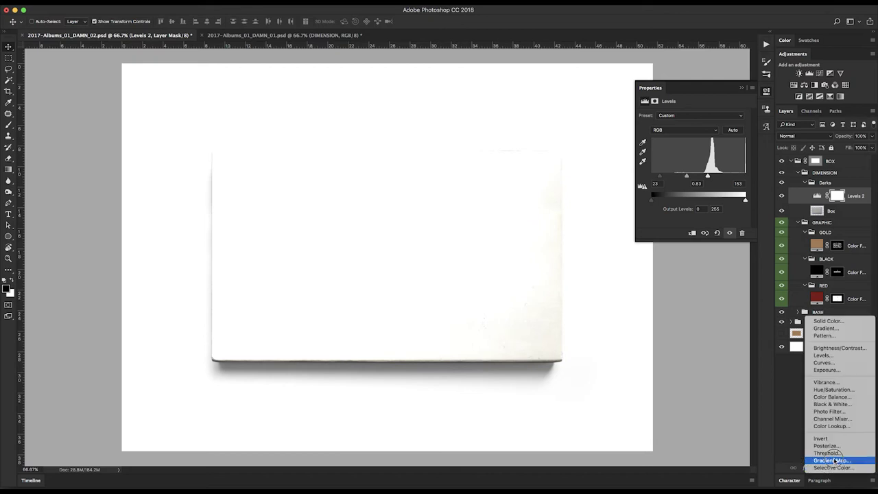
{"action": "left_click", "coordinate": [831, 460]}
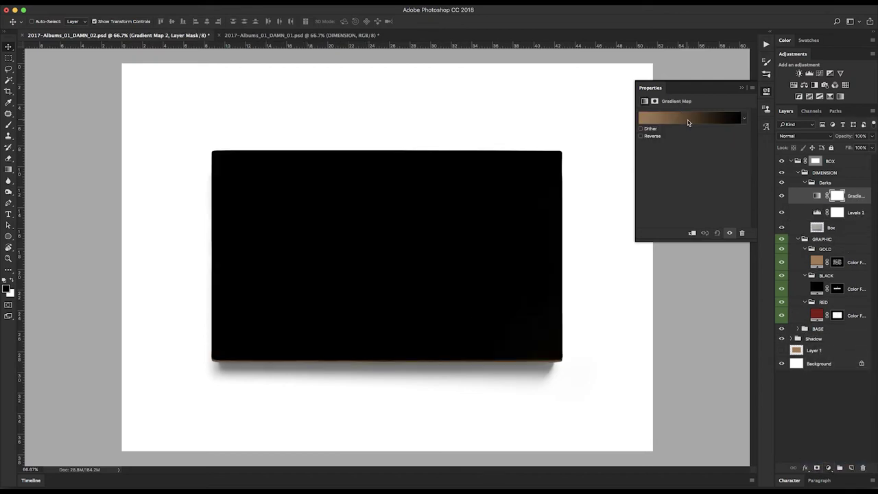
{"action": "left_click", "coordinate": [690, 123]}
{"action": "left_click", "coordinate": [541, 279]}
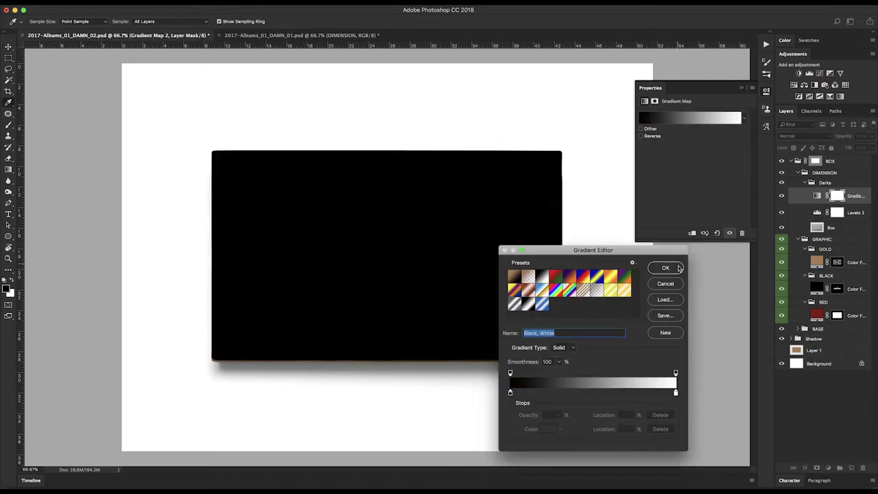
{"action": "key", "text": "Return"}
{"action": "left_click_drag", "start_coordinate": [858, 198], "coordinate": [855, 218]}
{"action": "left_click", "coordinate": [855, 199]}
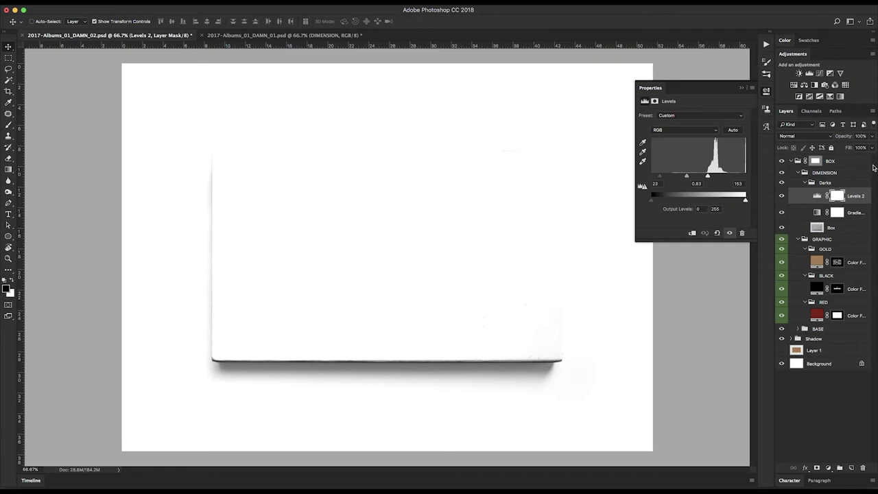
{"action": "left_click", "coordinate": [812, 183]}
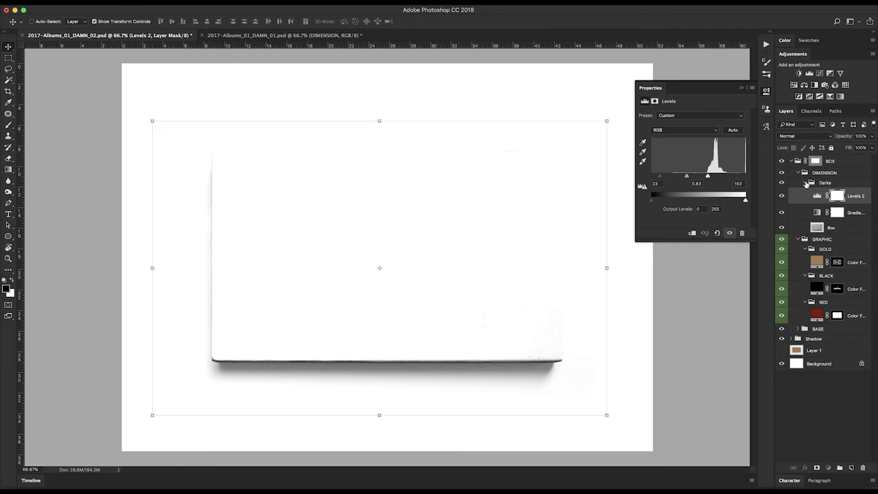
{"action": "left_click", "coordinate": [805, 182]}
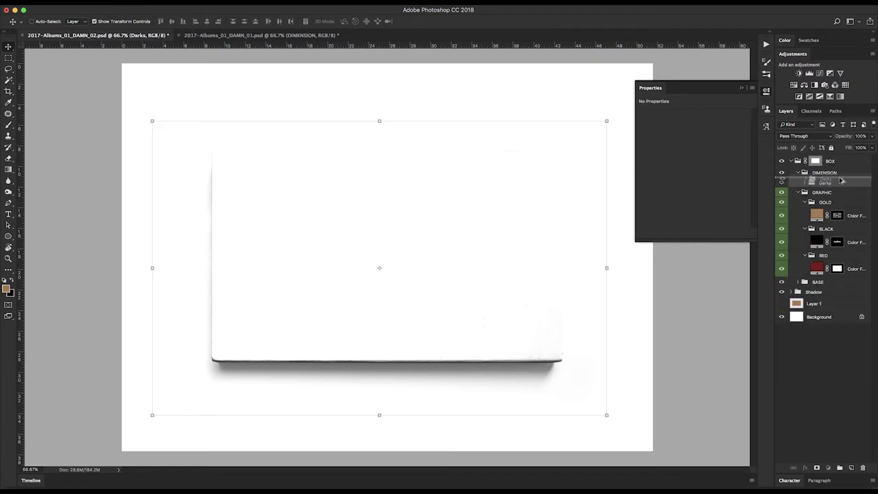
Duplicate the Darks group and rename the copy Lights.
{"action": "key", "text": "super+j"}
{"action": "double_click", "coordinate": [831, 183]}
{"action": "type", "text": "Lig"}
{"action": "key", "text": "Return"}
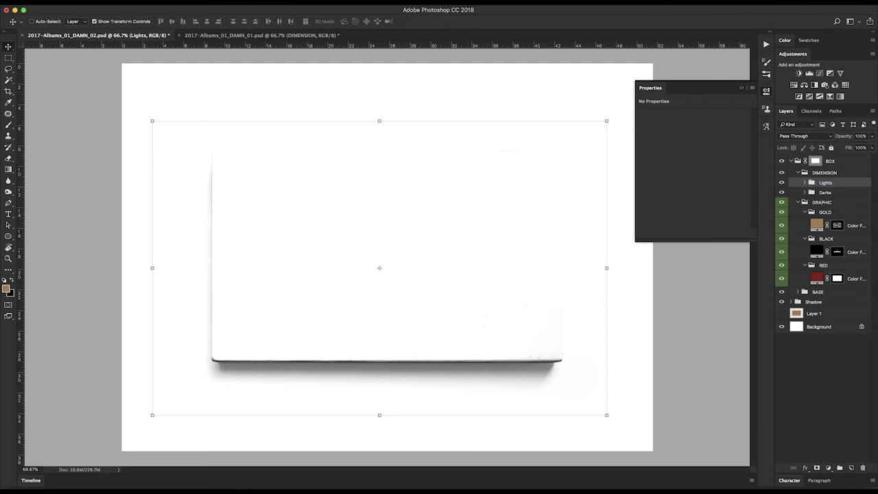
Set the Lights group's Levels to 146/0.43/241, then hide Lights.
{"action": "left_click", "coordinate": [805, 183]}
{"action": "left_click", "coordinate": [853, 200]}
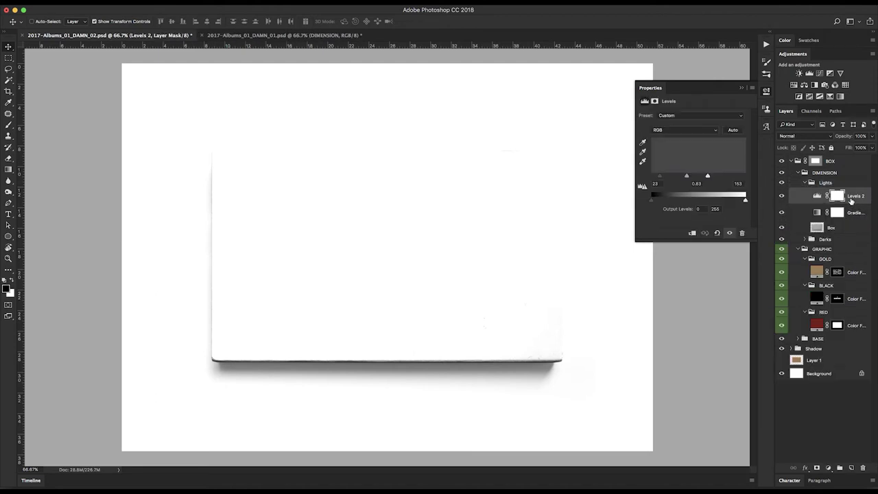
{"action": "left_click_drag", "start_coordinate": [707, 176], "coordinate": [746, 176]}
{"action": "left_click_drag", "start_coordinate": [659, 177], "coordinate": [741, 178]}
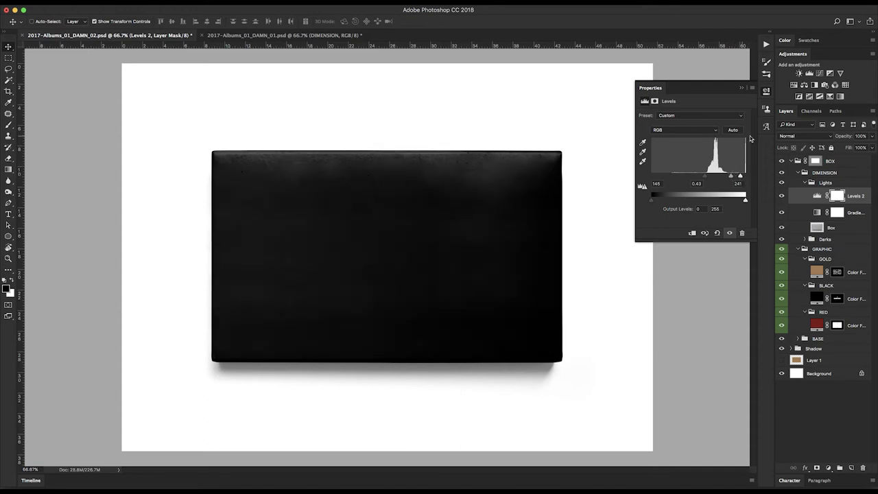
{"action": "left_click", "coordinate": [806, 183]}
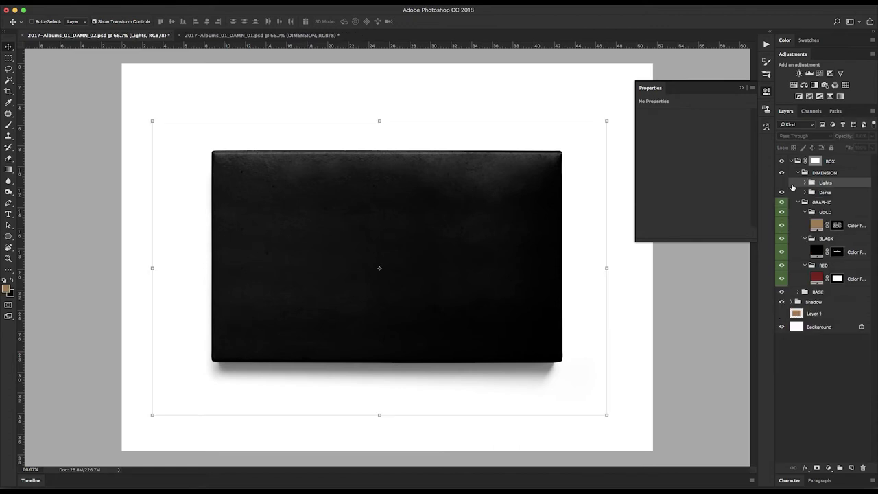
{"action": "left_click", "coordinate": [783, 183]}
Blend Darks in Multiply at 80% opacity, then show and select Lights again.
{"action": "left_click", "coordinate": [843, 192]}
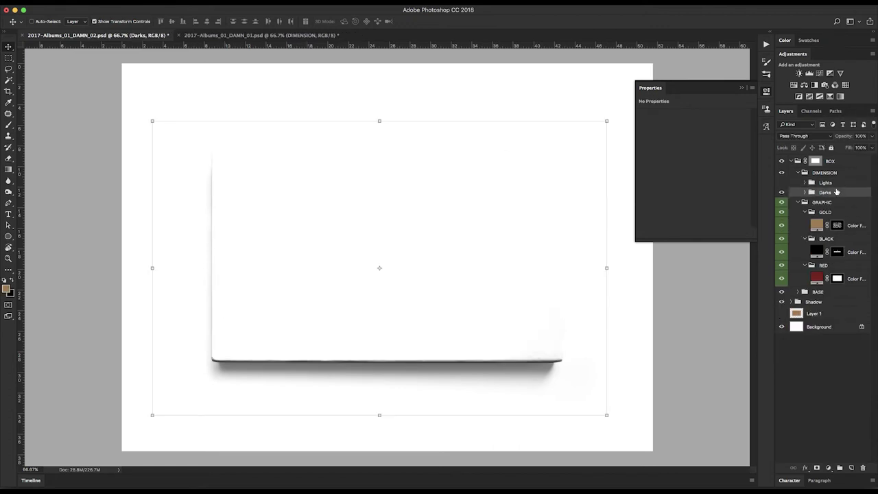
{"action": "left_click", "coordinate": [809, 139]}
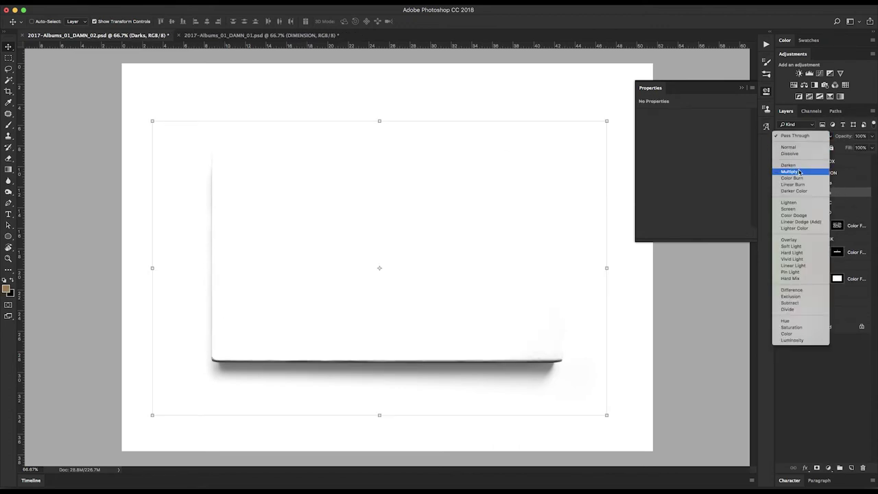
{"action": "left_click", "coordinate": [796, 171]}
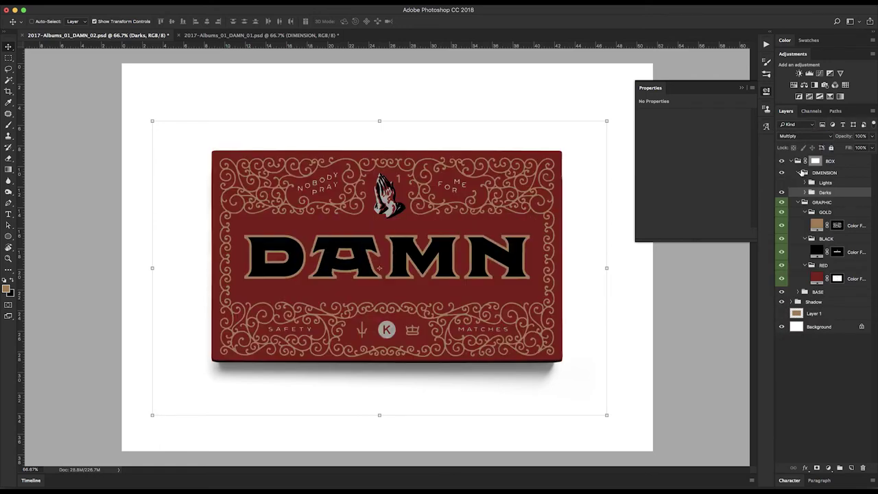
{"action": "left_click", "coordinate": [783, 193]}
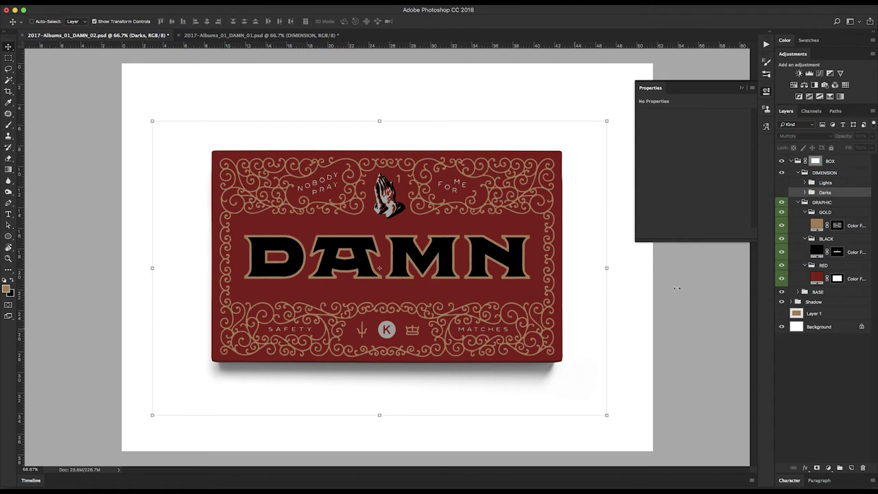
{"action": "left_click", "coordinate": [783, 193]}
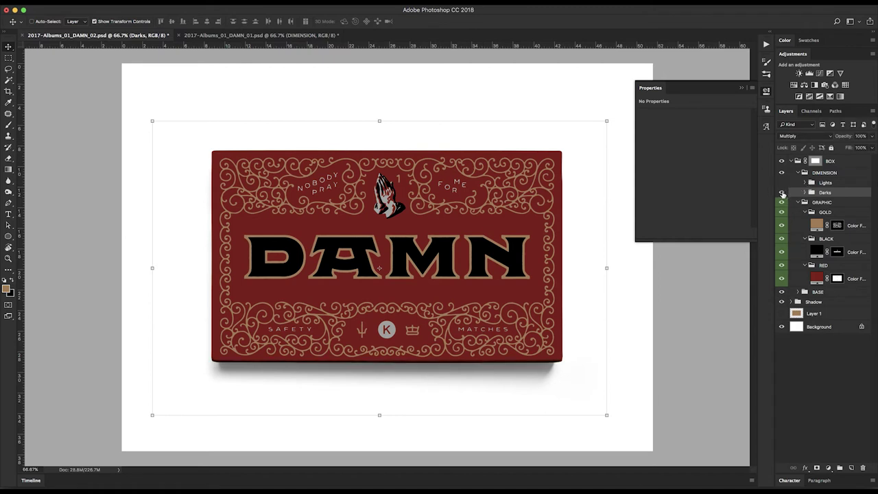
{"action": "left_click", "coordinate": [860, 136]}
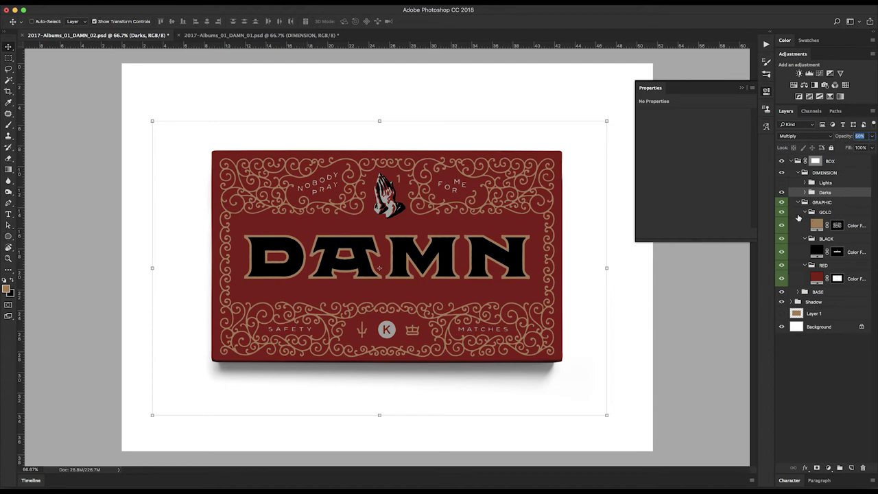
{"action": "left_click", "coordinate": [782, 182]}
{"action": "left_click", "coordinate": [844, 184]}
{"action": "left_click", "coordinate": [815, 136]}
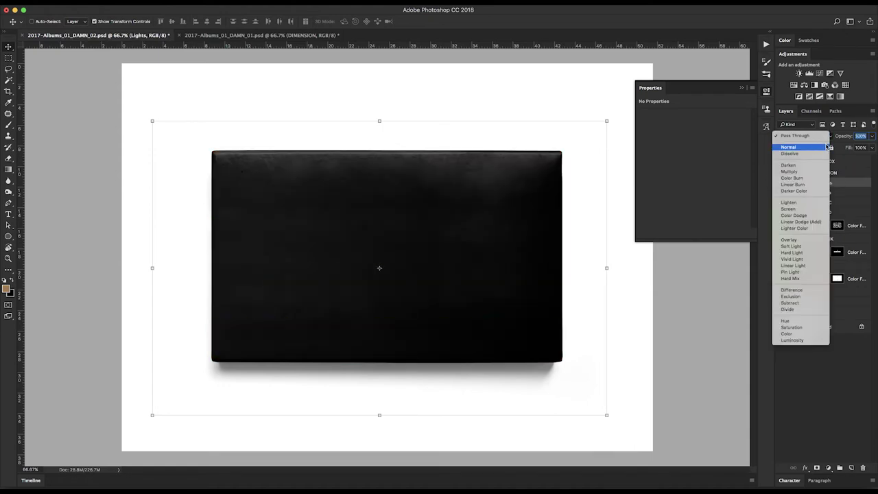
Try Lighten, Screen and Color Dodge blend modes on the Lights group.
{"action": "left_click", "coordinate": [814, 202]}
{"action": "left_click", "coordinate": [820, 365]}
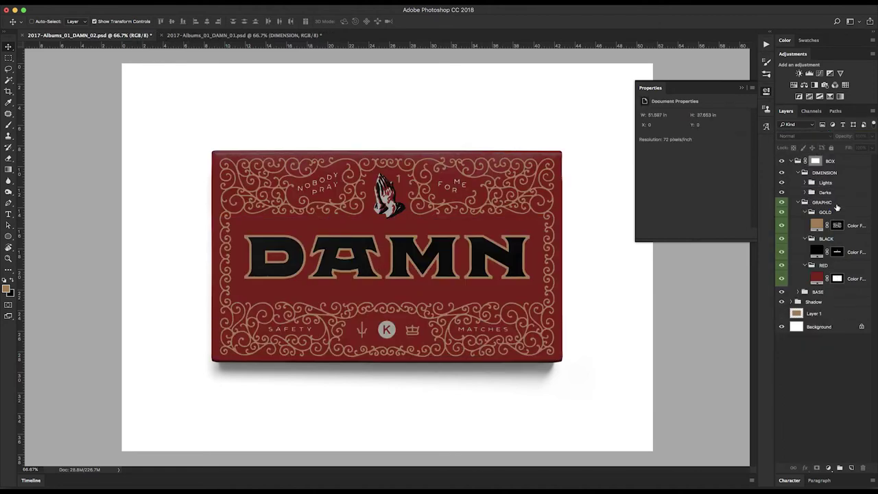
{"action": "left_click", "coordinate": [841, 183]}
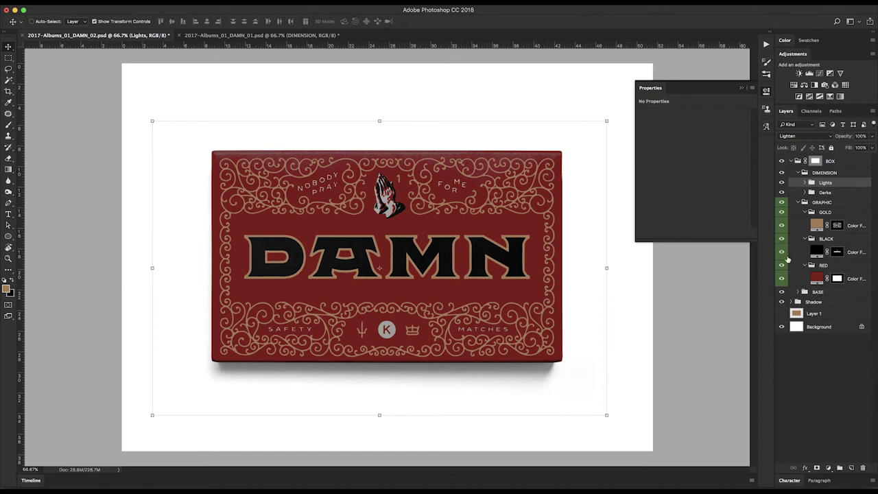
{"action": "key", "text": "shift+plus"}
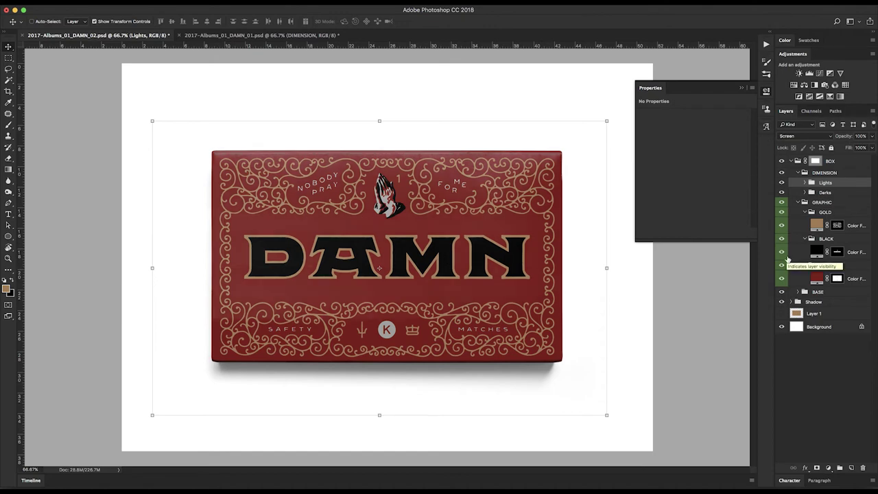
{"action": "key", "text": "shift+minus"}
{"action": "key", "text": "shift+minus"}
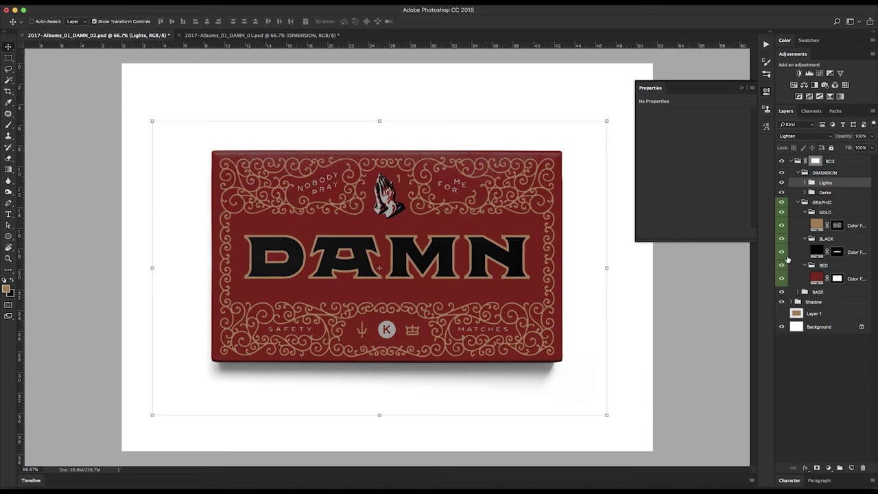
{"action": "key", "text": "shift+plus"}
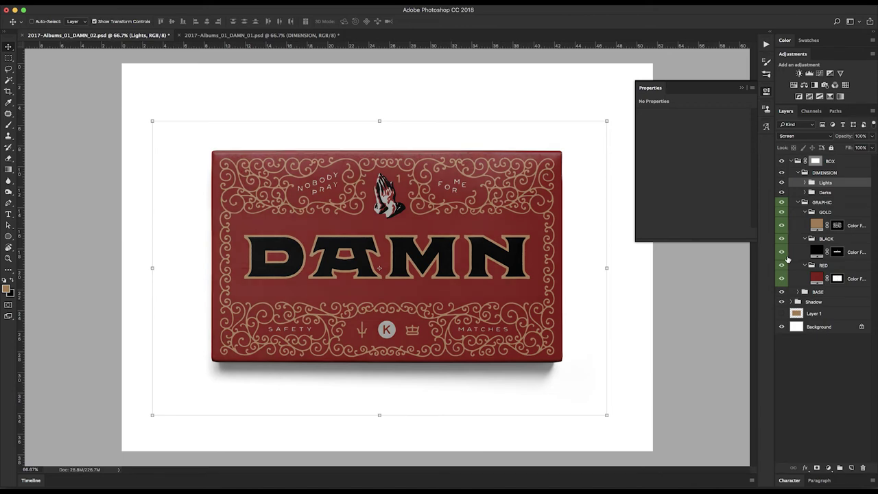
{"action": "key", "text": "shift+plus"}
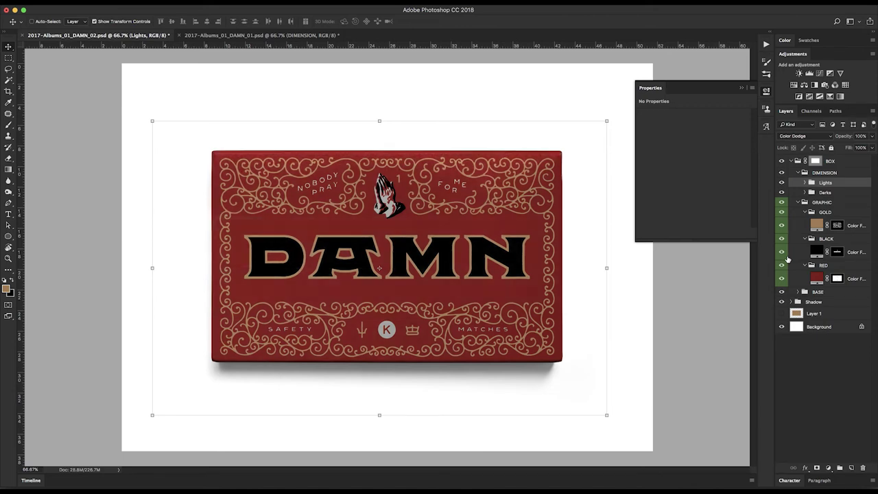
{"action": "key", "text": "shift+plus"}
{"action": "key", "text": "shift+minus"}
Cycle through further blend modes and settle Lights on Color Dodge.
{"action": "key", "text": "shift+plus"}
{"action": "key", "text": "shift+plus"}
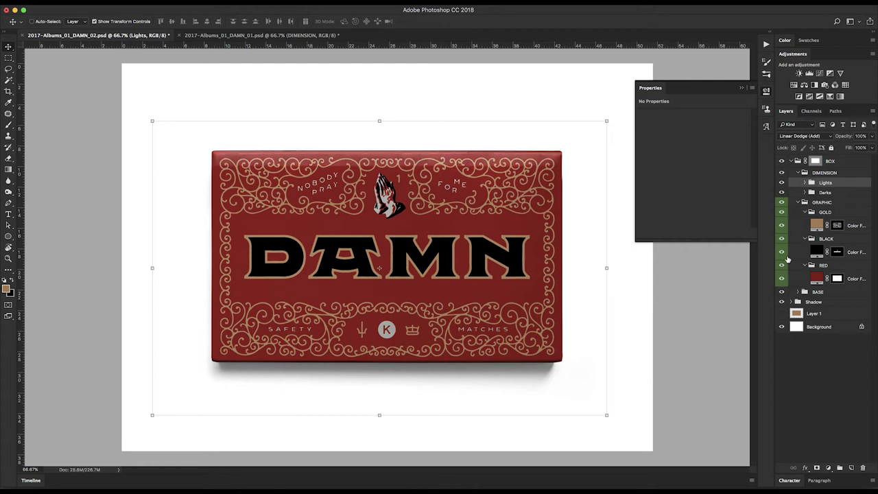
{"action": "key", "text": "shift+plus"}
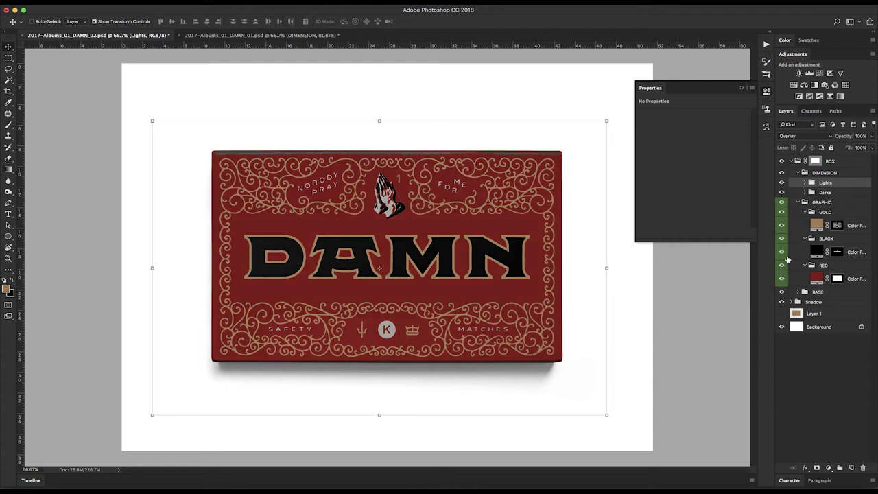
{"action": "key", "text": "shift+plus"}
{"action": "key", "text": "shift+plus"}
{"action": "key", "text": "shift+plus"}
{"action": "key", "text": "shift+plus"}
{"action": "key", "text": "shift+plus"}
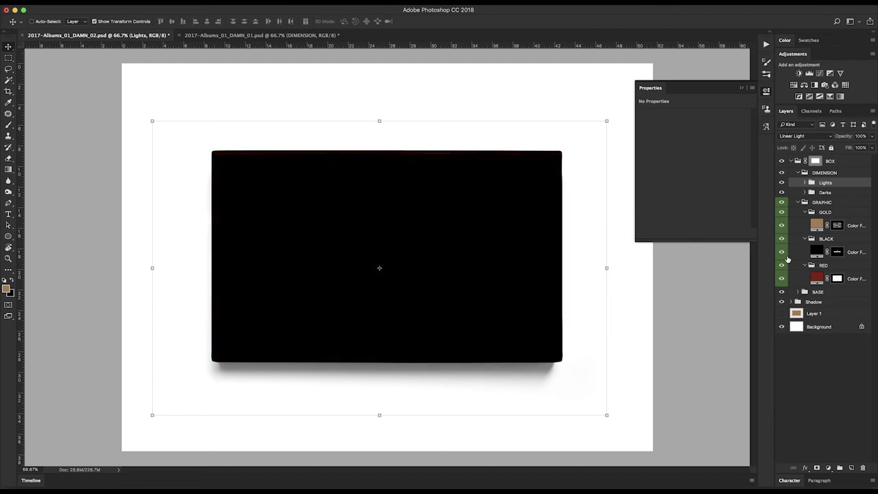
{"action": "key", "text": "shift+plus"}
{"action": "key", "text": "shift+plus"}
{"action": "key", "text": "shift+plus"}
{"action": "key", "text": "shift+plus"}
{"action": "key", "text": "shift+plus"}
{"action": "key", "text": "shift+plus"}
{"action": "key", "text": "shift+plus"}
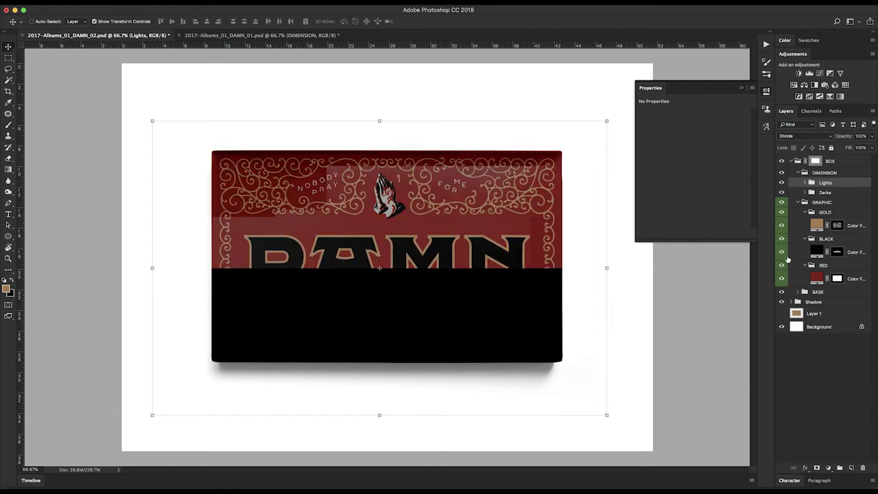
{"action": "key", "text": "shift+plus"}
{"action": "key", "text": "shift+plus"}
{"action": "key", "text": "shift+plus"}
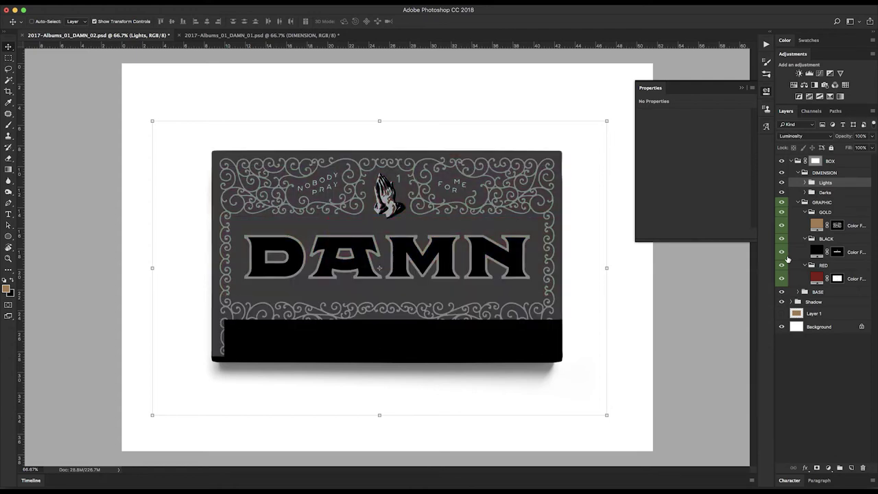
{"action": "key", "text": "shift+plus"}
{"action": "key", "text": "shift+plus"}
{"action": "key", "text": "shift+plus"}
{"action": "key", "text": "shift+plus"}
{"action": "key", "text": "shift+plus"}
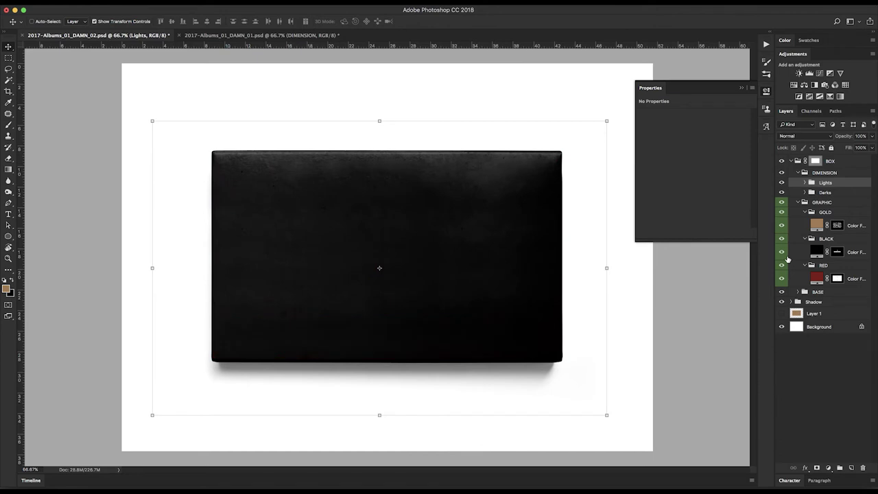
{"action": "key", "text": "shift+plus"}
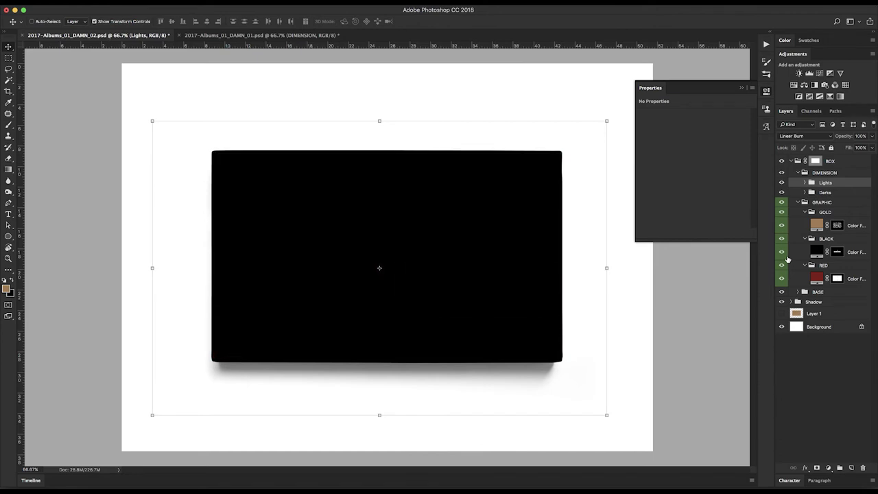
{"action": "key", "text": "shift+plus"}
{"action": "key", "text": "shift+plus"}
{"action": "key", "text": "shift+plus"}
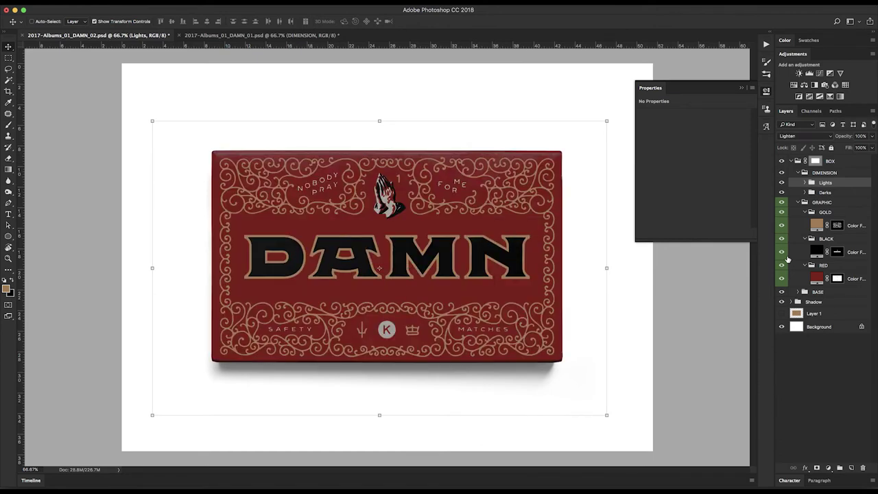
{"action": "key", "text": "shift+plus"}
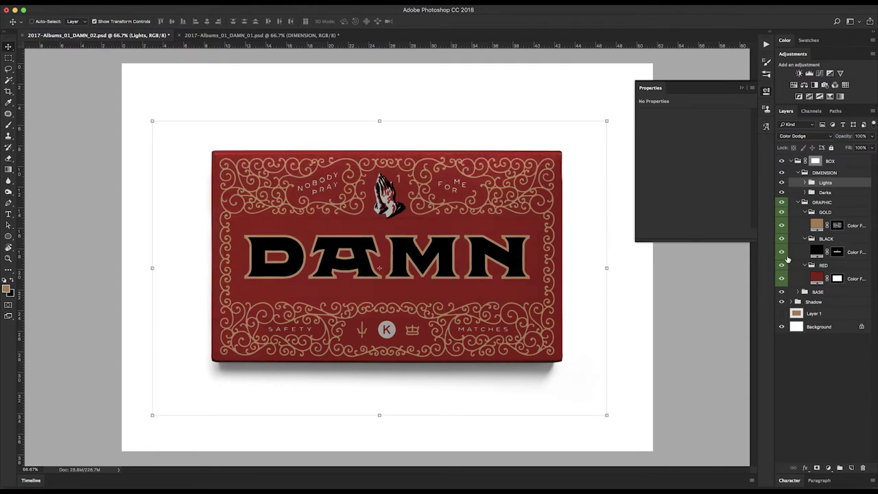
Set the Lights group to 80% opacity and duplicate it.
{"action": "left_click", "coordinate": [861, 136]}
{"action": "type", "text": "10"}
{"action": "key", "text": "BackSpace"}
{"action": "key", "text": "BackSpace"}
{"action": "type", "text": "80"}
{"action": "key", "text": "Return"}
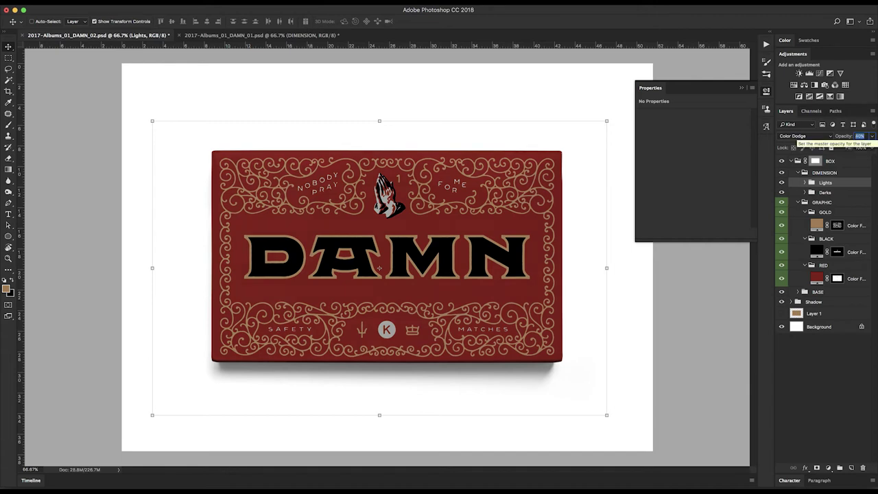
{"action": "key", "text": "ctrl+j"}
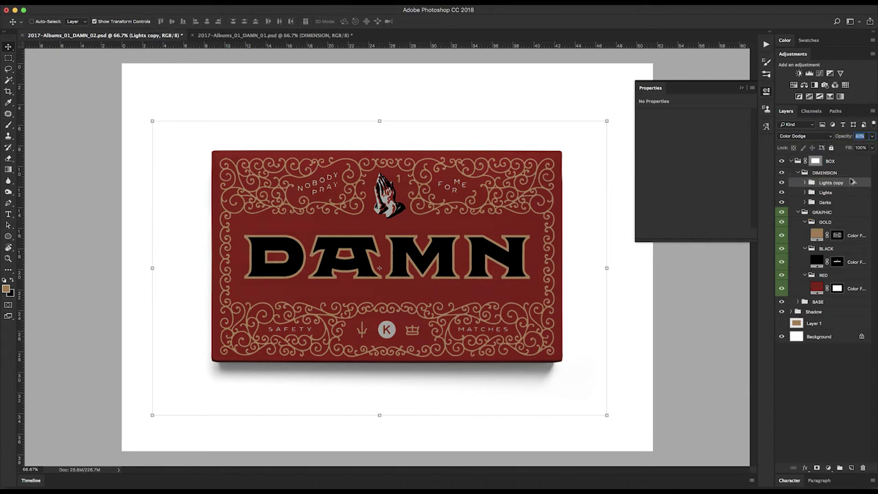
Set Lights copy to Normal at 100% opacity and raise its Levels black point to 192.
{"action": "left_click", "coordinate": [806, 182]}
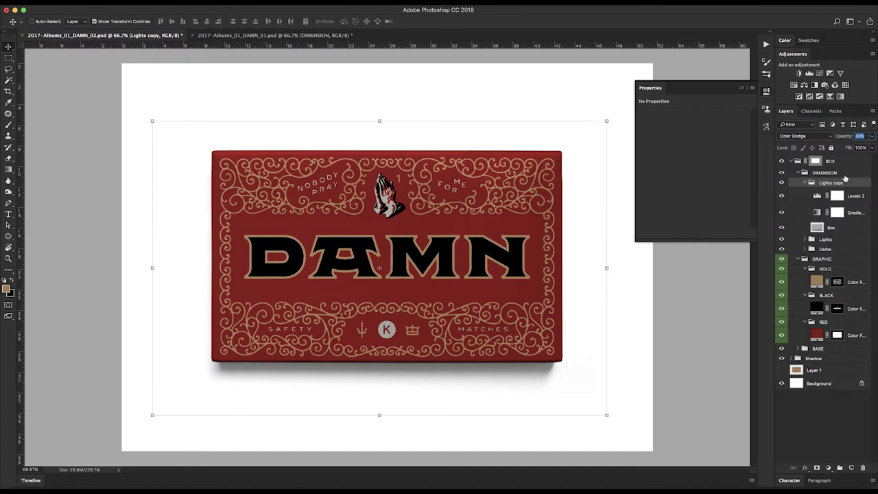
{"action": "left_click", "coordinate": [819, 138]}
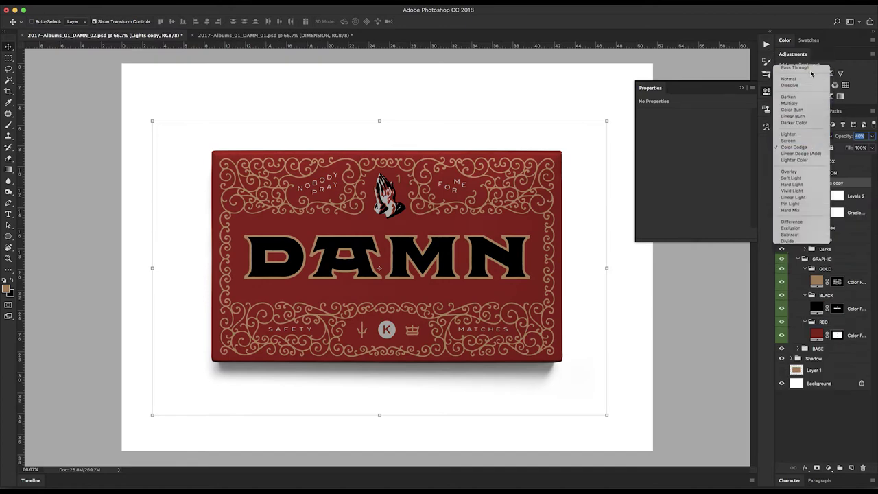
{"action": "left_click", "coordinate": [796, 63]}
{"action": "type", "text": "100"}
{"action": "key", "text": "Return"}
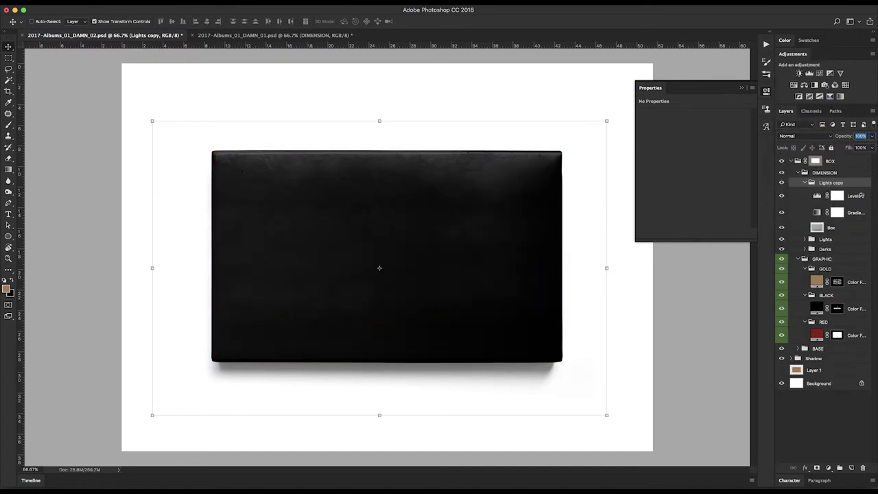
{"action": "left_click", "coordinate": [860, 198]}
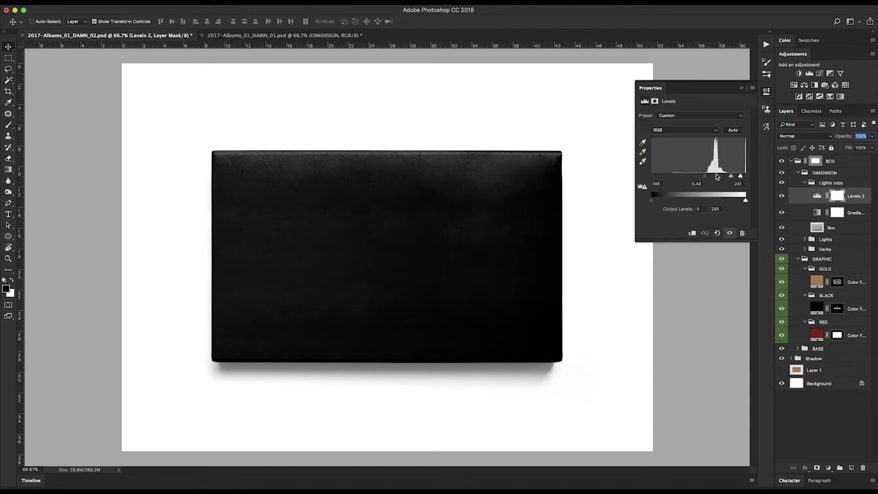
{"action": "left_click_drag", "start_coordinate": [705, 178], "coordinate": [733, 179]}
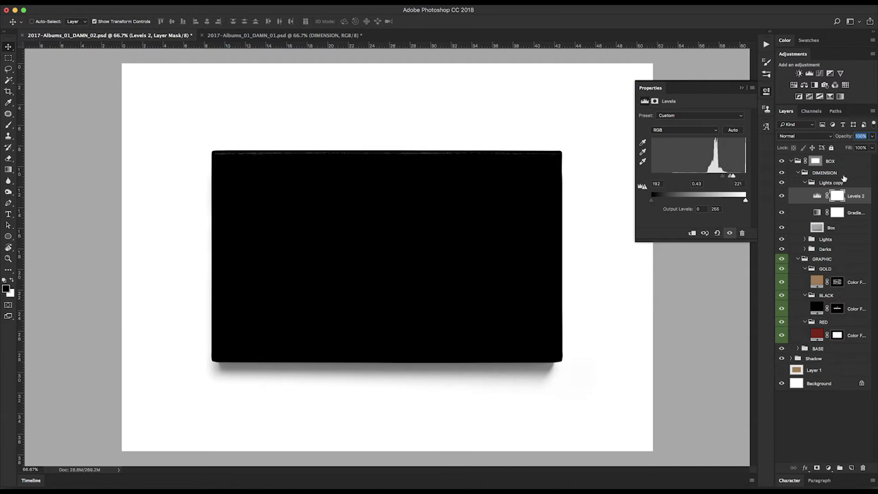
Rename the Lights copy group to Highlight, correcting the typo.
{"action": "left_click", "coordinate": [850, 183]}
{"action": "double_click", "coordinate": [834, 183]}
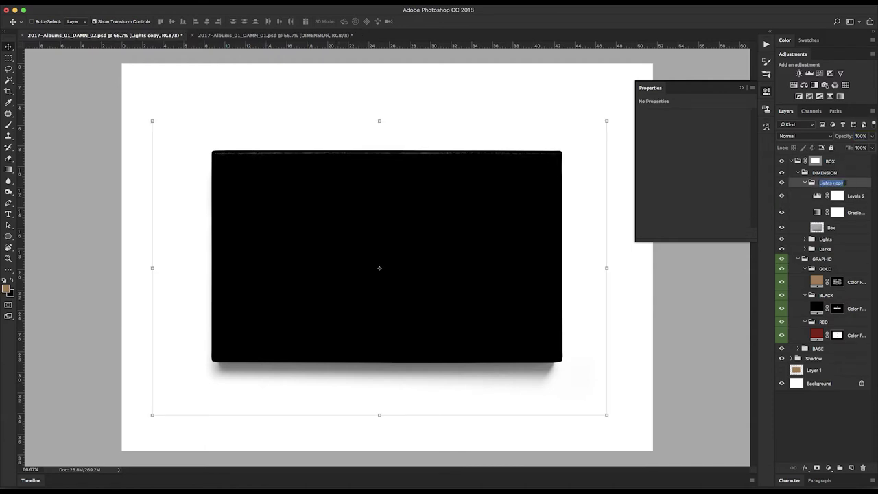
{"action": "type", "text": "Hightlight"}
{"action": "key", "text": "Return"}
{"action": "double_click", "coordinate": [829, 183]}
{"action": "type", "text": "Highlight"}
{"action": "key", "text": "Return"}
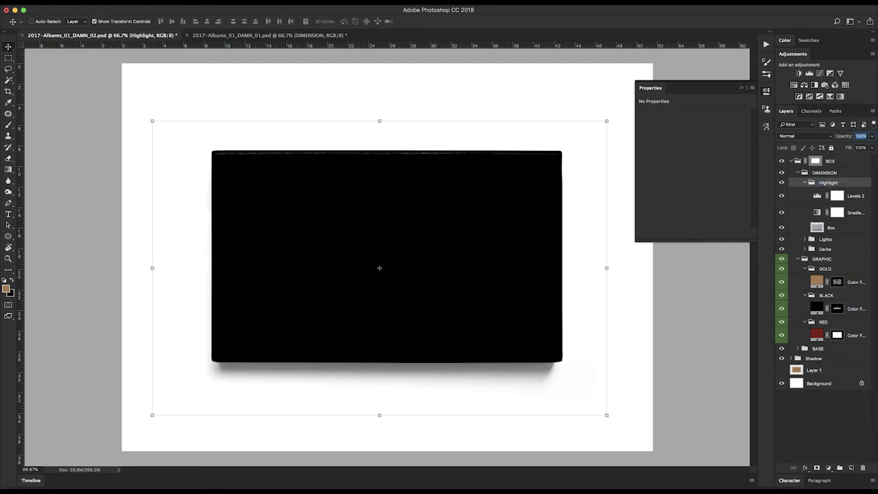
After trying Overlay and Color Dodge, blend Highlight in Screen at 80% opacity.
{"action": "left_click", "coordinate": [802, 137]}
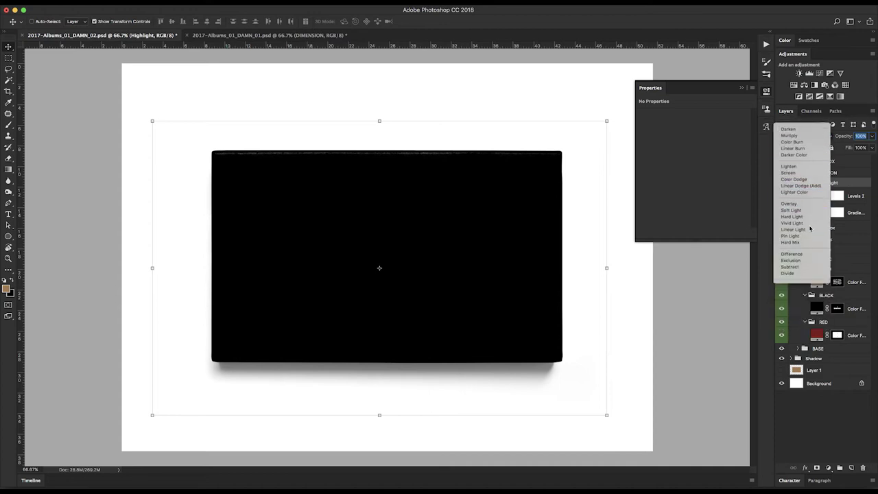
{"action": "left_click", "coordinate": [803, 204]}
{"action": "left_click", "coordinate": [811, 137]}
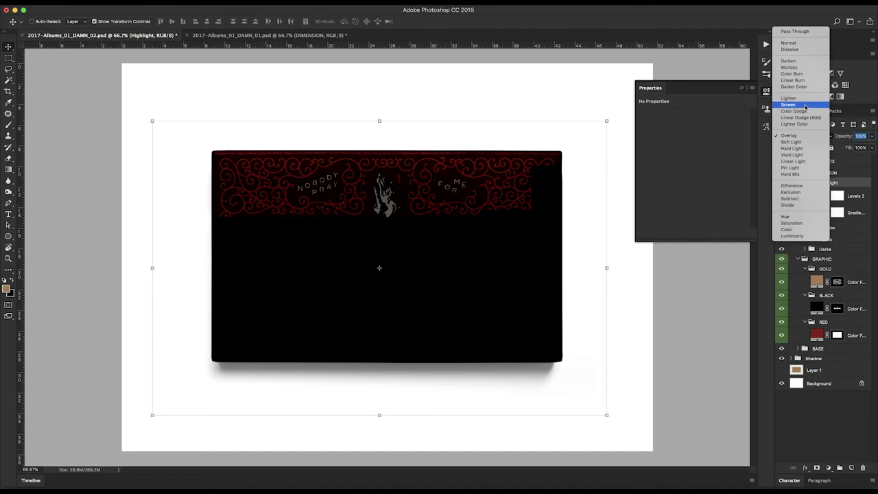
{"action": "left_click", "coordinate": [805, 110]}
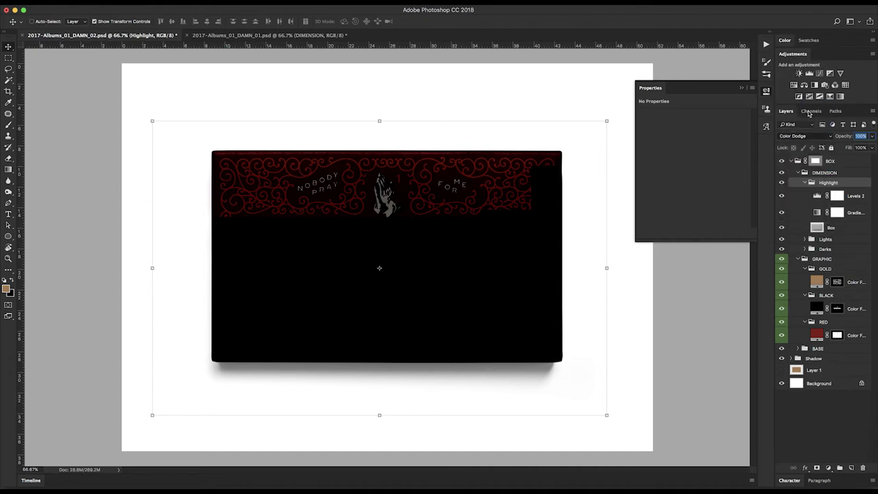
{"action": "left_click", "coordinate": [782, 182]}
{"action": "left_click", "coordinate": [781, 183]}
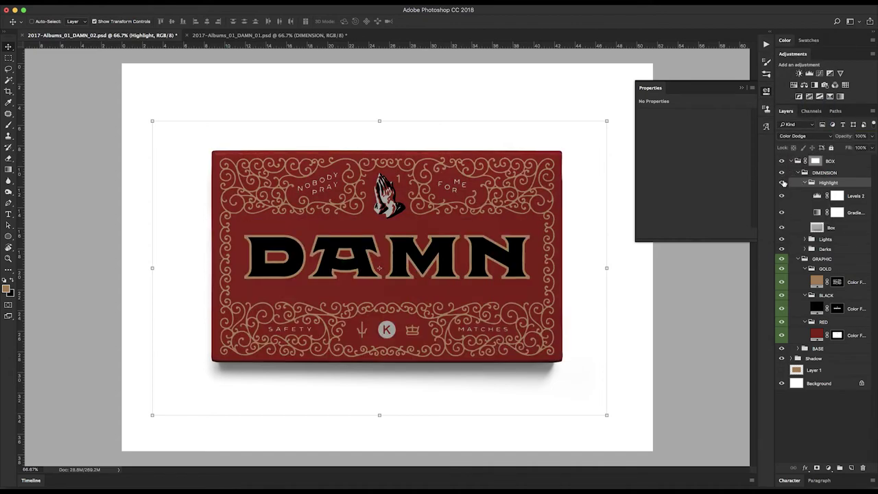
{"action": "left_click", "coordinate": [817, 136]}
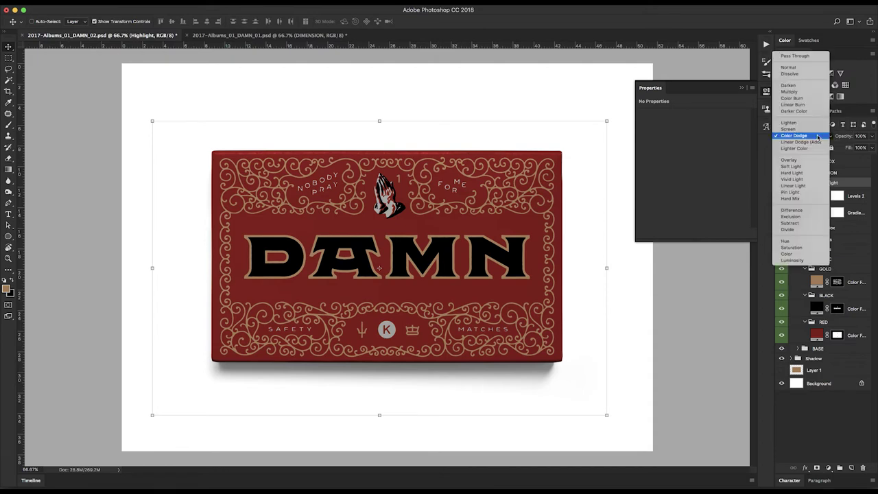
{"action": "left_click", "coordinate": [810, 127]}
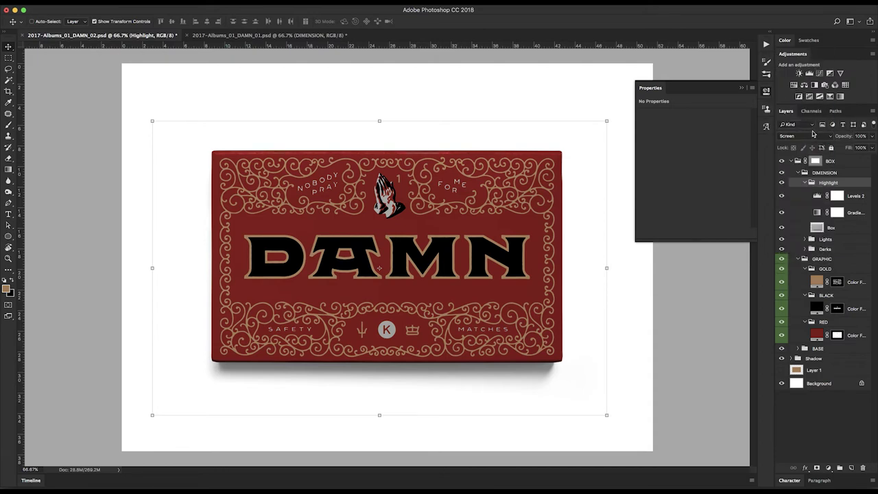
{"action": "left_click", "coordinate": [860, 136]}
{"action": "key", "text": "shift+Down"}
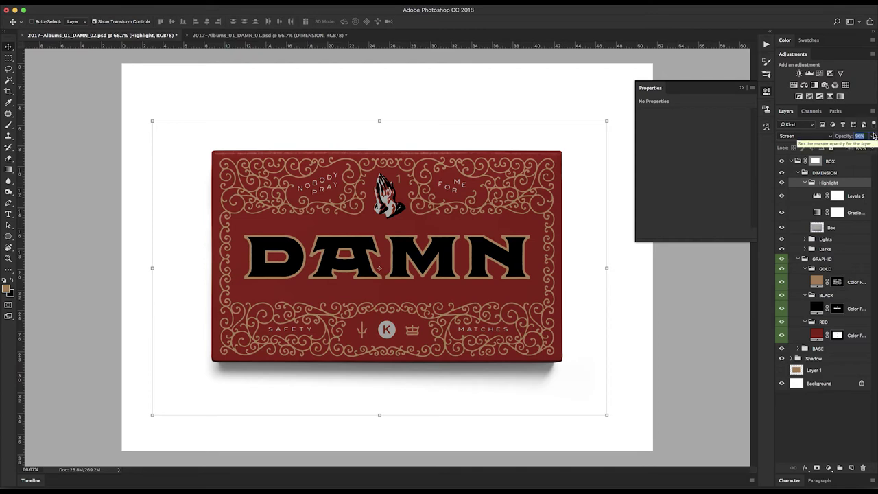
{"action": "key", "text": "shift+Down"}
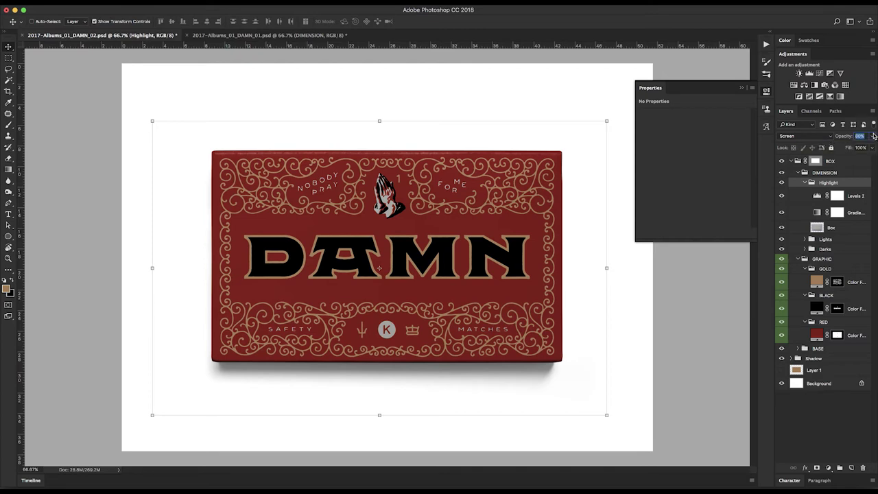
Collapse the groups, turn on DIMENSION's visibility, and select the GOLD group.
{"action": "left_click", "coordinate": [805, 182]}
{"action": "left_click", "coordinate": [798, 173]}
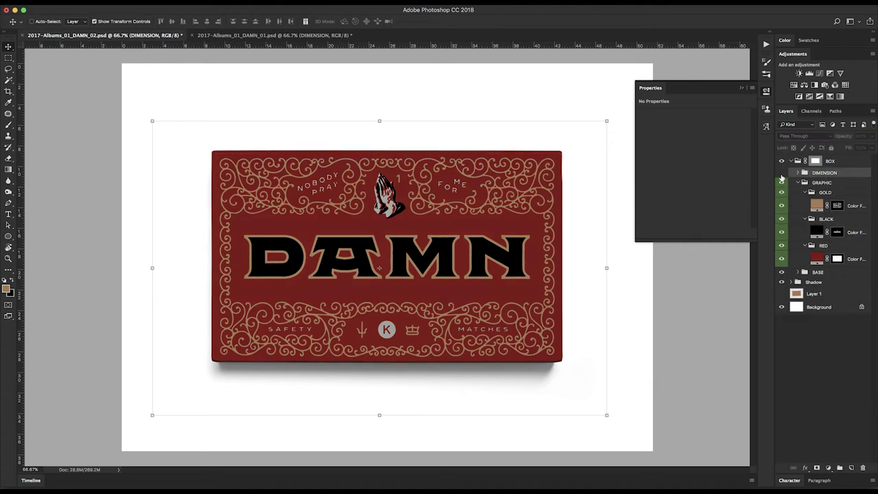
{"action": "left_click", "coordinate": [782, 172]}
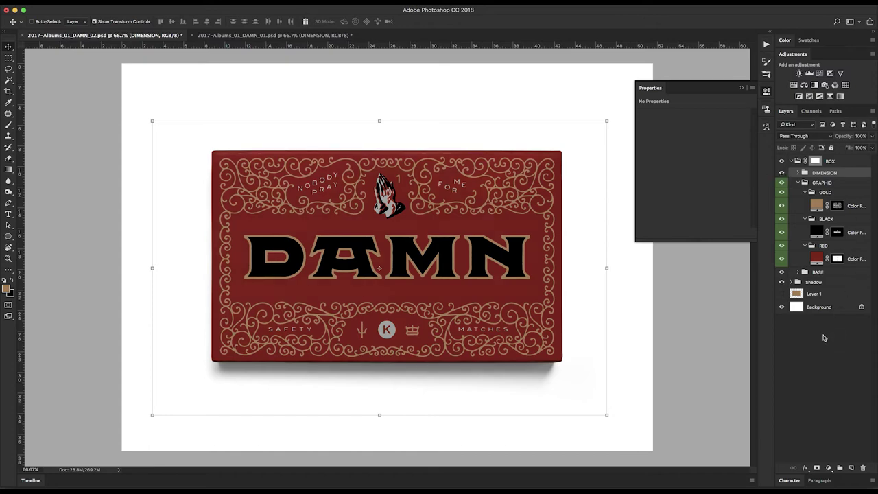
{"action": "left_click", "coordinate": [840, 194]}
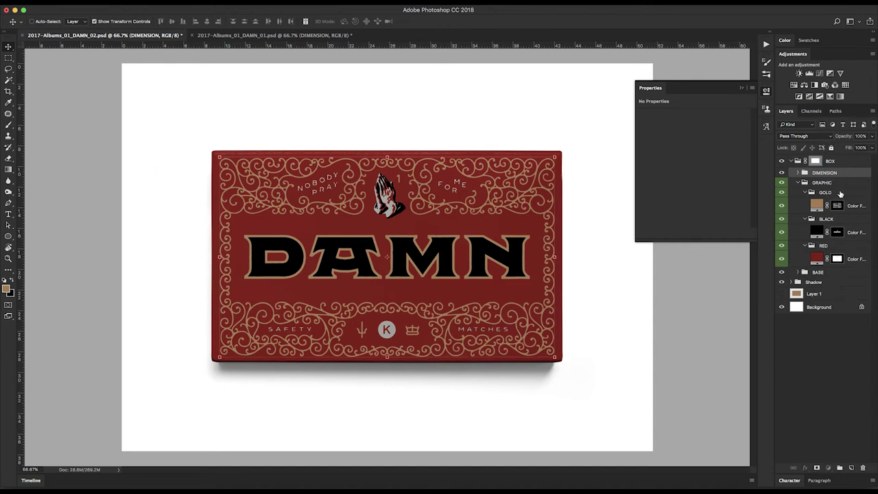
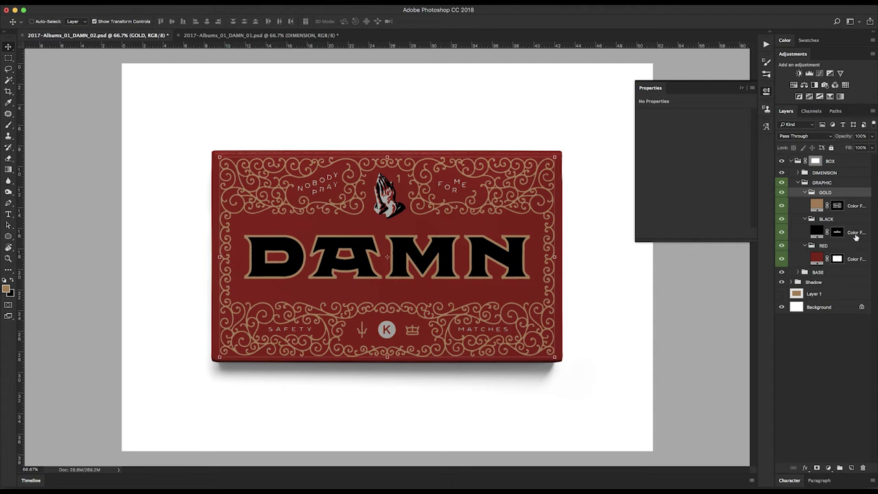
Add Layer 2 above the red Color Fill in the RED group and fill it with white.
{"action": "left_click", "coordinate": [852, 258]}
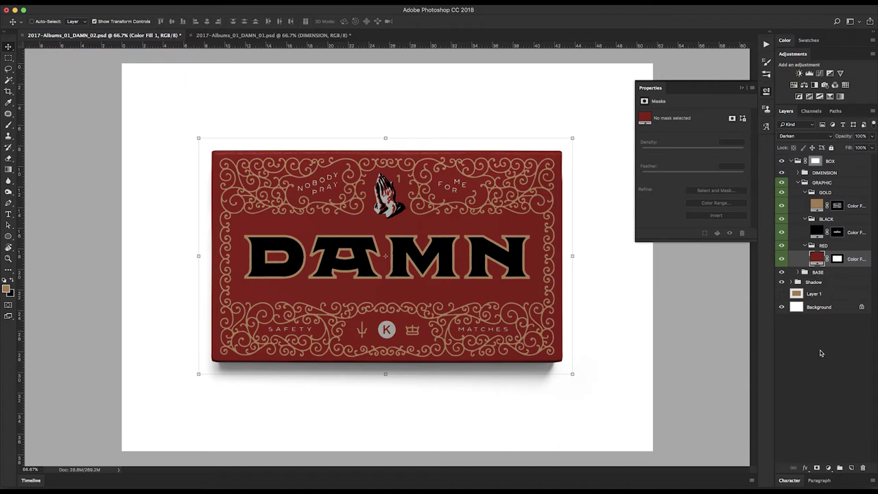
{"action": "left_click", "coordinate": [852, 468]}
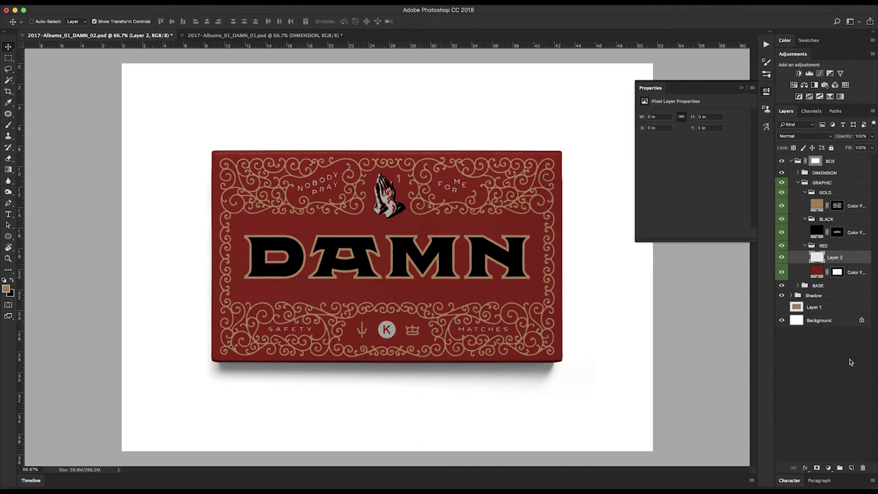
{"action": "key", "text": "d"}
{"action": "key", "text": "super+1"}
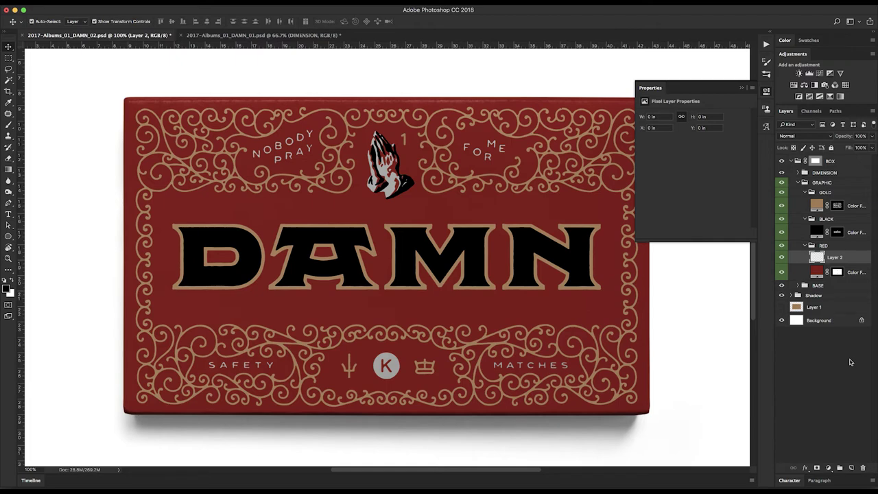
{"action": "key", "text": "super+BackSpace"}
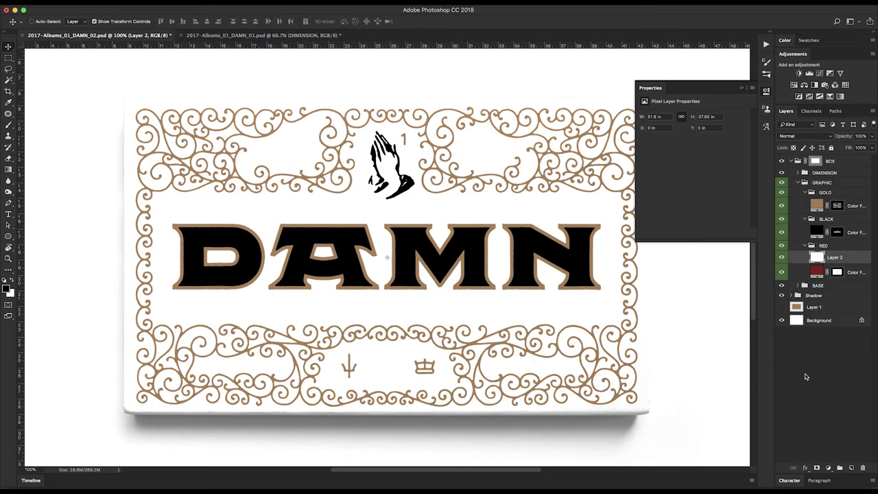
{"action": "left_click", "coordinate": [5, 282]}
{"action": "key", "text": "alt+BackSpace"}
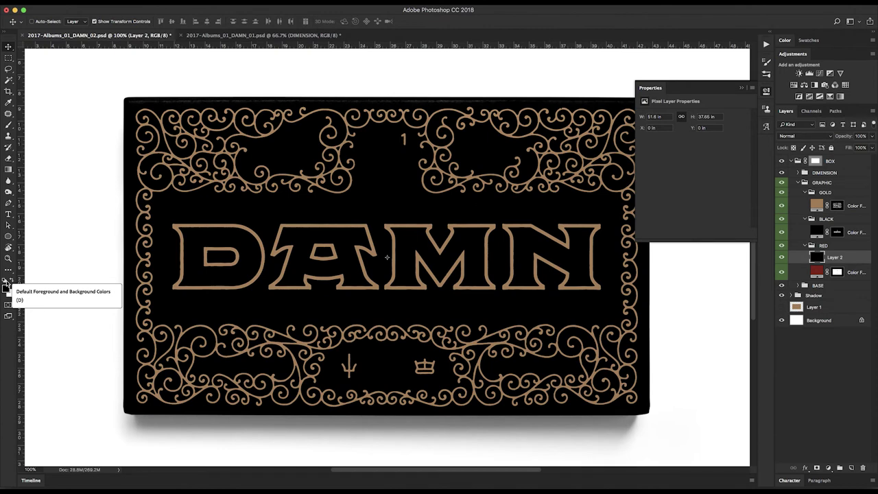
{"action": "key", "text": "ctrl+BackSpace"}
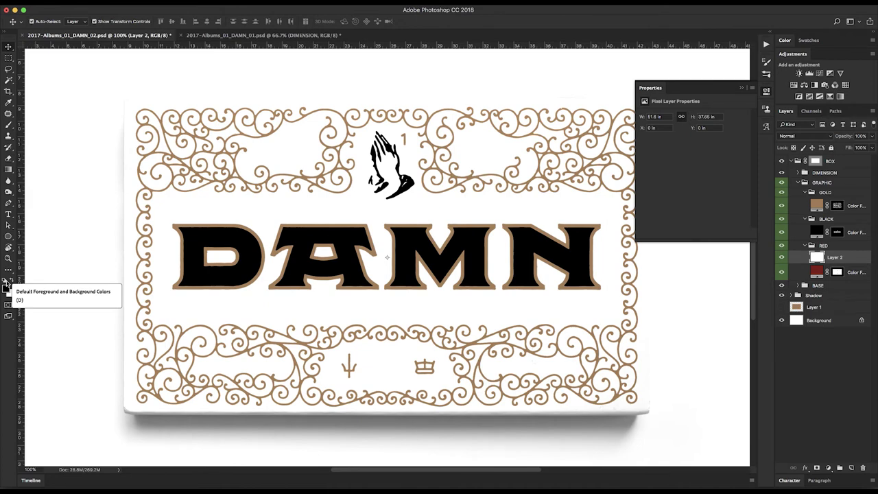
{"action": "key", "text": "super+minus"}
{"action": "key", "text": "super+minus"}
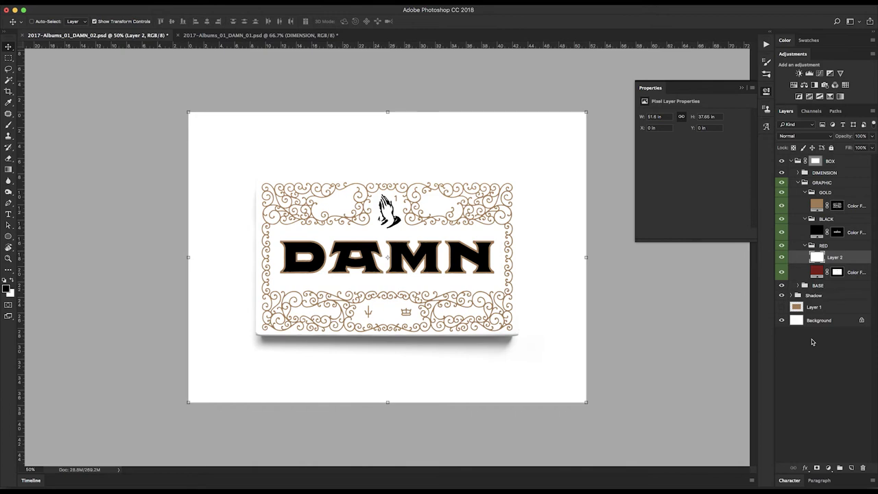
{"action": "key", "text": "alt+BackSpace"}
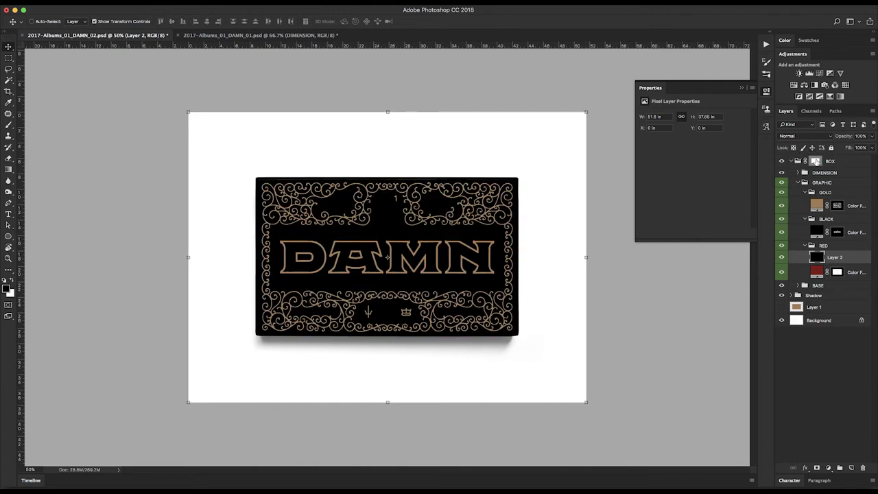
{"action": "left_click", "coordinate": [816, 162]}
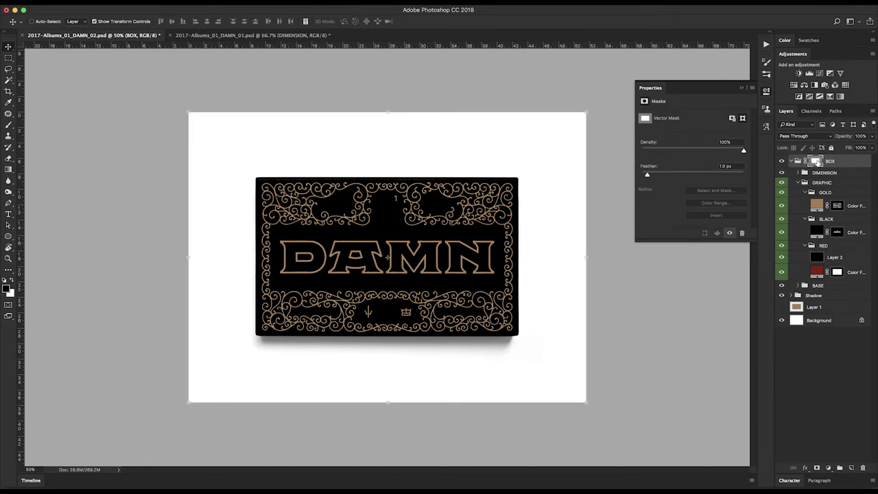
{"action": "left_click", "coordinate": [816, 161], "text": "shift"}
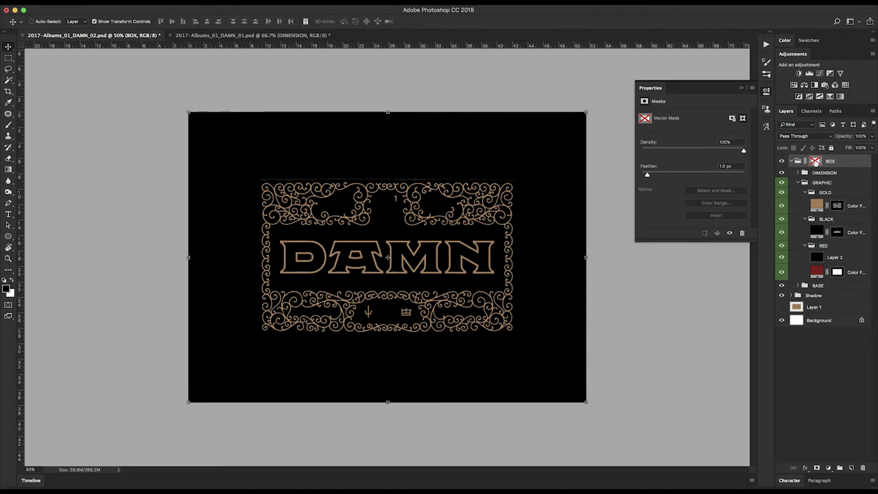
{"action": "left_click", "coordinate": [816, 162], "text": "shift"}
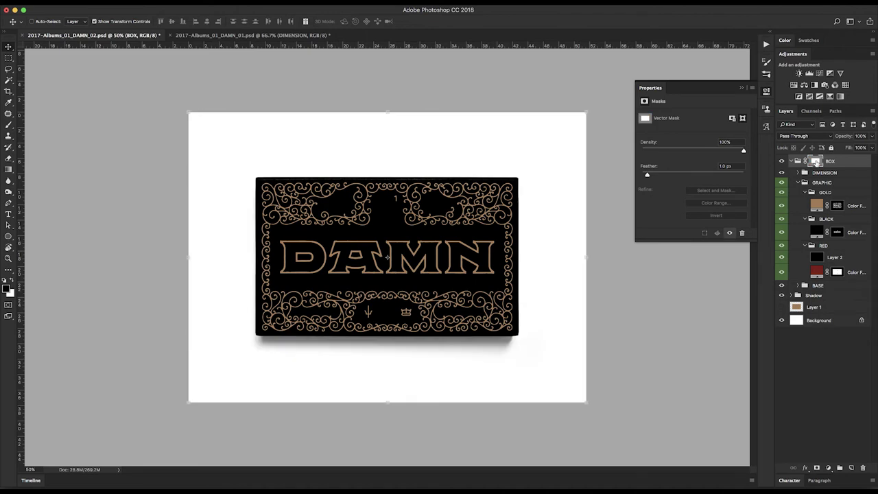
{"action": "left_click", "coordinate": [836, 258]}
{"action": "key", "text": "super+i"}
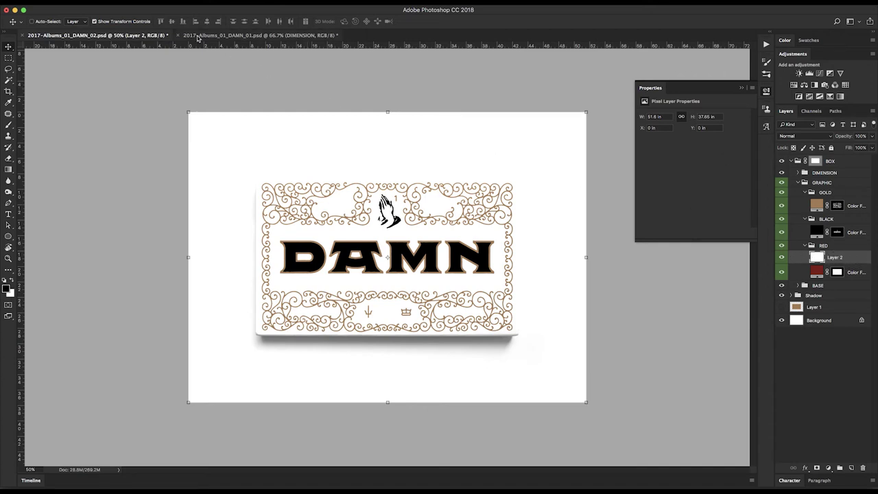
Apply Add Noise to Layer 2 at 141.24%, Uniform and Monochromatic.
{"action": "left_click", "coordinate": [213, 1]}
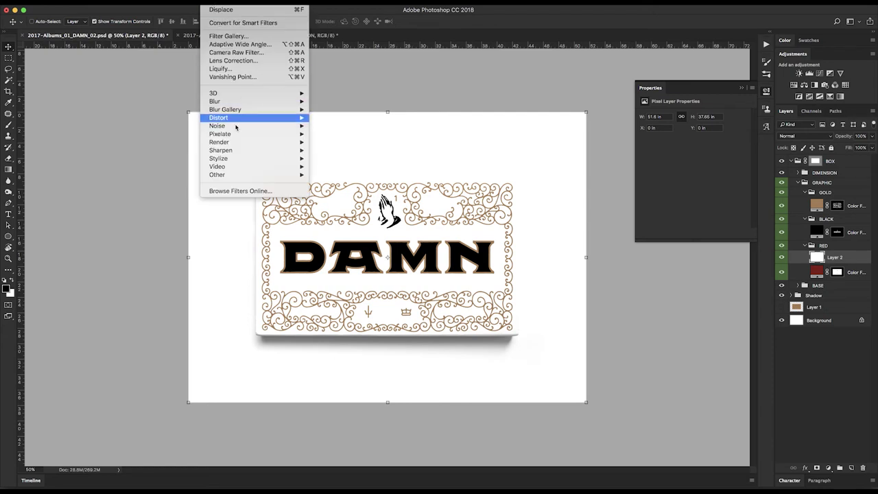
{"action": "mouse_move", "coordinate": [266, 128]}
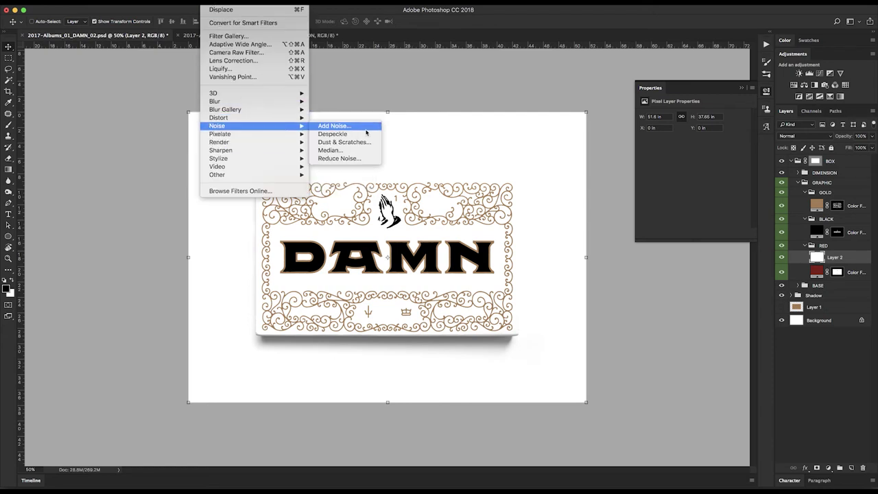
{"action": "left_click", "coordinate": [359, 127]}
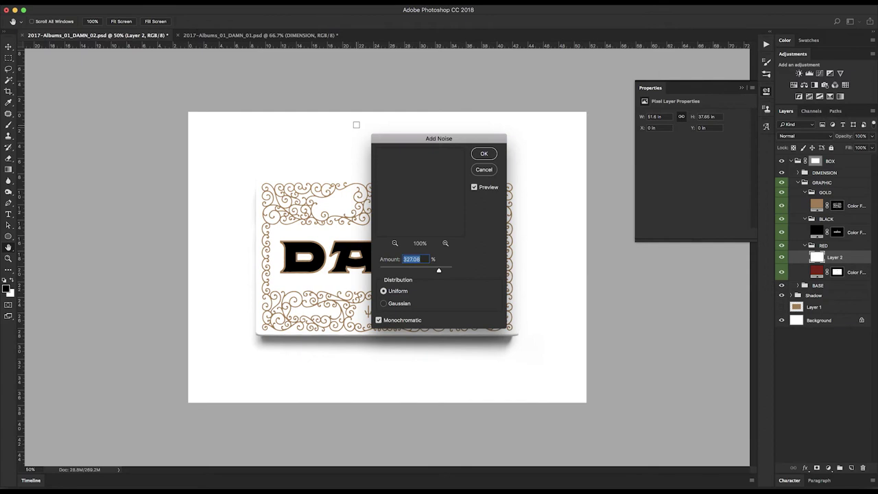
{"action": "left_click", "coordinate": [401, 270]}
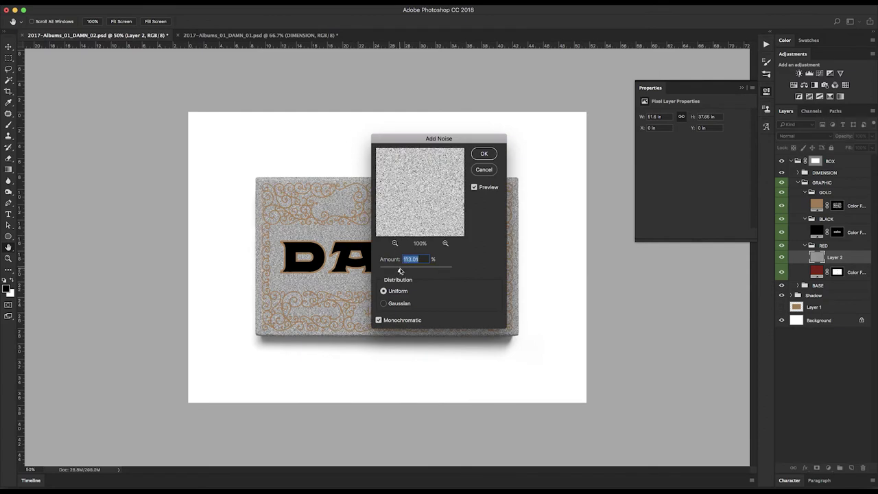
{"action": "left_click_drag", "start_coordinate": [401, 270], "coordinate": [404, 271]}
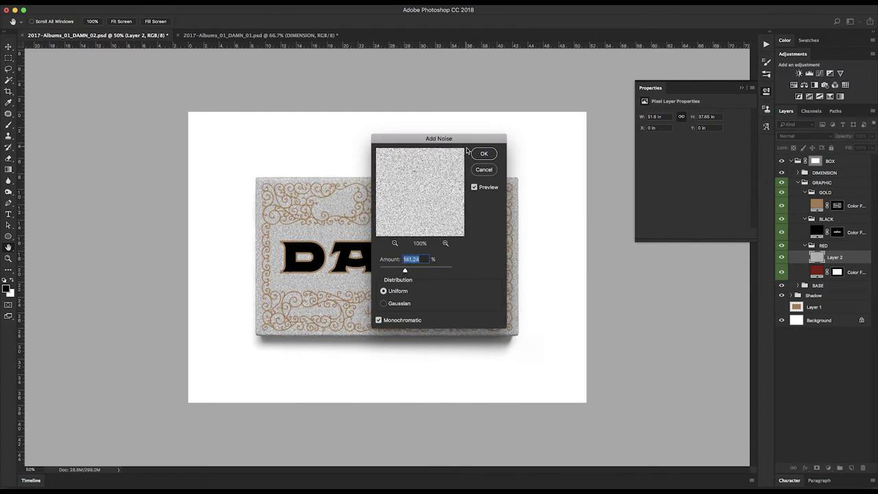
{"action": "left_click", "coordinate": [484, 154]}
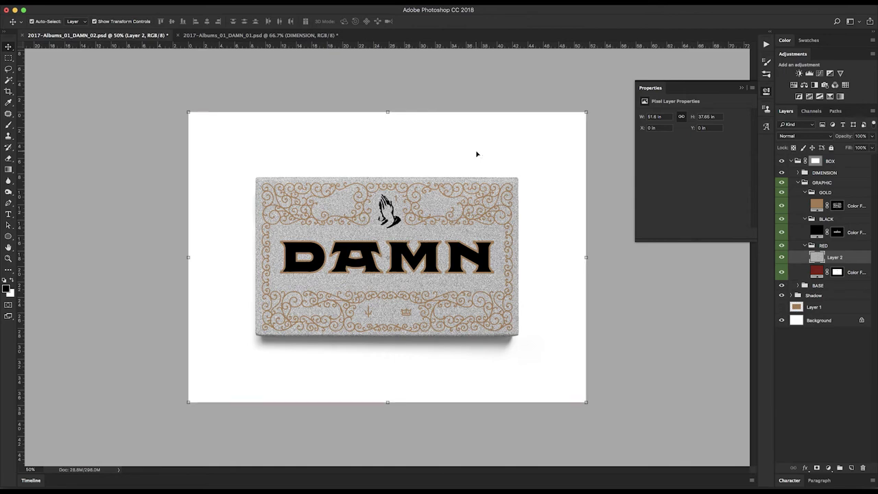
{"action": "key", "text": "super+plus"}
{"action": "key", "text": "super+plus"}
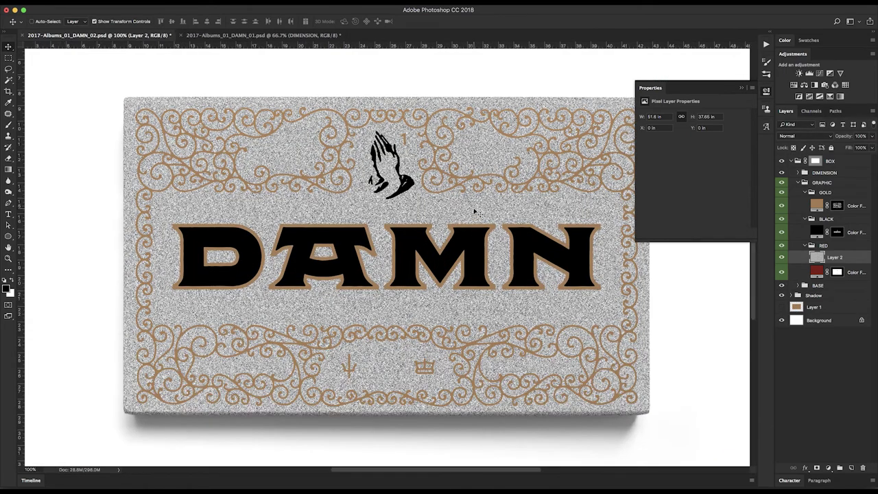
{"action": "left_click", "coordinate": [216, 10]}
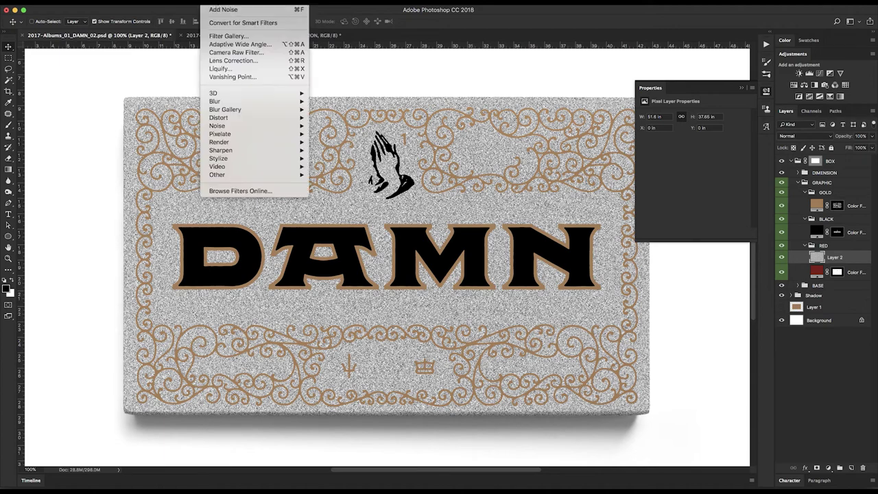
Apply Blur More twice to the noise layer, checking the grain zoomed in on DAMN.
{"action": "mouse_move", "coordinate": [280, 105]}
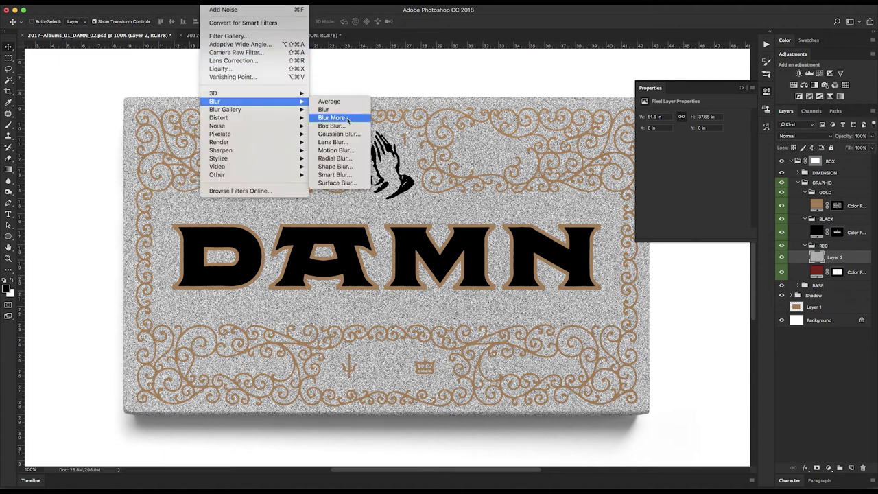
{"action": "left_click", "coordinate": [332, 118]}
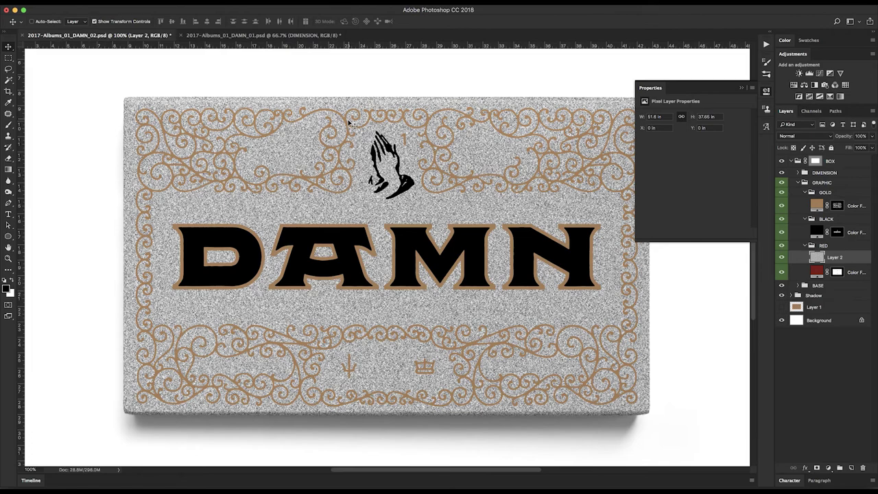
{"action": "key", "text": "z"}
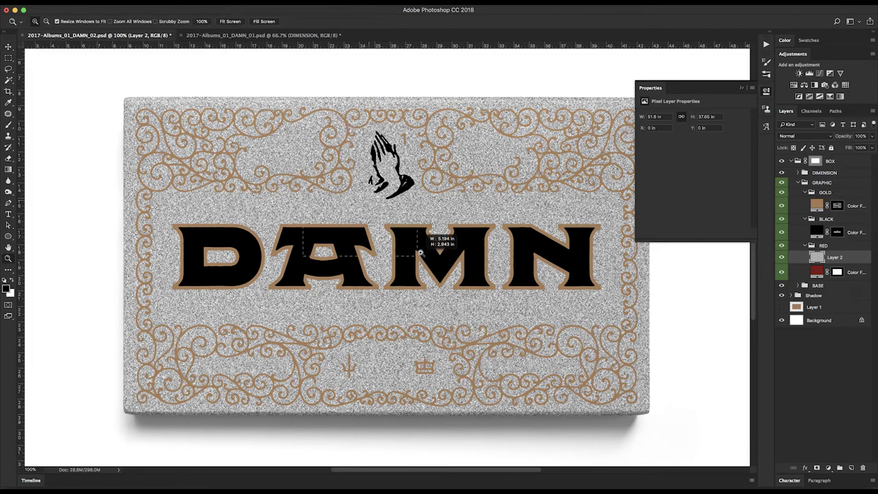
{"action": "left_click_drag", "start_coordinate": [420, 250], "coordinate": [421, 252]}
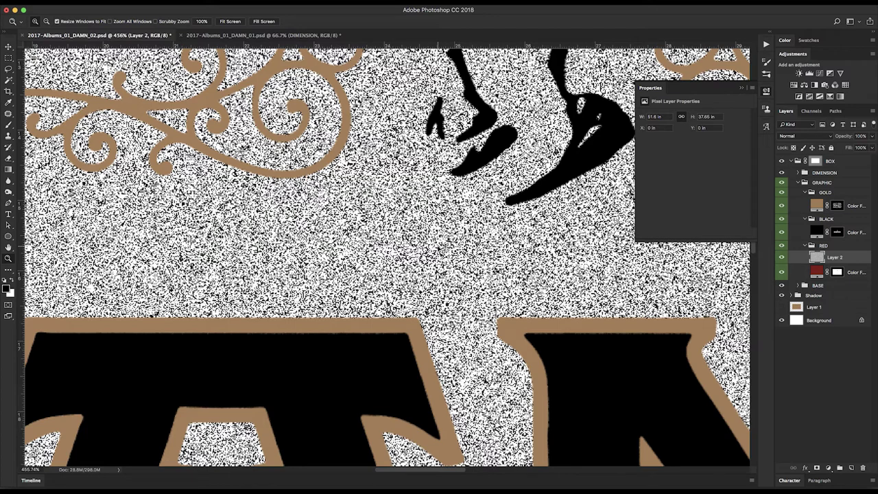
{"action": "key", "text": "super+f"}
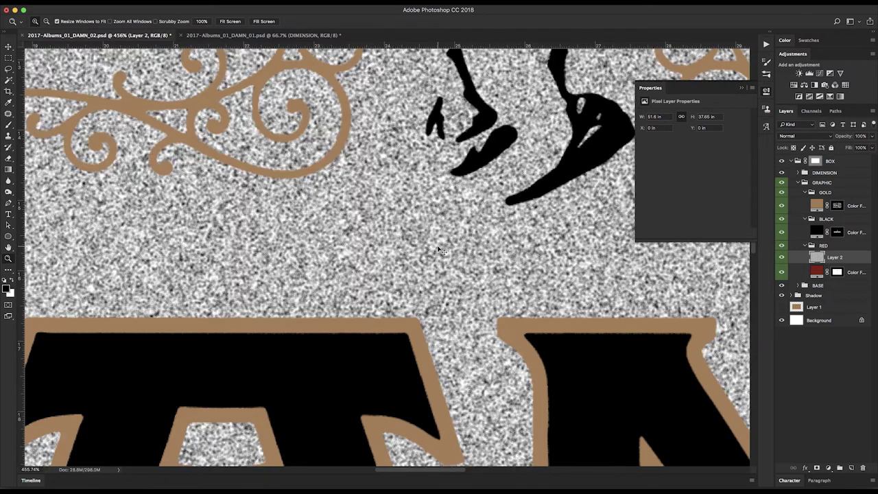
{"action": "left_click", "coordinate": [440, 251], "text": "alt"}
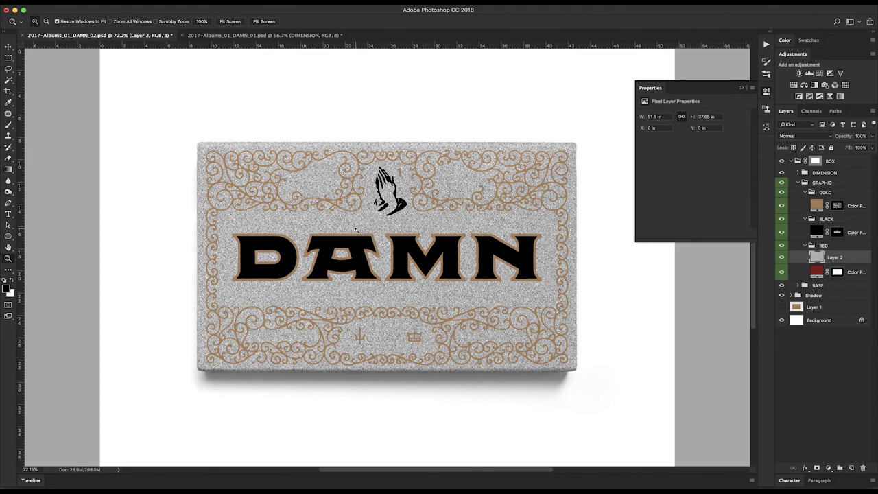
{"action": "key", "text": "v"}
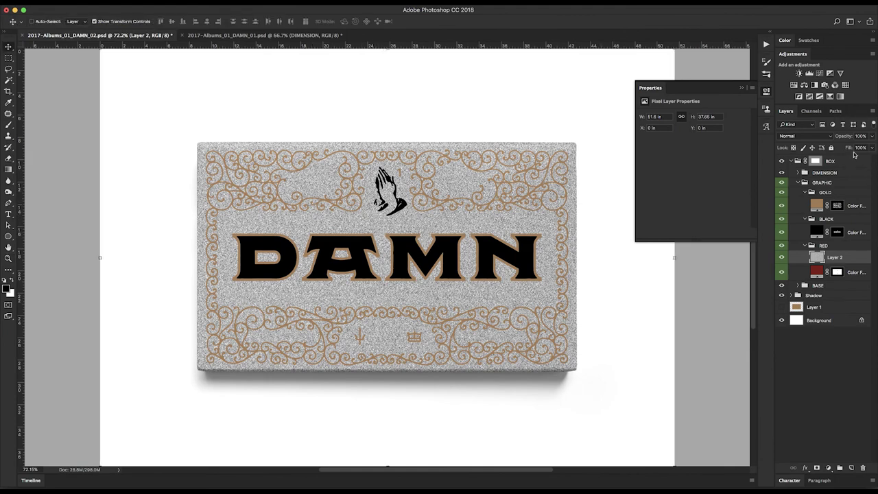
{"action": "left_click", "coordinate": [819, 136]}
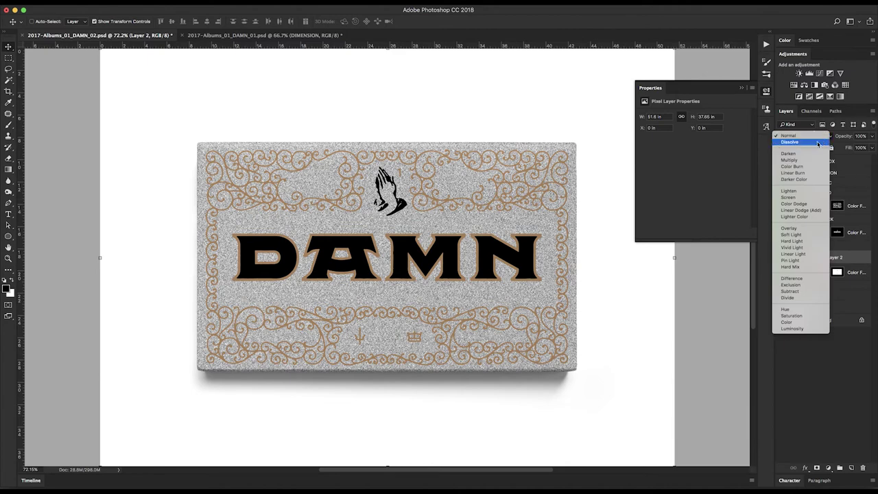
Set the noise layer to Divide blending, comparing it against a brief Dissolve trial.
{"action": "left_click", "coordinate": [801, 298]}
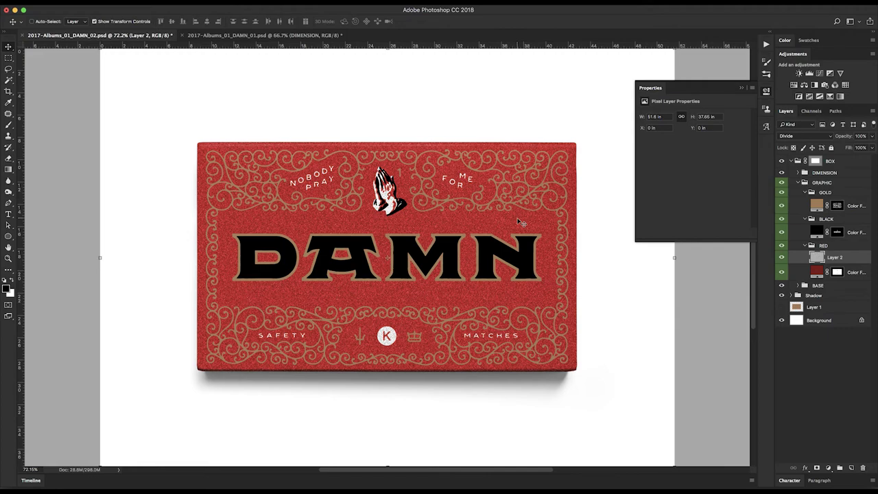
{"action": "key", "text": "z"}
{"action": "left_click_drag", "start_coordinate": [412, 232], "coordinate": [460, 269]}
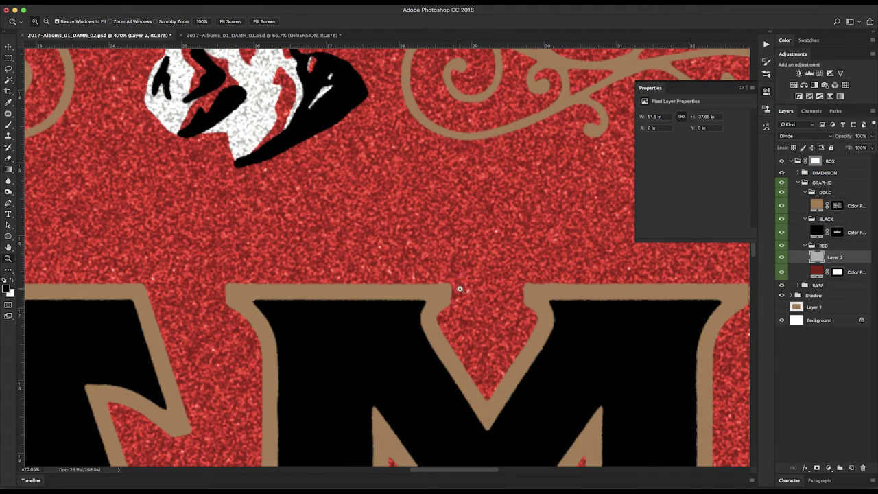
{"action": "left_click", "coordinate": [783, 258]}
{"action": "left_click", "coordinate": [783, 258]}
{"action": "left_click", "coordinate": [812, 137]}
{"action": "key", "text": "Escape"}
{"action": "left_click", "coordinate": [810, 137]}
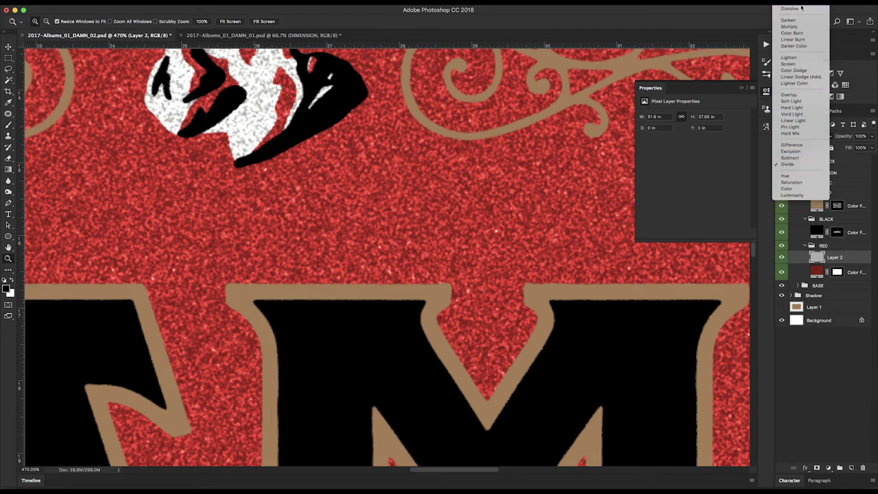
{"action": "left_click", "coordinate": [802, 8]}
{"action": "left_click", "coordinate": [842, 354]}
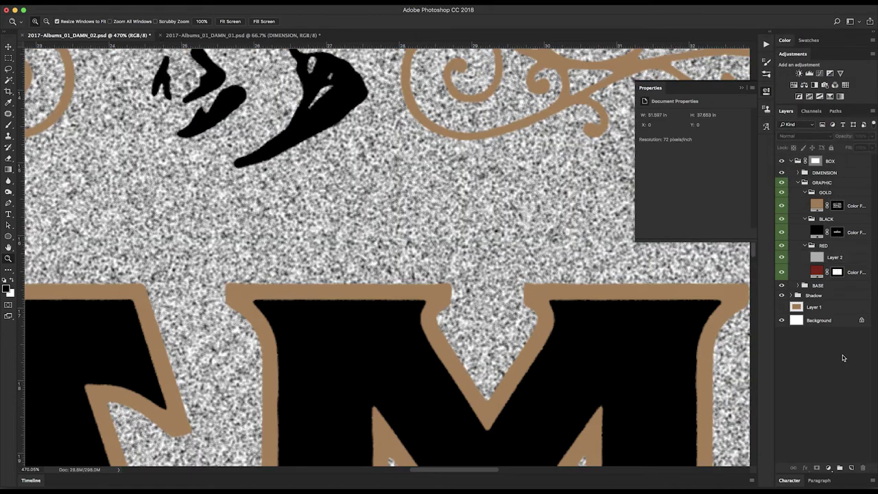
{"action": "key", "text": "super+z"}
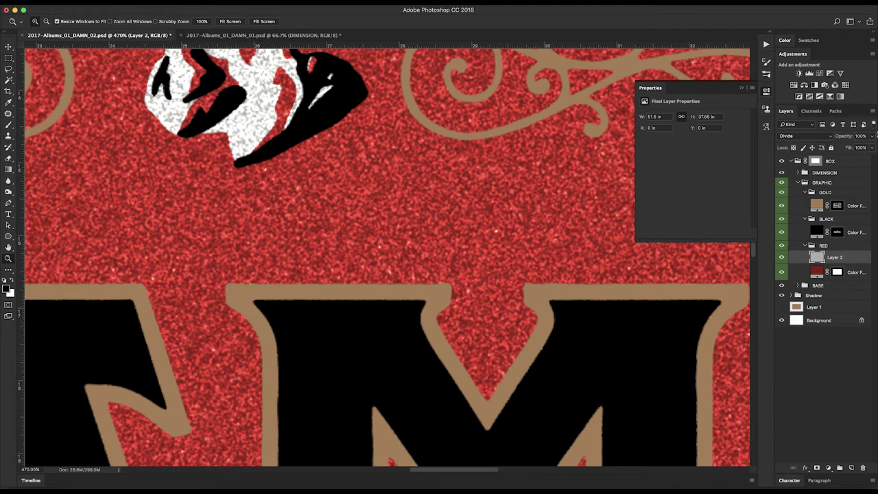
Lower the noise layer's opacity to 10%, nudge it up, and fit the matchbox on screen.
{"action": "left_click", "coordinate": [862, 136]}
{"action": "type", "text": "10"}
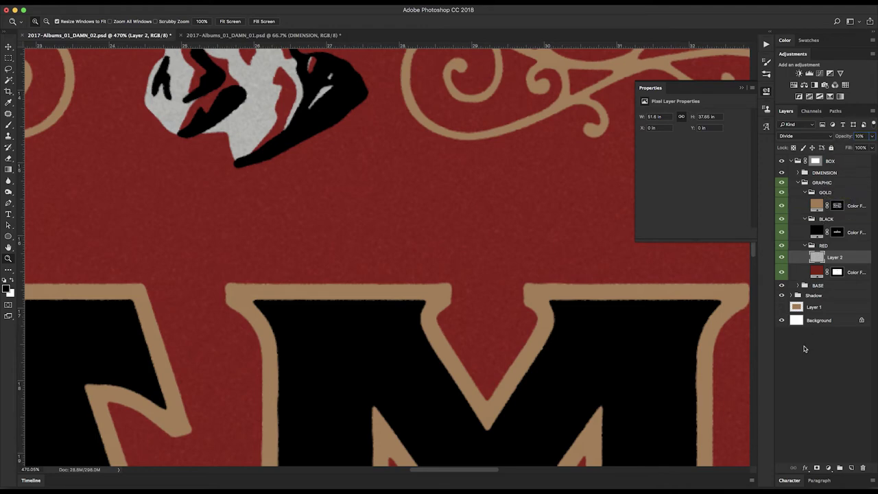
{"action": "key", "text": "shift+Up"}
{"action": "left_click", "coordinate": [840, 391]}
{"action": "key", "text": "ctrl+0"}
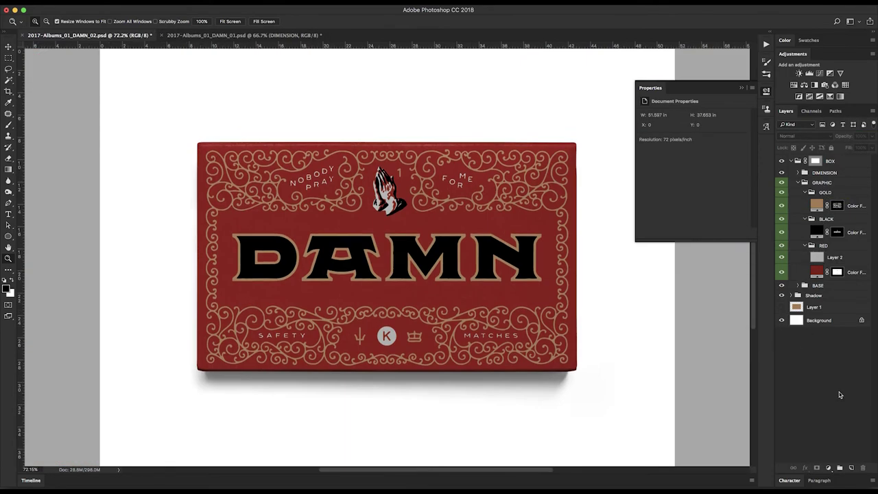
Set the red Color Fill 1 layer to Darken blending and view at 100%.
{"action": "left_click", "coordinate": [857, 262]}
{"action": "left_click", "coordinate": [859, 135]}
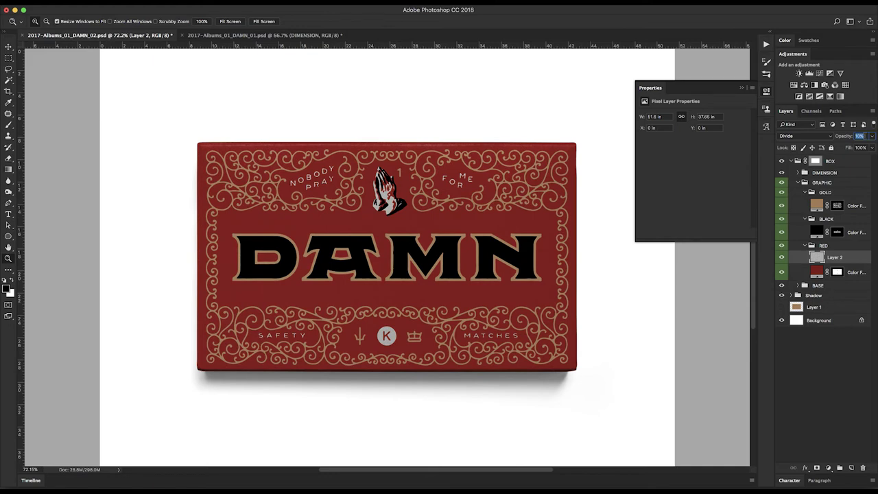
{"action": "left_click", "coordinate": [843, 366]}
{"action": "left_click", "coordinate": [855, 272]}
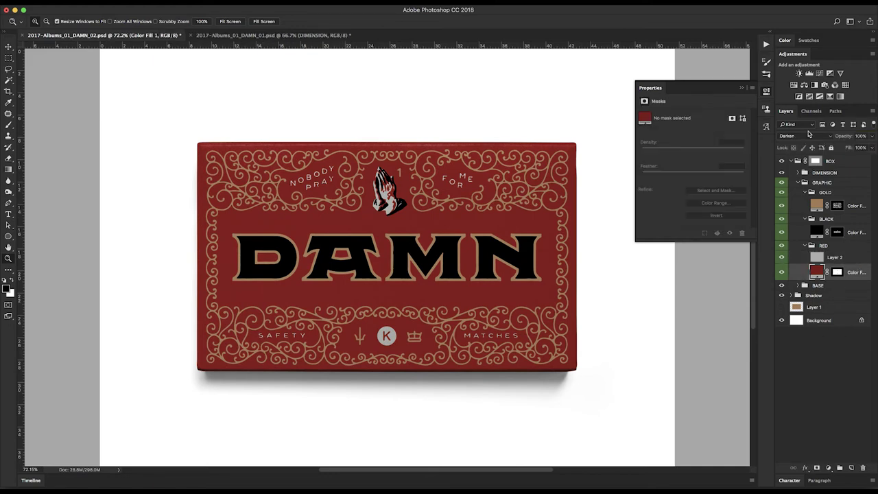
{"action": "left_click", "coordinate": [800, 136]}
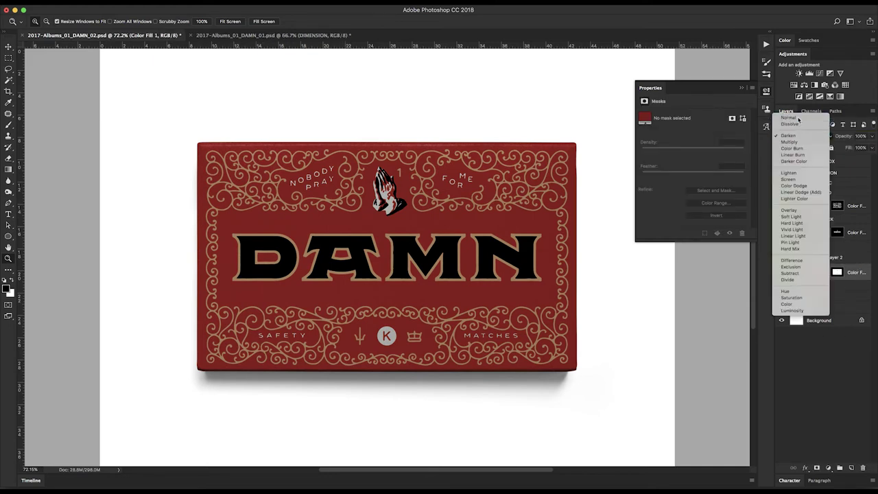
{"action": "left_click", "coordinate": [800, 119]}
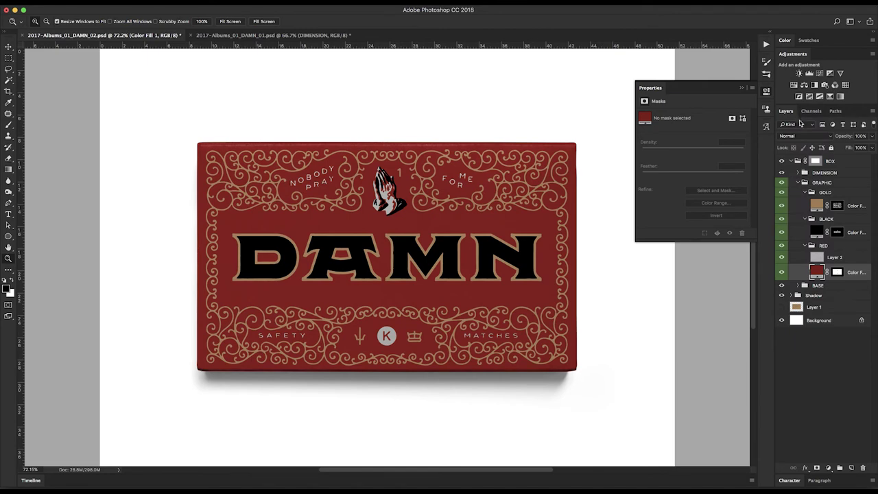
{"action": "left_click", "coordinate": [800, 136]}
{"action": "left_click", "coordinate": [802, 155]}
{"action": "left_click", "coordinate": [839, 365]}
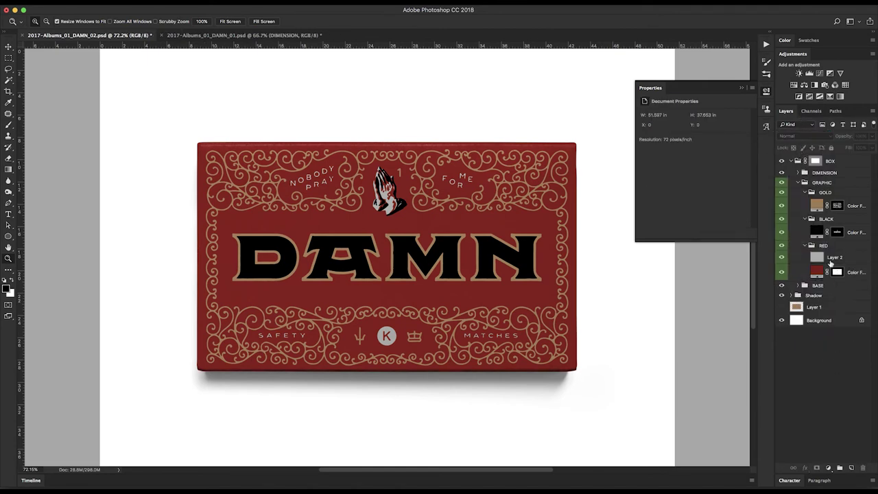
{"action": "key", "text": "super+1"}
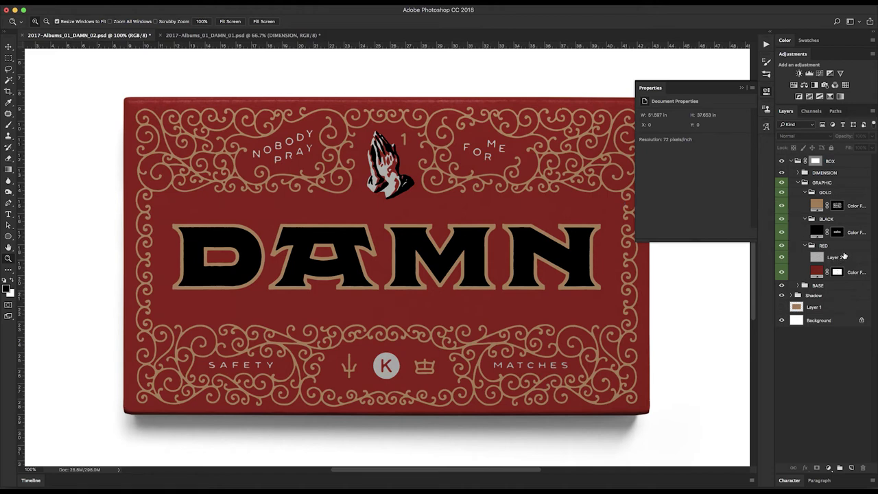
Pick dark brown 2e2521 for the BLACK group's lettering Color Fill.
{"action": "left_click", "coordinate": [816, 233]}
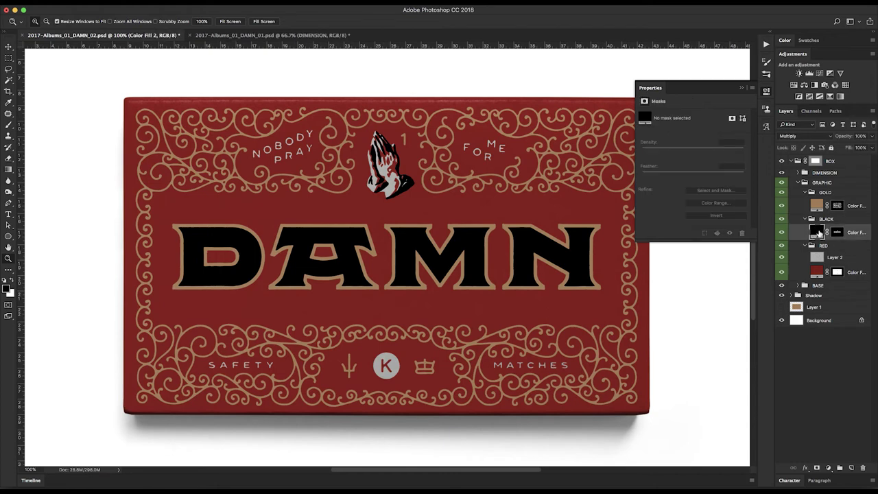
{"action": "double_click", "coordinate": [816, 231]}
{"action": "left_click_drag", "start_coordinate": [529, 369], "coordinate": [541, 364]}
{"action": "left_click", "coordinate": [630, 380]}
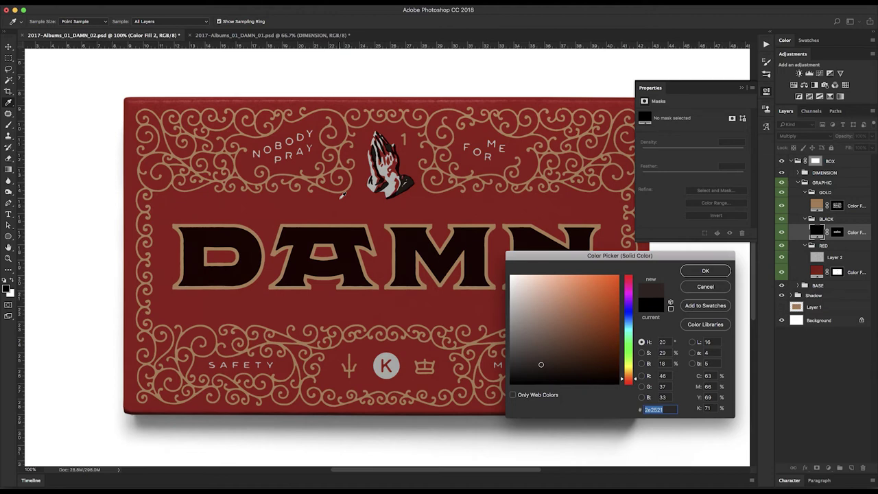
Confirm the 2e2521 lettering colour, compare against DAMN_01, then return to DAMN_02.
{"action": "key", "text": "Return"}
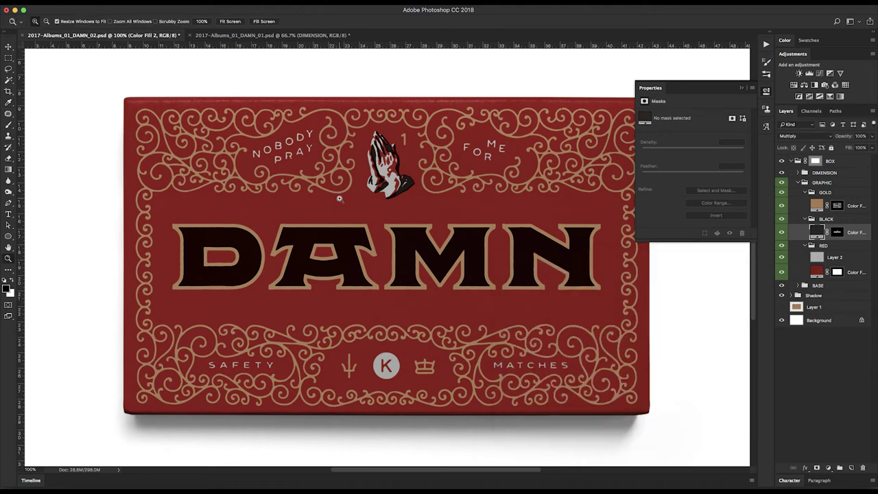
{"action": "left_click", "coordinate": [265, 35]}
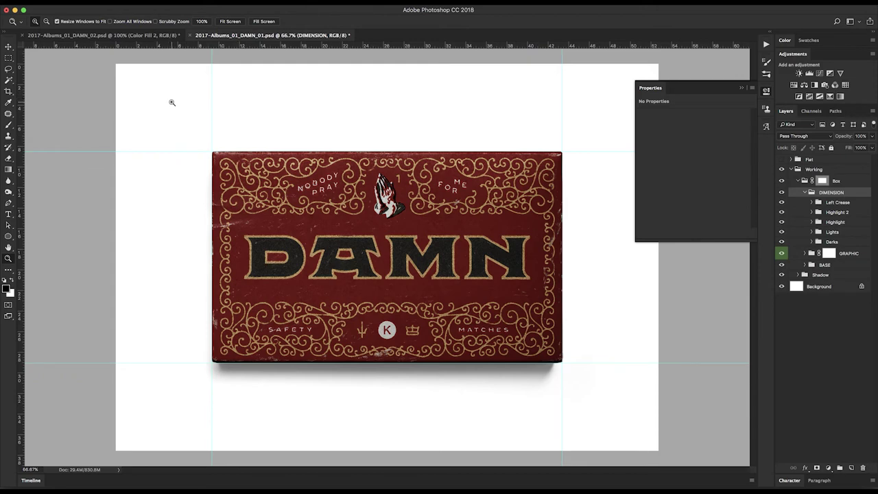
{"action": "left_click", "coordinate": [148, 35]}
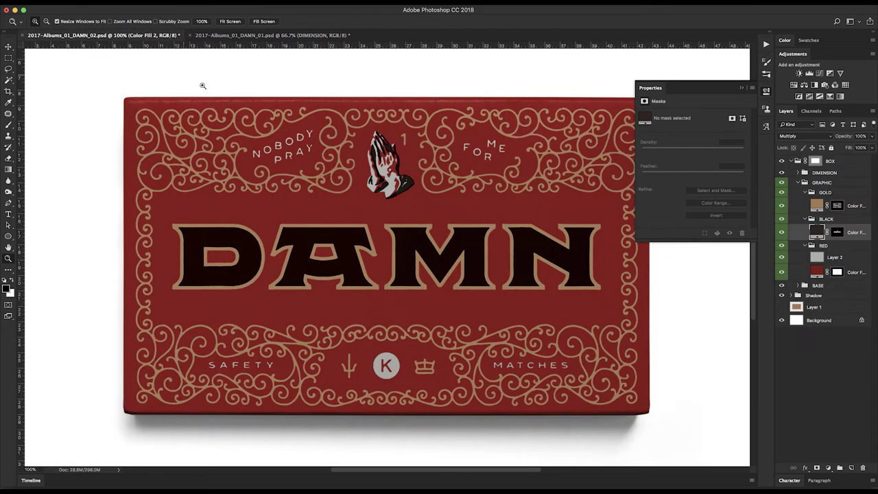
Cut the DAMN lettering selection out of the red fill's mask and check by toggling BLACK.
{"action": "left_click", "coordinate": [836, 234], "text": "ctrl"}
{"action": "key", "text": "m"}
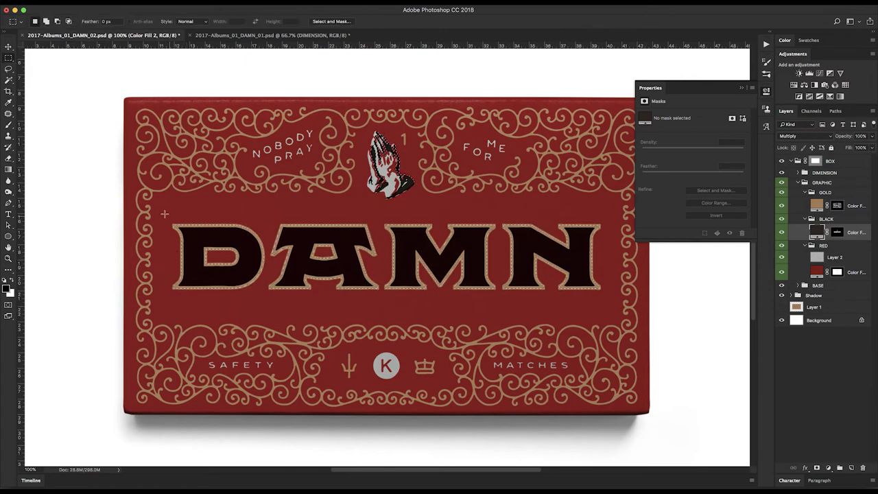
{"action": "left_click_drag", "start_coordinate": [152, 214], "coordinate": [608, 297]}
{"action": "left_click", "coordinate": [839, 272]}
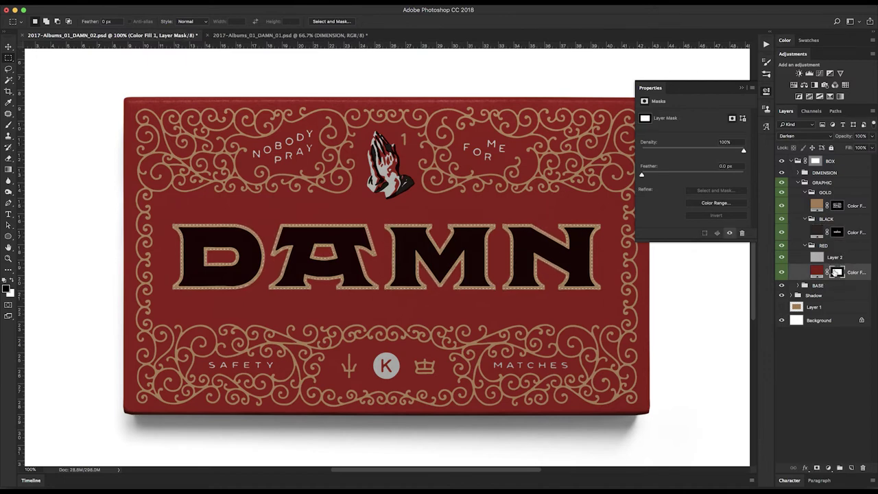
{"action": "key", "text": "alt+BackSpace"}
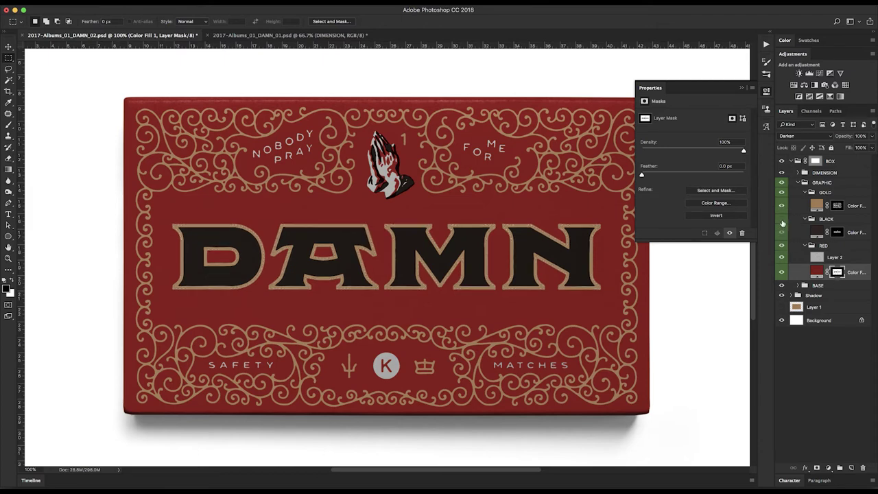
{"action": "left_click", "coordinate": [783, 226]}
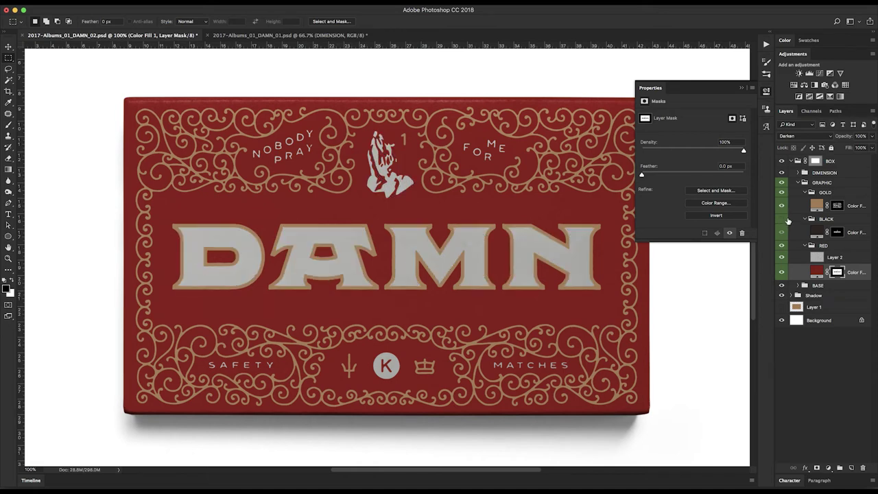
{"action": "left_click", "coordinate": [781, 218]}
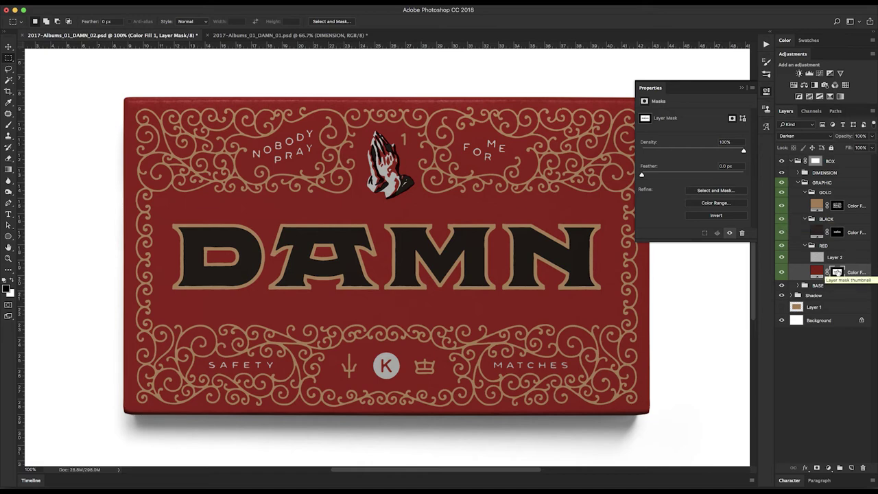
Select the RED group's noise layer and start renaming it.
{"action": "left_click", "coordinate": [859, 233]}
{"action": "left_click", "coordinate": [837, 258]}
{"action": "double_click", "coordinate": [835, 258]}
Name the layer Noise and duplicate it into the BLACK group.
{"action": "type", "text": "Noise"}
{"action": "key", "text": "Return"}
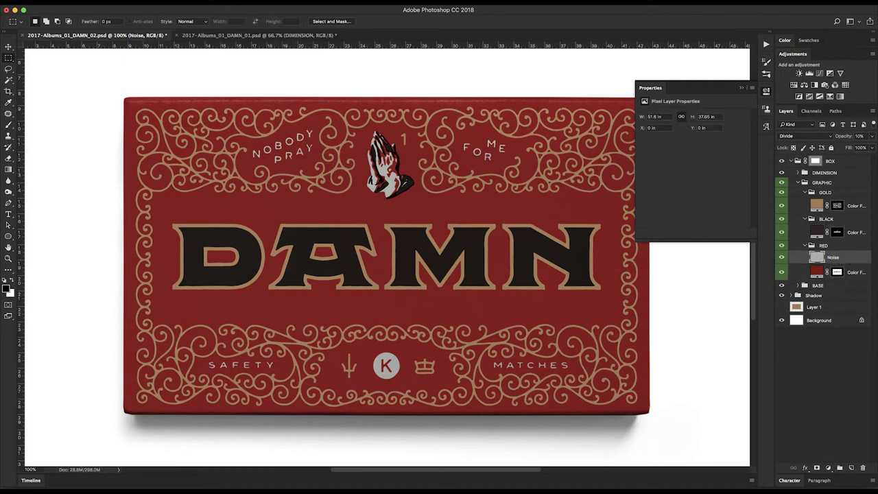
{"action": "left_click_drag", "start_coordinate": [853, 258], "coordinate": [857, 234]}
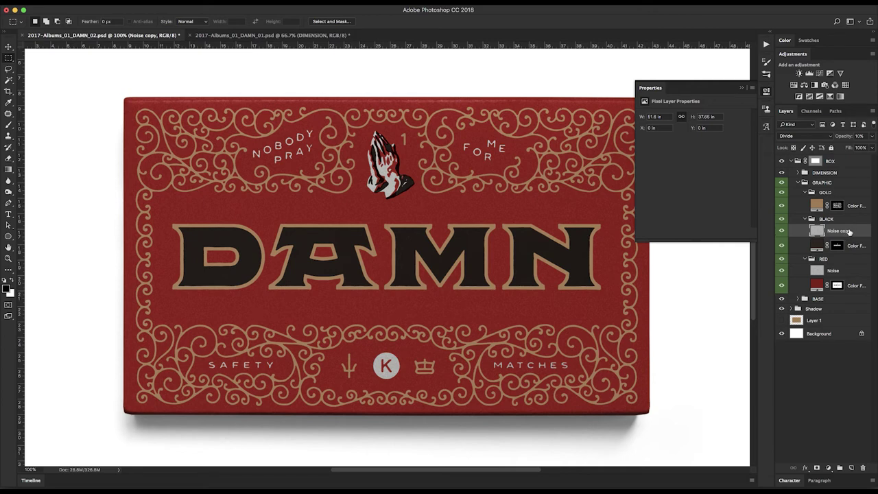
{"action": "left_click", "coordinate": [782, 231]}
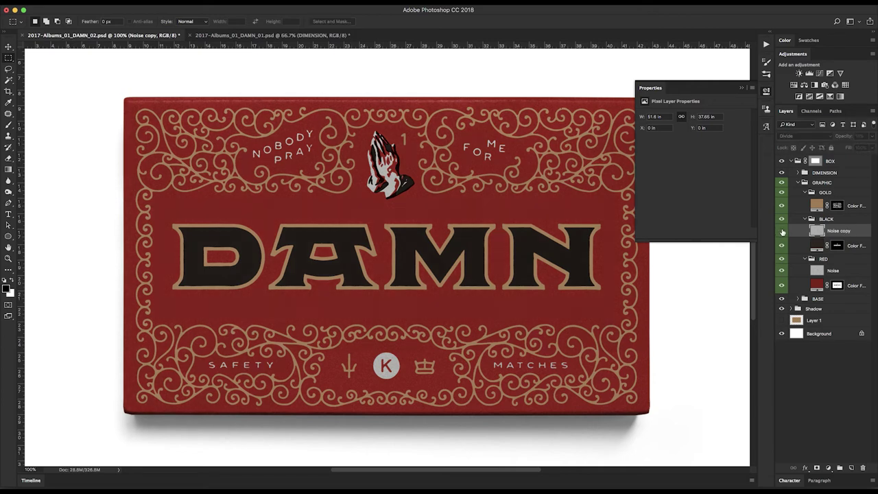
{"action": "left_click", "coordinate": [783, 232]}
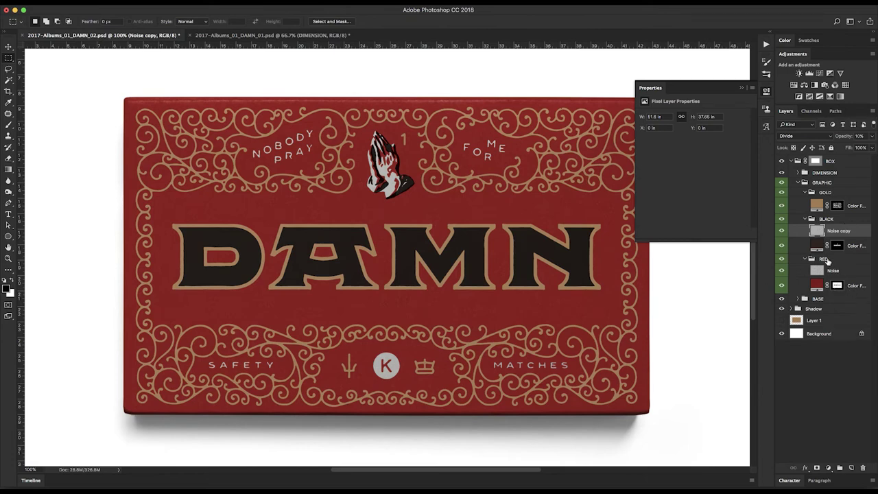
Reposition the Noise copy and clip it to the BLACK lettering's Color Fill.
{"action": "left_click", "coordinate": [829, 261]}
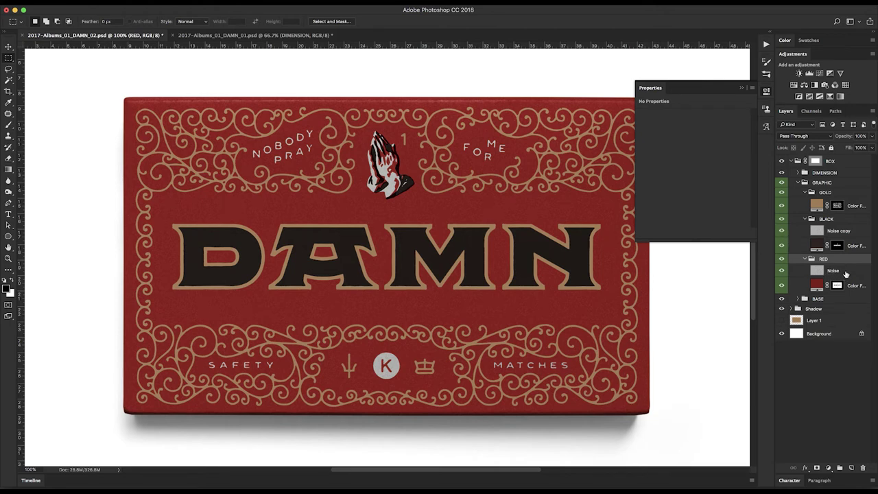
{"action": "left_click", "coordinate": [842, 275]}
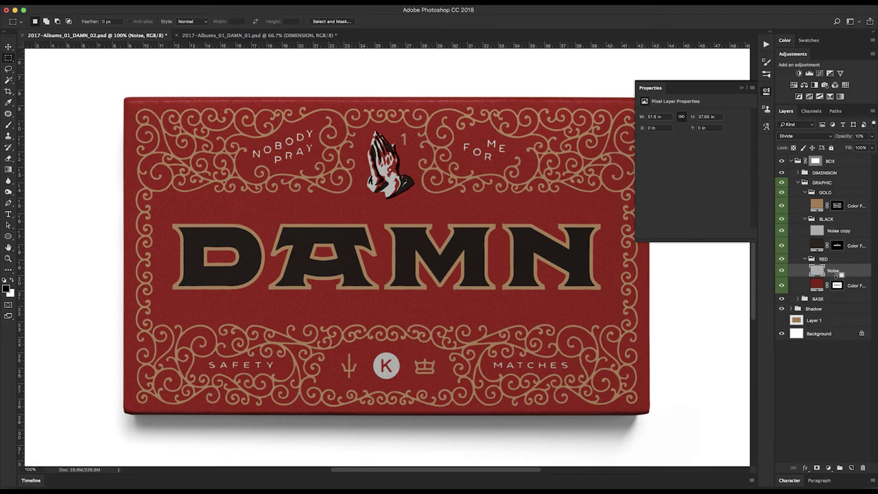
{"action": "left_click_drag", "start_coordinate": [837, 283], "coordinate": [836, 273]}
{"action": "left_click_drag", "start_coordinate": [851, 234], "coordinate": [849, 242]}
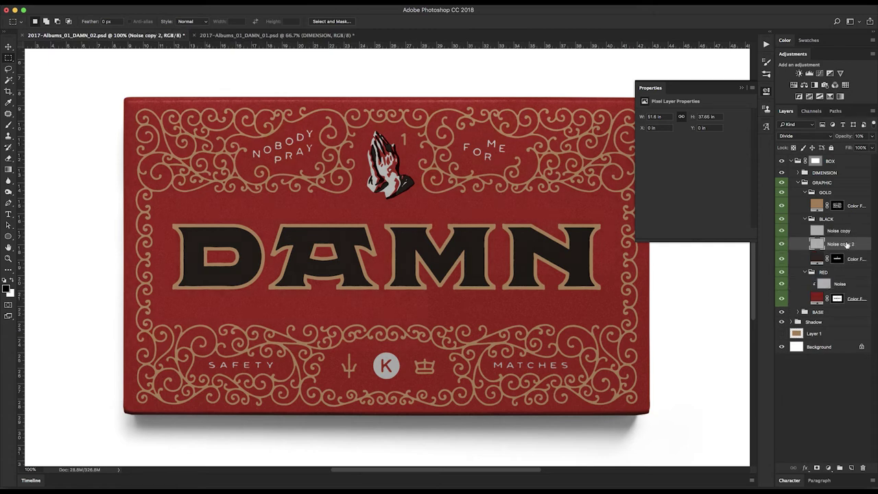
{"action": "left_click", "coordinate": [836, 238], "text": "alt"}
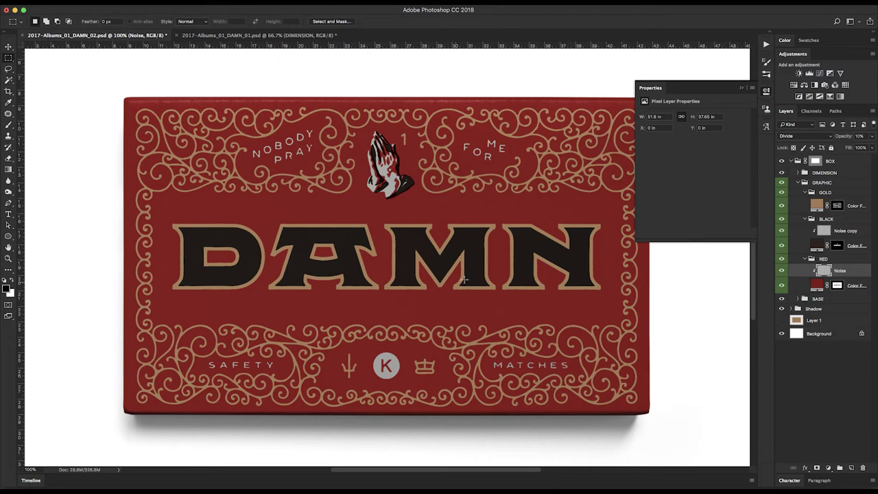
Set the clipped Noise copy to 30% opacity and inspect the MN letters up close.
{"action": "left_click", "coordinate": [845, 231]}
{"action": "left_click", "coordinate": [872, 137]}
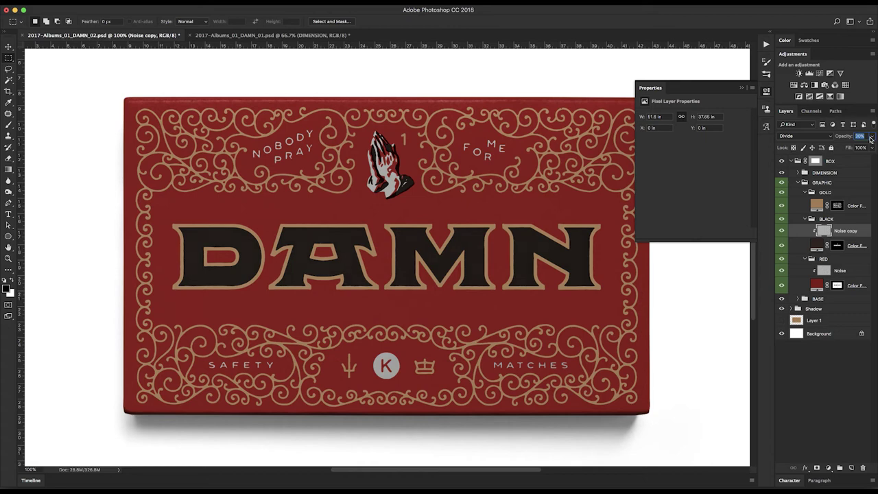
{"action": "left_click", "coordinate": [834, 384]}
{"action": "key", "text": "z"}
{"action": "left_click_drag", "start_coordinate": [474, 203], "coordinate": [569, 306]}
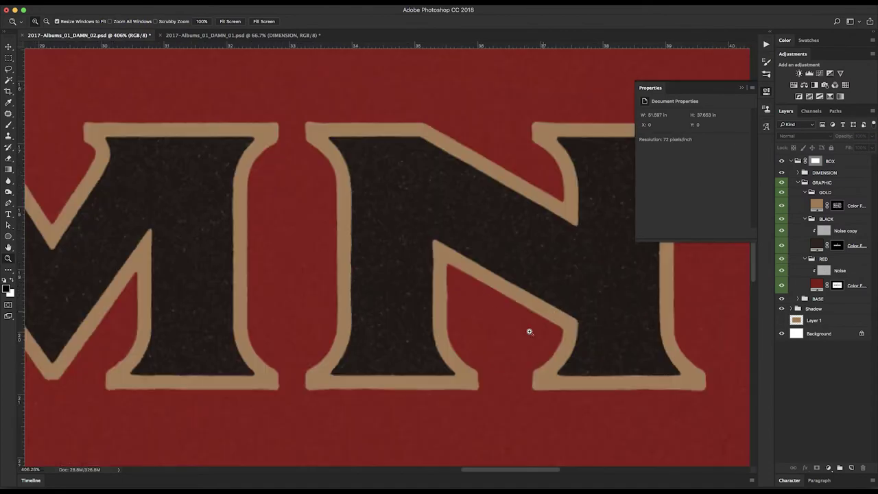
{"action": "key", "text": "super+0"}
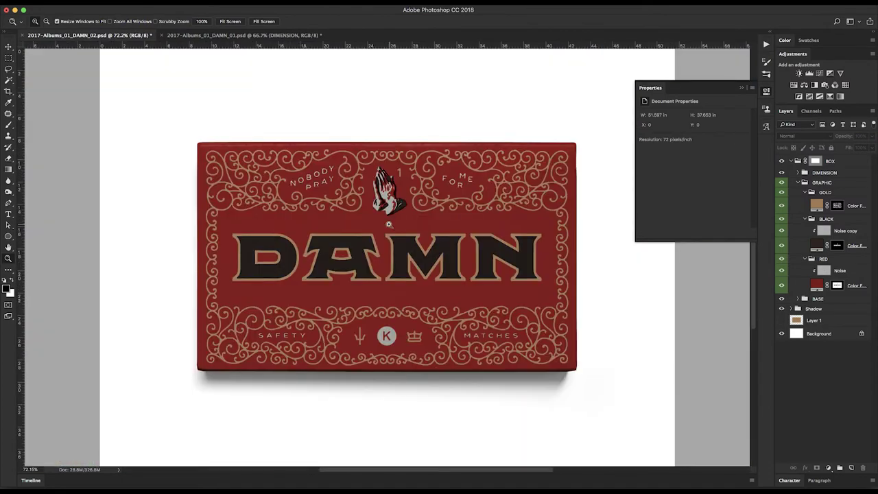
{"action": "key", "text": "super+1"}
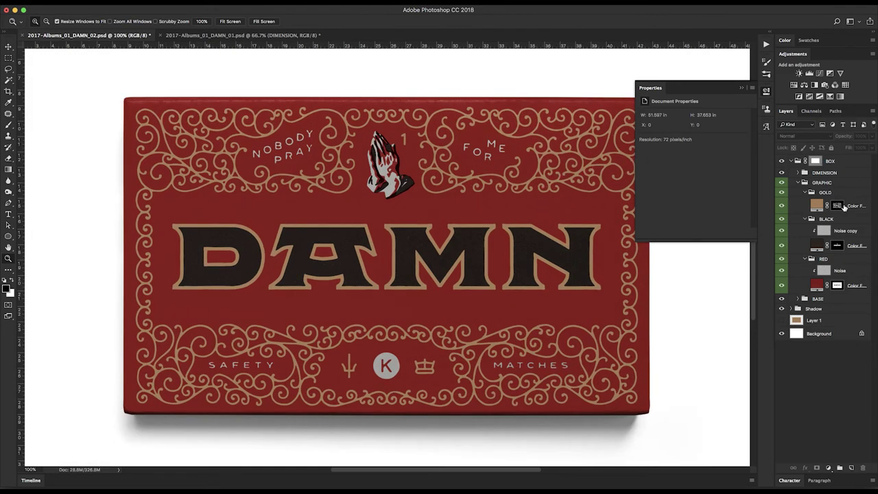
Copy the lettering's noise layer into the GOLD group and clip it to the gold fill.
{"action": "left_click_drag", "start_coordinate": [858, 234], "coordinate": [851, 206]}
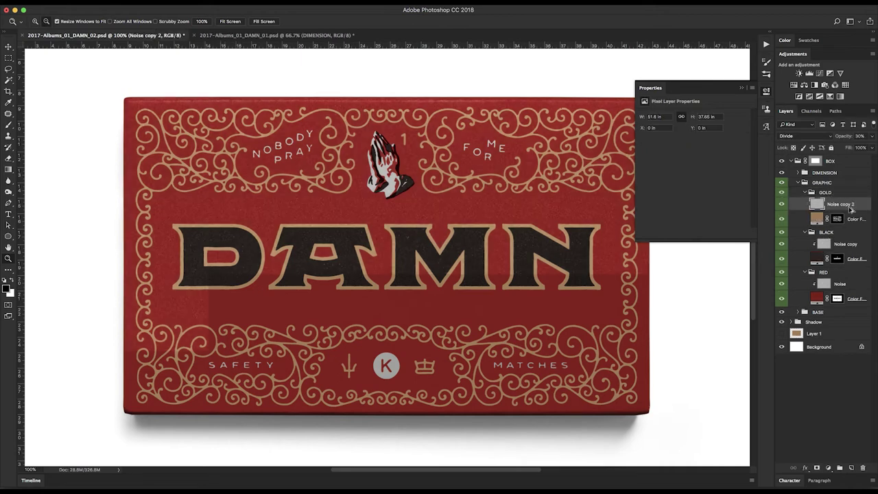
{"action": "left_click", "coordinate": [853, 210], "text": "alt"}
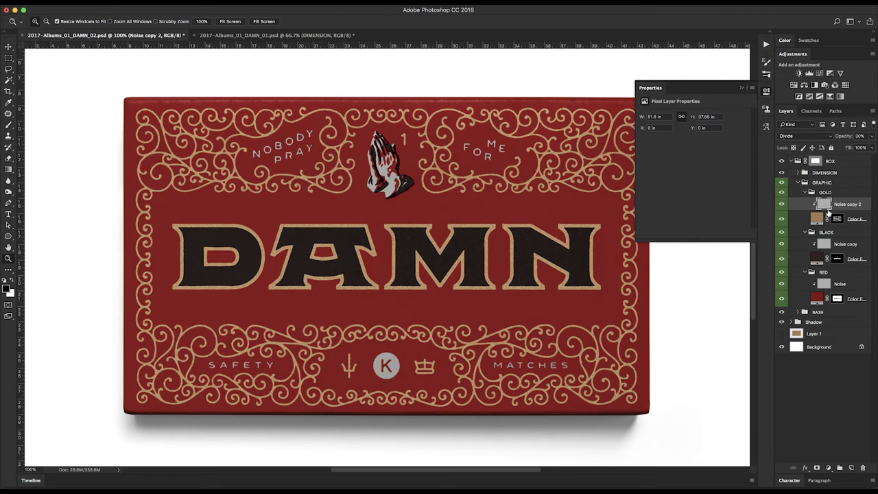
{"action": "left_click", "coordinate": [872, 138]}
{"action": "key", "text": "Return"}
Rename the gold noise layer and the BLACK group's noise copy both to Noise.
{"action": "left_click", "coordinate": [861, 203]}
{"action": "left_click", "coordinate": [855, 205]}
{"action": "type", "text": "Noise"}
{"action": "key", "text": "Return"}
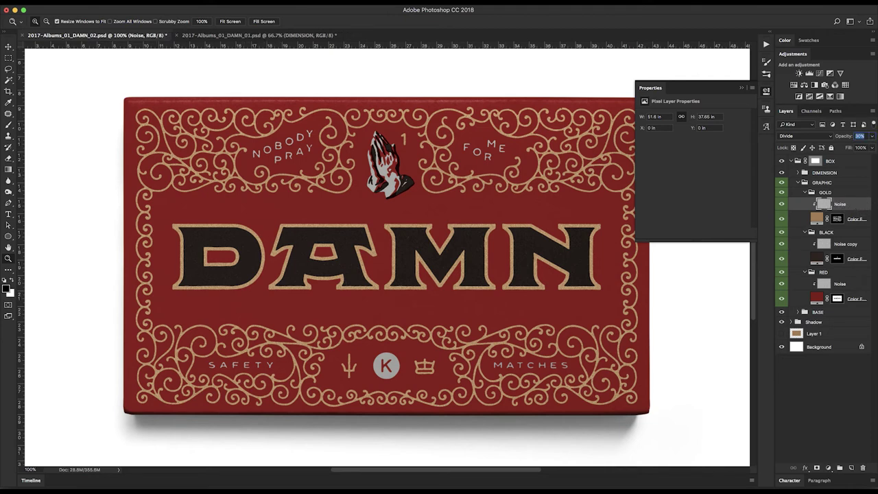
{"action": "left_click", "coordinate": [844, 247]}
{"action": "double_click", "coordinate": [845, 244]}
{"action": "double_click", "coordinate": [852, 245]}
{"action": "key", "text": "BackSpace"}
{"action": "key", "text": "BackSpace"}
{"action": "key", "text": "Return"}
Duplicate the gold Noise layer, undo it, and bring up the DAMN_01 reference.
{"action": "left_click", "coordinate": [852, 204]}
{"action": "key", "text": "super+j"}
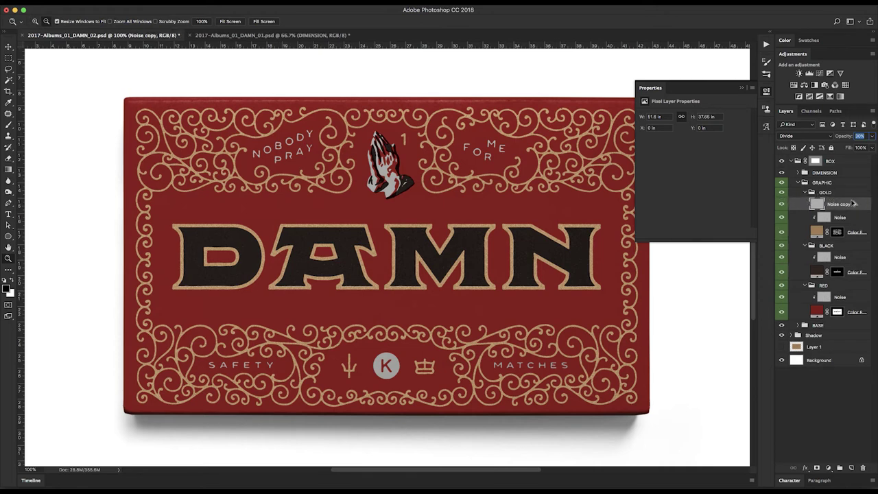
{"action": "key", "text": "super+z"}
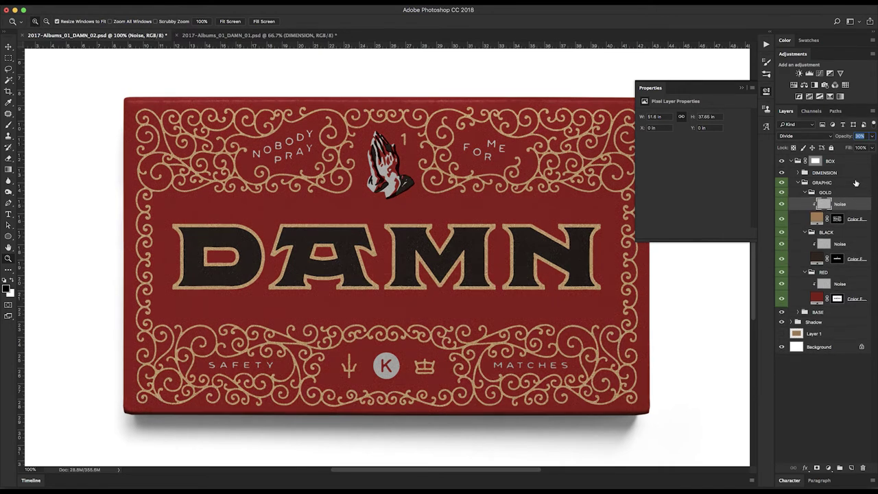
{"action": "left_click", "coordinate": [240, 35]}
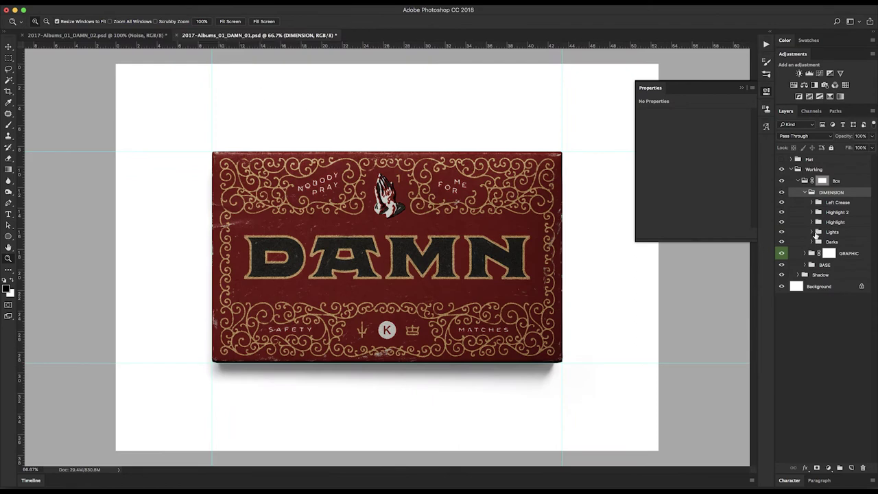
In DAMN_01, toggle DIMENSION shading and expand GRAPHIC and Gold to inspect their layers.
{"action": "left_click", "coordinate": [805, 192]}
{"action": "left_click", "coordinate": [782, 193]}
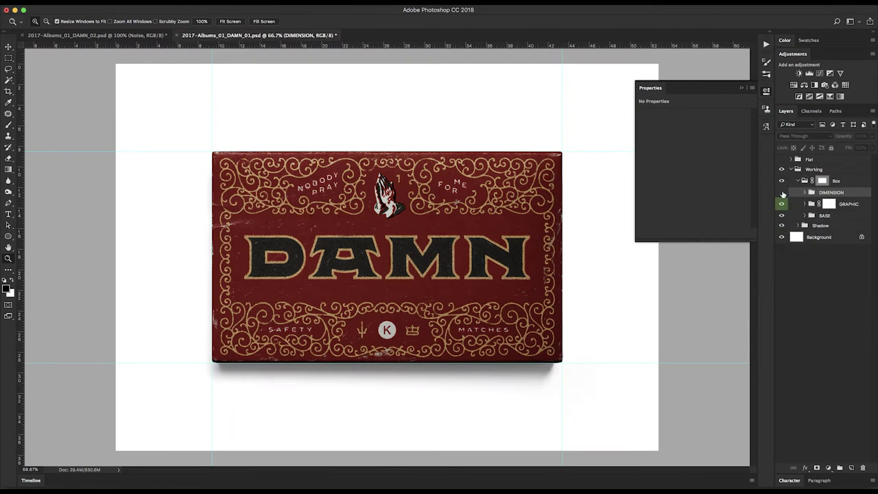
{"action": "left_click", "coordinate": [783, 193]}
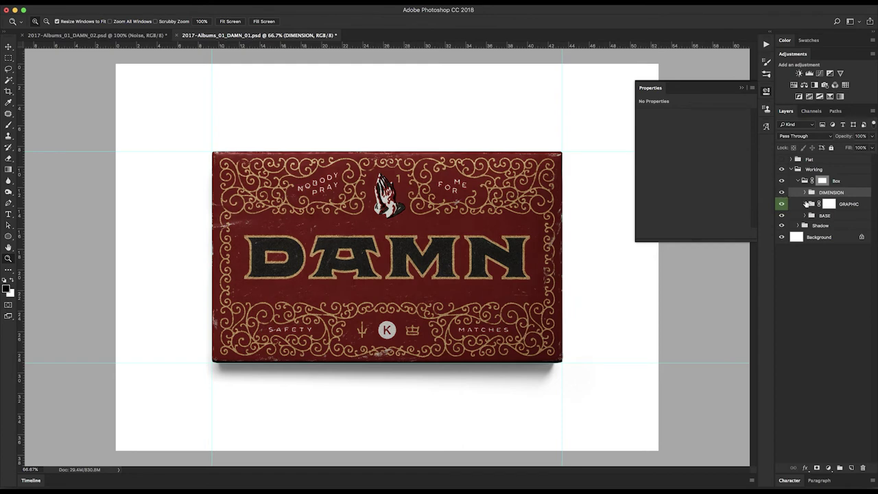
{"action": "left_click", "coordinate": [806, 204]}
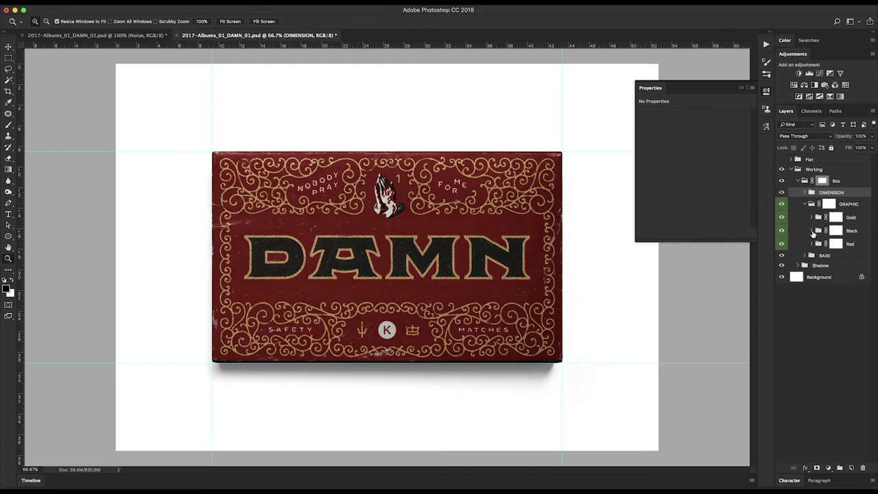
{"action": "left_click", "coordinate": [812, 217]}
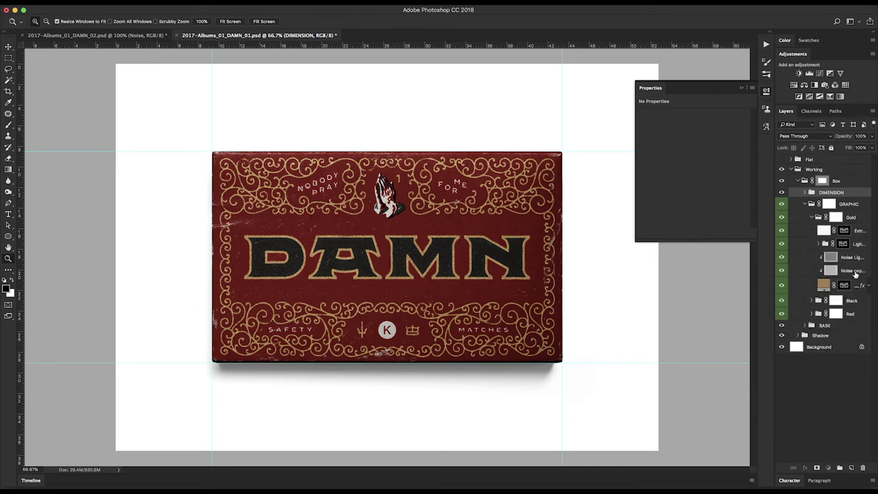
{"action": "left_click", "coordinate": [832, 271]}
{"action": "left_click", "coordinate": [820, 244]}
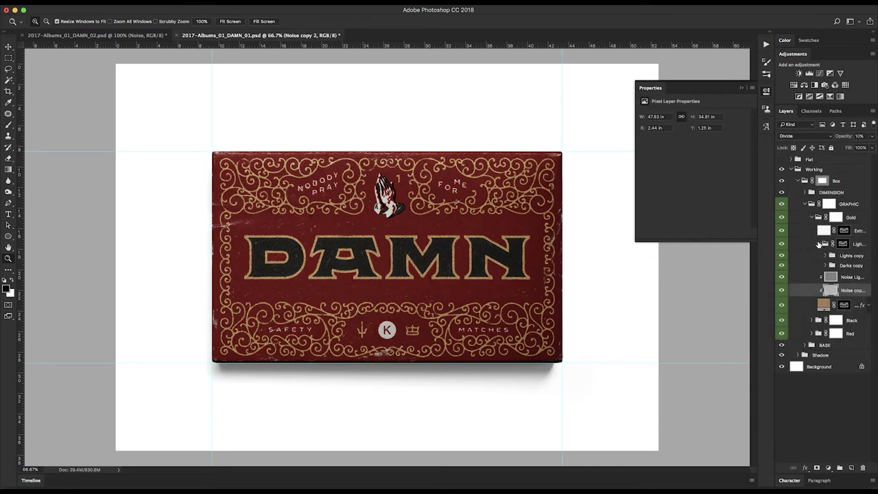
{"action": "left_click", "coordinate": [826, 266]}
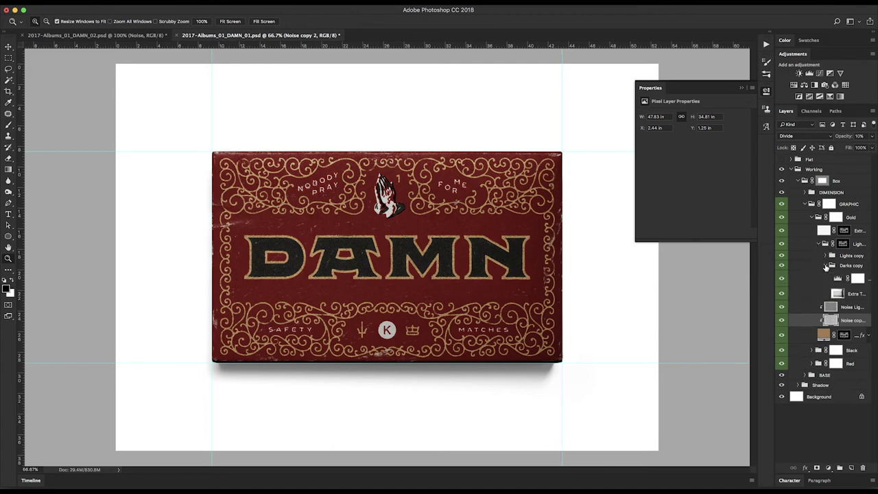
{"action": "left_click", "coordinate": [826, 266]}
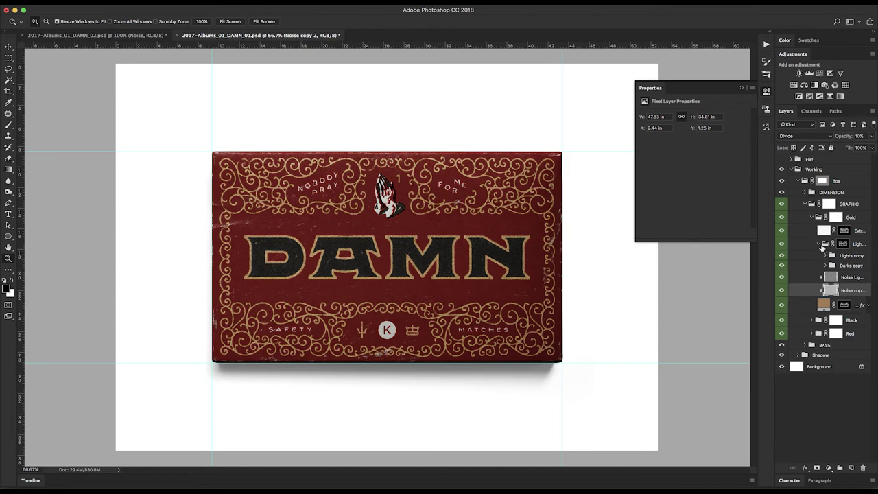
{"action": "left_click", "coordinate": [824, 245]}
Inspect the Extra Texture layer and its mask and the gold noise layers, then return to DAMN_02.
{"action": "left_click", "coordinate": [843, 232]}
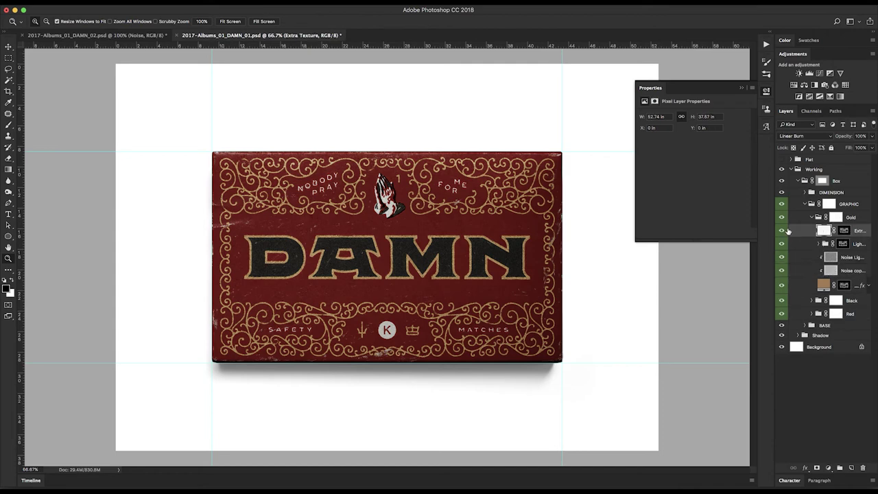
{"action": "left_click", "coordinate": [783, 231]}
{"action": "left_click", "coordinate": [783, 232]}
{"action": "left_click", "coordinate": [844, 231]}
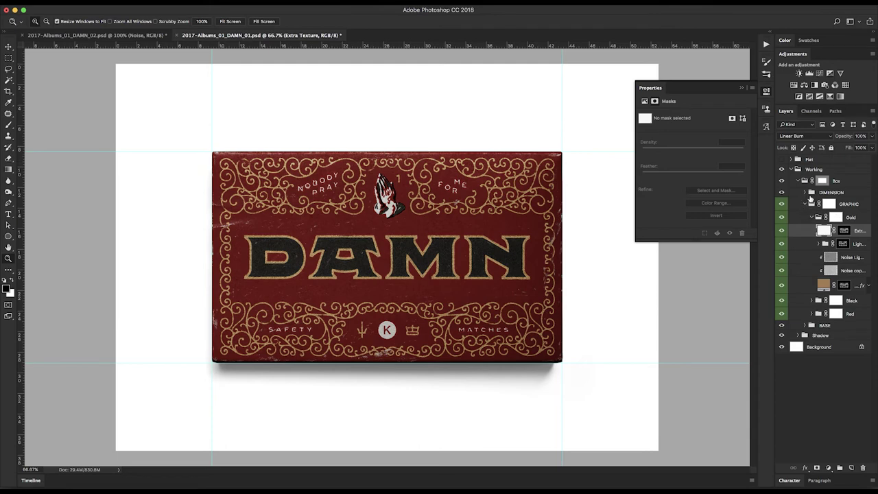
{"action": "left_click", "coordinate": [855, 259]}
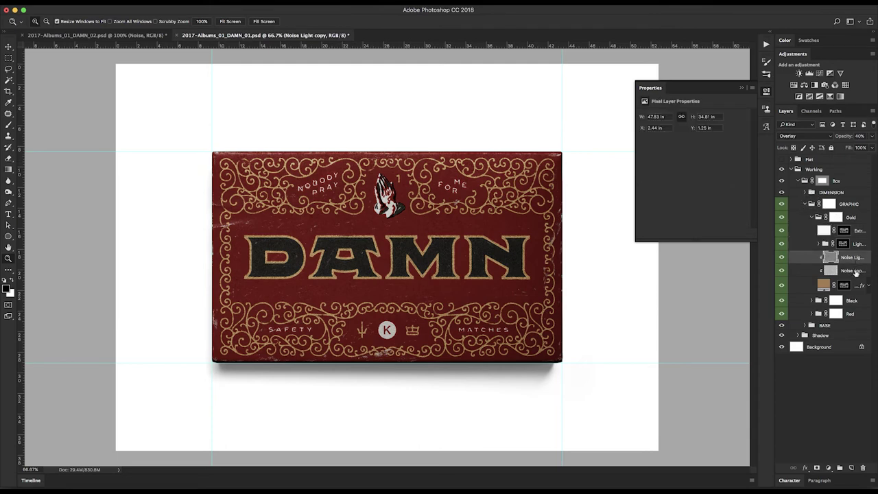
{"action": "left_click", "coordinate": [856, 272]}
{"action": "left_click", "coordinate": [857, 260]}
{"action": "left_click", "coordinate": [855, 269]}
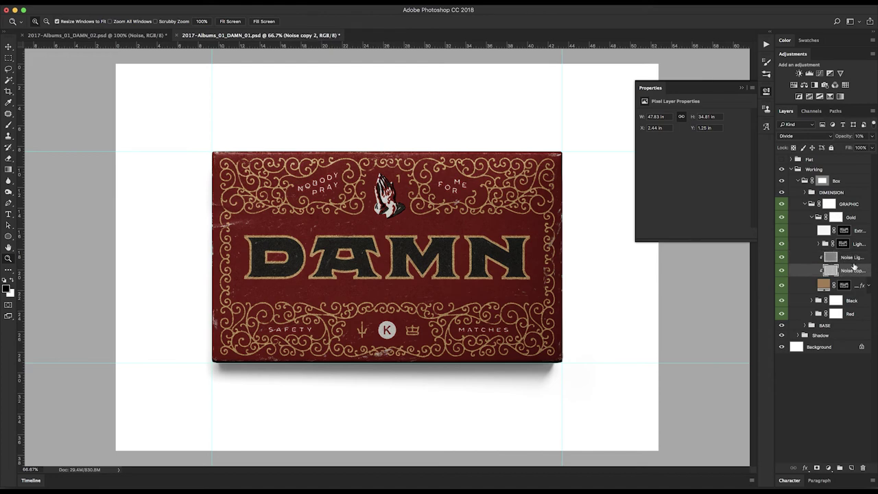
{"action": "left_click", "coordinate": [855, 258]}
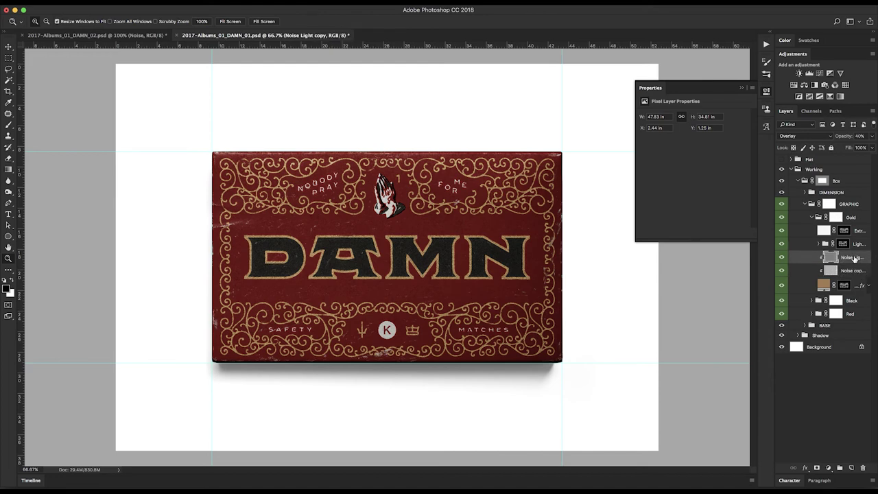
{"action": "left_click", "coordinate": [124, 35]}
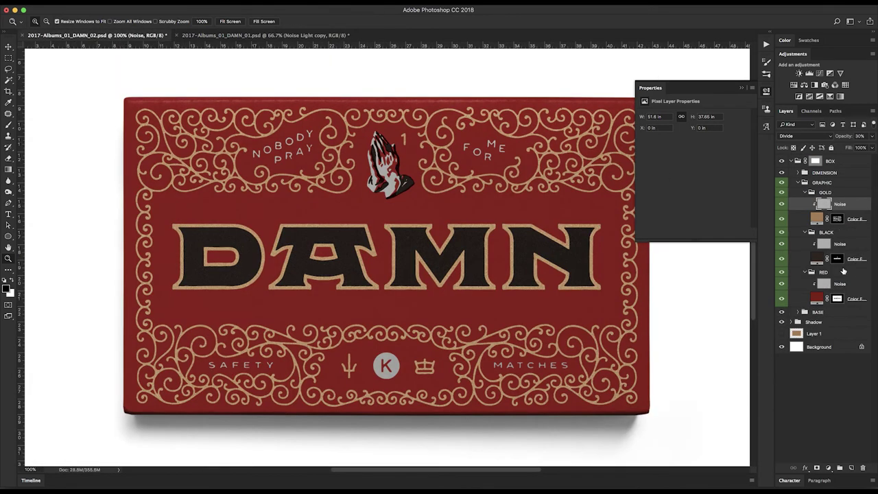
Duplicate the gold Noise layer and blend the copy in Color Burn at 30% opacity.
{"action": "left_click_drag", "start_coordinate": [855, 207], "coordinate": [850, 204]}
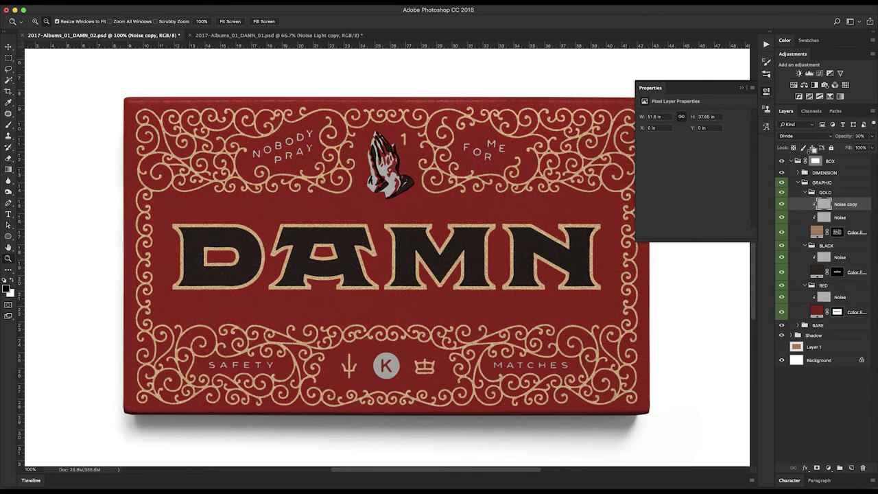
{"action": "left_click", "coordinate": [798, 136]}
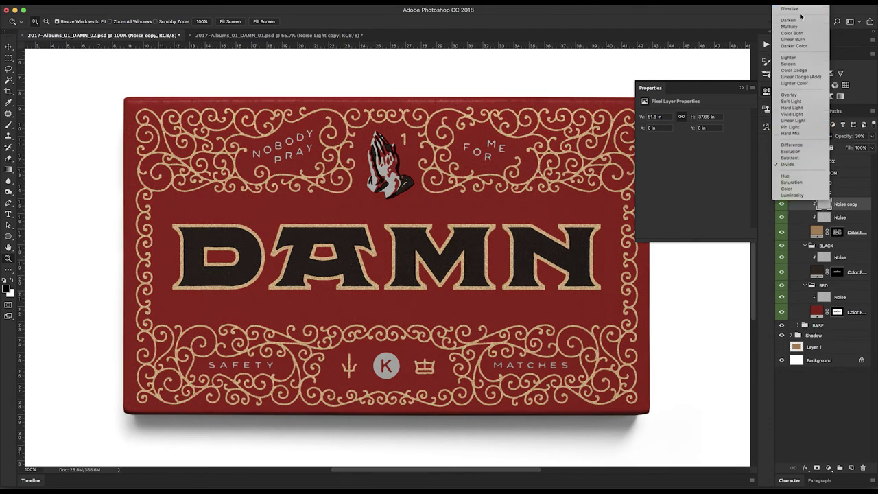
{"action": "left_click", "coordinate": [801, 28]}
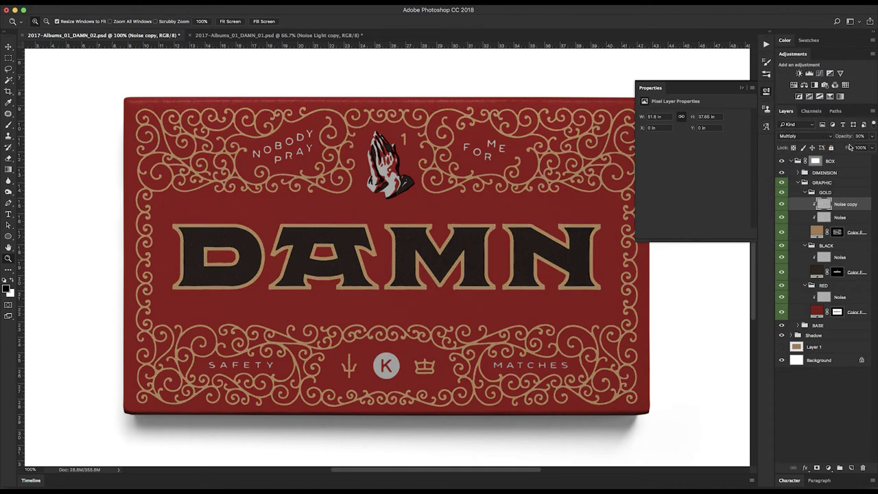
{"action": "left_click_drag", "start_coordinate": [844, 136], "coordinate": [876, 137]}
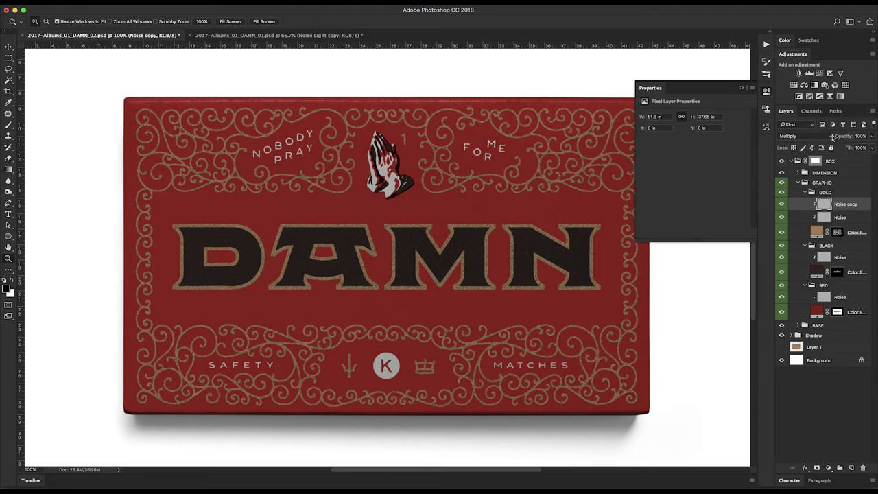
{"action": "left_click", "coordinate": [861, 135]}
{"action": "type", "text": "20"}
{"action": "key", "text": "Return"}
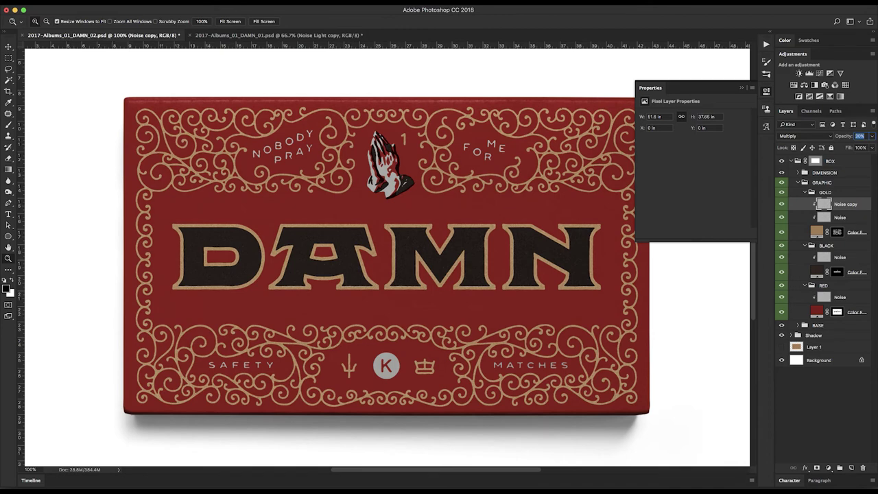
{"action": "left_click", "coordinate": [827, 136]}
{"action": "left_click", "coordinate": [810, 145]}
{"action": "left_click", "coordinate": [784, 205]}
{"action": "left_click", "coordinate": [784, 204]}
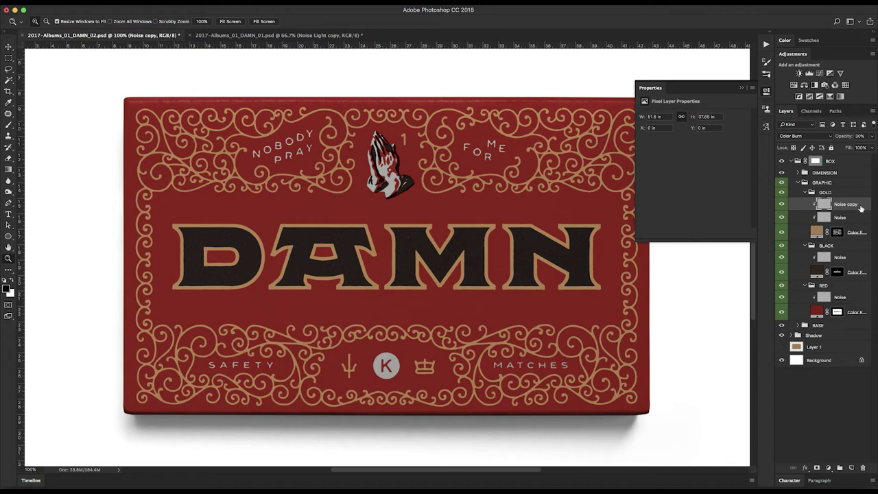
Rotate the Noise copy about -165° with Free Transform, then return the view to 100%.
{"action": "key", "text": "super+minus"}
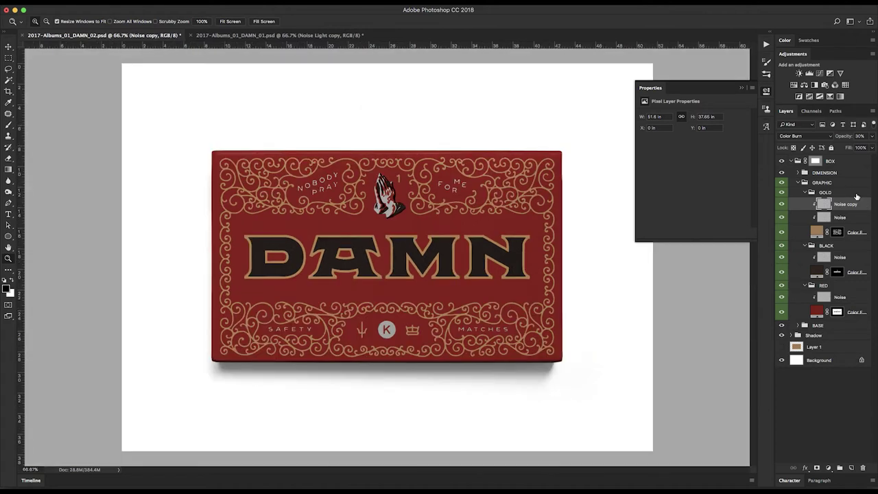
{"action": "key", "text": "v"}
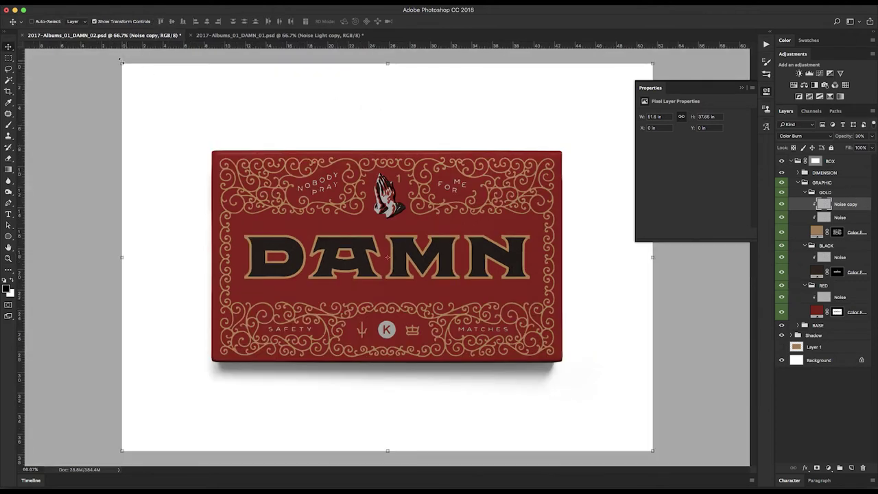
{"action": "left_click_drag", "start_coordinate": [116, 59], "coordinate": [545, 430]}
{"action": "key", "text": "Return"}
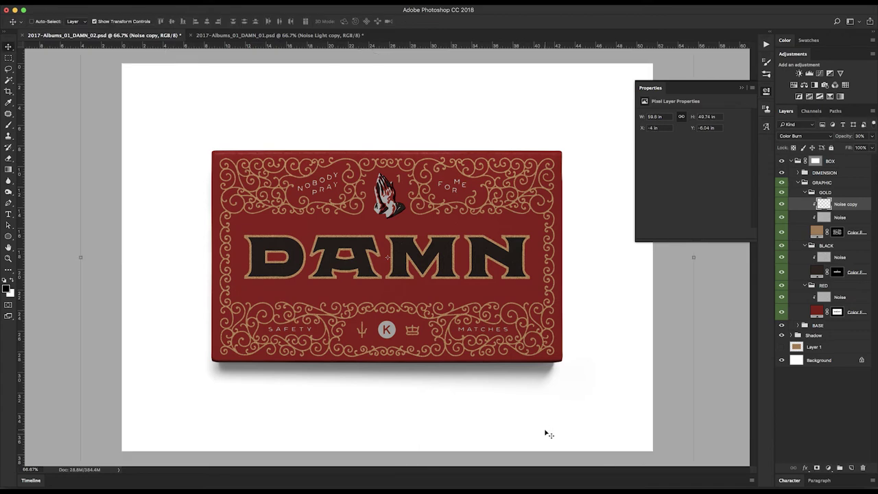
{"action": "key", "text": "ctrl+1"}
{"action": "key", "text": "ctrl+h"}
{"action": "left_click", "coordinate": [782, 204]}
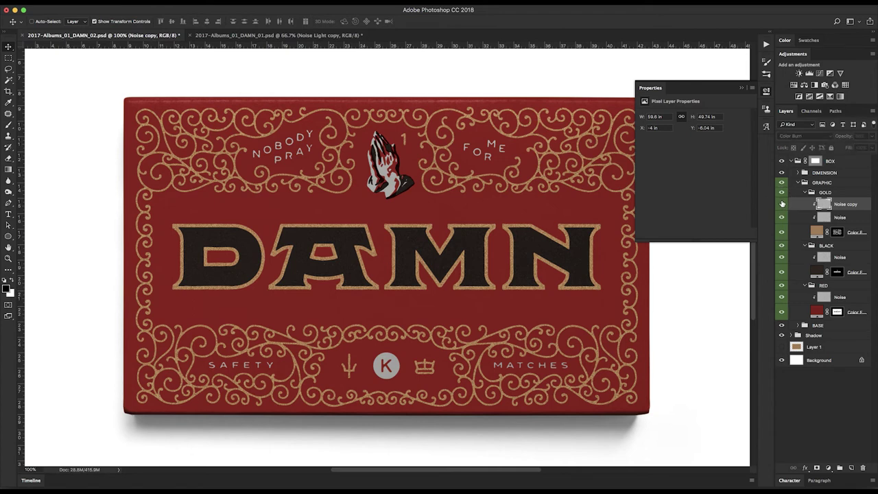
Show the rotated noise layer again and compare the DAMN_01 and DAMN_02 documents.
{"action": "left_click", "coordinate": [783, 204]}
{"action": "left_click", "coordinate": [267, 36]}
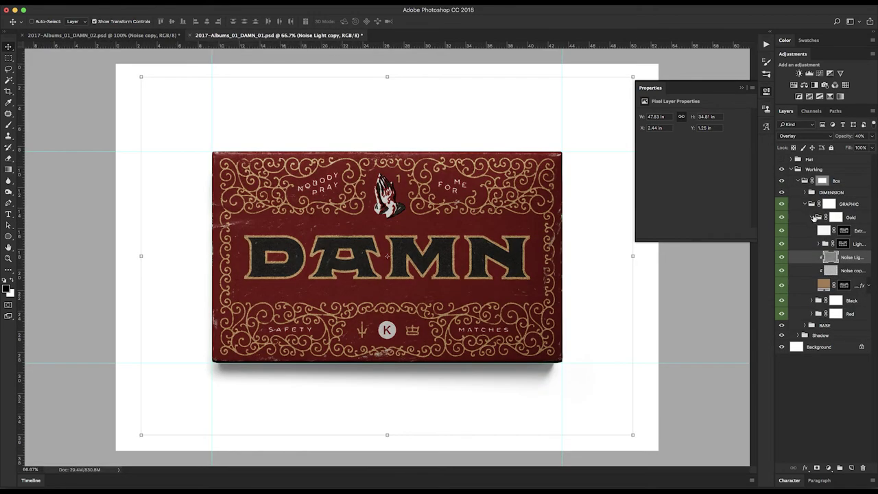
{"action": "left_click", "coordinate": [813, 217]}
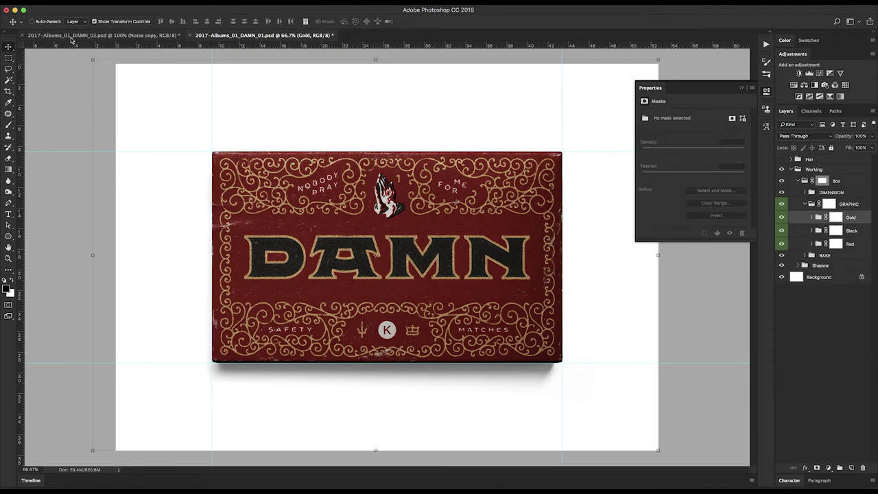
{"action": "left_click", "coordinate": [122, 34]}
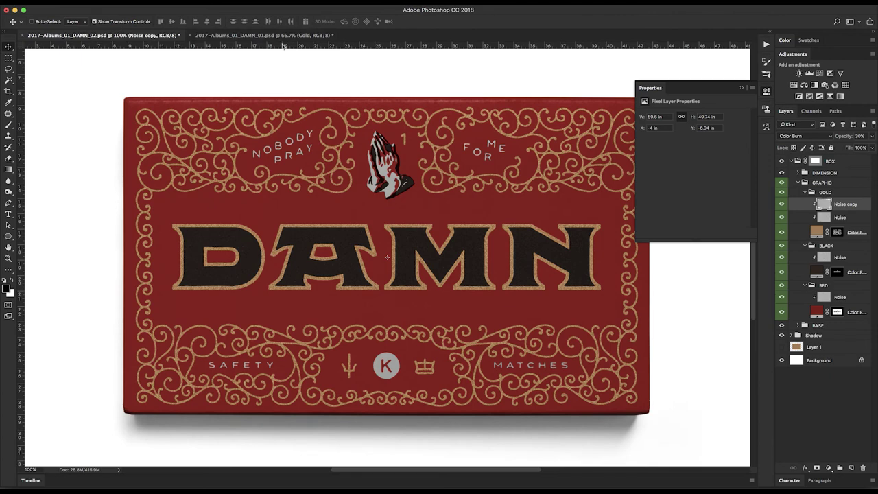
{"action": "left_click", "coordinate": [261, 35]}
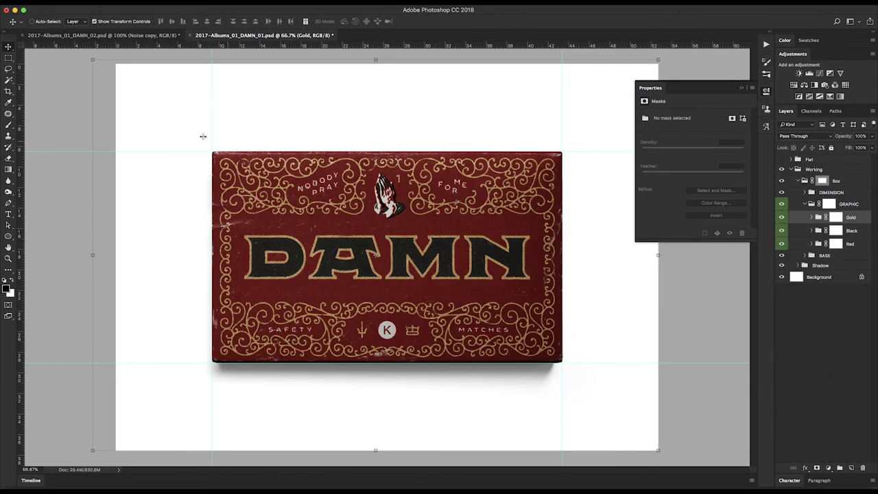
{"action": "left_click", "coordinate": [138, 35]}
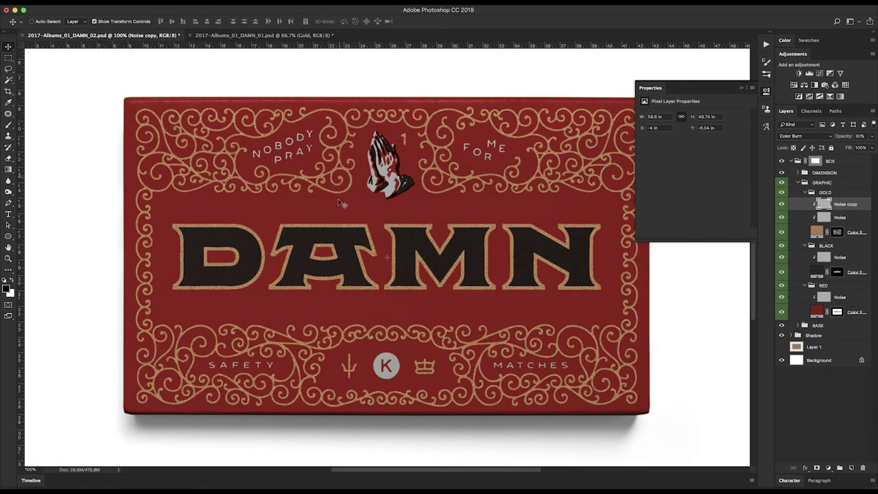
{"action": "left_click", "coordinate": [285, 37]}
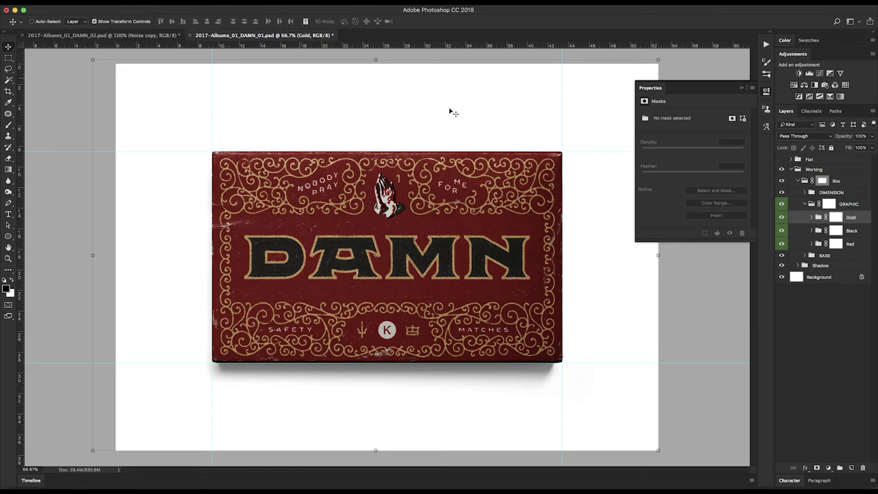
In DAMN_01, expand the Red, Black and Gold groups and select their three Color Fill layers.
{"action": "left_click", "coordinate": [812, 244]}
{"action": "left_click", "coordinate": [859, 274]}
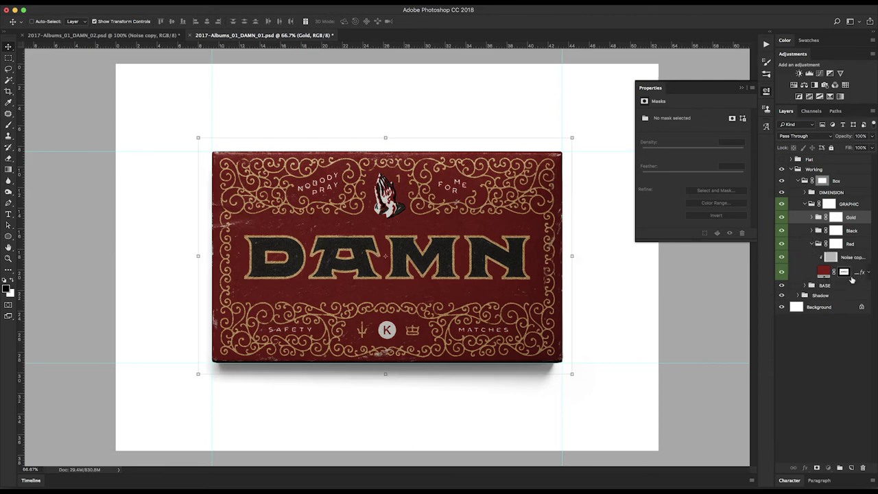
{"action": "left_click", "coordinate": [812, 232]}
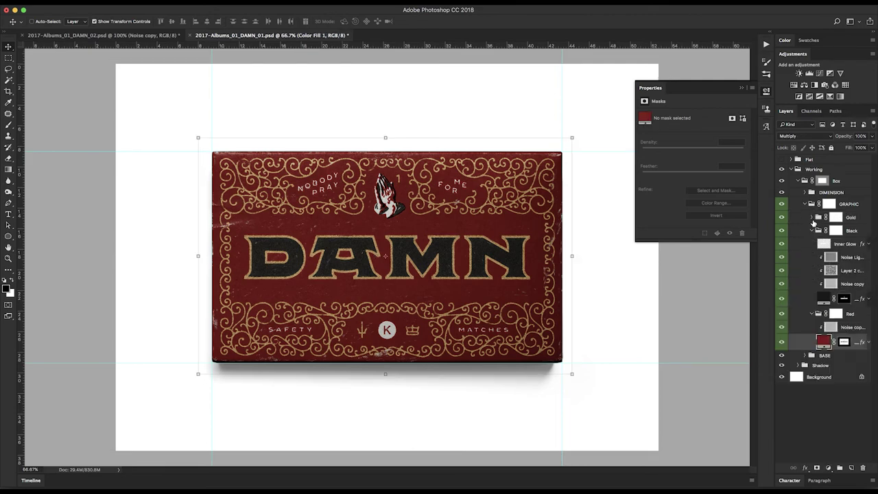
{"action": "left_click", "coordinate": [813, 218]}
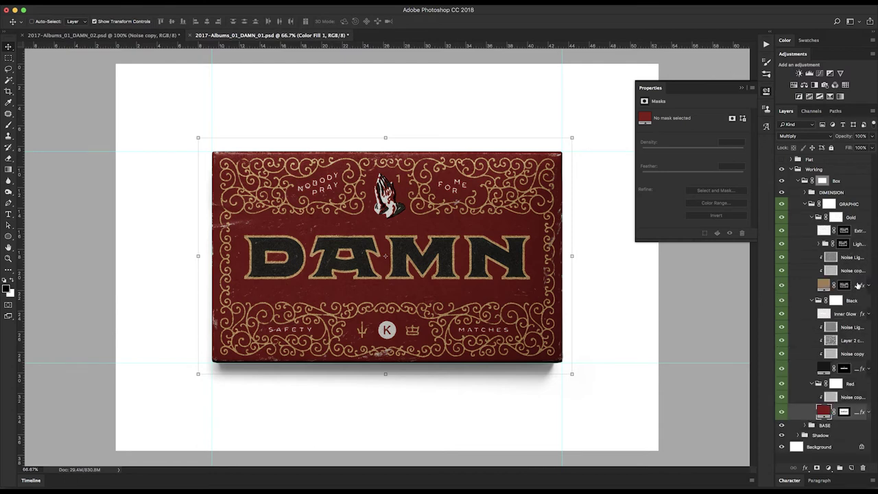
{"action": "left_click", "coordinate": [855, 286]}
{"action": "left_click", "coordinate": [855, 369], "text": "super"}
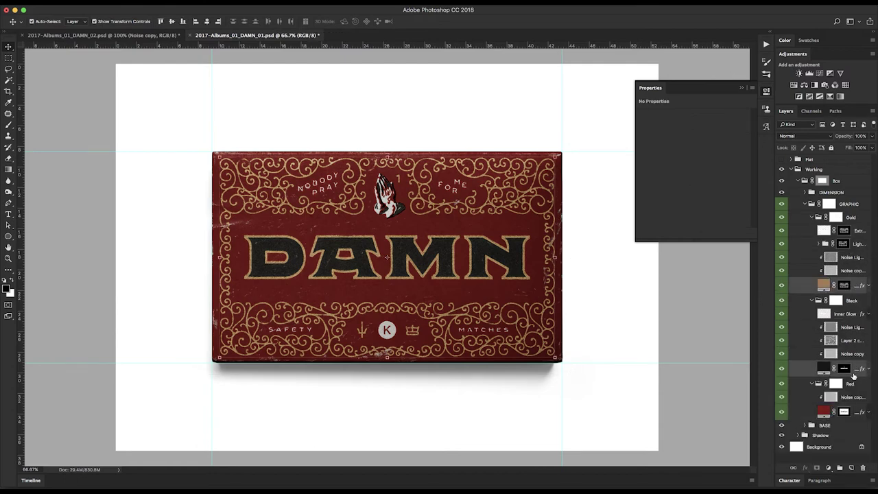
{"action": "left_click", "coordinate": [858, 412], "text": "super"}
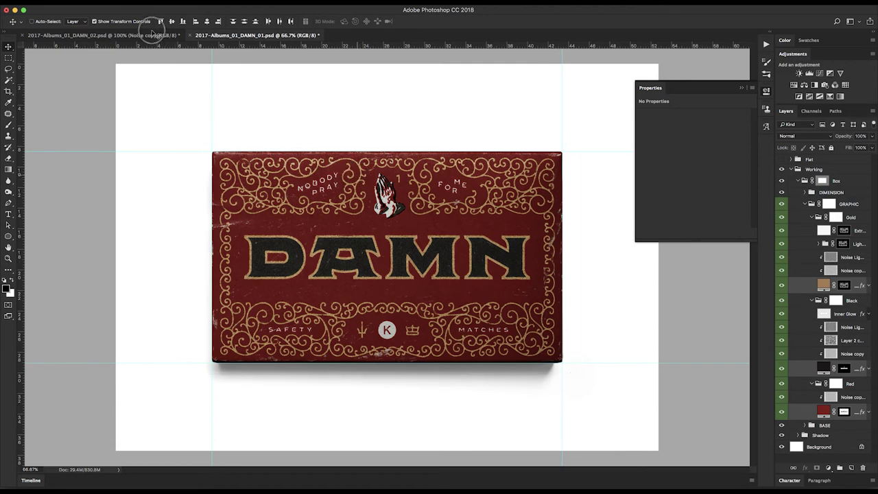
{"action": "left_click", "coordinate": [153, 34]}
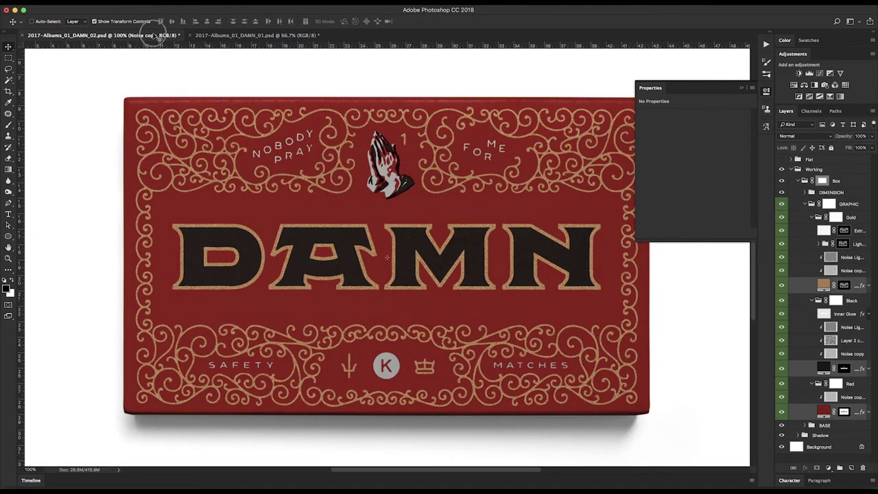
Bring the three fill layers into DAMN_02, hide them, and copy their effects onto the Black and Gold fills.
{"action": "left_click_drag", "start_coordinate": [495, 145], "coordinate": [537, 132]}
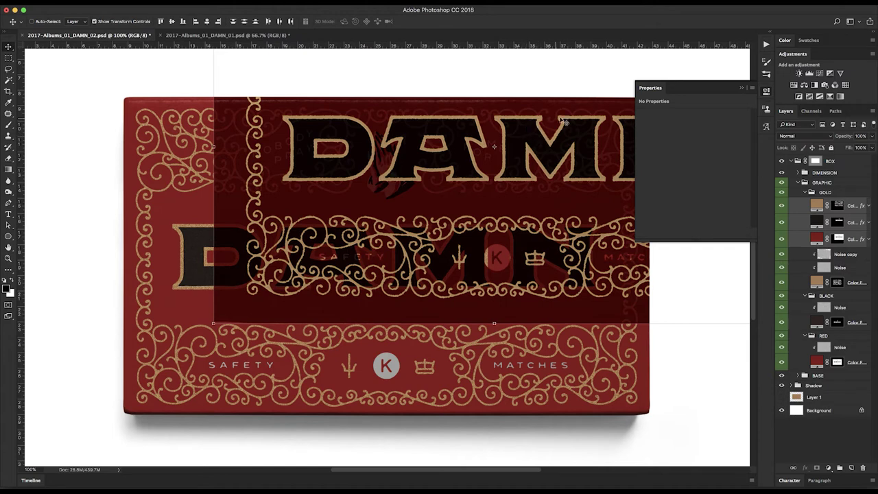
{"action": "left_click_drag", "start_coordinate": [782, 206], "coordinate": [783, 240]}
{"action": "left_click", "coordinate": [832, 427]}
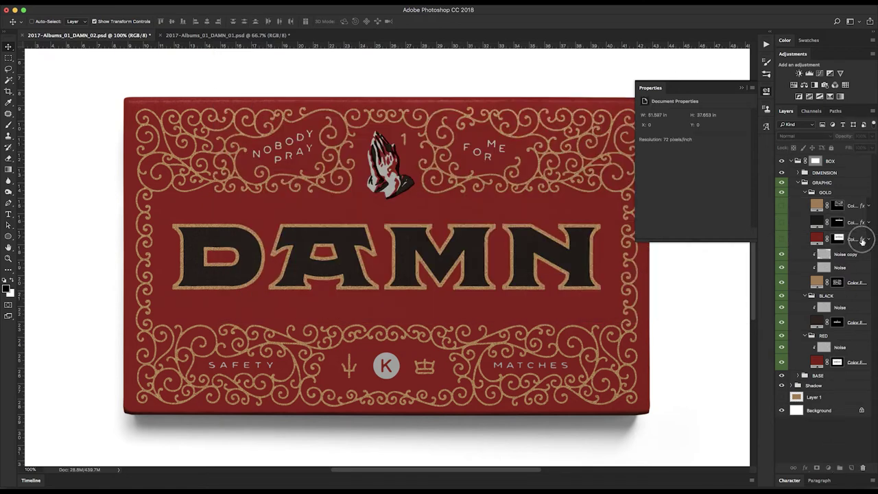
{"action": "left_click", "coordinate": [866, 363]}
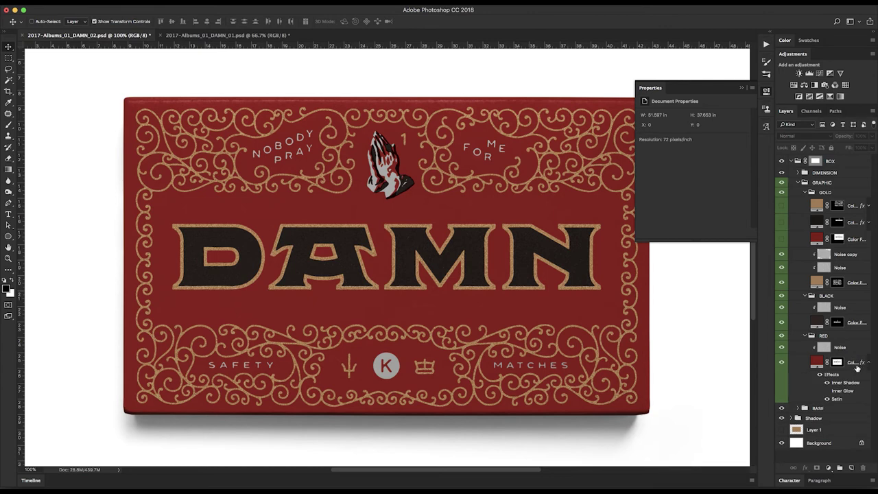
{"action": "left_click_drag", "start_coordinate": [862, 222], "coordinate": [861, 327]}
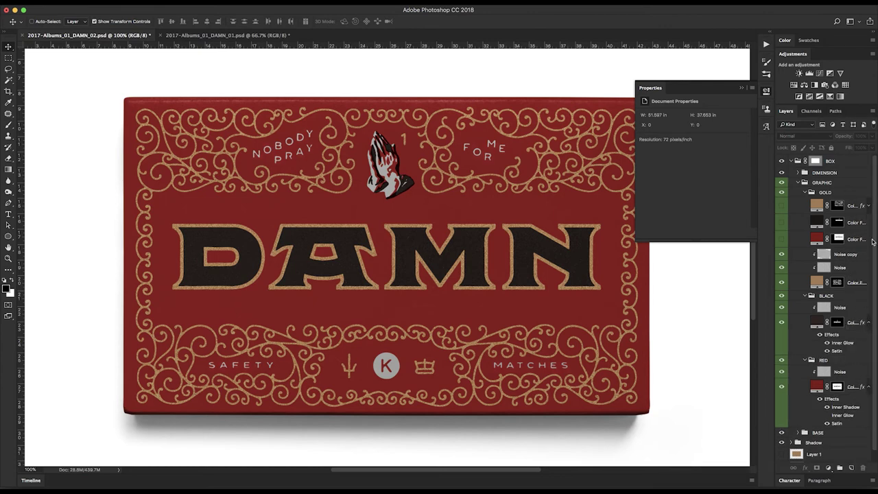
{"action": "left_click_drag", "start_coordinate": [862, 207], "coordinate": [859, 282]}
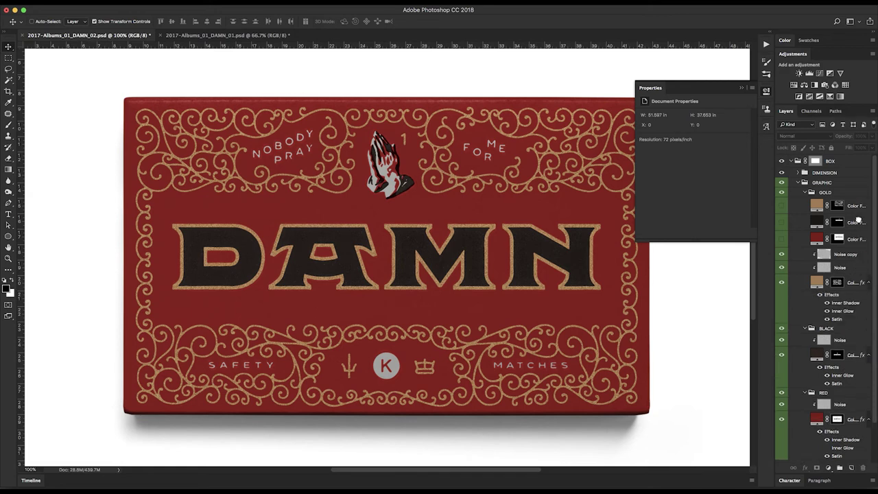
Delete the three temporary fill copies and collapse the fills' effects lists.
{"action": "left_click", "coordinate": [855, 207]}
{"action": "left_click", "coordinate": [857, 238], "text": "shift"}
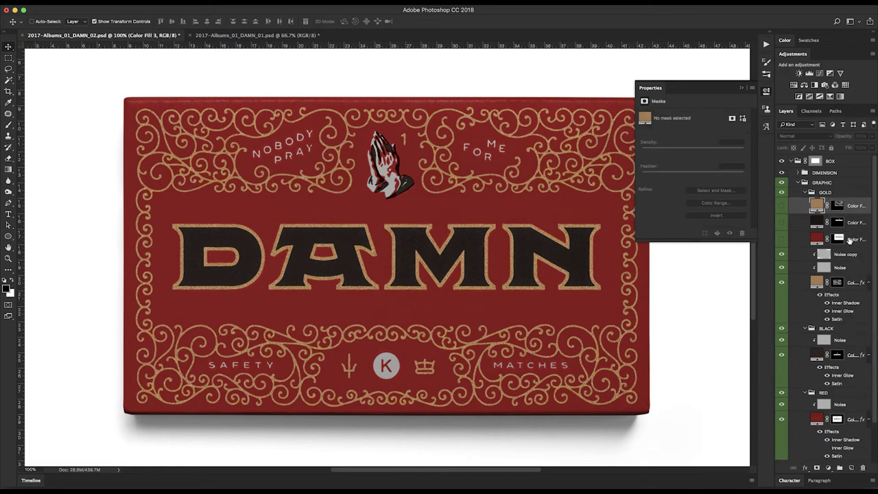
{"action": "left_click_drag", "start_coordinate": [858, 239], "coordinate": [872, 467]}
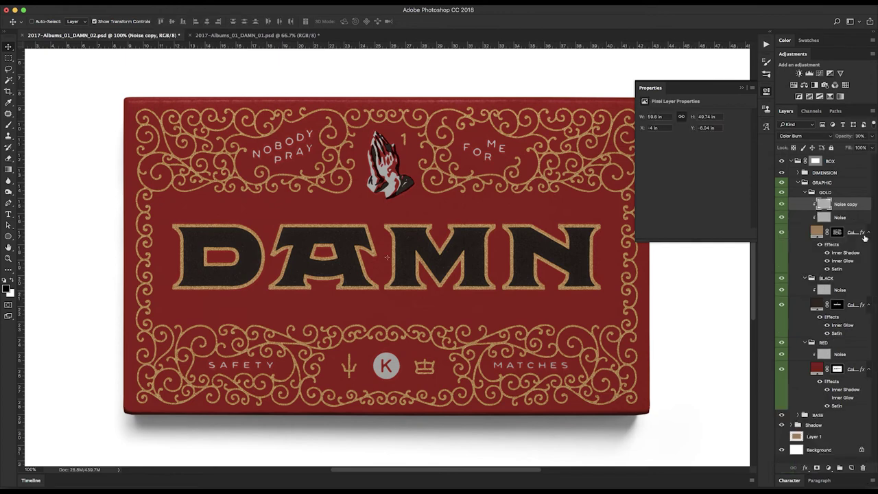
{"action": "left_click", "coordinate": [868, 234]}
{"action": "left_click", "coordinate": [868, 273]}
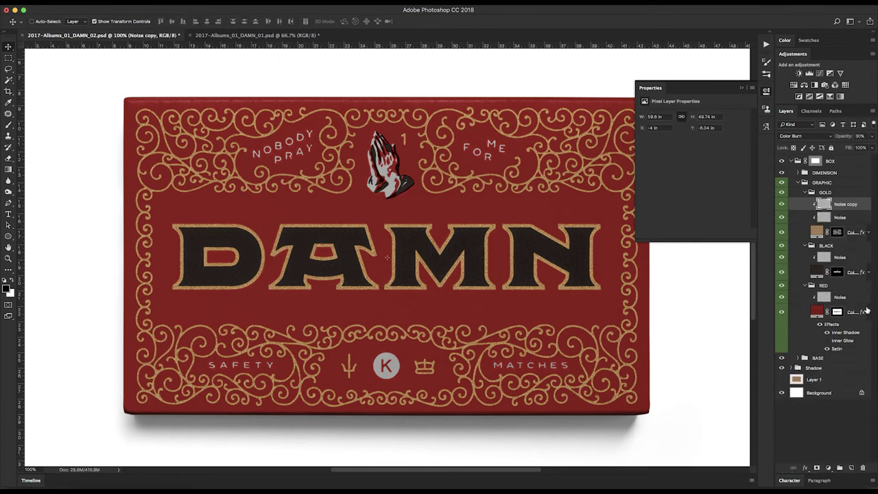
{"action": "left_click", "coordinate": [868, 312]}
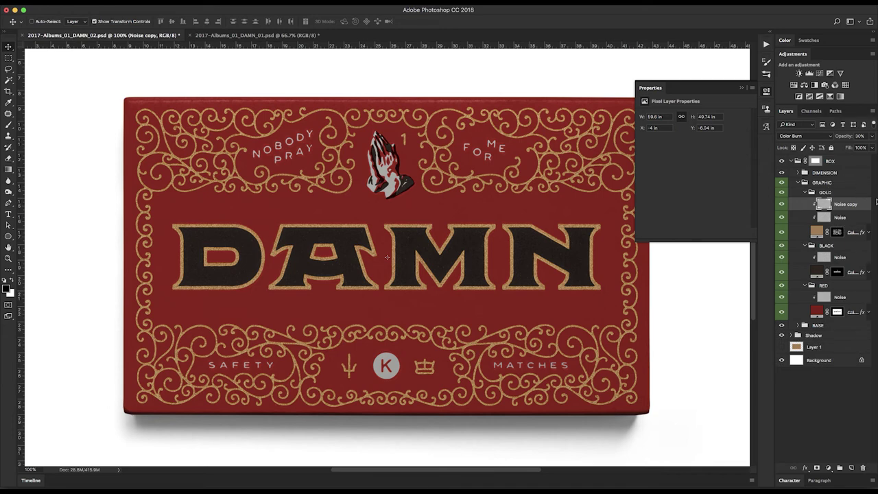
Turn off Satin in the Red Color Fill's layer style, keeping Inner Shadow enabled.
{"action": "left_click", "coordinate": [863, 315]}
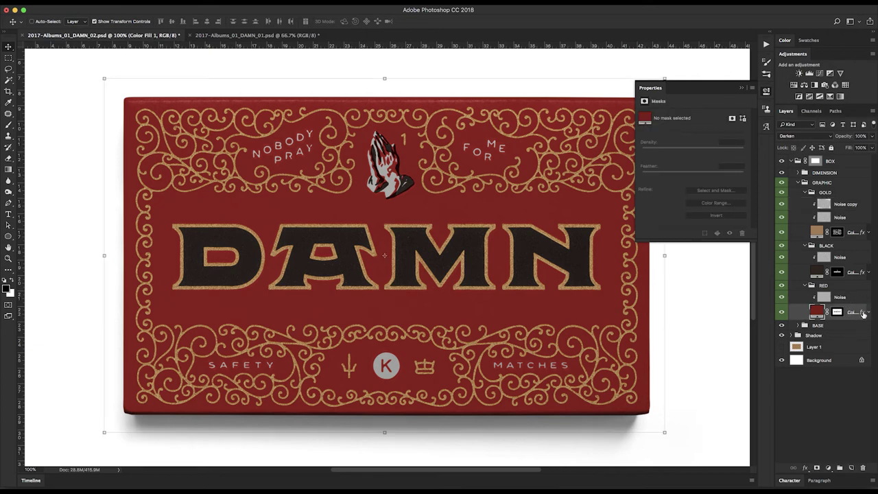
{"action": "double_click", "coordinate": [863, 314]}
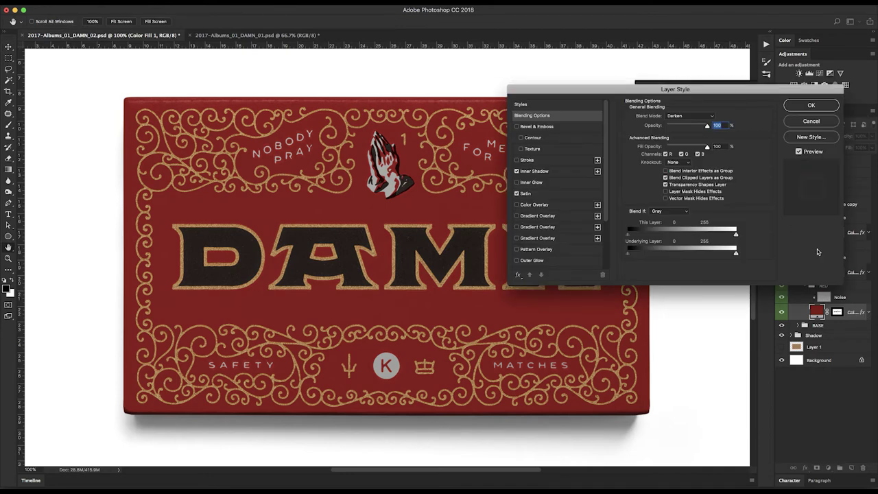
{"action": "left_click", "coordinate": [562, 173]}
{"action": "left_click", "coordinate": [542, 194]}
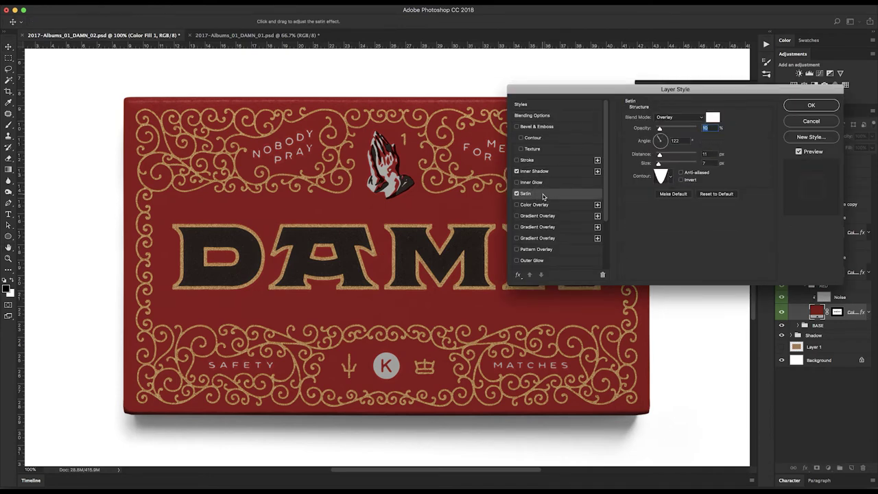
{"action": "left_click", "coordinate": [518, 194]}
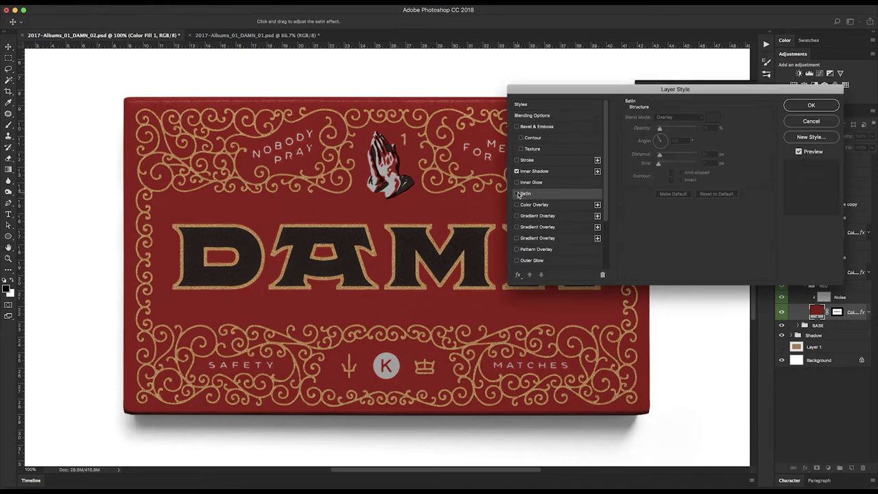
{"action": "left_click", "coordinate": [543, 172]}
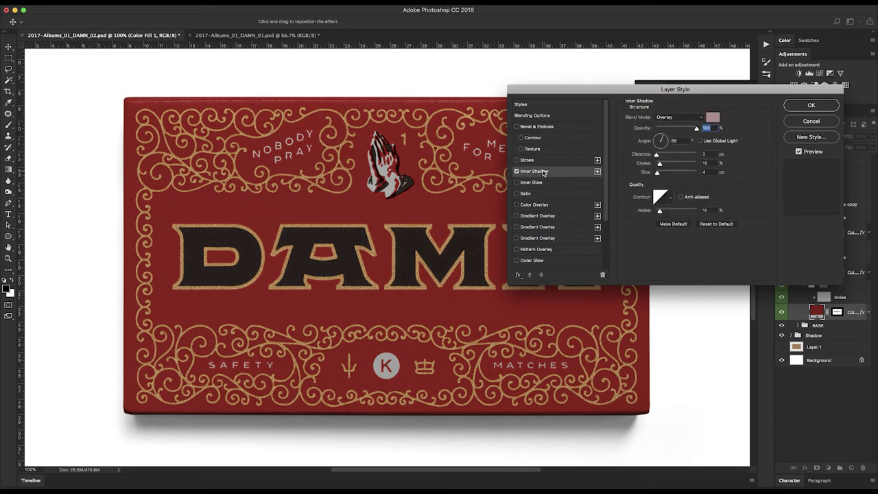
{"action": "left_click", "coordinate": [518, 172]}
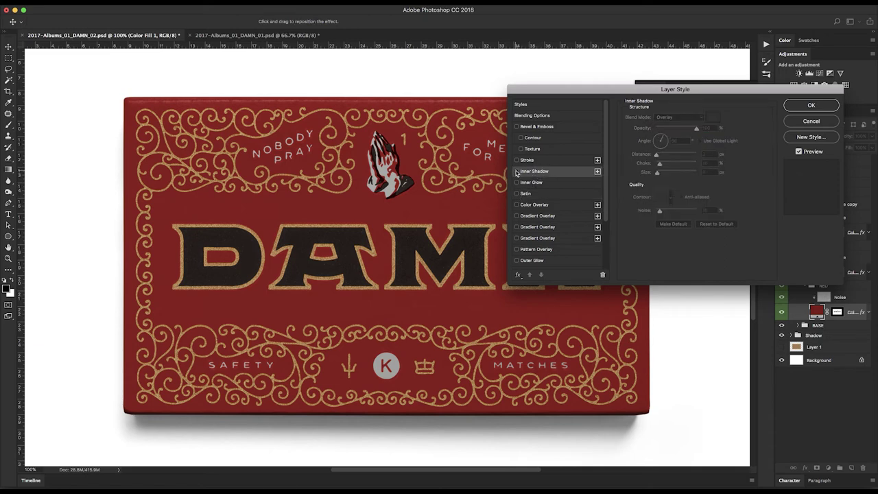
{"action": "left_click", "coordinate": [517, 172]}
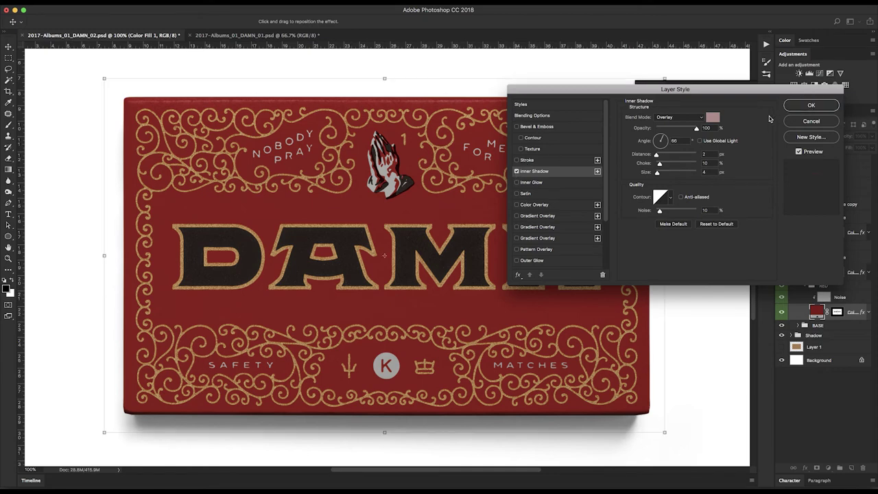
{"action": "key", "text": "Return"}
Zoom in on the NOBODY PRAY lettering and reopen the Red fill's layer style.
{"action": "key", "text": "z"}
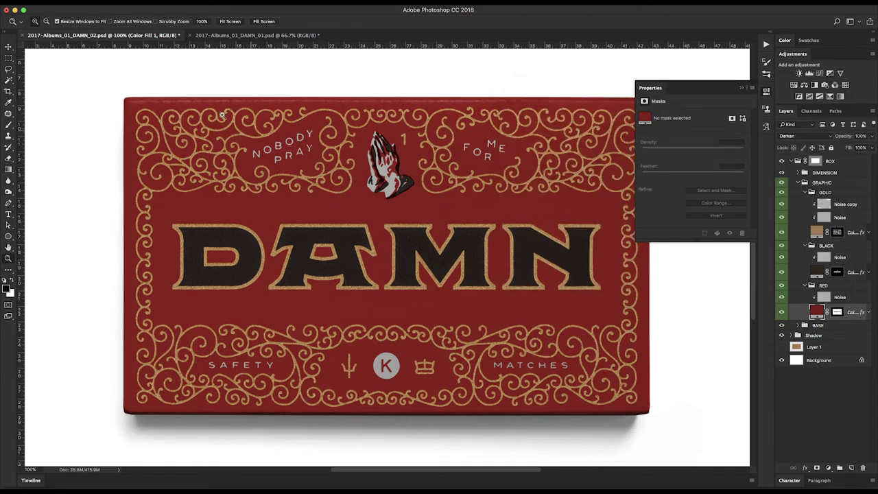
{"action": "left_click_drag", "start_coordinate": [381, 211], "coordinate": [376, 202]}
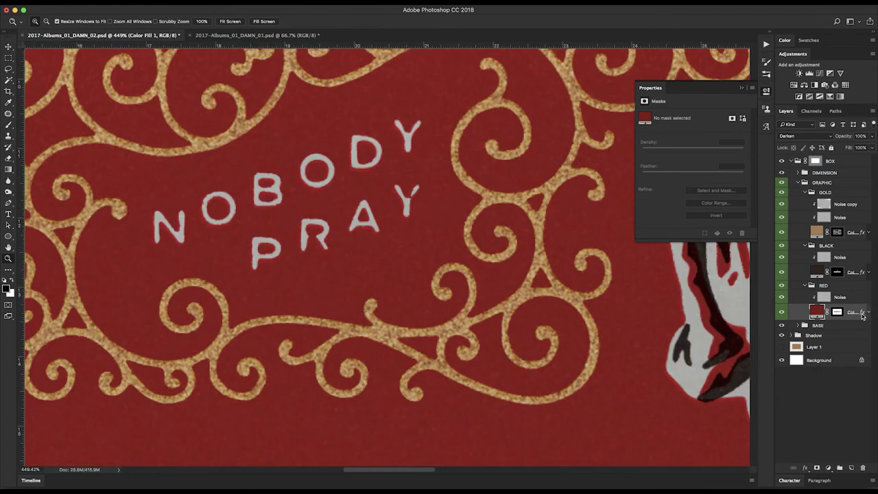
{"action": "double_click", "coordinate": [810, 310]}
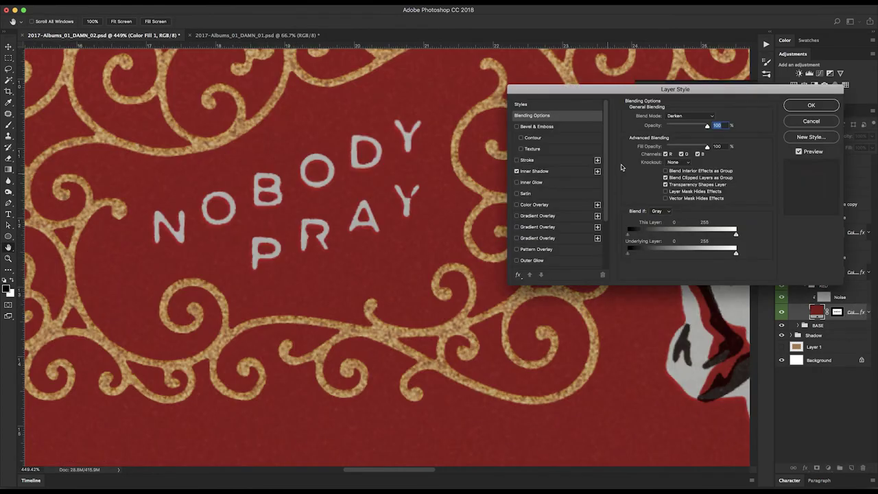
{"action": "left_click", "coordinate": [517, 172]}
{"action": "left_click", "coordinate": [517, 171]}
Re-enable Satin and try contour presets, settling on the cone-shaped contour.
{"action": "left_click", "coordinate": [518, 194]}
{"action": "left_click", "coordinate": [562, 195]}
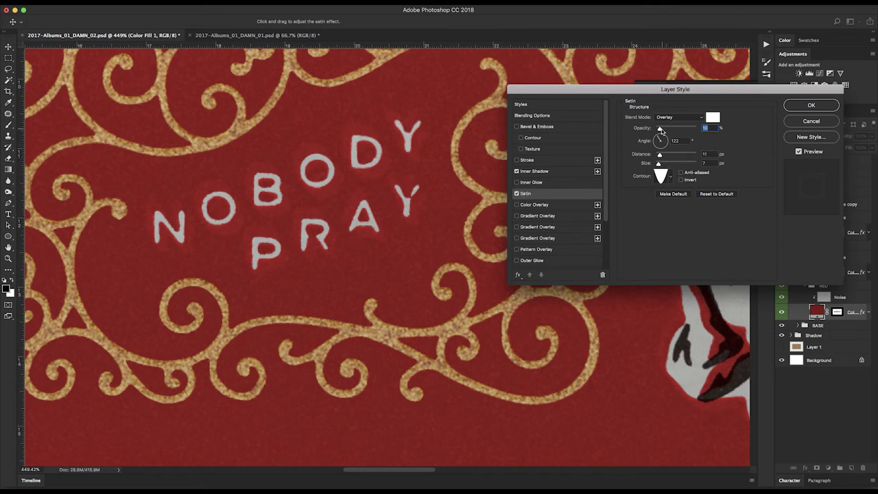
{"action": "left_click_drag", "start_coordinate": [661, 131], "coordinate": [697, 129]}
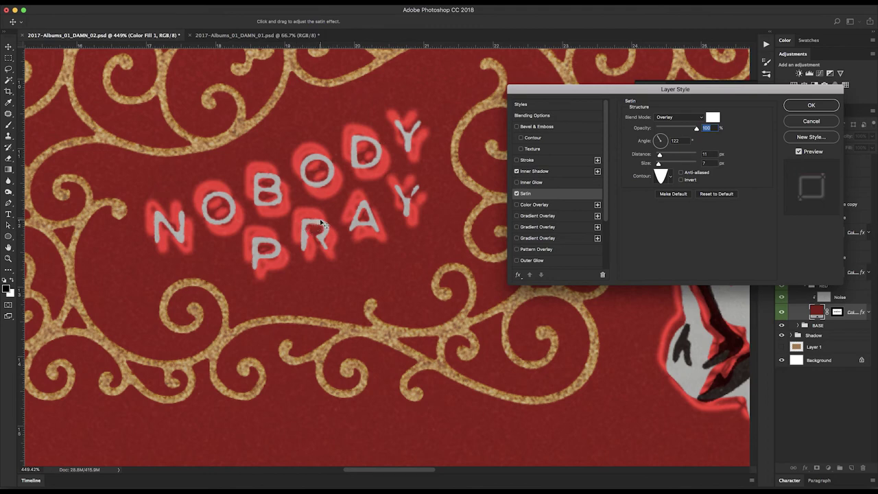
{"action": "left_click", "coordinate": [671, 180]}
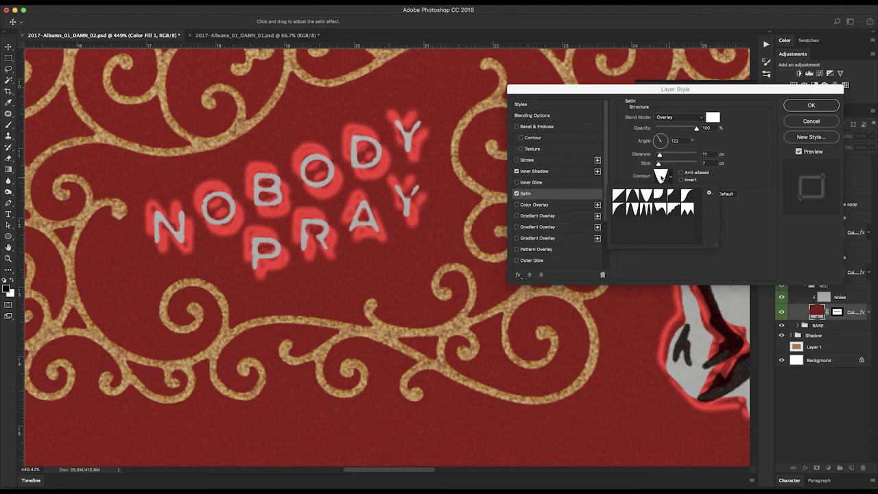
{"action": "left_click", "coordinate": [619, 197]}
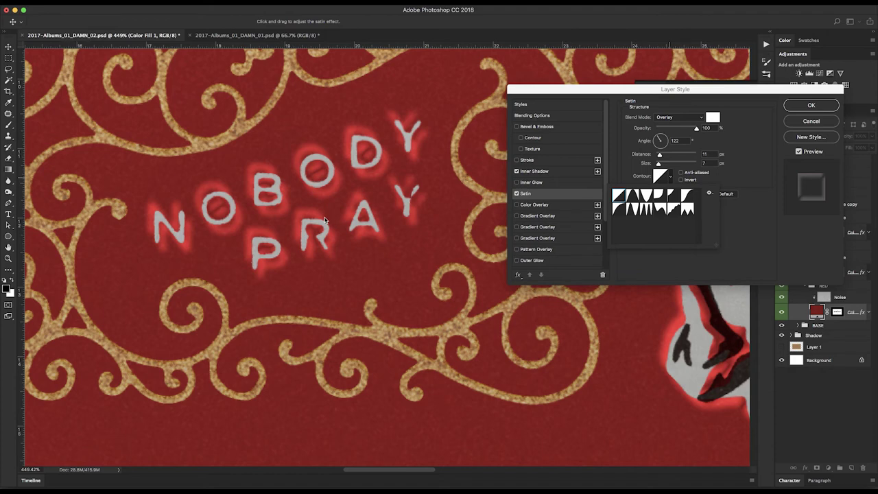
{"action": "left_click", "coordinate": [643, 199]}
{"action": "left_click", "coordinate": [645, 210]}
{"action": "left_click", "coordinate": [647, 210]}
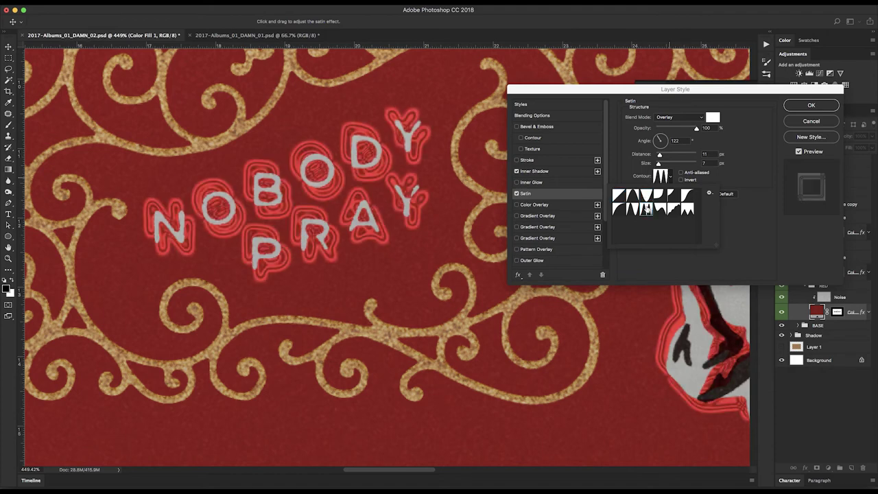
{"action": "left_click", "coordinate": [645, 197]}
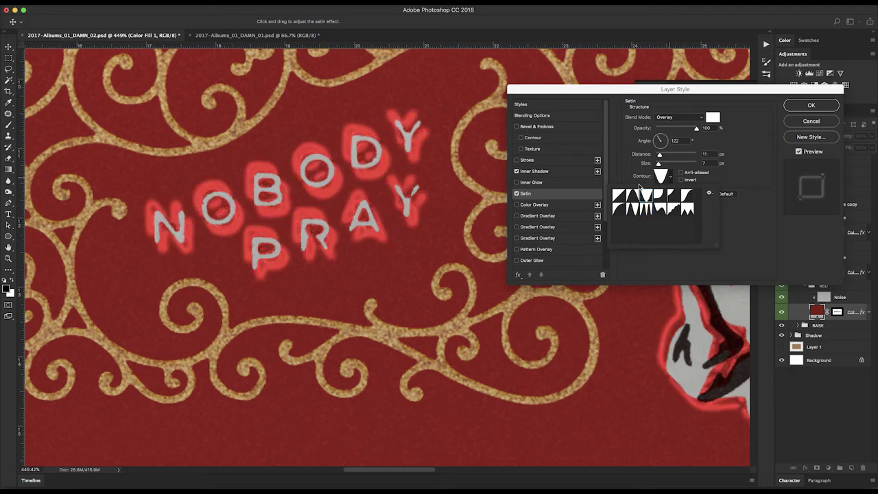
{"action": "left_click", "coordinate": [713, 128]}
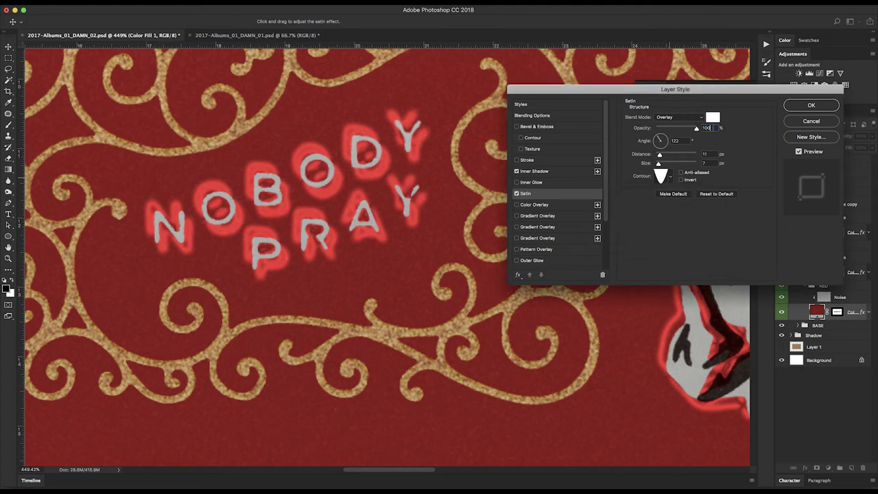
Apply the satin at 10% opacity and fit the whole matchbox on screen.
{"action": "type", "text": "10"}
{"action": "key", "text": "Return"}
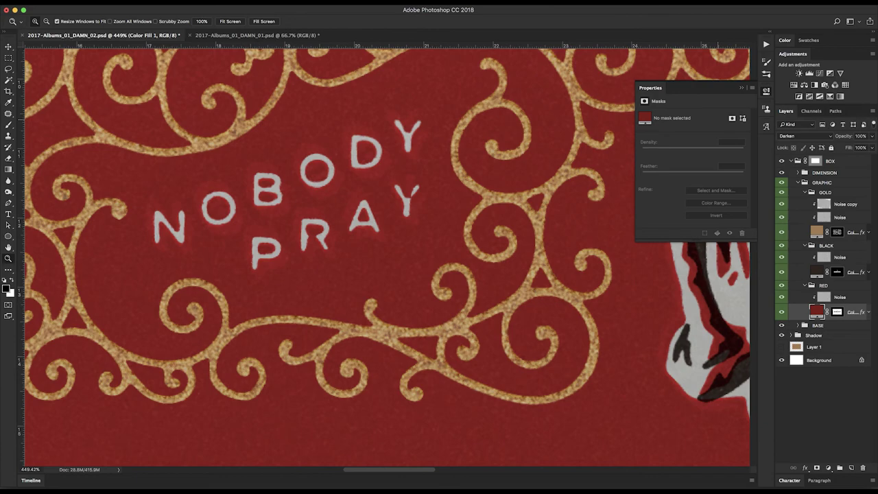
{"action": "scroll", "coordinate": [506, 295], "scroll_direction": "right", "scroll_amount": 5}
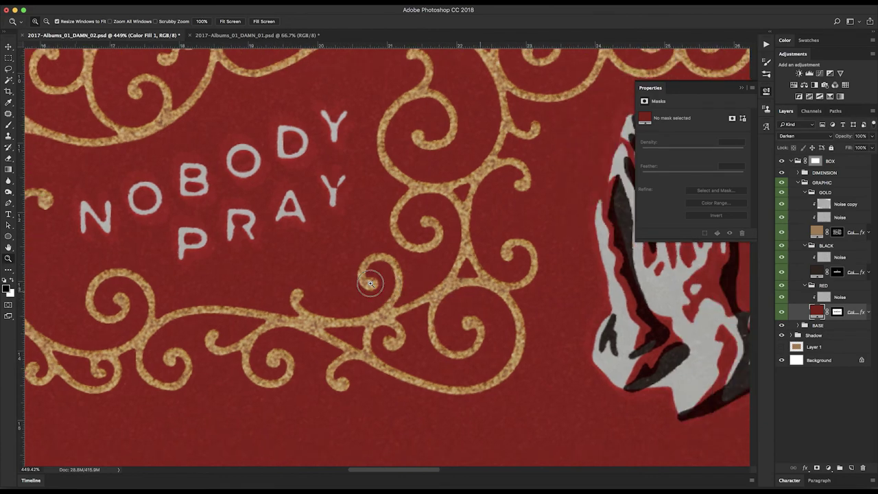
{"action": "scroll", "coordinate": [542, 259], "scroll_direction": "right", "scroll_amount": 1}
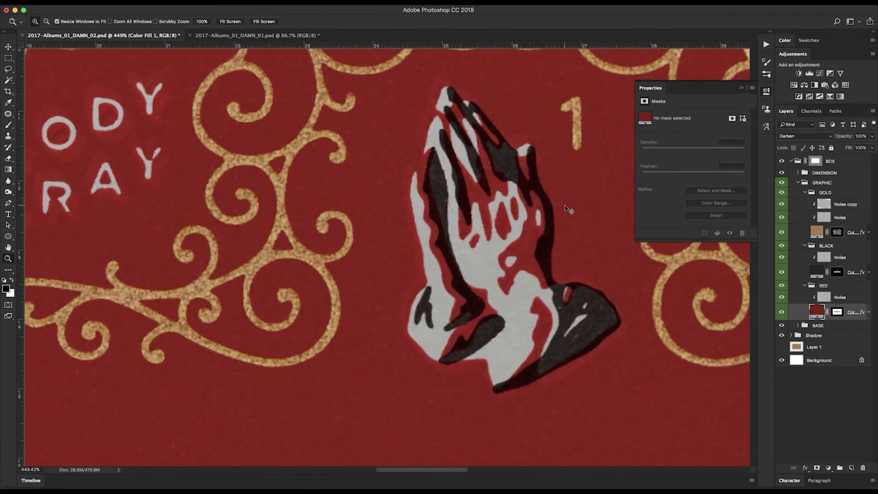
{"action": "key", "text": "ctrl+0"}
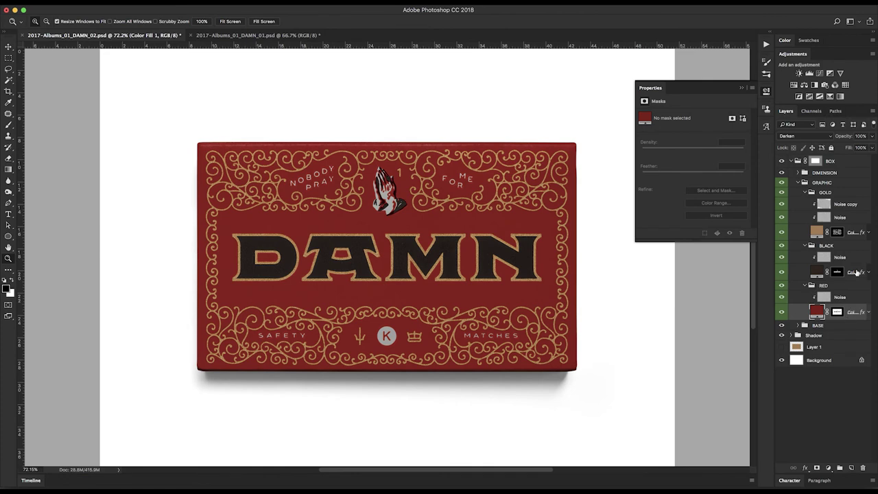
Feather the red fill's layer mask by 0.3 px.
{"action": "left_click", "coordinate": [838, 313]}
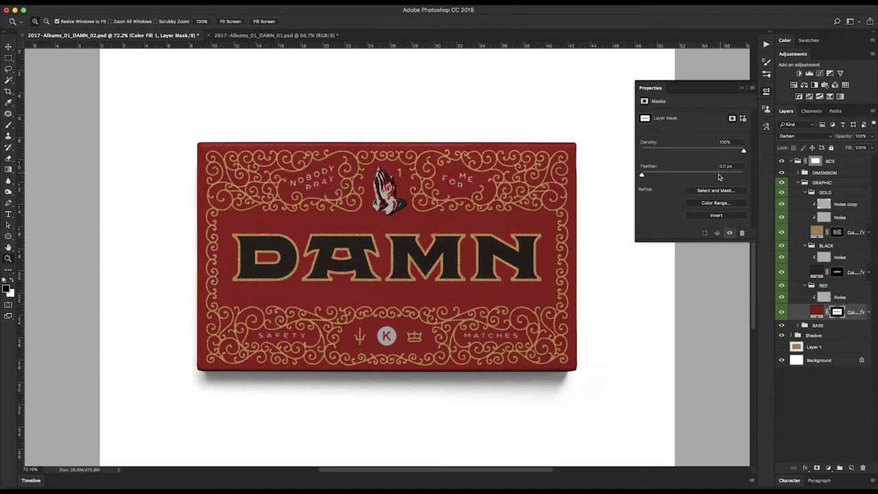
{"action": "left_click_drag", "start_coordinate": [355, 163], "coordinate": [442, 234]}
{"action": "left_click", "coordinate": [739, 166]}
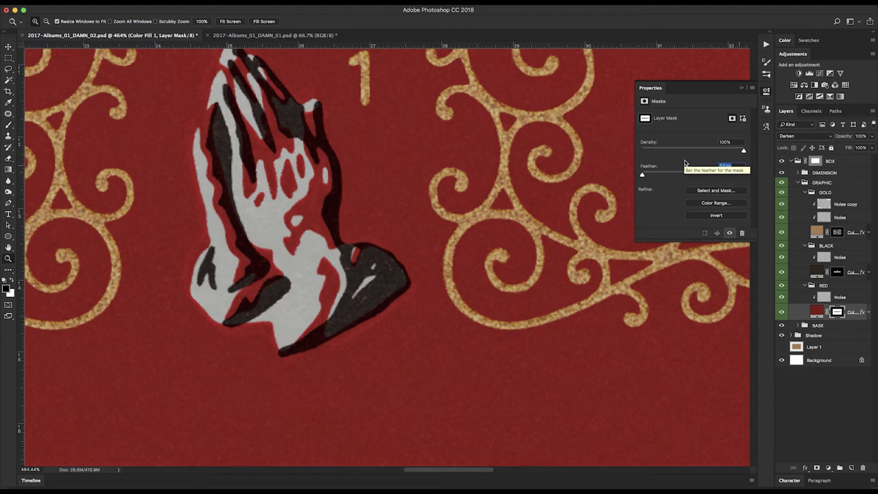
{"action": "type", "text": "0.3"}
{"action": "key", "text": "Return"}
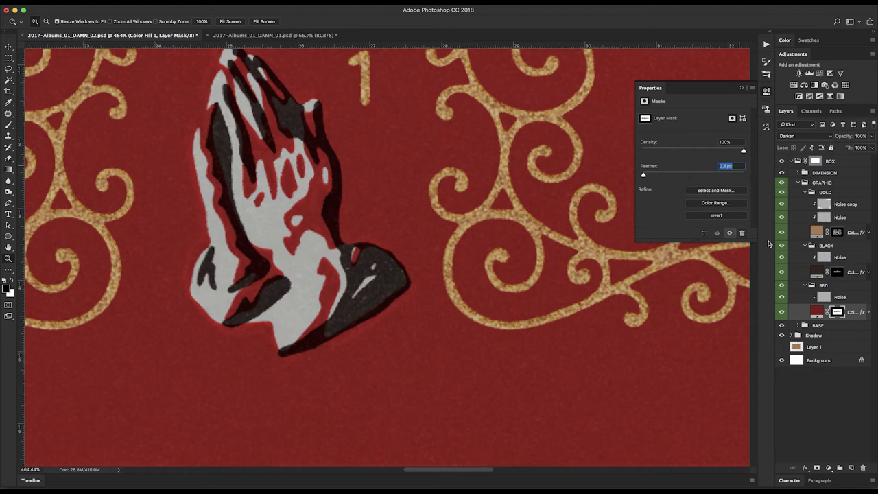
Feather the black fill's mask by 0.3 px and the gold fill's mask by 0.2 px.
{"action": "left_click", "coordinate": [838, 272]}
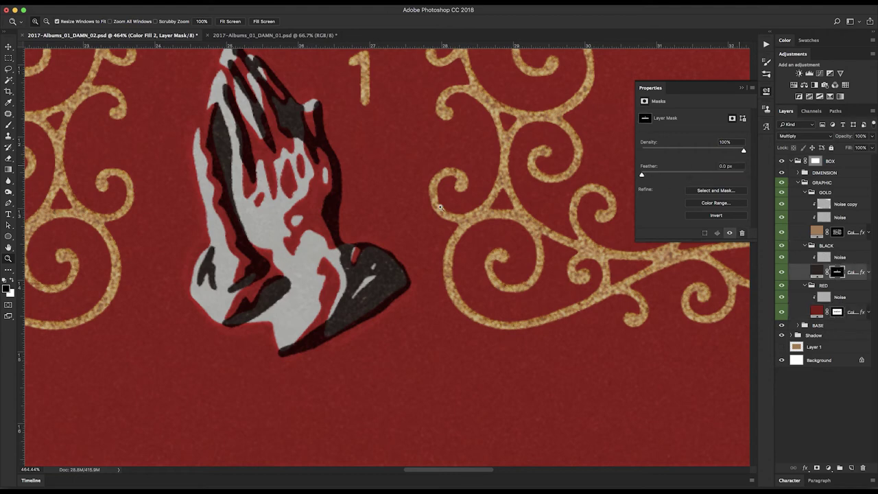
{"action": "left_click", "coordinate": [739, 165]}
{"action": "key", "text": "Down"}
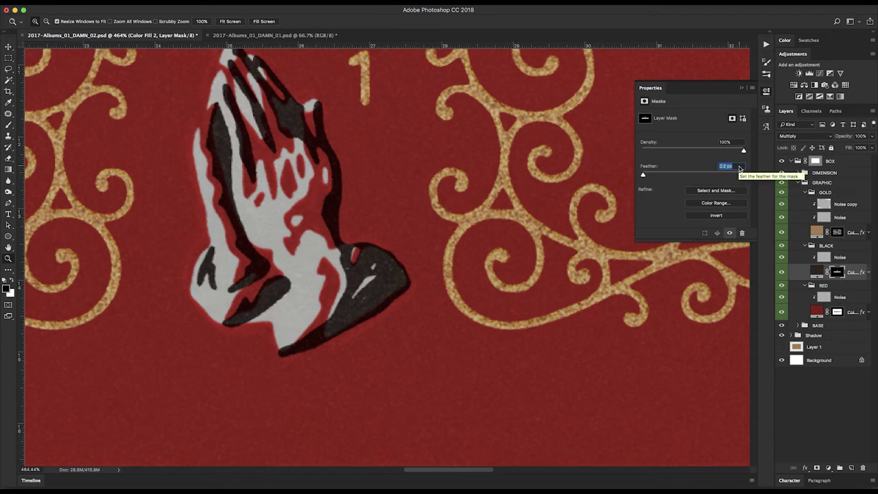
{"action": "key", "text": "Down"}
{"action": "key", "text": "Down"}
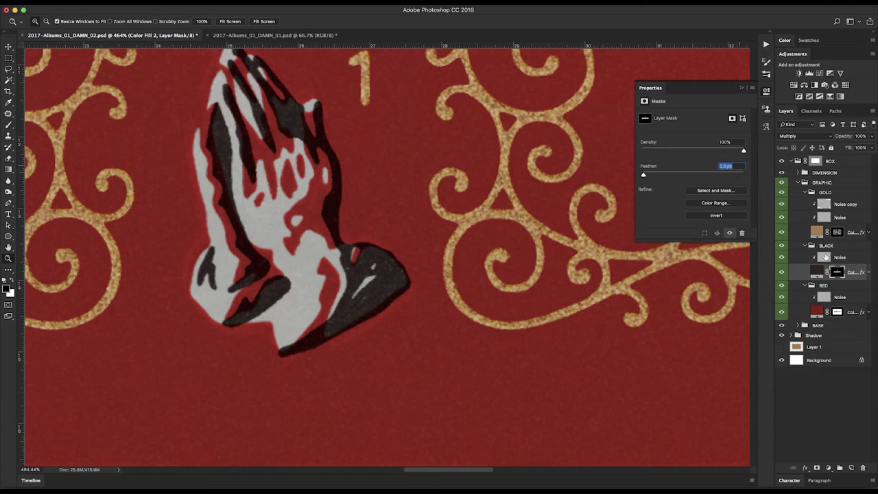
{"action": "left_click", "coordinate": [837, 232]}
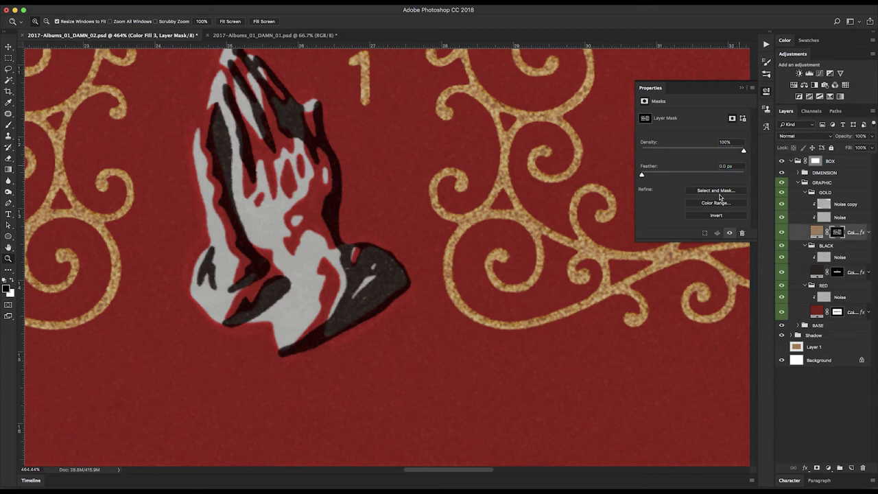
{"action": "left_click", "coordinate": [736, 166]}
{"action": "type", "text": "0.3"}
{"action": "key", "text": "Return"}
{"action": "type", "text": "0.2"}
{"action": "key", "text": "Return"}
{"action": "left_click", "coordinate": [841, 397]}
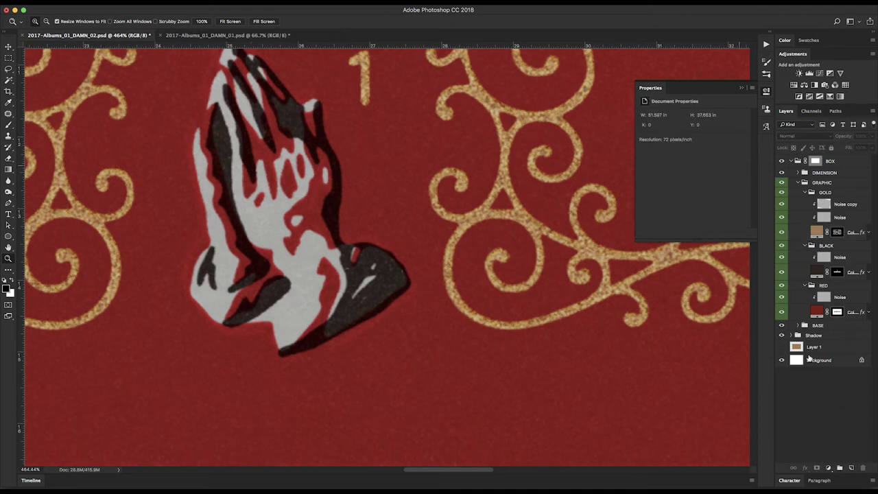
{"action": "key", "text": "super+0"}
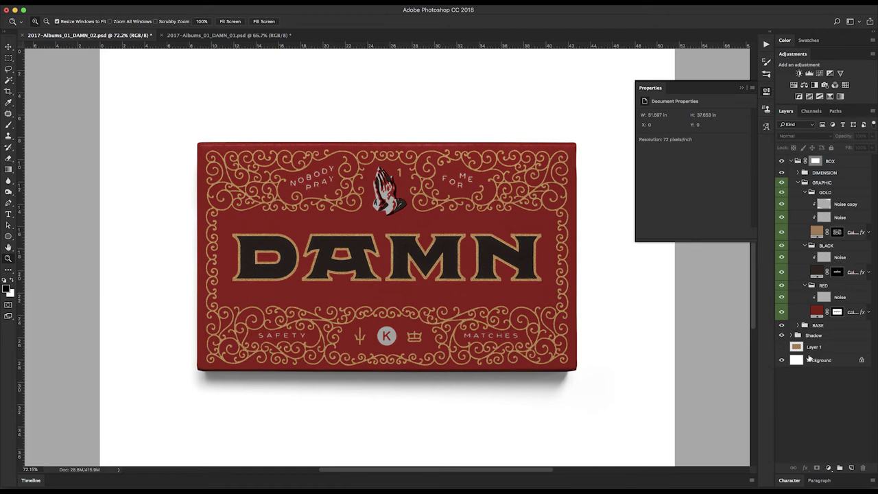
{"action": "left_click", "coordinate": [863, 314]}
{"action": "left_click", "coordinate": [863, 275]}
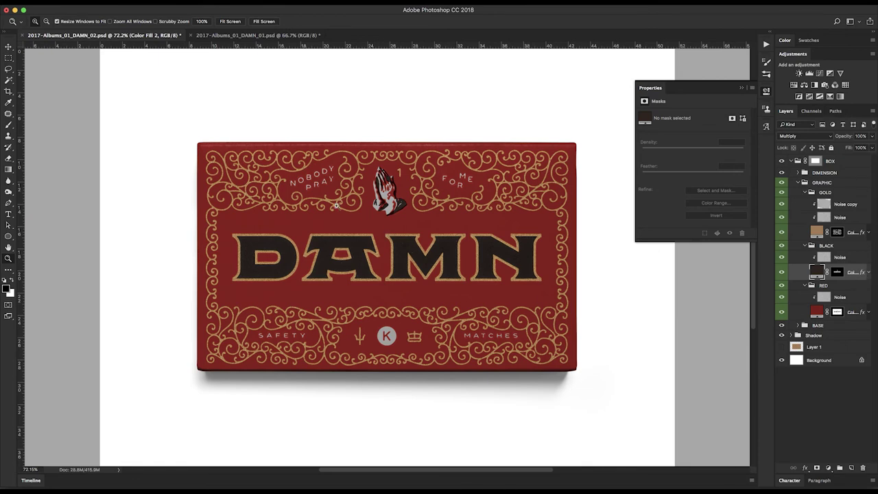
{"action": "left_click", "coordinate": [491, 301]}
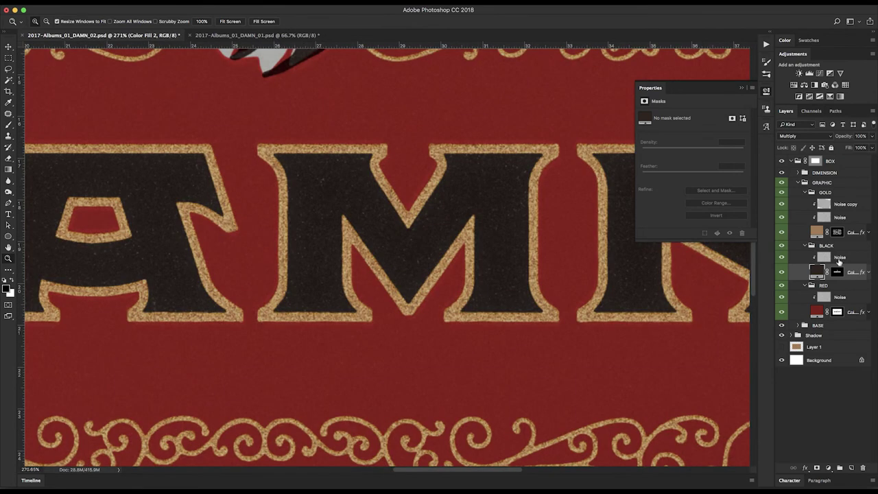
{"action": "double_click", "coordinate": [863, 273]}
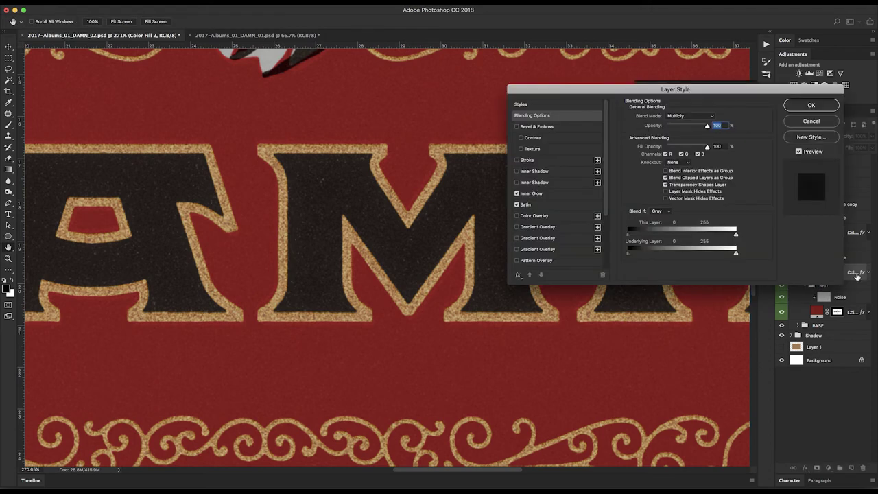
{"action": "left_click", "coordinate": [557, 195]}
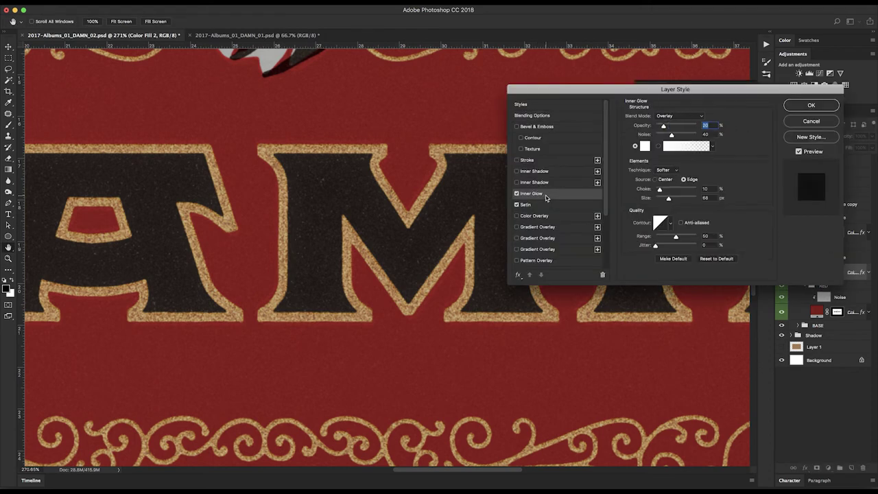
{"action": "left_click", "coordinate": [518, 195]}
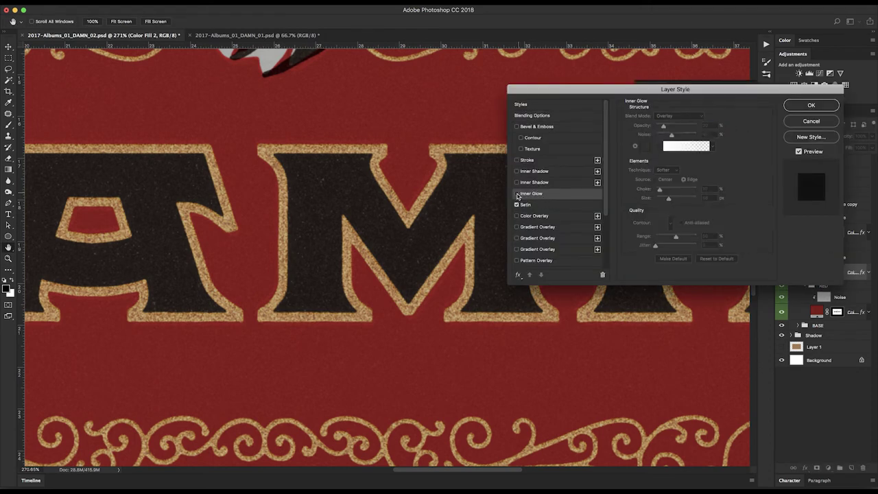
{"action": "left_click", "coordinate": [517, 195]}
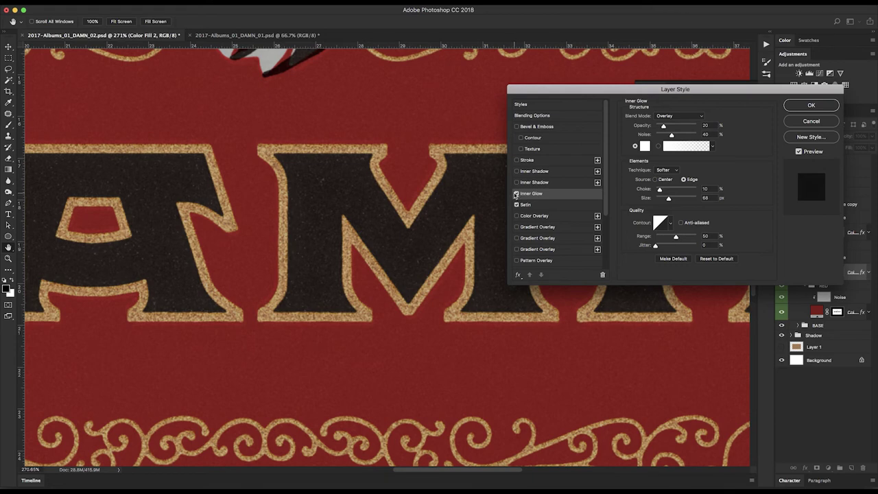
{"action": "left_click_drag", "start_coordinate": [663, 126], "coordinate": [701, 128]}
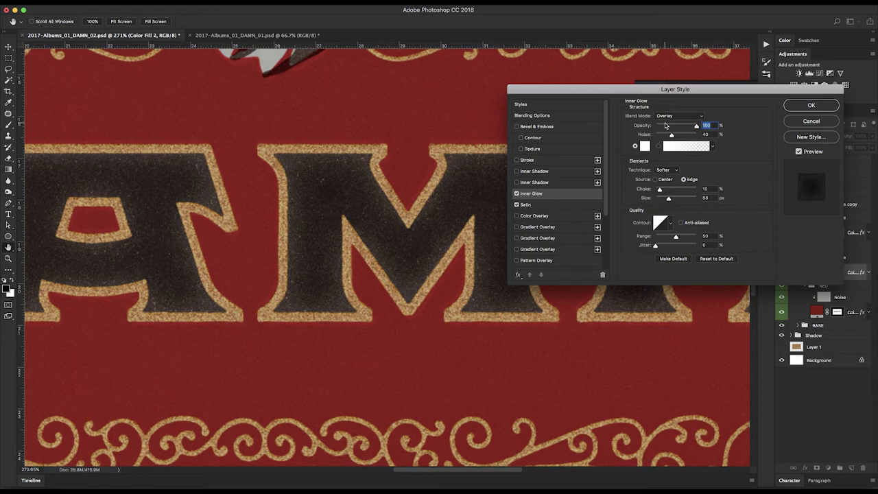
{"action": "left_click", "coordinate": [666, 126]}
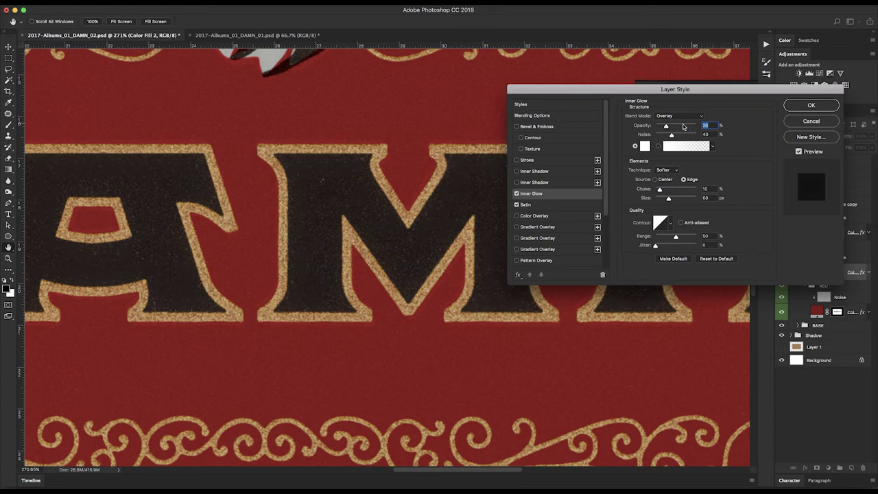
{"action": "left_click_drag", "start_coordinate": [665, 126], "coordinate": [701, 128]}
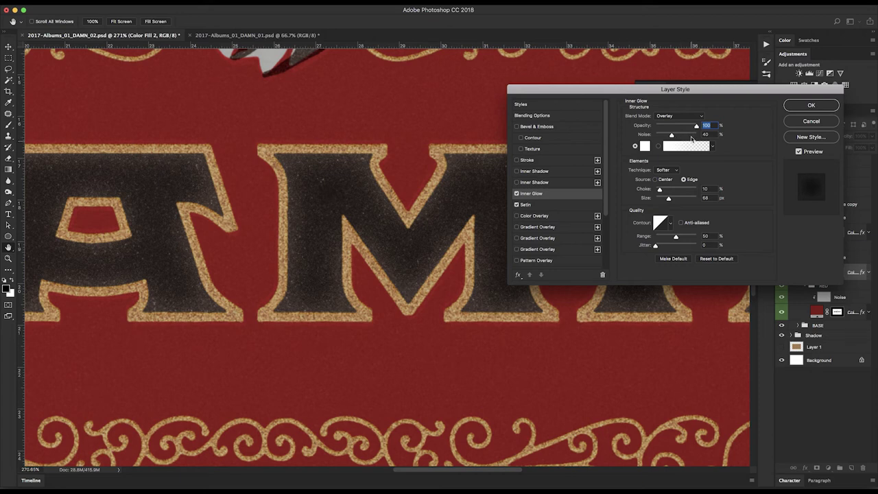
{"action": "type", "text": "20"}
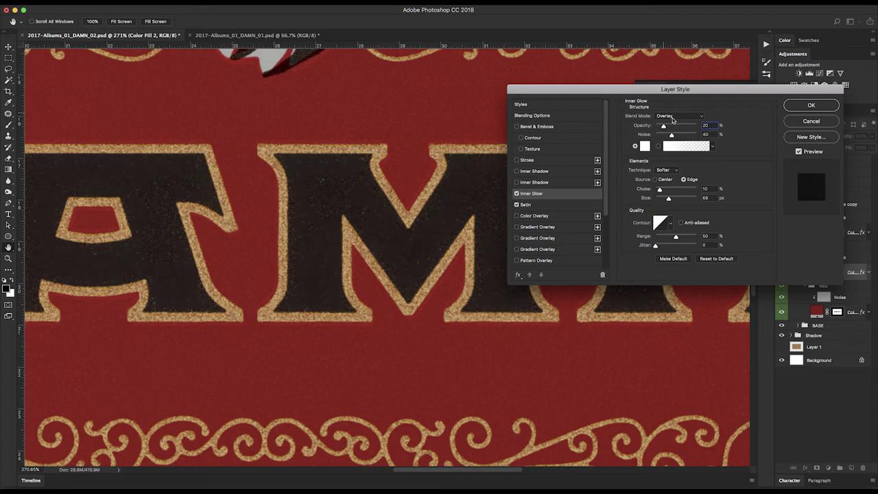
{"action": "left_click", "coordinate": [518, 194]}
{"action": "left_click", "coordinate": [518, 194]}
{"action": "left_click", "coordinate": [543, 204]}
{"action": "left_click", "coordinate": [517, 205]}
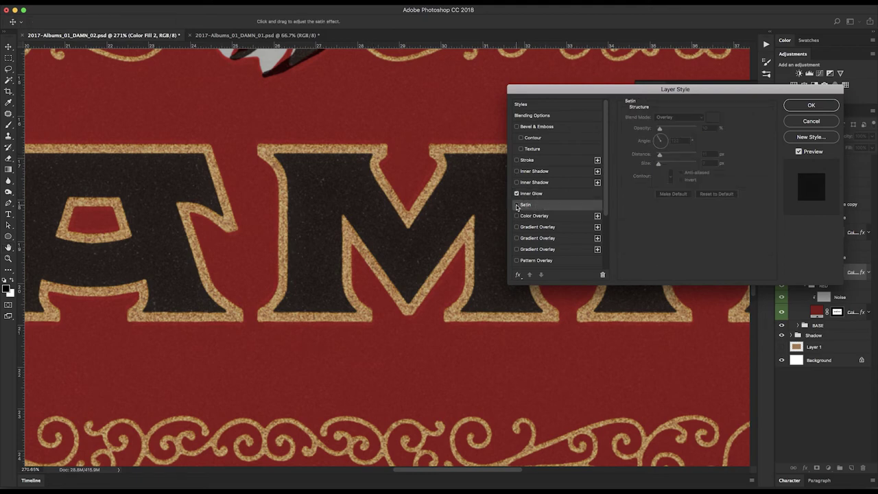
{"action": "left_click", "coordinate": [518, 205]}
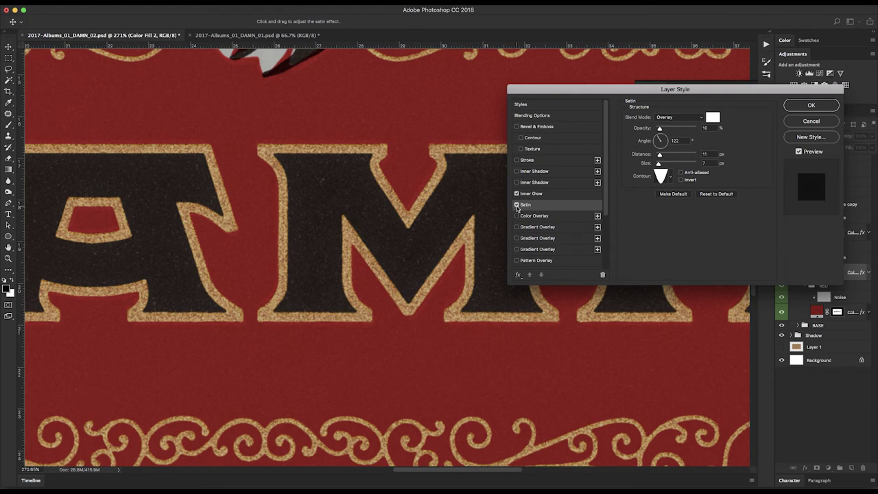
{"action": "left_click", "coordinate": [517, 205]}
{"action": "left_click", "coordinate": [517, 206]}
{"action": "key", "text": "Return"}
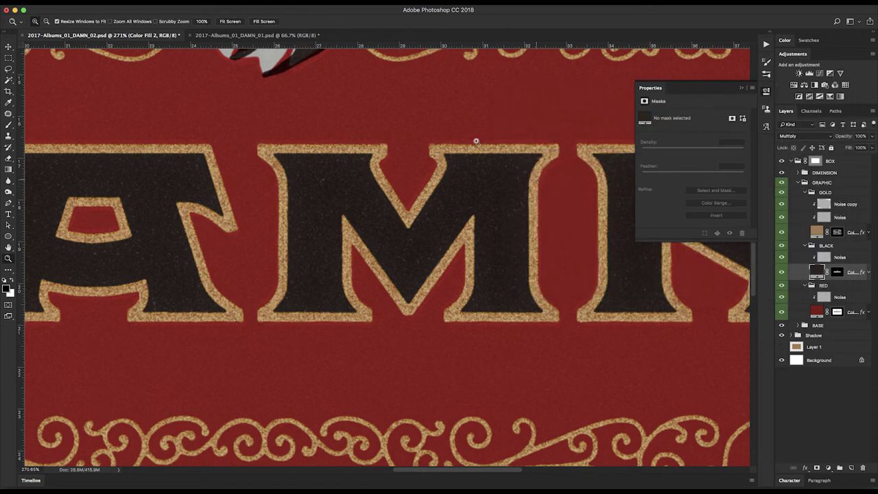
Toggle the gold fill's Satin, Inner Glow and Inner Shadow effects to compare, then confirm the style.
{"action": "left_click", "coordinate": [862, 233]}
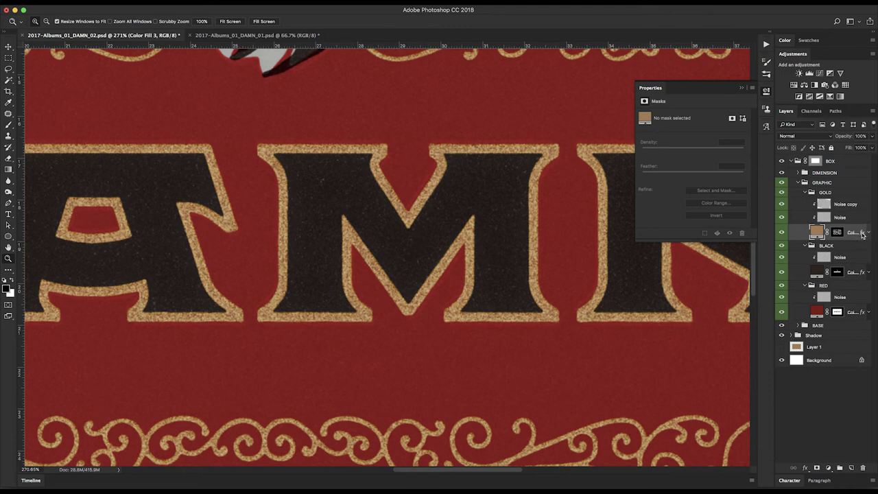
{"action": "double_click", "coordinate": [862, 233]}
{"action": "left_click", "coordinate": [525, 195]}
{"action": "left_click", "coordinate": [518, 194]}
{"action": "left_click", "coordinate": [518, 193]}
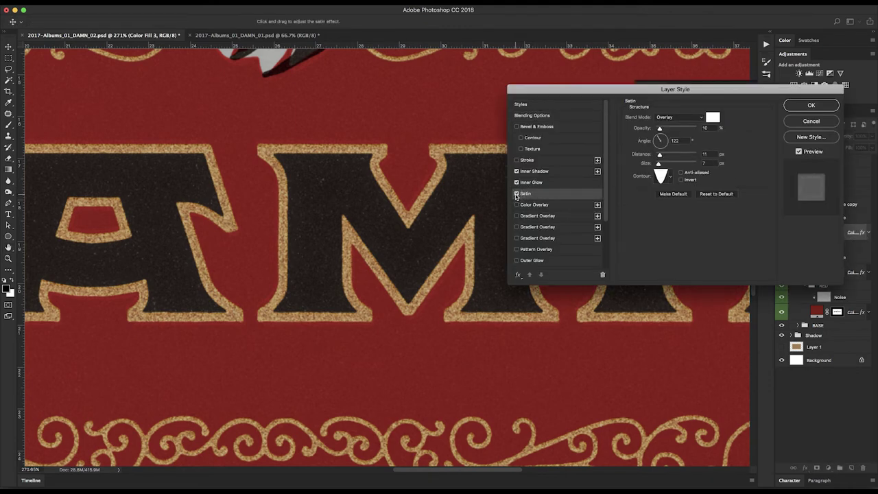
{"action": "left_click", "coordinate": [518, 182]}
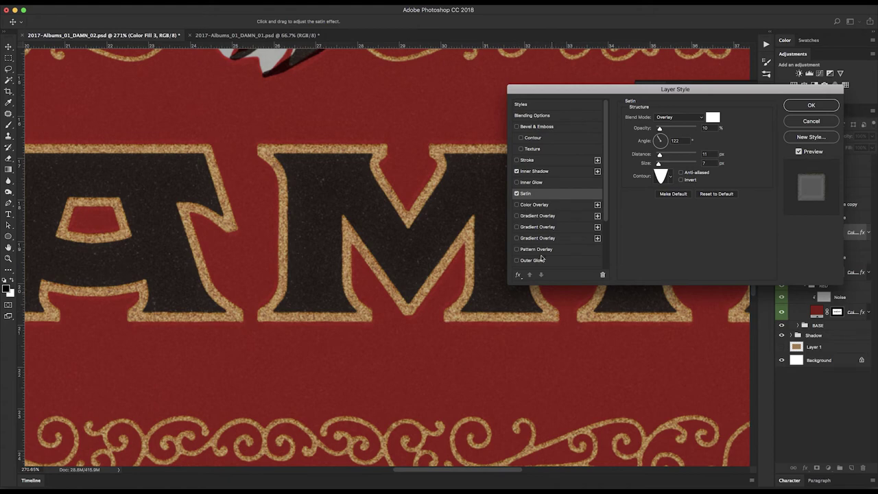
{"action": "left_click", "coordinate": [518, 183]}
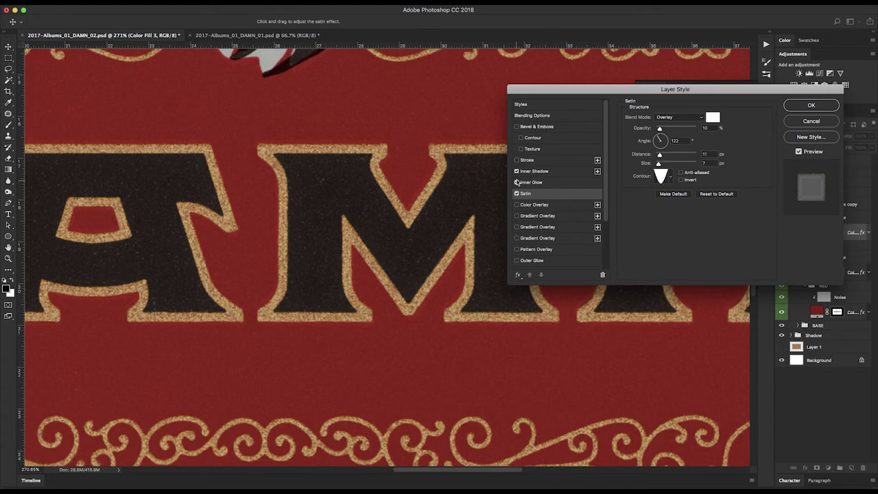
{"action": "left_click", "coordinate": [518, 172]}
{"action": "left_click", "coordinate": [518, 171]}
{"action": "left_click", "coordinate": [816, 106]}
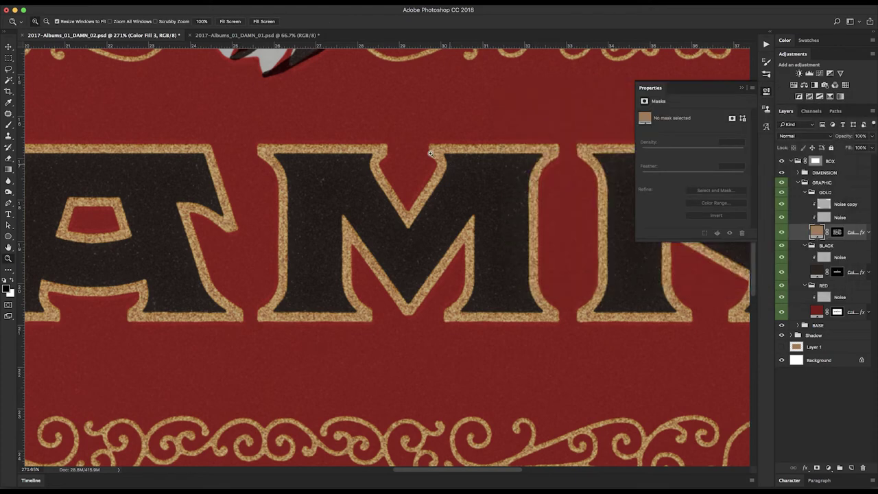
Change the red Color Fill's blend mode from Darken to Multiply, comparing against DAMN_01.
{"action": "key", "text": "super+0"}
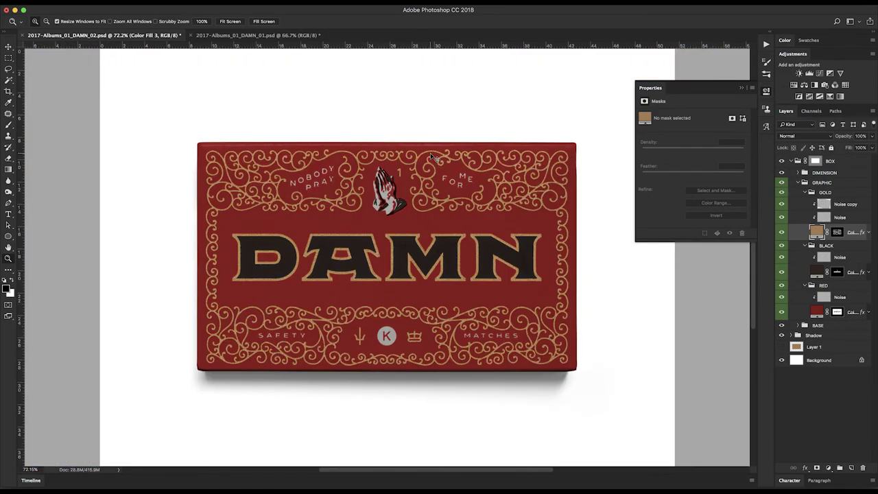
{"action": "key", "text": "super+plus"}
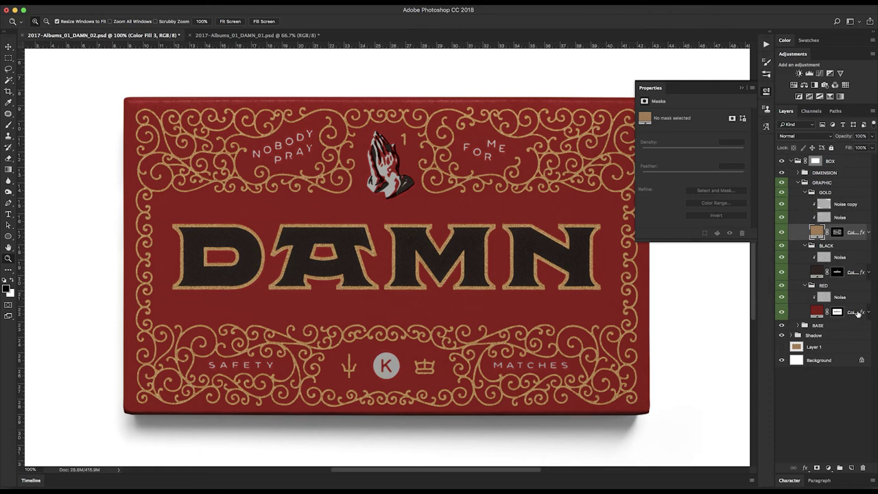
{"action": "left_click", "coordinate": [858, 314]}
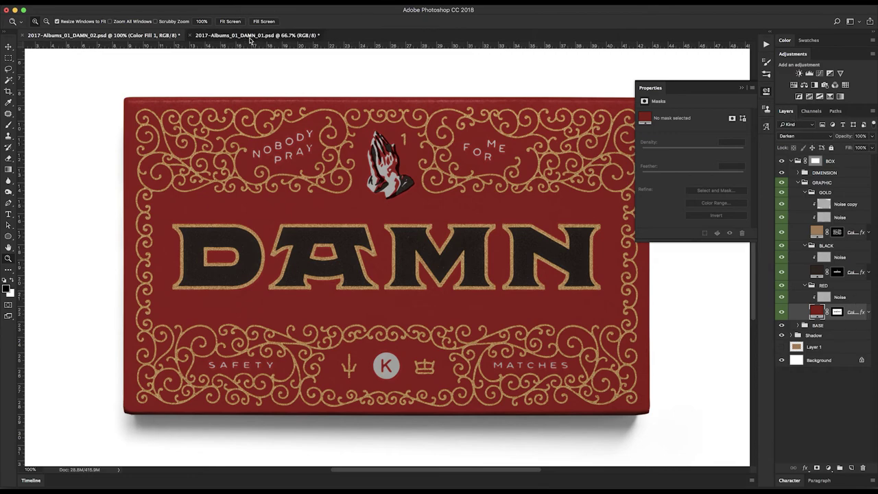
{"action": "left_click", "coordinate": [251, 36]}
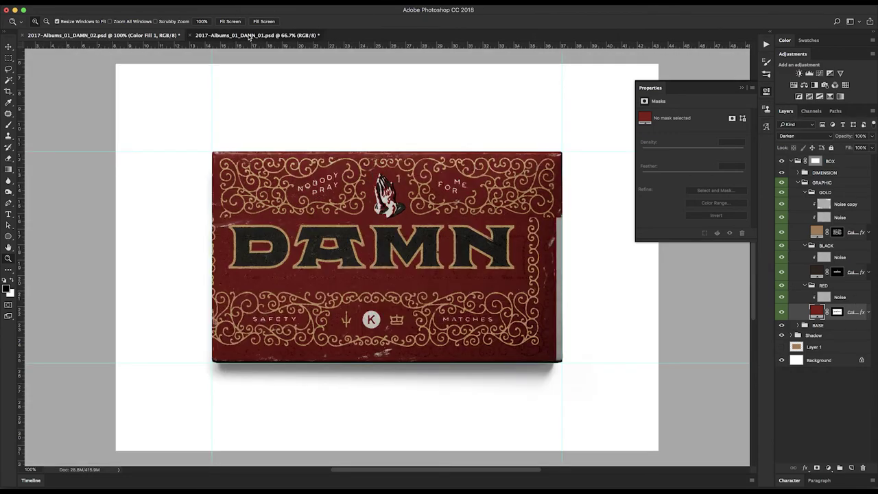
{"action": "left_click", "coordinate": [121, 35]}
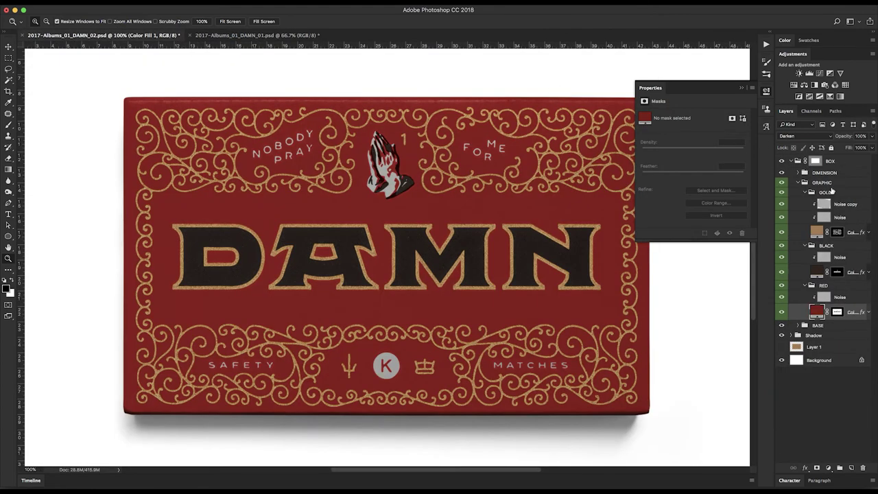
{"action": "left_click", "coordinate": [806, 136]}
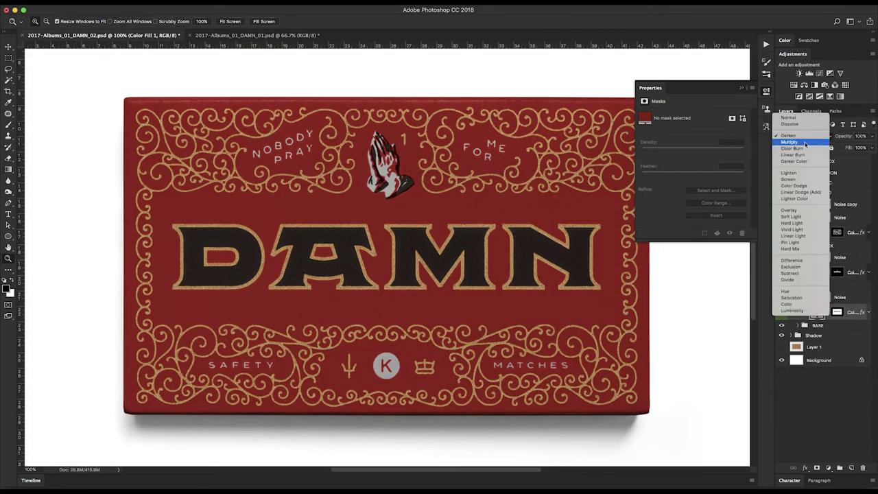
{"action": "left_click", "coordinate": [806, 143]}
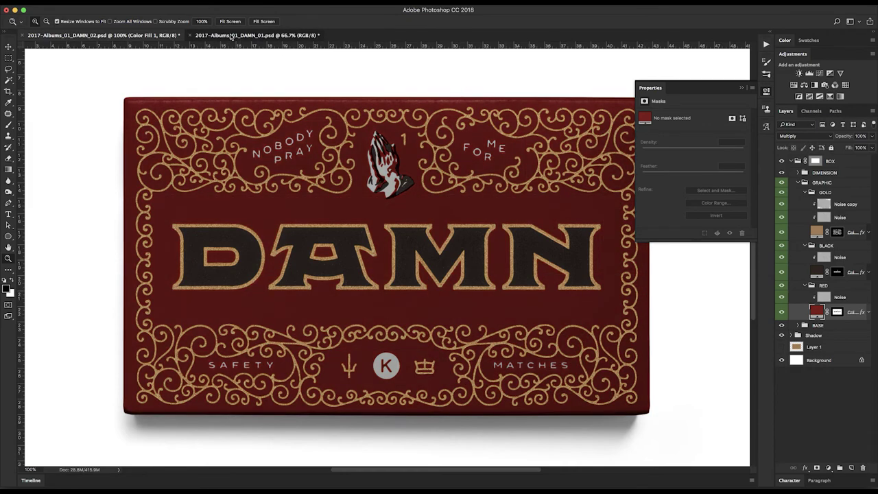
{"action": "left_click", "coordinate": [228, 36]}
Zoom DAMN_02 out to 66.7%, select BASE, and expand the DIMENSION group.
{"action": "left_click", "coordinate": [155, 35]}
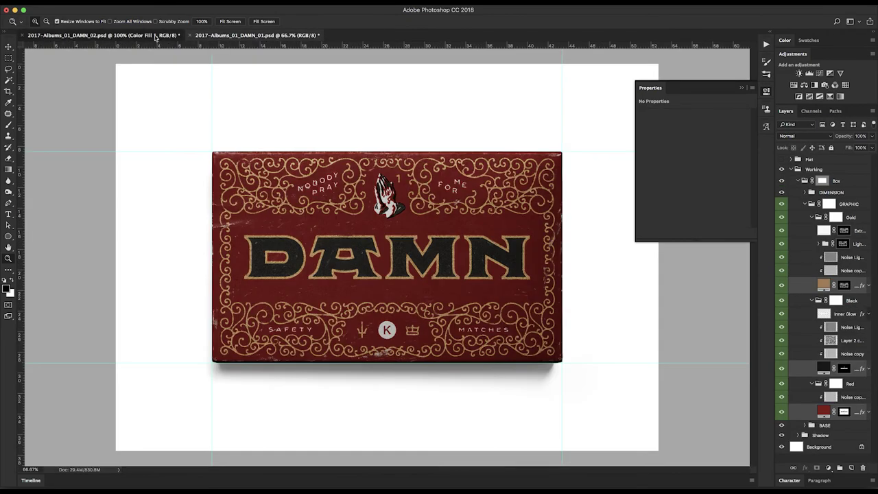
{"action": "left_click", "coordinate": [138, 124], "text": "alt"}
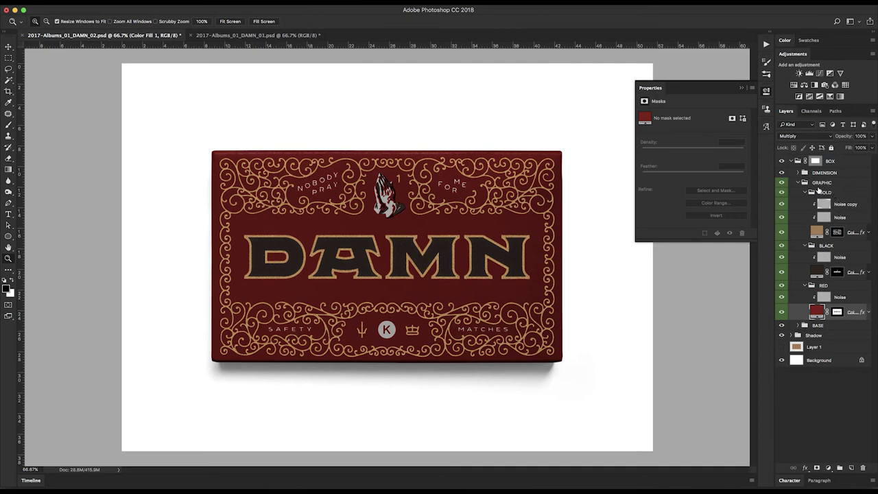
{"action": "left_click", "coordinate": [814, 326]}
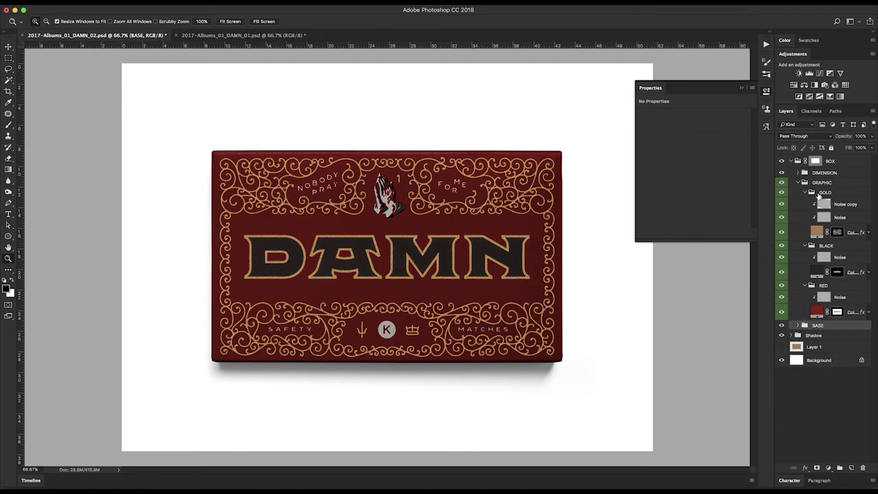
{"action": "left_click", "coordinate": [798, 173]}
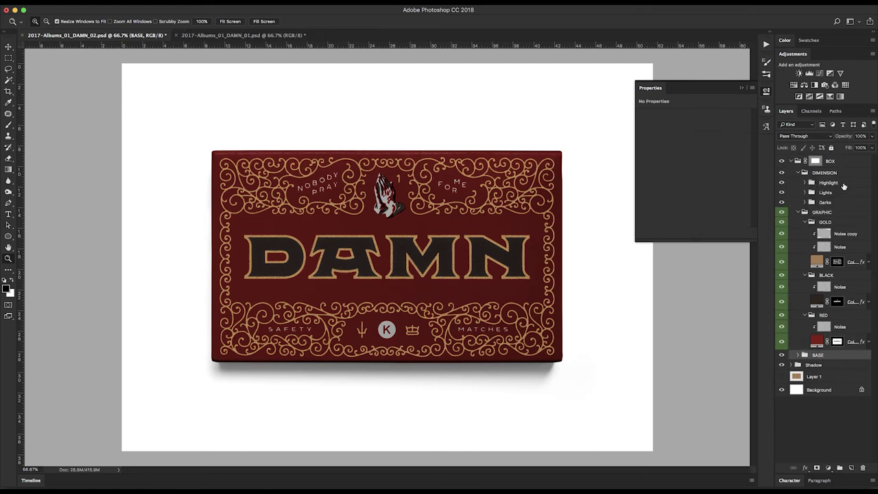
Copy the Darks group into GOLD and set the copy to Normal at 100% opacity.
{"action": "left_click_drag", "start_coordinate": [838, 200], "coordinate": [851, 231]}
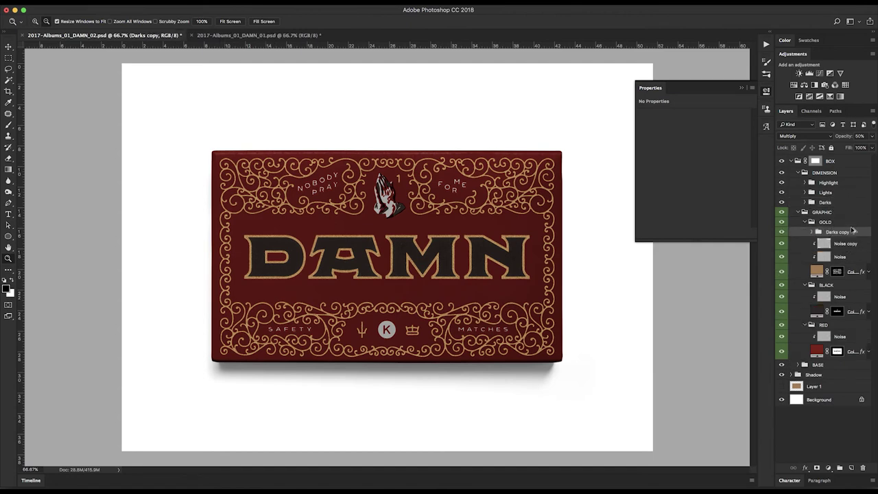
{"action": "left_click", "coordinate": [798, 173]}
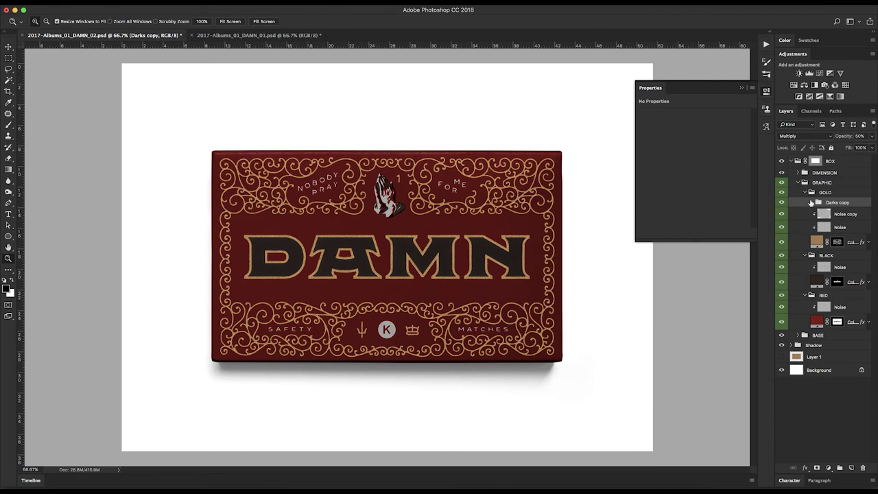
{"action": "left_click", "coordinate": [815, 136]}
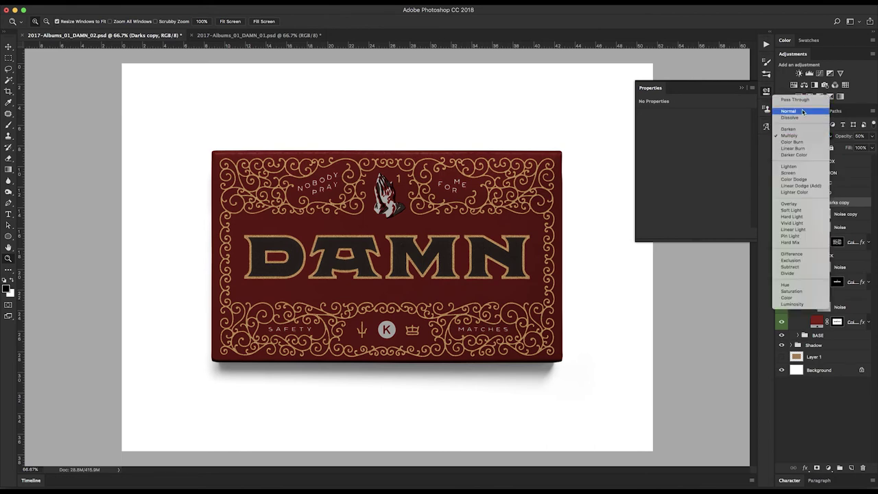
{"action": "left_click", "coordinate": [800, 111]}
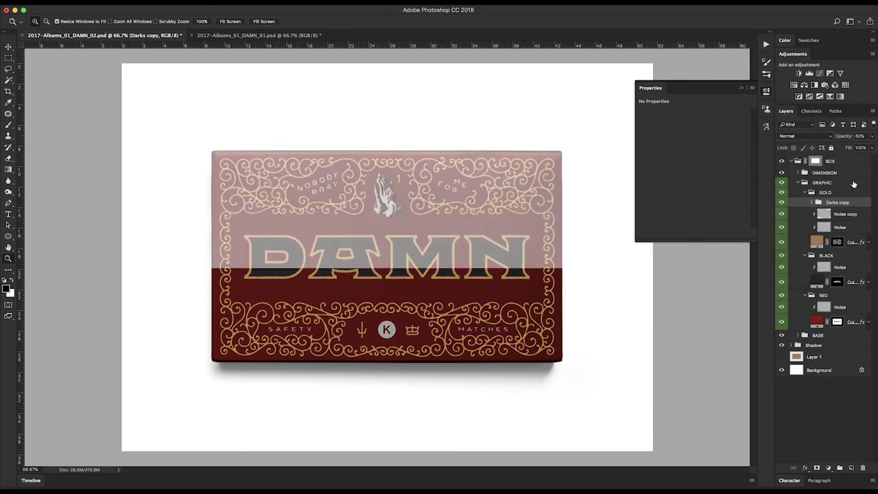
{"action": "left_click_drag", "start_coordinate": [848, 137], "coordinate": [875, 137]}
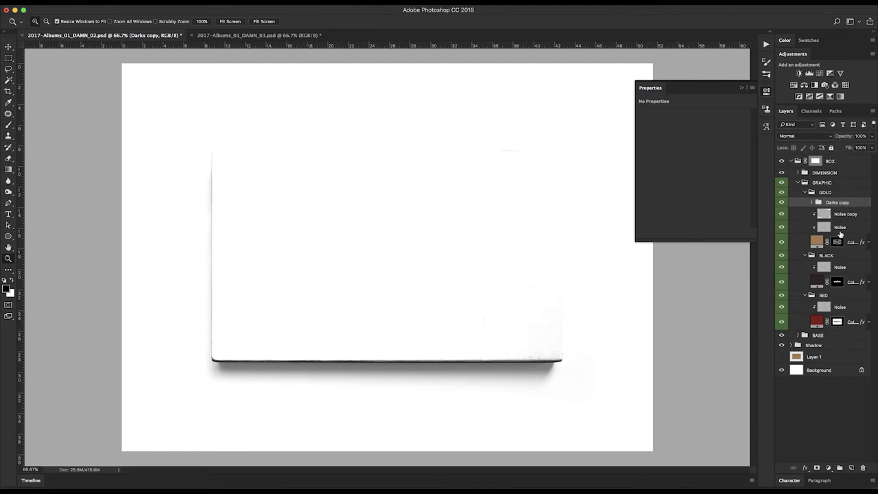
Mask the Darks copy with the gold ornament mask and expand its contents.
{"action": "left_click_drag", "start_coordinate": [838, 245], "coordinate": [840, 204]}
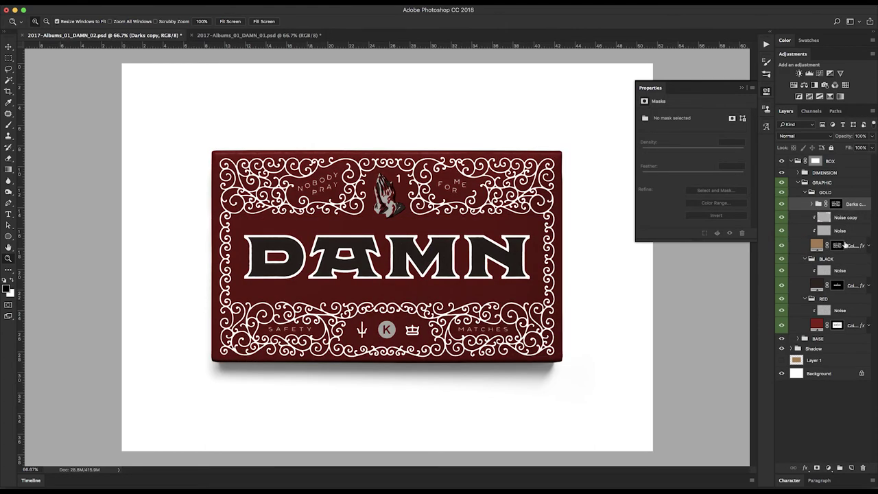
{"action": "left_click", "coordinate": [813, 205]}
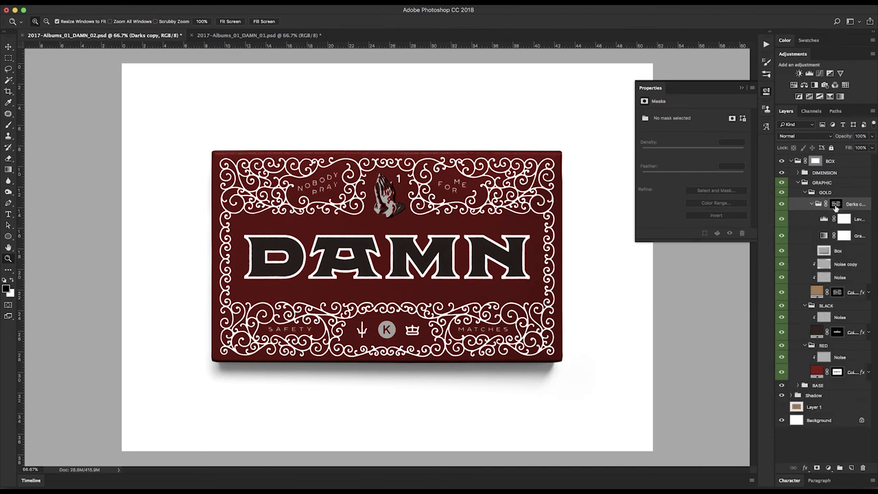
{"action": "left_click", "coordinate": [861, 236]}
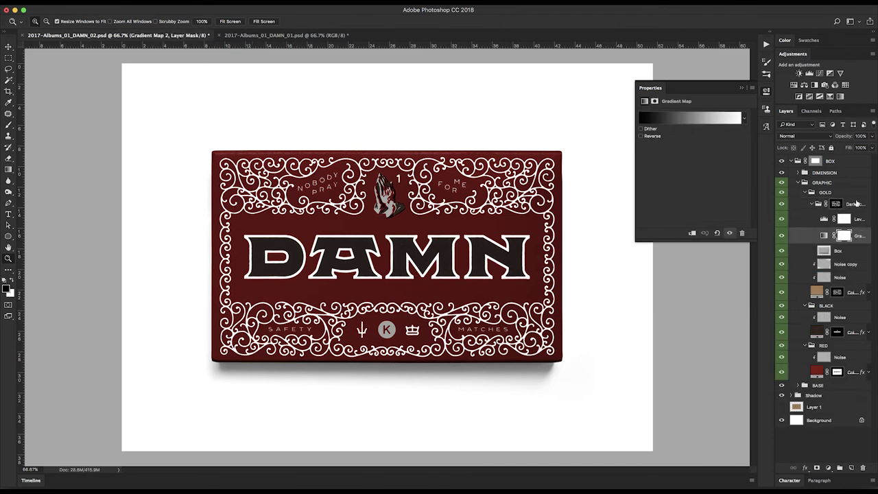
Clip the Gradient Map and Levels, setting Levels white point 255 and black point 44.
{"action": "left_click", "coordinate": [860, 239], "text": "alt"}
{"action": "left_click", "coordinate": [863, 221]}
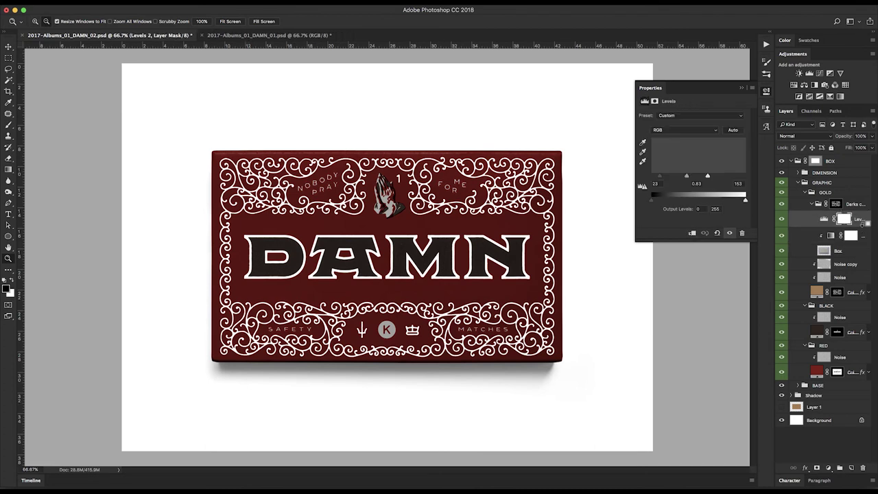
{"action": "left_click", "coordinate": [858, 227], "text": "alt"}
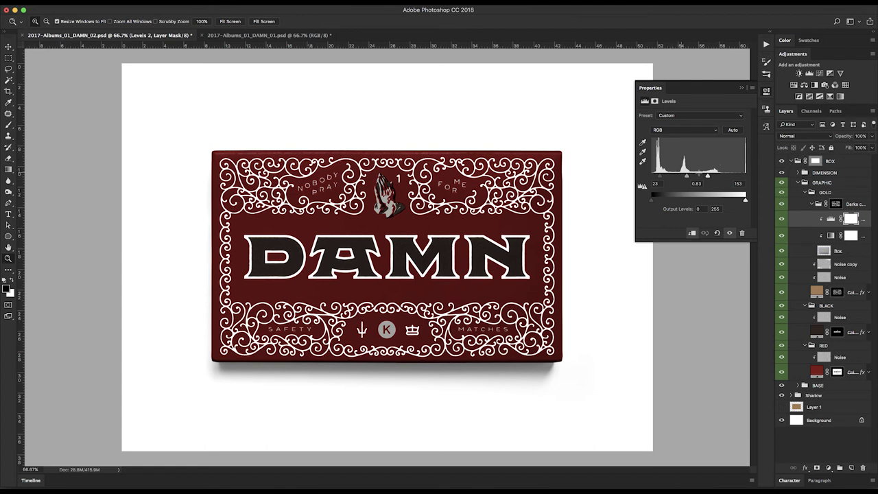
{"action": "mouse_move", "coordinate": [710, 178]}
{"action": "left_mouse_down"}
{"action": "mouse_move", "coordinate": [746, 179]}
{"action": "mouse_move", "coordinate": [715, 177]}
{"action": "left_mouse_up"}
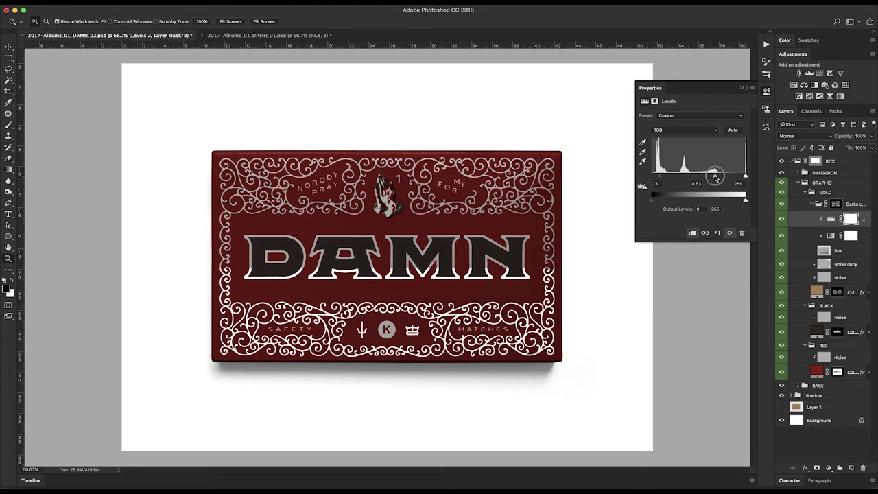
{"action": "left_click_drag", "start_coordinate": [660, 177], "coordinate": [667, 178]}
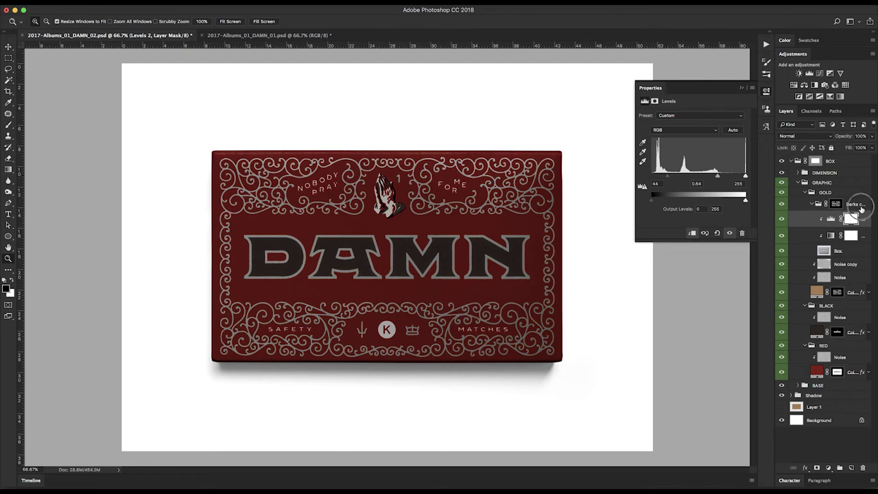
Set the Darks copy group's blend mode to Multiply.
{"action": "left_click", "coordinate": [857, 204]}
{"action": "left_click", "coordinate": [801, 136]}
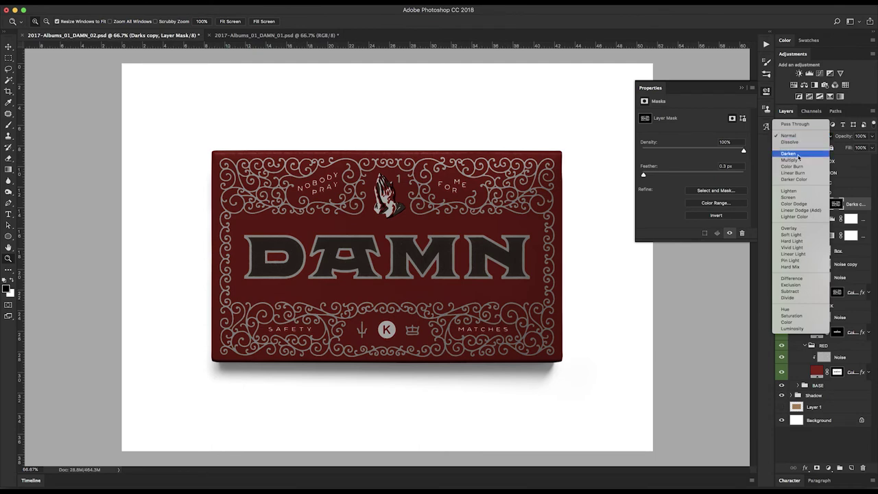
{"action": "left_click", "coordinate": [797, 160]}
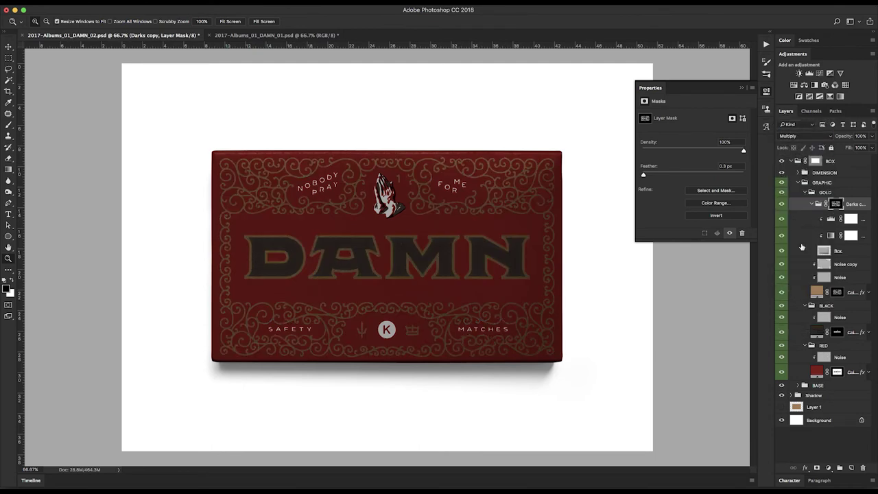
Blend the Darks copy group in Color Burn with opacity lowered to 20%.
{"action": "key", "text": "v"}
{"action": "key", "text": "shift+plus"}
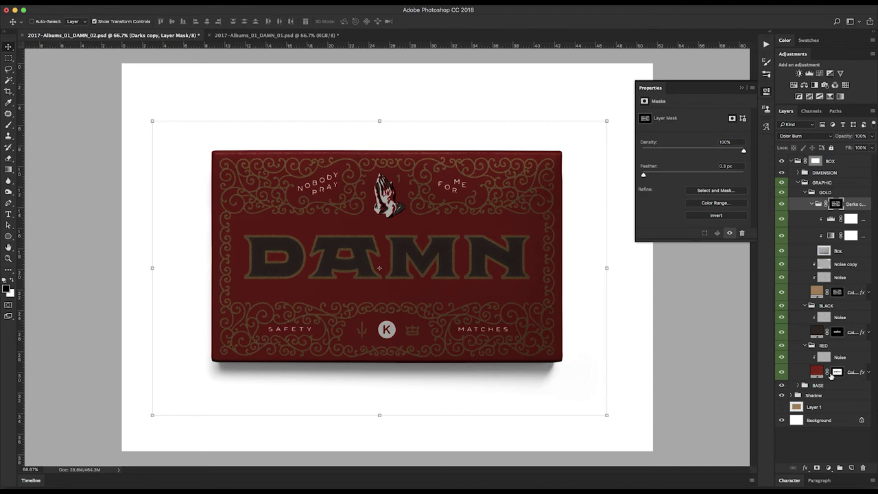
{"action": "key", "text": "shift+plus"}
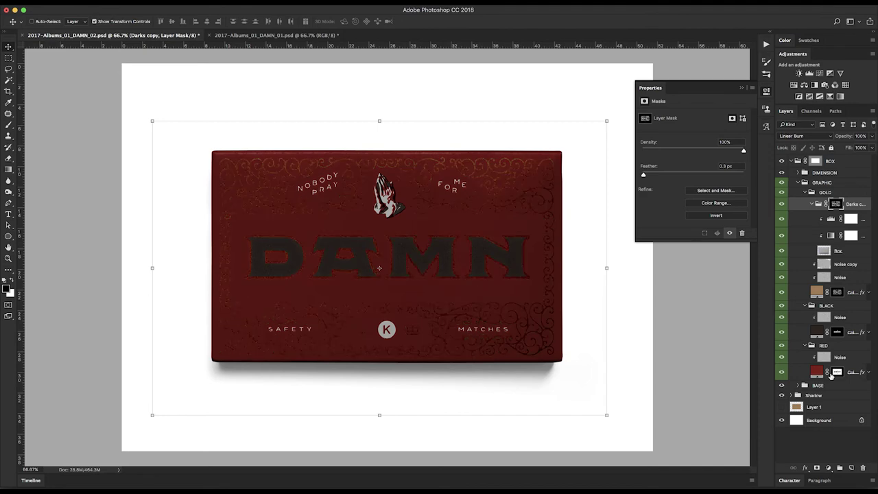
{"action": "key", "text": "shift+minus"}
{"action": "left_click", "coordinate": [862, 136]}
{"action": "type", "text": "10"}
{"action": "key", "text": "Return"}
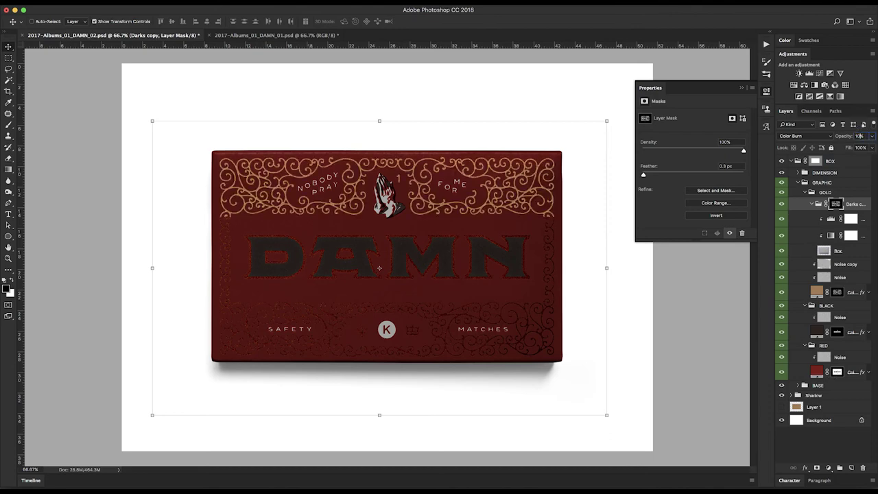
{"action": "key", "text": "2"}
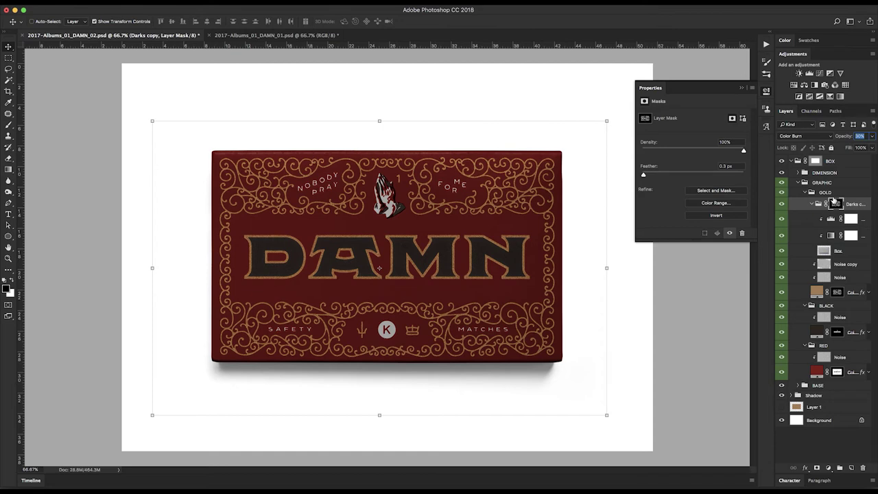
Duplicate the Darks copy group and rename the original to Color Burn.
{"action": "left_click", "coordinate": [813, 204]}
{"action": "left_click", "coordinate": [855, 206]}
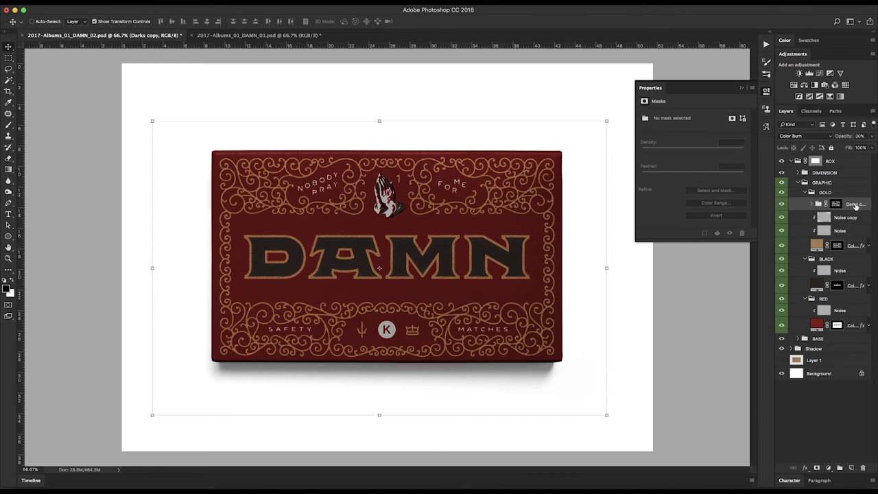
{"action": "double_click", "coordinate": [855, 205]}
{"action": "key", "text": "Return"}
{"action": "left_click_drag", "start_coordinate": [856, 205], "coordinate": [856, 203]}
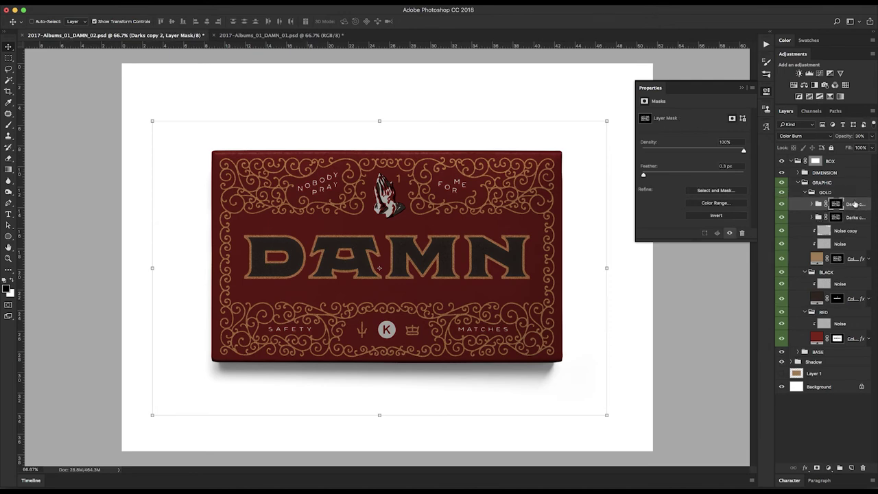
{"action": "double_click", "coordinate": [855, 217]}
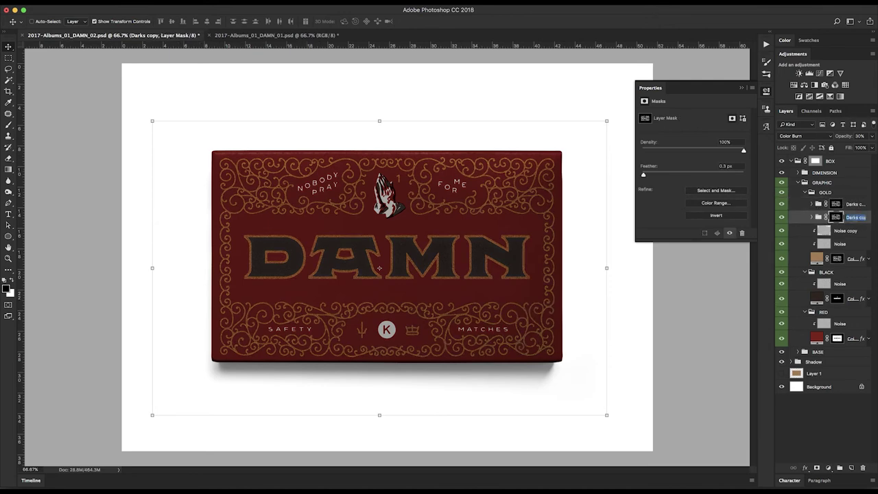
{"action": "type", "text": "Color B..."}
{"action": "key", "text": "Return"}
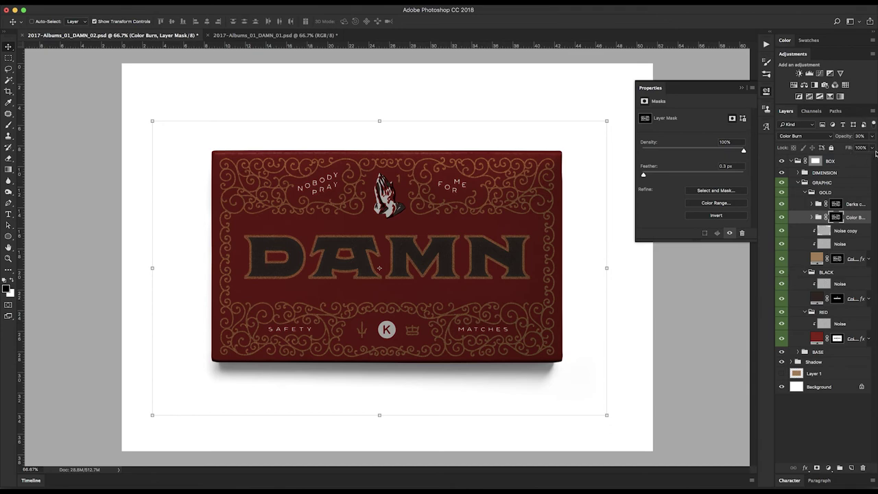
{"action": "left_click", "coordinate": [851, 204]}
Set the Darks copy 2 group to Multiply and lower its opacity.
{"action": "left_click_drag", "start_coordinate": [846, 136], "coordinate": [876, 136]}
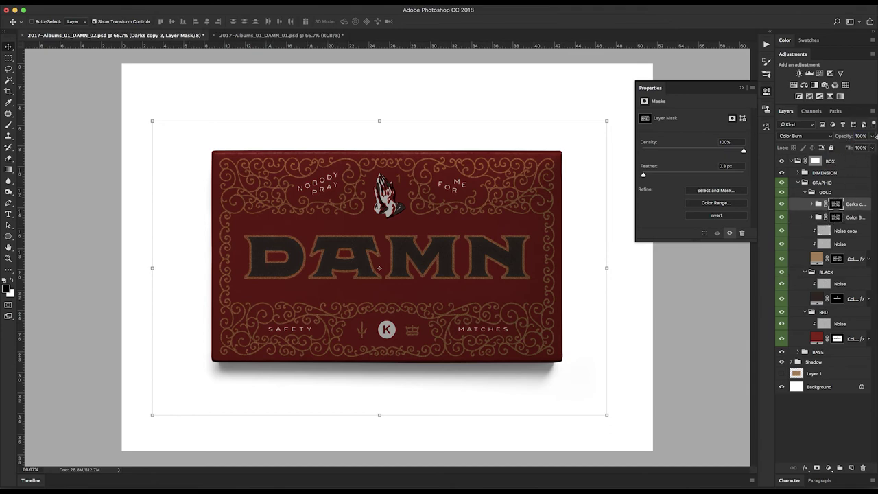
{"action": "left_click", "coordinate": [812, 135]}
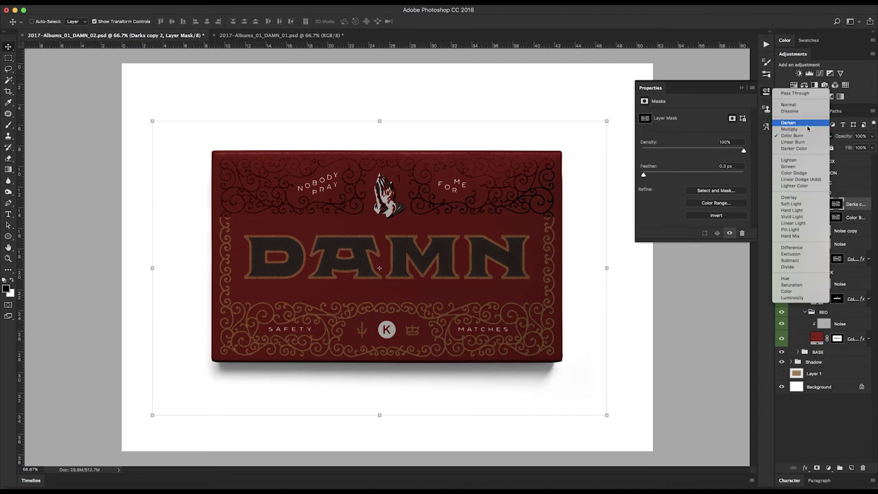
{"action": "left_click", "coordinate": [807, 128]}
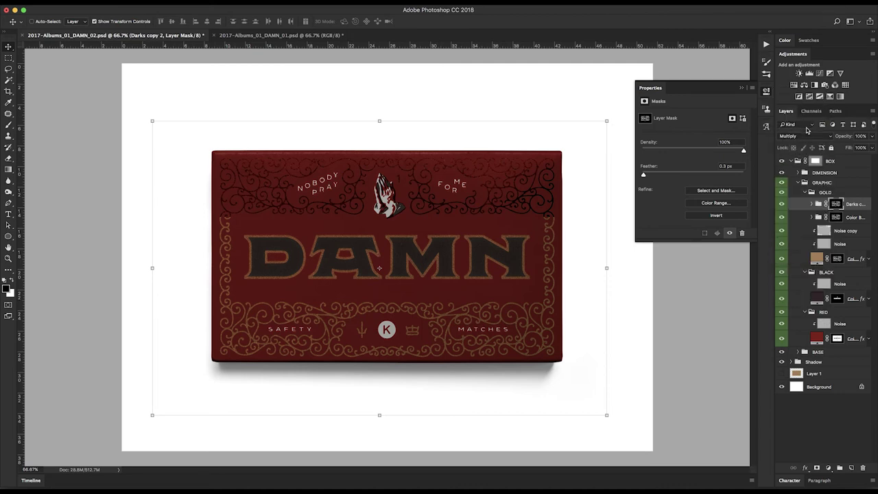
{"action": "left_click", "coordinate": [862, 136]}
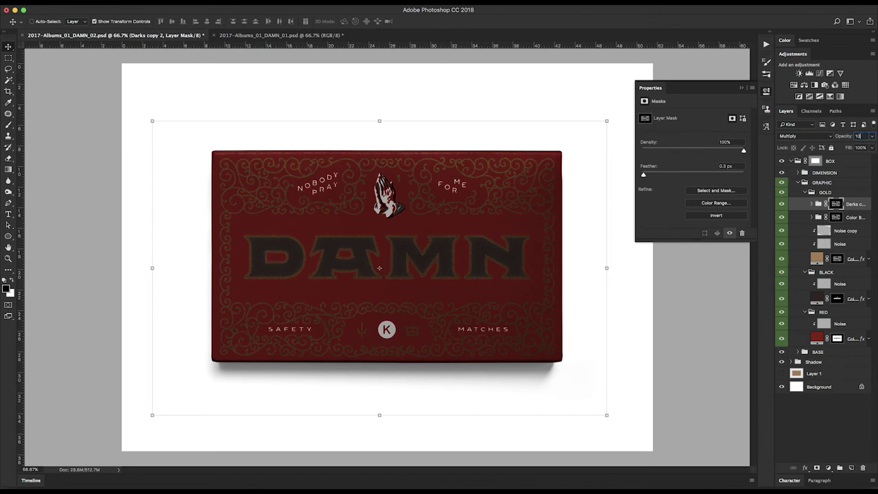
{"action": "type", "text": "10"}
{"action": "key", "text": "Return"}
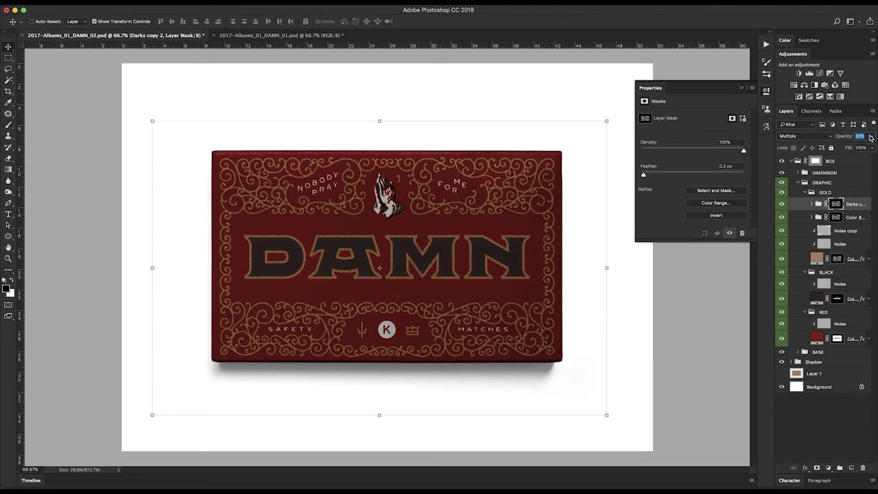
Rename the Darks copy 2 group to Multiply.
{"action": "left_click", "coordinate": [855, 205]}
{"action": "double_click", "coordinate": [855, 205]}
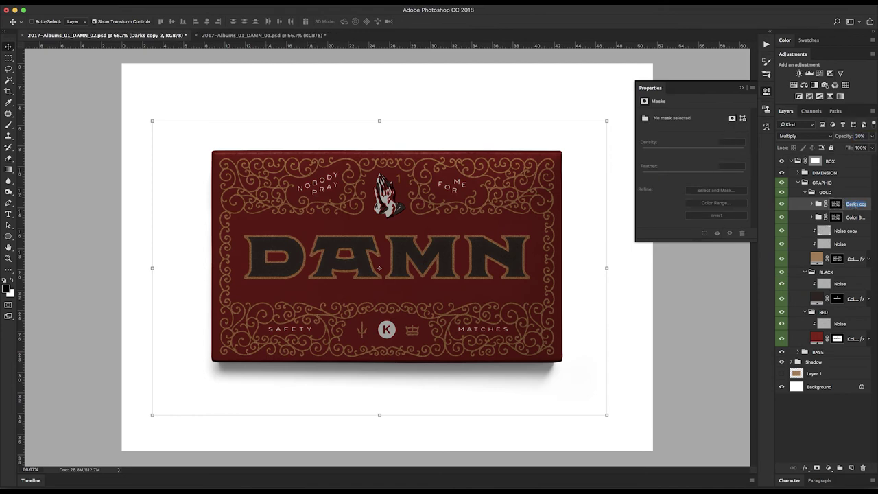
{"action": "type", "text": "Multiply"}
{"action": "key", "text": "Return"}
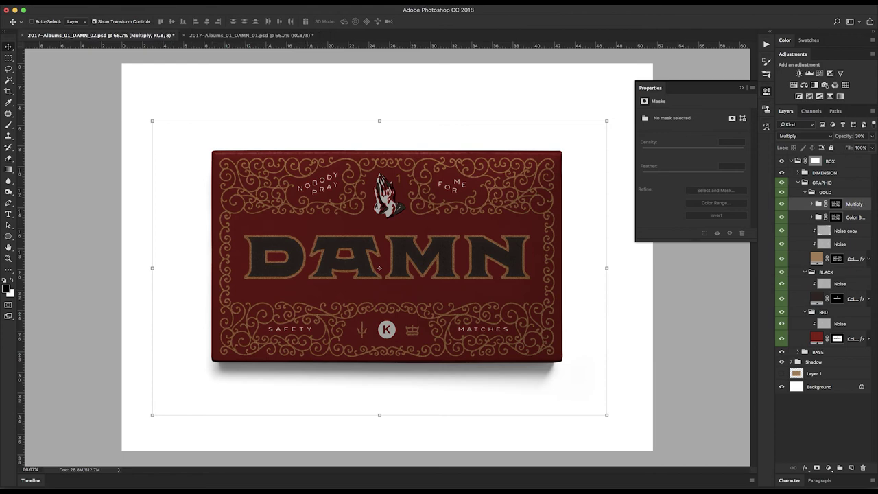
Add a new layer named Highlight above the Multiply group in GOLD.
{"action": "left_click", "coordinate": [853, 468]}
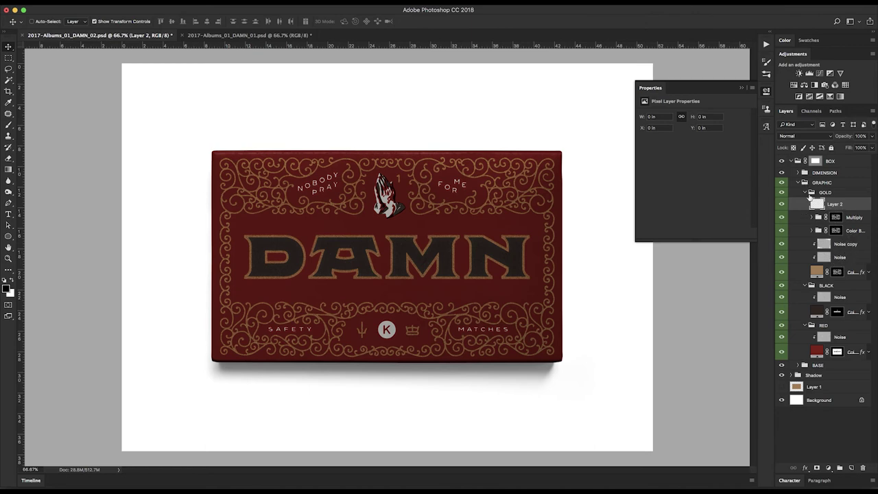
{"action": "left_click_drag", "start_coordinate": [835, 204], "coordinate": [841, 208]}
{"action": "double_click", "coordinate": [857, 205]}
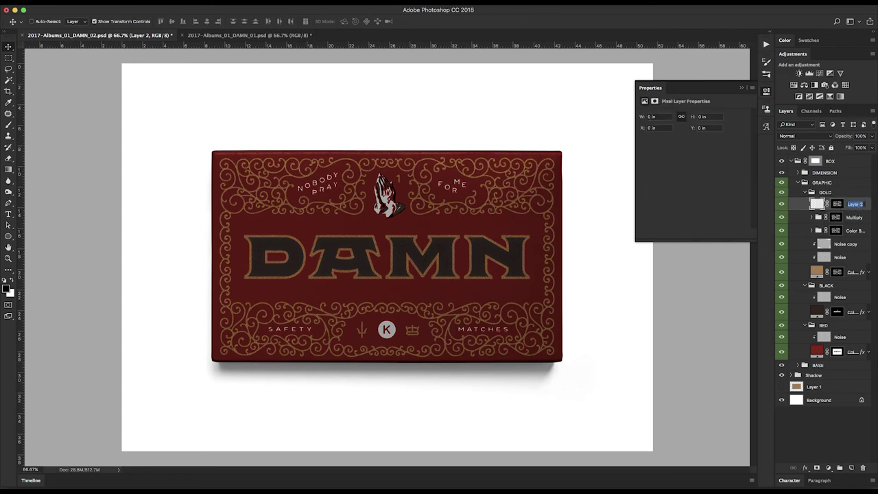
{"action": "type", "text": "Highlight"}
{"action": "key", "text": "Return"}
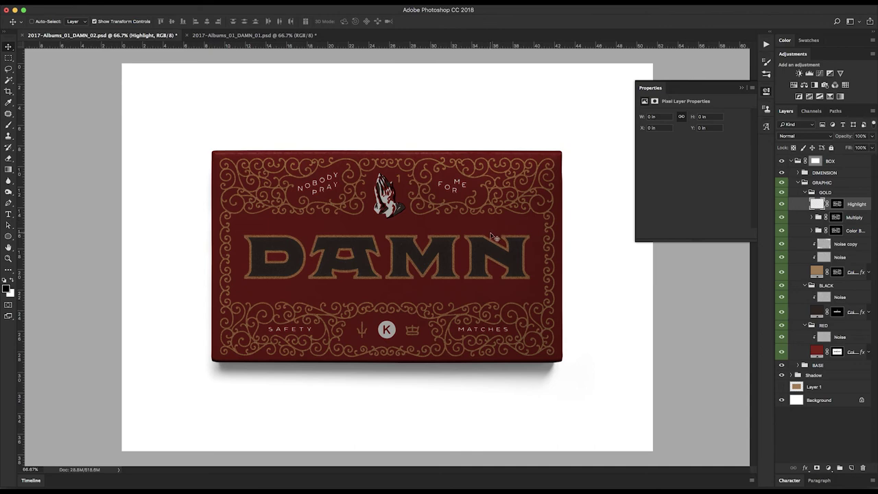
Paint a white reflected gradient highlight across the N on the Highlight layer.
{"action": "key", "text": "g"}
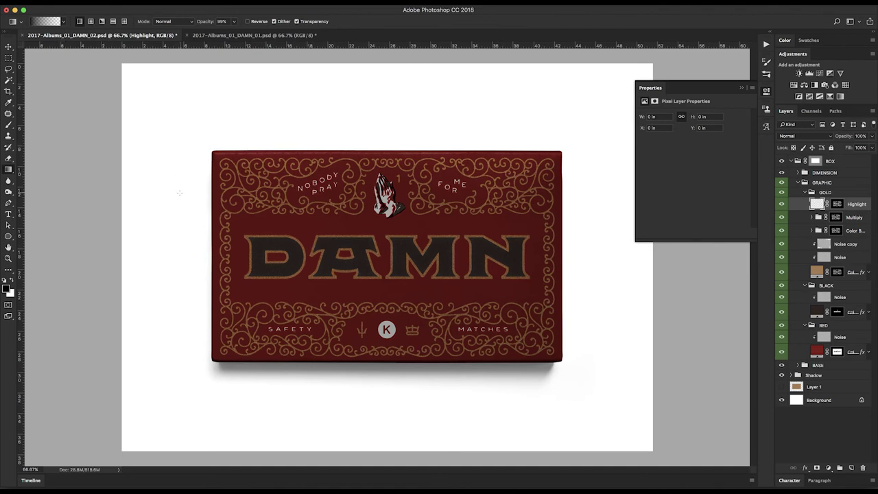
{"action": "key", "text": "x"}
{"action": "left_click_drag", "start_coordinate": [473, 236], "coordinate": [535, 237]}
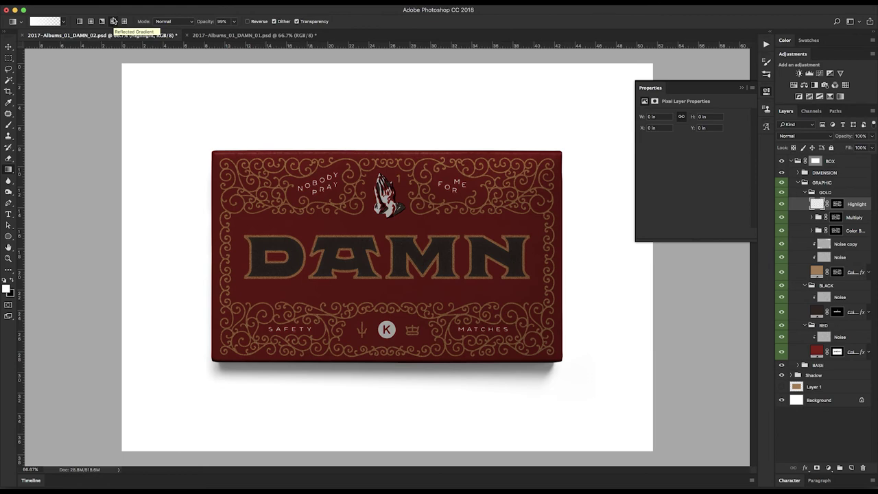
{"action": "left_click", "coordinate": [114, 21]}
{"action": "left_click_drag", "start_coordinate": [457, 252], "coordinate": [512, 256]}
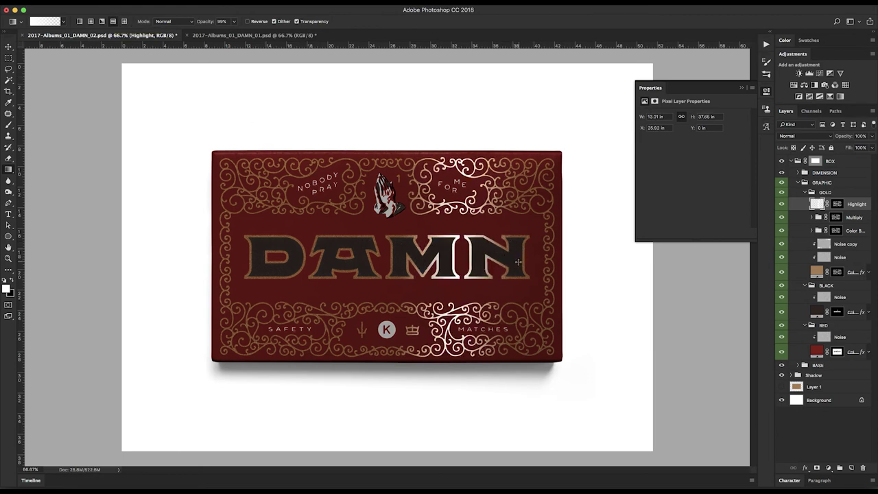
{"action": "left_click_drag", "start_coordinate": [459, 251], "coordinate": [525, 256]}
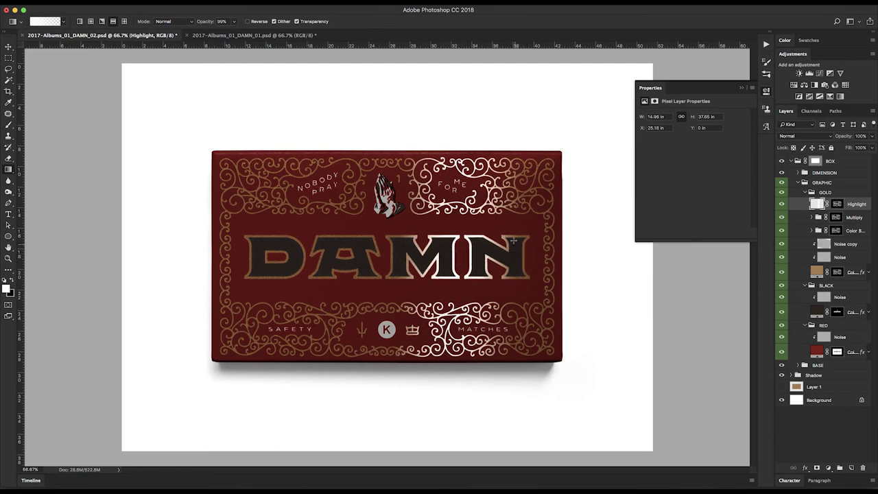
Discard the rotated highlight and redraw the highlight gradient across DAMN.
{"action": "key", "text": "v"}
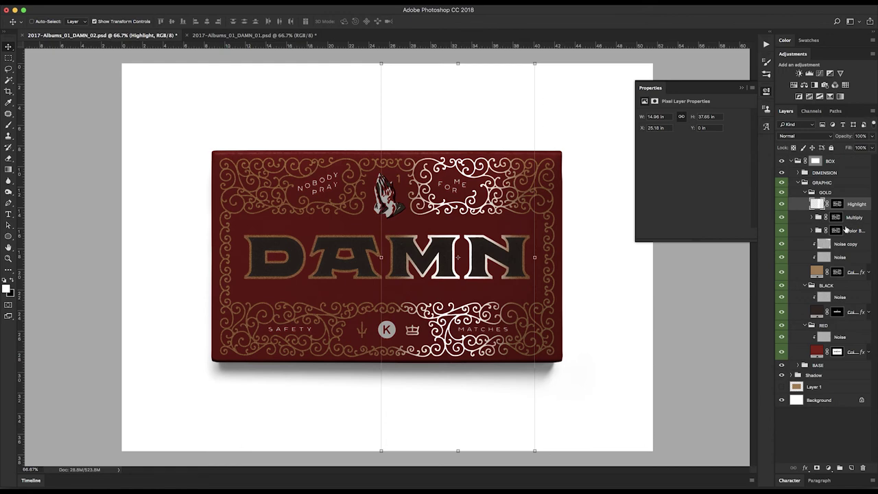
{"action": "left_click", "coordinate": [543, 59]}
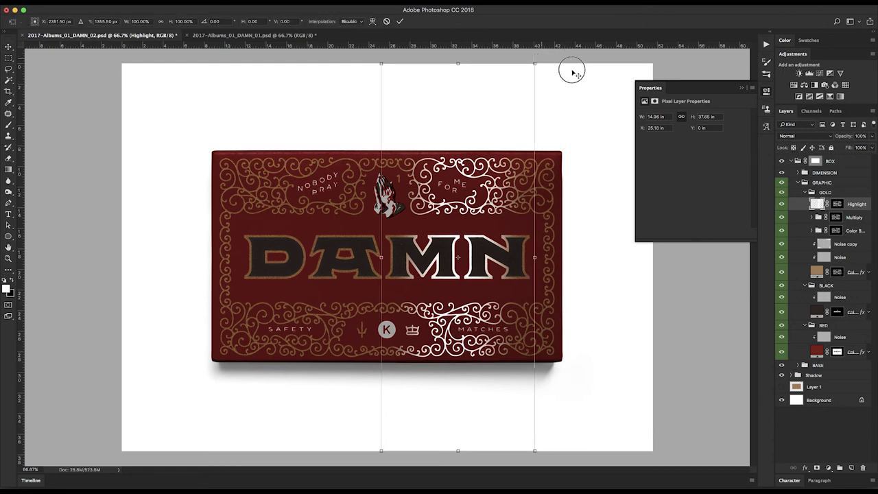
{"action": "left_click_drag", "start_coordinate": [573, 72], "coordinate": [577, 75]}
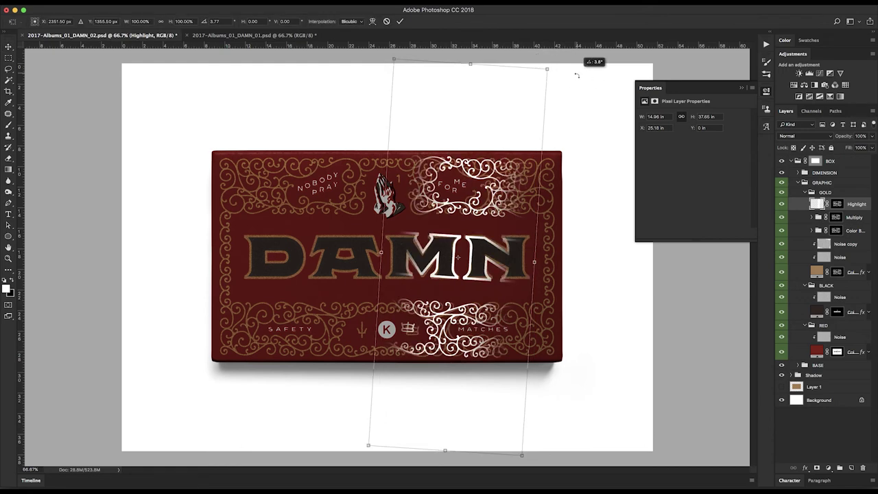
{"action": "key", "text": "Return"}
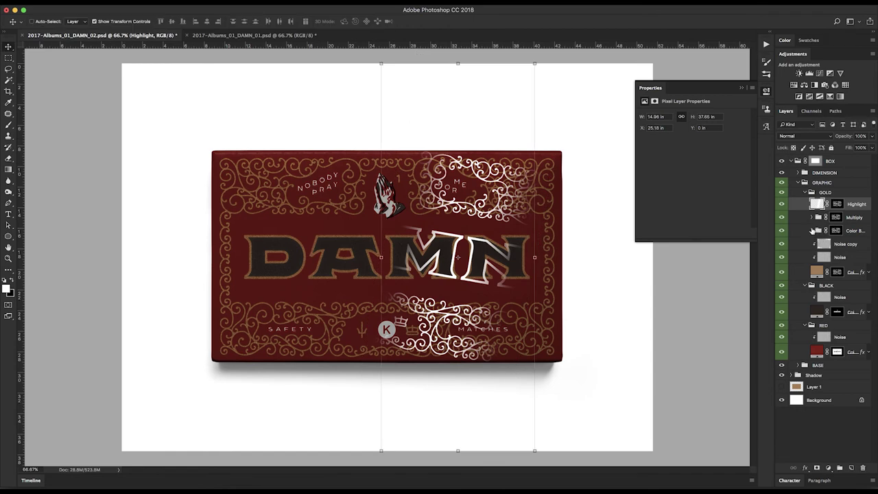
{"action": "key", "text": "ctrl+z"}
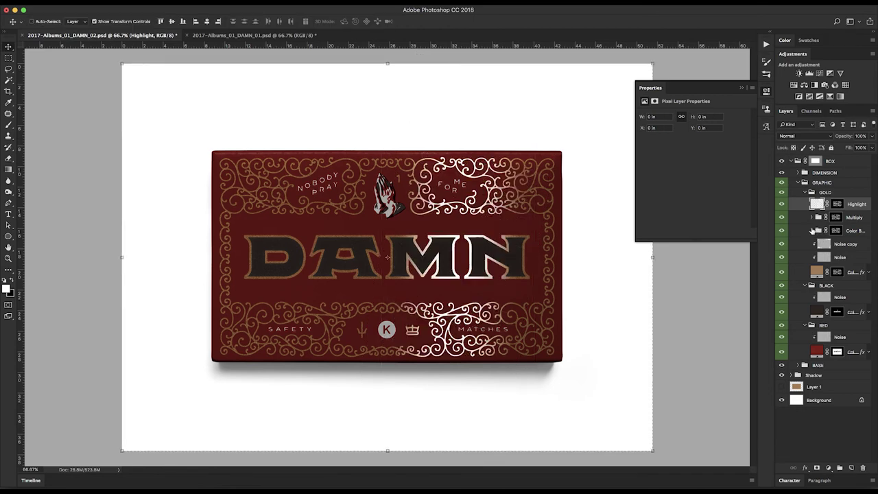
{"action": "key", "text": "ctrl+alt+z"}
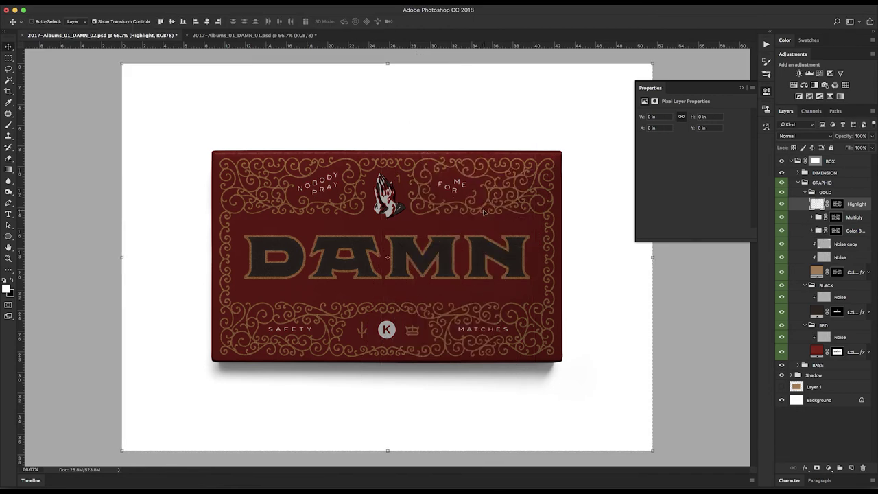
{"action": "key", "text": "ctrl+d"}
{"action": "key", "text": "g"}
{"action": "left_click_drag", "start_coordinate": [444, 249], "coordinate": [512, 269]}
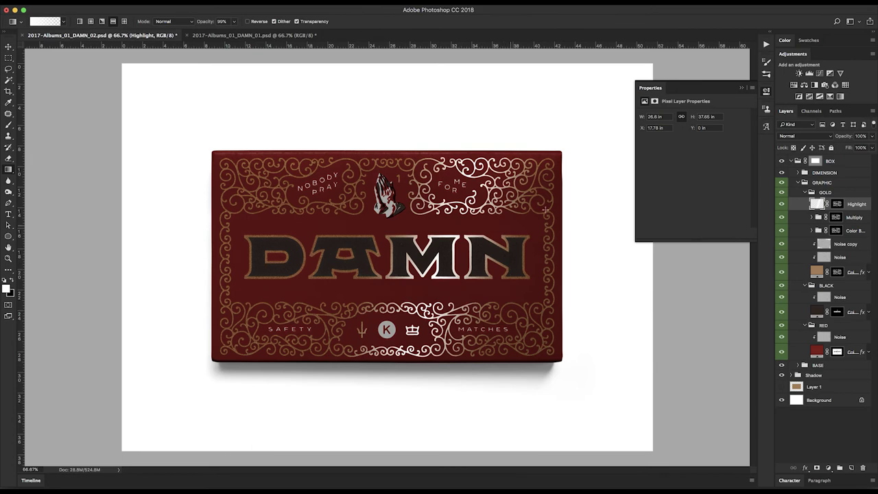
Blend the Highlight layer in Overlay with reduced opacity.
{"action": "left_click", "coordinate": [815, 136]}
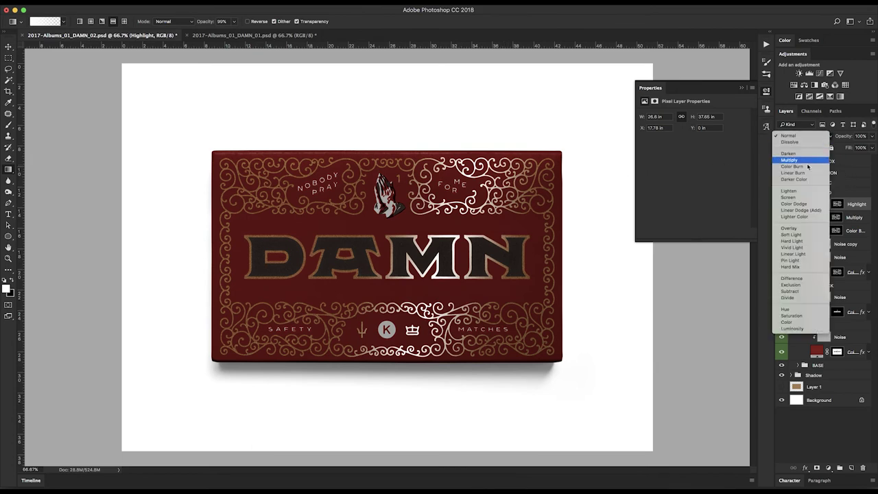
{"action": "left_click", "coordinate": [802, 229]}
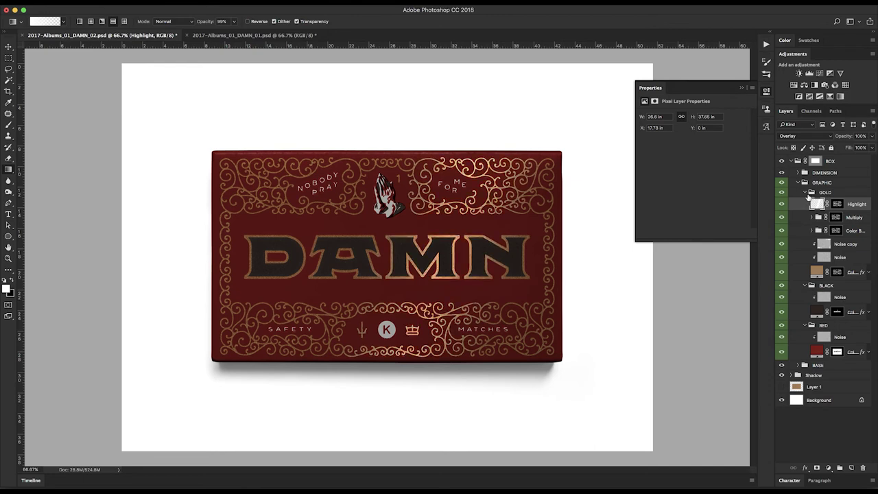
{"action": "left_click", "coordinate": [864, 136]}
{"action": "type", "text": "80"}
{"action": "key", "text": "Return"}
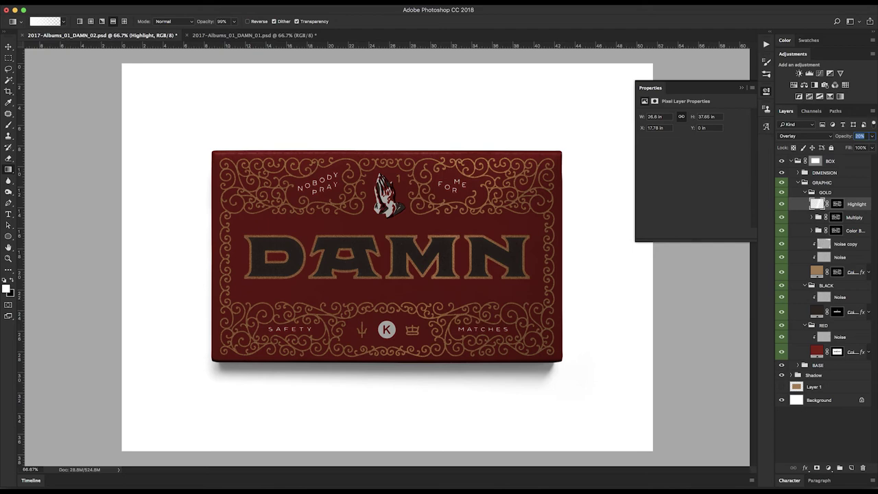
{"action": "left_click", "coordinate": [825, 441]}
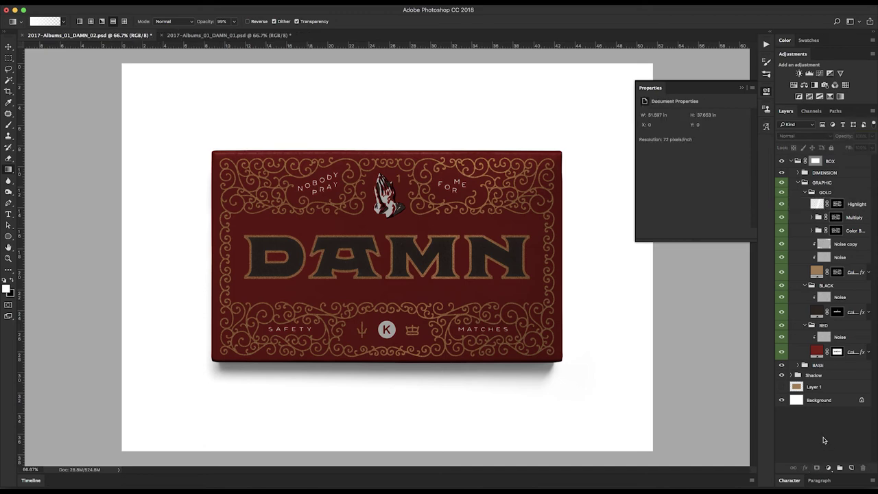
Inspect the BLACK group's fill and Noise layers, leaving the black fill colour unchanged.
{"action": "key", "text": "super+minus"}
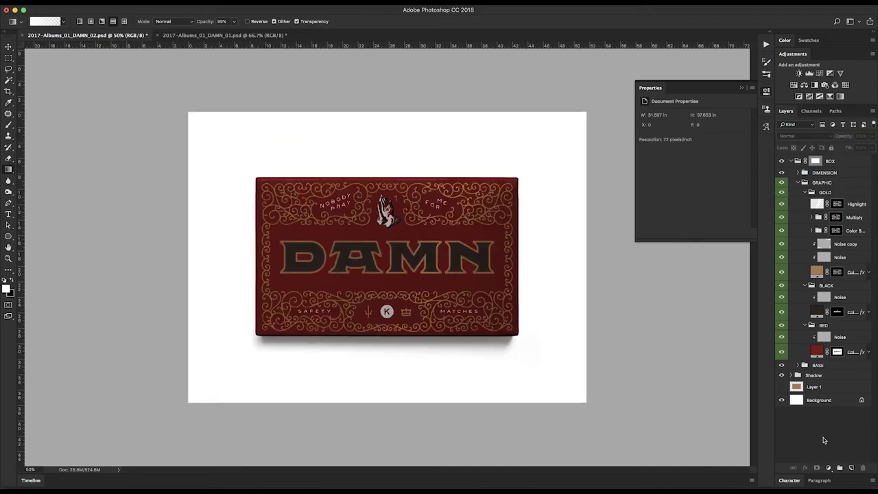
{"action": "key", "text": "super+plus"}
{"action": "key", "text": "super+plus"}
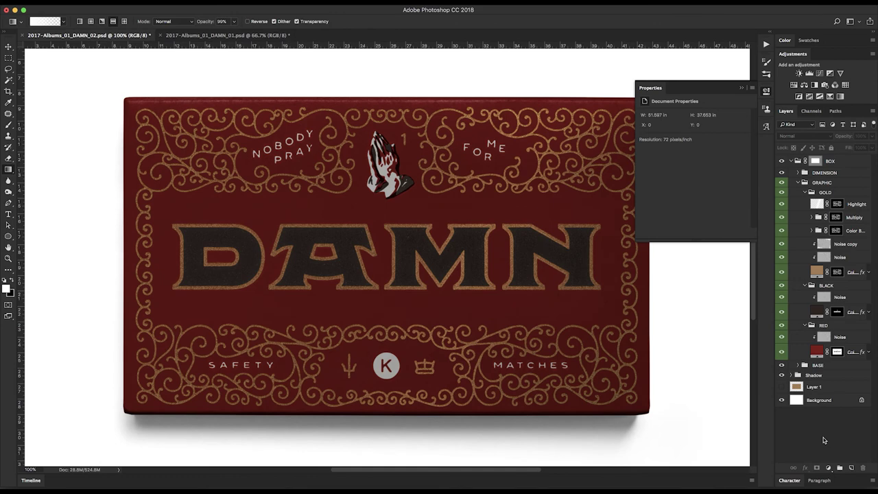
{"action": "left_click", "coordinate": [853, 312]}
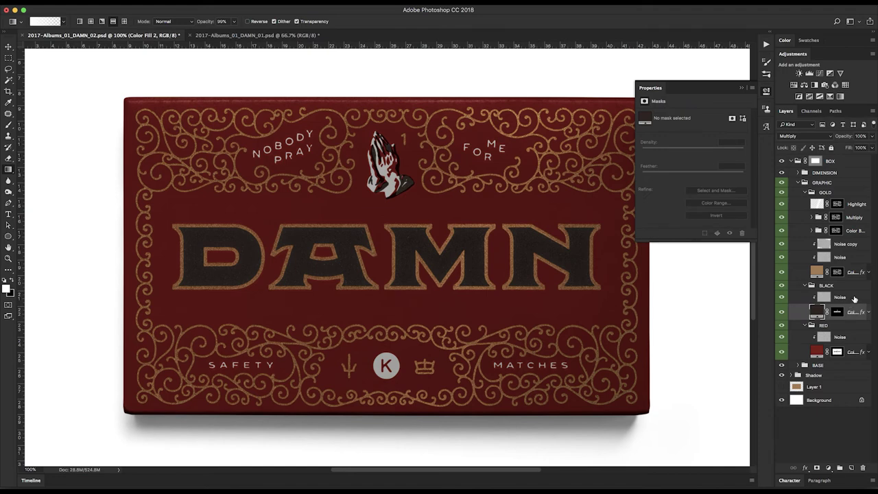
{"action": "left_click", "coordinate": [855, 296]}
{"action": "left_click", "coordinate": [825, 366]}
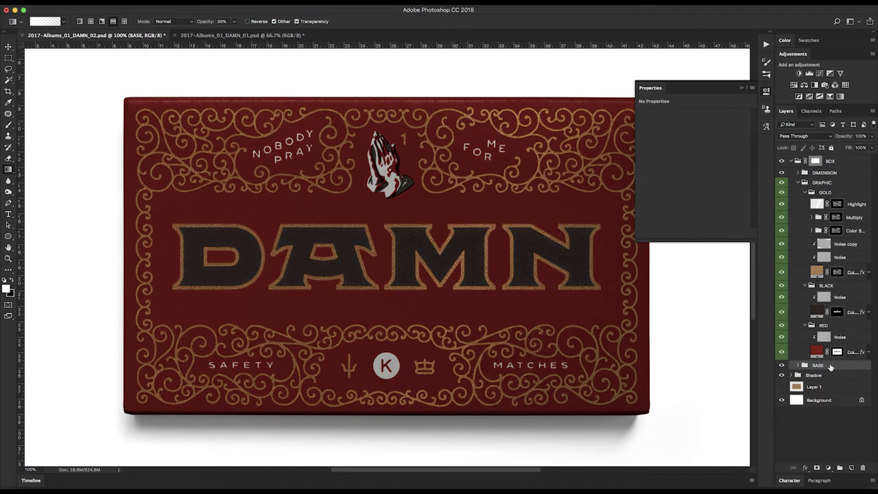
{"action": "left_click", "coordinate": [819, 312]}
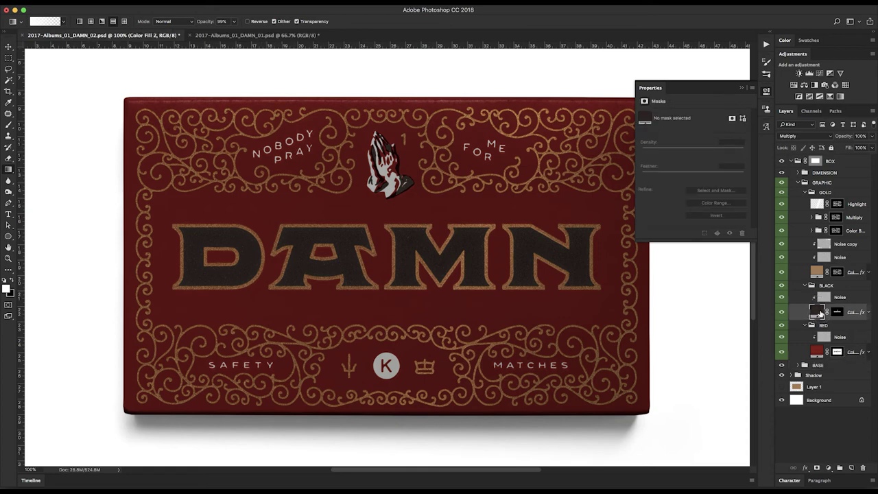
{"action": "double_click", "coordinate": [818, 312]}
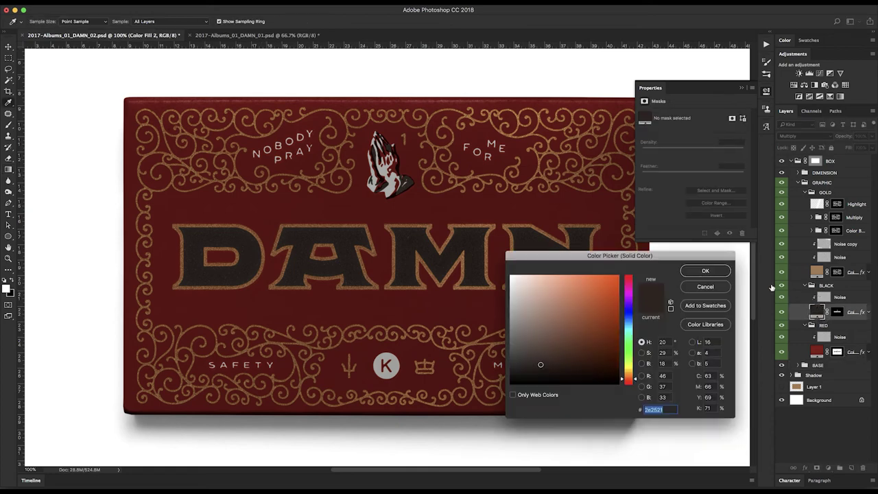
{"action": "left_click", "coordinate": [726, 286]}
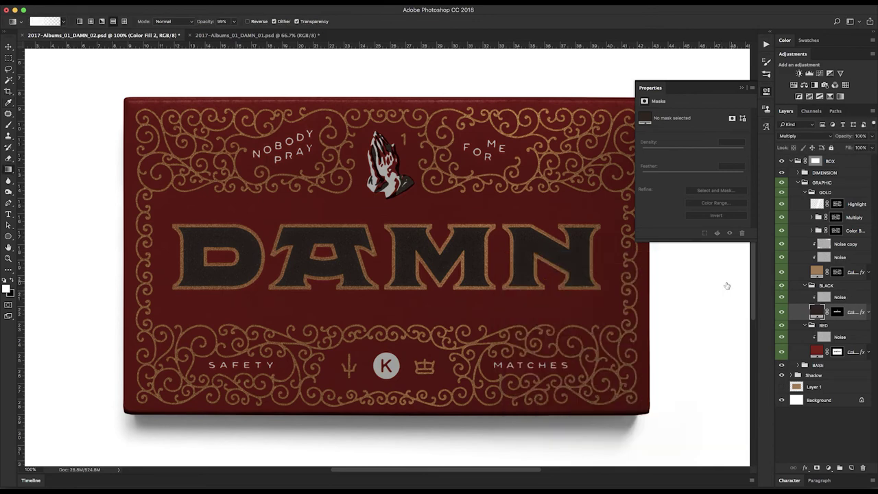
Duplicate the gold Noise copy into BLACK, clip it, and set it to Multiply.
{"action": "left_click", "coordinate": [858, 245]}
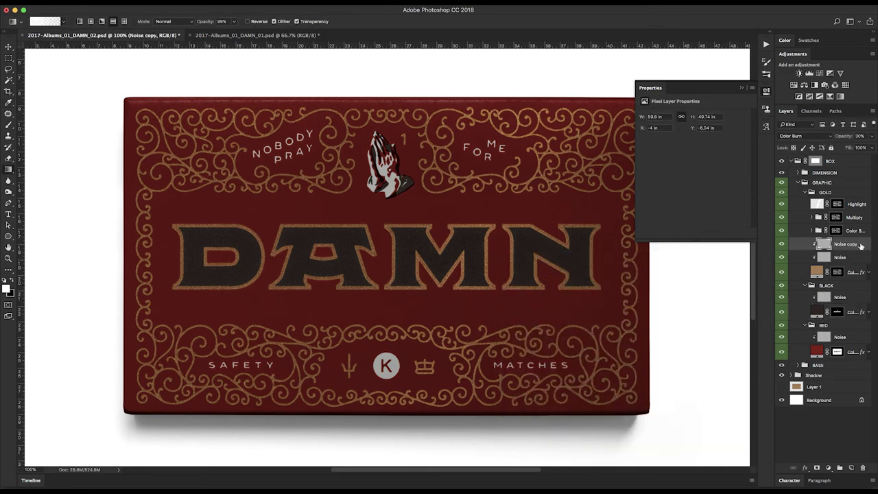
{"action": "left_click_drag", "start_coordinate": [860, 246], "coordinate": [854, 298]}
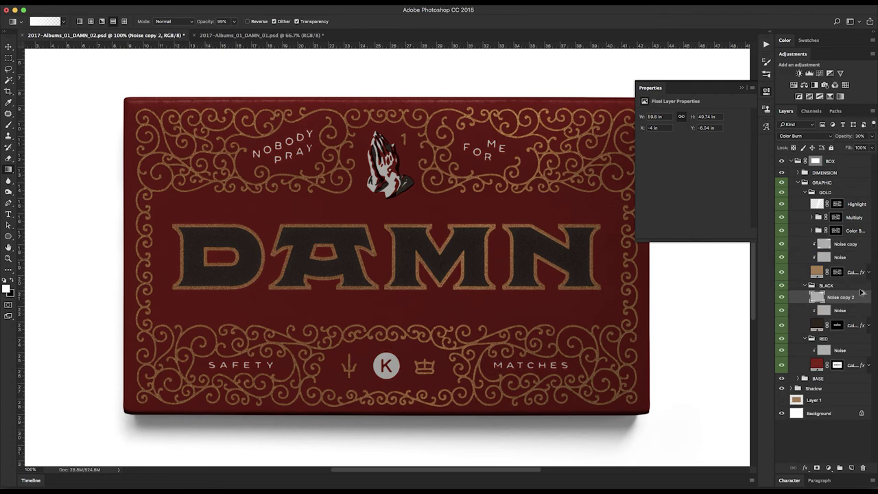
{"action": "left_click", "coordinate": [851, 304], "text": "alt"}
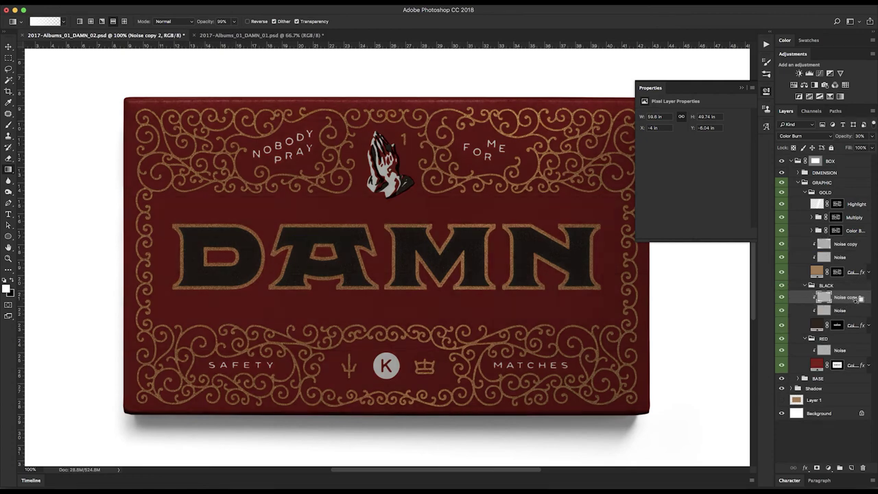
{"action": "left_click", "coordinate": [811, 137]}
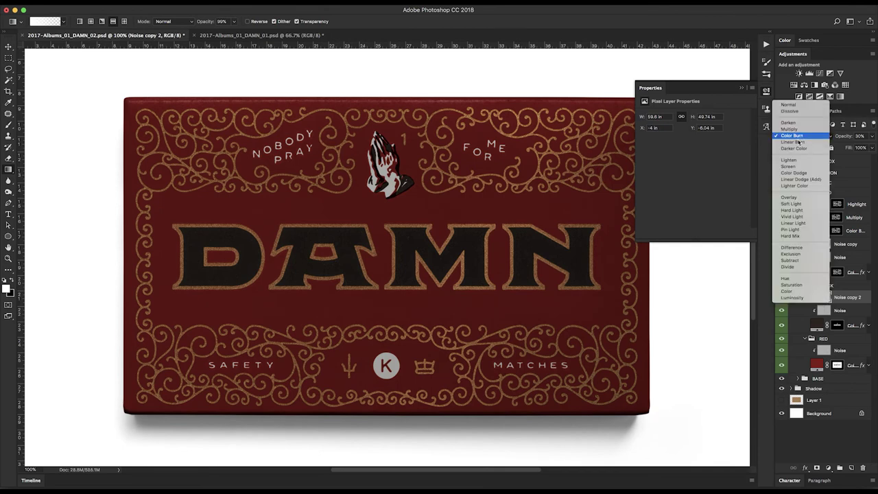
{"action": "left_click", "coordinate": [799, 130]}
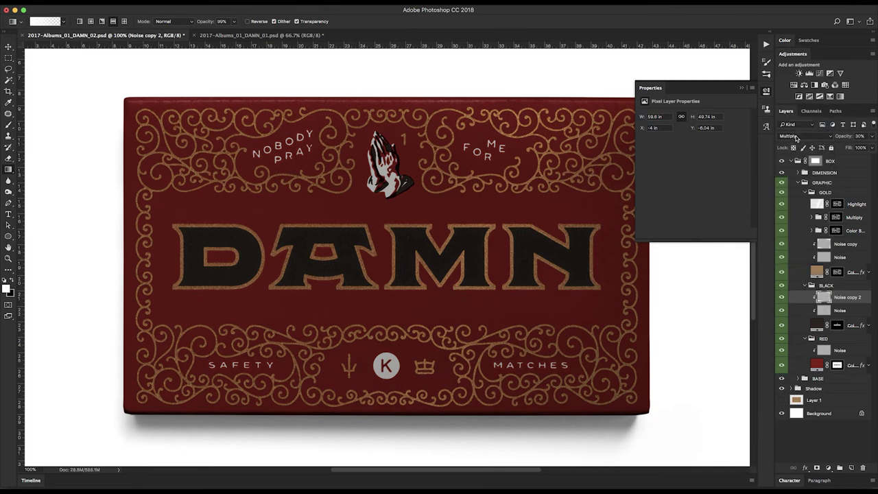
{"action": "left_click", "coordinate": [783, 298]}
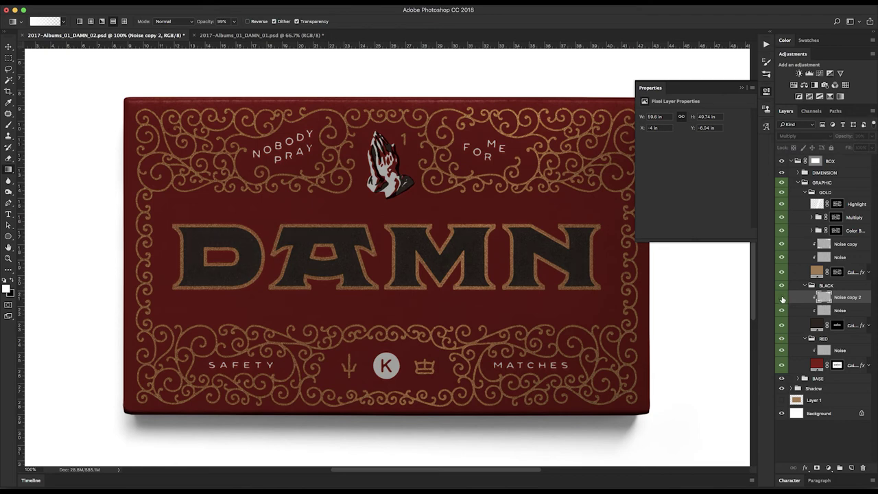
{"action": "left_click", "coordinate": [783, 299]}
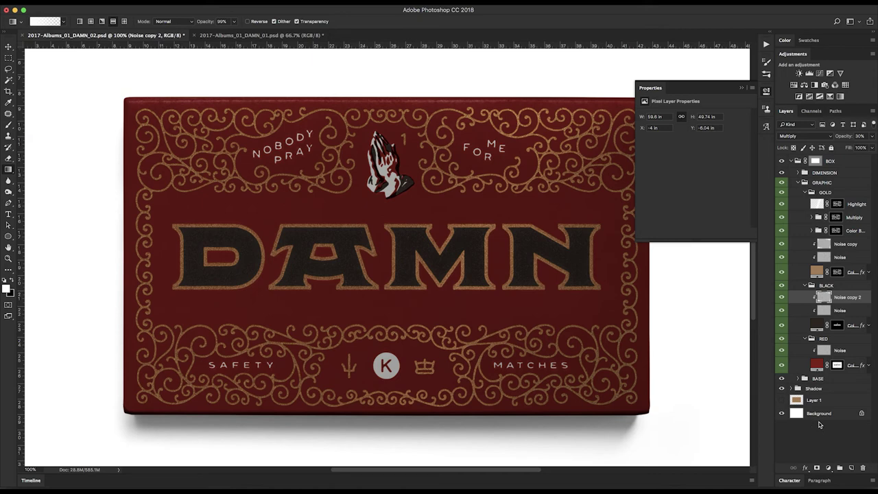
{"action": "key", "text": "super+minus"}
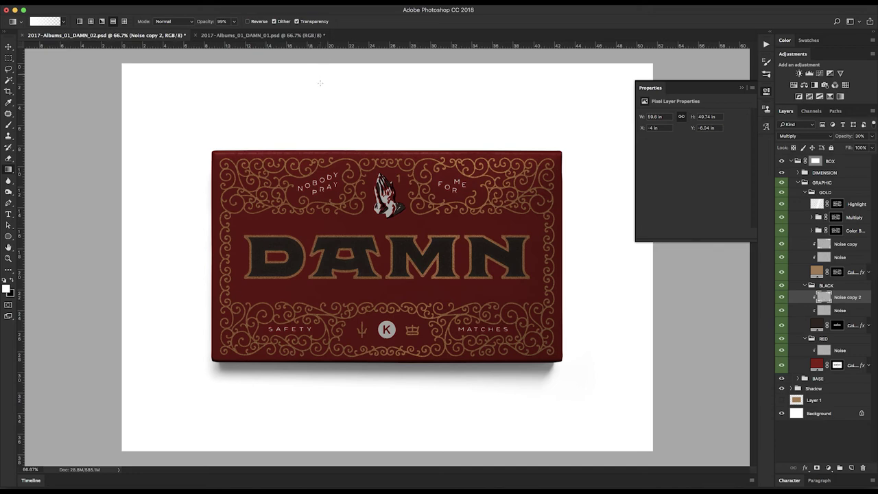
{"action": "key", "text": "z"}
{"action": "left_click_drag", "start_coordinate": [202, 139], "coordinate": [577, 276]}
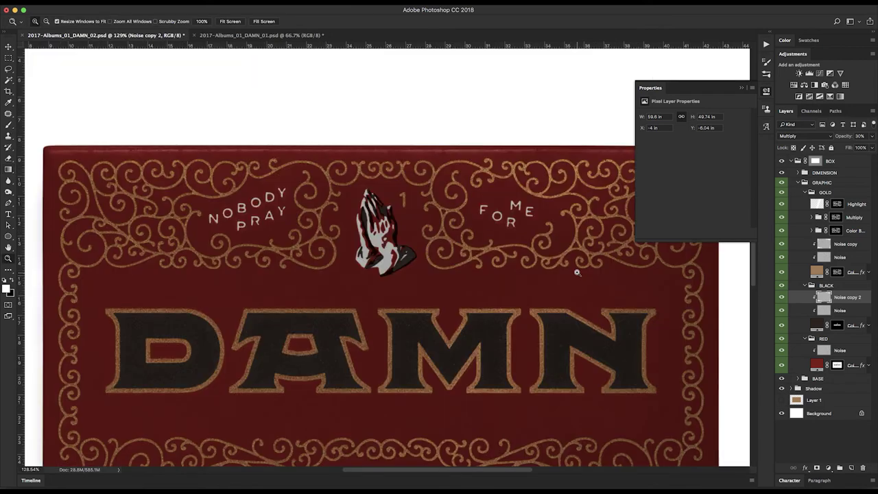
{"action": "left_click", "coordinate": [267, 36]}
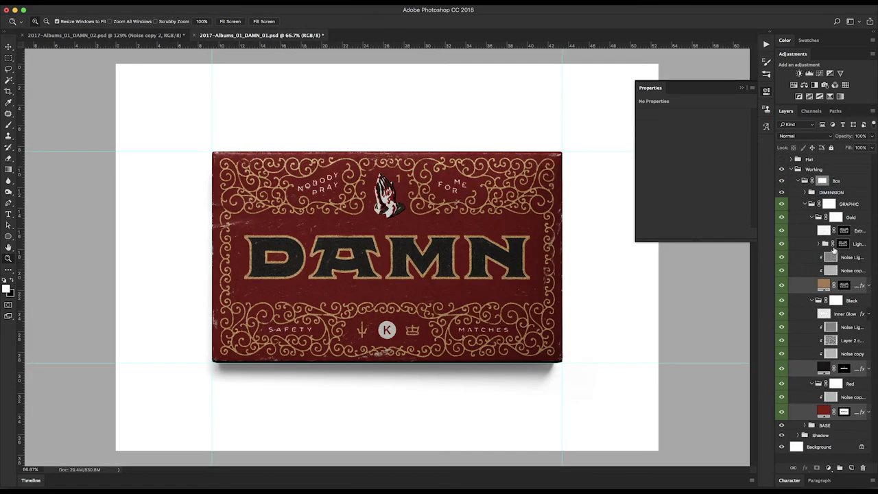
{"action": "left_click", "coordinate": [829, 204], "text": "shift"}
{"action": "left_click", "coordinate": [825, 206], "text": "shift"}
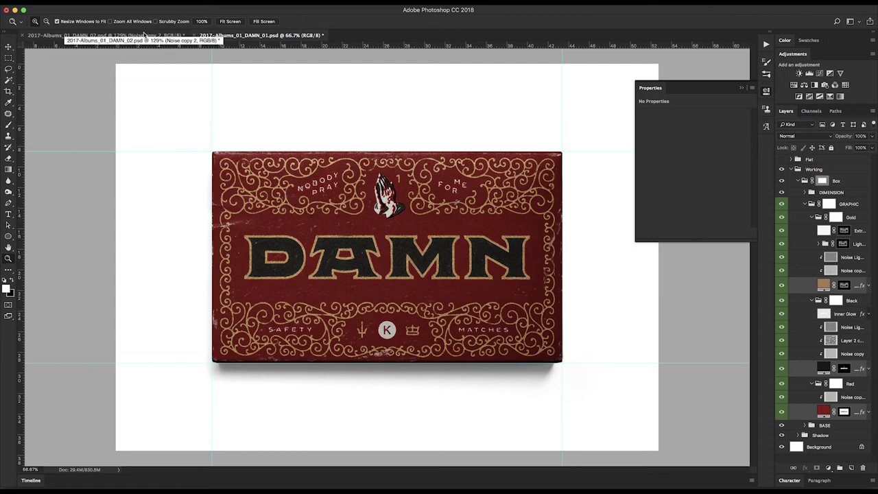
{"action": "left_click", "coordinate": [144, 36]}
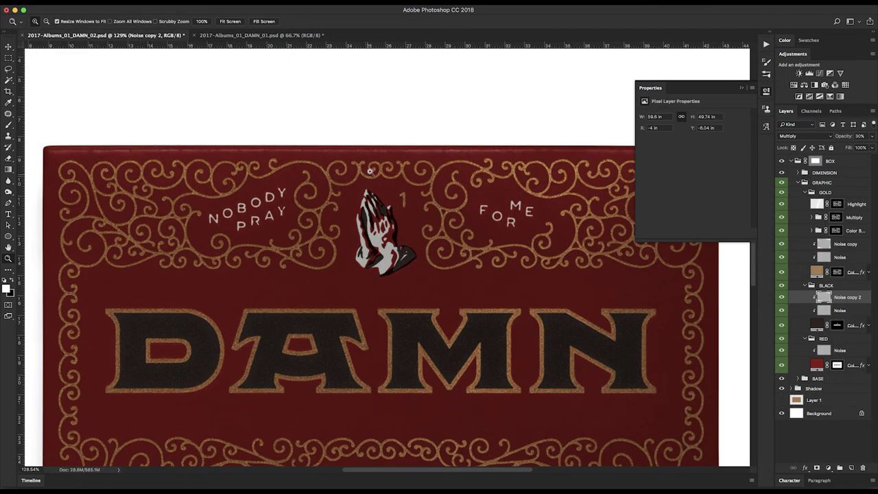
{"action": "scroll", "coordinate": [371, 174], "scroll_direction": "down", "scroll_amount": 4}
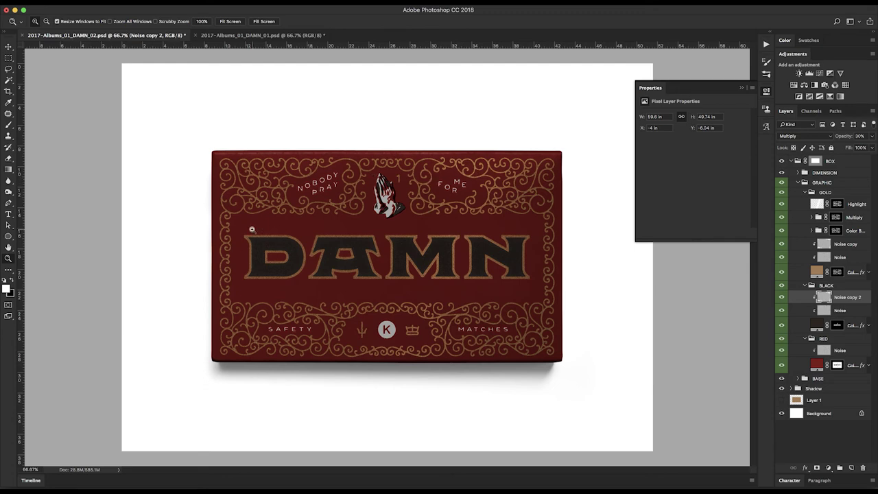
{"action": "left_click", "coordinate": [264, 35]}
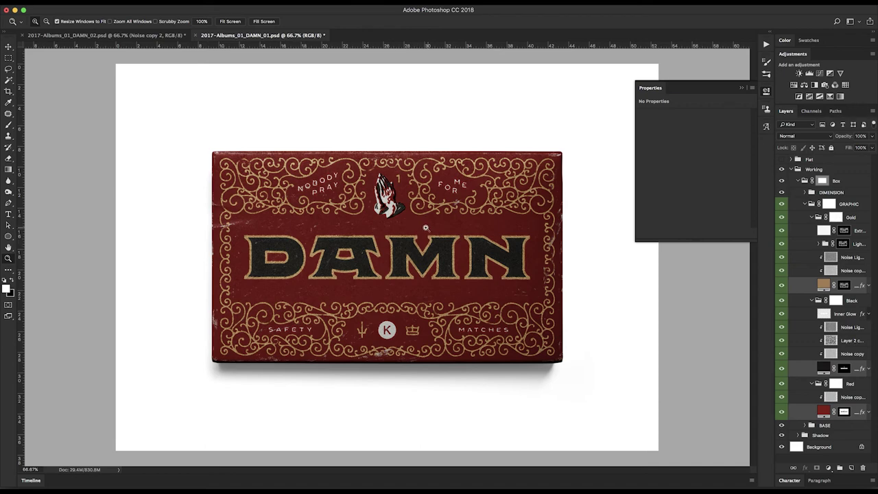
{"action": "key", "text": "b"}
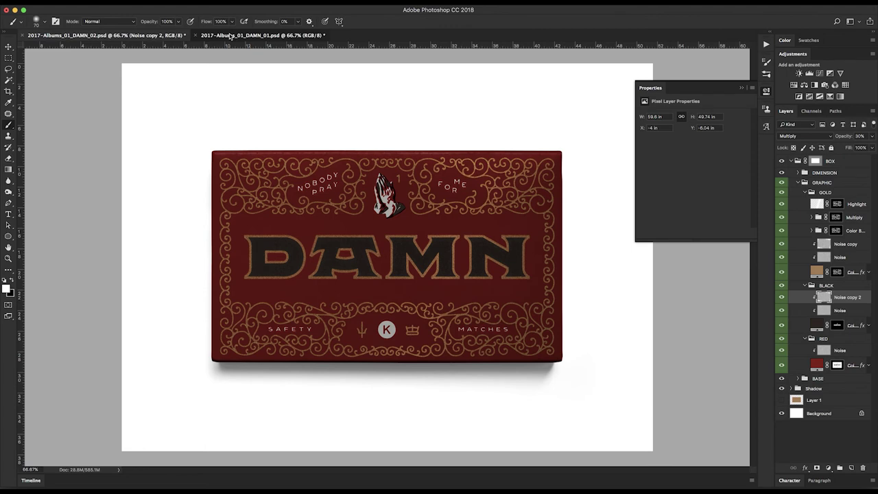
Rename the Noise copy 2 layer in the BLACK group to Noise Dark.
{"action": "left_click", "coordinate": [230, 35]}
{"action": "left_click", "coordinate": [128, 35]}
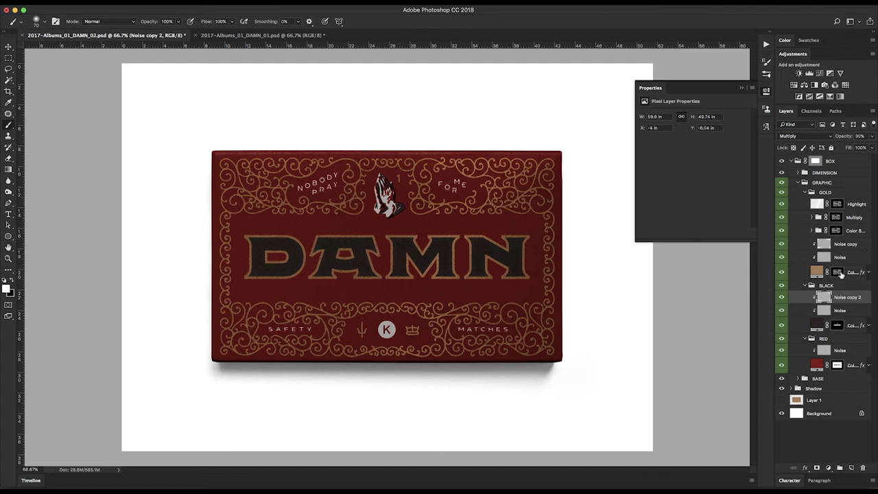
{"action": "double_click", "coordinate": [843, 299]}
{"action": "type", "text": "Noise Dark"}
{"action": "key", "text": "Return"}
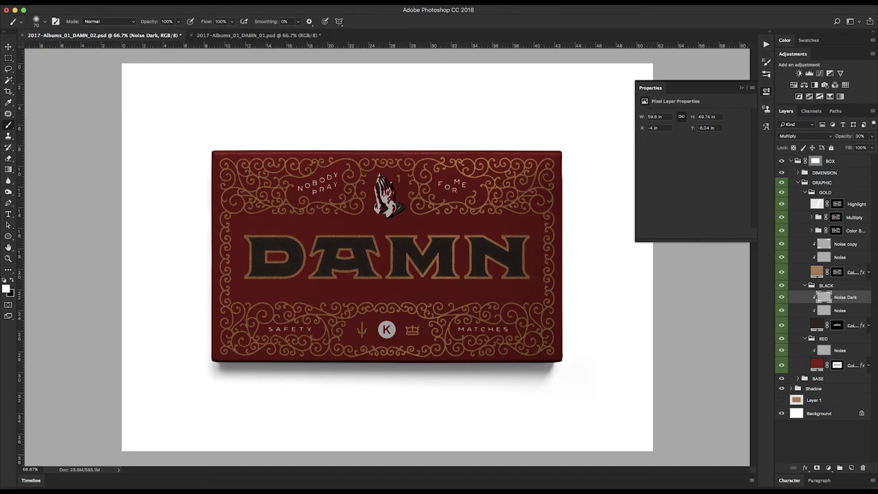
Rename the gold Noise copy to Noise Dark and collapse the GOLD and BLACK groups.
{"action": "double_click", "coordinate": [846, 244]}
{"action": "type", "text": "Dark"}
{"action": "key", "text": "Return"}
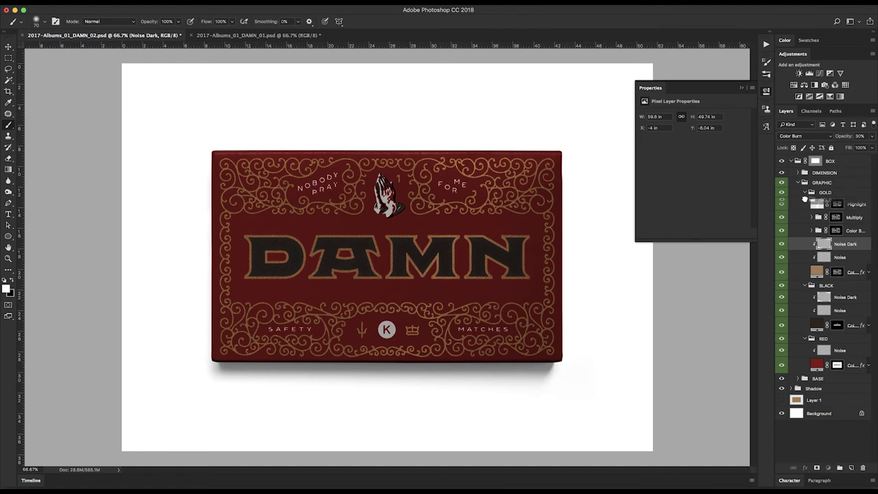
{"action": "left_click", "coordinate": [808, 195]}
{"action": "left_click", "coordinate": [806, 202]}
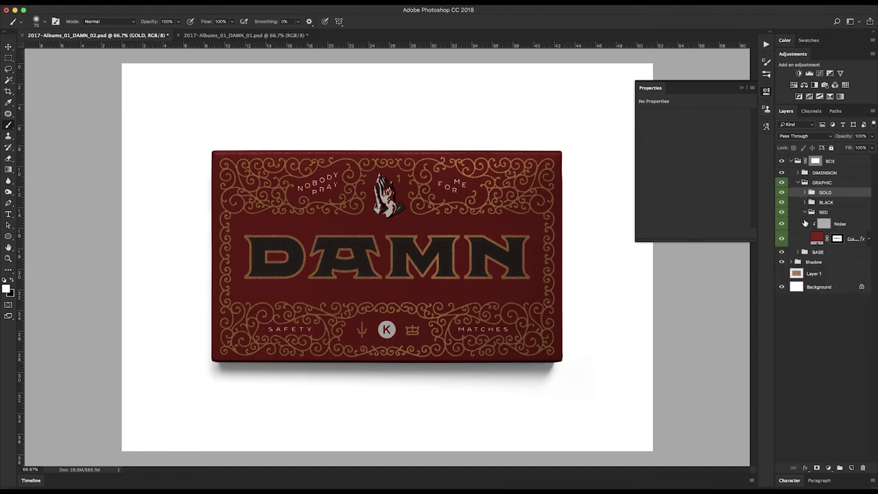
Collapse the RED group and add a white layer mask to the GRAPHIC group.
{"action": "left_click", "coordinate": [805, 213]}
{"action": "left_click", "coordinate": [841, 184]}
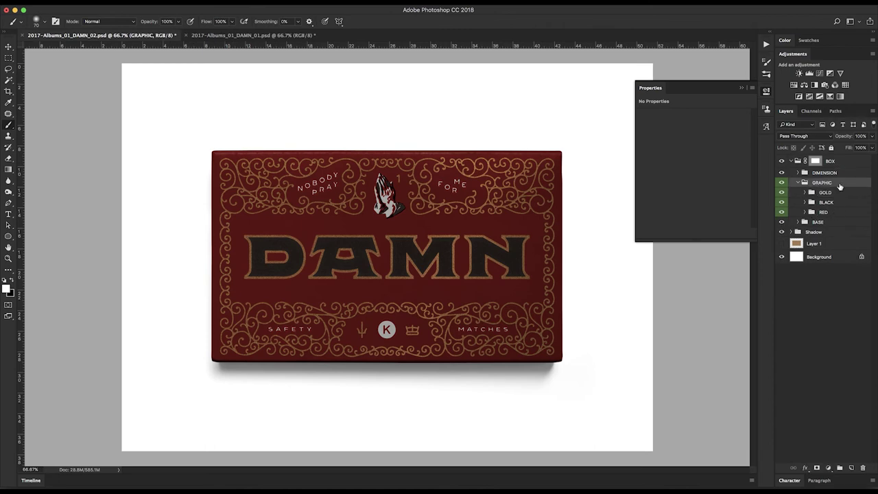
{"action": "left_click", "coordinate": [818, 468]}
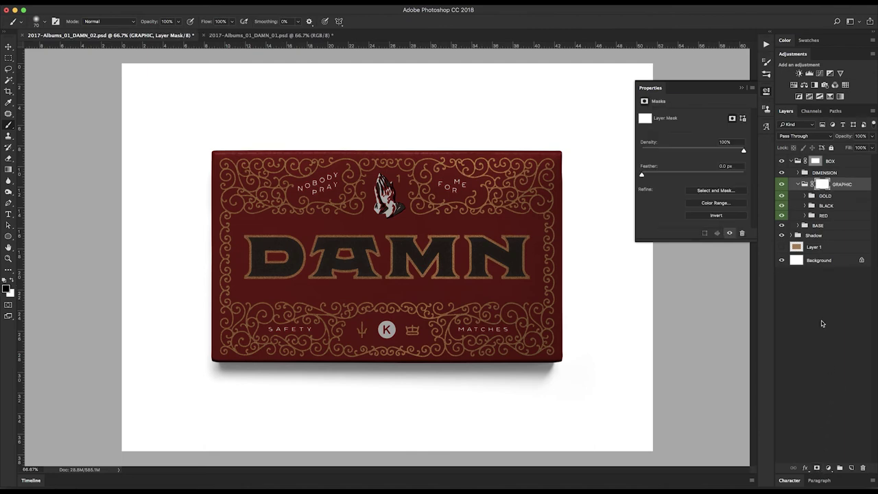
{"action": "key", "text": "z"}
{"action": "mouse_move", "coordinate": [160, 113]}
{"action": "left_mouse_down"}
{"action": "mouse_move", "coordinate": [602, 257]}
{"action": "mouse_move", "coordinate": [595, 258]}
{"action": "left_mouse_up"}
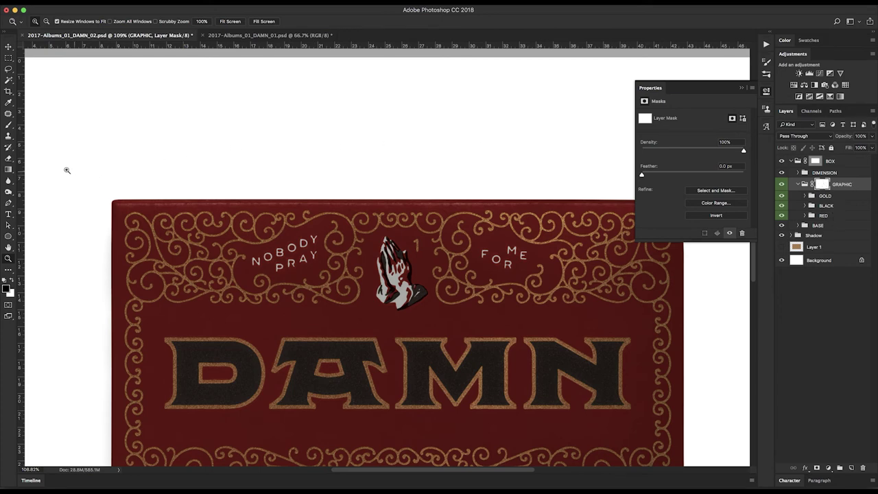
Take the Brush tool, collapse the mask Properties panel and center the whole DAMN matchbox in view.
{"action": "key", "text": "b"}
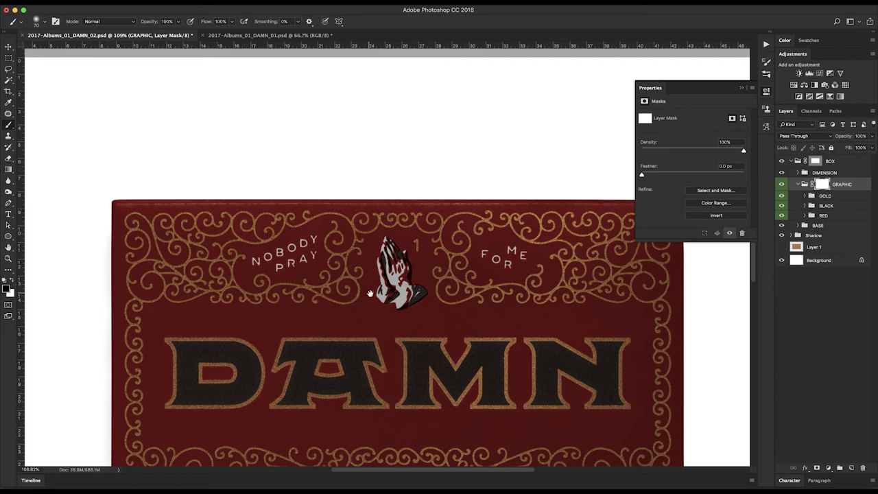
{"action": "scroll", "coordinate": [371, 281], "scroll_direction": "down", "scroll_amount": 4}
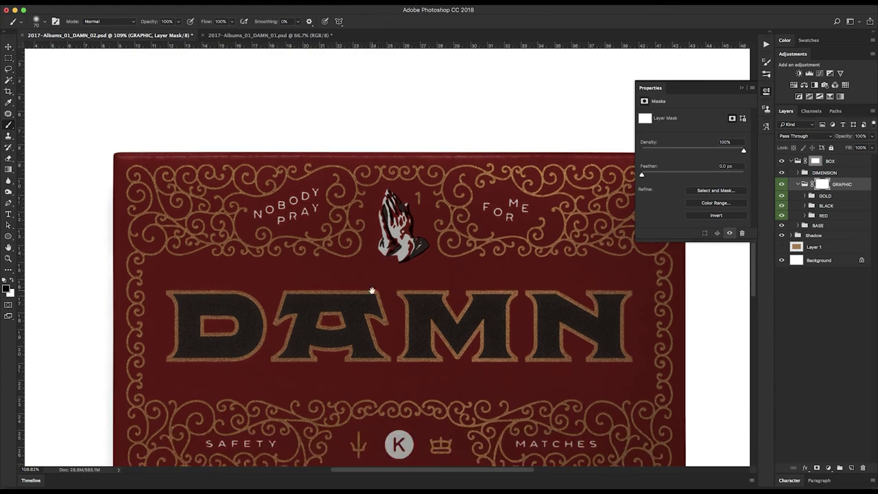
{"action": "scroll", "coordinate": [374, 268], "scroll_direction": "down", "scroll_amount": 3}
{"action": "left_click_drag", "start_coordinate": [376, 247], "coordinate": [382, 237]}
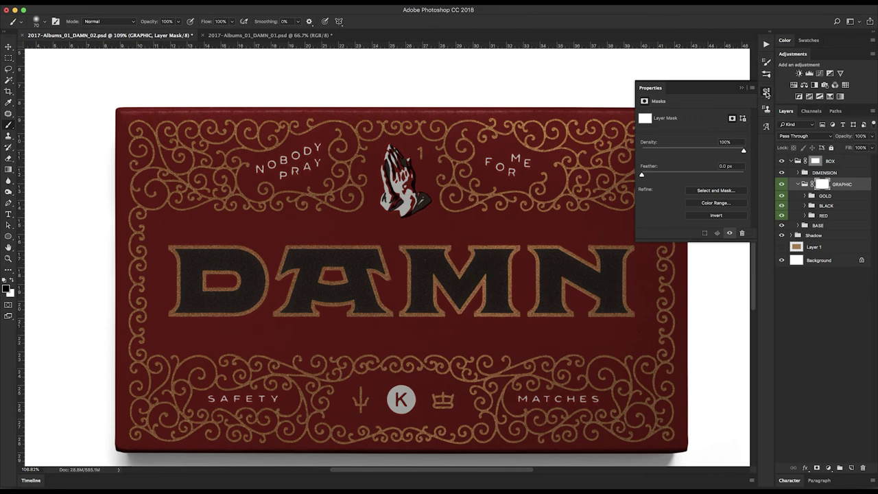
{"action": "left_click", "coordinate": [768, 91]}
{"action": "left_click_drag", "start_coordinate": [550, 192], "coordinate": [560, 171]}
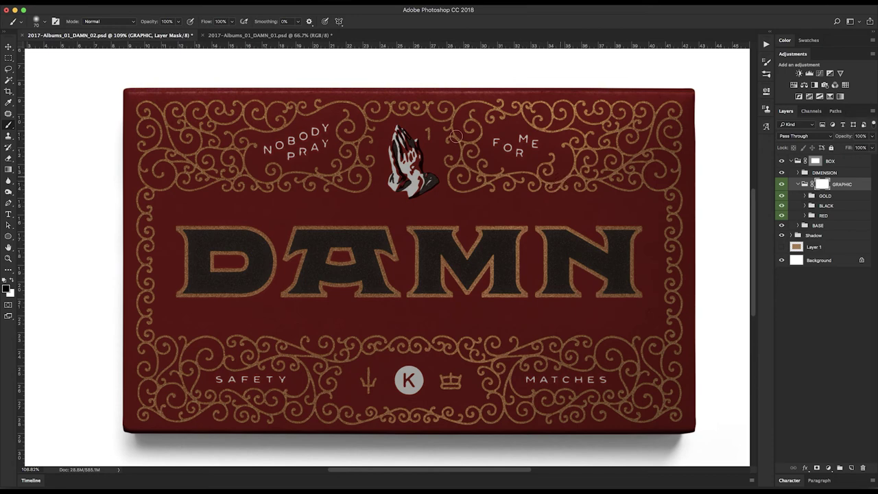
Open the brush preset list and scroll through it to Kyle's Inkbox brushes.
{"action": "left_click", "coordinate": [32, 24]}
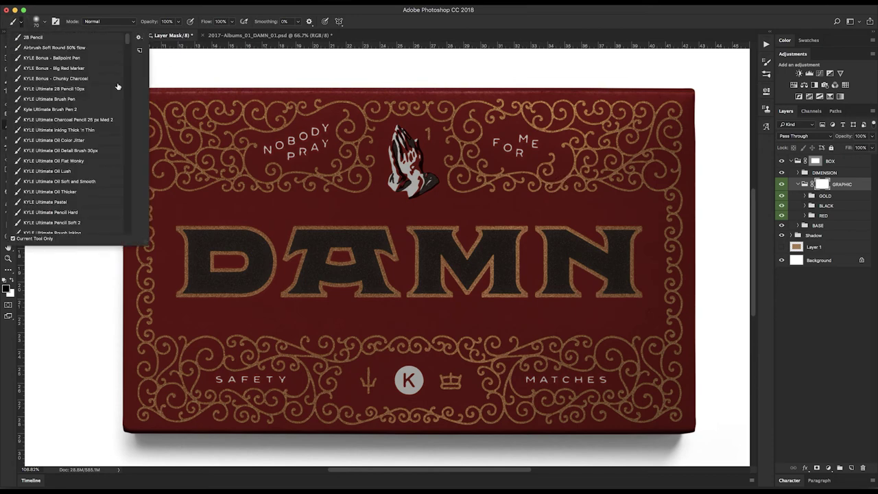
{"action": "mouse_move", "coordinate": [129, 42]}
{"action": "left_mouse_down"}
{"action": "mouse_move", "coordinate": [136, 240]}
{"action": "mouse_move", "coordinate": [143, 133]}
{"action": "mouse_move", "coordinate": [134, 49]}
{"action": "mouse_move", "coordinate": [137, 69]}
{"action": "left_mouse_up"}
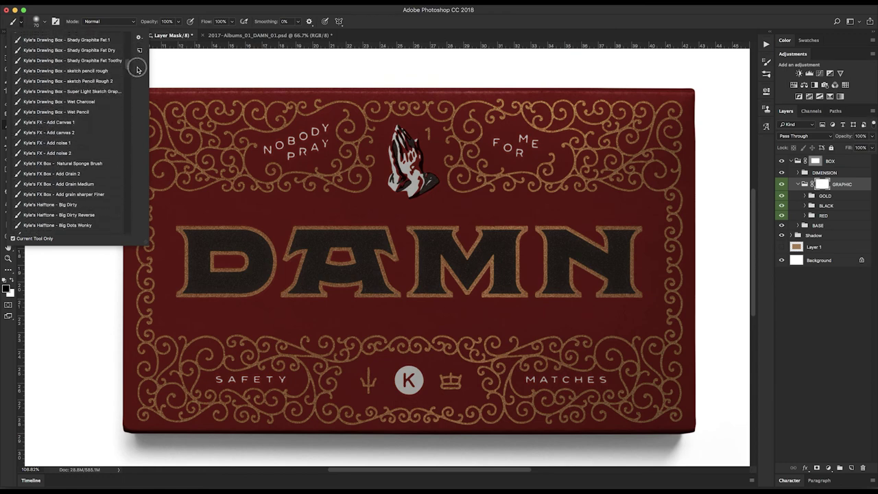
{"action": "scroll", "coordinate": [138, 69], "scroll_direction": "up", "scroll_amount": 1}
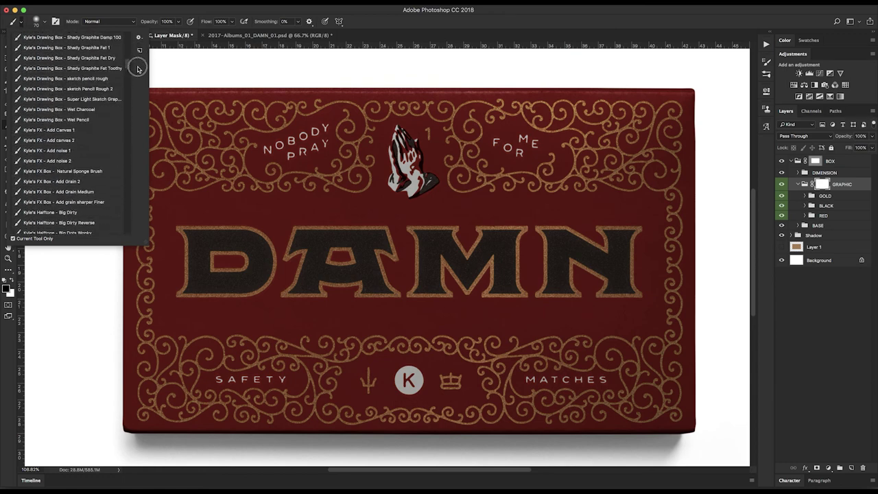
{"action": "scroll", "coordinate": [138, 70], "scroll_direction": "down", "scroll_amount": 2}
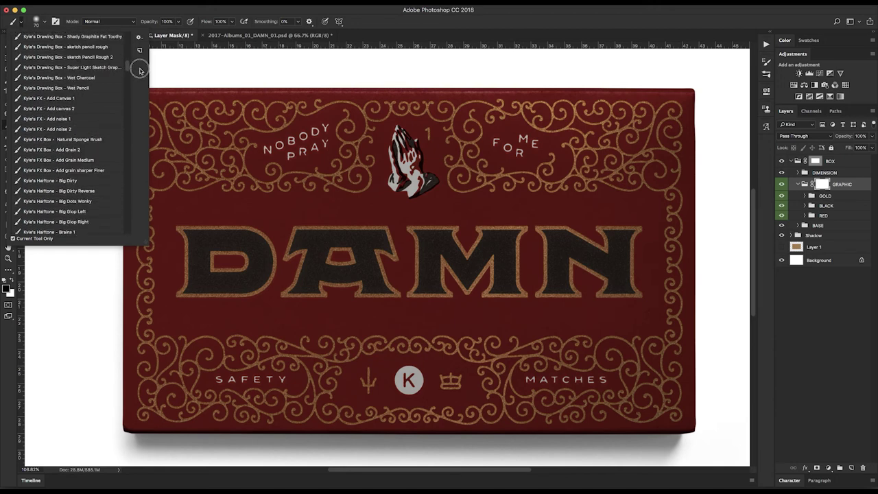
{"action": "scroll", "coordinate": [140, 69], "scroll_direction": "up", "scroll_amount": 2}
{"action": "scroll", "coordinate": [140, 70], "scroll_direction": "down", "scroll_amount": 8}
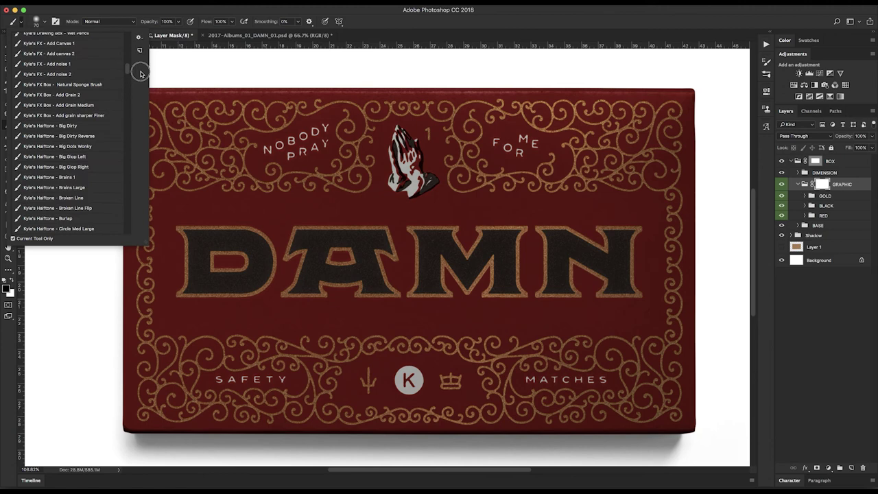
{"action": "scroll", "coordinate": [140, 73], "scroll_direction": "up", "scroll_amount": 2}
{"action": "scroll", "coordinate": [140, 73], "scroll_direction": "down", "scroll_amount": 17}
{"action": "scroll", "coordinate": [135, 83], "scroll_direction": "down", "scroll_amount": 15}
{"action": "scroll", "coordinate": [137, 90], "scroll_direction": "down", "scroll_amount": 19}
{"action": "scroll", "coordinate": [141, 103], "scroll_direction": "down", "scroll_amount": 6}
{"action": "scroll", "coordinate": [141, 124], "scroll_direction": "down", "scroll_amount": 20}
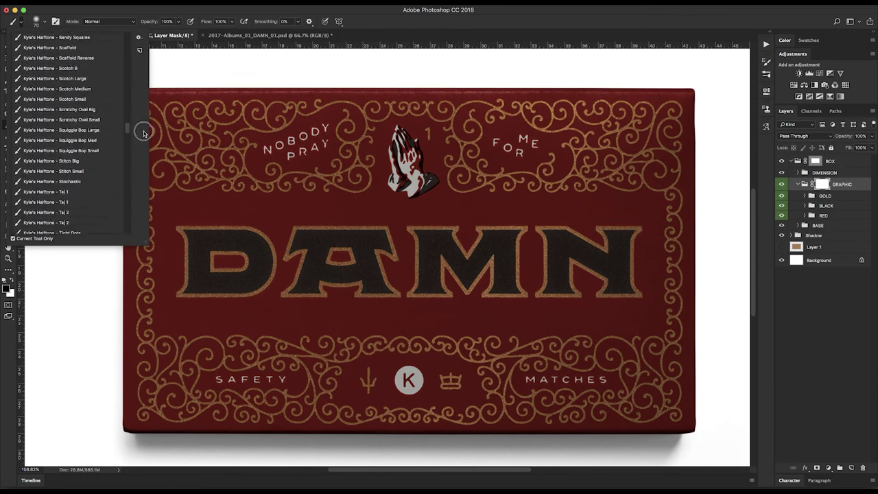
{"action": "scroll", "coordinate": [143, 150], "scroll_direction": "down", "scroll_amount": 20}
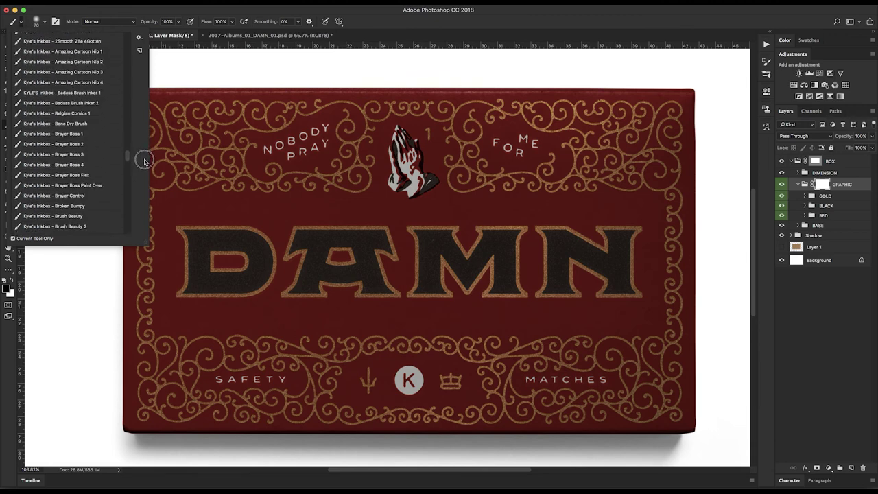
{"action": "scroll", "coordinate": [145, 160], "scroll_direction": "up", "scroll_amount": 1}
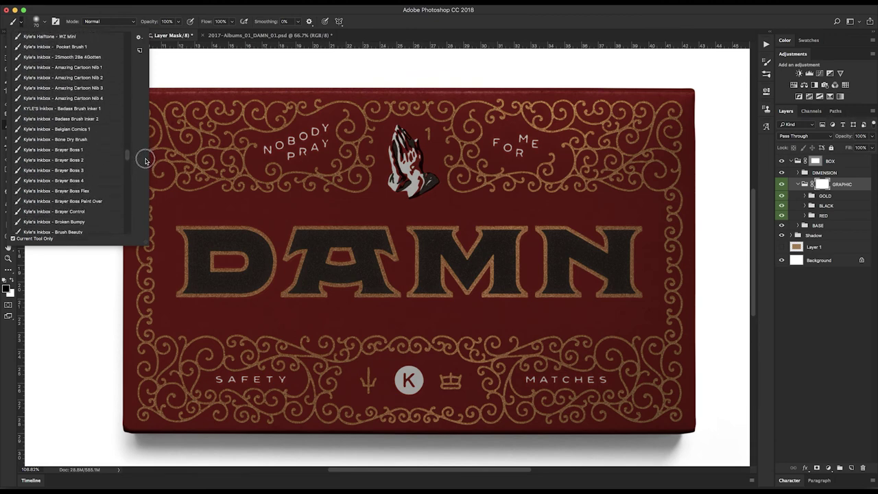
{"action": "scroll", "coordinate": [146, 160], "scroll_direction": "down", "scroll_amount": 5}
{"action": "scroll", "coordinate": [147, 164], "scroll_direction": "down", "scroll_amount": 3}
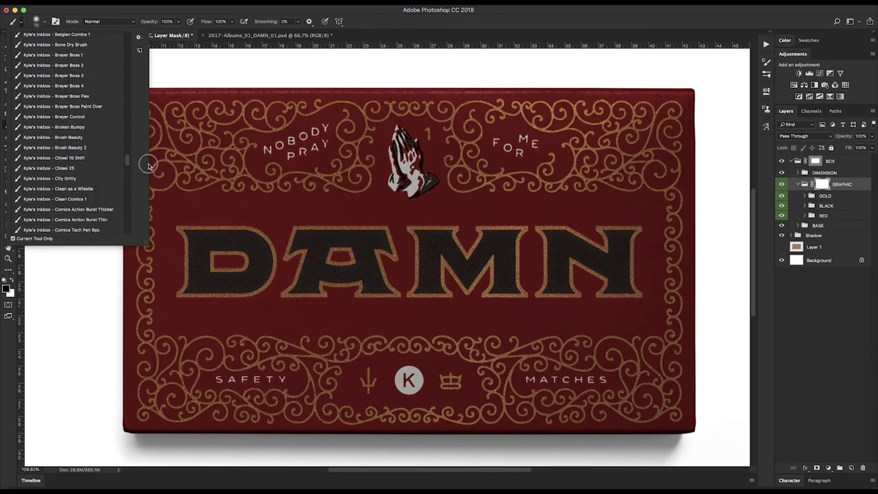
{"action": "scroll", "coordinate": [146, 165], "scroll_direction": "up", "scroll_amount": 5}
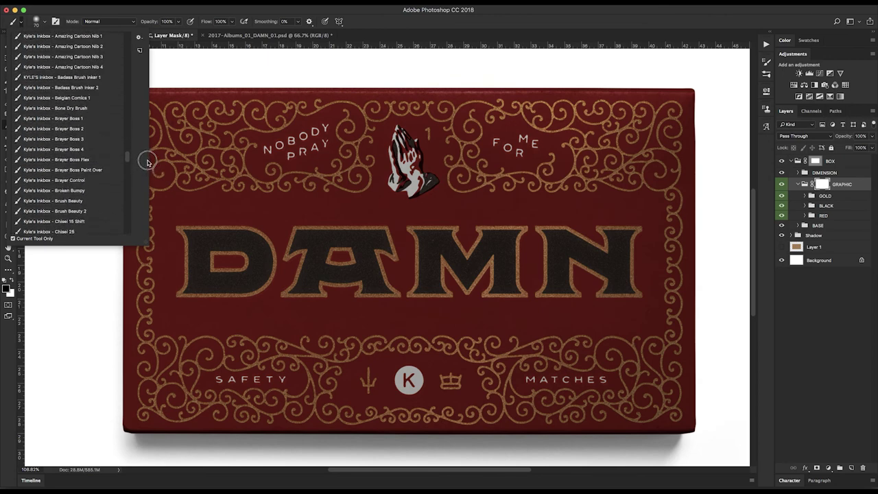
{"action": "scroll", "coordinate": [147, 162], "scroll_direction": "down", "scroll_amount": 18}
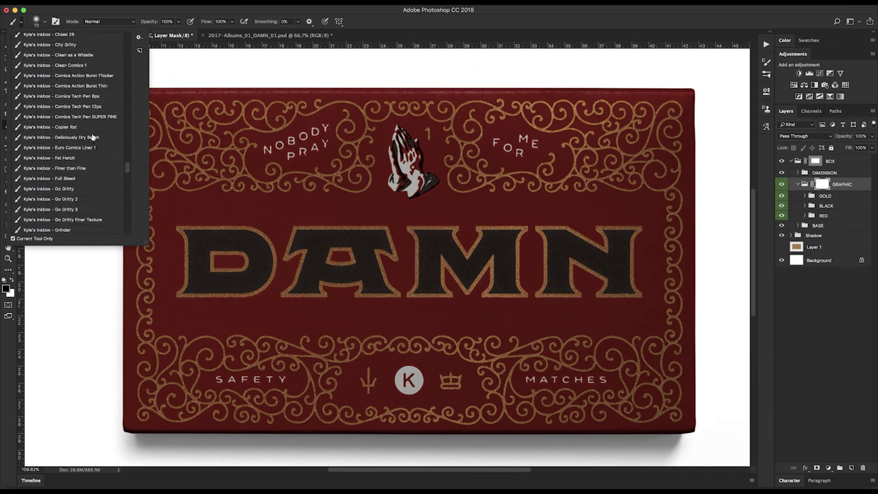
Choose the Deliciously Dry Brush preset and select the BOX group.
{"action": "left_click", "coordinate": [93, 137]}
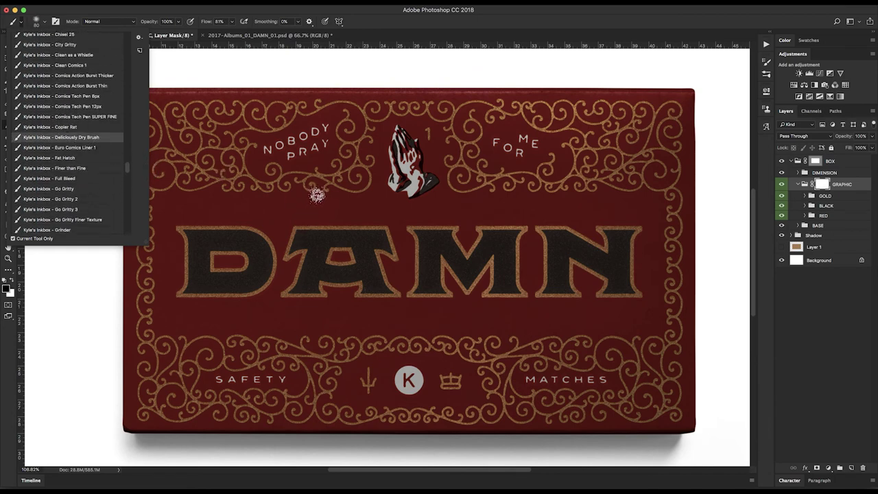
{"action": "left_click", "coordinate": [23, 24]}
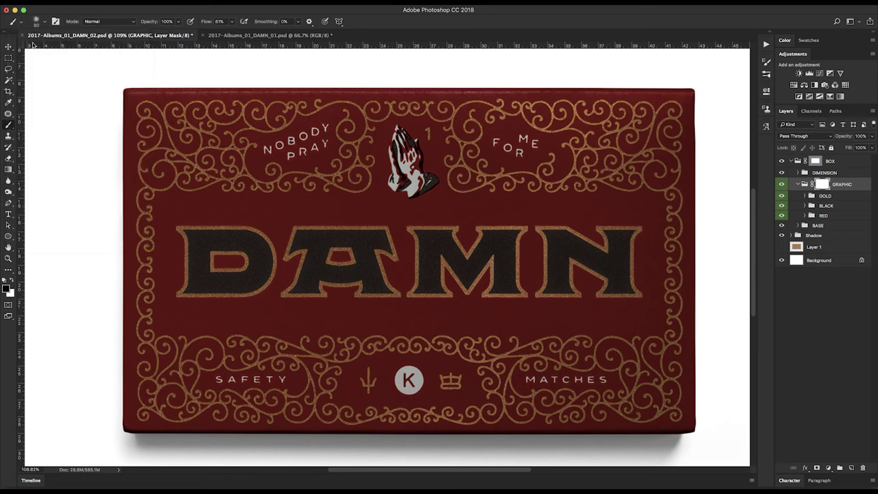
{"action": "left_click", "coordinate": [851, 166]}
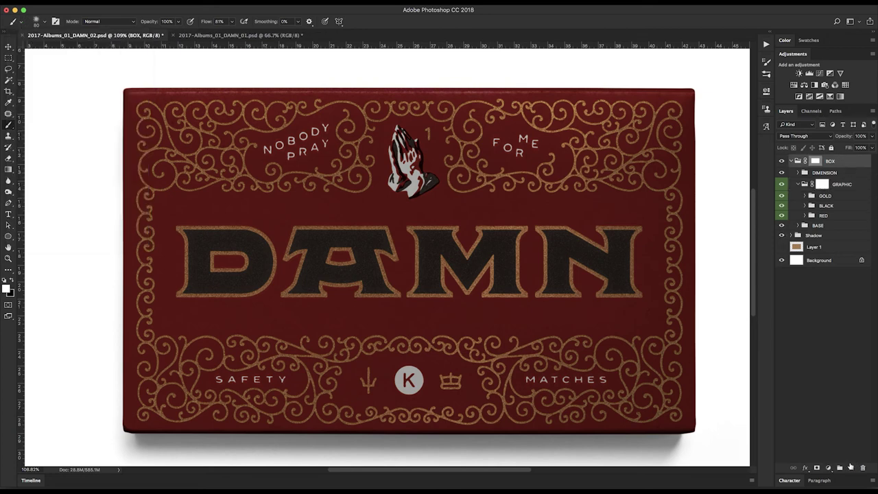
{"action": "left_click", "coordinate": [851, 467]}
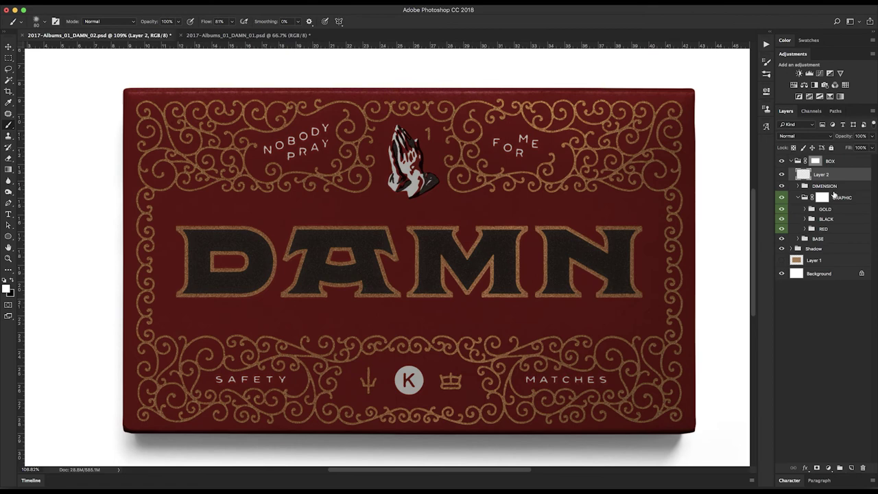
{"action": "left_click_drag", "start_coordinate": [853, 175], "coordinate": [853, 157]}
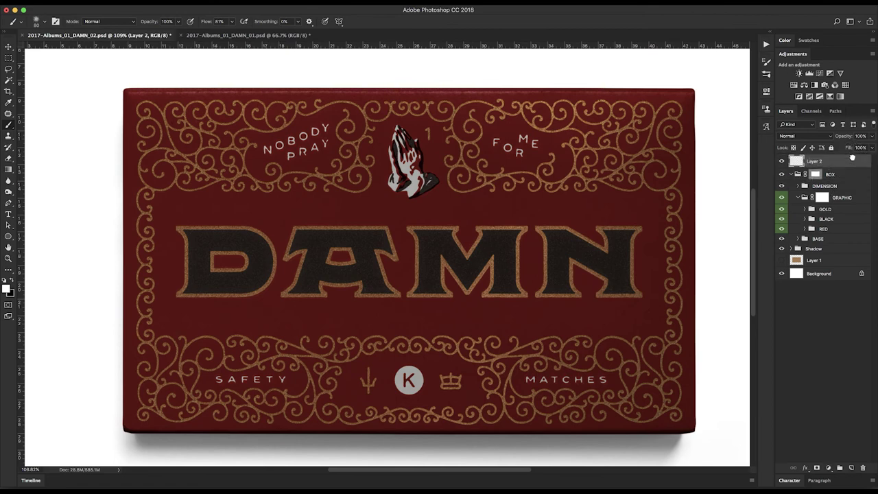
{"action": "key", "text": "x"}
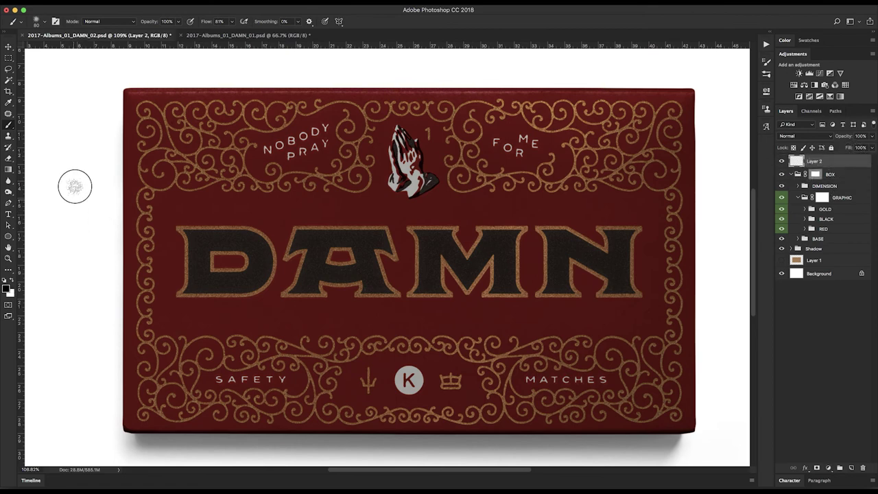
{"action": "left_click_drag", "start_coordinate": [68, 236], "coordinate": [73, 186]}
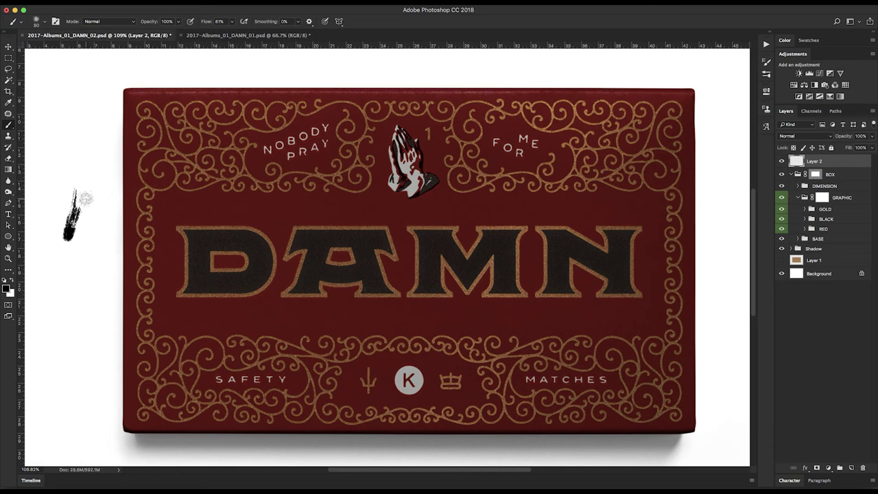
{"action": "left_click", "coordinate": [79, 288]}
{"action": "left_click_drag", "start_coordinate": [88, 249], "coordinate": [96, 201]}
{"action": "left_click_drag", "start_coordinate": [98, 190], "coordinate": [79, 297]}
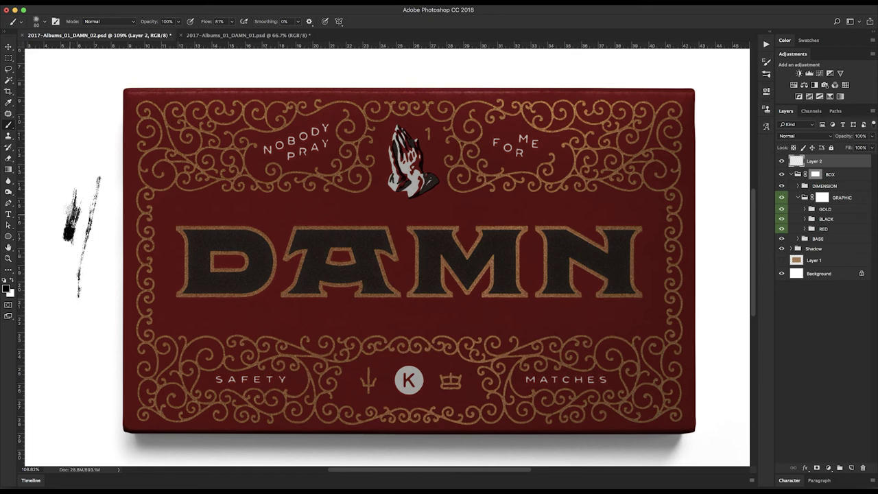
{"action": "left_click_drag", "start_coordinate": [66, 294], "coordinate": [67, 329]}
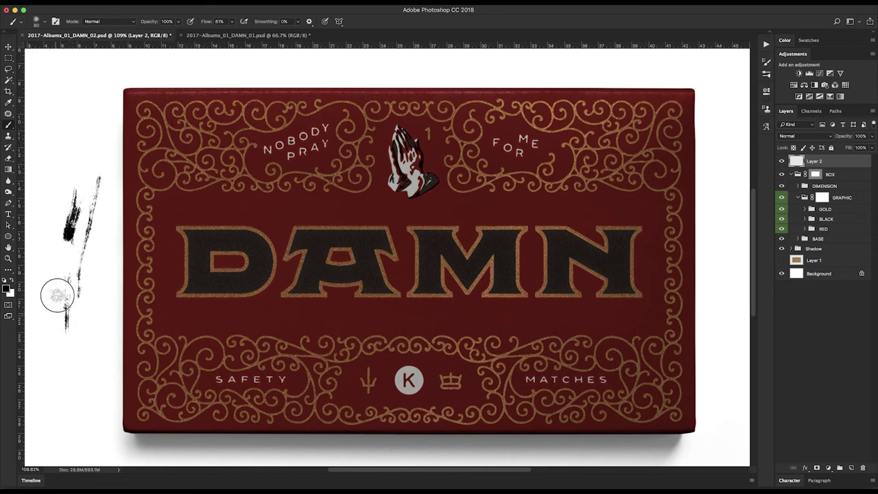
{"action": "mouse_move", "coordinate": [59, 289]}
{"action": "left_mouse_down"}
{"action": "mouse_move", "coordinate": [61, 262]}
{"action": "mouse_move", "coordinate": [57, 315]}
{"action": "mouse_move", "coordinate": [58, 276]}
{"action": "mouse_move", "coordinate": [54, 305]}
{"action": "left_mouse_up"}
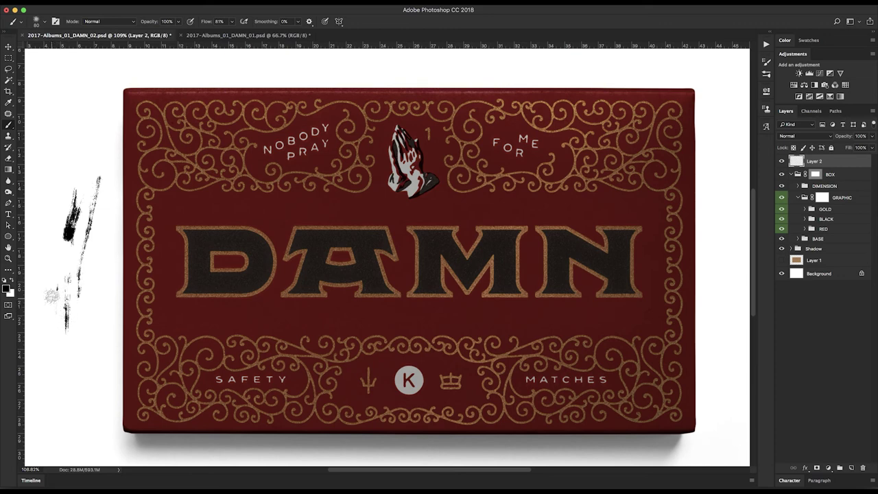
{"action": "mouse_move", "coordinate": [53, 267]}
{"action": "left_mouse_down"}
{"action": "mouse_move", "coordinate": [47, 204]}
{"action": "mouse_move", "coordinate": [51, 210]}
{"action": "mouse_move", "coordinate": [67, 179]}
{"action": "left_mouse_up"}
{"action": "mouse_move", "coordinate": [73, 134]}
{"action": "left_mouse_down"}
{"action": "mouse_move", "coordinate": [78, 175]}
{"action": "mouse_move", "coordinate": [71, 138]}
{"action": "left_mouse_up"}
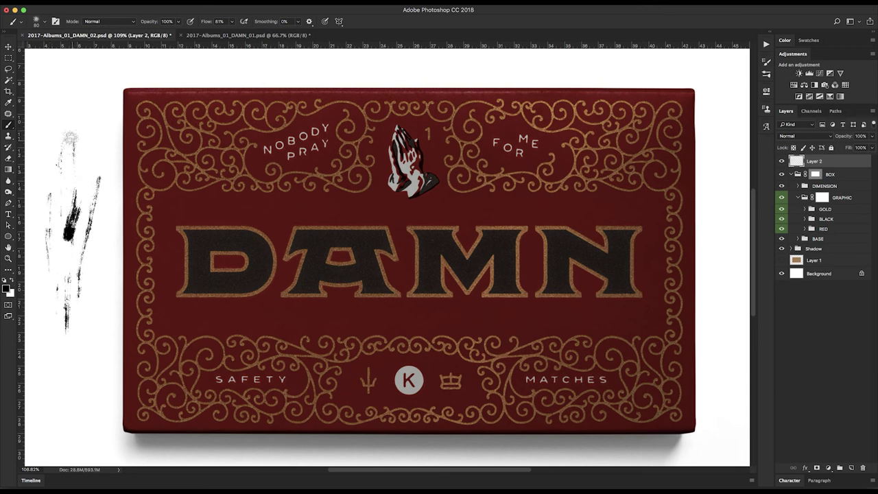
{"action": "mouse_move", "coordinate": [81, 90]}
{"action": "left_mouse_down"}
{"action": "mouse_move", "coordinate": [82, 137]}
{"action": "mouse_move", "coordinate": [81, 118]}
{"action": "left_mouse_up"}
{"action": "mouse_move", "coordinate": [81, 87]}
{"action": "left_mouse_down"}
{"action": "mouse_move", "coordinate": [85, 131]}
{"action": "mouse_move", "coordinate": [93, 106]}
{"action": "mouse_move", "coordinate": [95, 130]}
{"action": "mouse_move", "coordinate": [96, 112]}
{"action": "mouse_move", "coordinate": [97, 151]}
{"action": "mouse_move", "coordinate": [102, 135]}
{"action": "mouse_move", "coordinate": [106, 197]}
{"action": "left_mouse_up"}
{"action": "mouse_move", "coordinate": [843, 163]}
{"action": "left_mouse_down"}
{"action": "mouse_move", "coordinate": [831, 367]}
{"action": "mouse_move", "coordinate": [841, 453]}
{"action": "mouse_move", "coordinate": [864, 468]}
{"action": "left_mouse_up"}
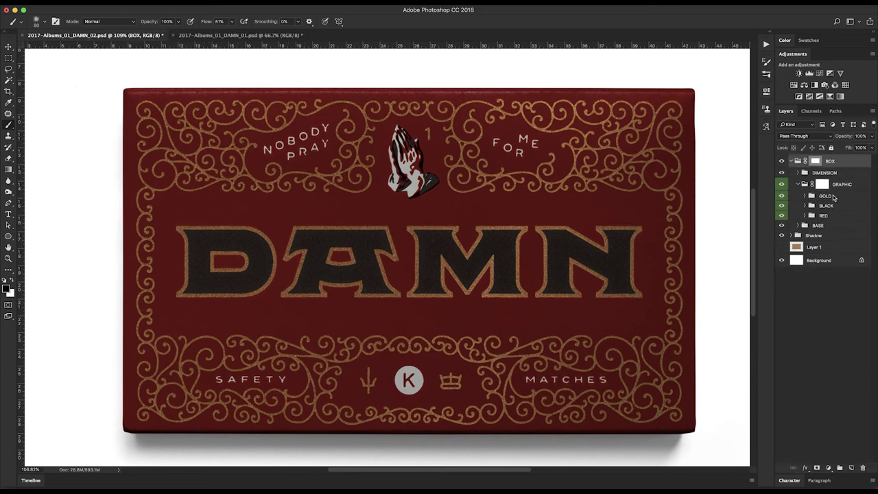
{"action": "left_click", "coordinate": [823, 184]}
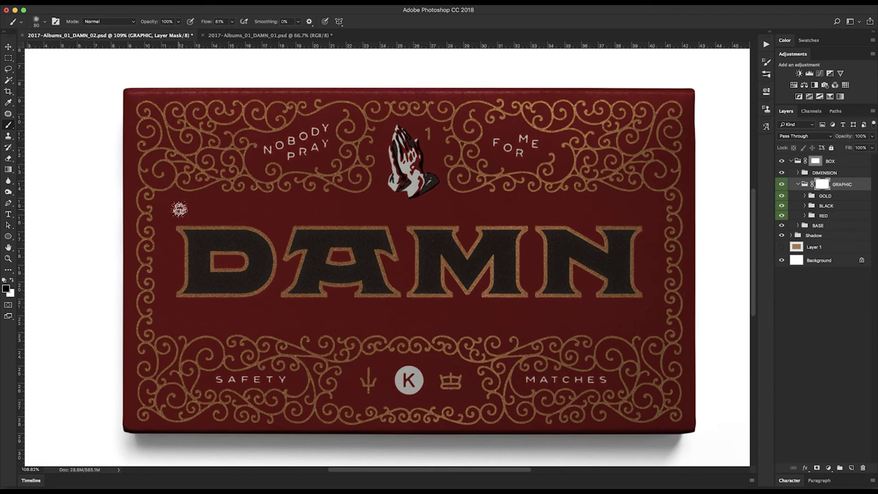
{"action": "mouse_move", "coordinate": [196, 222]}
{"action": "left_mouse_down"}
{"action": "mouse_move", "coordinate": [256, 224]}
{"action": "mouse_move", "coordinate": [239, 264]}
{"action": "mouse_move", "coordinate": [297, 260]}
{"action": "mouse_move", "coordinate": [352, 237]}
{"action": "left_mouse_up"}
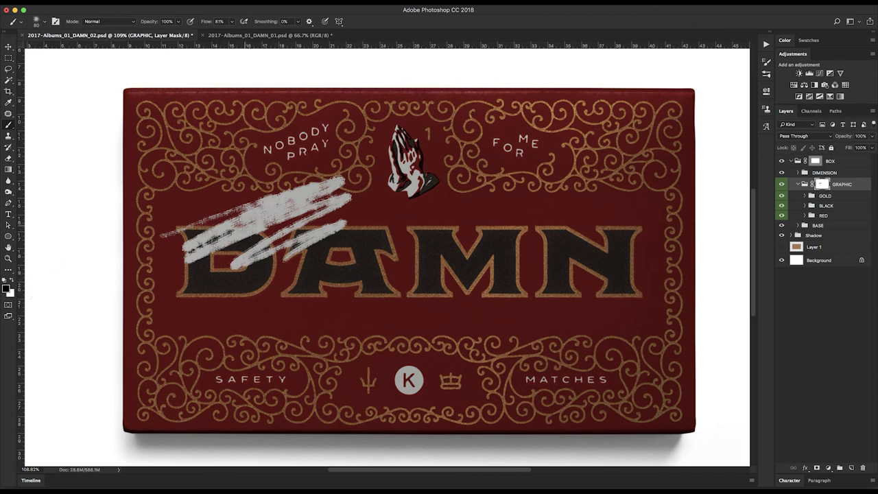
{"action": "mouse_move", "coordinate": [205, 227]}
{"action": "left_mouse_down"}
{"action": "mouse_move", "coordinate": [191, 245]}
{"action": "mouse_move", "coordinate": [226, 227]}
{"action": "mouse_move", "coordinate": [218, 228]}
{"action": "left_mouse_up"}
{"action": "key", "text": "x"}
{"action": "key", "text": "super+alt+z"}
{"action": "key", "text": "super+alt+z"}
{"action": "key", "text": "super+alt+z"}
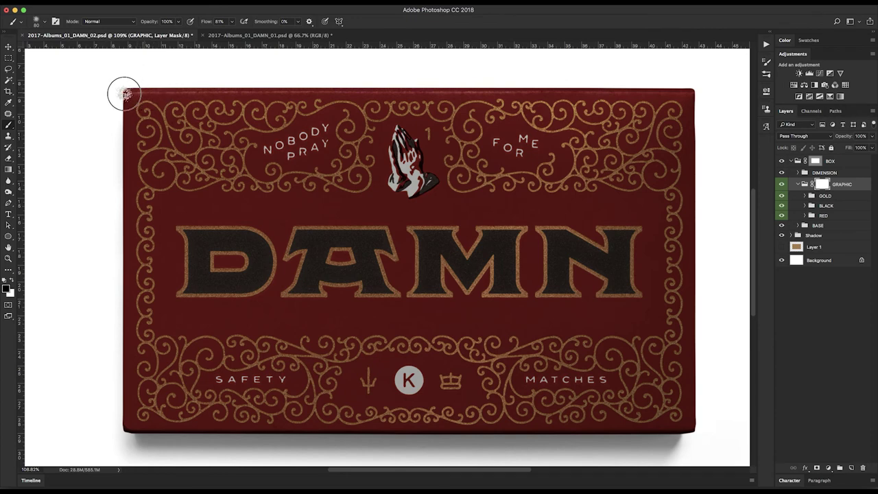
Paint white worn streaks along the matchbox's top edge and down its left edge on the GRAPHIC mask.
{"action": "mouse_move", "coordinate": [162, 93]}
{"action": "left_mouse_down"}
{"action": "mouse_move", "coordinate": [247, 92]}
{"action": "mouse_move", "coordinate": [236, 87]}
{"action": "left_mouse_up"}
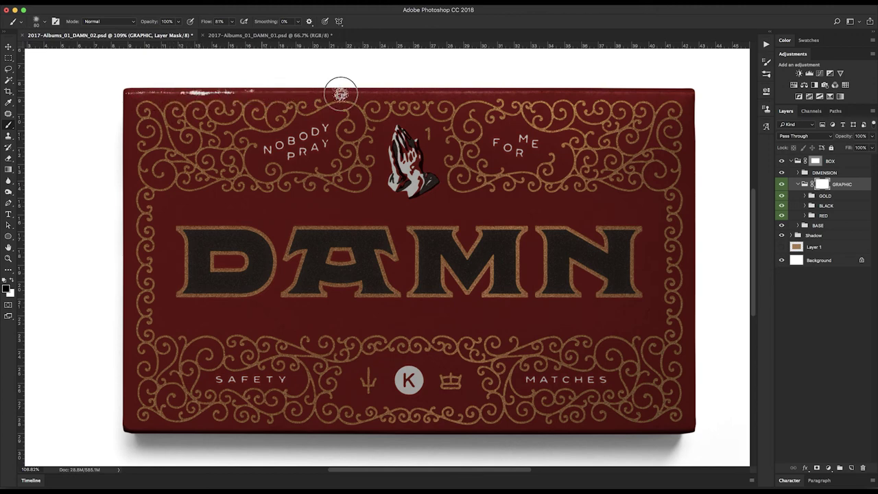
{"action": "left_click_drag", "start_coordinate": [430, 91], "coordinate": [453, 87]}
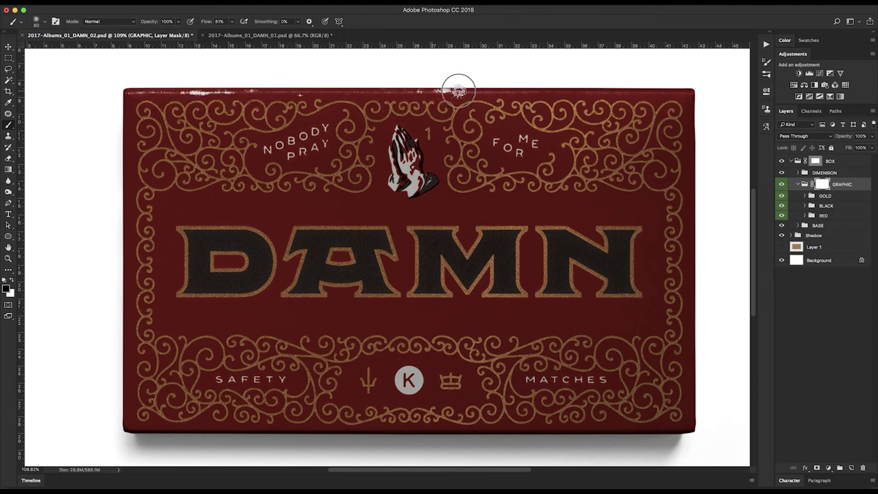
{"action": "mouse_move", "coordinate": [576, 91]}
{"action": "left_mouse_down"}
{"action": "mouse_move", "coordinate": [690, 89]}
{"action": "mouse_move", "coordinate": [649, 92]}
{"action": "left_mouse_up"}
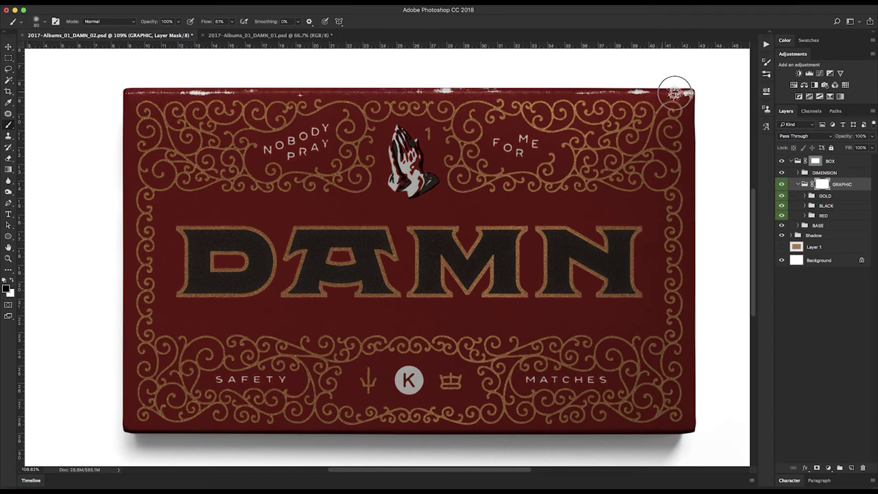
{"action": "mouse_move", "coordinate": [118, 127]}
{"action": "left_mouse_down"}
{"action": "mouse_move", "coordinate": [125, 101]}
{"action": "mouse_move", "coordinate": [121, 176]}
{"action": "left_mouse_up"}
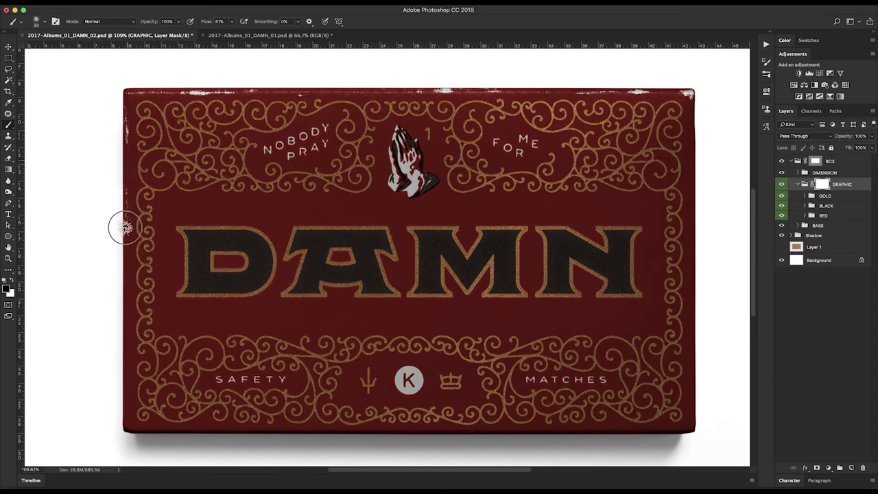
{"action": "mouse_move", "coordinate": [124, 316]}
{"action": "left_mouse_down"}
{"action": "mouse_move", "coordinate": [124, 348]}
{"action": "mouse_move", "coordinate": [125, 236]}
{"action": "mouse_move", "coordinate": [126, 422]}
{"action": "mouse_move", "coordinate": [120, 389]}
{"action": "mouse_move", "coordinate": [129, 432]}
{"action": "mouse_move", "coordinate": [695, 429]}
{"action": "mouse_move", "coordinate": [694, 373]}
{"action": "left_mouse_up"}
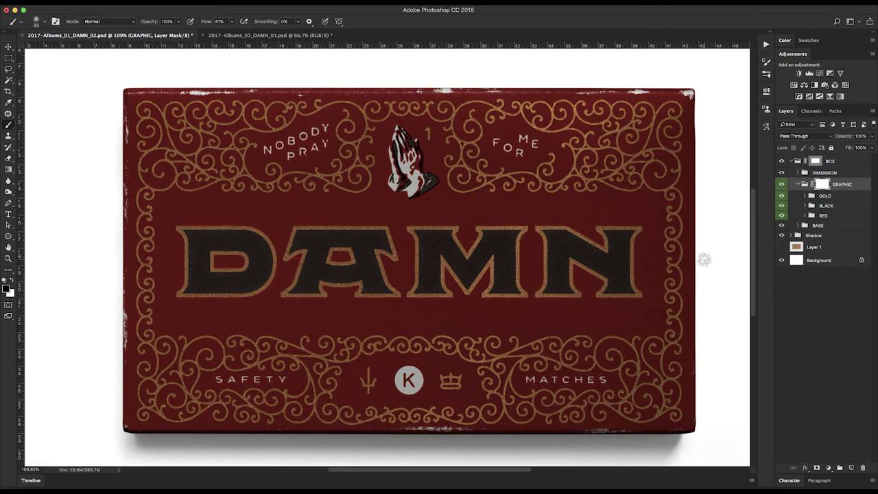
Zoom onto the top edge, set the GRAPHIC mask feather to 0.2 px, then view at 100%.
{"action": "key", "text": "z"}
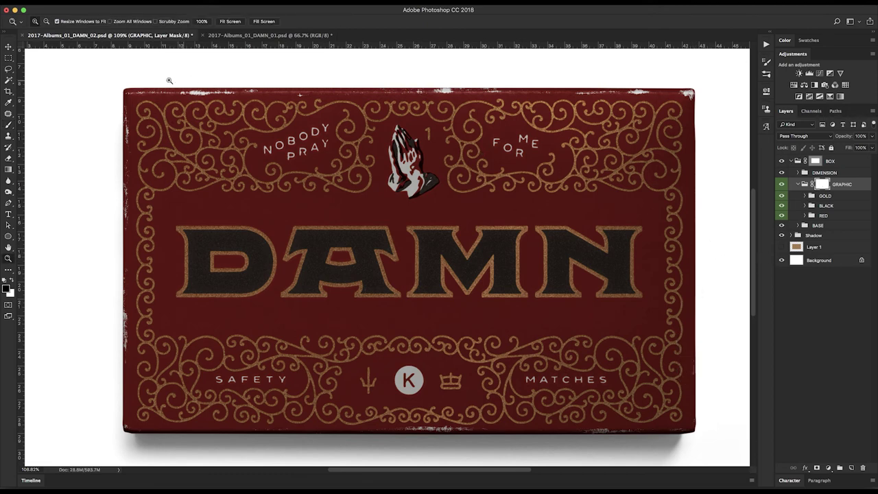
{"action": "left_click", "coordinate": [269, 163]}
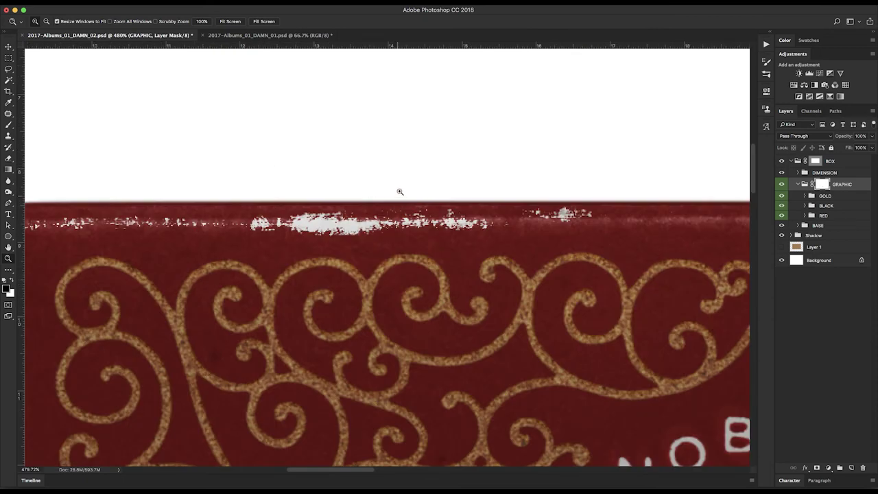
{"action": "double_click", "coordinate": [822, 185]}
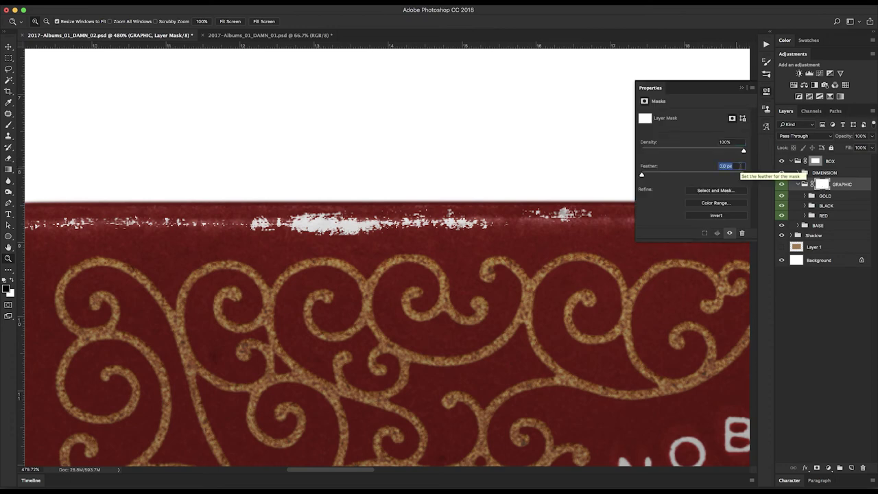
{"action": "key", "text": "Up"}
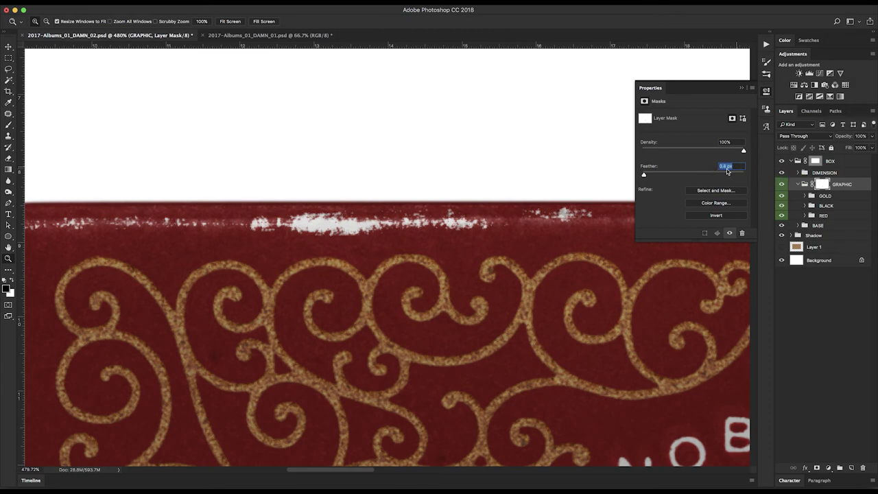
{"action": "left_click", "coordinate": [839, 288]}
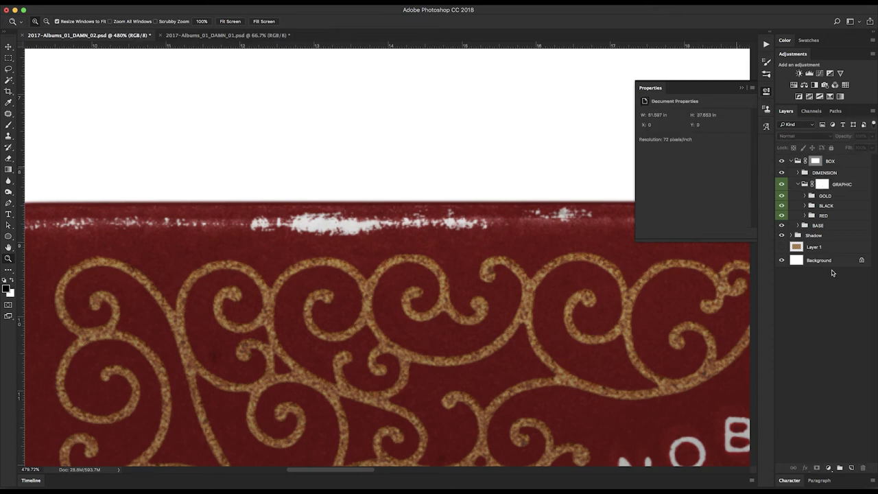
{"action": "left_click", "coordinate": [766, 92]}
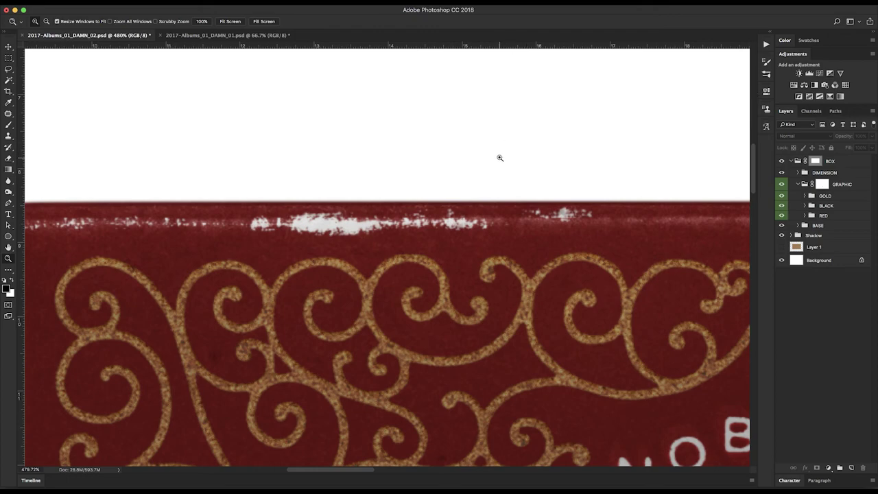
{"action": "key", "text": "super+0"}
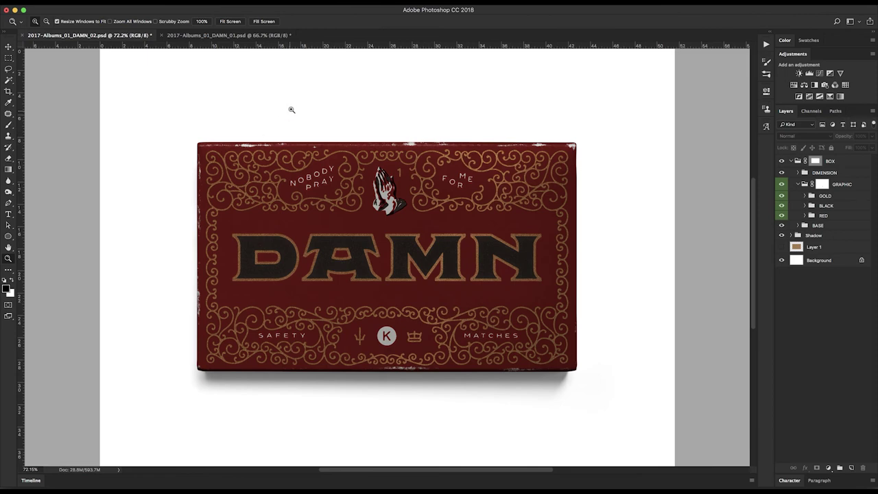
{"action": "key", "text": "super+1"}
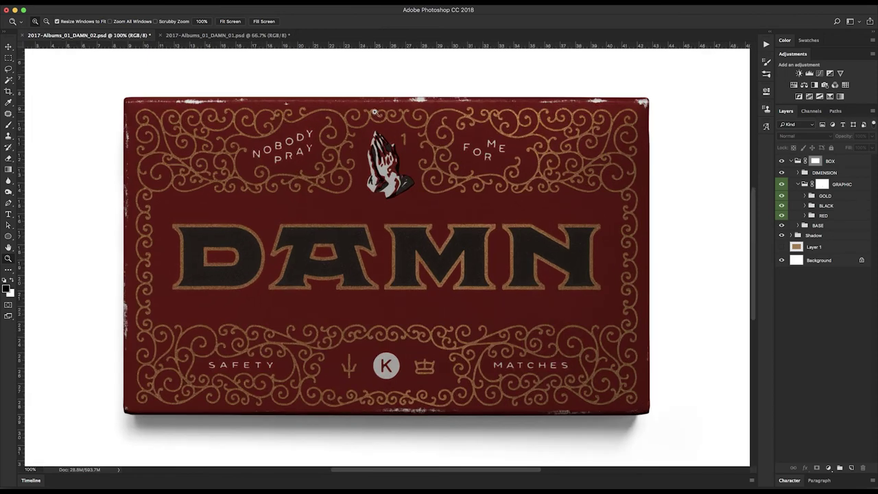
Get the Brush with white foreground, targeting the GRAPHIC group's layer mask.
{"action": "key", "text": "b"}
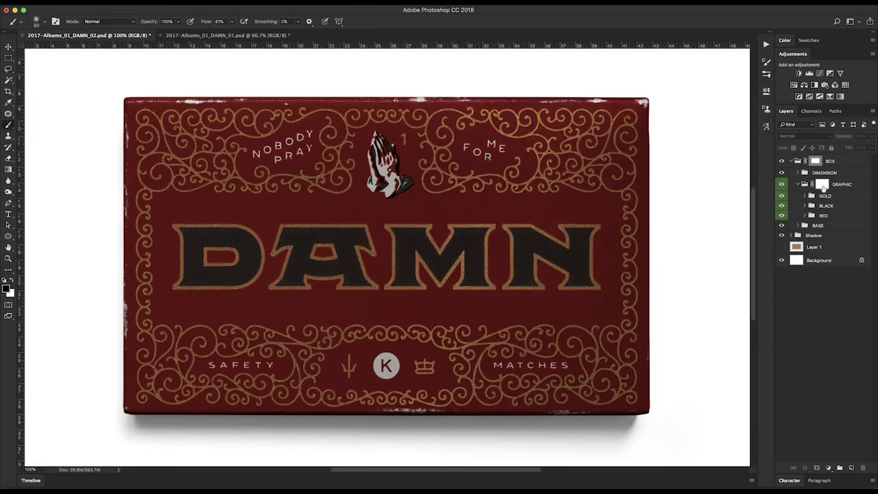
{"action": "left_click", "coordinate": [823, 186]}
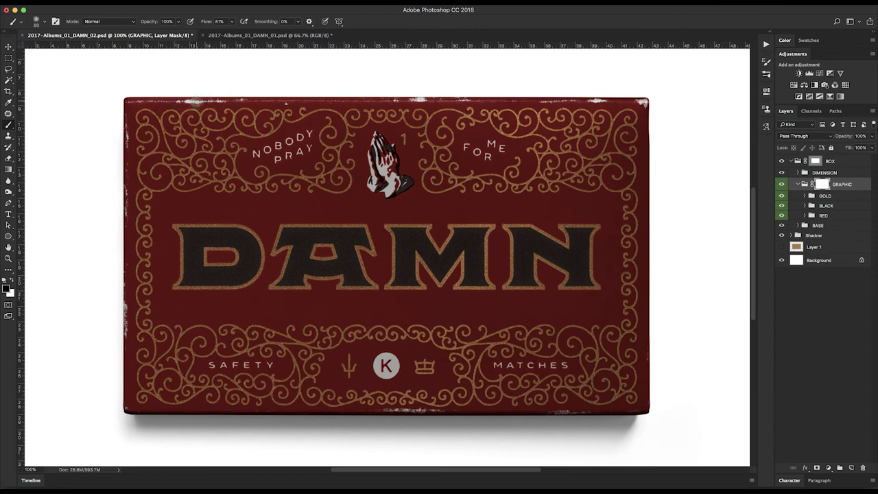
{"action": "key", "text": "x"}
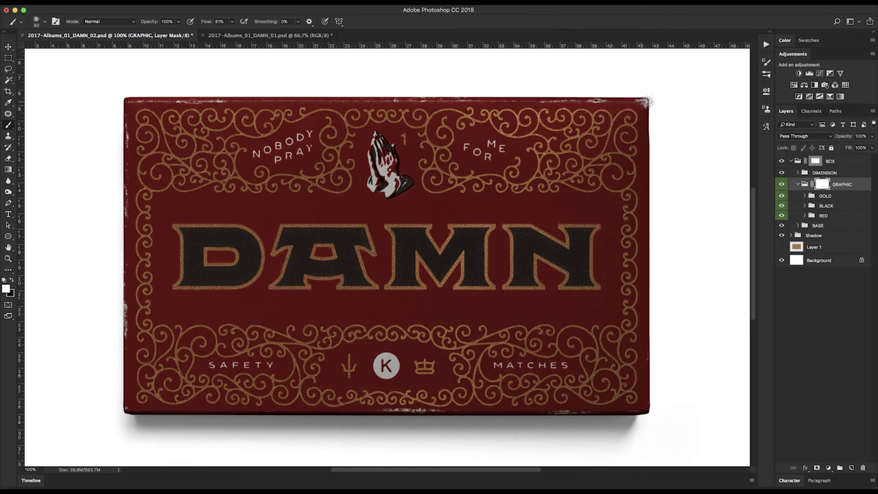
Scuff wear into the top-right corner, top-left edge, left edge and bottom edge.
{"action": "left_click", "coordinate": [641, 101]}
{"action": "mouse_move", "coordinate": [125, 155]}
{"action": "left_mouse_down"}
{"action": "mouse_move", "coordinate": [126, 117]}
{"action": "mouse_move", "coordinate": [132, 219]}
{"action": "mouse_move", "coordinate": [129, 128]}
{"action": "mouse_move", "coordinate": [125, 255]}
{"action": "mouse_move", "coordinate": [132, 175]}
{"action": "mouse_move", "coordinate": [136, 335]}
{"action": "mouse_move", "coordinate": [129, 313]}
{"action": "mouse_move", "coordinate": [131, 341]}
{"action": "mouse_move", "coordinate": [128, 292]}
{"action": "mouse_move", "coordinate": [128, 340]}
{"action": "mouse_move", "coordinate": [126, 290]}
{"action": "mouse_move", "coordinate": [125, 334]}
{"action": "mouse_move", "coordinate": [123, 307]}
{"action": "mouse_move", "coordinate": [128, 342]}
{"action": "mouse_move", "coordinate": [125, 288]}
{"action": "mouse_move", "coordinate": [123, 335]}
{"action": "left_mouse_up"}
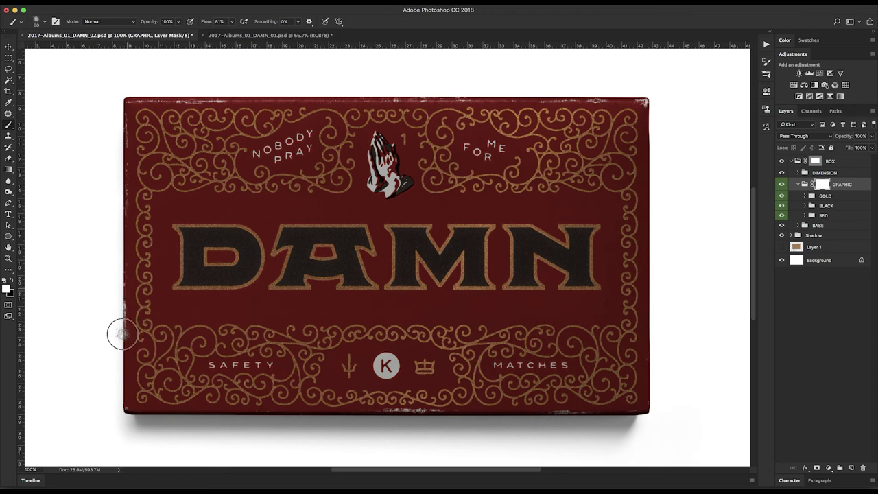
{"action": "mouse_move", "coordinate": [450, 414]}
{"action": "left_mouse_down"}
{"action": "mouse_move", "coordinate": [383, 410]}
{"action": "mouse_move", "coordinate": [429, 409]}
{"action": "mouse_move", "coordinate": [393, 409]}
{"action": "left_mouse_up"}
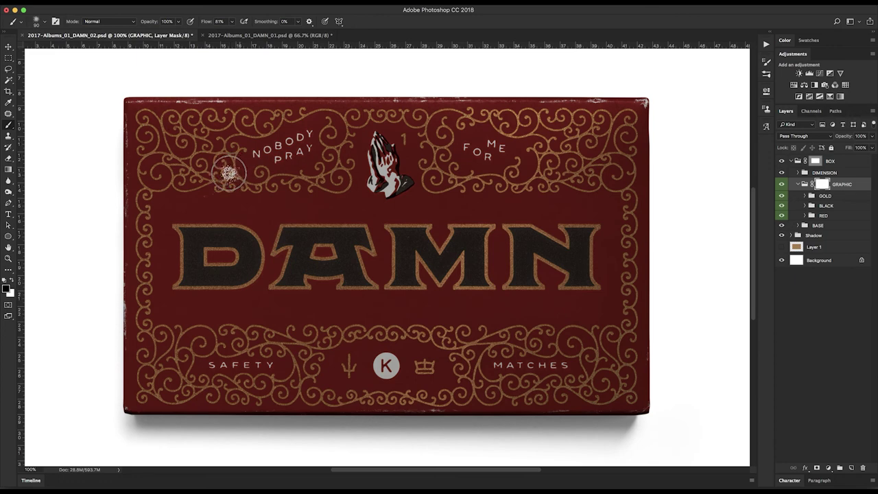
{"action": "key", "text": "x"}
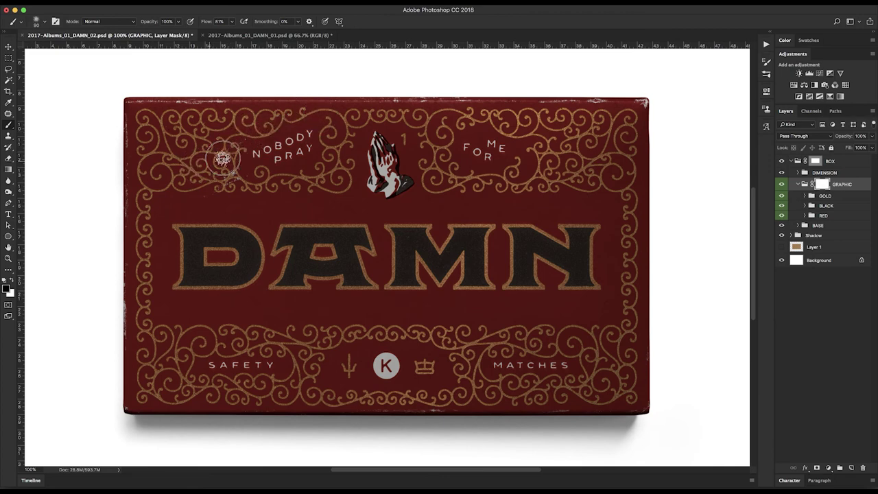
{"action": "key", "text": "x"}
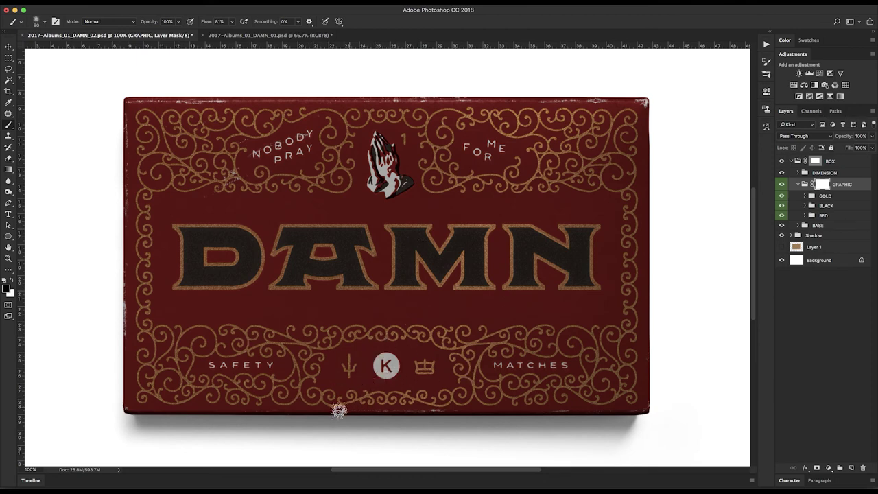
Brush a diagonal scuff streak across the lower panel beside the K, repainting the trident emblem intact.
{"action": "mouse_move", "coordinate": [282, 421]}
{"action": "left_mouse_down"}
{"action": "mouse_move", "coordinate": [326, 387]}
{"action": "mouse_move", "coordinate": [433, 341]}
{"action": "left_mouse_up"}
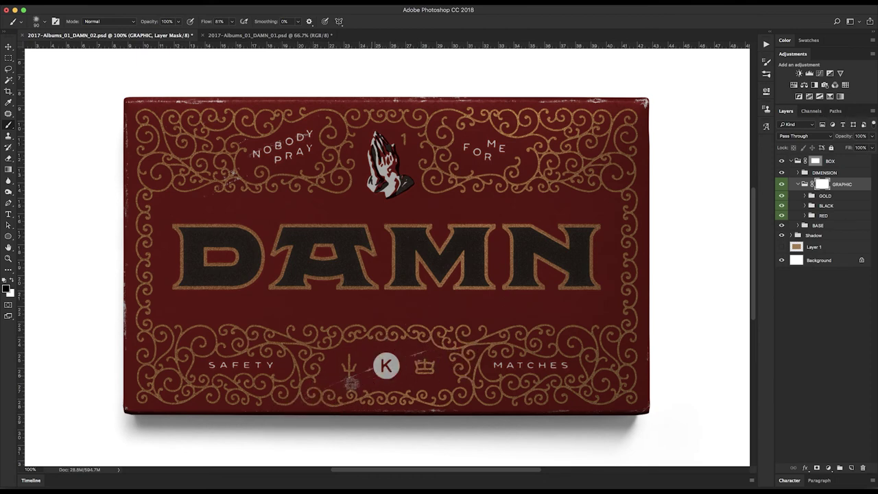
{"action": "mouse_move", "coordinate": [354, 383]}
{"action": "left_mouse_down"}
{"action": "mouse_move", "coordinate": [502, 352]}
{"action": "mouse_move", "coordinate": [332, 400]}
{"action": "mouse_move", "coordinate": [507, 374]}
{"action": "mouse_move", "coordinate": [323, 420]}
{"action": "mouse_move", "coordinate": [426, 377]}
{"action": "mouse_move", "coordinate": [482, 370]}
{"action": "mouse_move", "coordinate": [319, 402]}
{"action": "mouse_move", "coordinate": [434, 359]}
{"action": "mouse_move", "coordinate": [299, 402]}
{"action": "mouse_move", "coordinate": [443, 353]}
{"action": "mouse_move", "coordinate": [399, 359]}
{"action": "mouse_move", "coordinate": [482, 373]}
{"action": "mouse_move", "coordinate": [324, 410]}
{"action": "mouse_move", "coordinate": [489, 388]}
{"action": "mouse_move", "coordinate": [391, 383]}
{"action": "mouse_move", "coordinate": [486, 385]}
{"action": "mouse_move", "coordinate": [327, 403]}
{"action": "mouse_move", "coordinate": [407, 382]}
{"action": "mouse_move", "coordinate": [350, 393]}
{"action": "mouse_move", "coordinate": [447, 380]}
{"action": "mouse_move", "coordinate": [312, 406]}
{"action": "mouse_move", "coordinate": [293, 402]}
{"action": "mouse_move", "coordinate": [406, 356]}
{"action": "mouse_move", "coordinate": [282, 398]}
{"action": "mouse_move", "coordinate": [407, 357]}
{"action": "mouse_move", "coordinate": [370, 362]}
{"action": "mouse_move", "coordinate": [283, 404]}
{"action": "mouse_move", "coordinate": [341, 368]}
{"action": "mouse_move", "coordinate": [291, 394]}
{"action": "mouse_move", "coordinate": [436, 355]}
{"action": "left_mouse_up"}
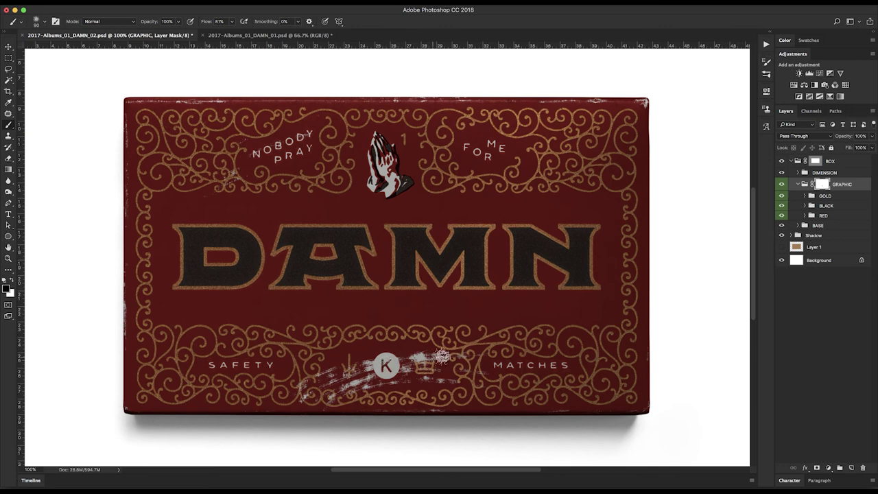
{"action": "mouse_move", "coordinate": [317, 405]}
{"action": "left_mouse_down"}
{"action": "mouse_move", "coordinate": [408, 368]}
{"action": "mouse_move", "coordinate": [329, 393]}
{"action": "mouse_move", "coordinate": [412, 367]}
{"action": "mouse_move", "coordinate": [352, 383]}
{"action": "mouse_move", "coordinate": [363, 381]}
{"action": "mouse_move", "coordinate": [339, 392]}
{"action": "mouse_move", "coordinate": [405, 376]}
{"action": "mouse_move", "coordinate": [328, 401]}
{"action": "mouse_move", "coordinate": [373, 385]}
{"action": "mouse_move", "coordinate": [339, 399]}
{"action": "mouse_move", "coordinate": [423, 380]}
{"action": "mouse_move", "coordinate": [339, 397]}
{"action": "mouse_move", "coordinate": [474, 381]}
{"action": "mouse_move", "coordinate": [408, 382]}
{"action": "mouse_move", "coordinate": [472, 382]}
{"action": "mouse_move", "coordinate": [320, 402]}
{"action": "mouse_move", "coordinate": [385, 373]}
{"action": "mouse_move", "coordinate": [370, 377]}
{"action": "mouse_move", "coordinate": [457, 359]}
{"action": "mouse_move", "coordinate": [411, 359]}
{"action": "mouse_move", "coordinate": [447, 348]}
{"action": "mouse_move", "coordinate": [407, 355]}
{"action": "mouse_move", "coordinate": [470, 357]}
{"action": "mouse_move", "coordinate": [490, 373]}
{"action": "mouse_move", "coordinate": [452, 368]}
{"action": "mouse_move", "coordinate": [496, 374]}
{"action": "mouse_move", "coordinate": [427, 359]}
{"action": "mouse_move", "coordinate": [452, 356]}
{"action": "mouse_move", "coordinate": [353, 367]}
{"action": "mouse_move", "coordinate": [372, 359]}
{"action": "mouse_move", "coordinate": [294, 401]}
{"action": "mouse_move", "coordinate": [314, 395]}
{"action": "mouse_move", "coordinate": [333, 404]}
{"action": "mouse_move", "coordinate": [320, 378]}
{"action": "mouse_move", "coordinate": [348, 364]}
{"action": "mouse_move", "coordinate": [335, 365]}
{"action": "mouse_move", "coordinate": [284, 388]}
{"action": "mouse_move", "coordinate": [295, 402]}
{"action": "mouse_move", "coordinate": [280, 412]}
{"action": "mouse_move", "coordinate": [313, 402]}
{"action": "mouse_move", "coordinate": [276, 413]}
{"action": "left_mouse_up"}
{"action": "key", "text": "x"}
{"action": "key", "text": "x"}
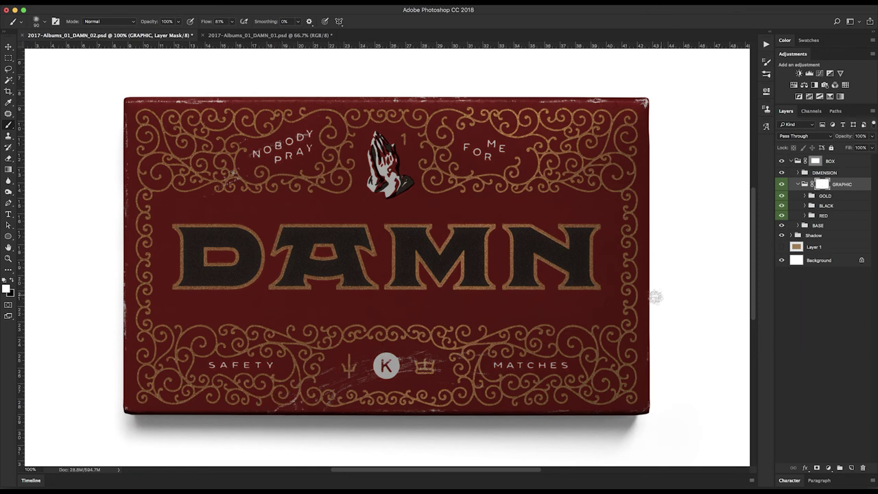
{"action": "left_click", "coordinate": [830, 197]}
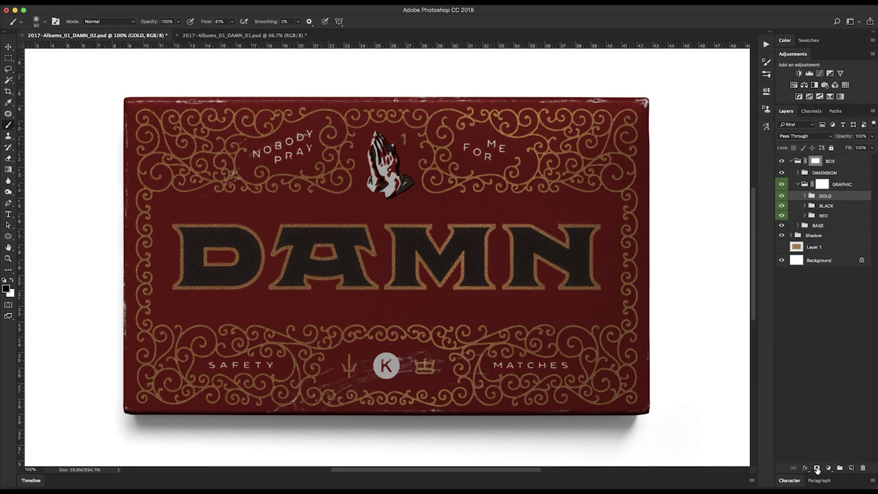
Add a layer mask to GOLD and work faint scuffs into it near the bottom edge and the N.
{"action": "left_click", "coordinate": [818, 468]}
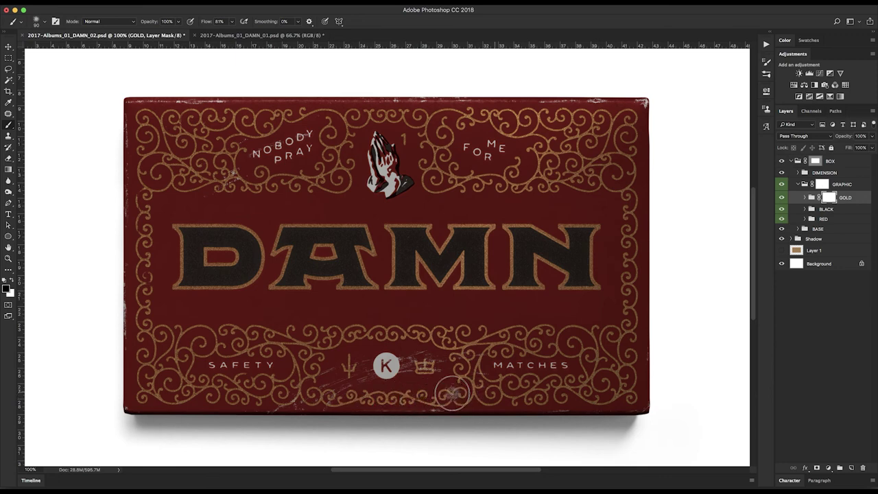
{"action": "key", "text": "x"}
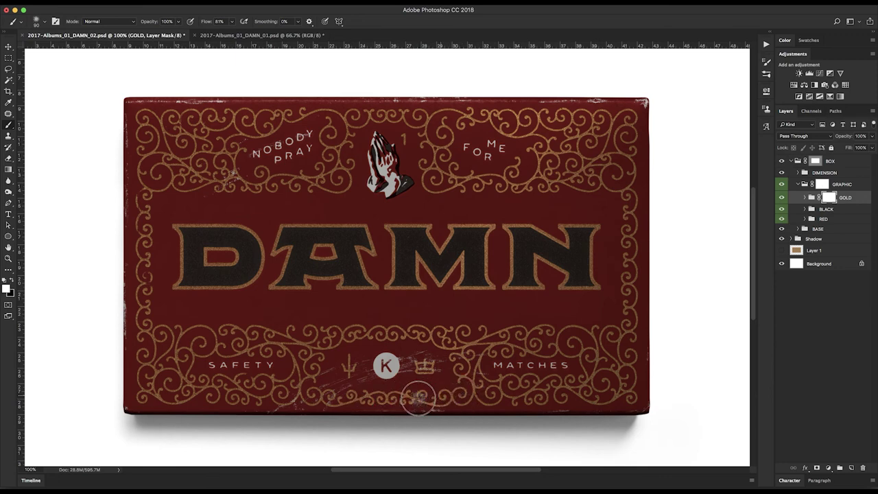
{"action": "key", "text": "x"}
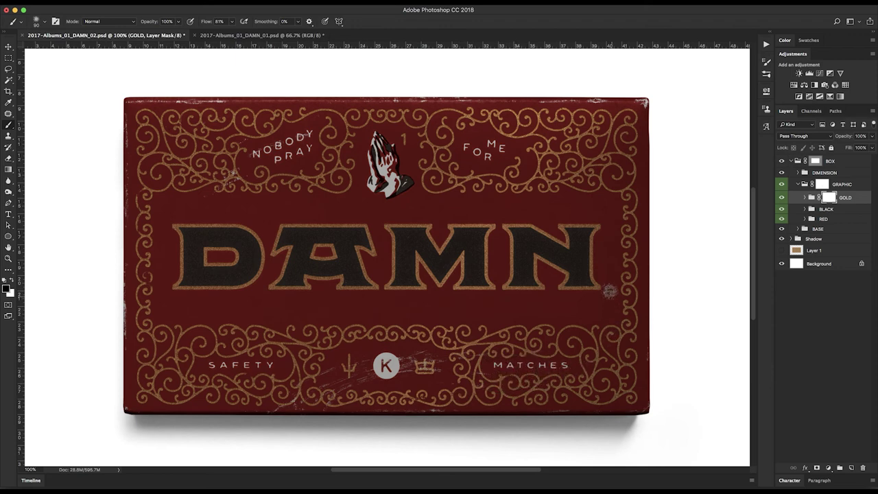
{"action": "key", "text": "x"}
{"action": "left_click", "coordinate": [838, 210]}
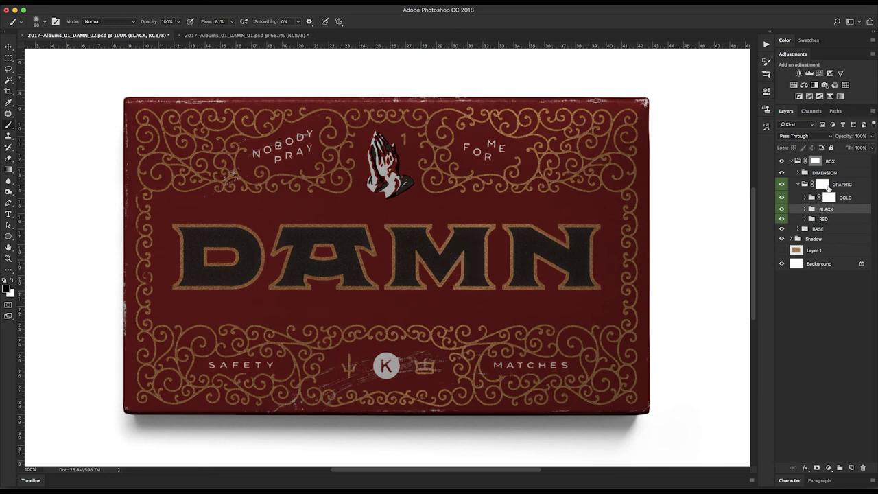
Add a layer mask to the BLACK group and browse the saved tool presets.
{"action": "left_click", "coordinate": [816, 468]}
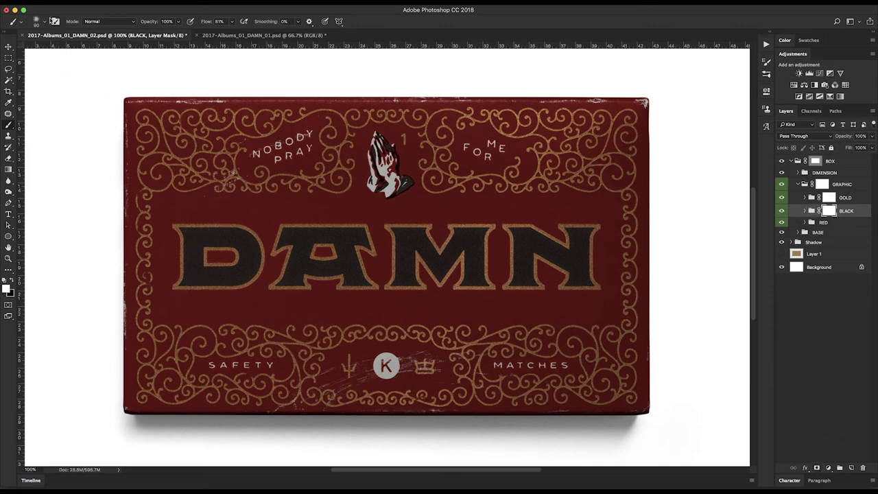
{"action": "left_click", "coordinate": [39, 26]}
{"action": "left_click", "coordinate": [36, 22]}
{"action": "left_click", "coordinate": [19, 22]}
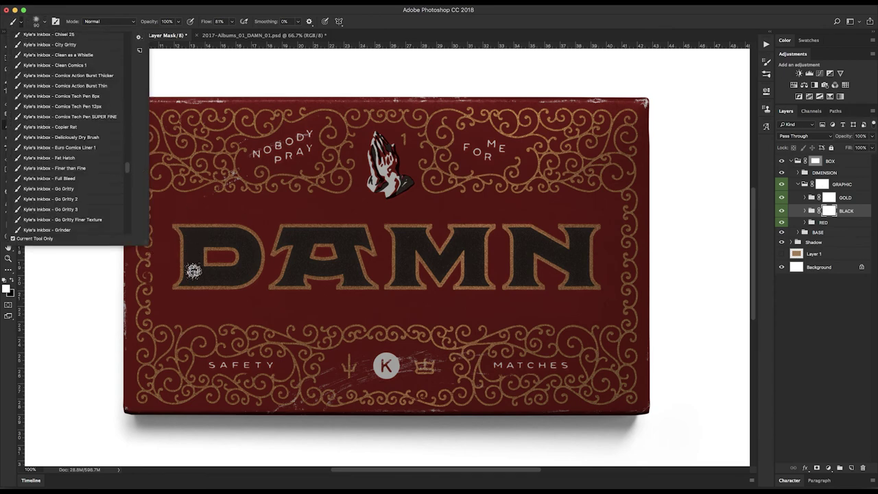
{"action": "left_click_drag", "start_coordinate": [127, 170], "coordinate": [131, 64]}
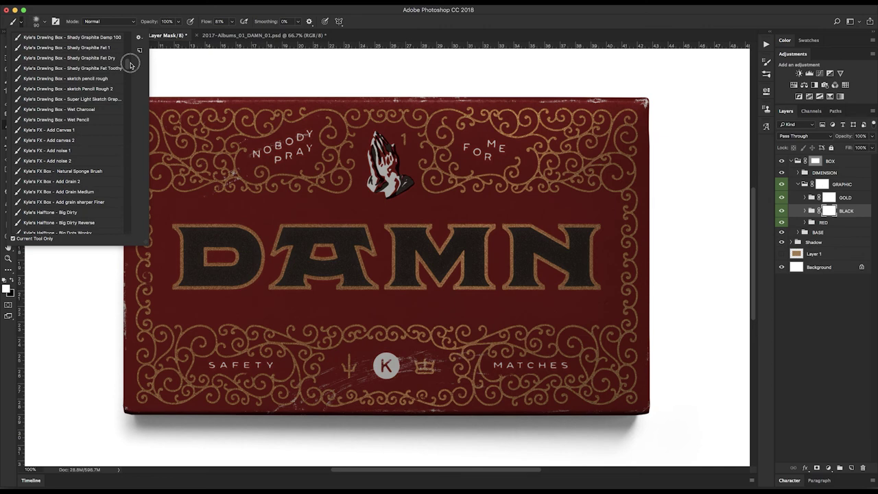
{"action": "scroll", "coordinate": [107, 132], "scroll_direction": "down", "scroll_amount": 1}
Load Kyle's FX Box Natural Sponge Brush, sponge the D's left side, and shrink the brush to 175.
{"action": "left_click", "coordinate": [95, 165]}
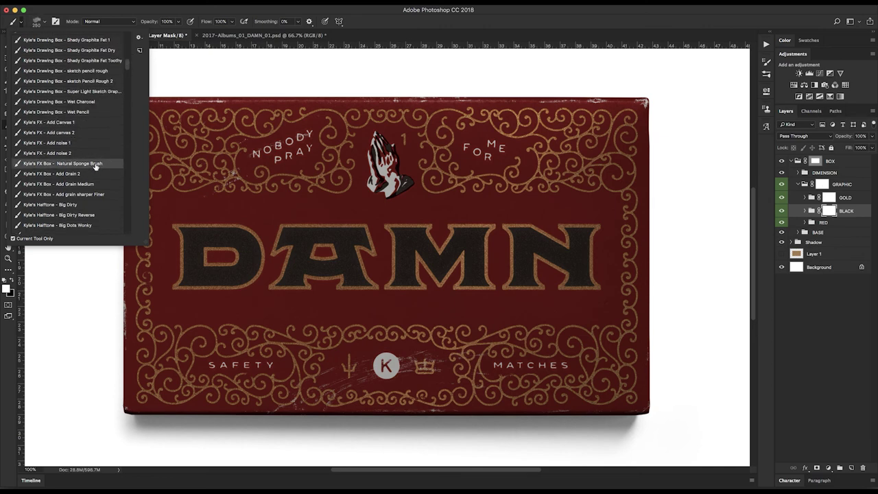
{"action": "left_click", "coordinate": [156, 13]}
{"action": "mouse_move", "coordinate": [206, 240]}
{"action": "left_mouse_down"}
{"action": "mouse_move", "coordinate": [219, 272]}
{"action": "mouse_move", "coordinate": [221, 235]}
{"action": "mouse_move", "coordinate": [234, 267]}
{"action": "mouse_move", "coordinate": [220, 239]}
{"action": "mouse_move", "coordinate": [206, 241]}
{"action": "mouse_move", "coordinate": [210, 224]}
{"action": "mouse_move", "coordinate": [213, 243]}
{"action": "mouse_move", "coordinate": [205, 242]}
{"action": "mouse_move", "coordinate": [234, 239]}
{"action": "mouse_move", "coordinate": [179, 246]}
{"action": "mouse_move", "coordinate": [214, 260]}
{"action": "mouse_move", "coordinate": [202, 279]}
{"action": "mouse_move", "coordinate": [252, 287]}
{"action": "left_mouse_up"}
{"action": "key", "text": "bracketleft"}
{"action": "key", "text": "bracketleft"}
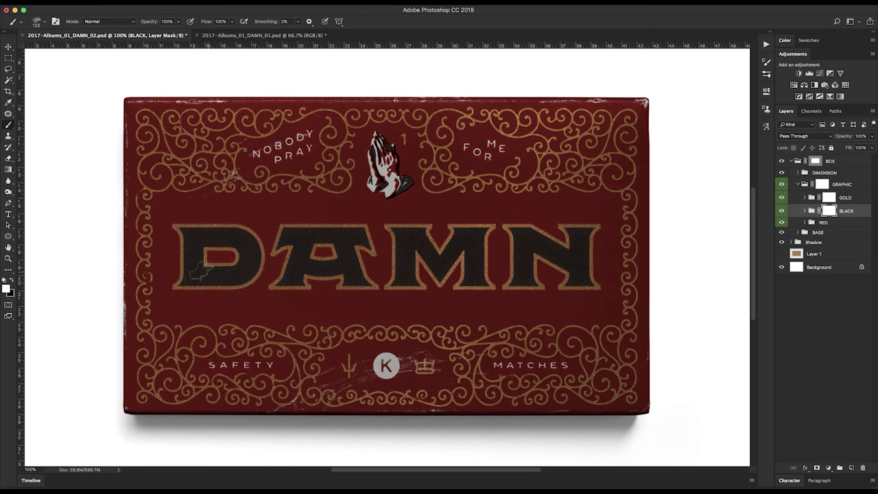
Swap colours, sponge wear across the D, A and M on the BLACK mask, then repaint the D's stem.
{"action": "key", "text": "x"}
{"action": "mouse_move", "coordinate": [199, 267]}
{"action": "left_mouse_down"}
{"action": "mouse_move", "coordinate": [240, 274]}
{"action": "mouse_move", "coordinate": [189, 273]}
{"action": "mouse_move", "coordinate": [193, 252]}
{"action": "mouse_move", "coordinate": [231, 224]}
{"action": "mouse_move", "coordinate": [226, 240]}
{"action": "mouse_move", "coordinate": [249, 250]}
{"action": "mouse_move", "coordinate": [247, 271]}
{"action": "mouse_move", "coordinate": [214, 278]}
{"action": "mouse_move", "coordinate": [200, 263]}
{"action": "mouse_move", "coordinate": [196, 240]}
{"action": "mouse_move", "coordinate": [216, 234]}
{"action": "left_mouse_up"}
{"action": "mouse_move", "coordinate": [287, 235]}
{"action": "left_mouse_down"}
{"action": "mouse_move", "coordinate": [302, 275]}
{"action": "mouse_move", "coordinate": [350, 269]}
{"action": "mouse_move", "coordinate": [339, 240]}
{"action": "mouse_move", "coordinate": [352, 280]}
{"action": "left_mouse_up"}
{"action": "mouse_move", "coordinate": [339, 237]}
{"action": "left_mouse_down"}
{"action": "mouse_move", "coordinate": [295, 229]}
{"action": "mouse_move", "coordinate": [401, 282]}
{"action": "mouse_move", "coordinate": [404, 245]}
{"action": "mouse_move", "coordinate": [427, 252]}
{"action": "mouse_move", "coordinate": [406, 238]}
{"action": "mouse_move", "coordinate": [435, 271]}
{"action": "mouse_move", "coordinate": [456, 244]}
{"action": "mouse_move", "coordinate": [437, 274]}
{"action": "mouse_move", "coordinate": [456, 244]}
{"action": "mouse_move", "coordinate": [475, 236]}
{"action": "mouse_move", "coordinate": [477, 280]}
{"action": "mouse_move", "coordinate": [476, 235]}
{"action": "mouse_move", "coordinate": [543, 255]}
{"action": "mouse_move", "coordinate": [518, 235]}
{"action": "mouse_move", "coordinate": [524, 279]}
{"action": "mouse_move", "coordinate": [538, 245]}
{"action": "mouse_move", "coordinate": [556, 263]}
{"action": "mouse_move", "coordinate": [527, 238]}
{"action": "mouse_move", "coordinate": [584, 260]}
{"action": "mouse_move", "coordinate": [584, 276]}
{"action": "mouse_move", "coordinate": [580, 237]}
{"action": "left_mouse_up"}
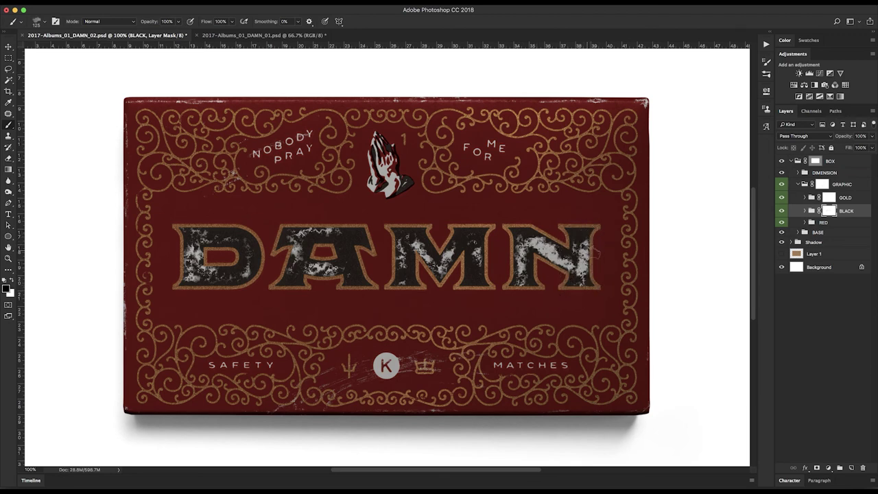
{"action": "mouse_move", "coordinate": [192, 254]}
{"action": "left_mouse_down"}
{"action": "mouse_move", "coordinate": [196, 261]}
{"action": "mouse_move", "coordinate": [199, 244]}
{"action": "mouse_move", "coordinate": [184, 285]}
{"action": "mouse_move", "coordinate": [190, 268]}
{"action": "left_mouse_up"}
{"action": "mouse_move", "coordinate": [210, 266]}
{"action": "left_mouse_down"}
{"action": "mouse_move", "coordinate": [185, 270]}
{"action": "mouse_move", "coordinate": [208, 244]}
{"action": "mouse_move", "coordinate": [196, 230]}
{"action": "mouse_move", "coordinate": [226, 232]}
{"action": "mouse_move", "coordinate": [216, 233]}
{"action": "mouse_move", "coordinate": [237, 243]}
{"action": "mouse_move", "coordinate": [247, 278]}
{"action": "mouse_move", "coordinate": [212, 275]}
{"action": "mouse_move", "coordinate": [257, 252]}
{"action": "mouse_move", "coordinate": [242, 232]}
{"action": "mouse_move", "coordinate": [243, 241]}
{"action": "mouse_move", "coordinate": [221, 237]}
{"action": "mouse_move", "coordinate": [238, 251]}
{"action": "mouse_move", "coordinate": [241, 271]}
{"action": "mouse_move", "coordinate": [307, 238]}
{"action": "mouse_move", "coordinate": [304, 248]}
{"action": "mouse_move", "coordinate": [285, 240]}
{"action": "mouse_move", "coordinate": [337, 228]}
{"action": "mouse_move", "coordinate": [304, 231]}
{"action": "mouse_move", "coordinate": [293, 252]}
{"action": "mouse_move", "coordinate": [332, 268]}
{"action": "mouse_move", "coordinate": [289, 268]}
{"action": "mouse_move", "coordinate": [341, 273]}
{"action": "mouse_move", "coordinate": [292, 232]}
{"action": "left_mouse_up"}
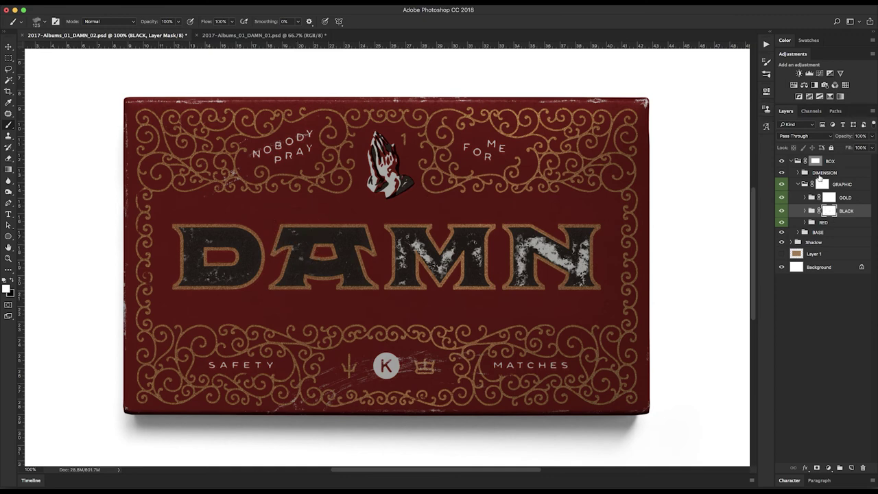
Set the BLACK layer mask's feather to 0.4 px.
{"action": "double_click", "coordinate": [824, 211]}
{"action": "key", "text": "Tab"}
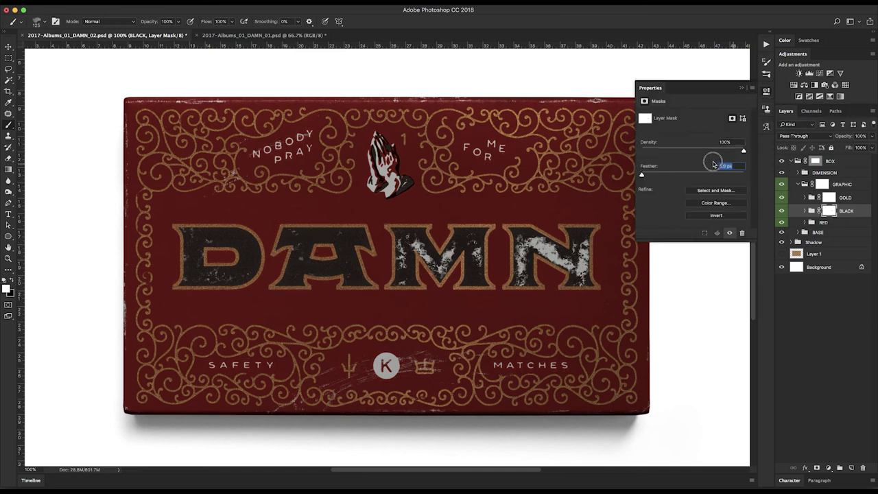
{"action": "key", "text": "Up"}
{"action": "key", "text": "Up"}
{"action": "key", "text": "Down"}
{"action": "key", "text": "Down"}
{"action": "key", "text": "Return"}
Repaint the M, D, A and N back to mostly solid dark, then zoom out.
{"action": "mouse_move", "coordinate": [402, 263]}
{"action": "left_mouse_down"}
{"action": "mouse_move", "coordinate": [406, 251]}
{"action": "mouse_move", "coordinate": [406, 275]}
{"action": "mouse_move", "coordinate": [425, 261]}
{"action": "mouse_move", "coordinate": [432, 266]}
{"action": "mouse_move", "coordinate": [412, 267]}
{"action": "mouse_move", "coordinate": [402, 281]}
{"action": "mouse_move", "coordinate": [395, 273]}
{"action": "left_mouse_up"}
{"action": "mouse_move", "coordinate": [208, 276]}
{"action": "left_mouse_down"}
{"action": "mouse_move", "coordinate": [205, 243]}
{"action": "mouse_move", "coordinate": [194, 252]}
{"action": "mouse_move", "coordinate": [201, 284]}
{"action": "mouse_move", "coordinate": [220, 288]}
{"action": "mouse_move", "coordinate": [275, 268]}
{"action": "left_mouse_up"}
{"action": "mouse_move", "coordinate": [410, 237]}
{"action": "left_mouse_down"}
{"action": "mouse_move", "coordinate": [447, 275]}
{"action": "mouse_move", "coordinate": [444, 255]}
{"action": "mouse_move", "coordinate": [473, 250]}
{"action": "mouse_move", "coordinate": [487, 280]}
{"action": "mouse_move", "coordinate": [484, 266]}
{"action": "mouse_move", "coordinate": [526, 272]}
{"action": "mouse_move", "coordinate": [521, 289]}
{"action": "mouse_move", "coordinate": [523, 241]}
{"action": "mouse_move", "coordinate": [514, 256]}
{"action": "mouse_move", "coordinate": [525, 262]}
{"action": "mouse_move", "coordinate": [525, 239]}
{"action": "mouse_move", "coordinate": [532, 252]}
{"action": "mouse_move", "coordinate": [545, 251]}
{"action": "mouse_move", "coordinate": [545, 265]}
{"action": "mouse_move", "coordinate": [530, 243]}
{"action": "mouse_move", "coordinate": [554, 255]}
{"action": "mouse_move", "coordinate": [534, 244]}
{"action": "mouse_move", "coordinate": [551, 258]}
{"action": "mouse_move", "coordinate": [536, 244]}
{"action": "mouse_move", "coordinate": [553, 237]}
{"action": "mouse_move", "coordinate": [544, 249]}
{"action": "mouse_move", "coordinate": [538, 234]}
{"action": "mouse_move", "coordinate": [538, 245]}
{"action": "mouse_move", "coordinate": [529, 235]}
{"action": "mouse_move", "coordinate": [523, 255]}
{"action": "mouse_move", "coordinate": [521, 238]}
{"action": "mouse_move", "coordinate": [571, 254]}
{"action": "mouse_move", "coordinate": [558, 265]}
{"action": "mouse_move", "coordinate": [579, 266]}
{"action": "mouse_move", "coordinate": [551, 254]}
{"action": "mouse_move", "coordinate": [576, 258]}
{"action": "mouse_move", "coordinate": [578, 236]}
{"action": "mouse_move", "coordinate": [588, 281]}
{"action": "mouse_move", "coordinate": [590, 252]}
{"action": "mouse_move", "coordinate": [585, 284]}
{"action": "mouse_move", "coordinate": [588, 265]}
{"action": "mouse_move", "coordinate": [574, 268]}
{"action": "mouse_move", "coordinate": [559, 249]}
{"action": "left_mouse_up"}
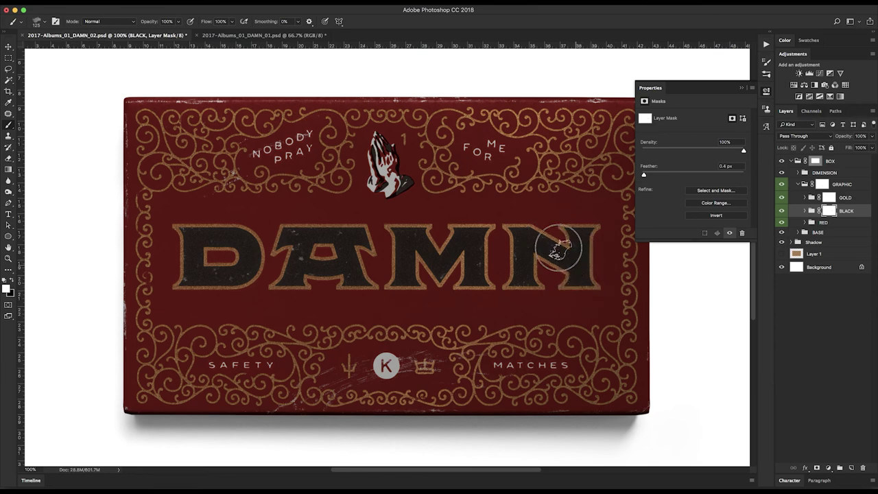
{"action": "left_click_drag", "start_coordinate": [302, 248], "coordinate": [298, 234]}
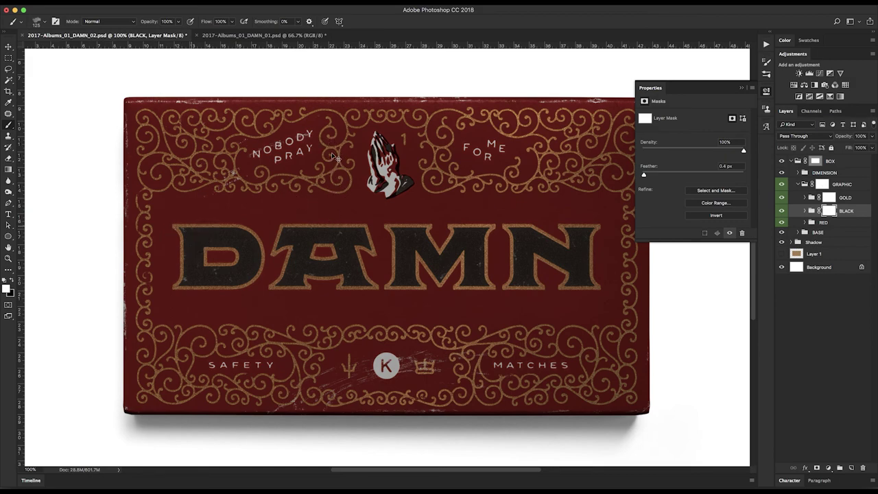
{"action": "key", "text": "ctrl+minus"}
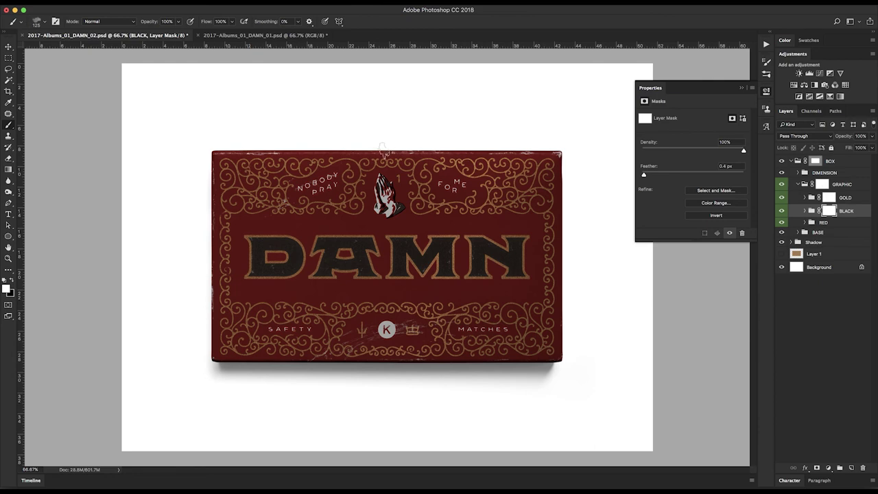
Add a new Layer 2 above Noise in the RED group and fill it white.
{"action": "left_click", "coordinate": [839, 224]}
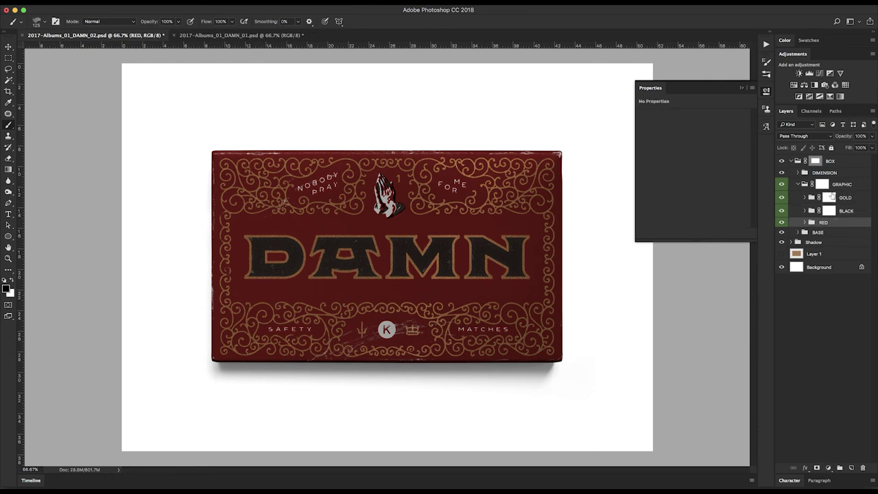
{"action": "left_click", "coordinate": [805, 223]}
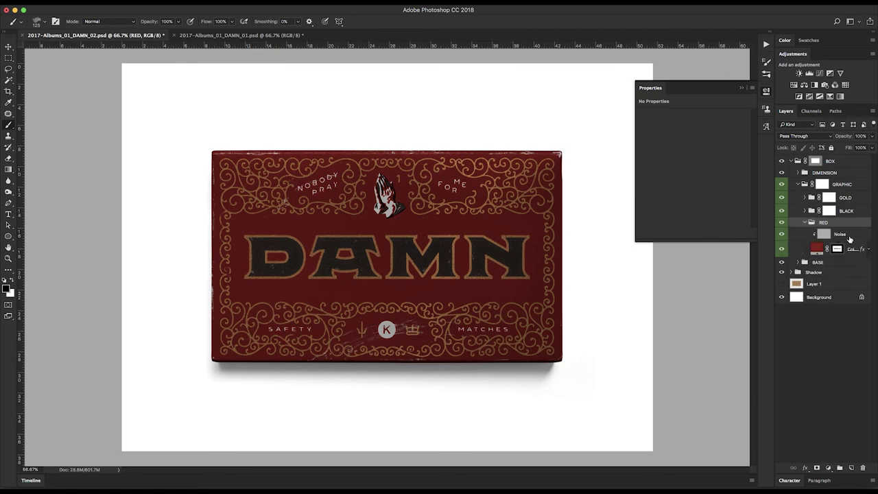
{"action": "left_click", "coordinate": [851, 236]}
{"action": "left_click", "coordinate": [852, 468]}
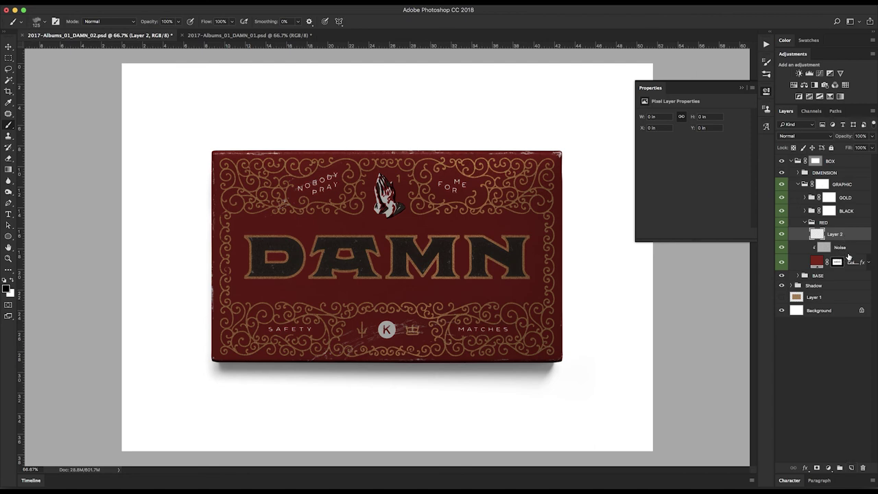
{"action": "key", "text": "ctrl+BackSpace"}
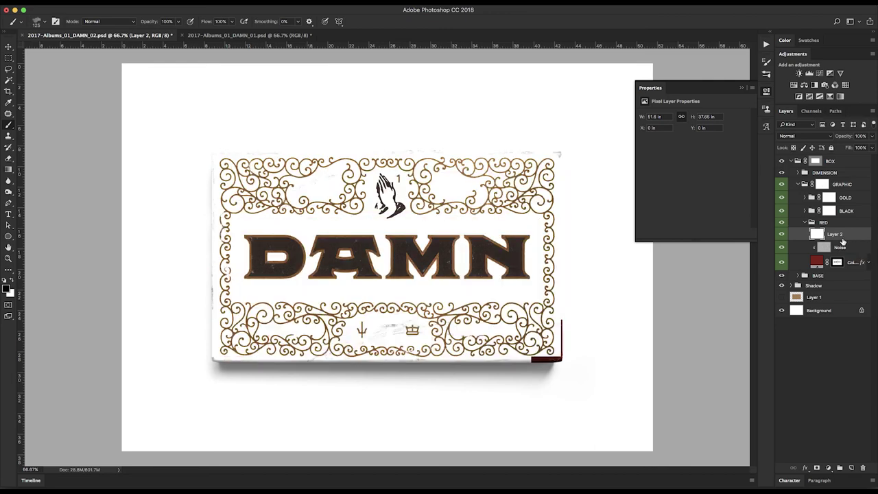
Copy the Color Fill's mask onto Layer 2 and render clouds into its pixels.
{"action": "left_click", "coordinate": [851, 238], "text": "alt"}
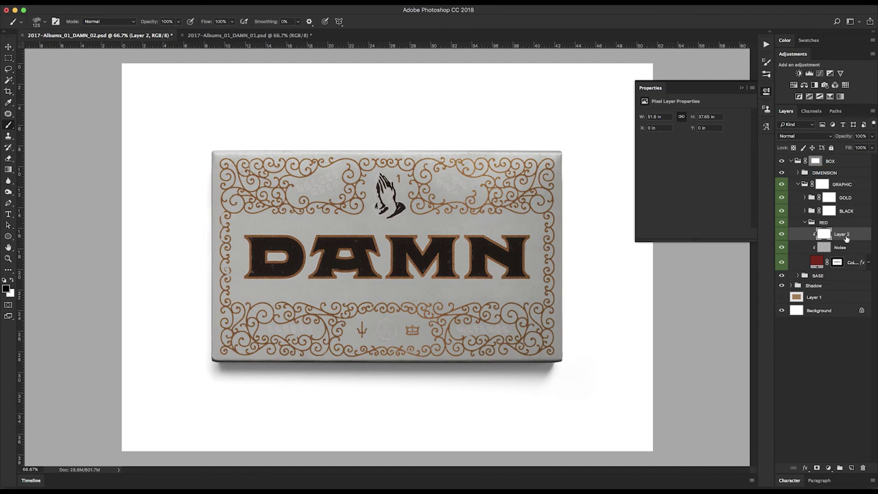
{"action": "left_click", "coordinate": [857, 238], "text": "alt"}
{"action": "left_click_drag", "start_coordinate": [837, 265], "coordinate": [846, 236]}
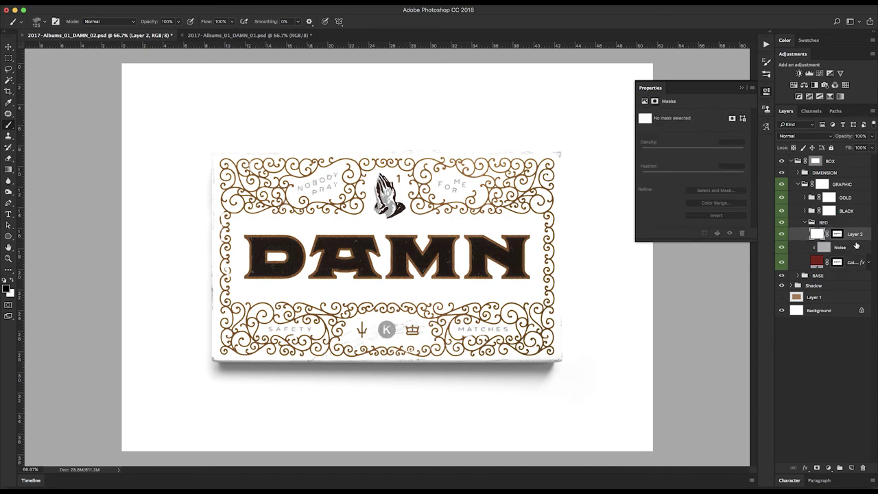
{"action": "left_click", "coordinate": [816, 234]}
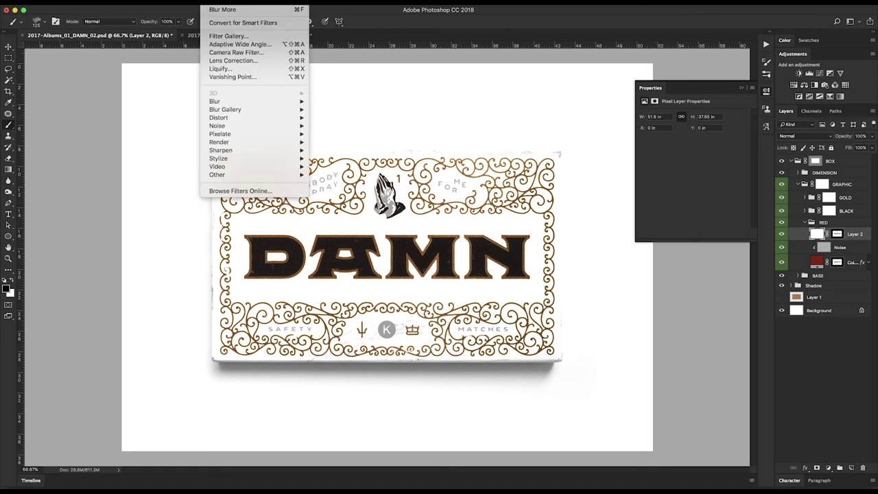
{"action": "left_click", "coordinate": [209, 2]}
{"action": "mouse_move", "coordinate": [274, 144]}
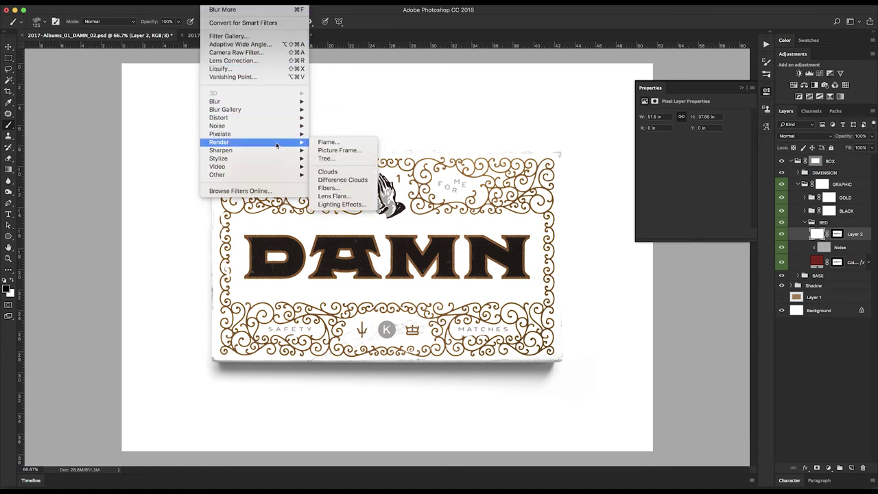
{"action": "left_click", "coordinate": [339, 173]}
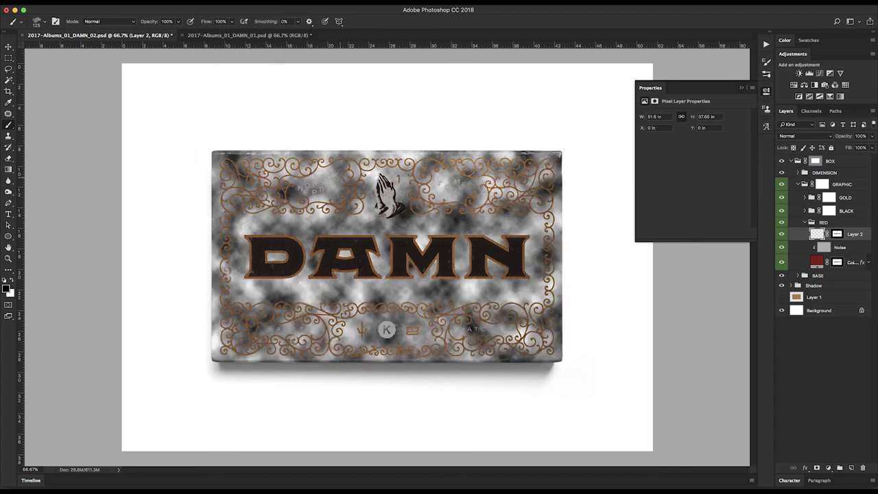
Add 63.61% noise to Layer 2's clouds.
{"action": "left_click", "coordinate": [216, 8]}
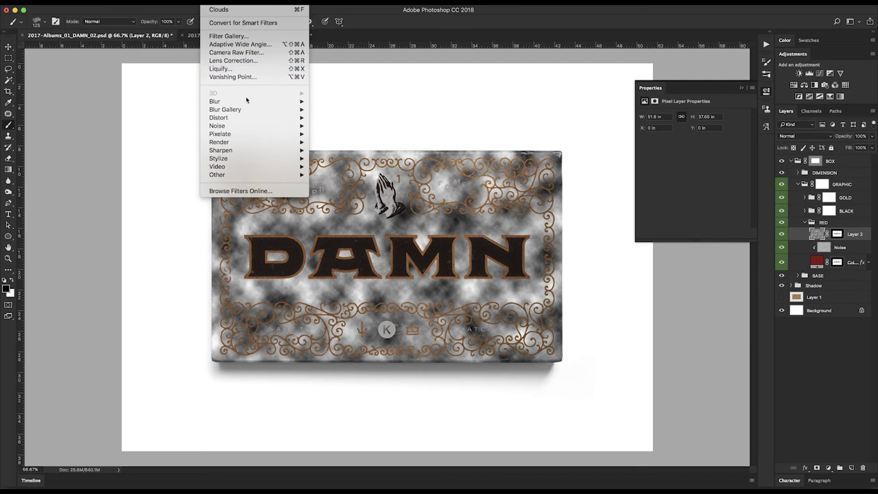
{"action": "mouse_move", "coordinate": [292, 128]}
{"action": "left_click", "coordinate": [333, 125]}
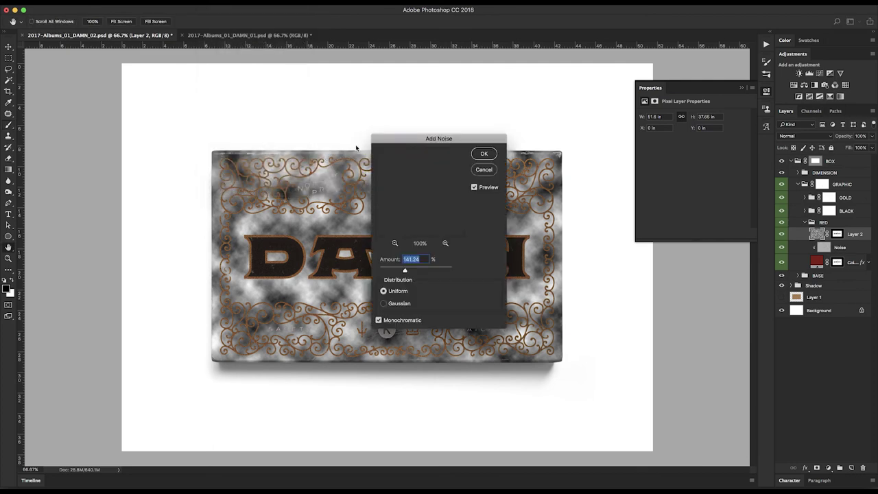
{"action": "left_click_drag", "start_coordinate": [393, 271], "coordinate": [391, 272]}
{"action": "left_click", "coordinate": [484, 153]}
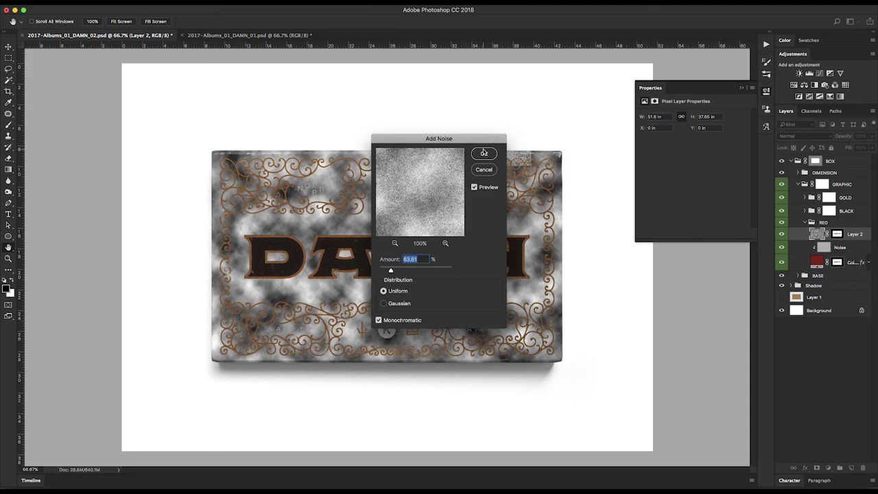
{"action": "key", "text": "b"}
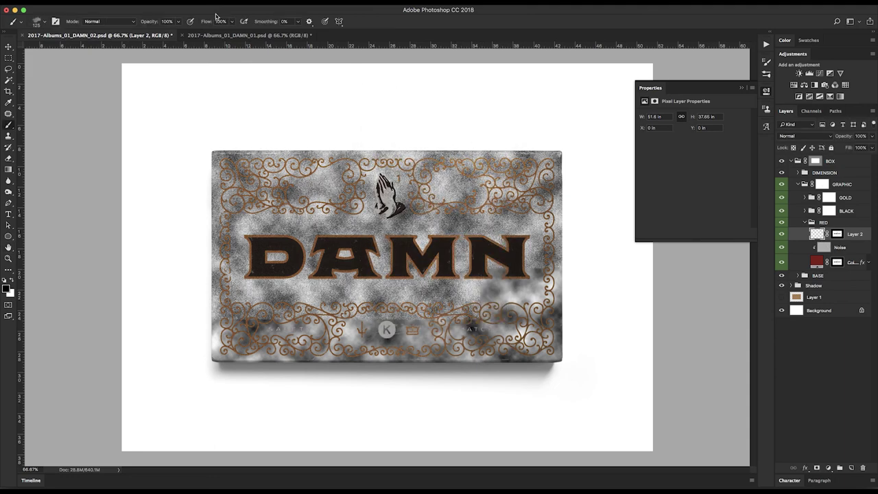
Soften Layer 2 with Blur More, then toggle its visibility to compare.
{"action": "left_click", "coordinate": [196, 6]}
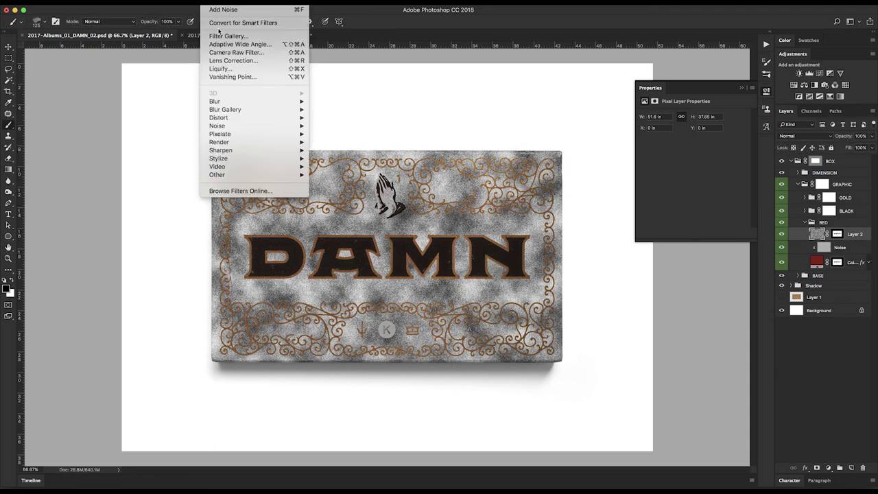
{"action": "mouse_move", "coordinate": [275, 100]}
{"action": "left_click", "coordinate": [344, 118]}
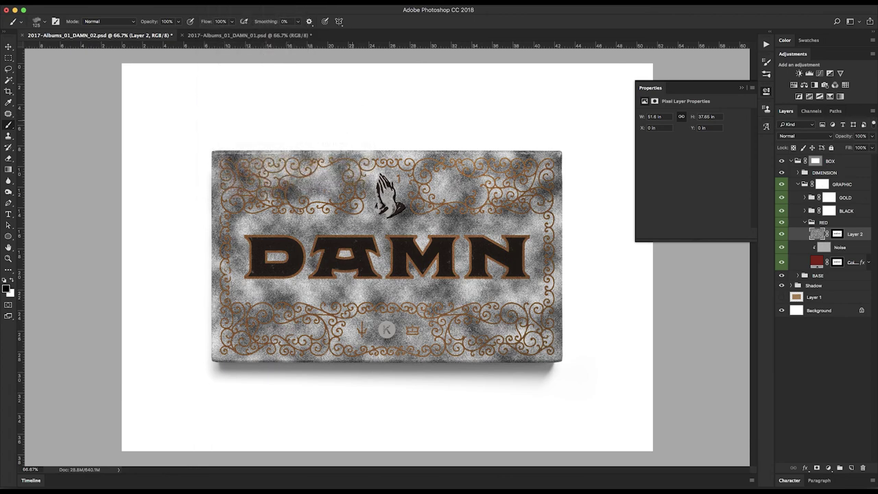
{"action": "key", "text": "z"}
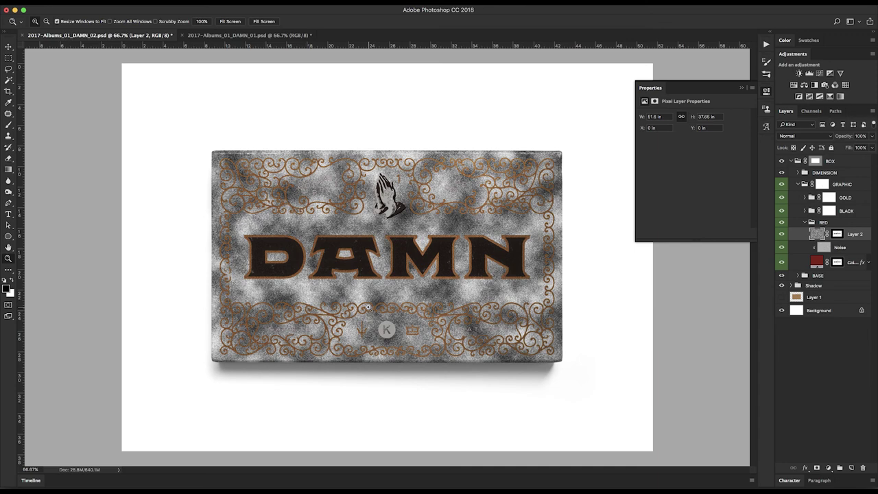
{"action": "left_click", "coordinate": [782, 233]}
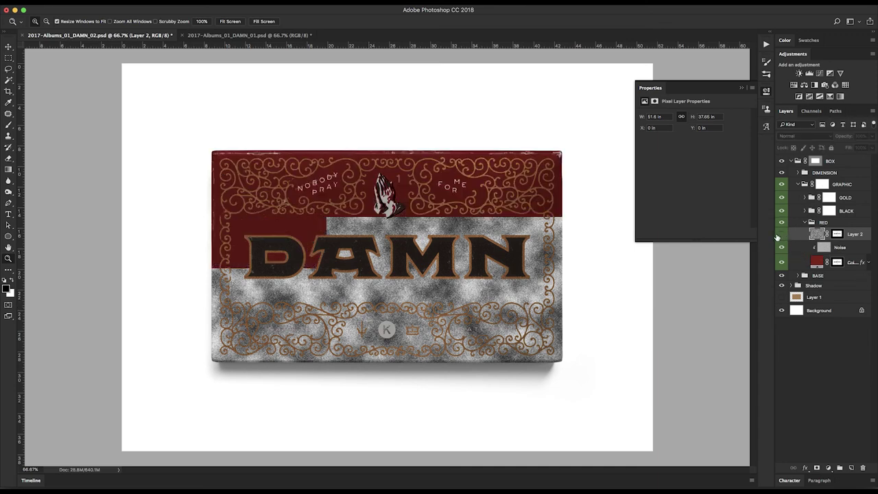
{"action": "left_click", "coordinate": [782, 234]}
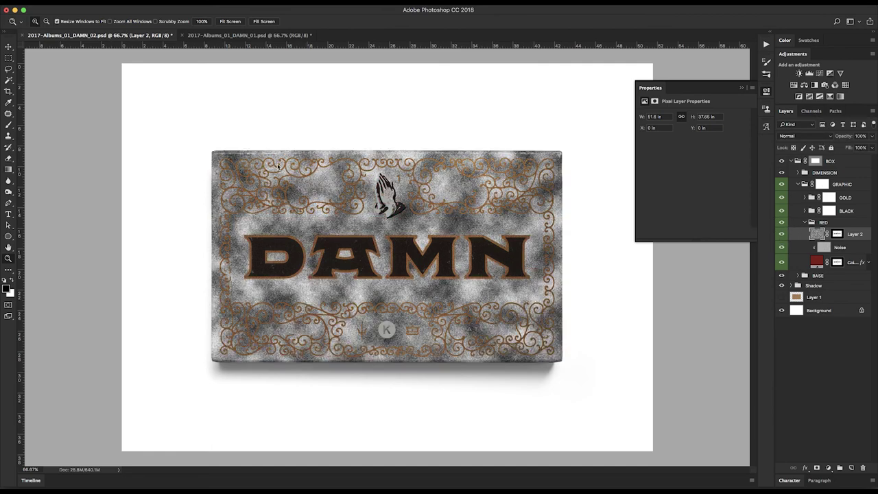
Try Multiply, Color Burn and Linear Burn blend modes on Layer 2, settling on Multiply.
{"action": "left_click", "coordinate": [817, 136]}
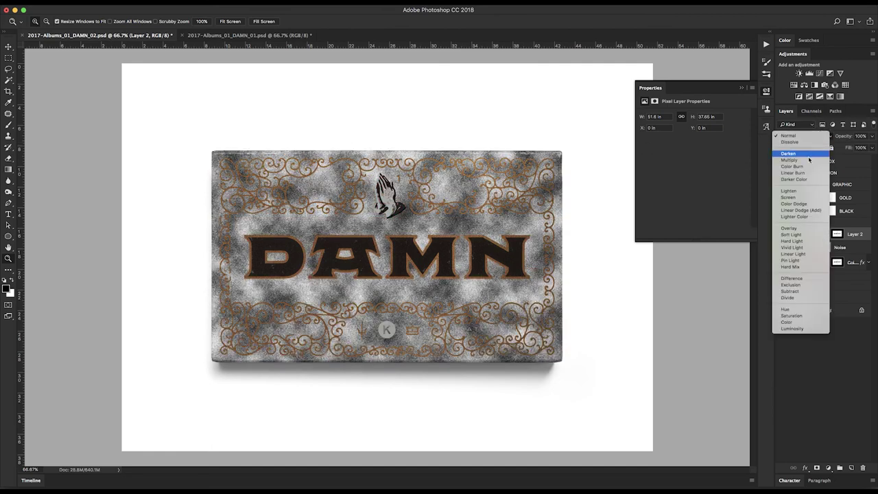
{"action": "left_click", "coordinate": [808, 160]}
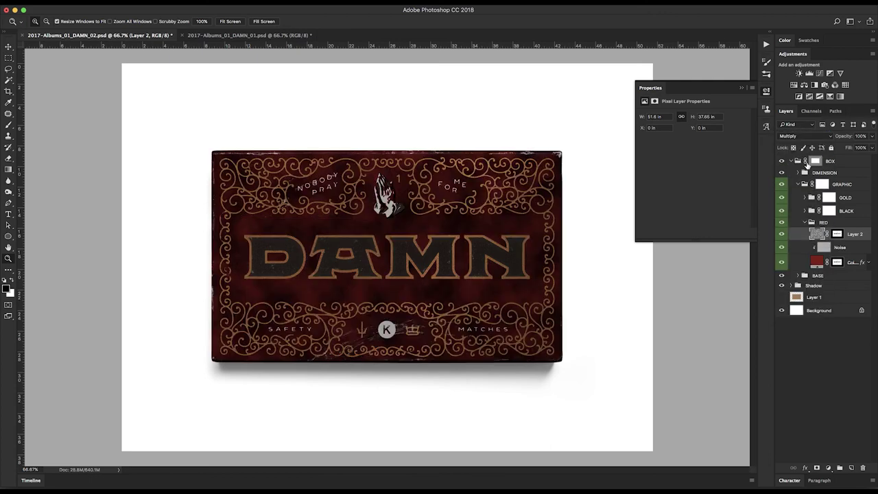
{"action": "left_click", "coordinate": [806, 137]}
{"action": "left_click", "coordinate": [805, 143]}
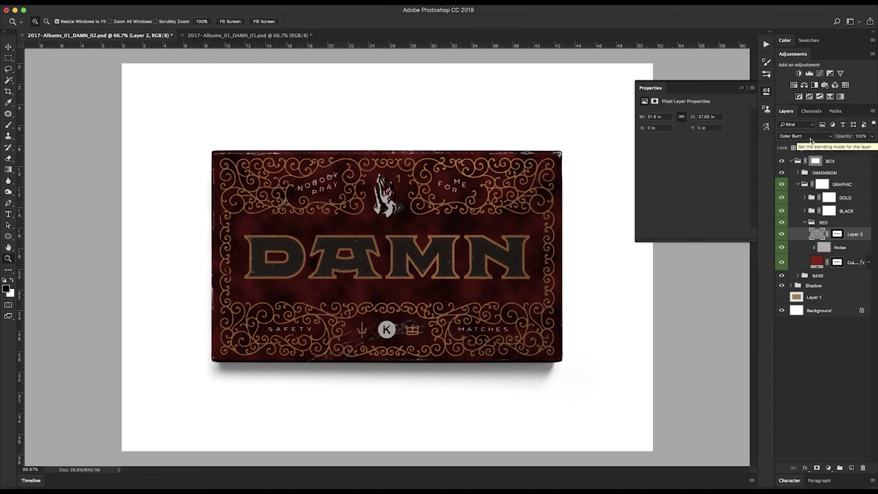
{"action": "left_click", "coordinate": [808, 137]}
{"action": "left_click", "coordinate": [809, 142]}
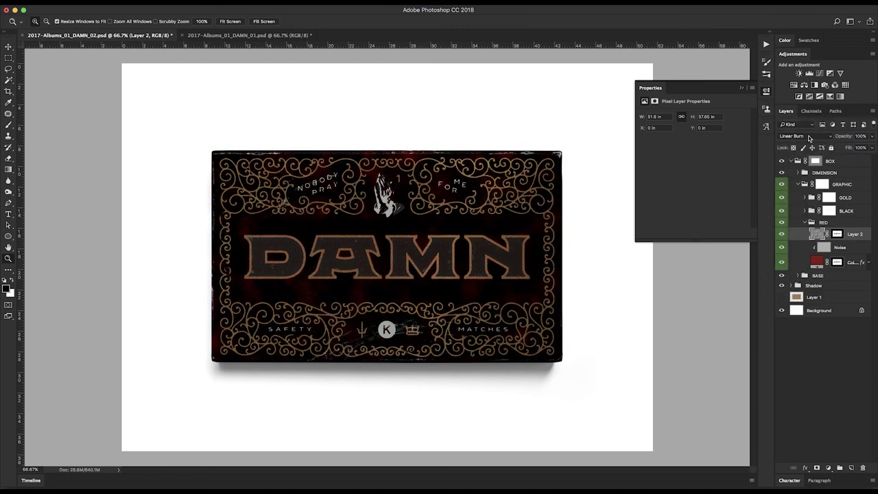
{"action": "left_click", "coordinate": [809, 138]}
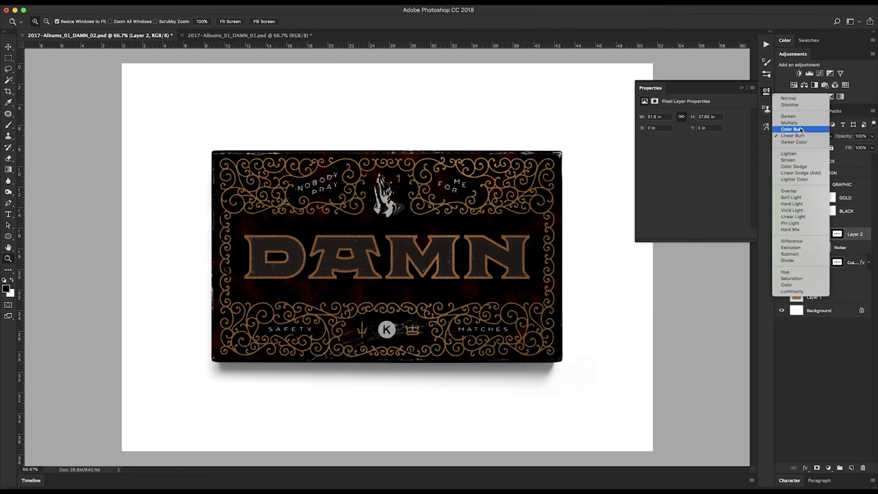
{"action": "left_click", "coordinate": [800, 125]}
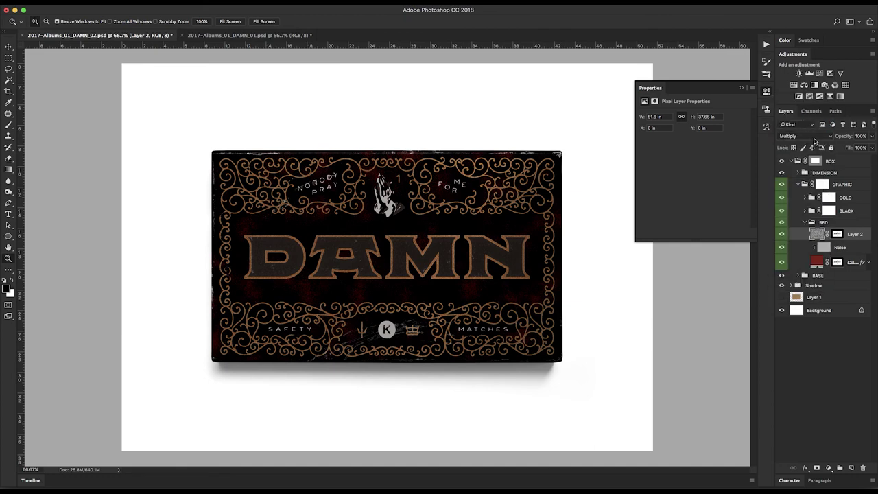
Set Layer 2 to Divide blending at 10% opacity.
{"action": "left_click", "coordinate": [813, 139]}
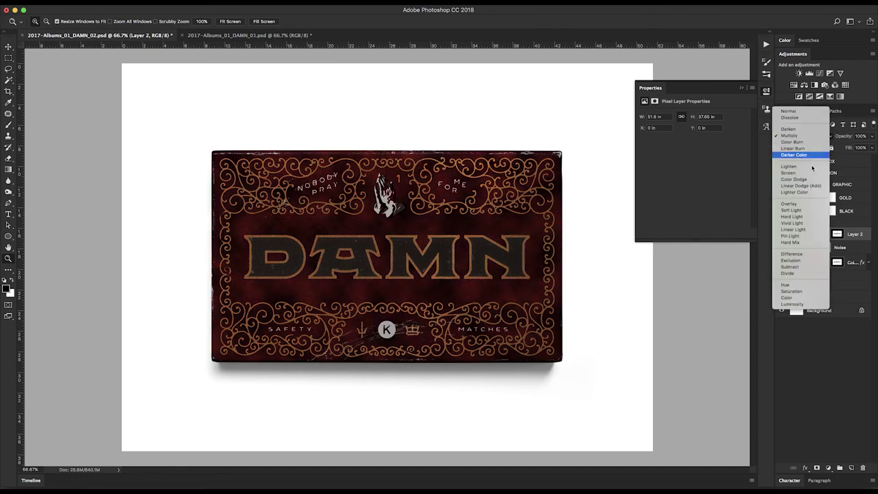
{"action": "left_click", "coordinate": [796, 273]}
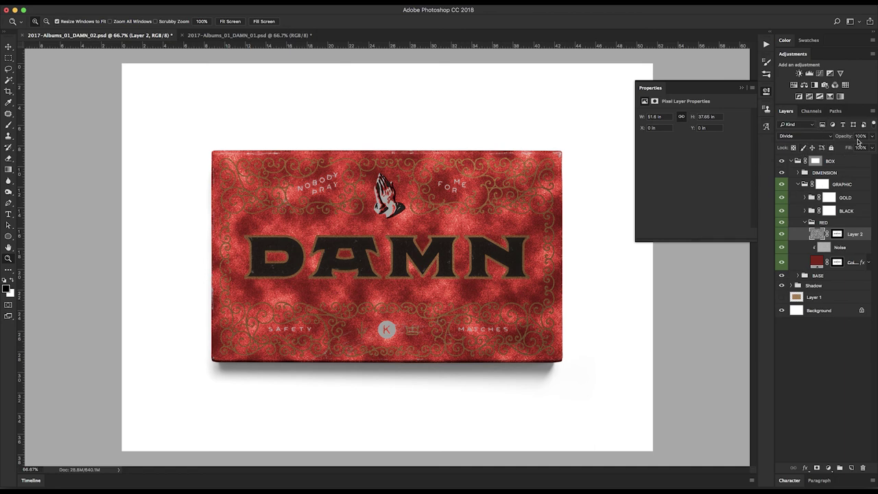
{"action": "left_click", "coordinate": [860, 136]}
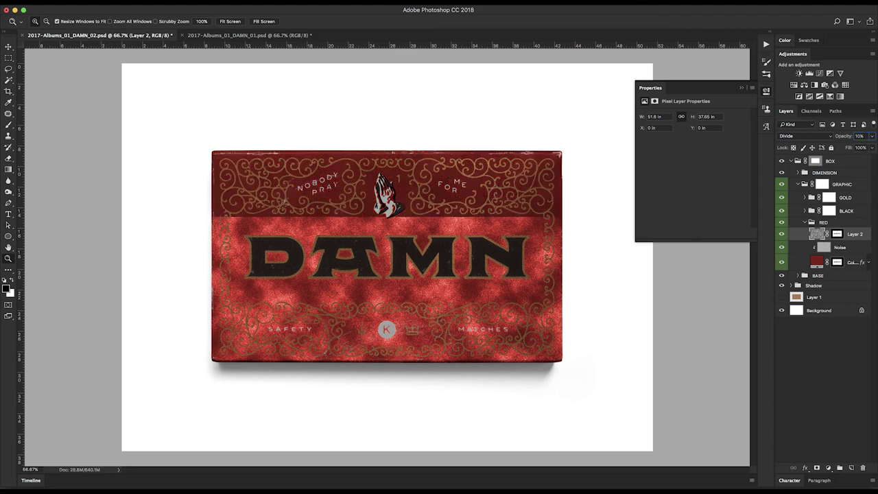
{"action": "key", "text": "Return"}
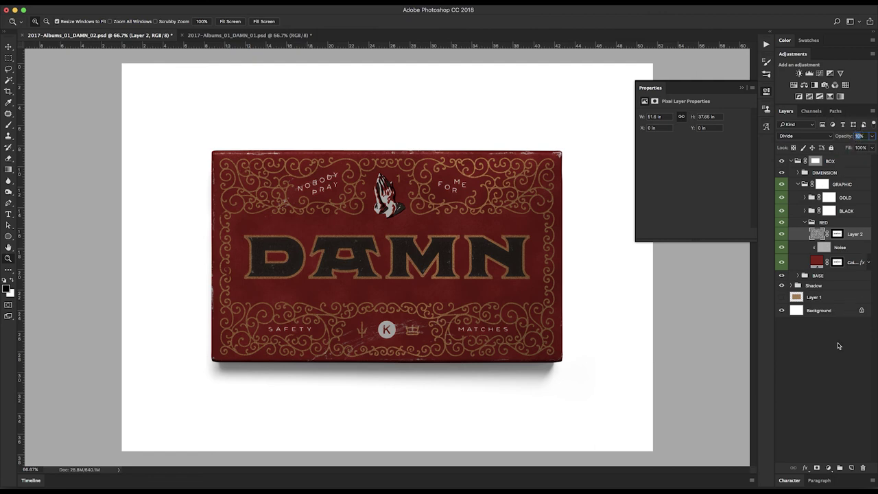
{"action": "left_click", "coordinate": [845, 338]}
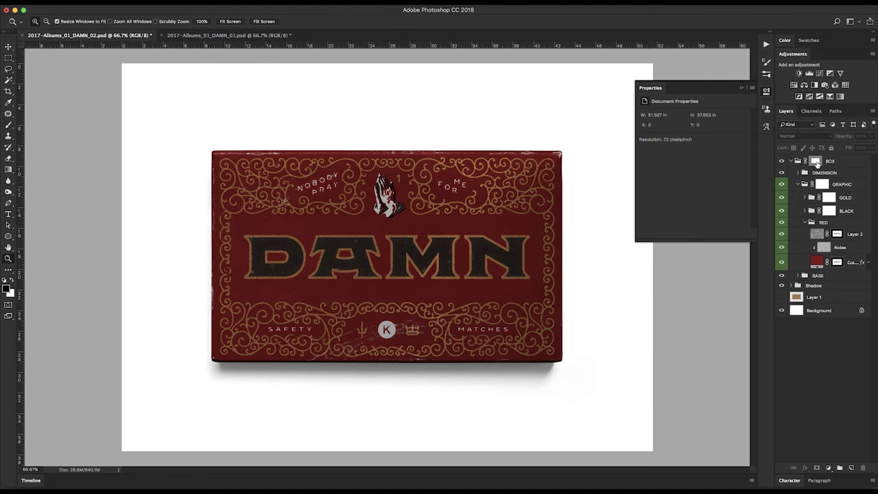
Collapse the RED, GRAPHIC and BOX groups and delete the stray Layer 1.
{"action": "left_click", "coordinate": [806, 223]}
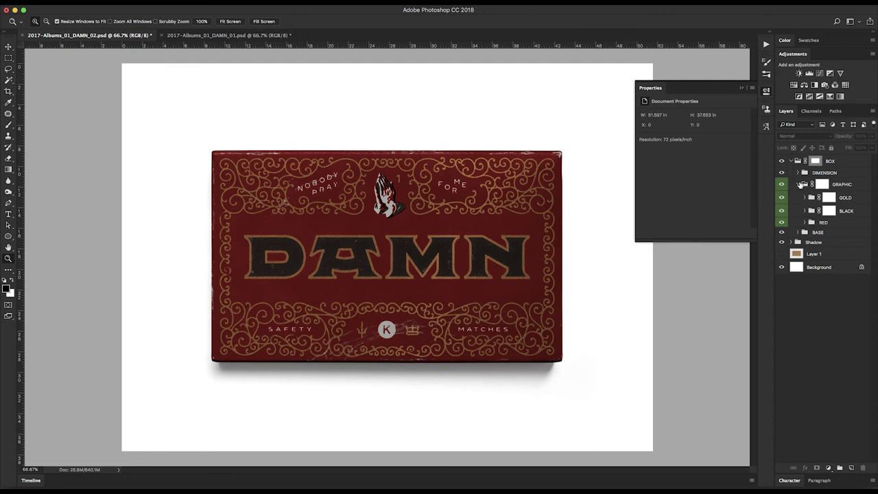
{"action": "left_click", "coordinate": [801, 183]}
{"action": "left_click", "coordinate": [793, 161]}
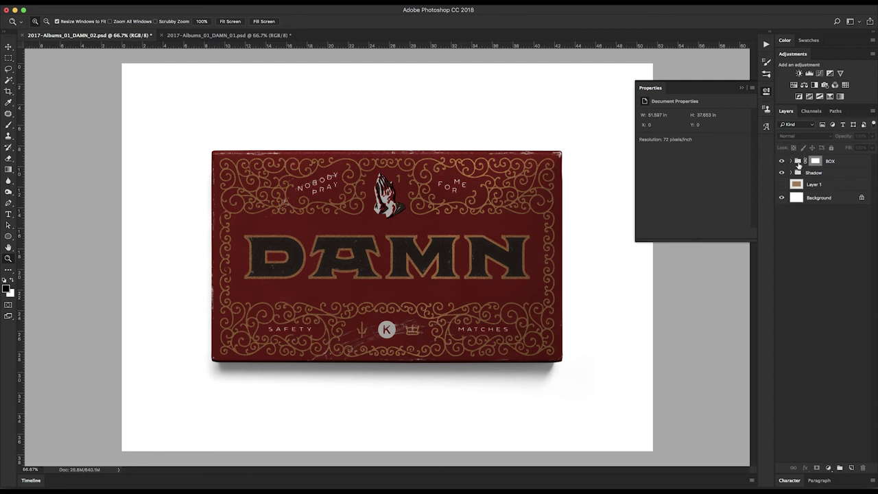
{"action": "left_click_drag", "start_coordinate": [831, 187], "coordinate": [864, 468]}
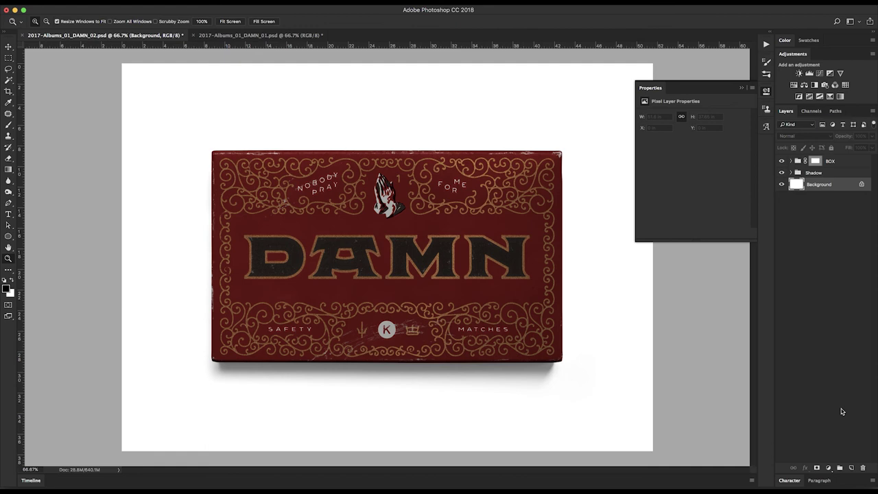
Group the BOX and Shadow groups into a new group named 'Working'.
{"action": "left_click", "coordinate": [828, 175]}
{"action": "left_click", "coordinate": [833, 165]}
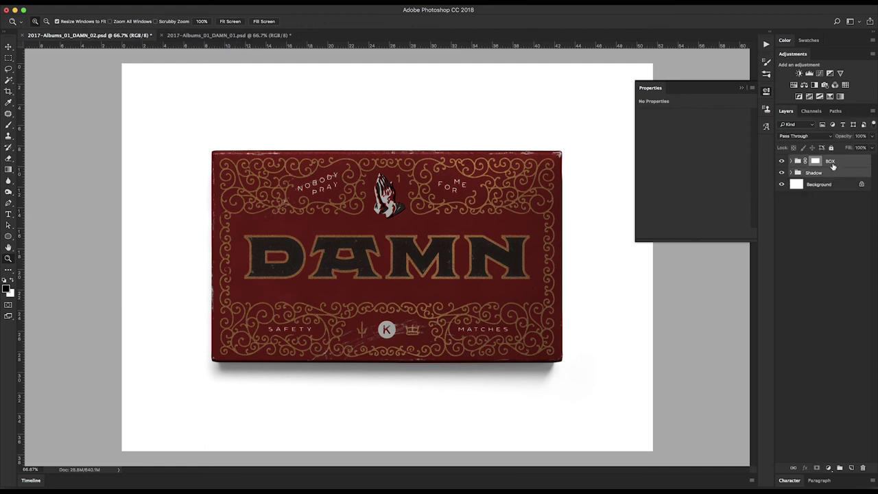
{"action": "key", "text": "super+g"}
{"action": "double_click", "coordinate": [814, 159]}
{"action": "type", "text": "Working"}
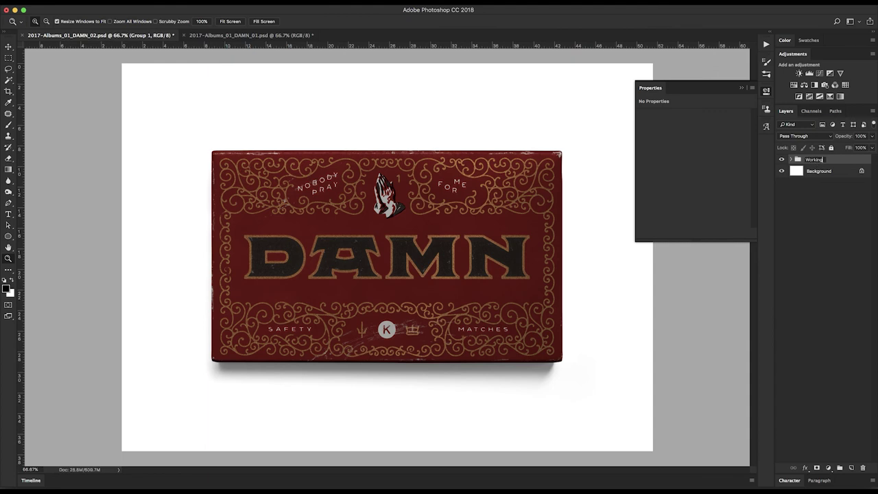
{"action": "key", "text": "Return"}
{"action": "left_click", "coordinate": [842, 162]}
Duplicate Working as a group named 'Flat' and hide the Working group.
{"action": "left_click_drag", "start_coordinate": [841, 162], "coordinate": [851, 468]}
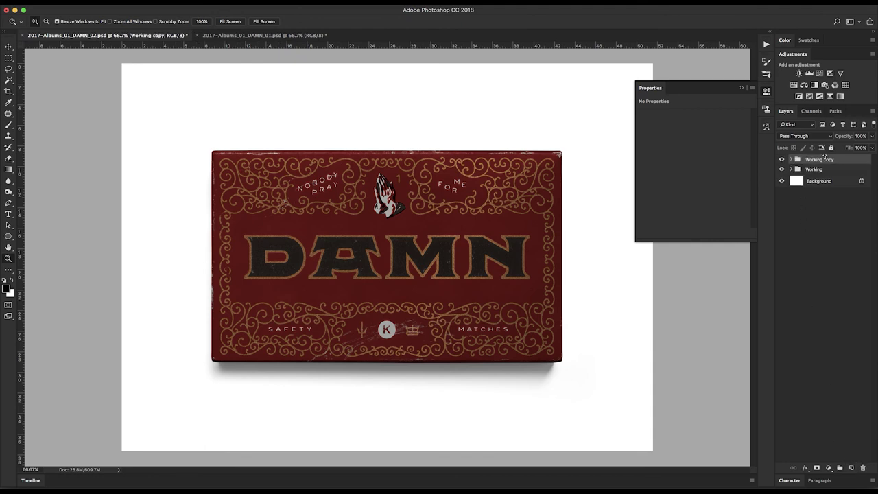
{"action": "double_click", "coordinate": [819, 159]}
{"action": "type", "text": "Flat"}
{"action": "key", "text": "Return"}
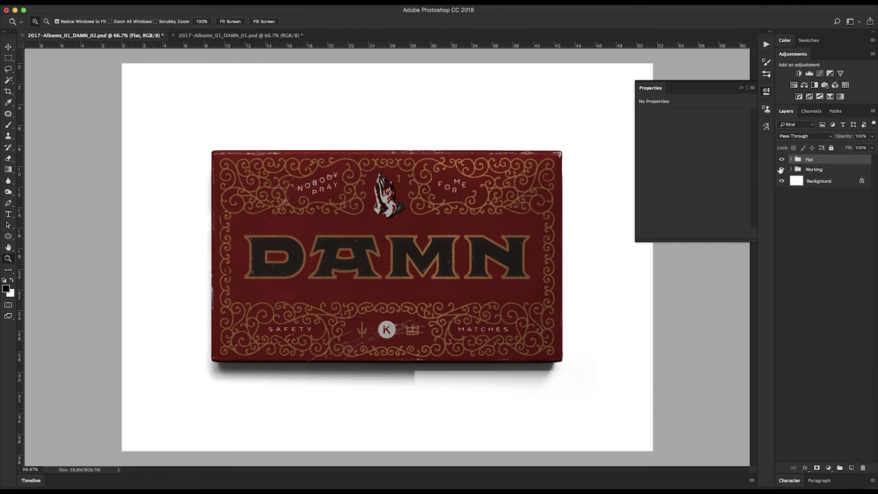
{"action": "left_click", "coordinate": [783, 170]}
{"action": "left_click", "coordinate": [791, 160]}
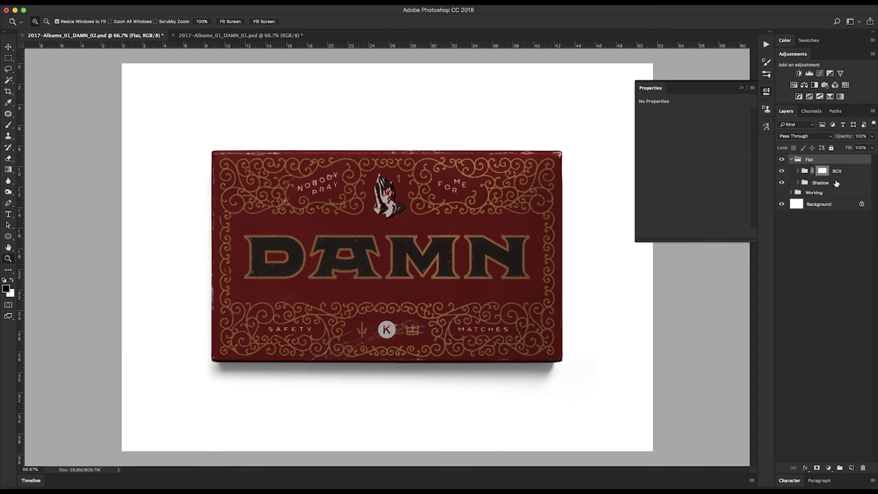
{"action": "left_click", "coordinate": [833, 182]}
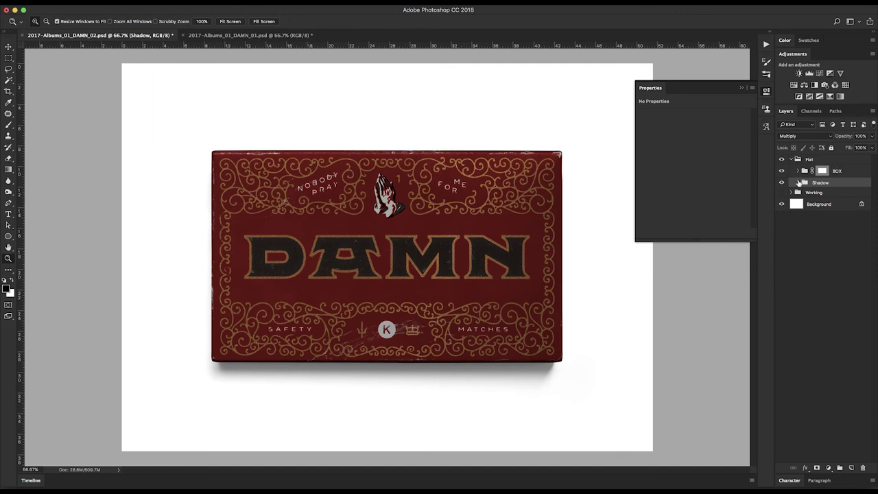
Fill a new Layer 3 above Background with the box's sampled dark red, then hide it.
{"action": "left_click", "coordinate": [839, 207]}
{"action": "key", "text": "i"}
{"action": "left_click", "coordinate": [247, 224]}
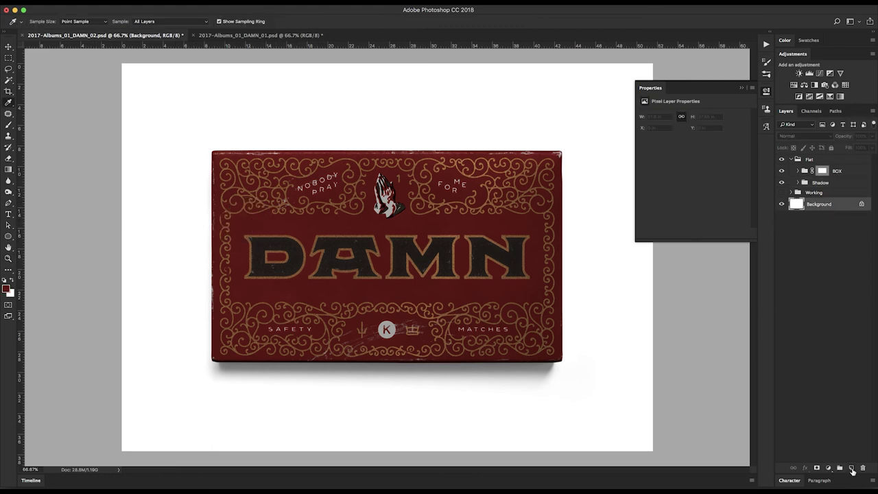
{"action": "left_click", "coordinate": [851, 468]}
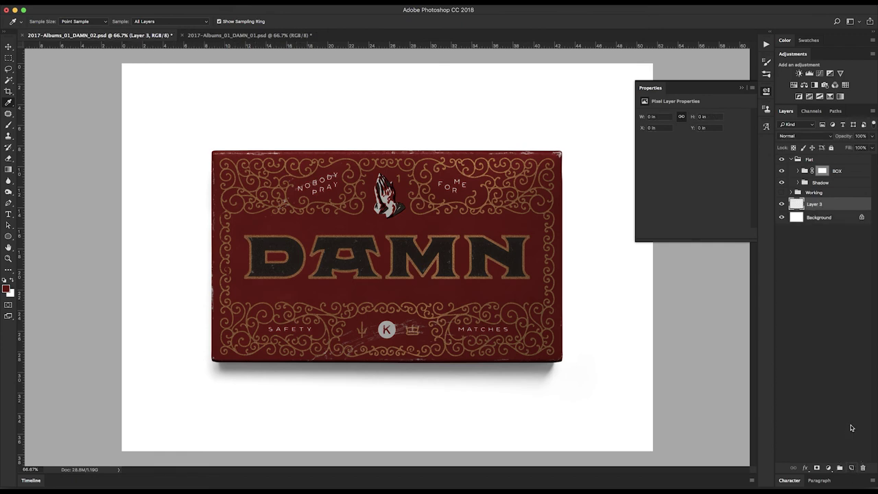
{"action": "key", "text": "alt+BackSpace"}
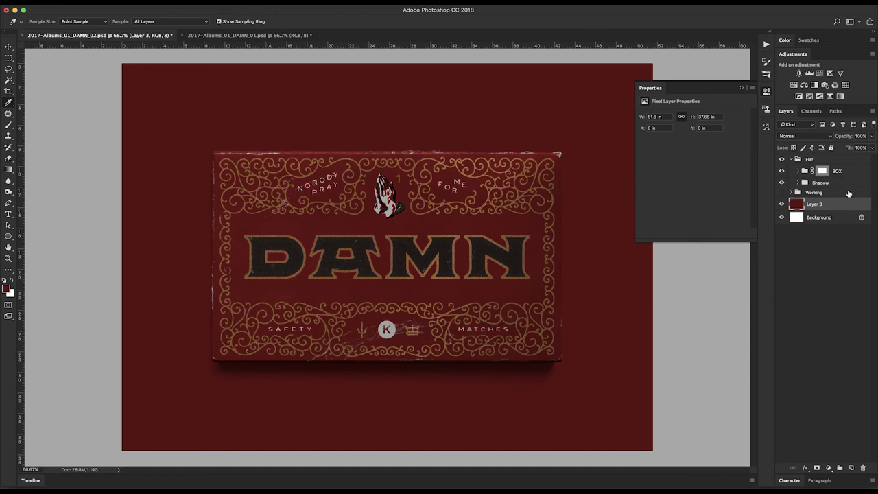
{"action": "left_click", "coordinate": [782, 204]}
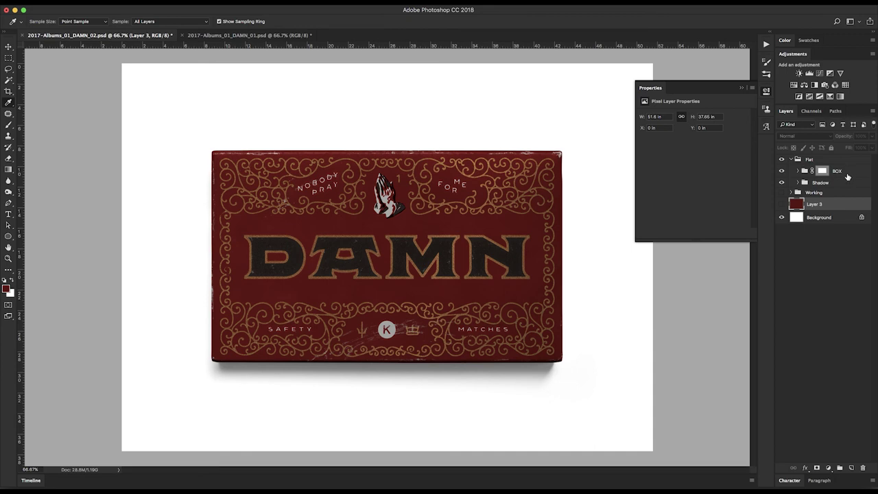
{"action": "left_click", "coordinate": [848, 171]}
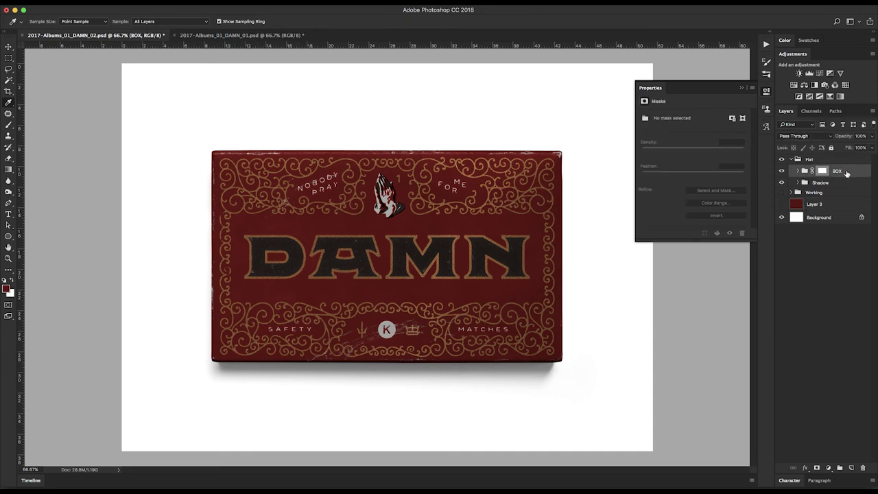
Merge the BOX group, then merge it with a new empty layer into Layer 4.
{"action": "left_click", "coordinate": [800, 171]}
{"action": "left_click", "coordinate": [799, 170]}
{"action": "key", "text": "super+e"}
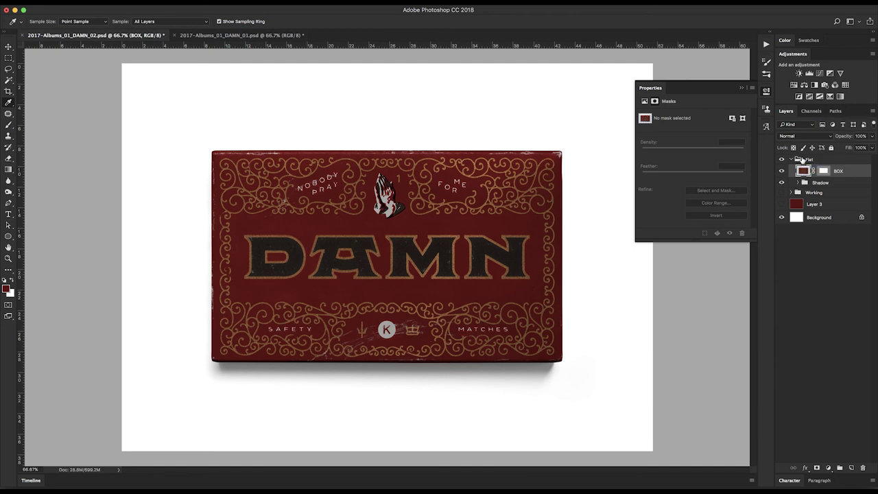
{"action": "left_click", "coordinate": [824, 172]}
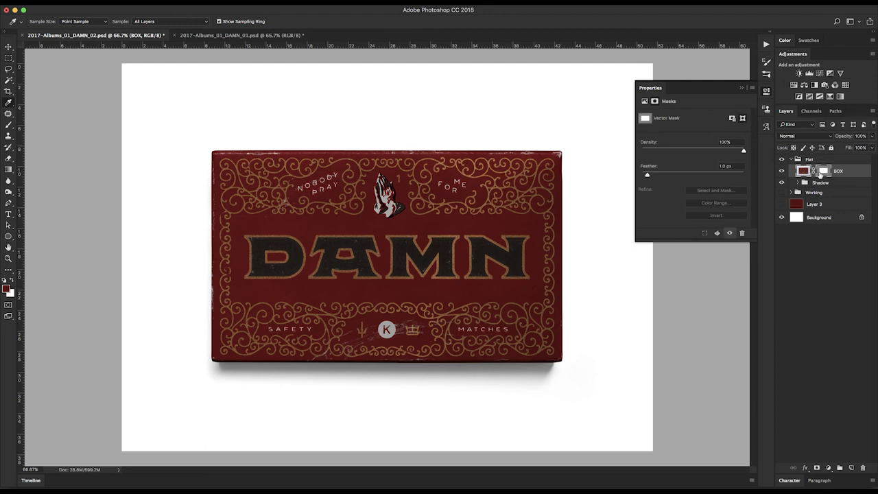
{"action": "left_click", "coordinate": [852, 468]}
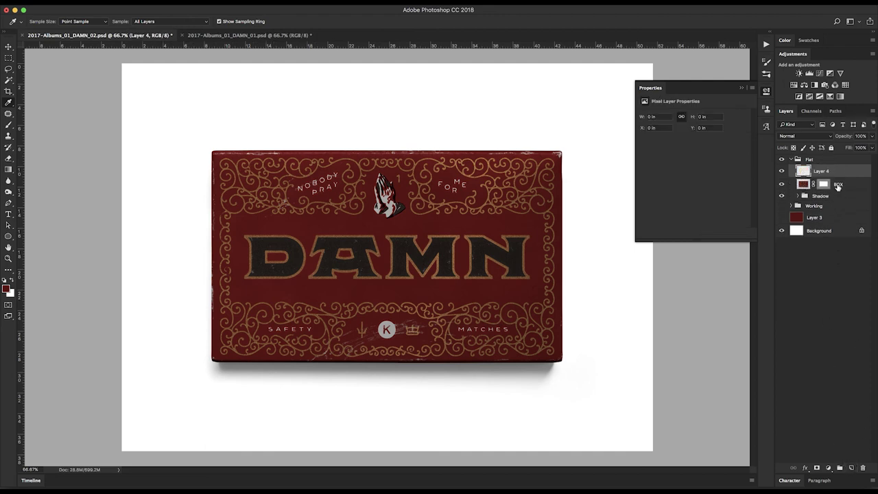
{"action": "left_click", "coordinate": [851, 184], "text": "shift"}
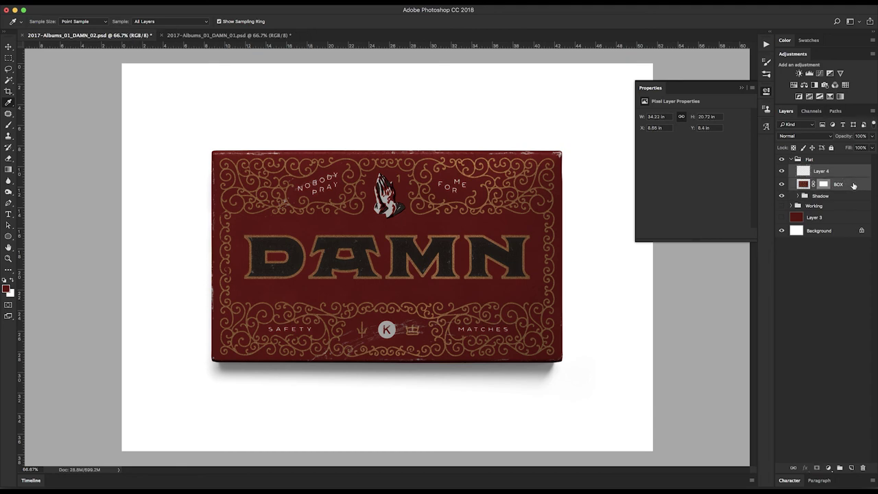
{"action": "key", "text": "super+e"}
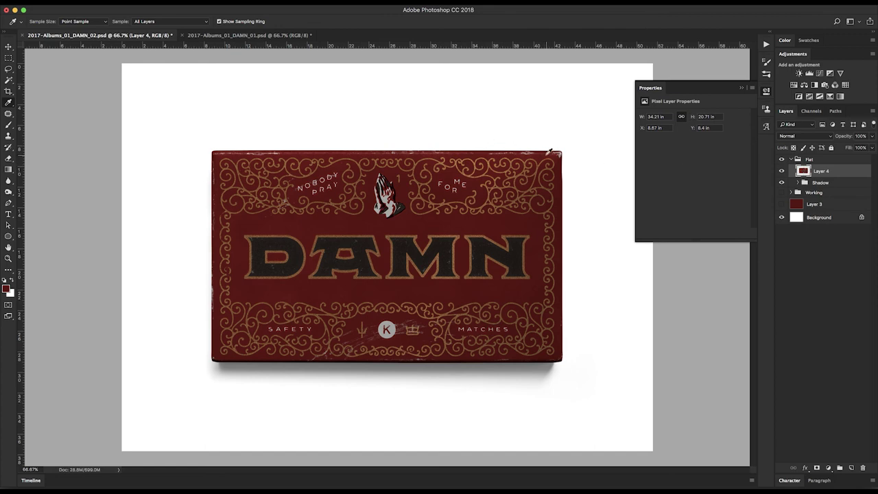
Open the Camera Raw Filter on Layer 4 and cancel it.
{"action": "key", "text": "v"}
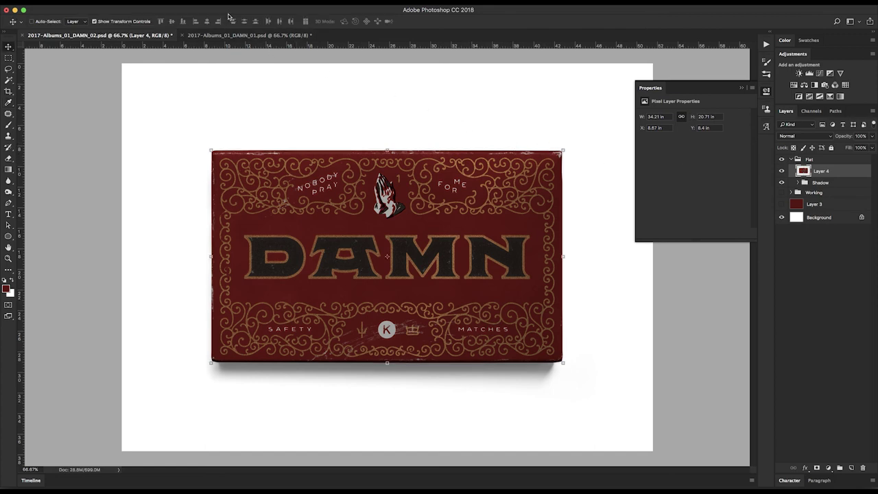
{"action": "left_click", "coordinate": [209, 1]}
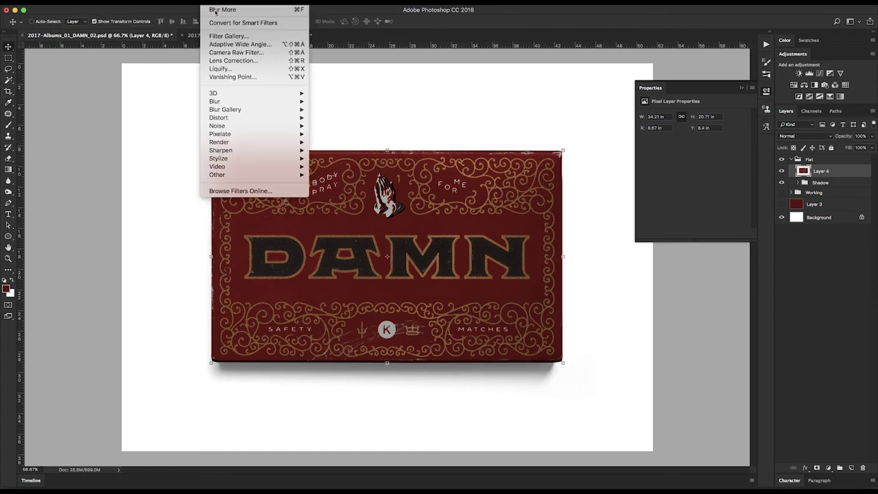
{"action": "left_click", "coordinate": [266, 54]}
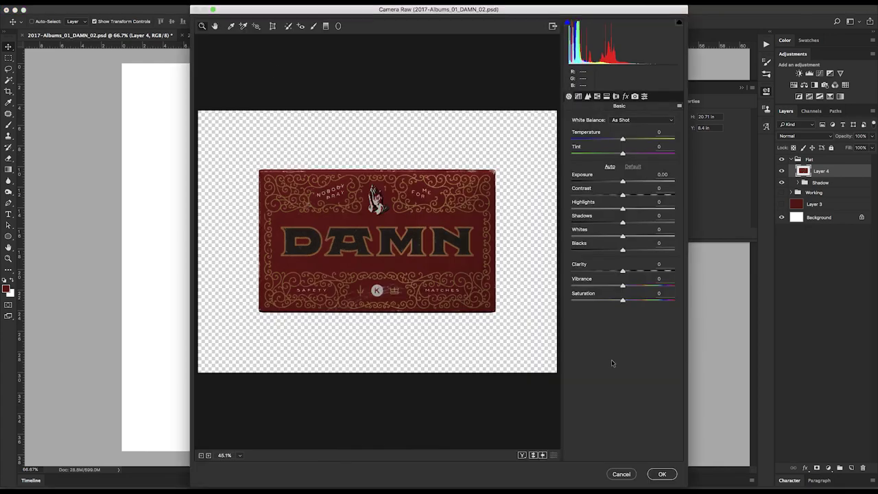
{"action": "left_click", "coordinate": [628, 475]}
Duplicate Layer 4, naming the copy 'Filtered' and the original 'OG'.
{"action": "left_click_drag", "start_coordinate": [843, 176], "coordinate": [851, 468]}
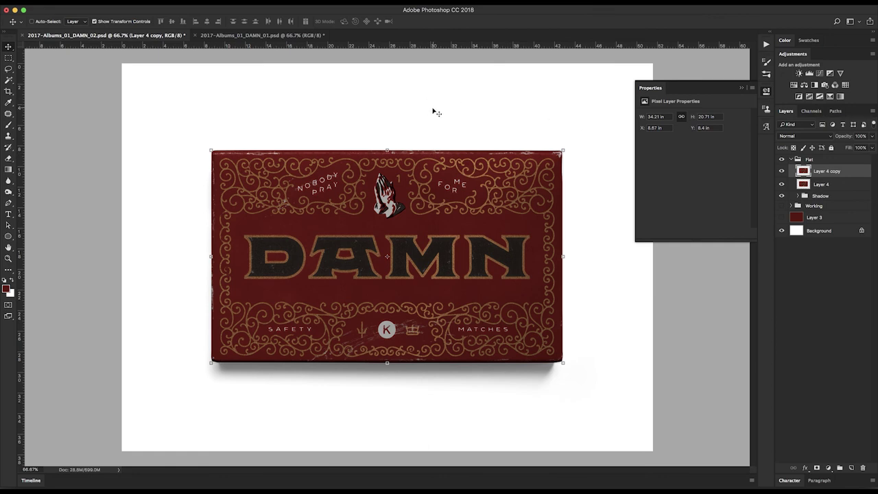
{"action": "double_click", "coordinate": [828, 171]}
{"action": "type", "text": "Filtered"}
{"action": "key", "text": "Return"}
{"action": "double_click", "coordinate": [821, 183]}
{"action": "type", "text": "OG"}
{"action": "key", "text": "Return"}
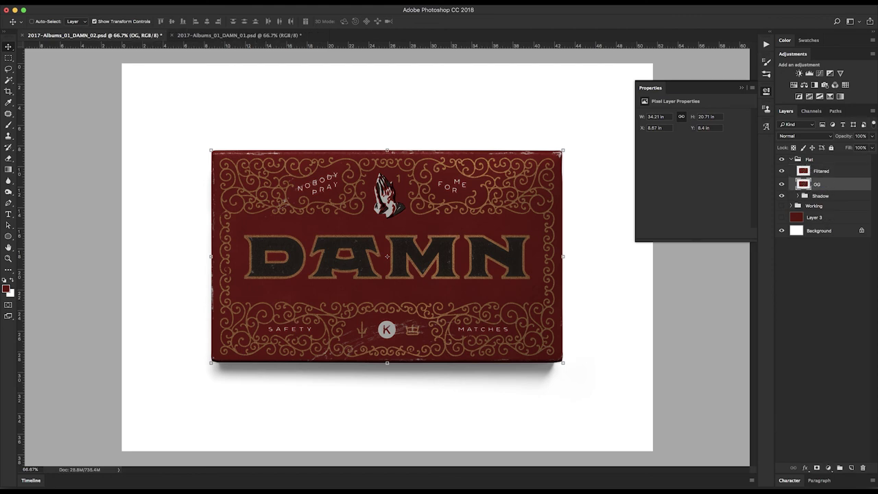
{"action": "left_click", "coordinate": [843, 172]}
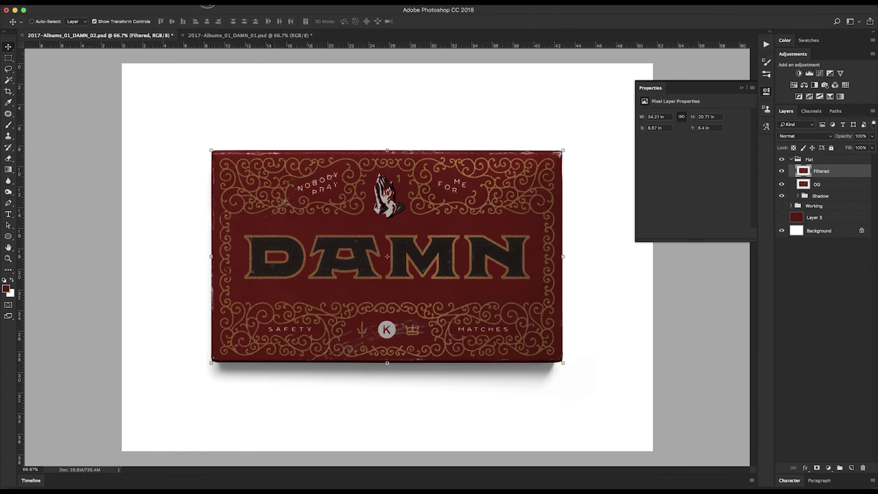
Apply Camera Raw Auto tone correction to Filtered after comparing before and after.
{"action": "left_click", "coordinate": [213, 0]}
{"action": "left_click", "coordinate": [275, 52]}
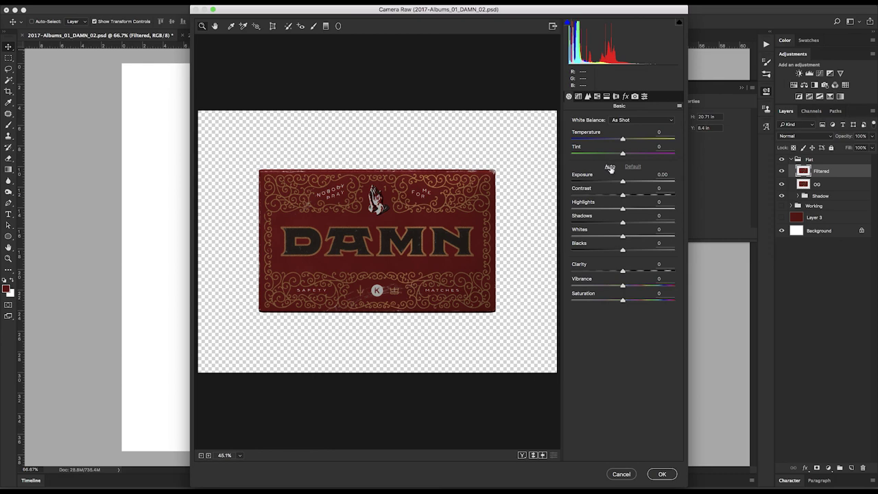
{"action": "left_click", "coordinate": [609, 167]}
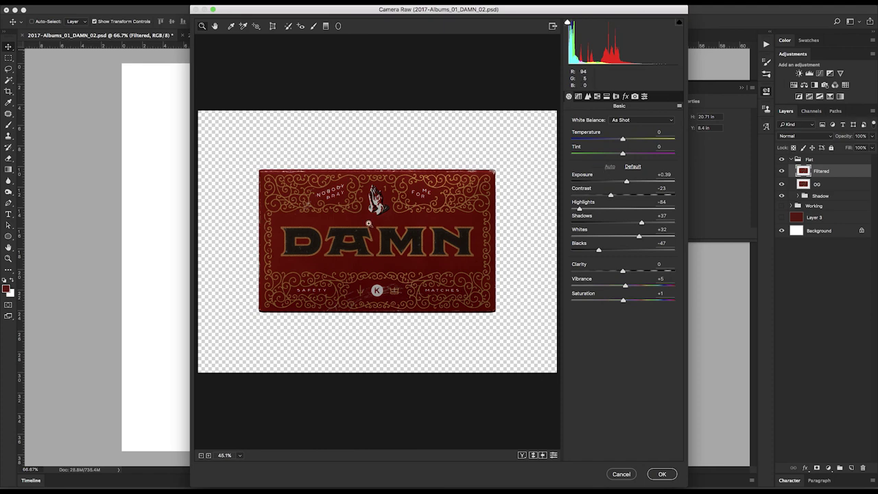
{"action": "left_click_drag", "start_coordinate": [239, 160], "coordinate": [293, 158]}
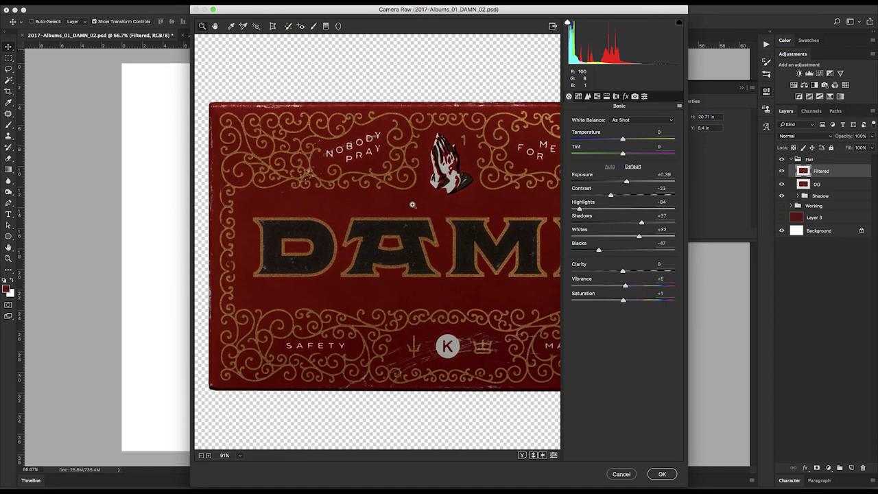
{"action": "scroll", "coordinate": [426, 201], "scroll_direction": "up", "scroll_amount": 3}
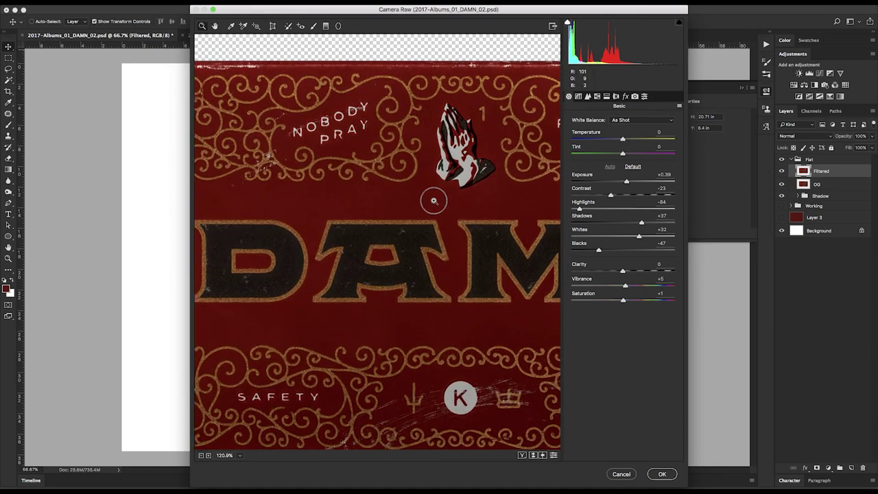
{"action": "scroll", "coordinate": [425, 196], "scroll_direction": "down", "scroll_amount": 3}
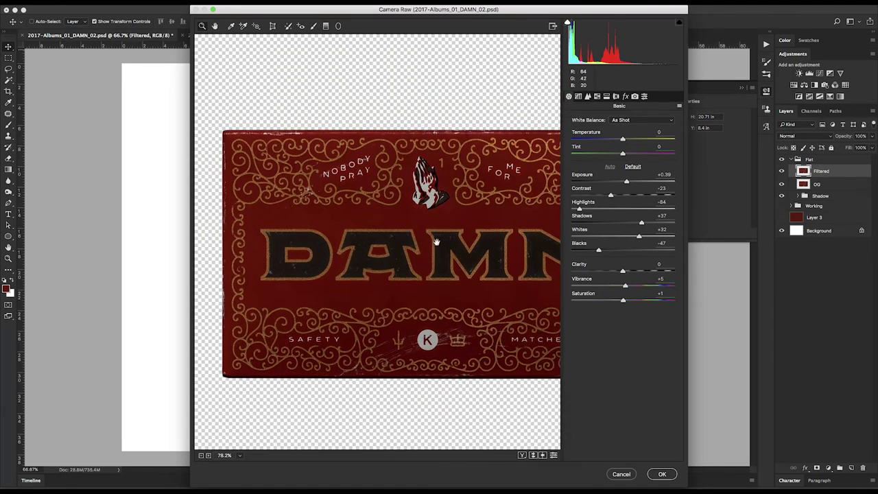
{"action": "scroll", "coordinate": [391, 232], "scroll_direction": "down", "scroll_amount": 2}
{"action": "left_click_drag", "start_coordinate": [387, 233], "coordinate": [450, 242]}
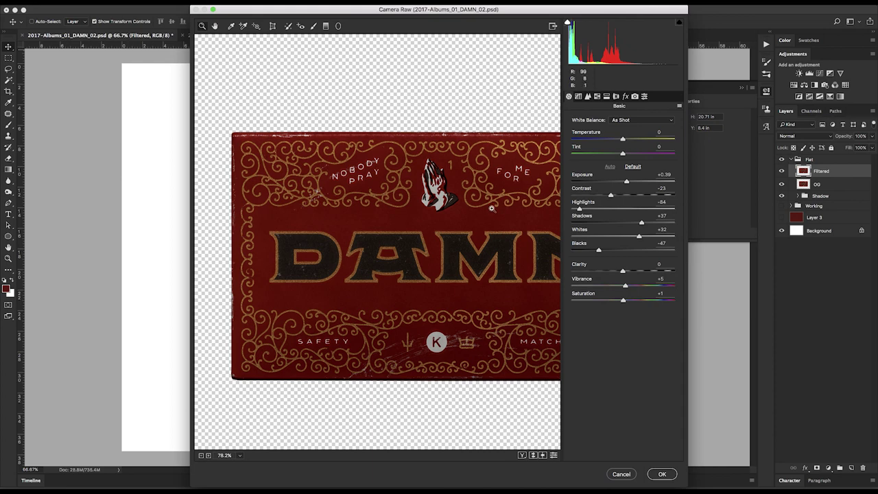
{"action": "key", "text": "super+z"}
{"action": "key", "text": "super+z"}
{"action": "key", "text": "super+z"}
{"action": "key", "text": "super+z"}
{"action": "key", "text": "super+z"}
{"action": "key", "text": "super+z"}
{"action": "key", "text": "super+z"}
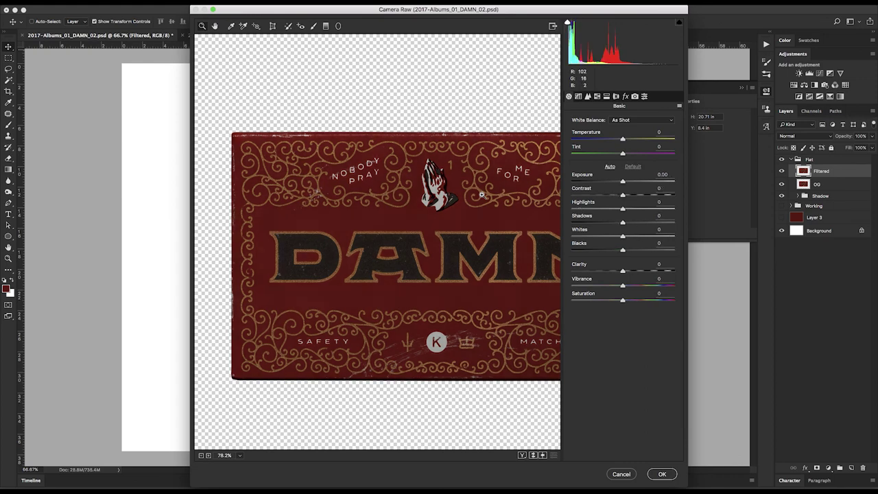
{"action": "key", "text": "super+z"}
{"action": "key", "text": "super+z"}
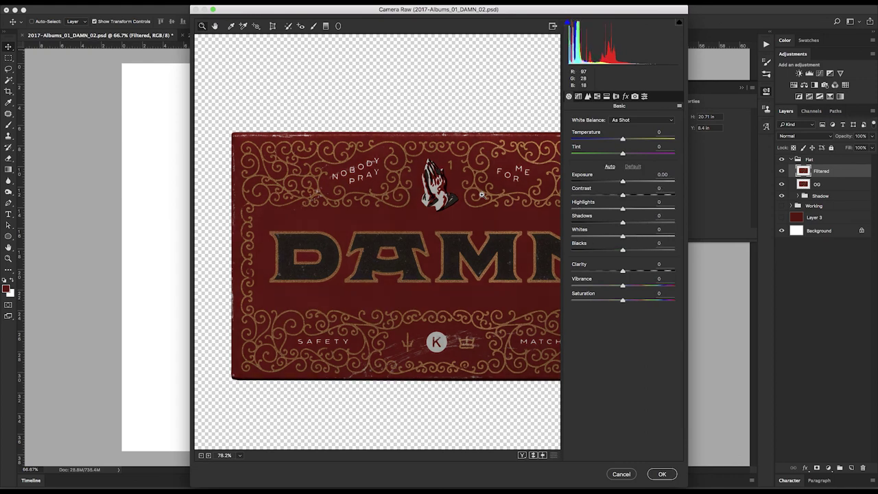
{"action": "key", "text": "super+z"}
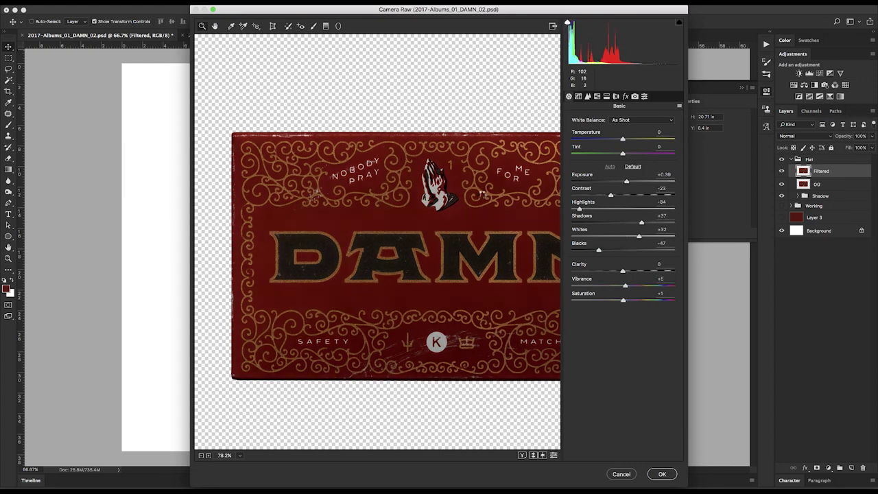
{"action": "key", "text": "Return"}
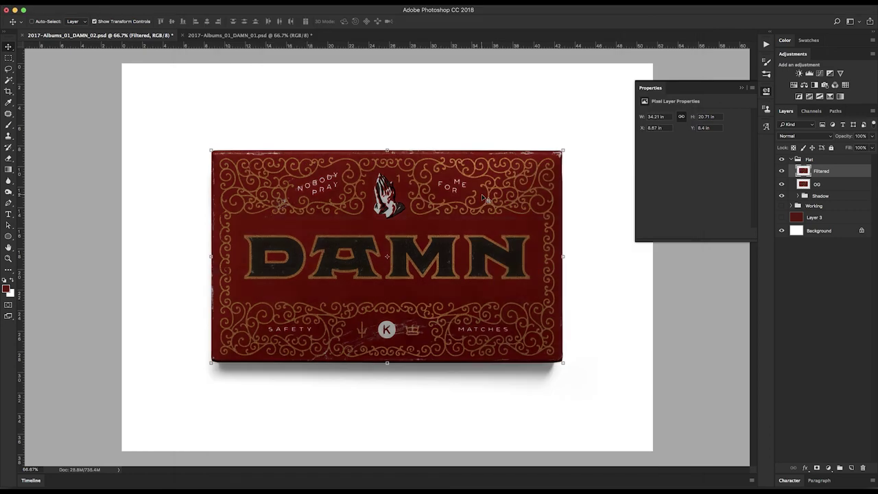
Set Filtered to 80% opacity, toggle it to compare with OG, and zoom out to 50%.
{"action": "left_click", "coordinate": [860, 136]}
{"action": "type", "text": "80"}
{"action": "key", "text": "Return"}
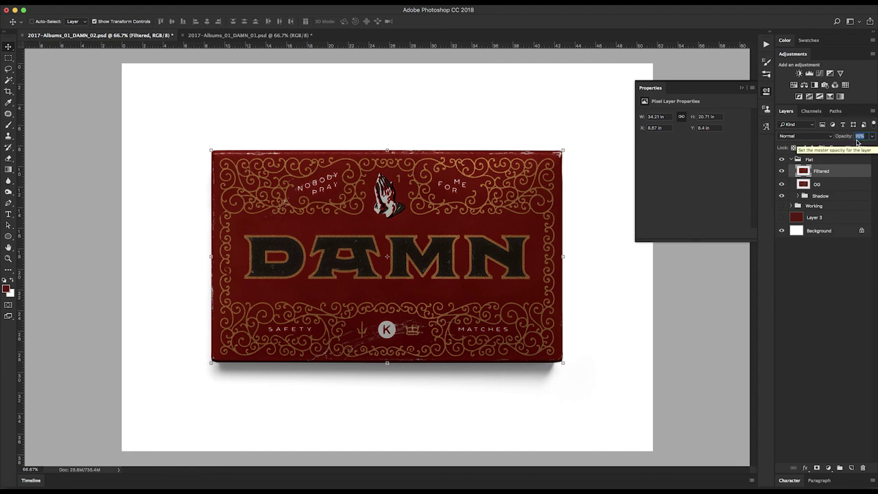
{"action": "left_click", "coordinate": [782, 172]}
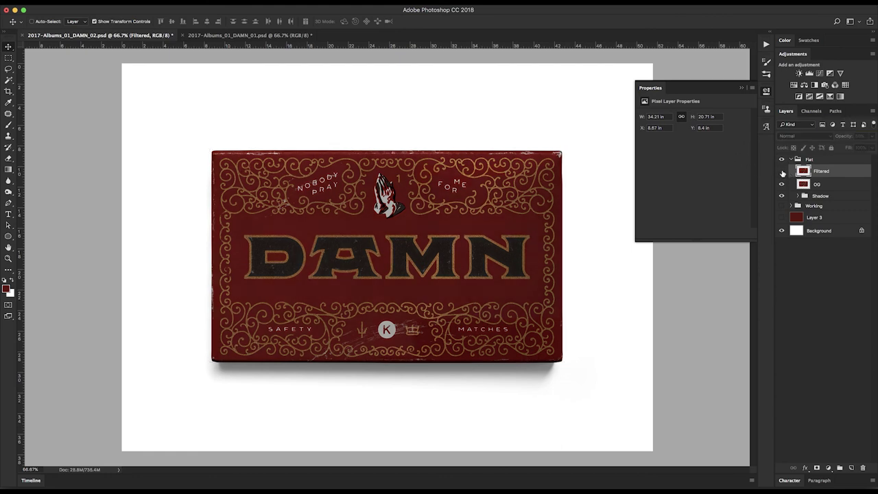
{"action": "left_click", "coordinate": [782, 172]}
{"action": "left_click", "coordinate": [861, 136]}
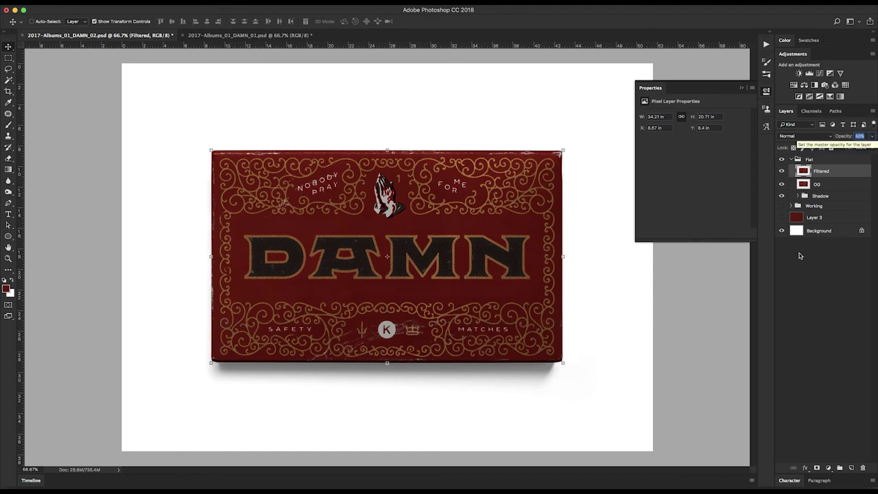
{"action": "left_click", "coordinate": [800, 288]}
{"action": "key", "text": "ctrl+minus"}
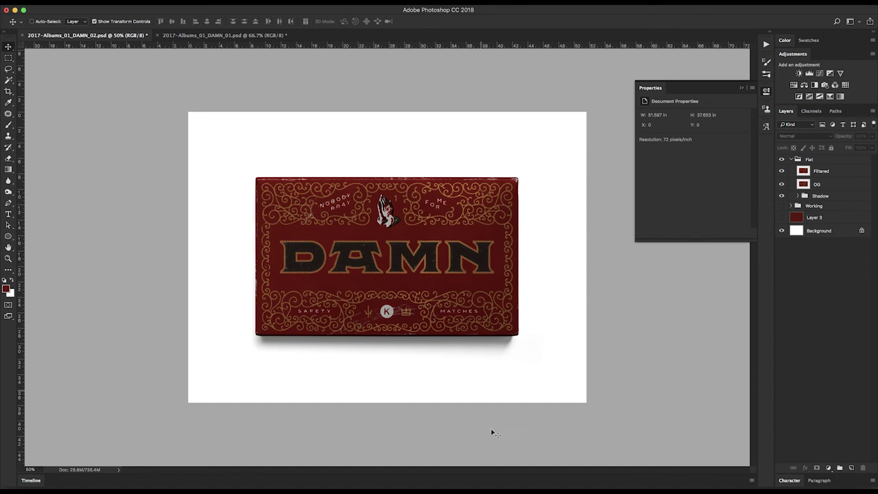
{"action": "mouse_move", "coordinate": [484, 489]}
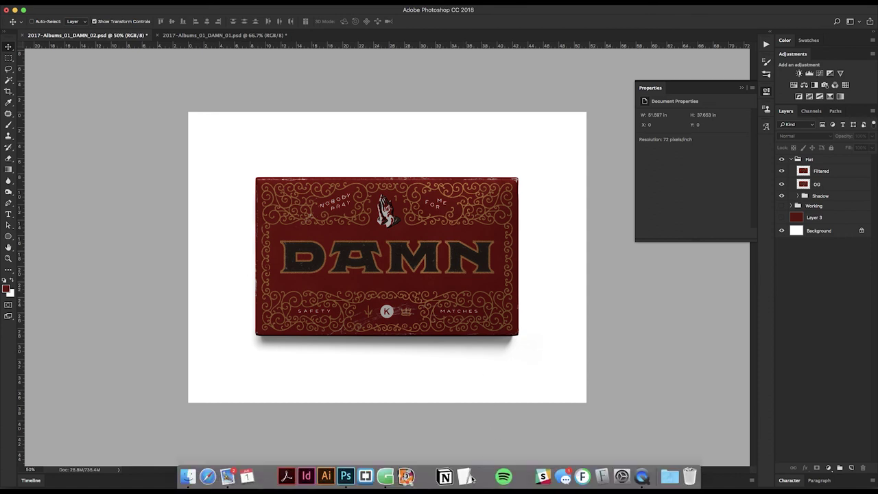
{"action": "left_click", "coordinate": [387, 480]}
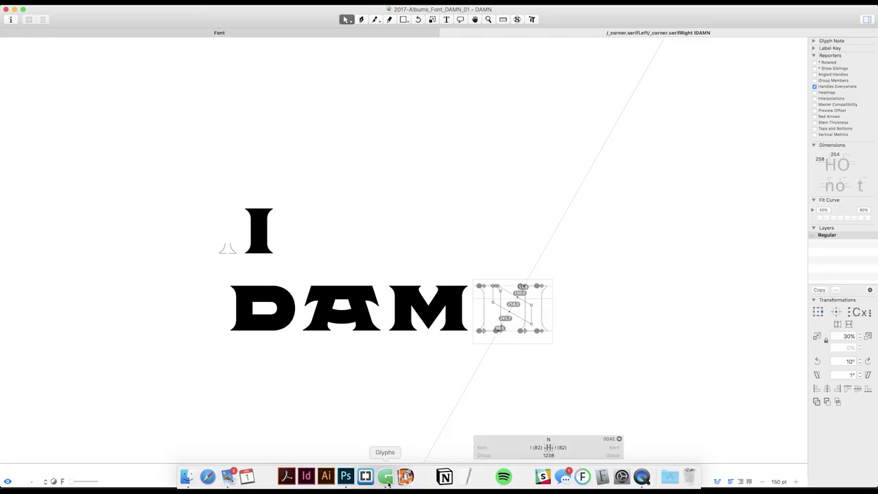
{"action": "key", "text": "space"}
{"action": "left_click_drag", "start_coordinate": [447, 264], "coordinate": [435, 229]}
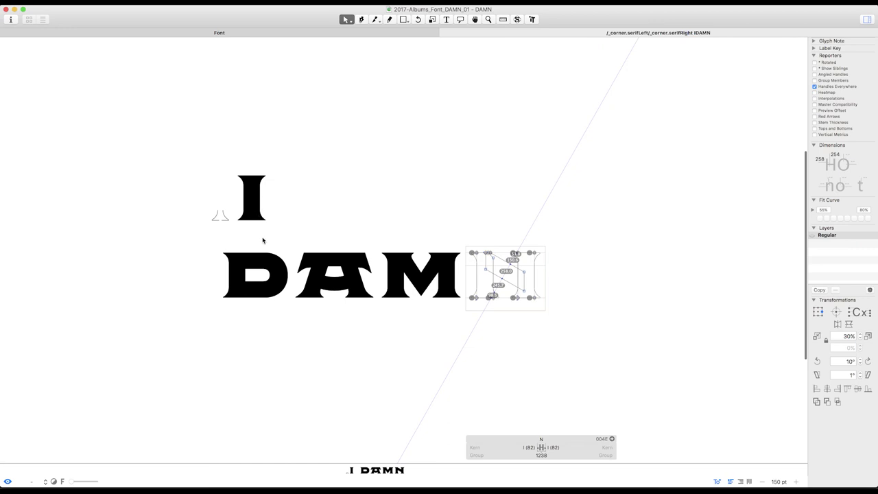
{"action": "mouse_move", "coordinate": [346, 480]}
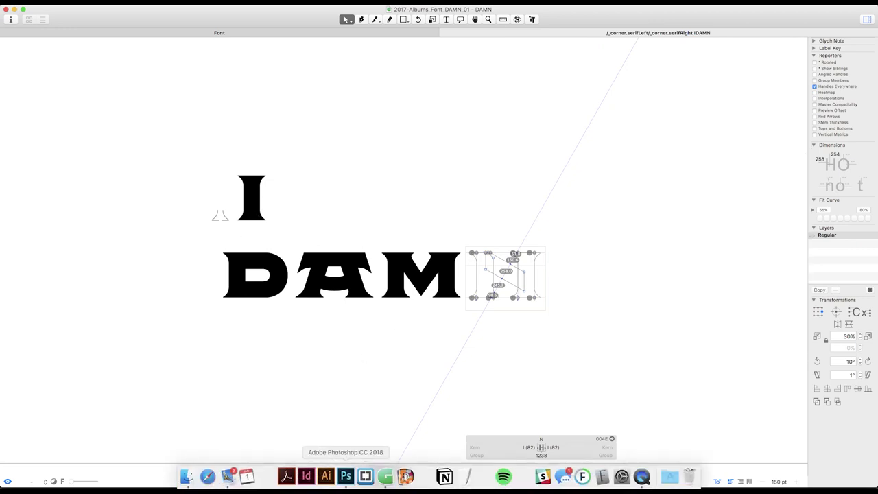
{"action": "left_click", "coordinate": [347, 478]}
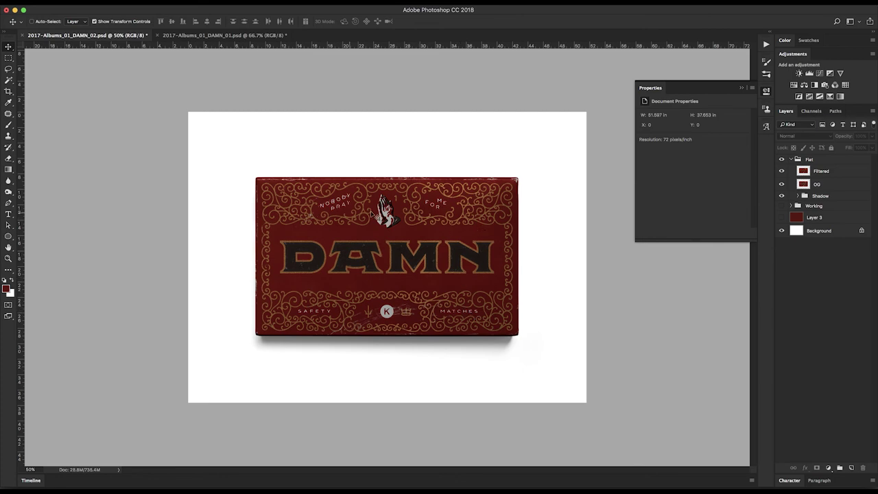
Switch to the layered DAMN_01 document and toggle the Inner Glow layer to compare.
{"action": "left_click", "coordinate": [206, 35]}
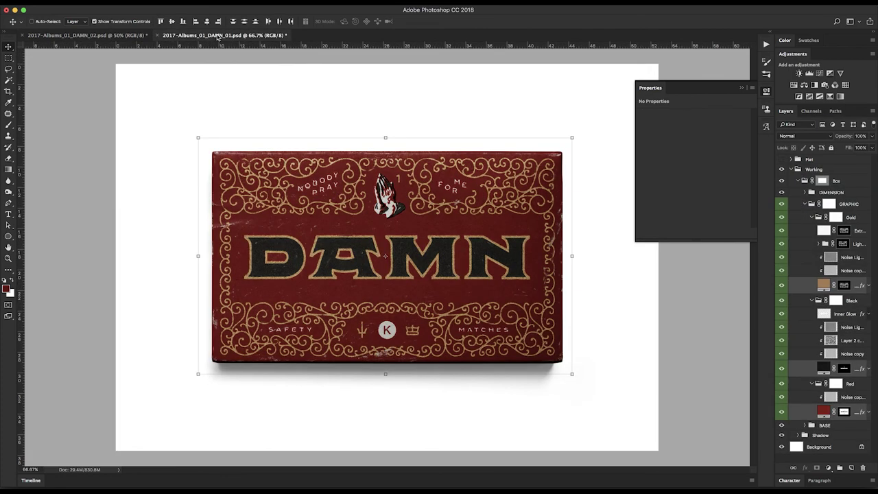
{"action": "left_click", "coordinate": [130, 37]}
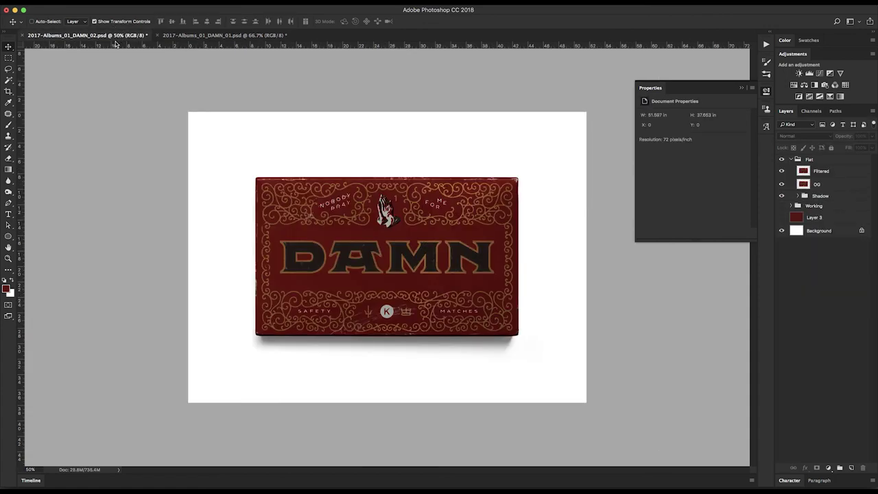
{"action": "left_click", "coordinate": [207, 36]}
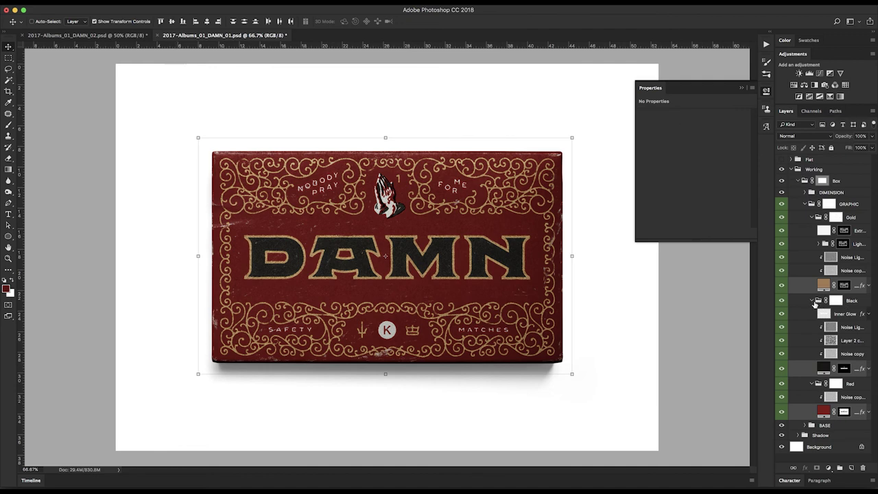
{"action": "left_click", "coordinate": [827, 315]}
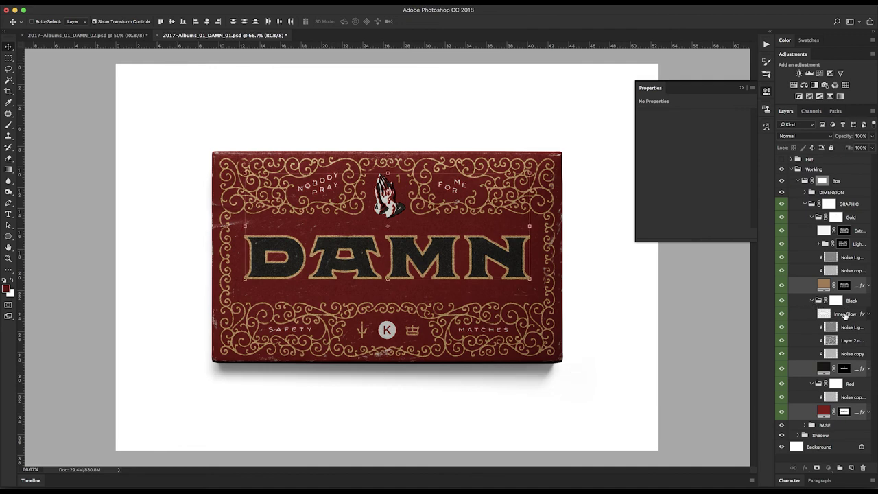
{"action": "left_click", "coordinate": [782, 314]}
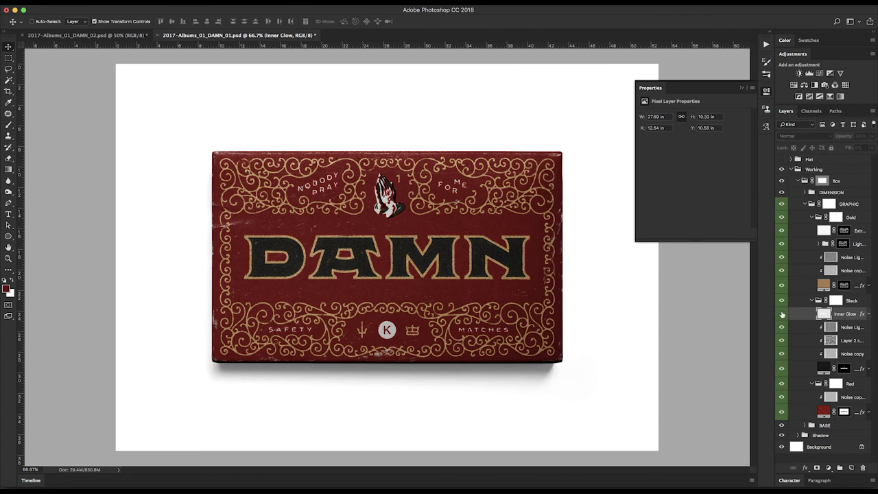
{"action": "left_click", "coordinate": [781, 314]}
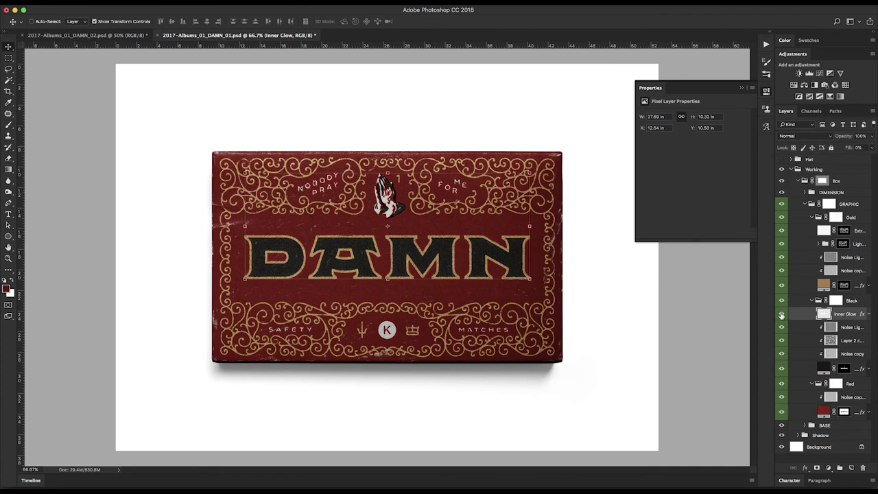
{"action": "left_click", "coordinate": [782, 314]}
{"action": "left_click", "coordinate": [782, 315]}
{"action": "left_click", "coordinate": [782, 315]}
{"action": "left_click", "coordinate": [783, 315]}
Collapse the Black and Gold groups after checking Inner Glow's effects.
{"action": "left_click", "coordinate": [813, 303]}
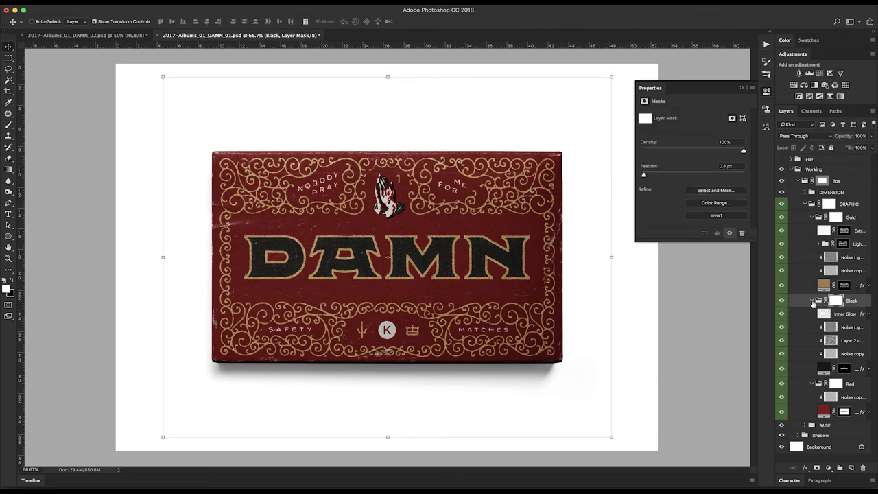
{"action": "left_click", "coordinate": [812, 303]}
{"action": "left_click", "coordinate": [812, 303]}
{"action": "left_click", "coordinate": [851, 316]}
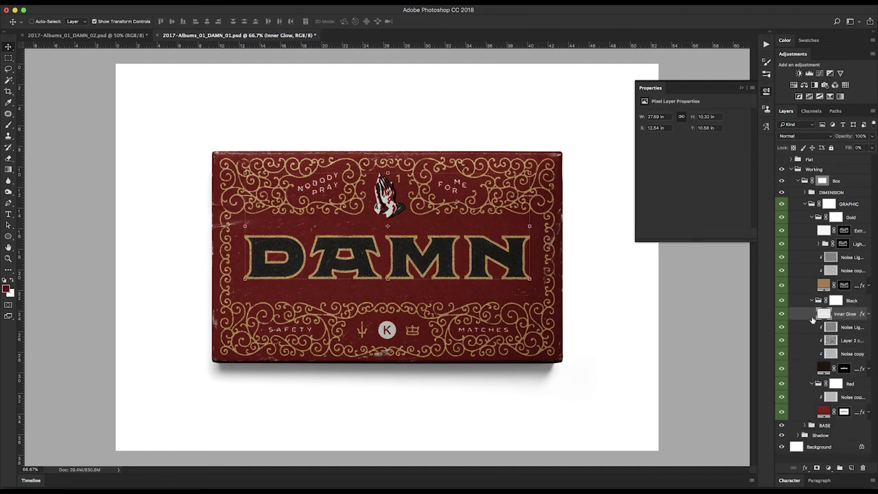
{"action": "left_click", "coordinate": [869, 314]}
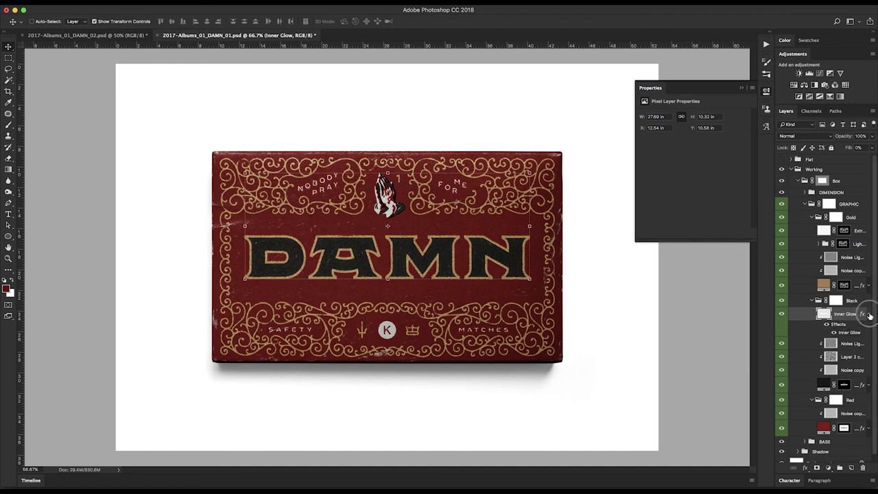
{"action": "left_click", "coordinate": [870, 314]}
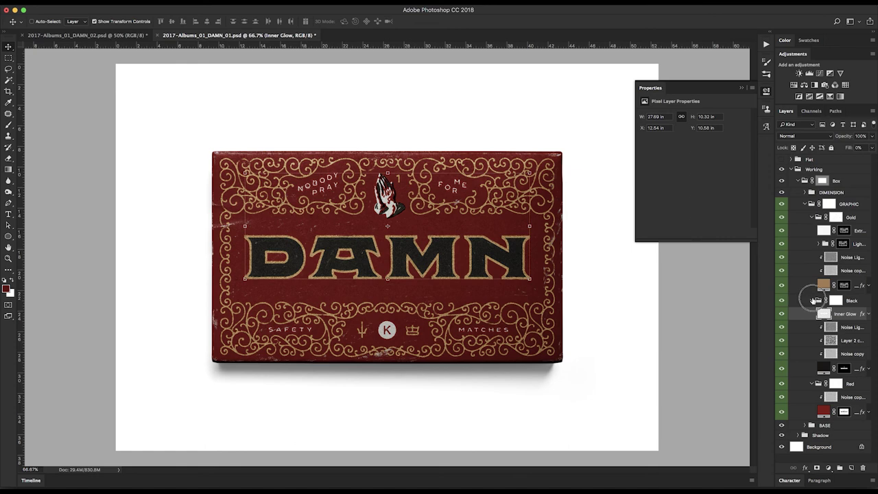
{"action": "left_click", "coordinate": [814, 300]}
{"action": "left_click", "coordinate": [811, 217]}
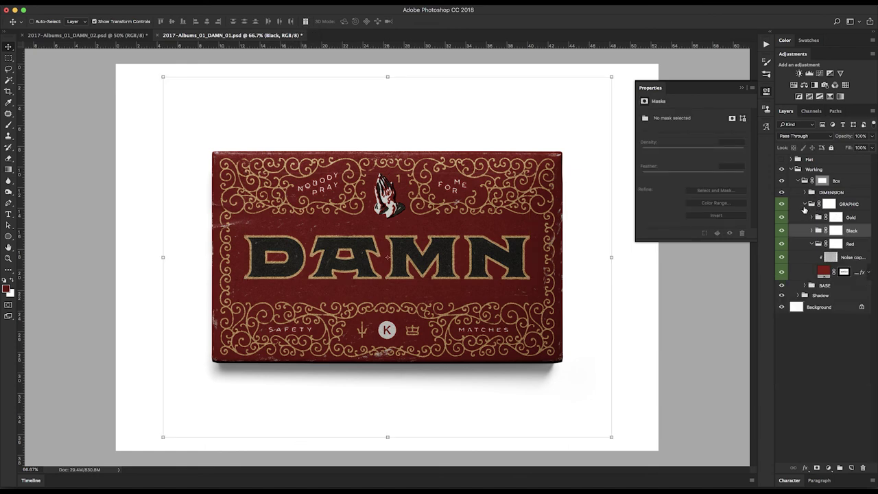
{"action": "left_click", "coordinate": [805, 203]}
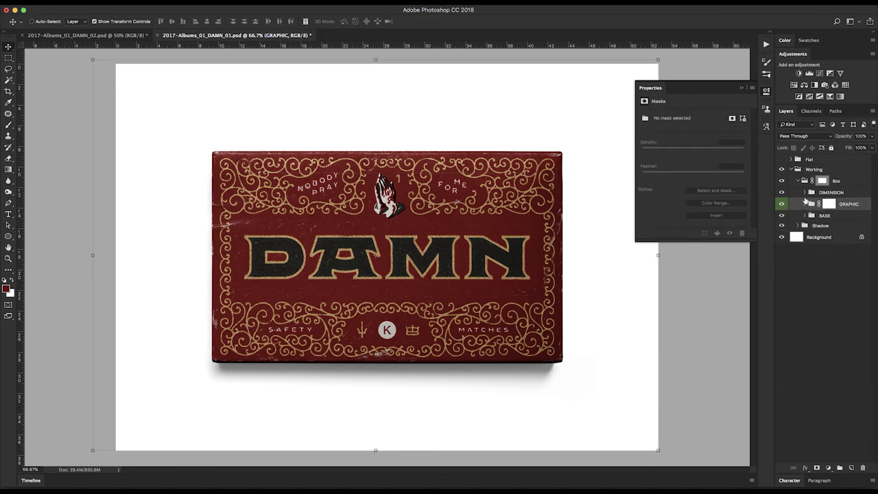
{"action": "left_click", "coordinate": [806, 192]}
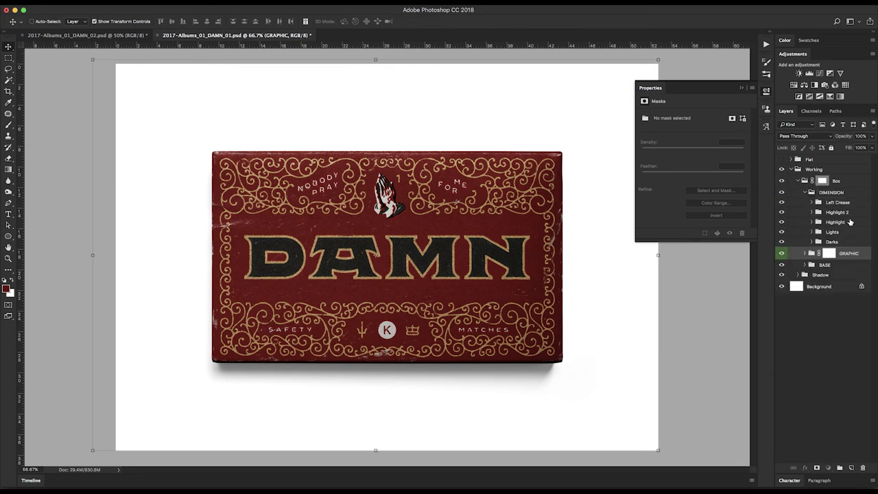
{"action": "left_click", "coordinate": [849, 223]}
{"action": "left_click_drag", "start_coordinate": [783, 212], "coordinate": [784, 242]}
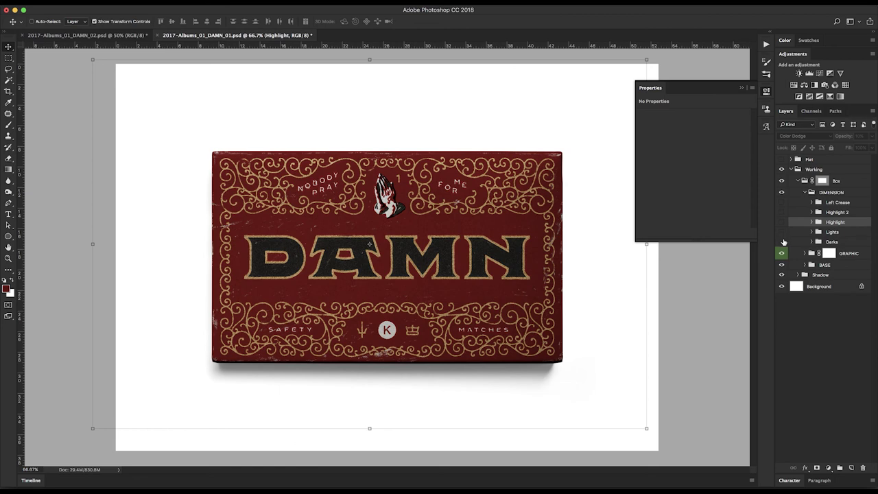
{"action": "left_click_drag", "start_coordinate": [783, 242], "coordinate": [781, 199]}
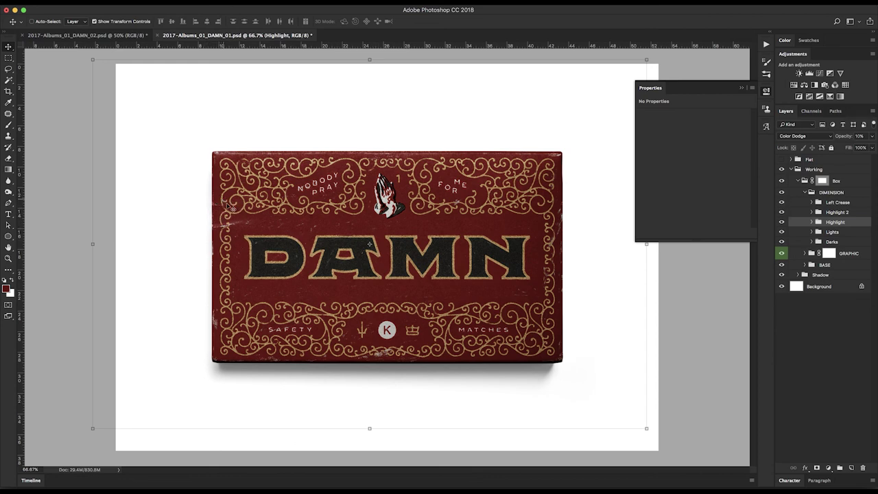
Zoom into the box's top-left corner and toggle Left Crease to compare the edge.
{"action": "key", "text": "z"}
{"action": "left_click_drag", "start_coordinate": [163, 144], "coordinate": [321, 302]}
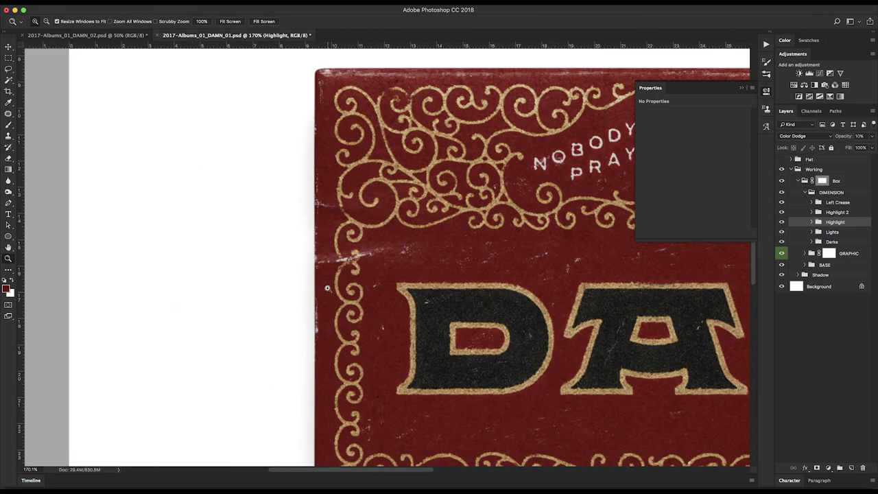
{"action": "left_click", "coordinate": [782, 203]}
{"action": "left_click", "coordinate": [782, 203]}
{"action": "key", "text": "super+0"}
{"action": "key", "text": "super+minus"}
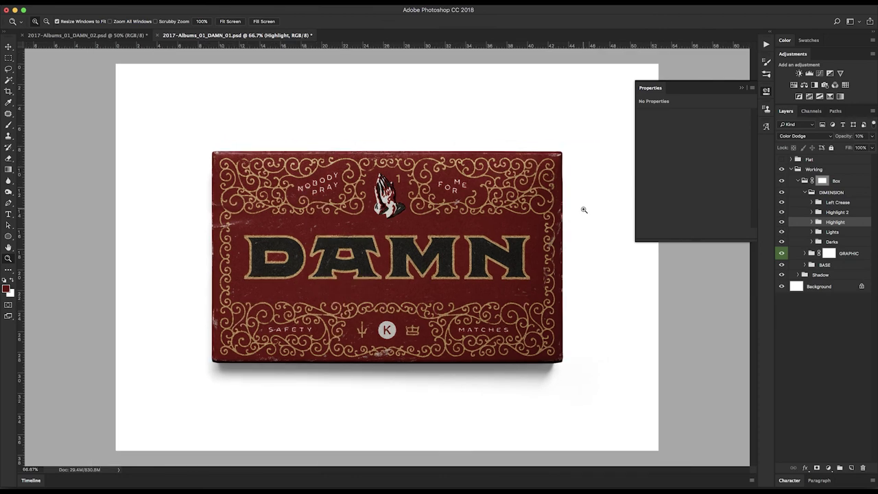
Collapse DIMENSION and preview the box with the GRAPHIC and Red masks disabled, then re-enabled.
{"action": "left_click", "coordinate": [832, 193]}
{"action": "left_click", "coordinate": [806, 193]}
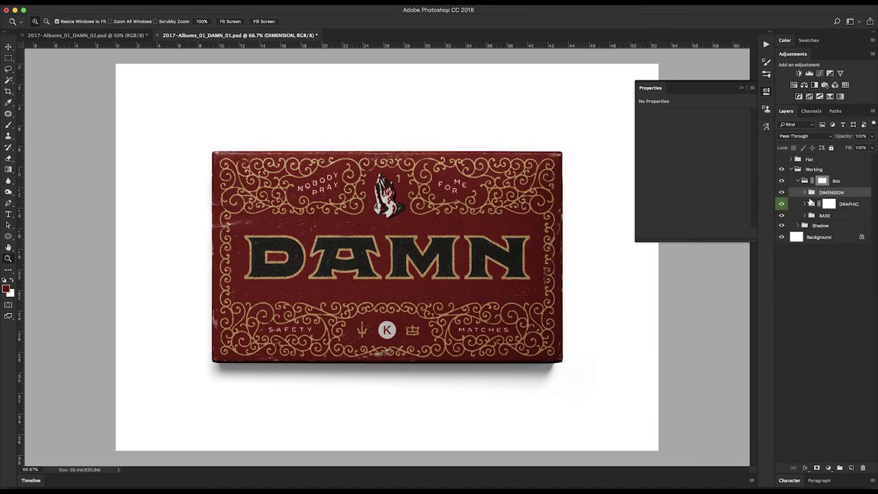
{"action": "left_click", "coordinate": [830, 204], "text": "shift"}
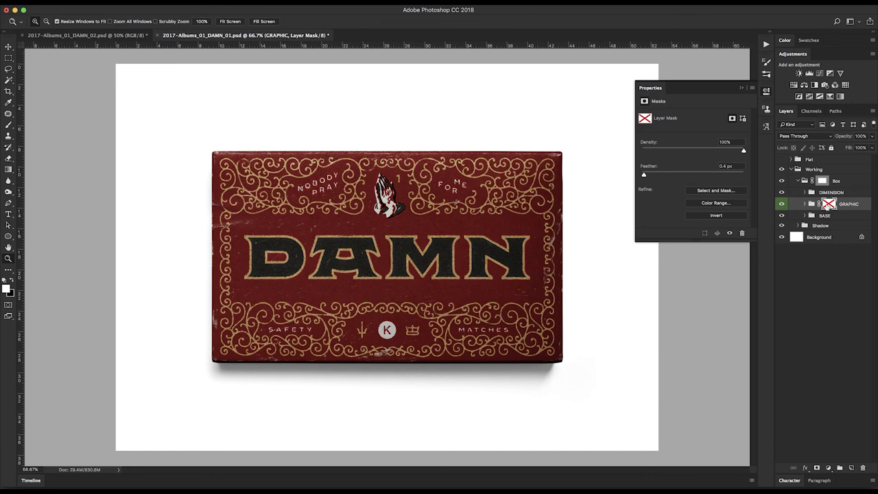
{"action": "left_click", "coordinate": [829, 206], "text": "shift"}
{"action": "left_click", "coordinate": [805, 204]}
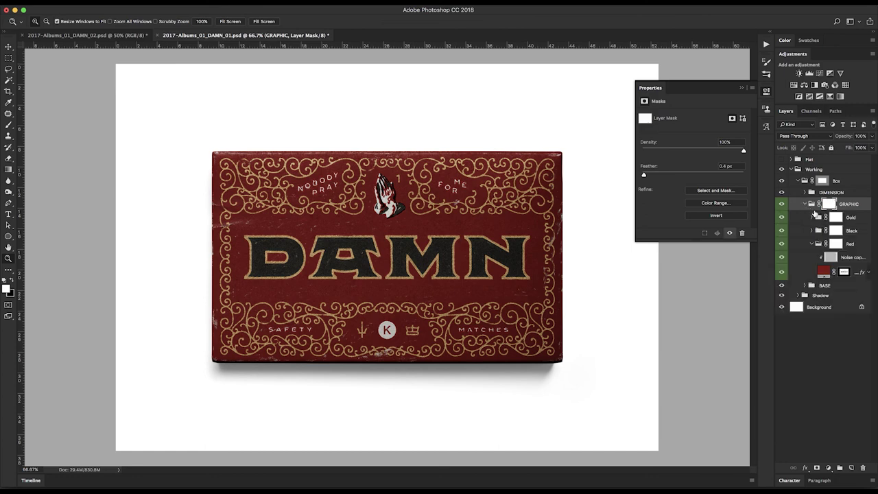
{"action": "left_click", "coordinate": [812, 243]}
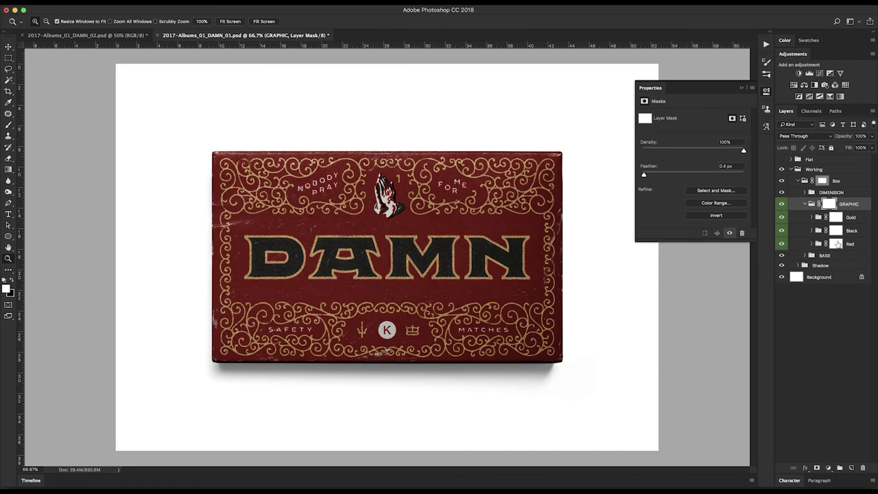
{"action": "left_click", "coordinate": [836, 244]}
{"action": "left_click", "coordinate": [835, 244], "text": "shift"}
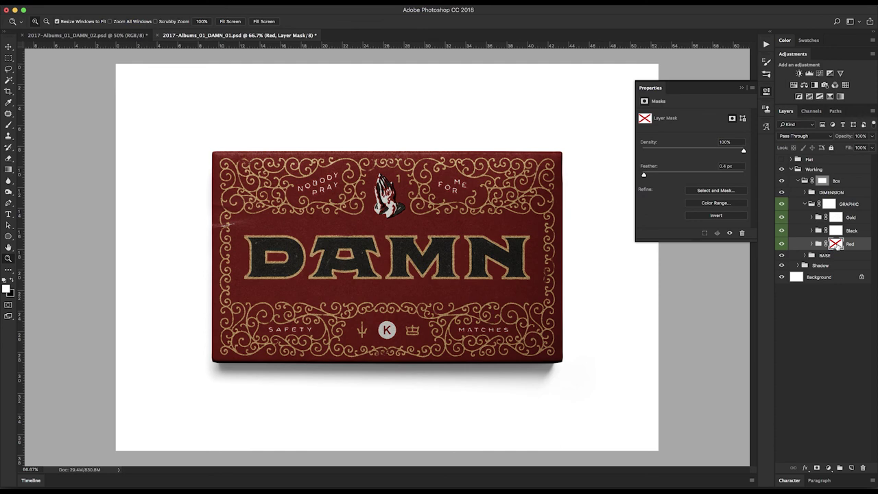
{"action": "left_click", "coordinate": [837, 246], "text": "shift"}
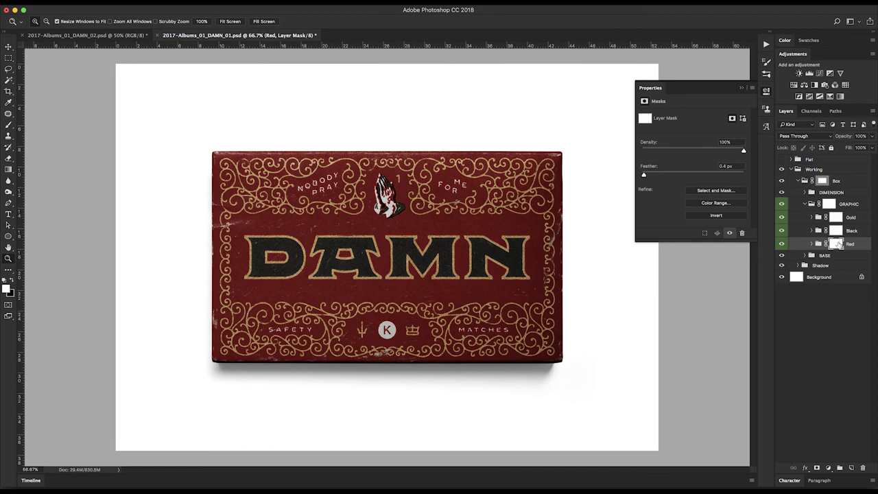
Move the Red group's mask onto Black and collapse the GRAPHIC, Box and Working groups.
{"action": "left_click_drag", "start_coordinate": [840, 245], "coordinate": [838, 233]}
{"action": "left_click_drag", "start_coordinate": [838, 234], "coordinate": [838, 233]}
{"action": "left_click", "coordinate": [805, 204]}
{"action": "left_click", "coordinate": [799, 180]}
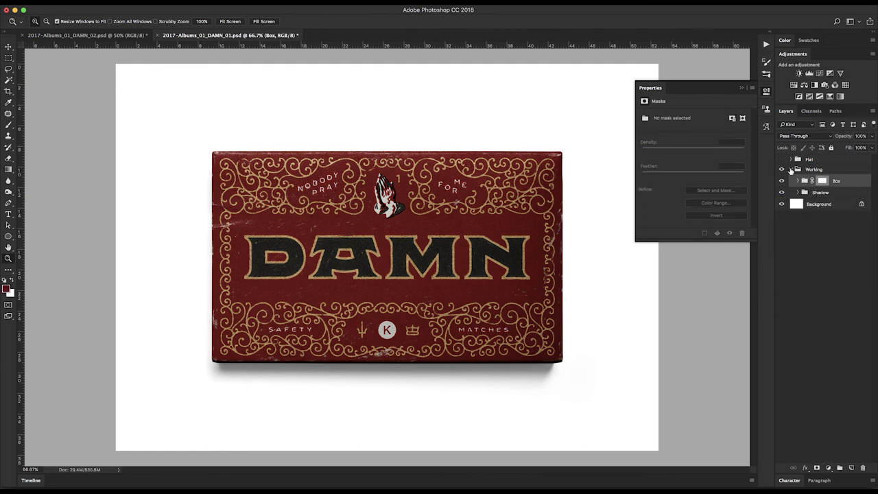
{"action": "left_click", "coordinate": [792, 170]}
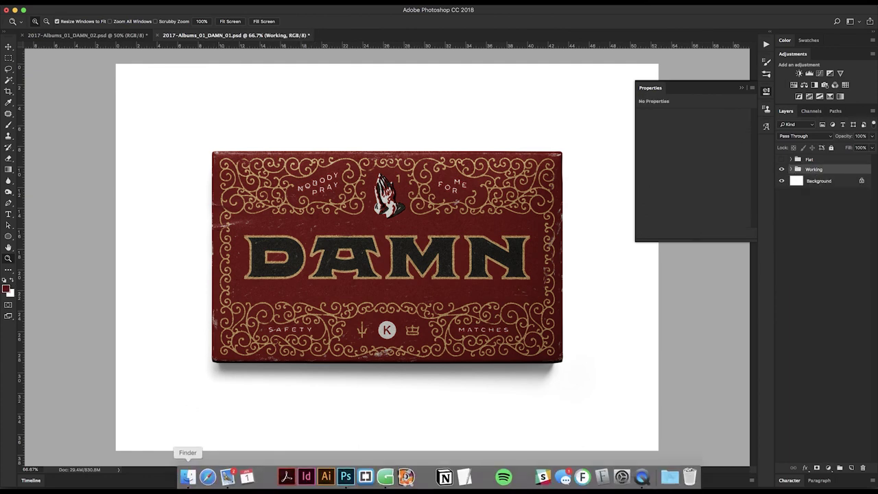
Step through the album working files in Finder, previewing the Face-Your-Fear file.
{"action": "left_click", "coordinate": [188, 480]}
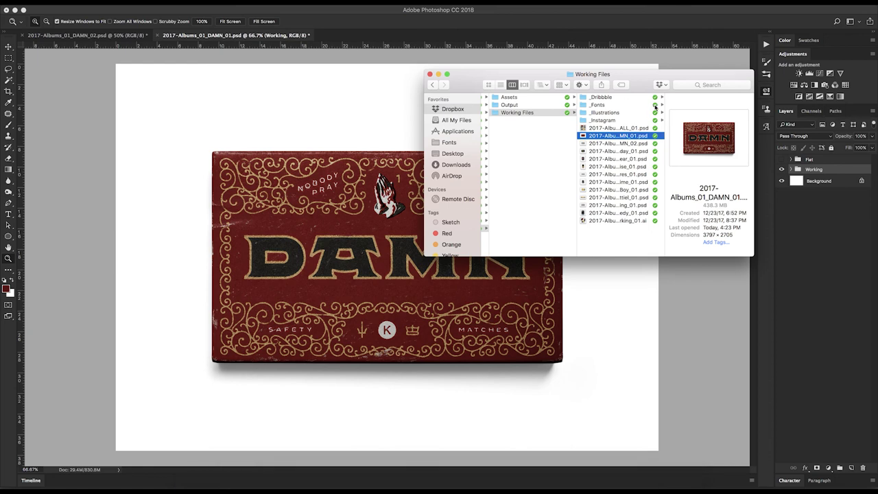
{"action": "key", "text": "Down"}
{"action": "key", "text": "Down"}
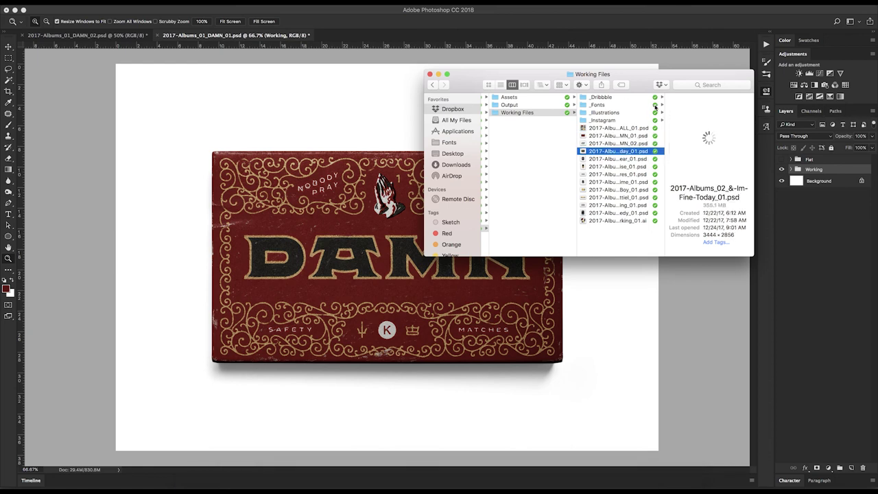
{"action": "key", "text": "Down"}
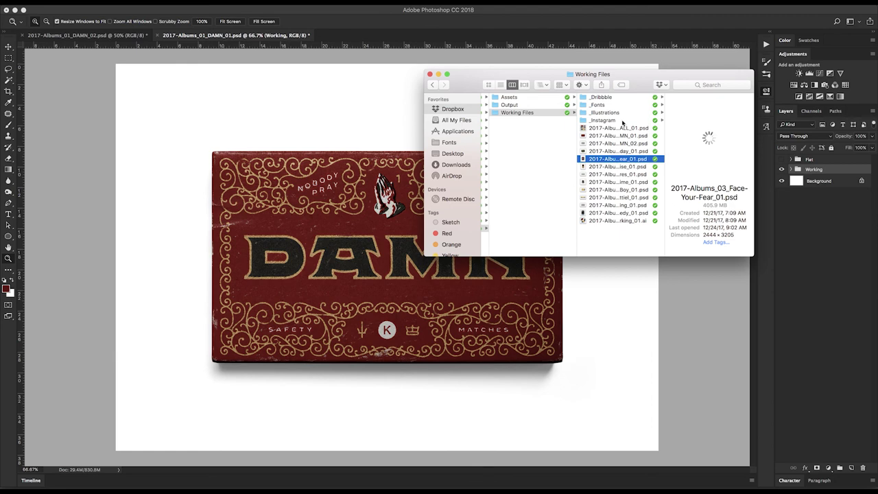
{"action": "left_click_drag", "start_coordinate": [482, 83], "coordinate": [557, 89]}
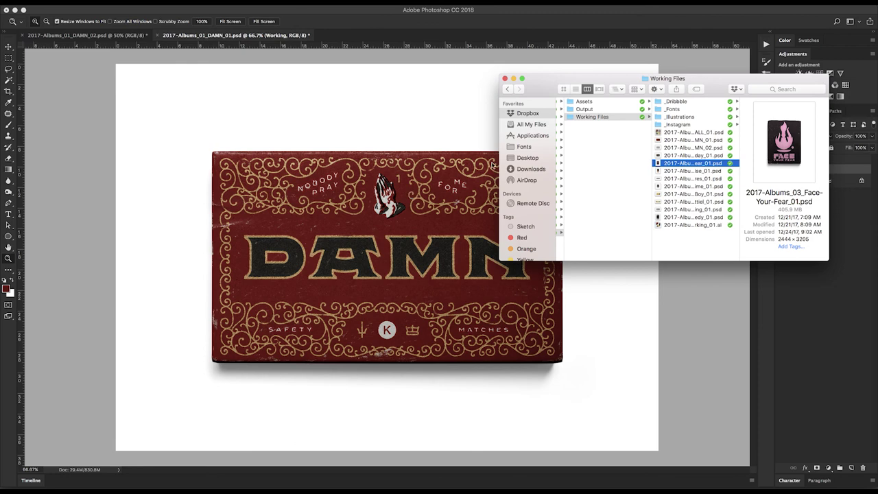
{"action": "left_click_drag", "start_coordinate": [694, 81], "coordinate": [584, 81]}
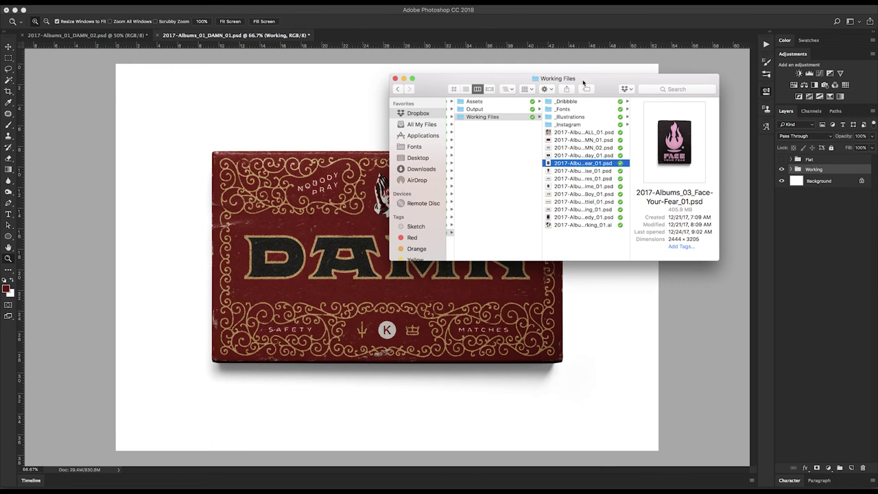
{"action": "left_click_drag", "start_coordinate": [606, 79], "coordinate": [513, 92]}
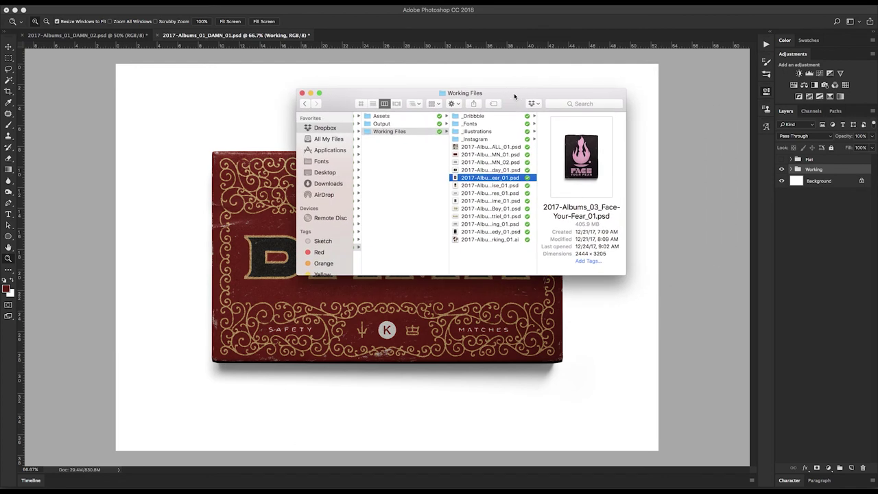
Navigate from Output to Assets and into the Reference folder.
{"action": "left_click", "coordinate": [493, 148]}
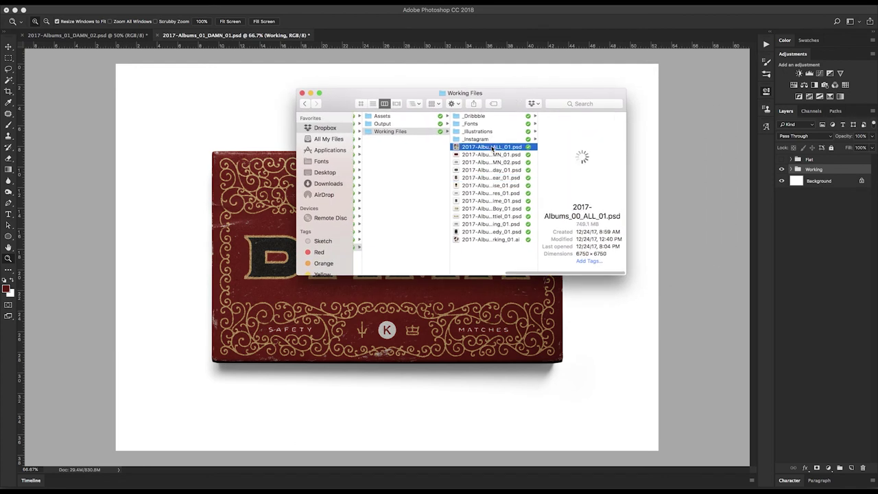
{"action": "left_click", "coordinate": [413, 124]}
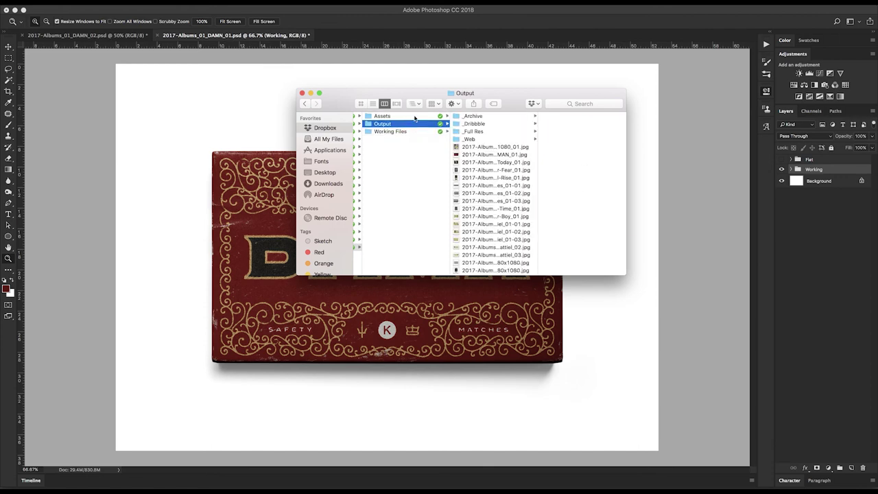
{"action": "left_click", "coordinate": [415, 116]}
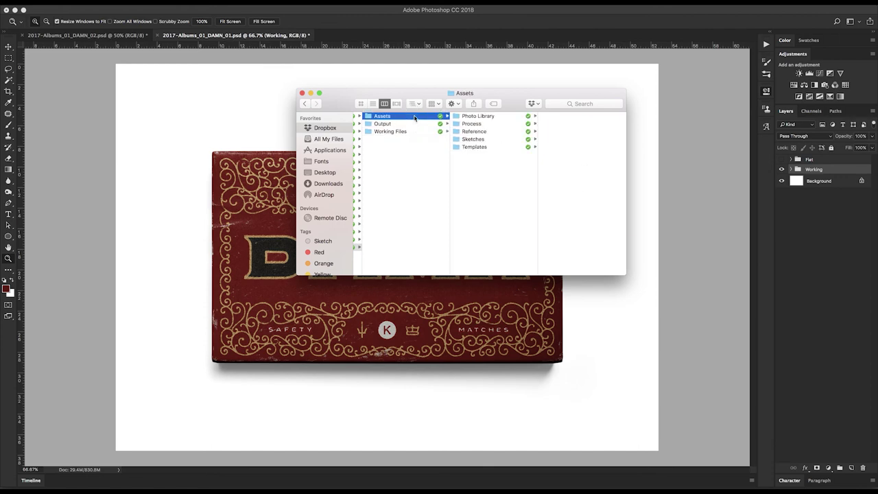
{"action": "left_click", "coordinate": [490, 133]}
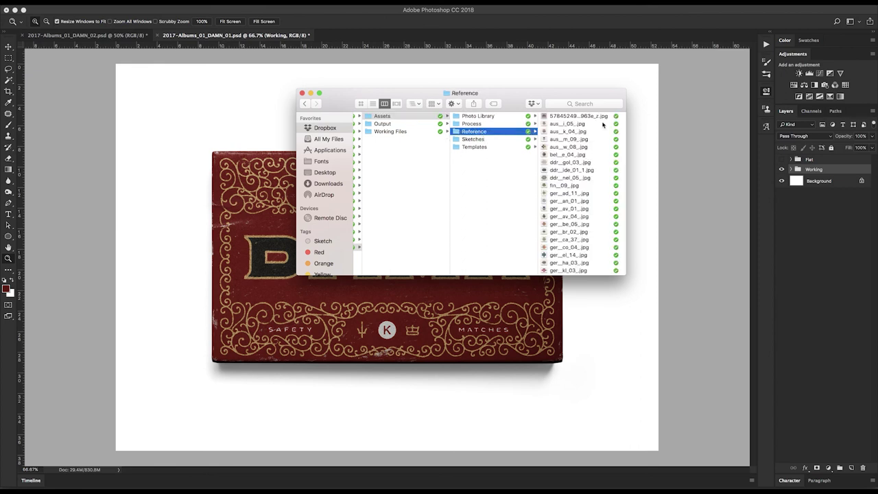
Quick Look the Shadow Mountain Club and Khedive reference images full size.
{"action": "left_click", "coordinate": [554, 116]}
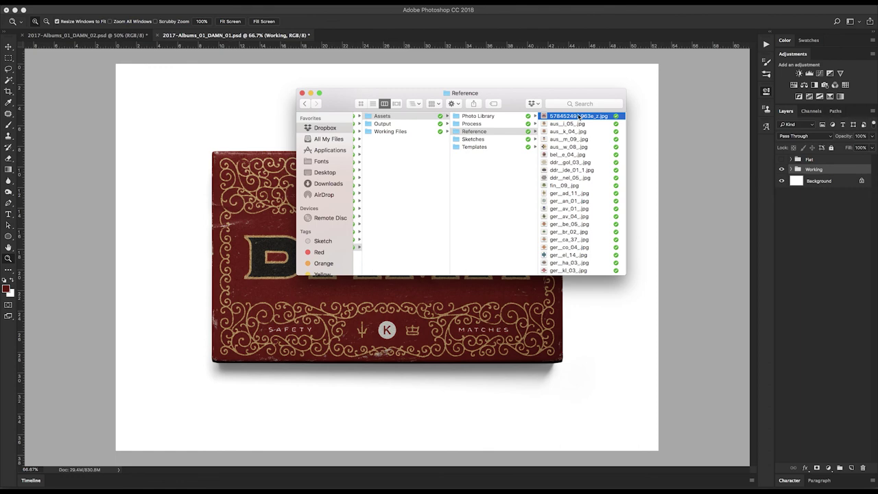
{"action": "left_click_drag", "start_coordinate": [563, 96], "coordinate": [424, 98]}
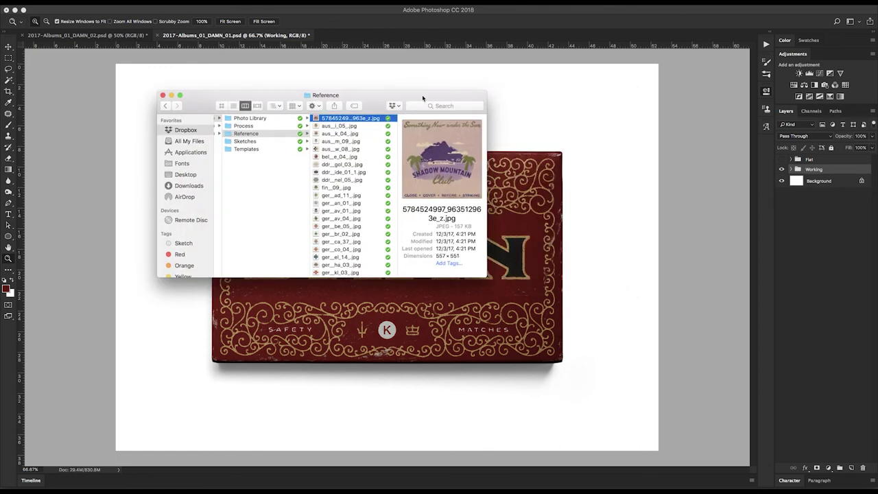
{"action": "key", "text": "space"}
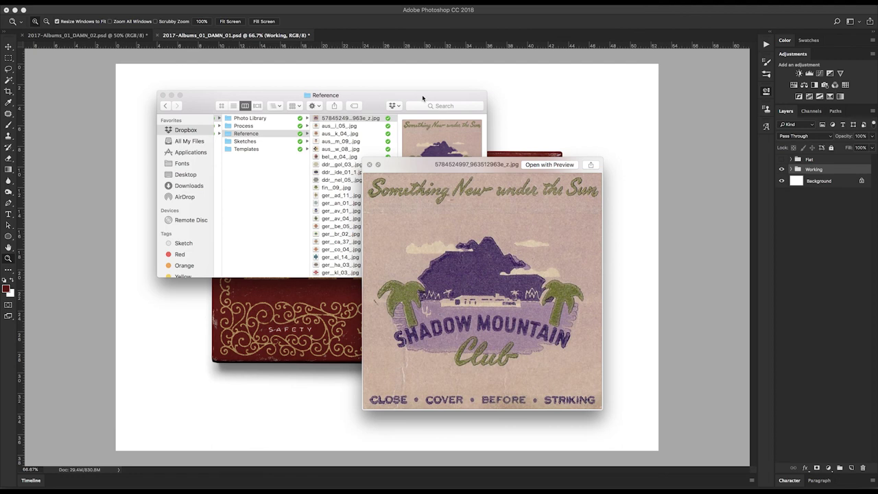
{"action": "key", "text": "space"}
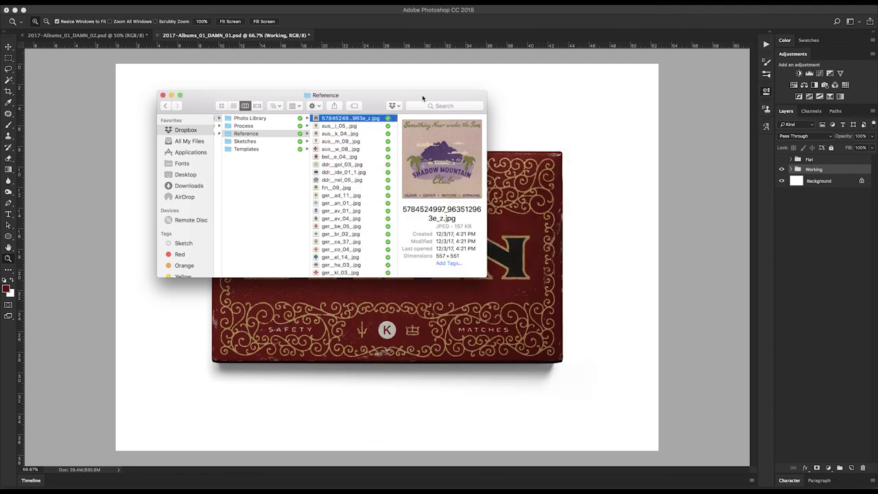
{"action": "key", "text": "Down"}
{"action": "key", "text": "Down"}
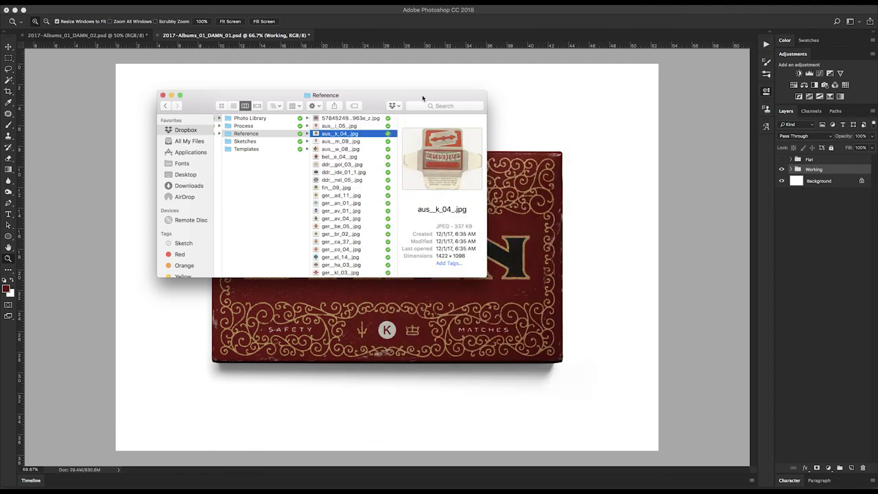
{"action": "key", "text": "space"}
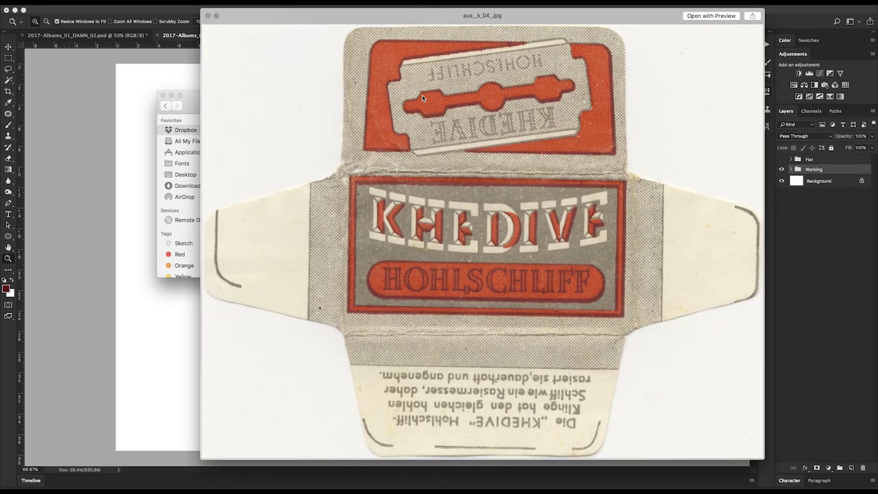
{"action": "key", "text": "space"}
View the Metro Blades and Wikosa Gnom wrappers full size, then continue down the list.
{"action": "key", "text": "Down"}
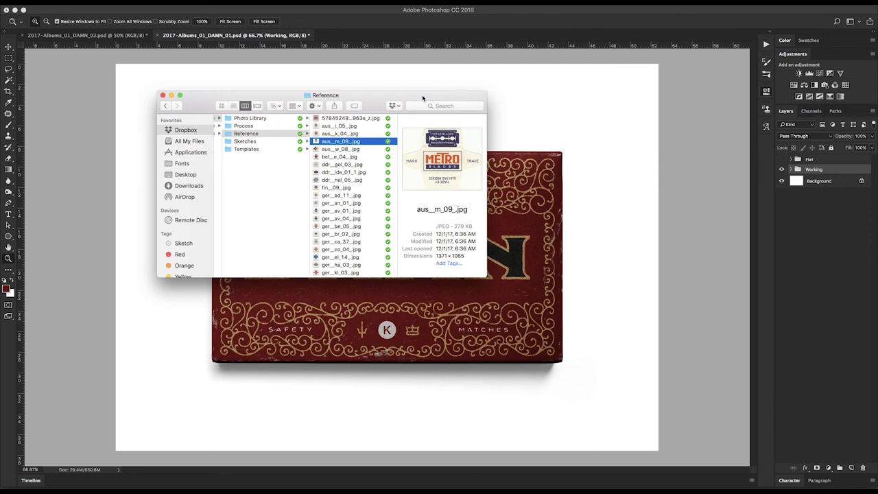
{"action": "key", "text": "space"}
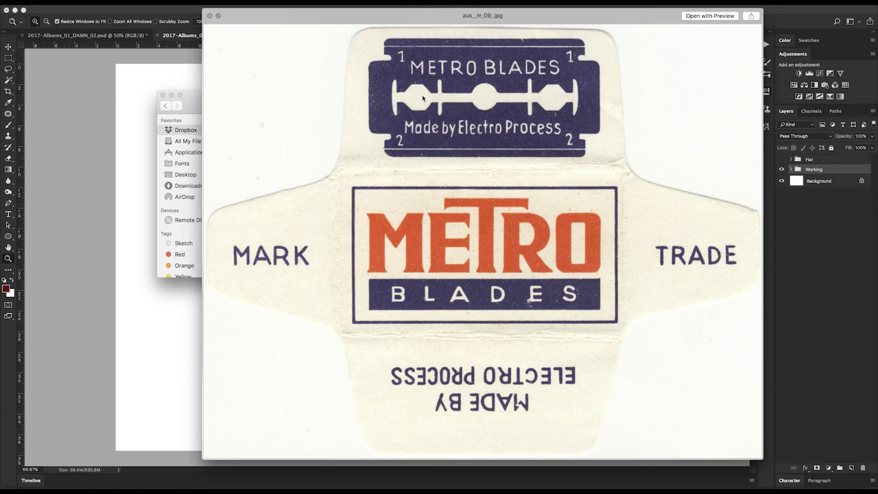
{"action": "key", "text": "space"}
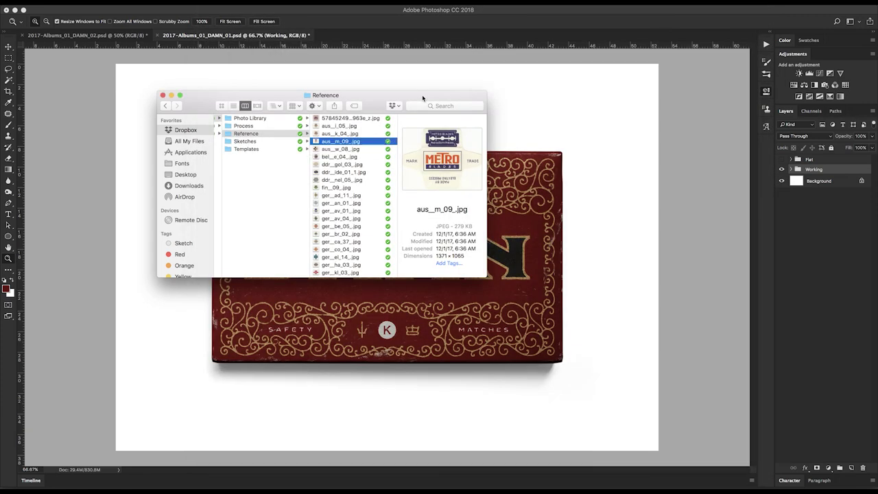
{"action": "key", "text": "Down"}
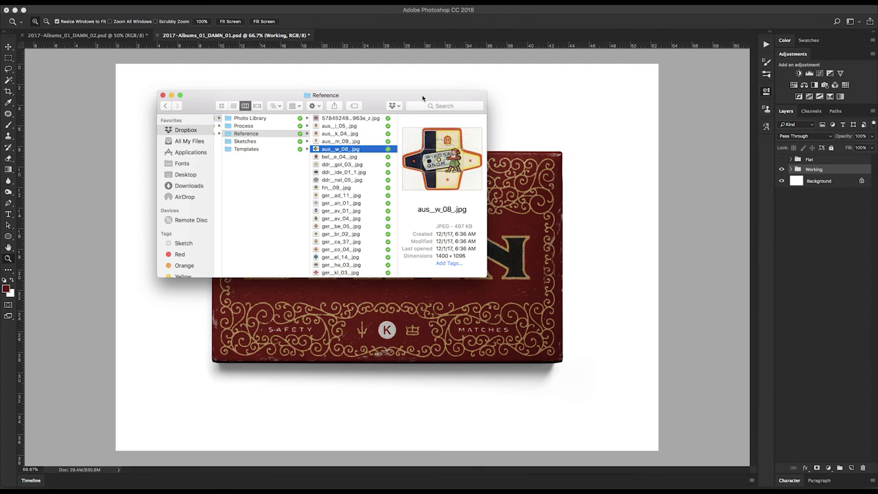
{"action": "key", "text": "space"}
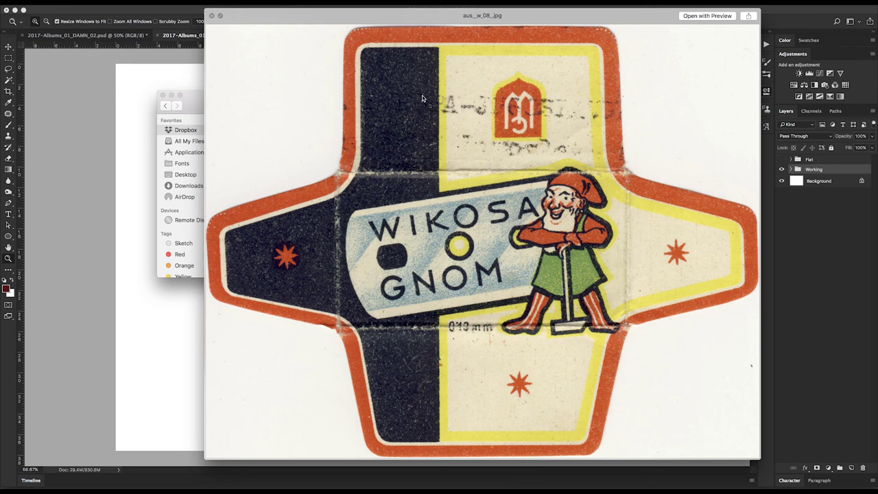
{"action": "key", "text": "space"}
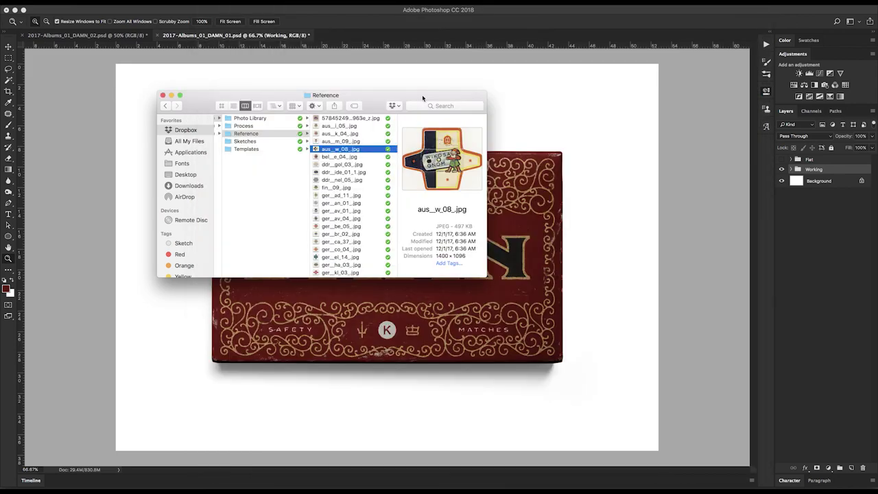
{"action": "key", "text": "Down"}
{"action": "key", "text": "Down"}
{"action": "key", "text": "Down"}
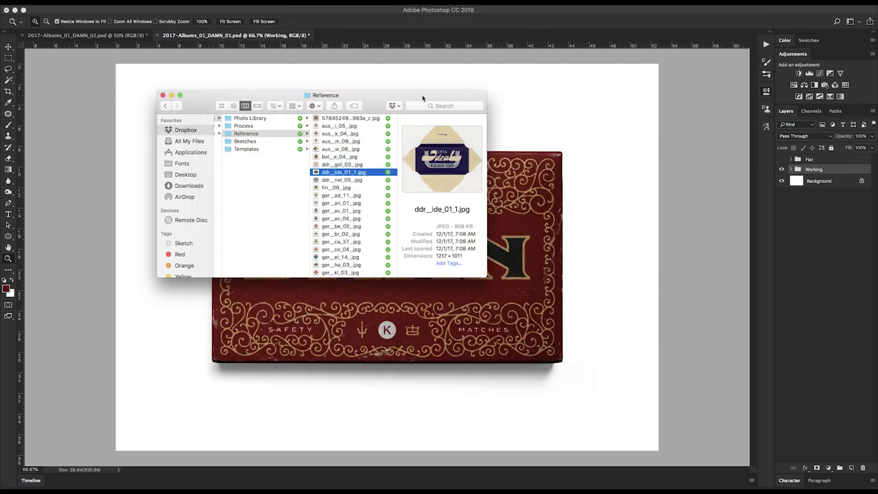
{"action": "key", "text": "Down"}
Scroll the Reference list previewing the blue Lames Monaco and pink perma wrappers.
{"action": "scroll", "coordinate": [371, 168], "scroll_direction": "down", "scroll_amount": 15}
{"action": "scroll", "coordinate": [362, 160], "scroll_direction": "down", "scroll_amount": 10}
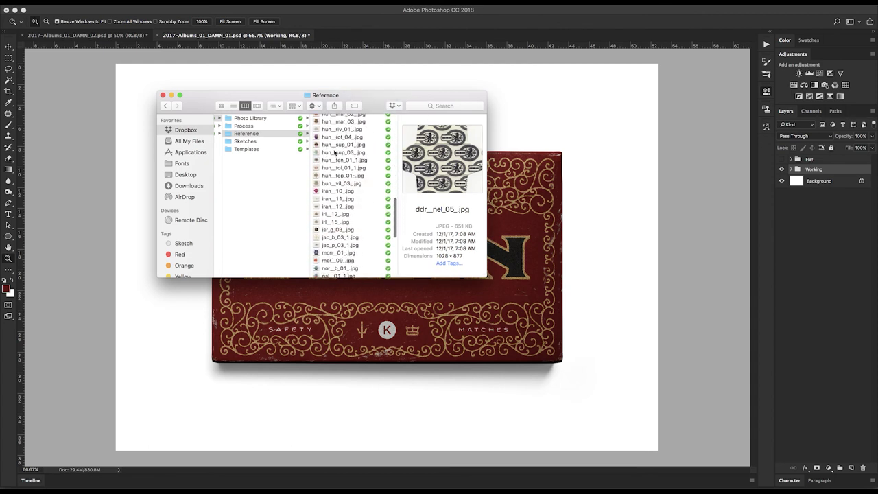
{"action": "scroll", "coordinate": [356, 220], "scroll_direction": "down", "scroll_amount": 2}
{"action": "left_click", "coordinate": [351, 226]}
{"action": "scroll", "coordinate": [350, 227], "scroll_direction": "up", "scroll_amount": 1}
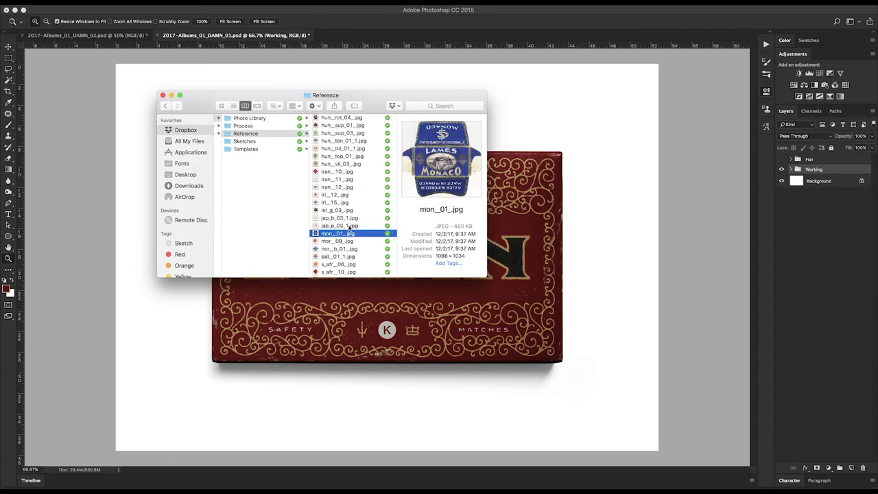
{"action": "scroll", "coordinate": [350, 227], "scroll_direction": "down", "scroll_amount": 5}
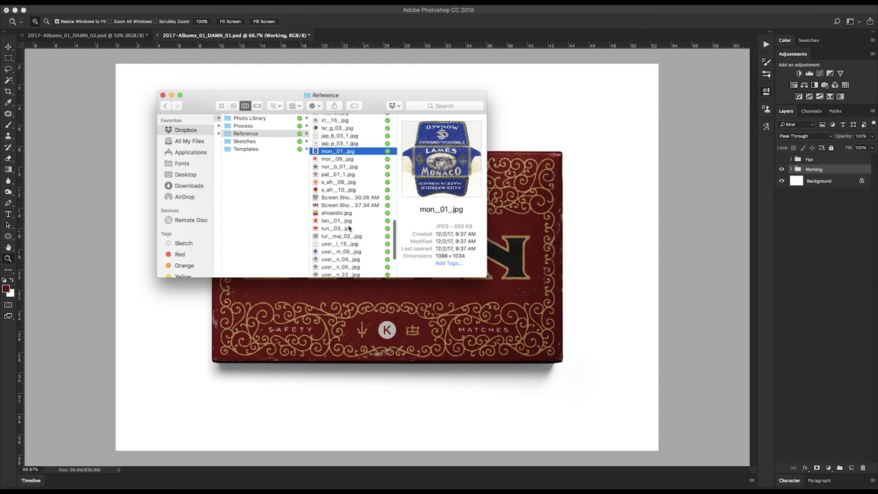
{"action": "scroll", "coordinate": [350, 227], "scroll_direction": "down", "scroll_amount": 3}
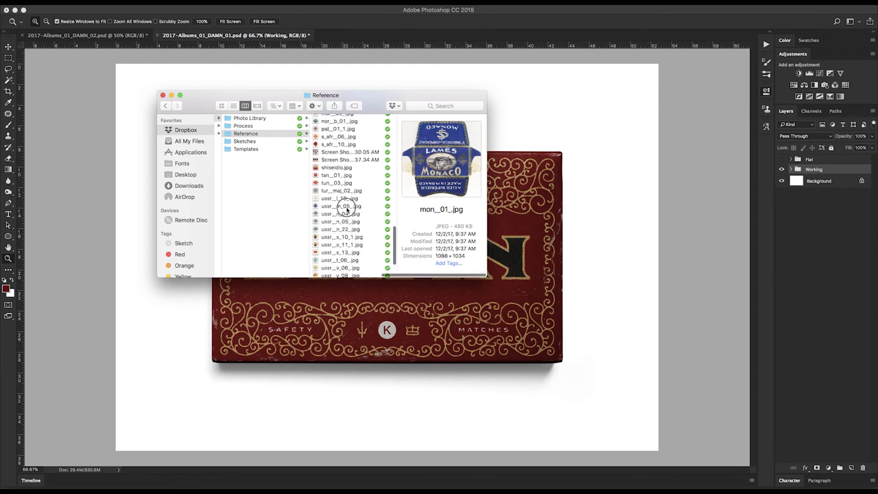
{"action": "left_click", "coordinate": [346, 207]}
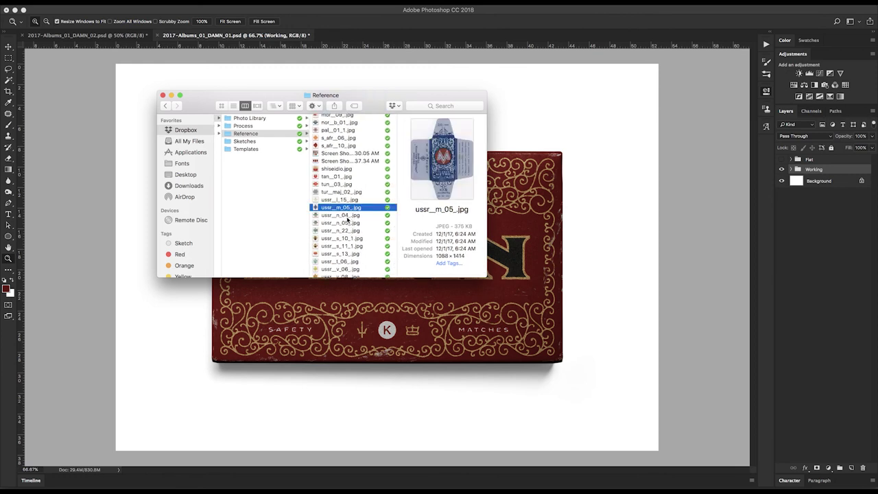
{"action": "scroll", "coordinate": [348, 219], "scroll_direction": "down", "scroll_amount": 3}
{"action": "scroll", "coordinate": [348, 219], "scroll_direction": "up", "scroll_amount": 6}
{"action": "scroll", "coordinate": [348, 220], "scroll_direction": "up", "scroll_amount": 5}
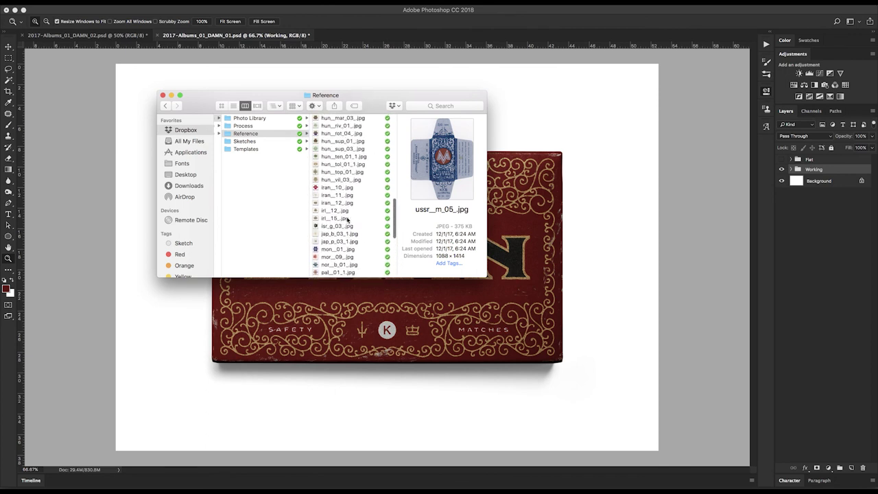
{"action": "left_click", "coordinate": [346, 188]}
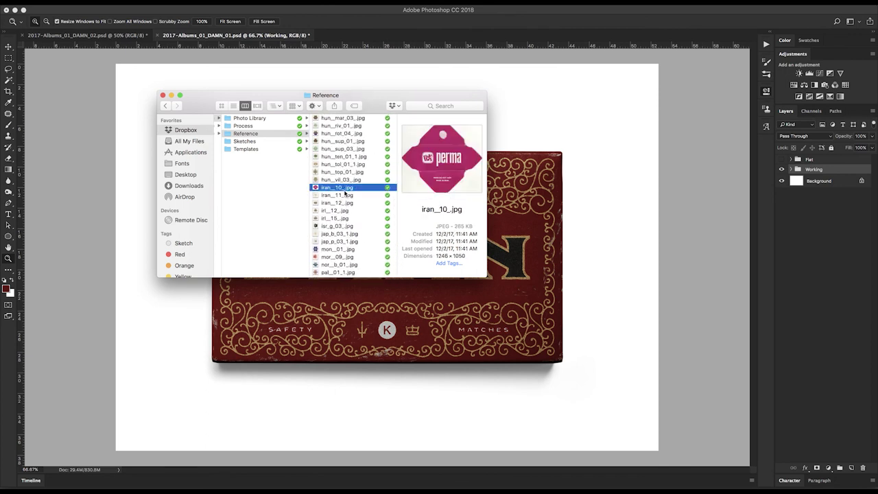
Select the blue Rotbart wrapper ger__ro_117_1.jpg and open it in Preview.
{"action": "scroll", "coordinate": [347, 194], "scroll_direction": "up", "scroll_amount": 2}
{"action": "scroll", "coordinate": [340, 184], "scroll_direction": "up", "scroll_amount": 4}
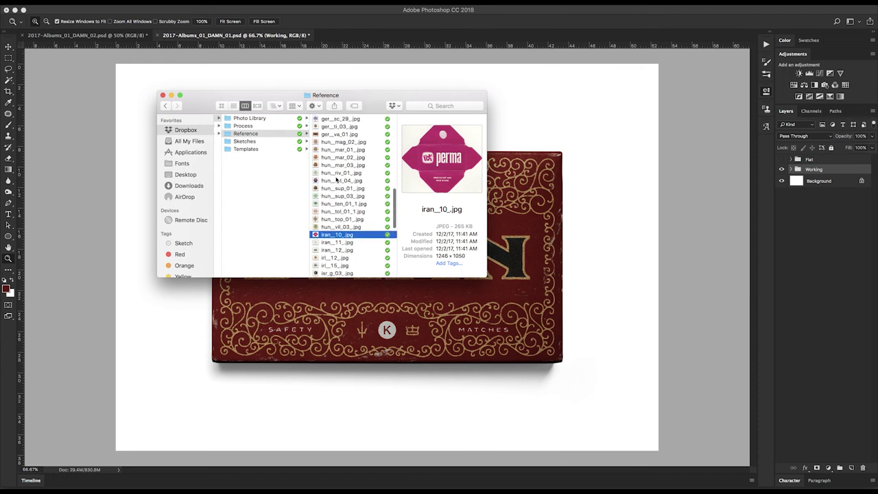
{"action": "scroll", "coordinate": [333, 178], "scroll_direction": "up", "scroll_amount": 2}
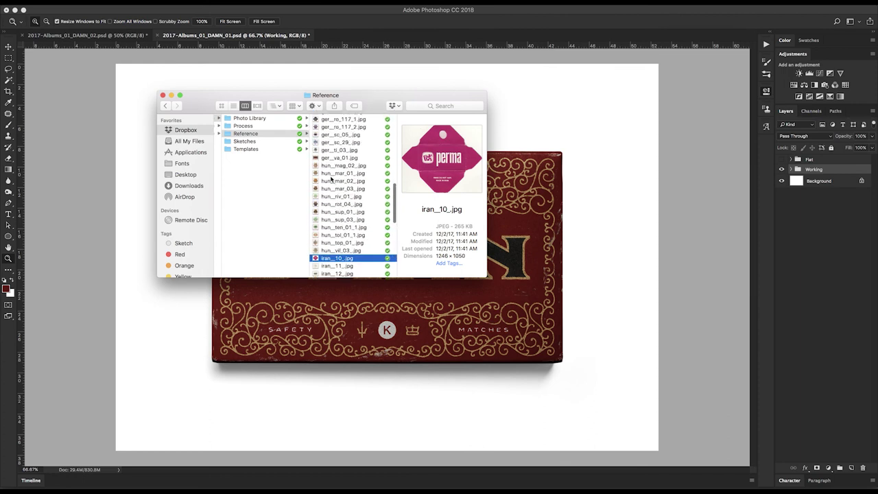
{"action": "scroll", "coordinate": [332, 179], "scroll_direction": "up", "scroll_amount": 3}
{"action": "left_click", "coordinate": [345, 159]}
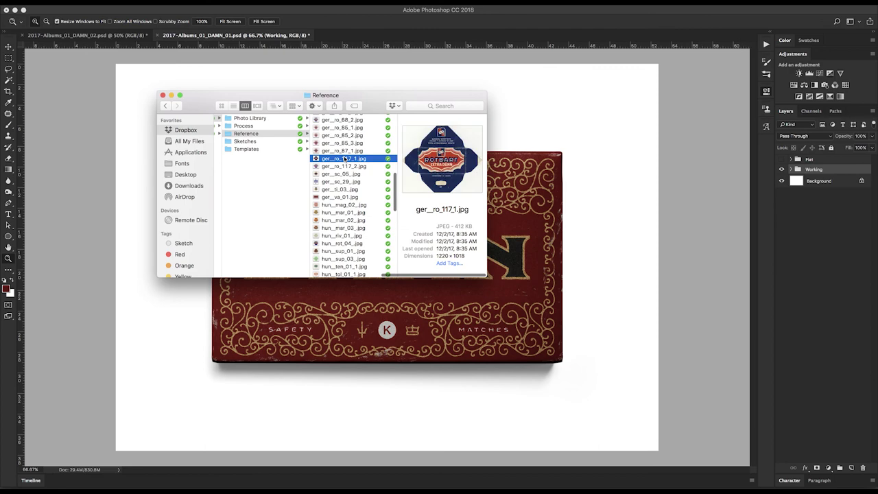
{"action": "left_click_drag", "start_coordinate": [343, 159], "coordinate": [345, 160]}
{"action": "double_click", "coordinate": [344, 159]}
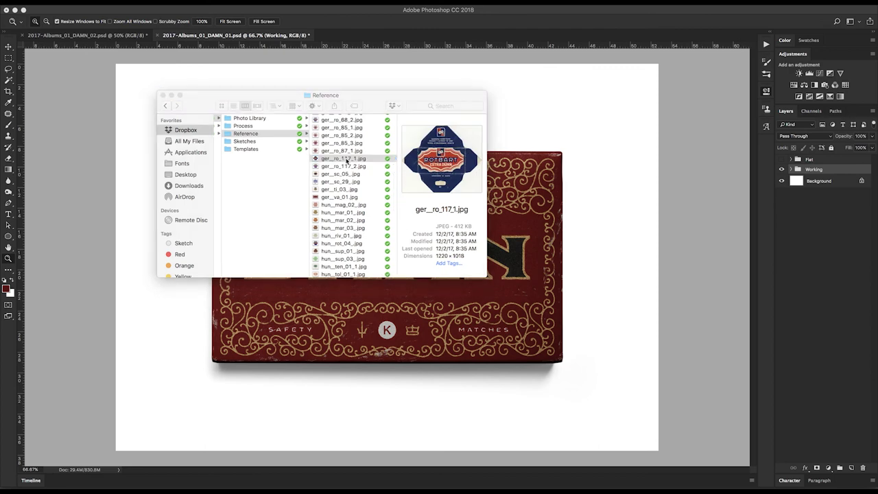
Put the Rotbart image on the screen's right half and return Finder to Working Files.
{"action": "left_click_drag", "start_coordinate": [176, 10], "coordinate": [557, 12]}
{"action": "left_click_drag", "start_coordinate": [357, 96], "coordinate": [305, 90]}
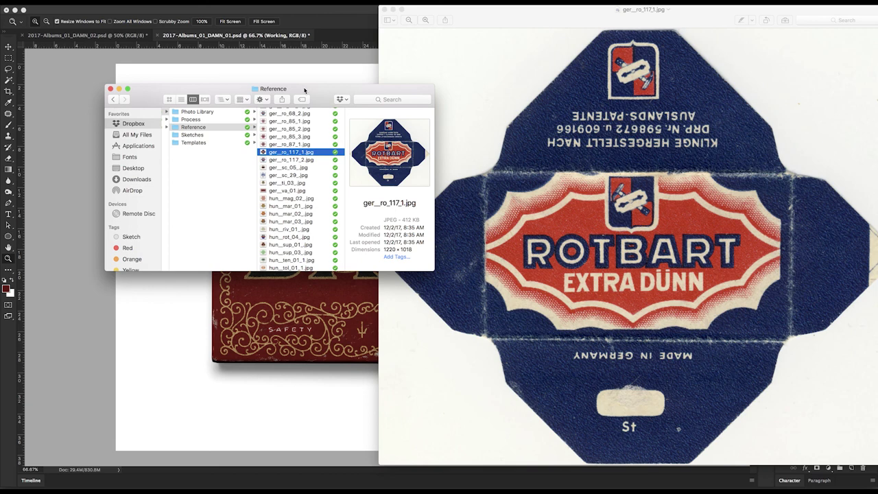
{"action": "scroll", "coordinate": [267, 129], "scroll_direction": "left", "scroll_amount": 3}
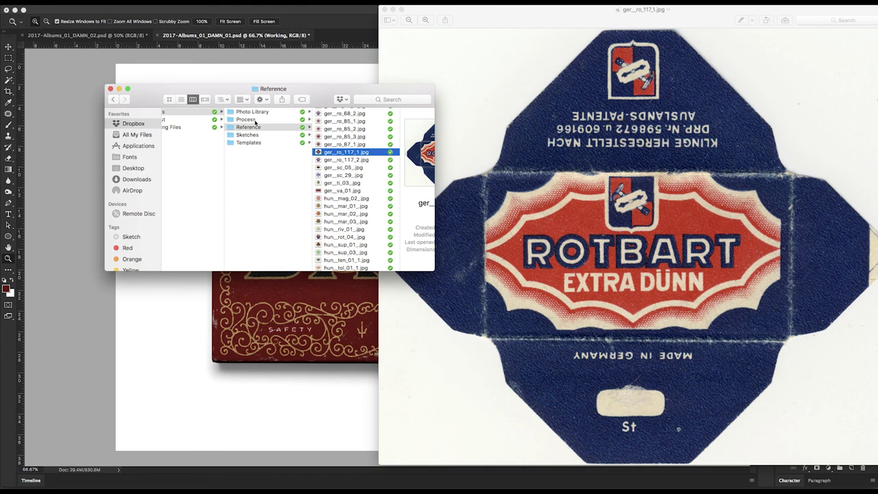
{"action": "scroll", "coordinate": [260, 123], "scroll_direction": "left", "scroll_amount": 2}
{"action": "left_click", "coordinate": [249, 129]}
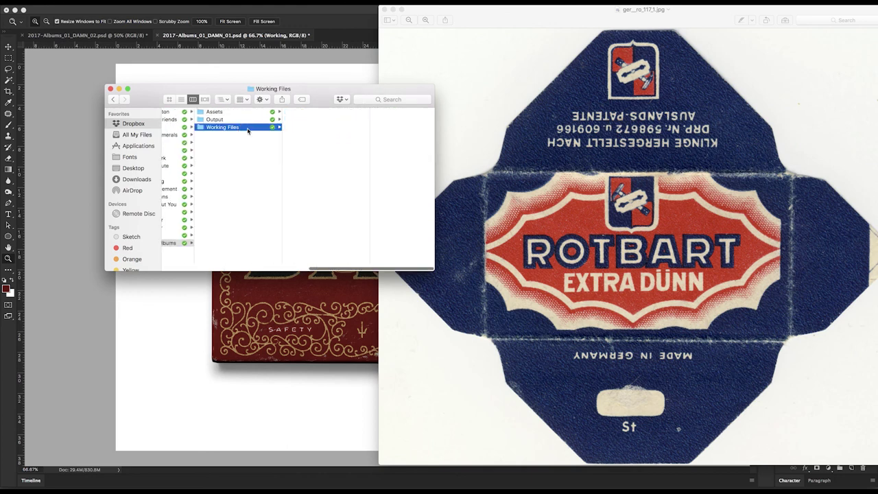
Open the Flower Boy matchbox mockup from Output in Preview, then close it and the Rotbart image.
{"action": "left_click", "coordinate": [260, 122]}
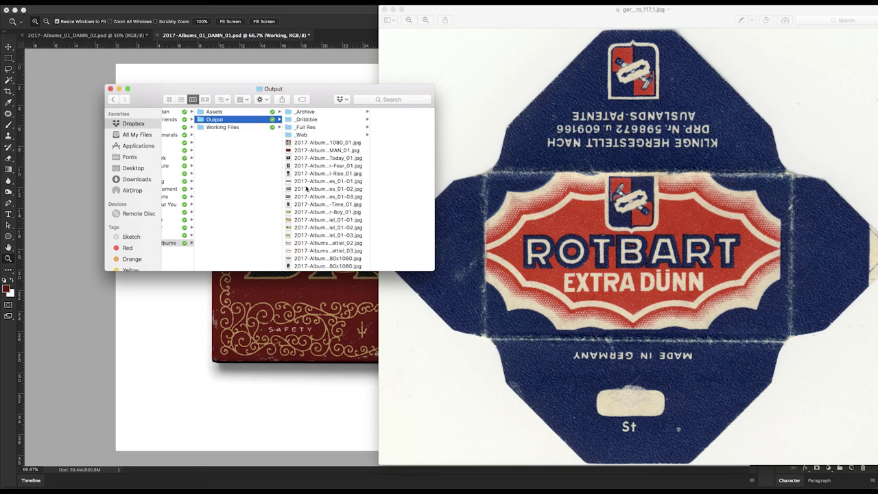
{"action": "left_click", "coordinate": [311, 213]}
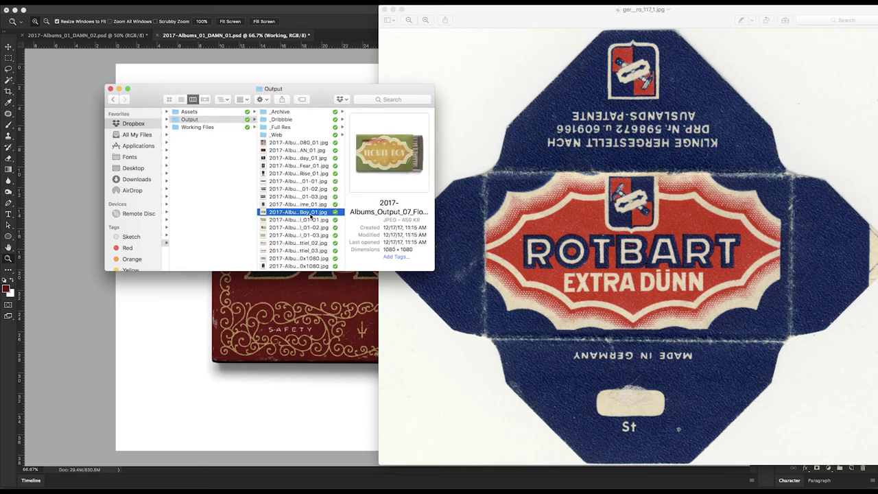
{"action": "double_click", "coordinate": [311, 213]}
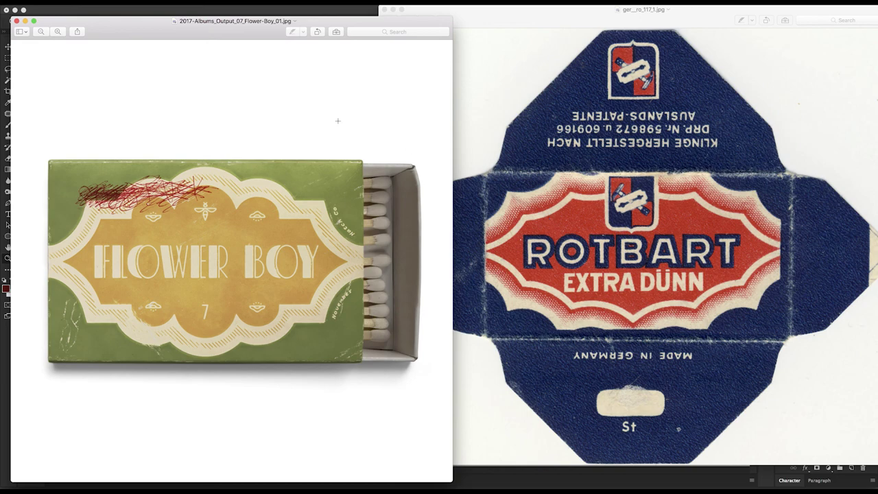
{"action": "left_click", "coordinate": [16, 21]}
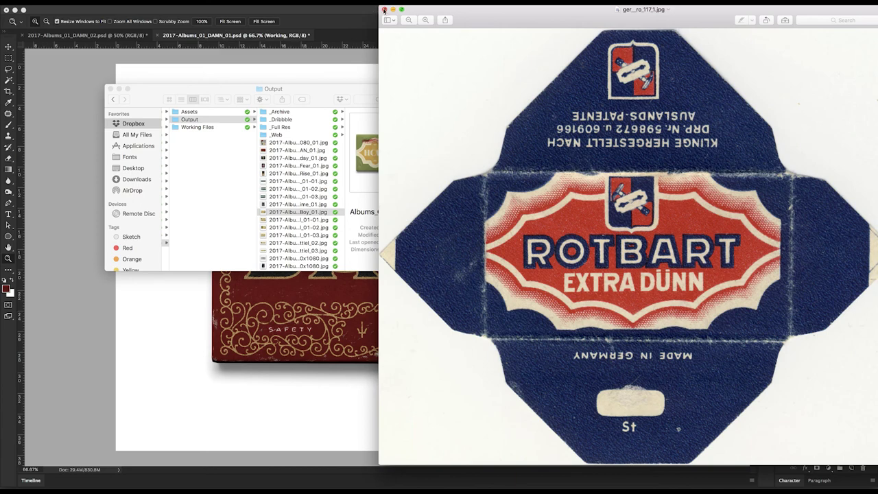
{"action": "left_click", "coordinate": [384, 9]}
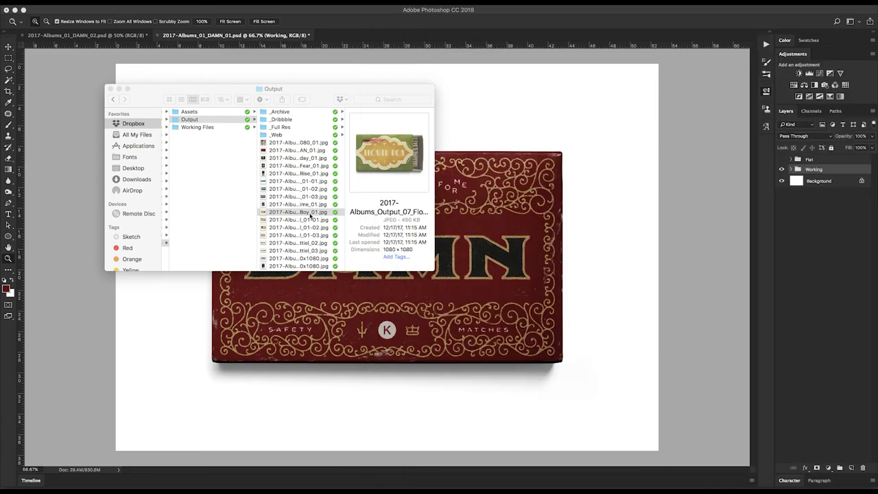
Select the DAMN mockup, then Quick Look 2017-Albums_Output_00_ALL_1080x1080_01.jpg full size twice.
{"action": "left_click", "coordinate": [304, 150]}
{"action": "left_click", "coordinate": [295, 152]}
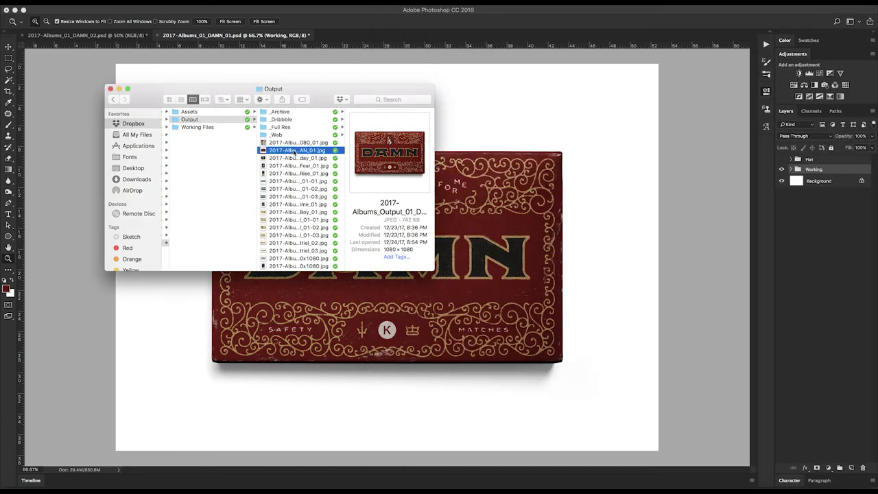
{"action": "scroll", "coordinate": [296, 153], "scroll_direction": "left", "scroll_amount": 2}
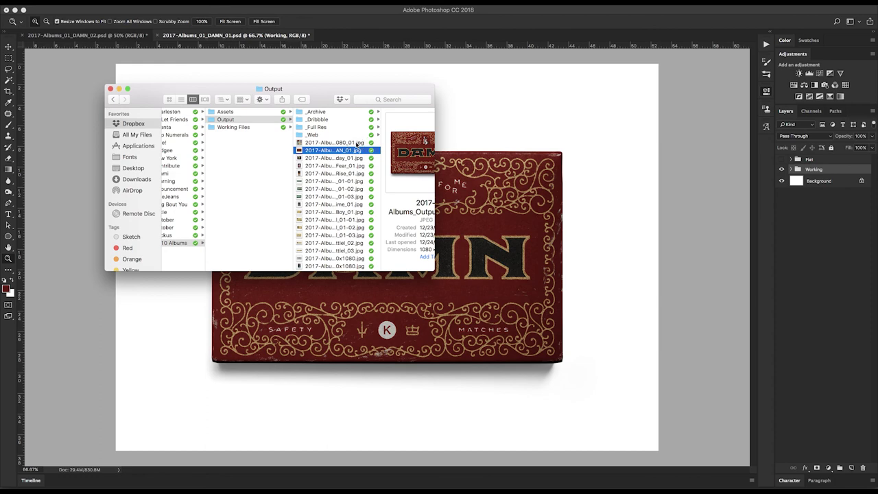
{"action": "left_click", "coordinate": [356, 142]}
{"action": "key", "text": "space"}
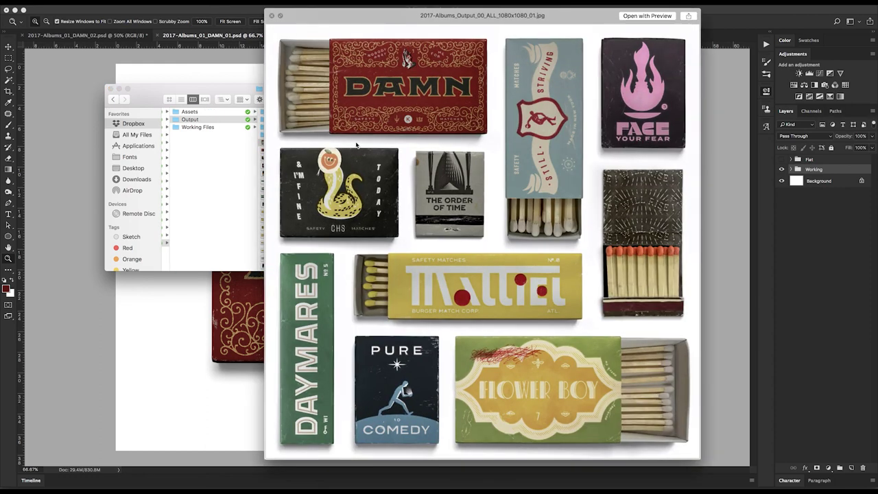
{"action": "key", "text": "space"}
{"action": "mouse_move", "coordinate": [295, 481]}
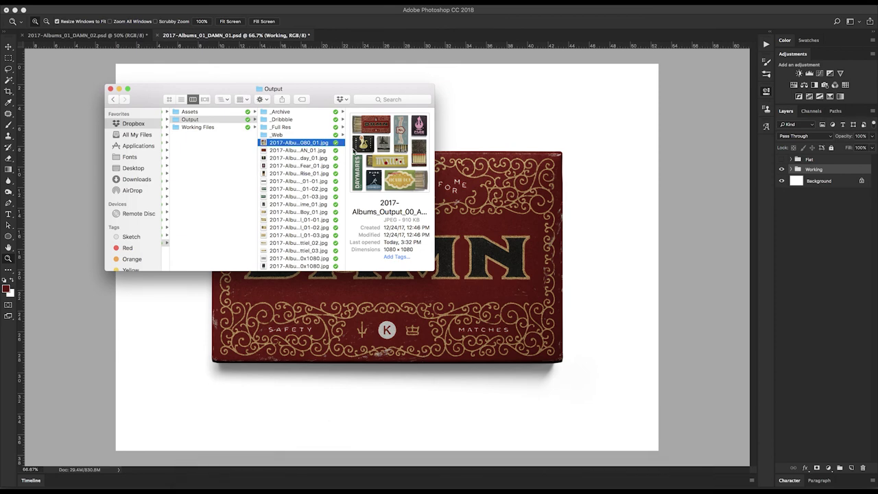
{"action": "key", "text": "space"}
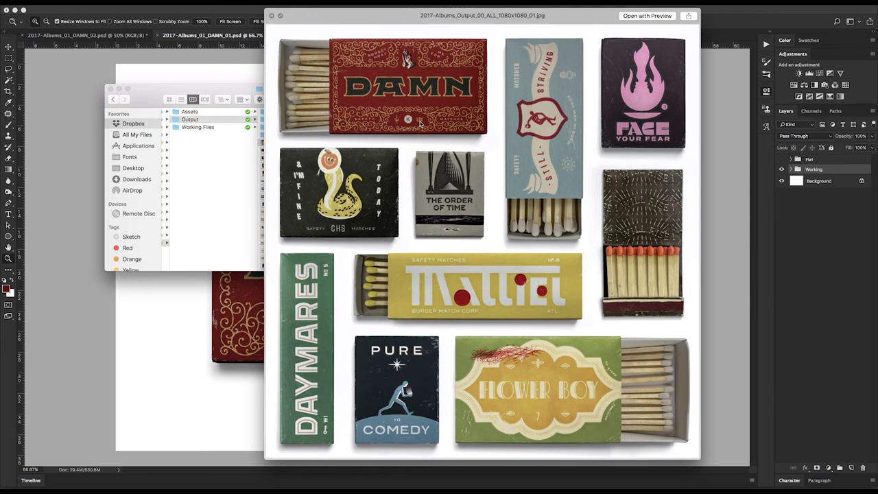
{"action": "key", "text": "space"}
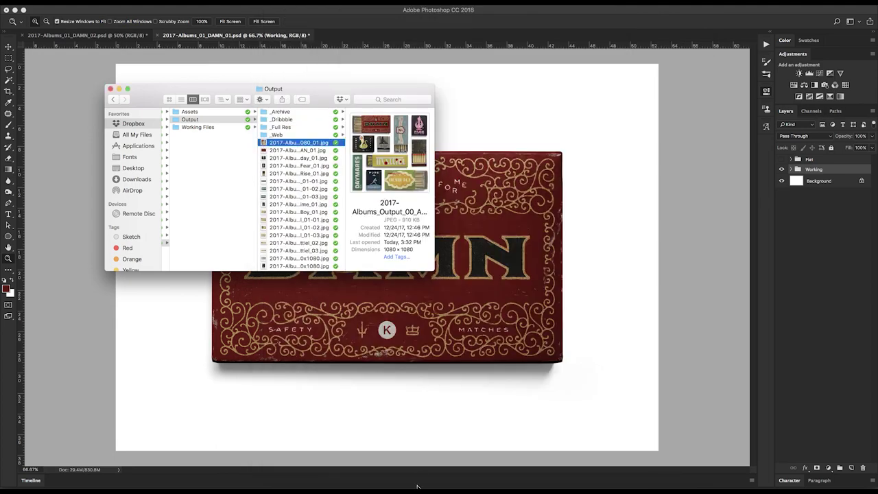
{"action": "mouse_move", "coordinate": [406, 486]}
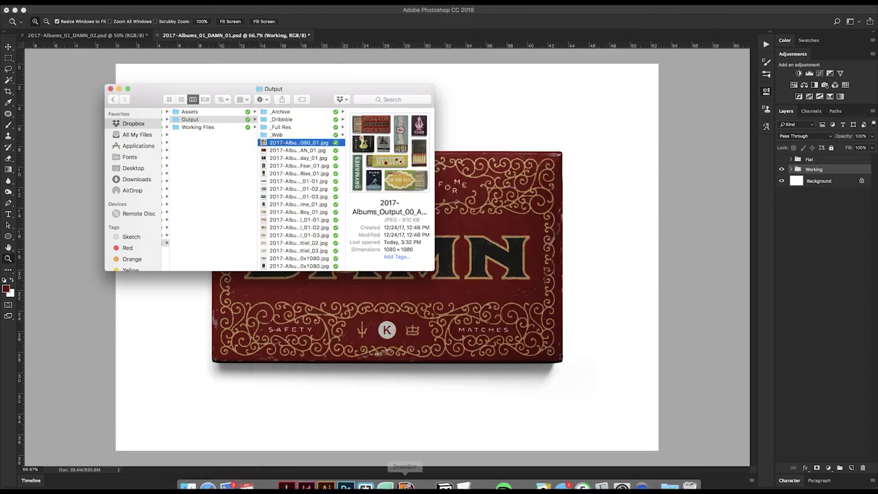
Start a new TextEdit note with the creator's social handle enlarged.
{"action": "left_click", "coordinate": [465, 478]}
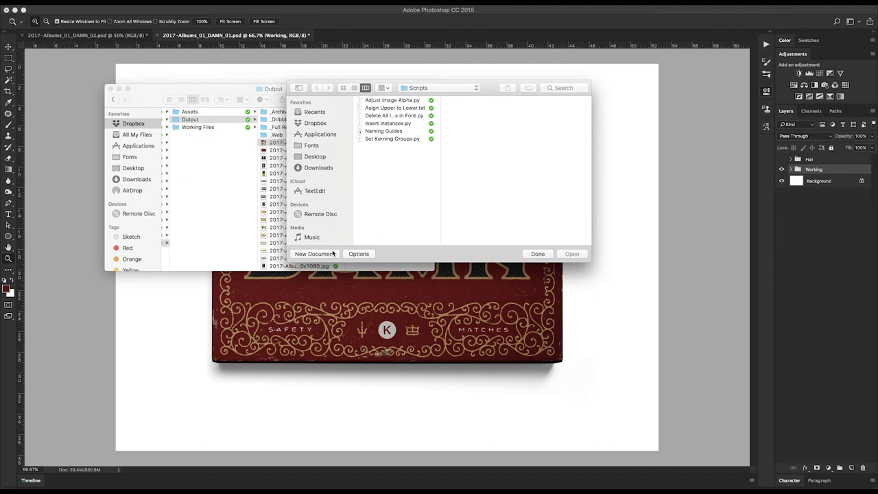
{"action": "left_click", "coordinate": [323, 254]}
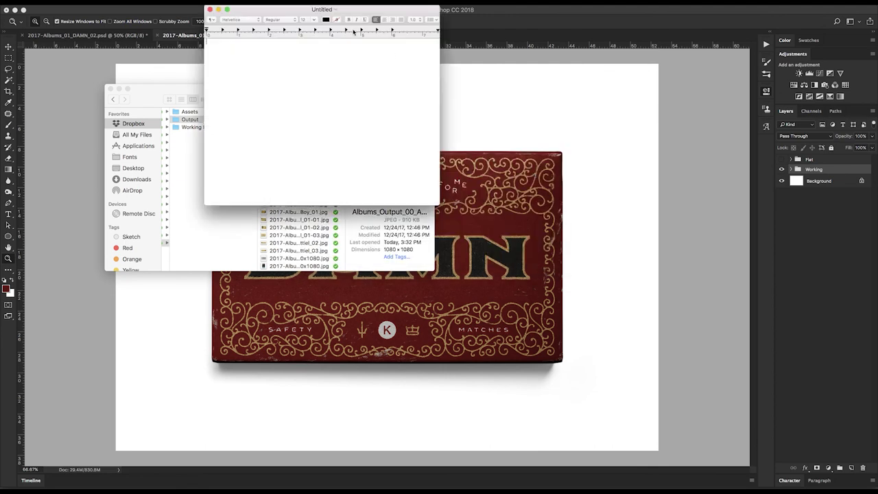
{"action": "left_click_drag", "start_coordinate": [365, 15], "coordinate": [479, 138]}
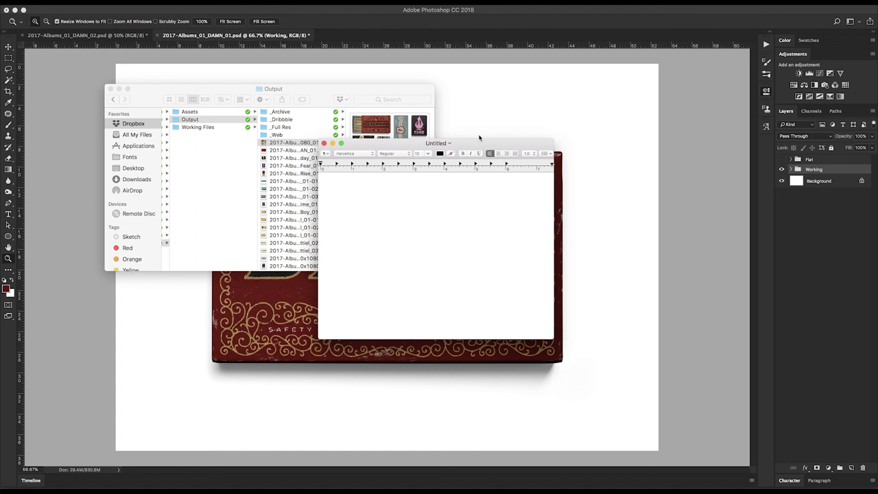
{"action": "type", "text": "@"}
{"action": "type", "text": "matt"}
{"action": "key", "text": "BackSpace"}
{"action": "type", "text": "ymtt"}
{"action": "key", "text": "super+a"}
{"action": "key", "text": "super+plus"}
{"action": "key", "text": "super+plus"}
{"action": "key", "text": "super+plus"}
{"action": "key", "text": "super+plus"}
{"action": "key", "text": "super+plus"}
{"action": "key", "text": "super+plus"}
{"action": "key", "text": "super+plus"}
{"action": "key", "text": "super+plus"}
{"action": "key", "text": "super+plus"}
{"action": "key", "text": "super+plus"}
{"action": "key", "text": "super+plus"}
{"action": "key", "text": "super+plus"}
{"action": "key", "text": "super+plus"}
{"action": "key", "text": "super+plus"}
{"action": "key", "text": "super+plus"}
{"action": "key", "text": "super+plus"}
{"action": "key", "text": "super+plus"}
{"action": "key", "text": "super+plus"}
{"action": "key", "text": "super+plus"}
{"action": "key", "text": "super+plus"}
{"action": "key", "text": "super+plus"}
{"action": "key", "text": "super+plus"}
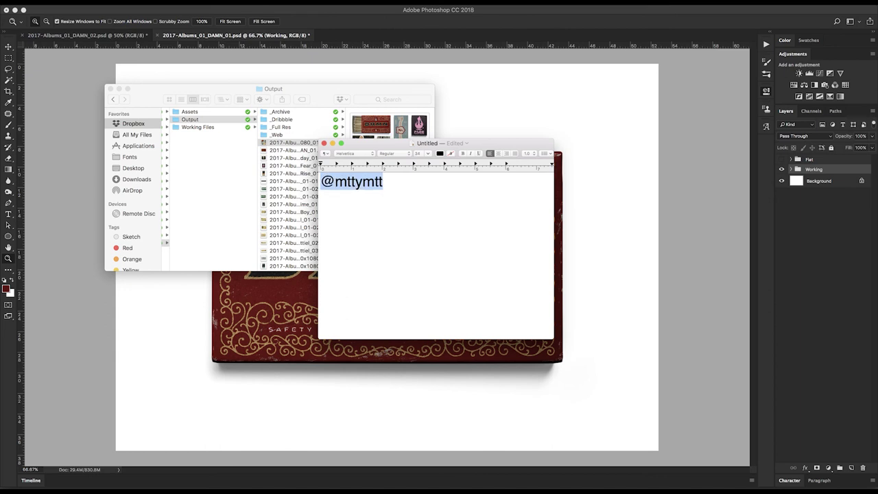
{"action": "key", "text": "Left"}
Add the heading 'Instagram & Twitter:' above the handle.
{"action": "key", "text": "Return"}
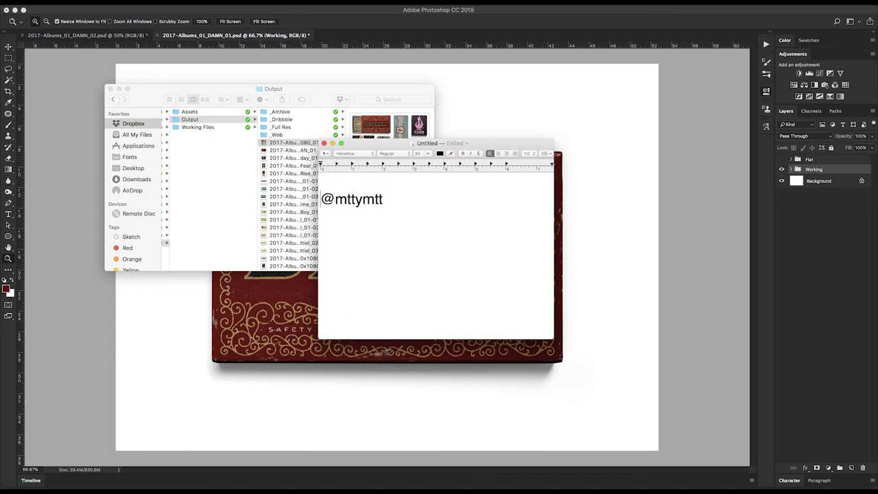
{"action": "type", "text": "Instagram & Twtt"}
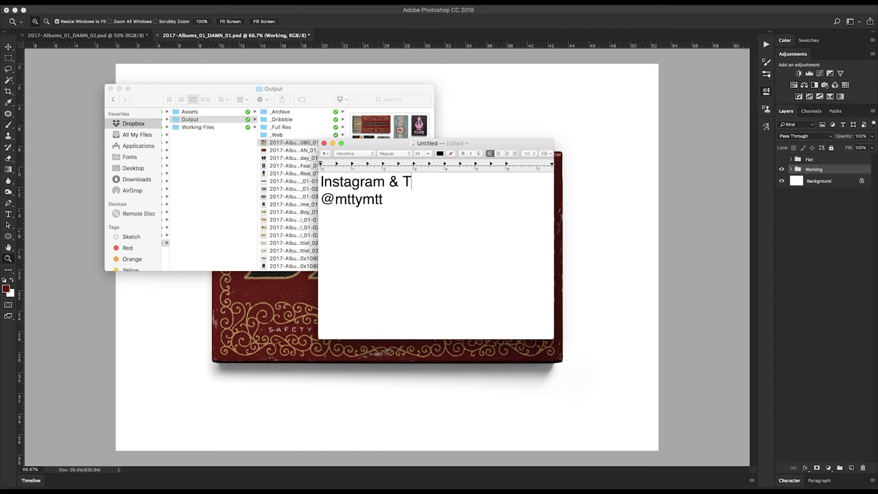
{"action": "key", "text": "BackSpace"}
{"action": "key", "text": "BackSpace"}
{"action": "type", "text": "itter:"}
Add the personal website address and manila-folders.com on lines below the handle.
{"action": "left_click", "coordinate": [382, 199]}
{"action": "key", "text": "Return"}
{"action": "key", "text": "Return"}
{"action": "type", "text": "mattyma"}
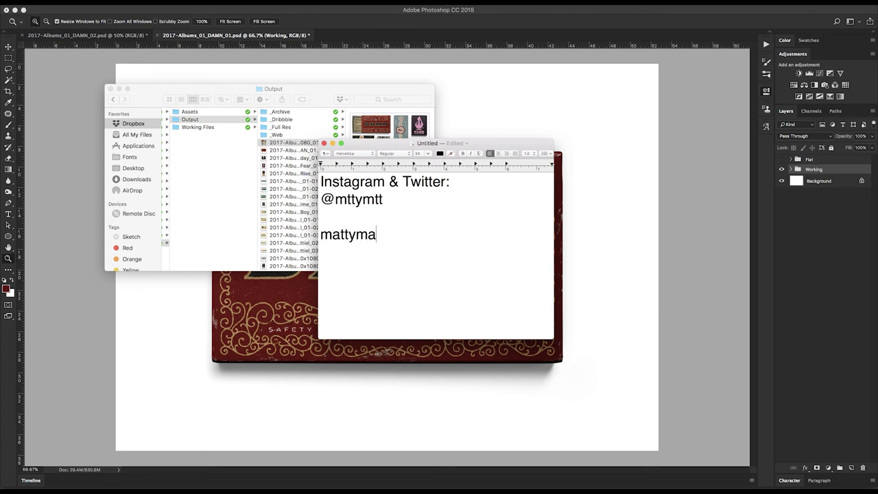
{"action": "type", "text": "tt.co"}
{"action": "type", "text": "manila-fi"}
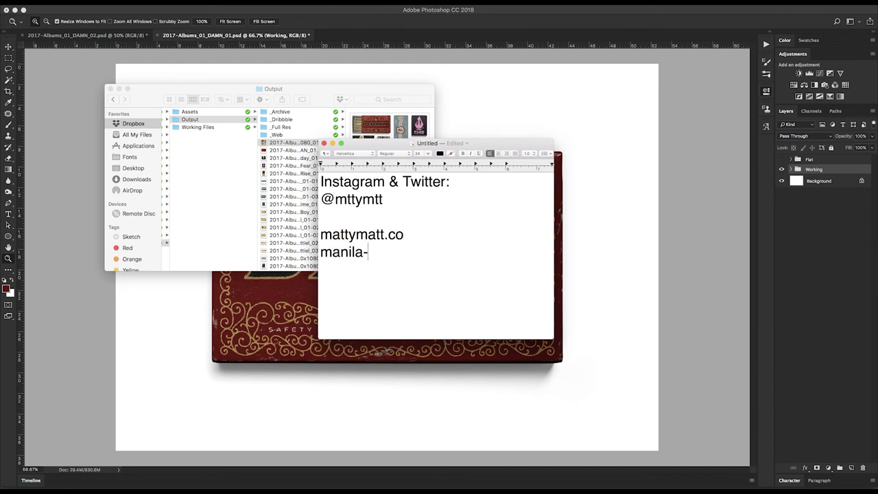
{"action": "key", "text": "BackSpace"}
{"action": "type", "text": "olders.com"}
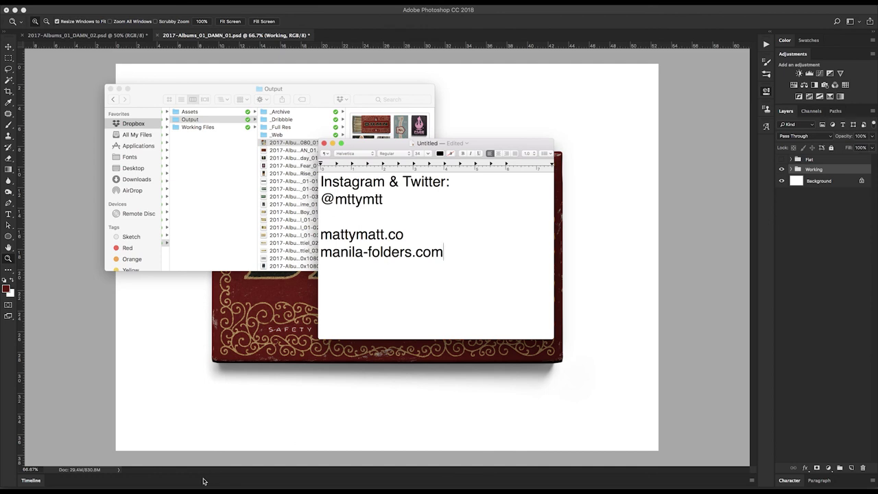
{"action": "mouse_move", "coordinate": [207, 484]}
{"action": "left_click", "coordinate": [407, 235]}
{"action": "key", "text": "super+alt+h"}
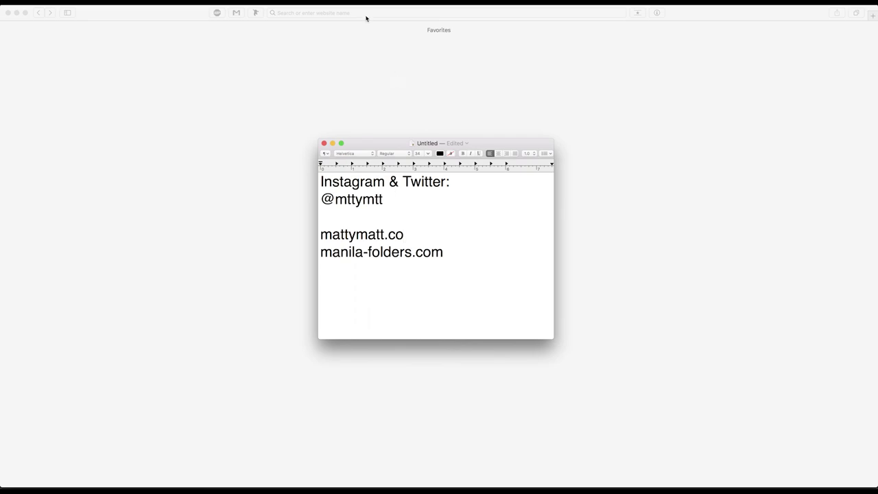
Load the personal website's Writing page from Favorites, scroll down to the footer and back up.
{"action": "left_click", "coordinate": [366, 18]}
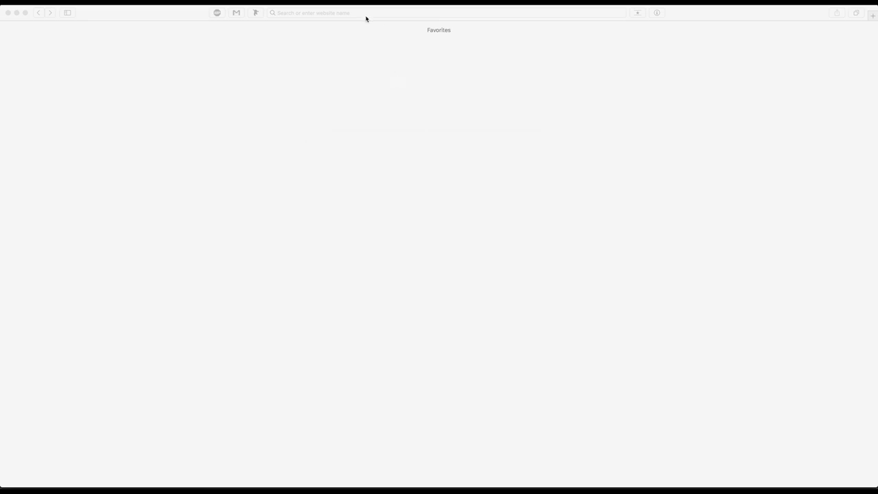
{"action": "left_click", "coordinate": [576, 38]}
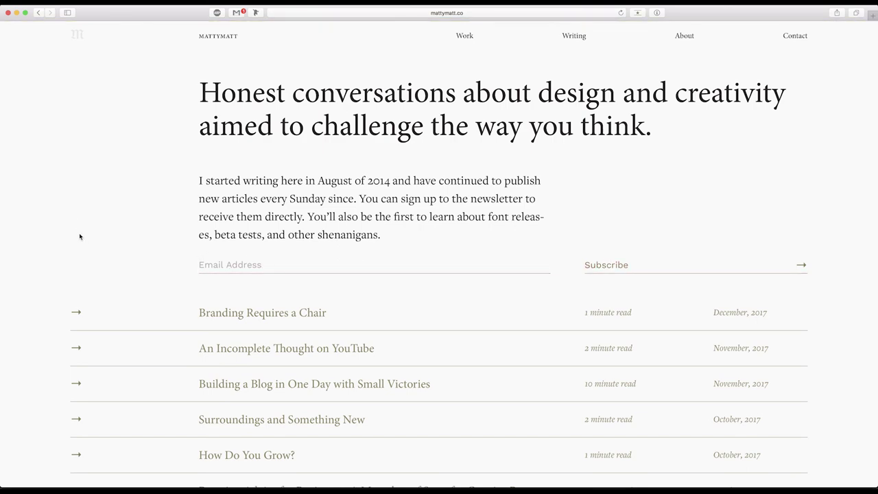
{"action": "scroll", "coordinate": [56, 237], "scroll_direction": "down", "scroll_amount": 1}
{"action": "scroll", "coordinate": [56, 237], "scroll_direction": "down", "scroll_amount": 15}
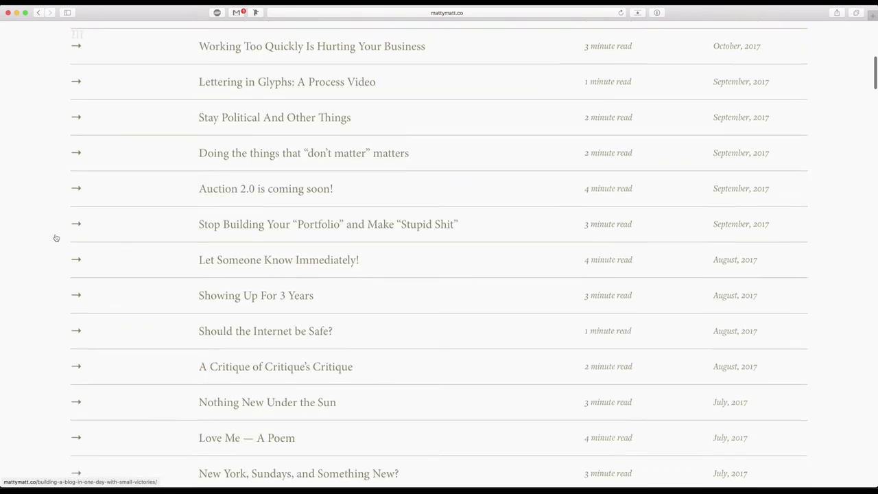
{"action": "scroll", "coordinate": [57, 237], "scroll_direction": "down", "scroll_amount": 20}
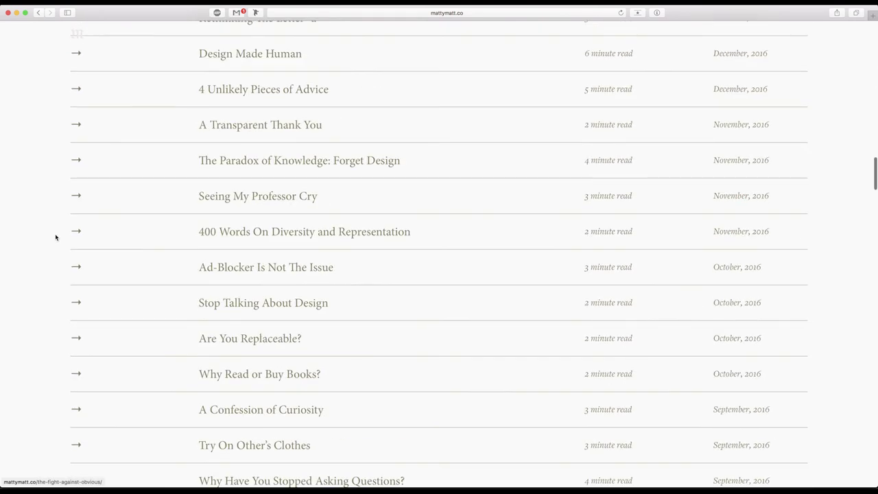
{"action": "scroll", "coordinate": [56, 238], "scroll_direction": "down", "scroll_amount": 20}
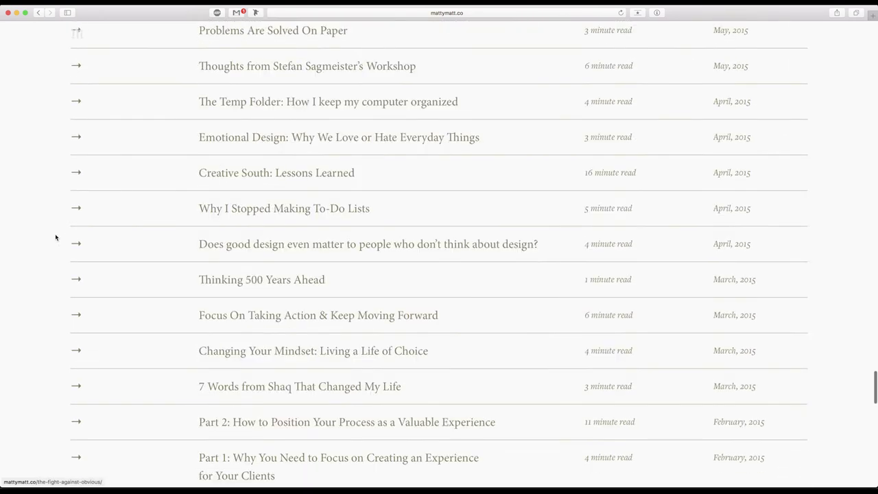
{"action": "scroll", "coordinate": [57, 238], "scroll_direction": "down", "scroll_amount": 15}
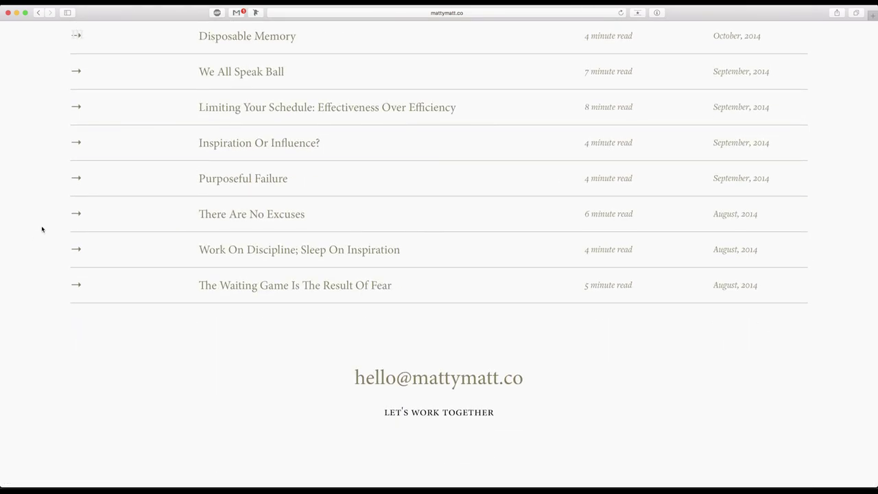
{"action": "scroll", "coordinate": [36, 231], "scroll_direction": "up", "scroll_amount": 20}
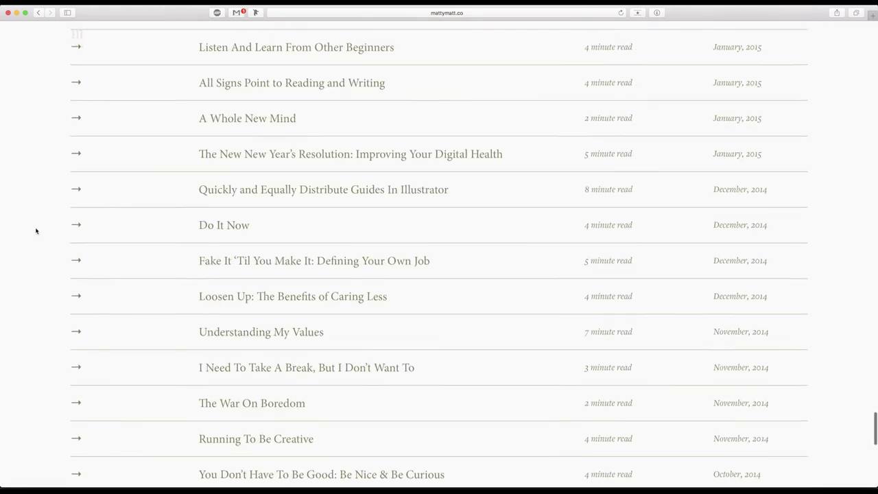
{"action": "scroll", "coordinate": [36, 231], "scroll_direction": "up", "scroll_amount": 20}
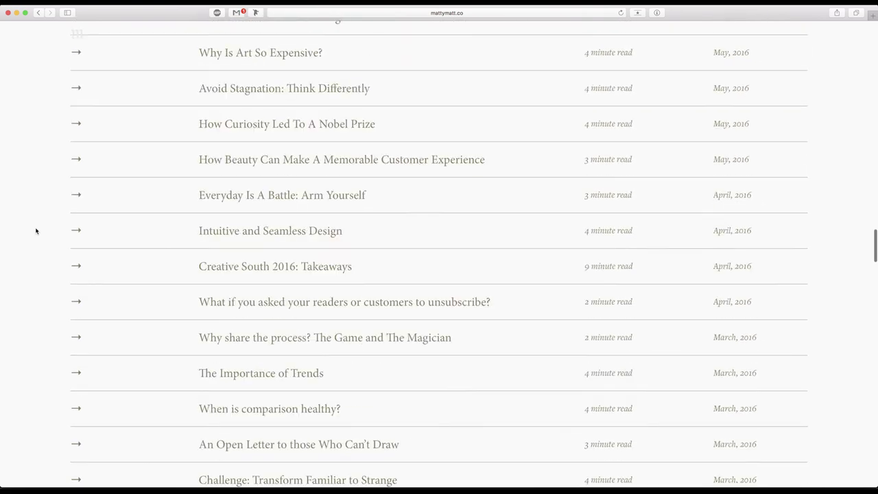
{"action": "scroll", "coordinate": [36, 231], "scroll_direction": "up", "scroll_amount": 15}
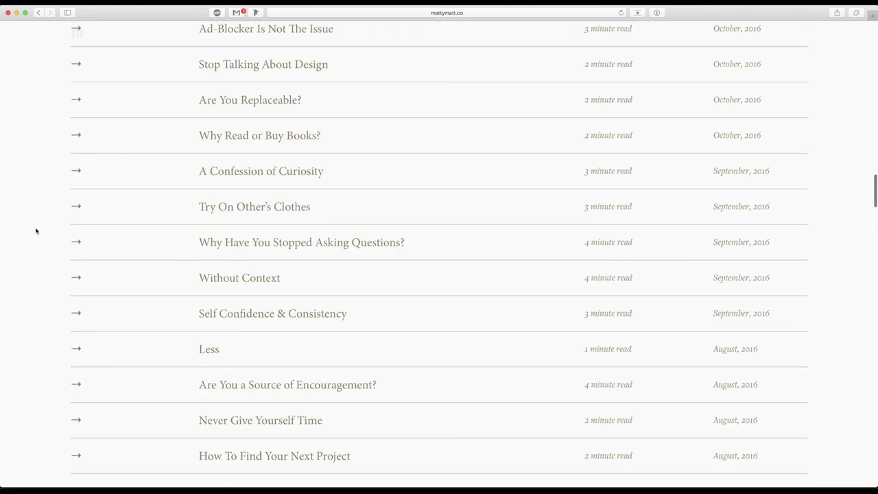
{"action": "scroll", "coordinate": [36, 232], "scroll_direction": "up", "scroll_amount": 12}
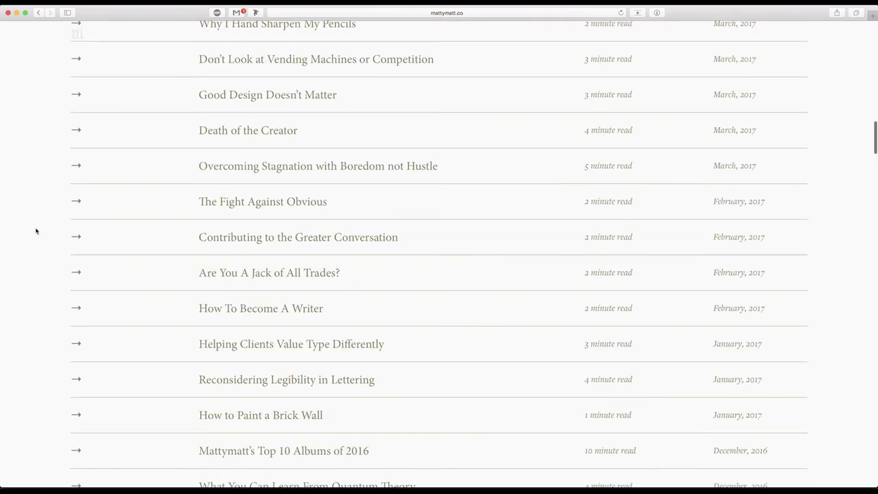
{"action": "scroll", "coordinate": [37, 231], "scroll_direction": "up", "scroll_amount": 12}
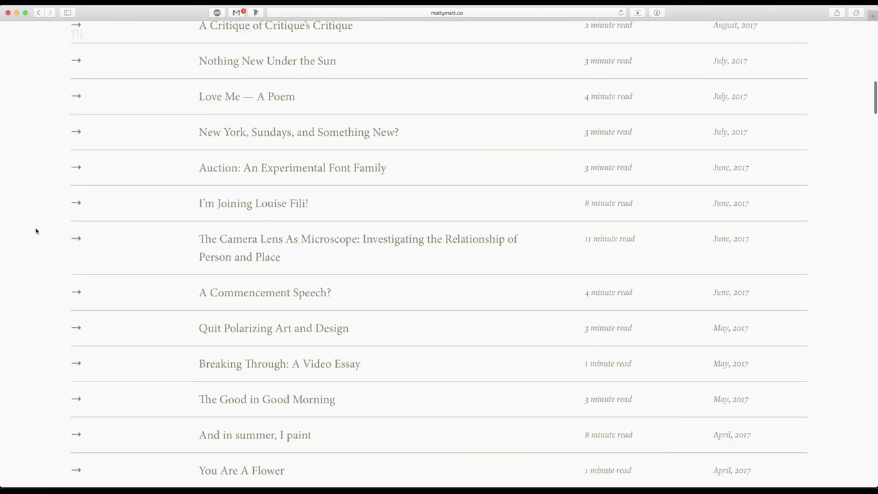
{"action": "scroll", "coordinate": [36, 232], "scroll_direction": "up", "scroll_amount": 10}
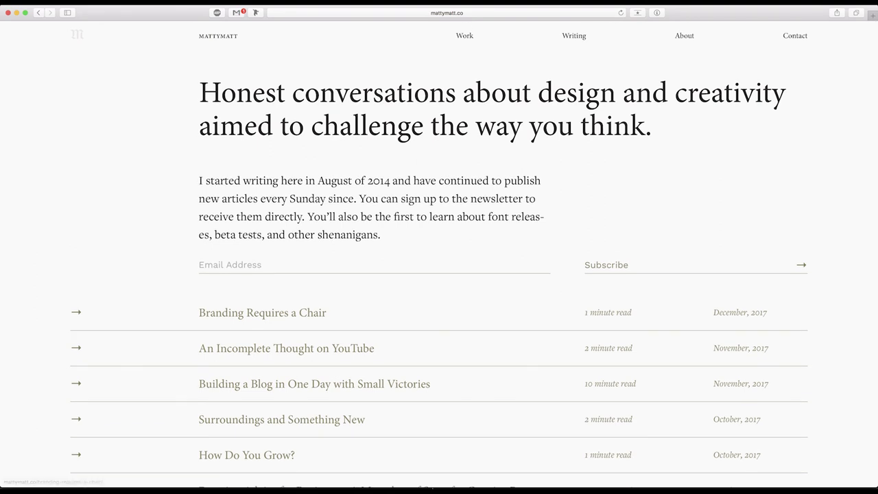
{"action": "mouse_move", "coordinate": [444, 478]}
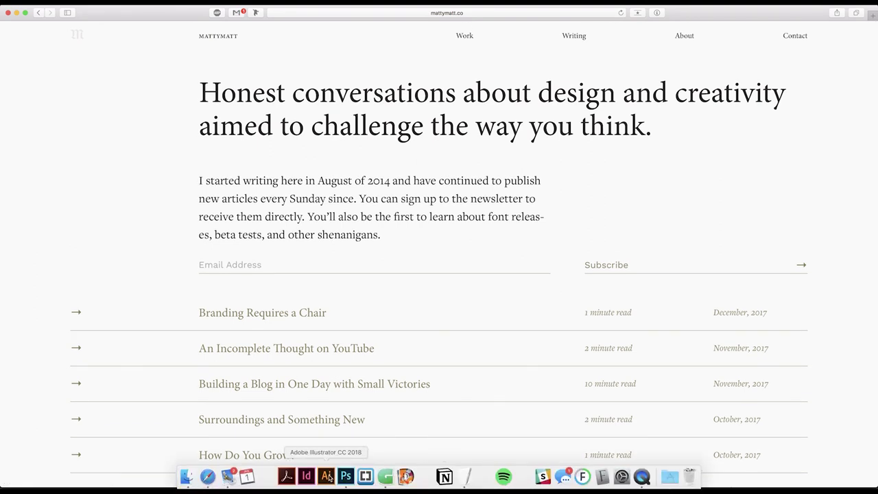
Type ':v:' on a new line below the two web addresses in the contact note.
{"action": "left_click", "coordinate": [469, 478]}
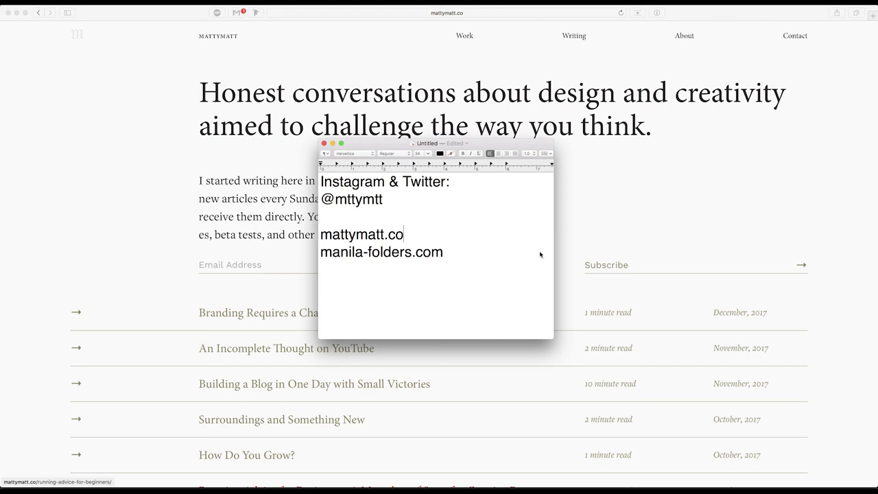
{"action": "key", "text": "Down"}
{"action": "key", "text": "End"}
{"action": "key", "text": "Return"}
{"action": "key", "text": "Return"}
{"action": "type", "text": ":v:"}
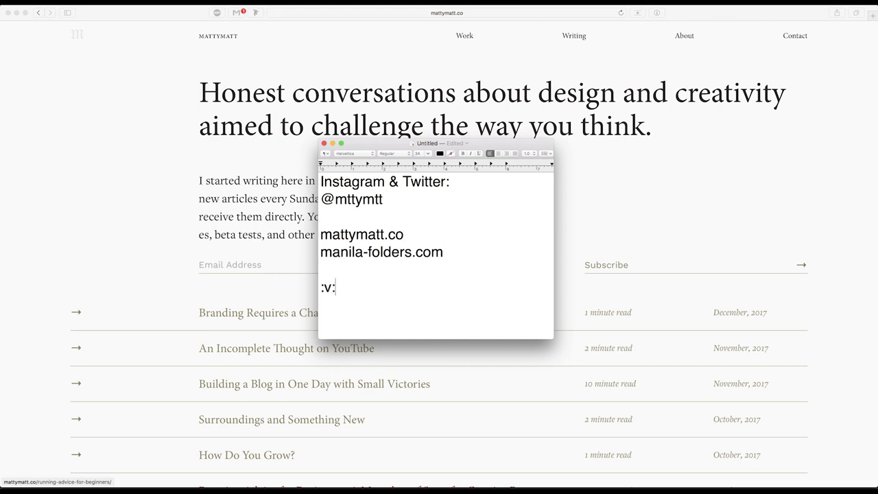